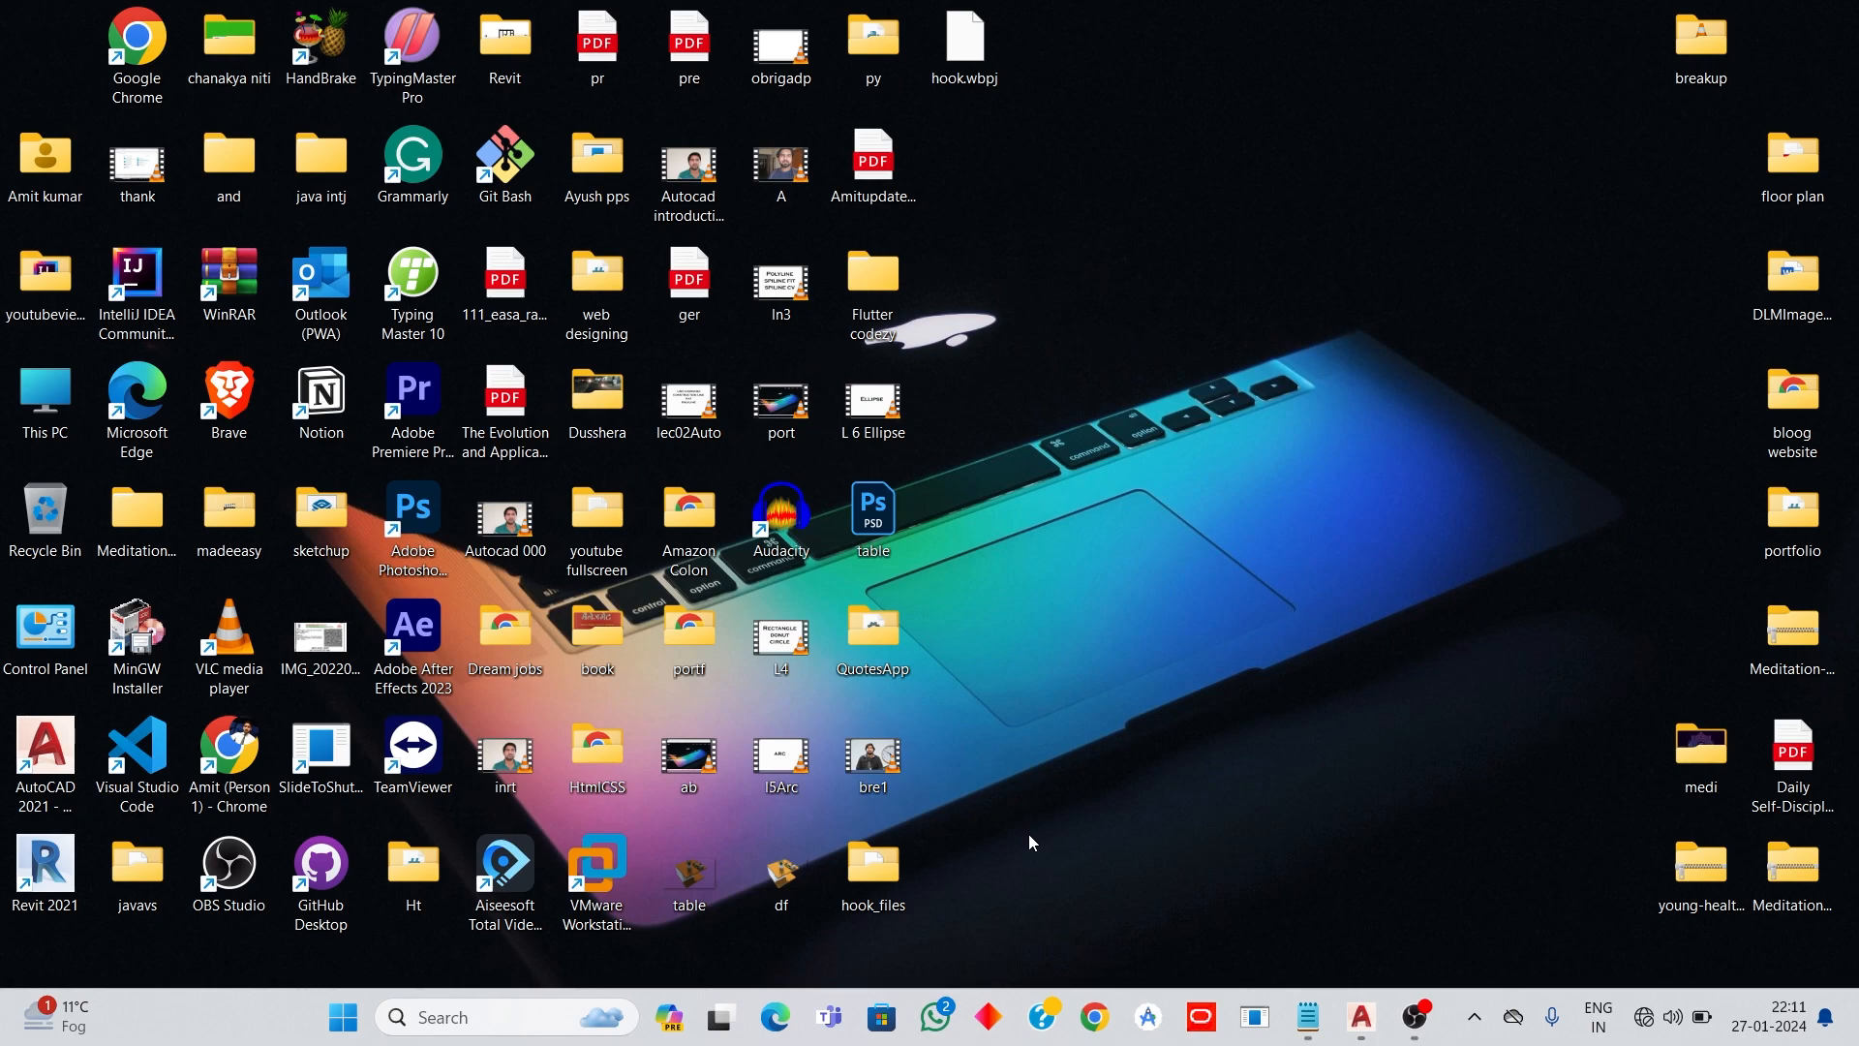
Step: Review the list of basic modifying tools in Notepad, minimize it and switch to AutoCAD
click(1309, 1017)
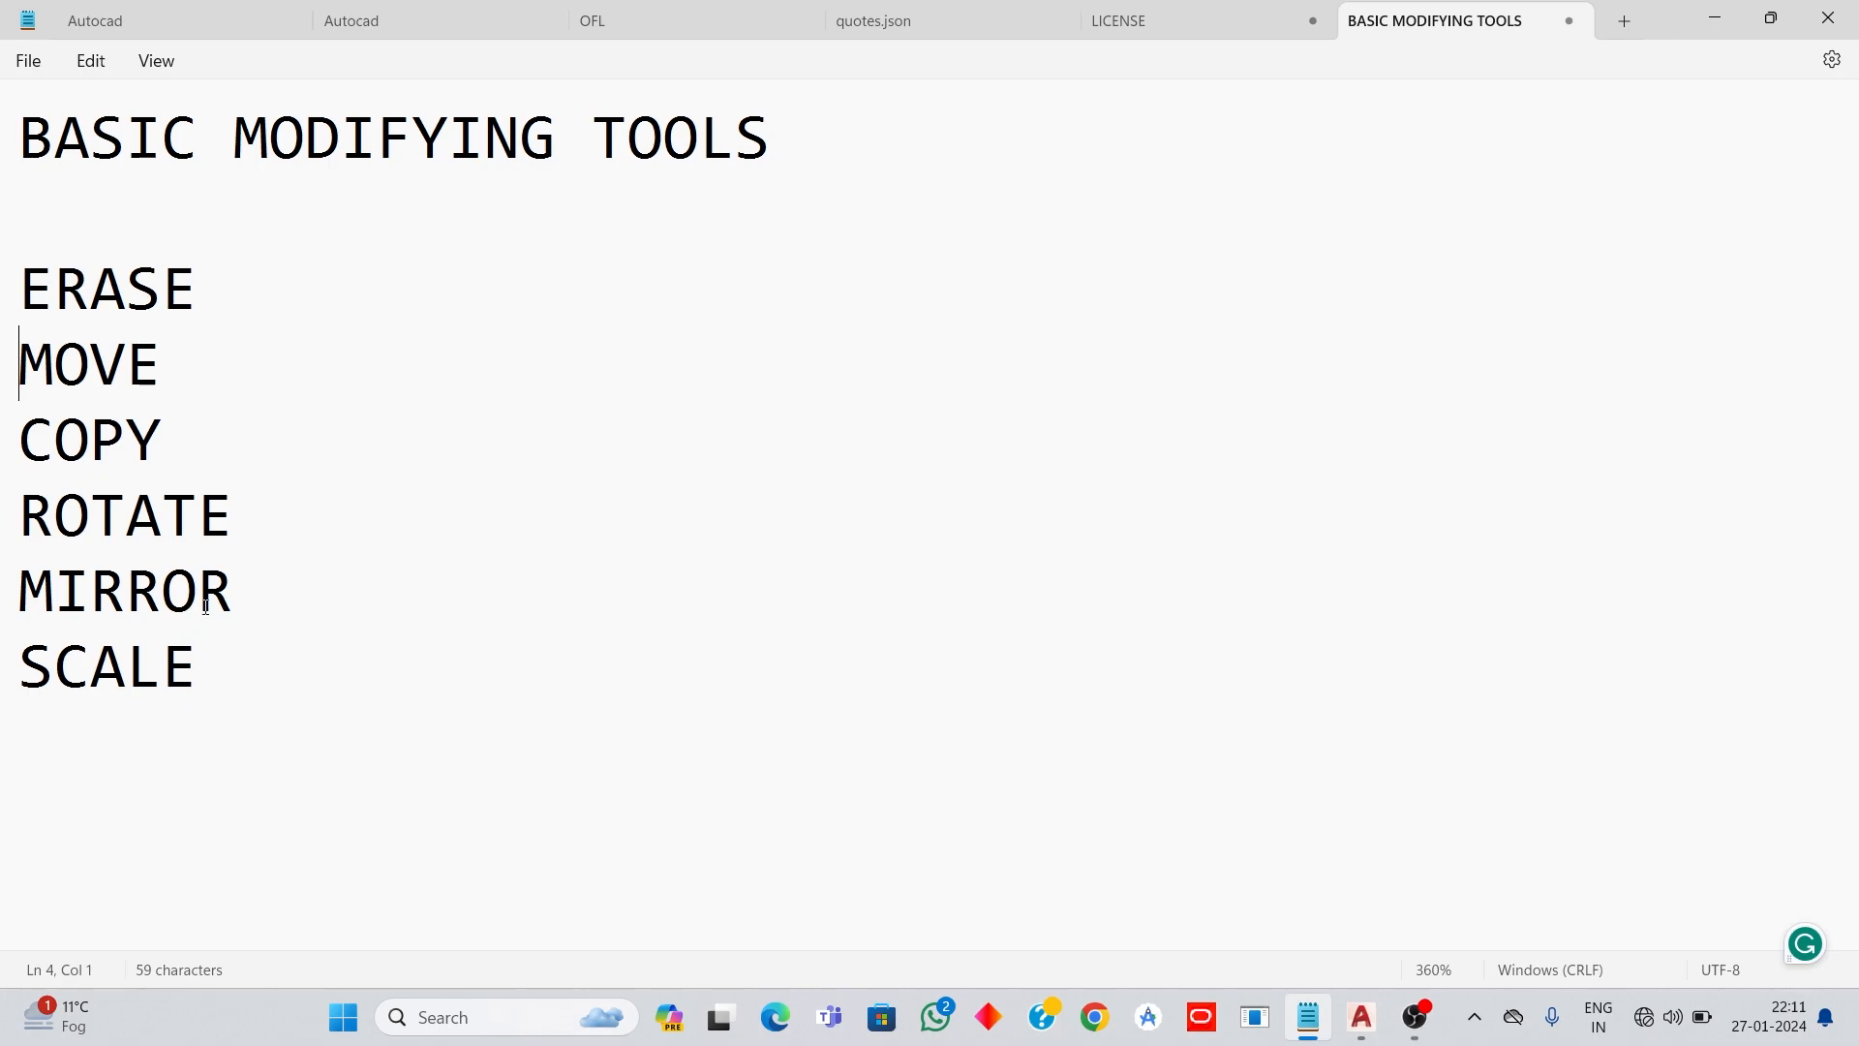
click(1720, 21)
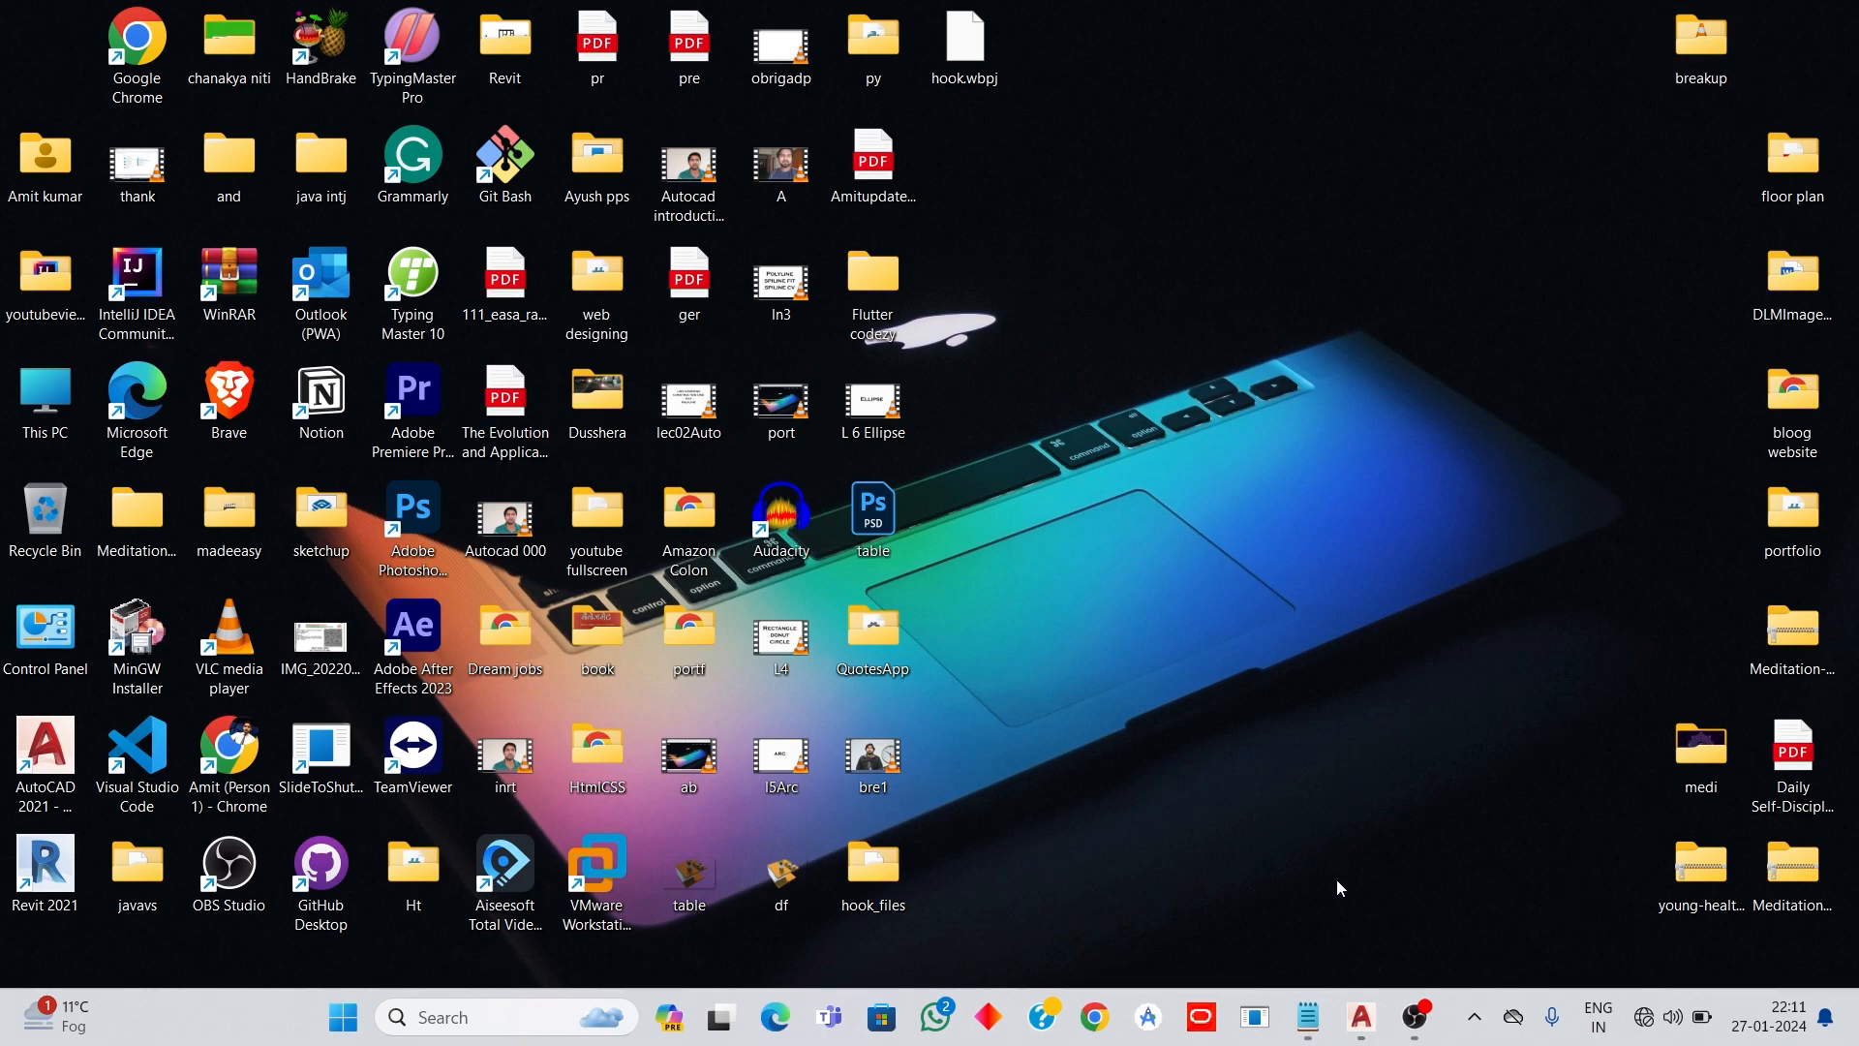
click(1361, 1017)
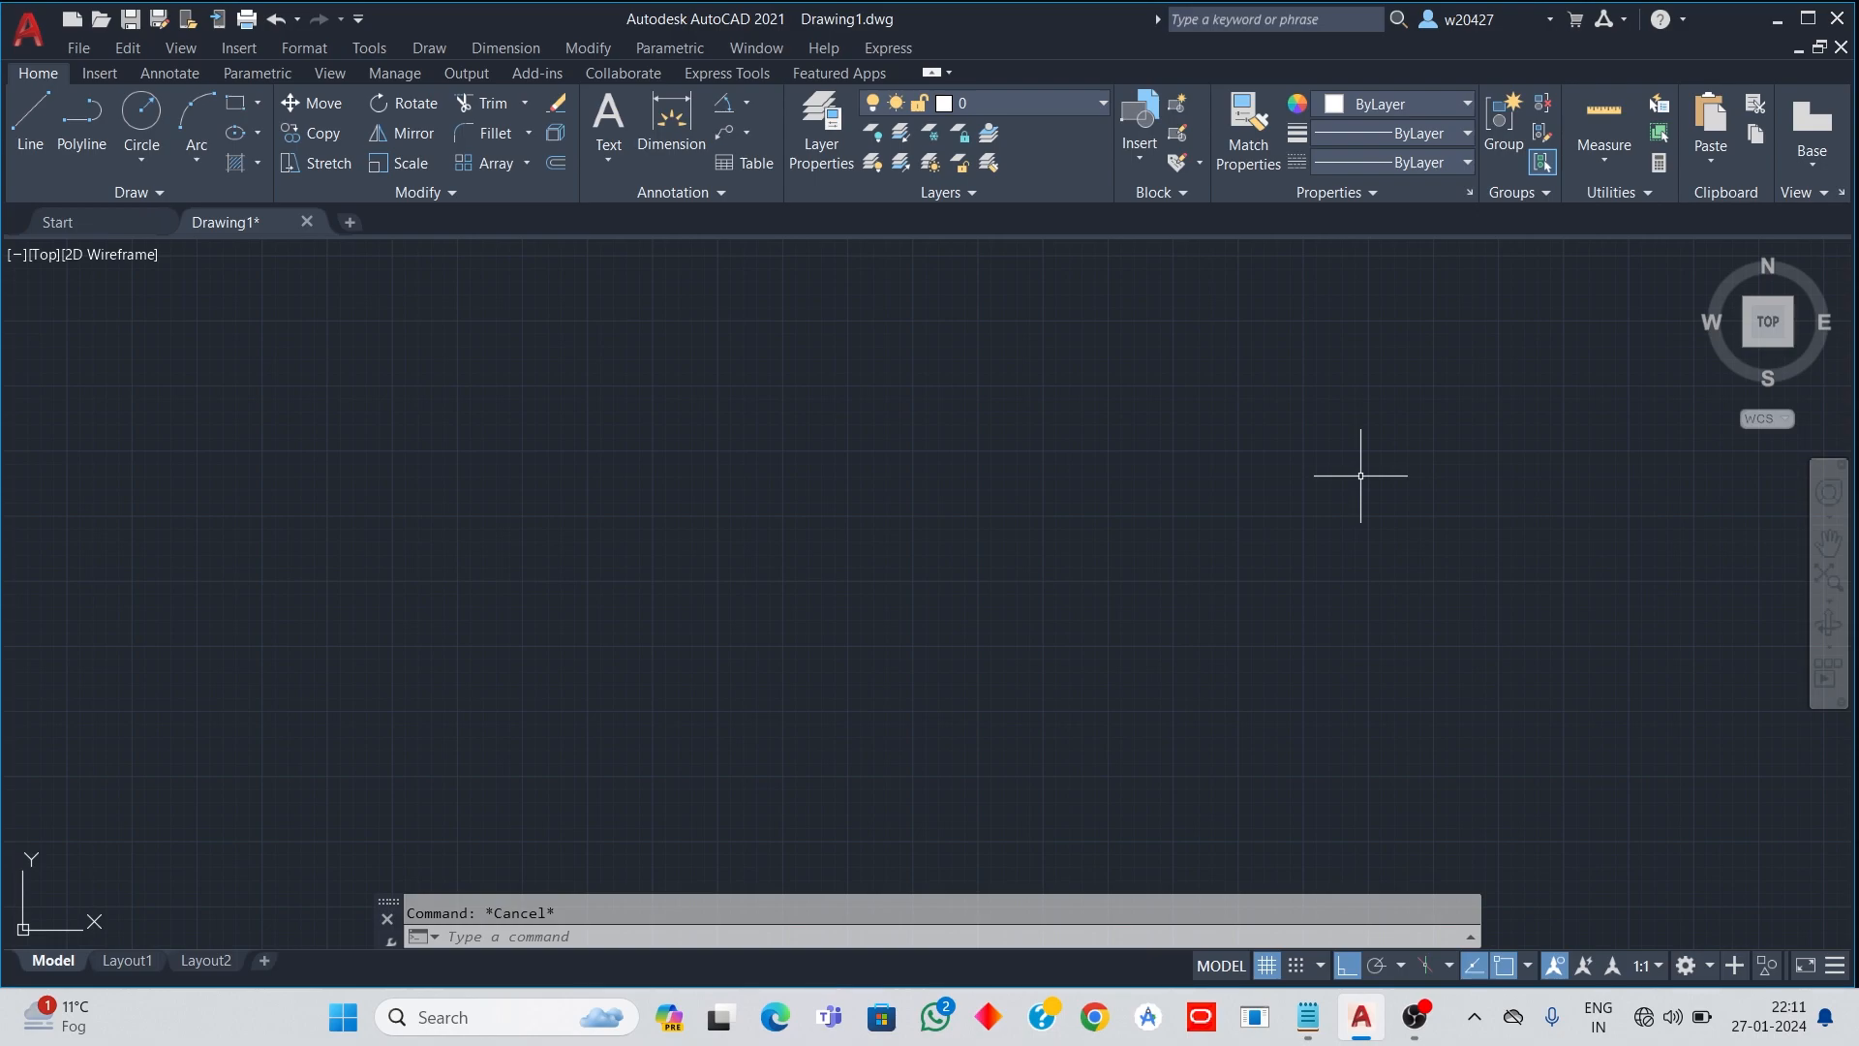
Step: Set the length precision of the drawing units to 0.000
text(UN)
key(Return)
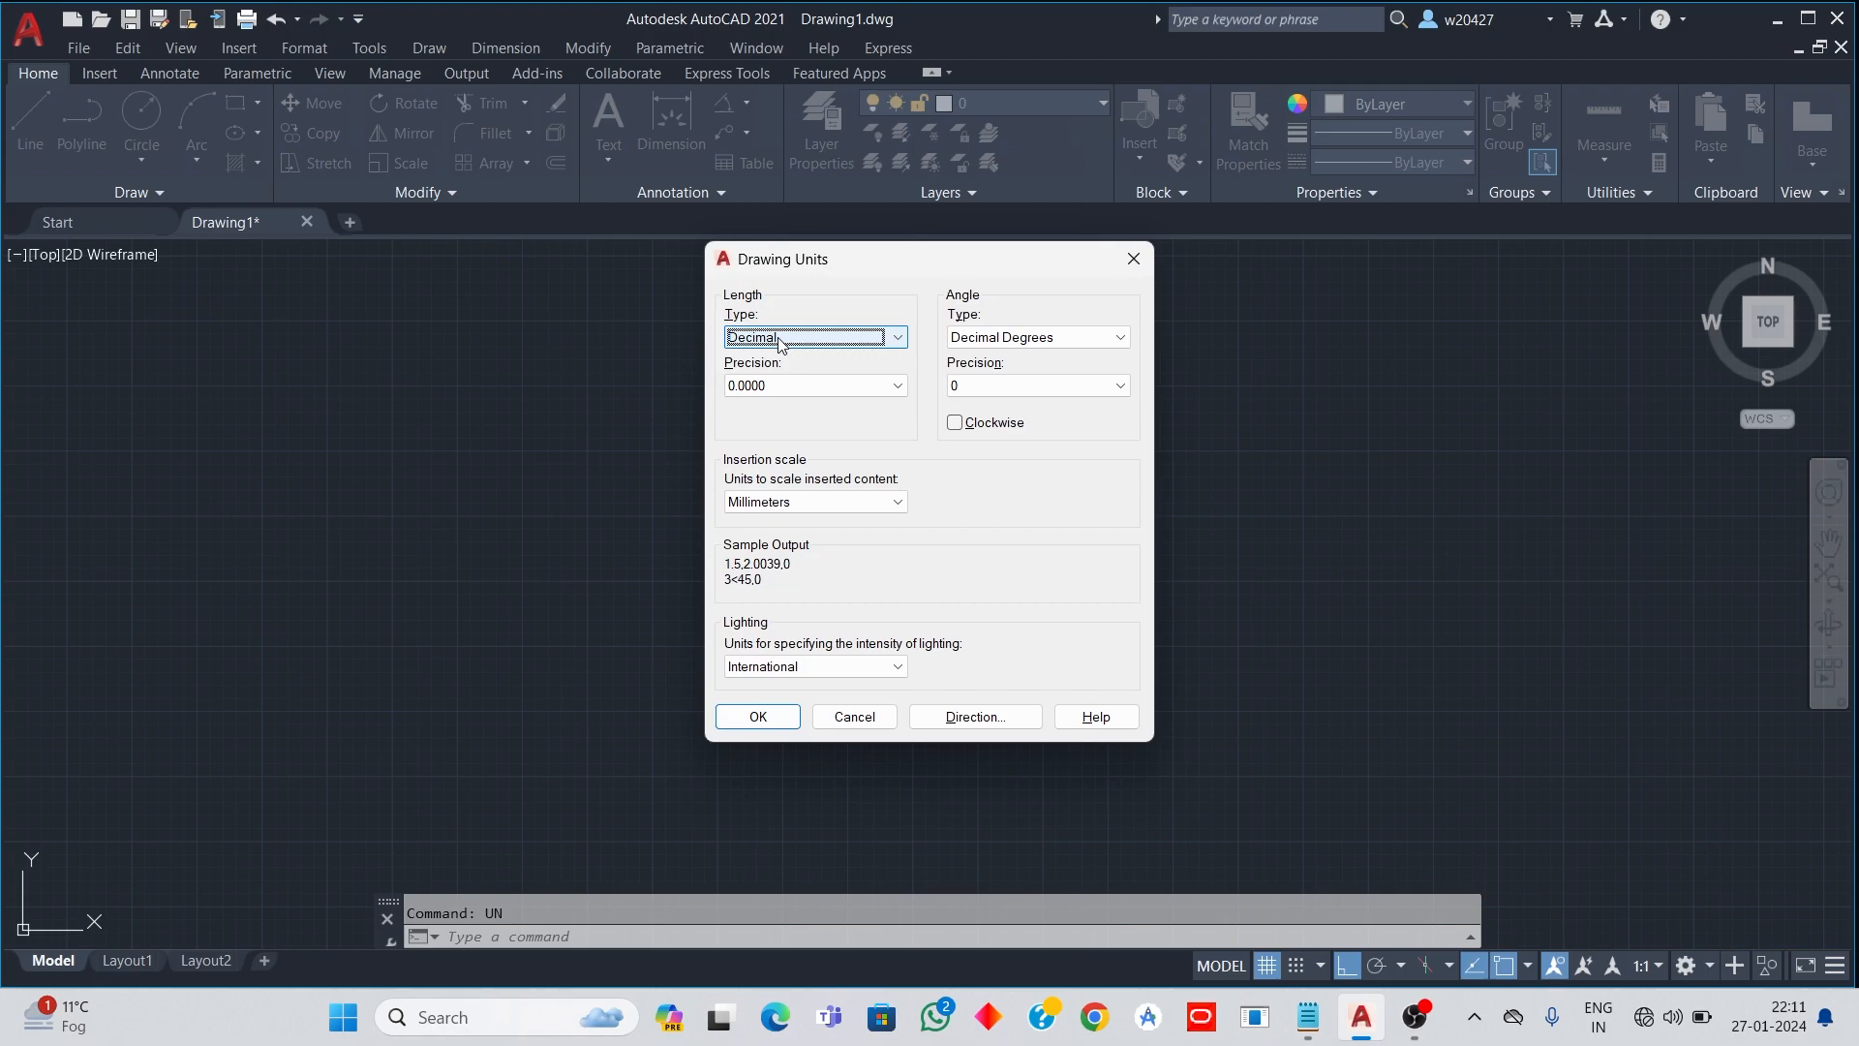
click(805, 389)
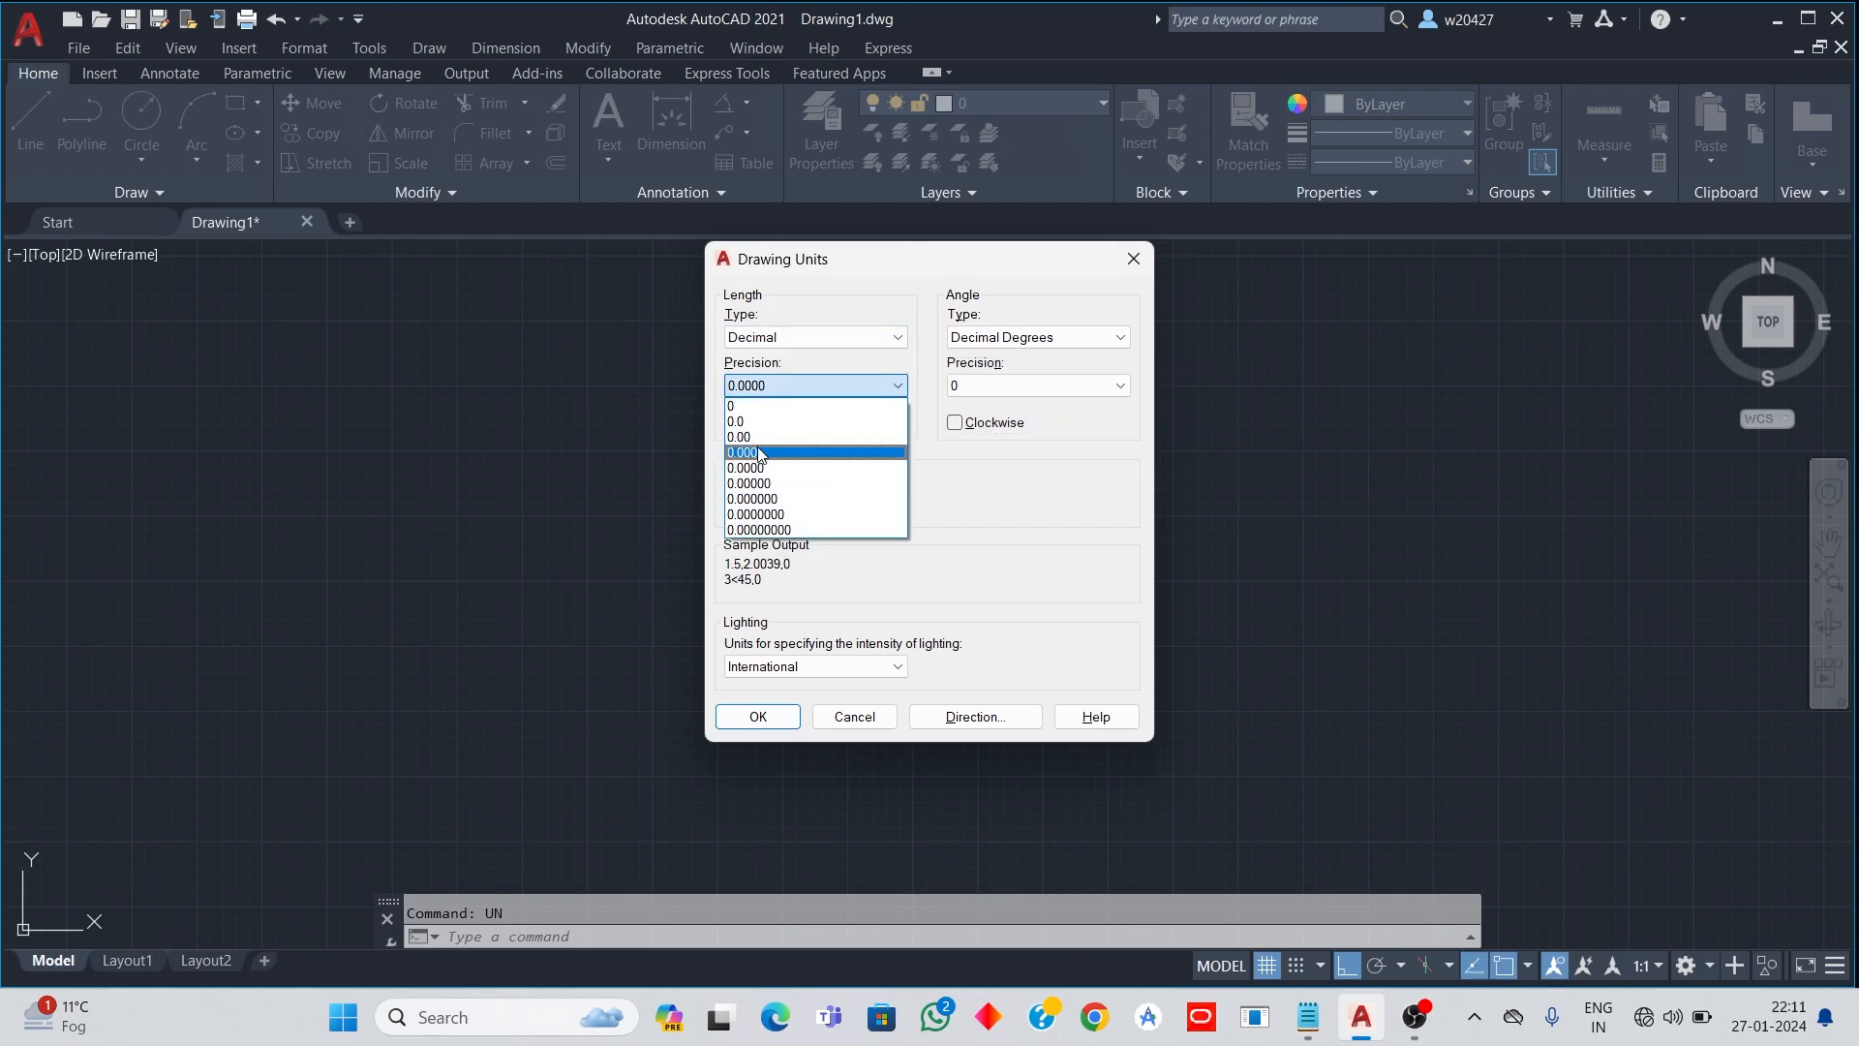
click(765, 452)
click(761, 717)
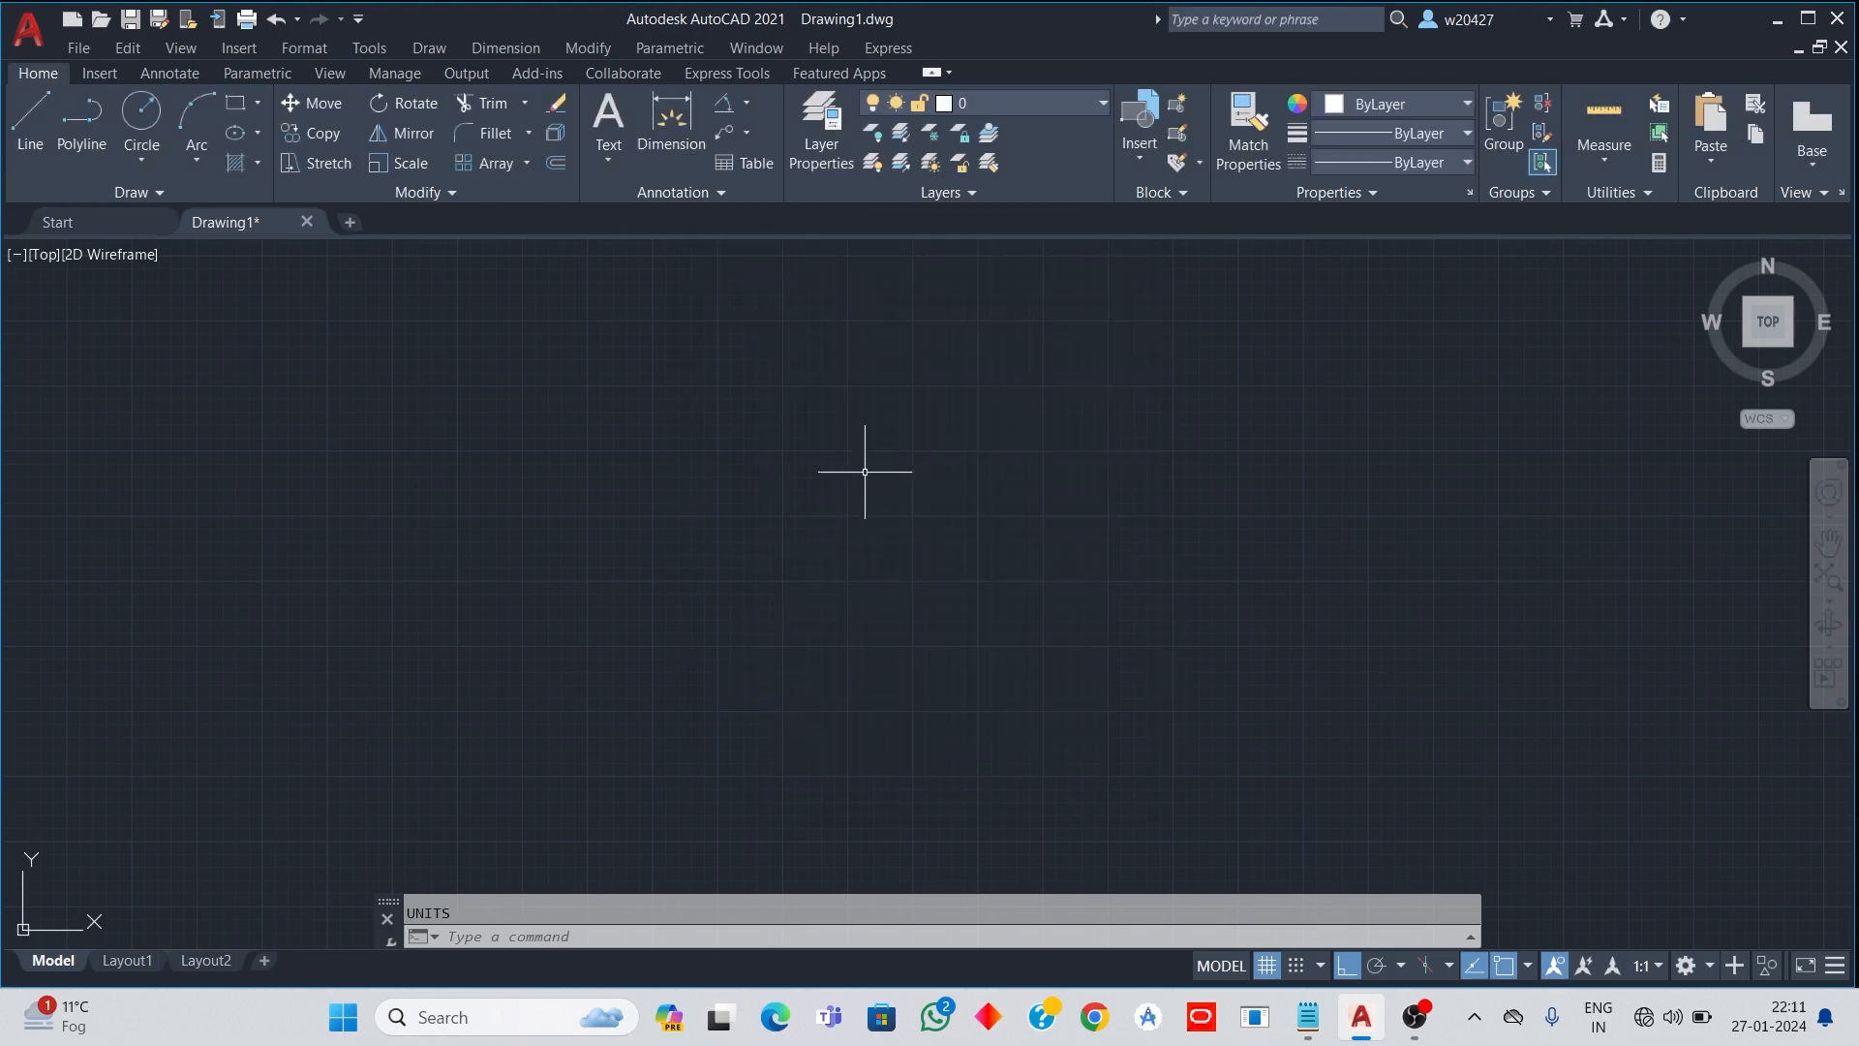
Step: Zoom to show the whole drawing and pan to an empty area away from the existing shapes
scroll(865, 471, up, 2)
text(z)
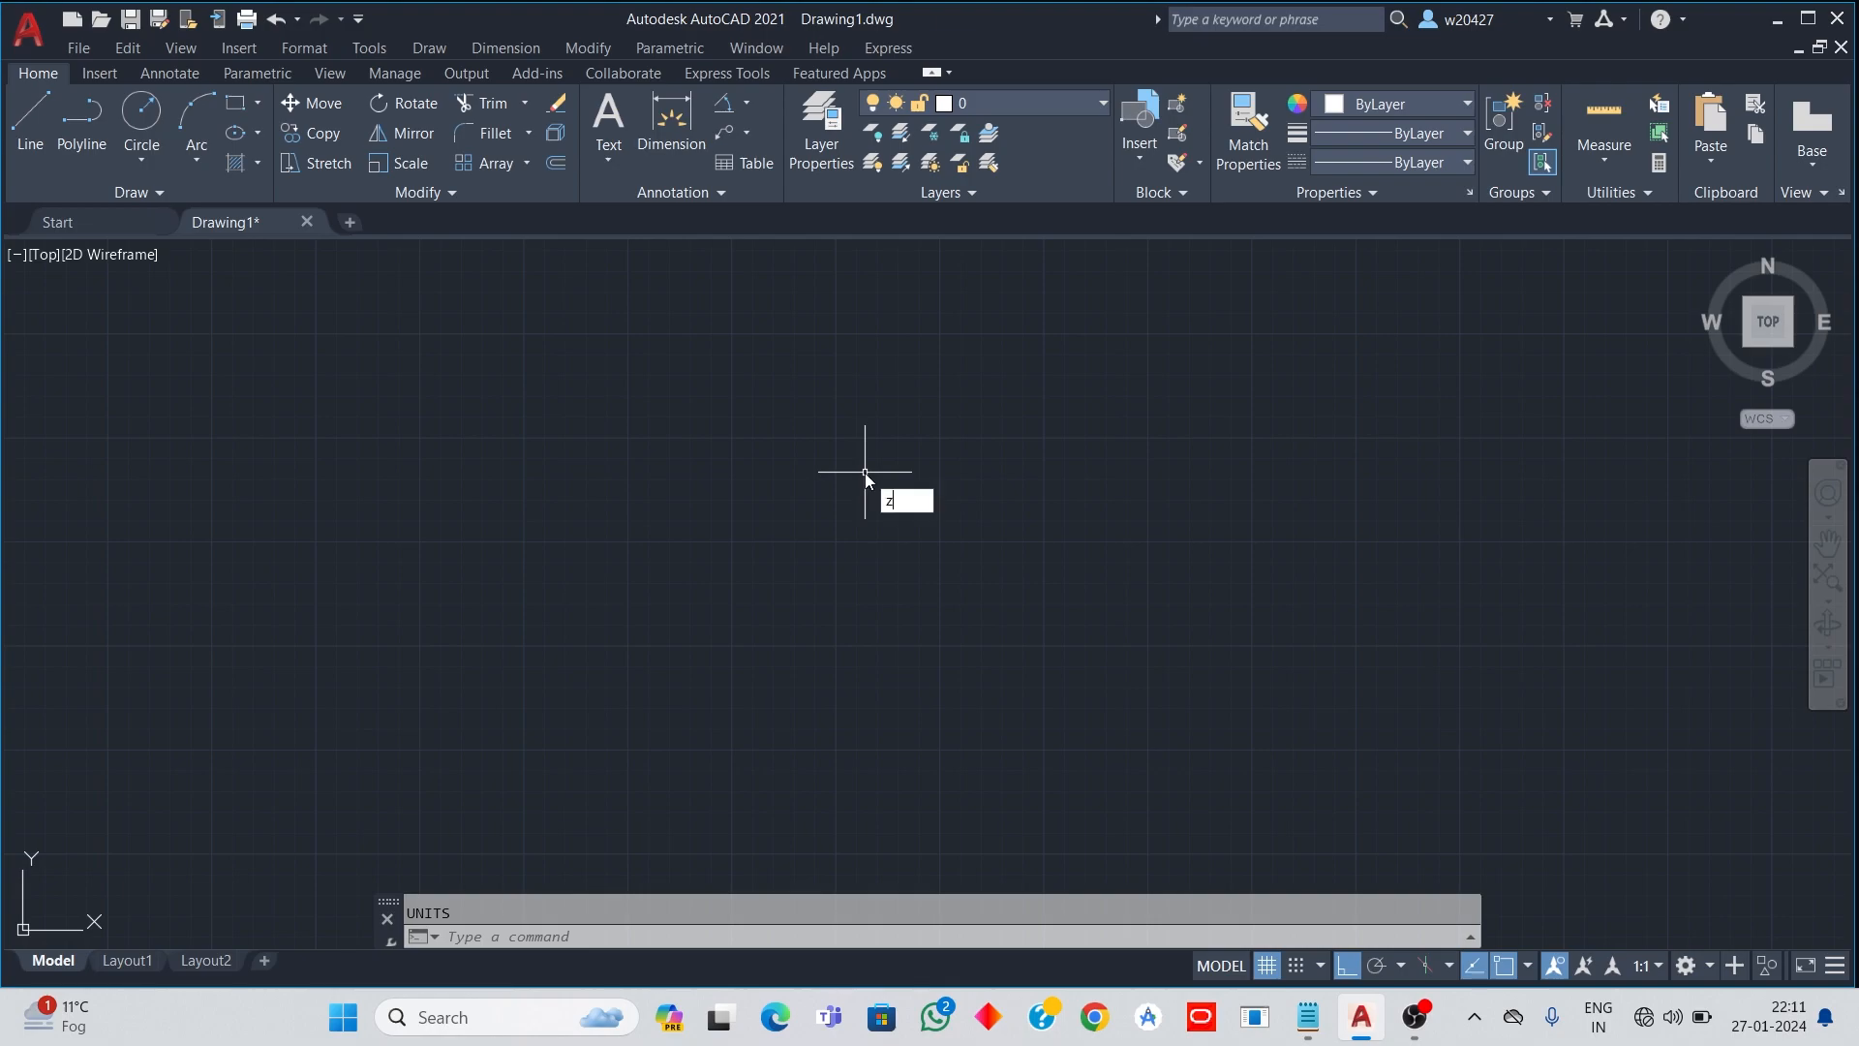
key(Return)
text(A)
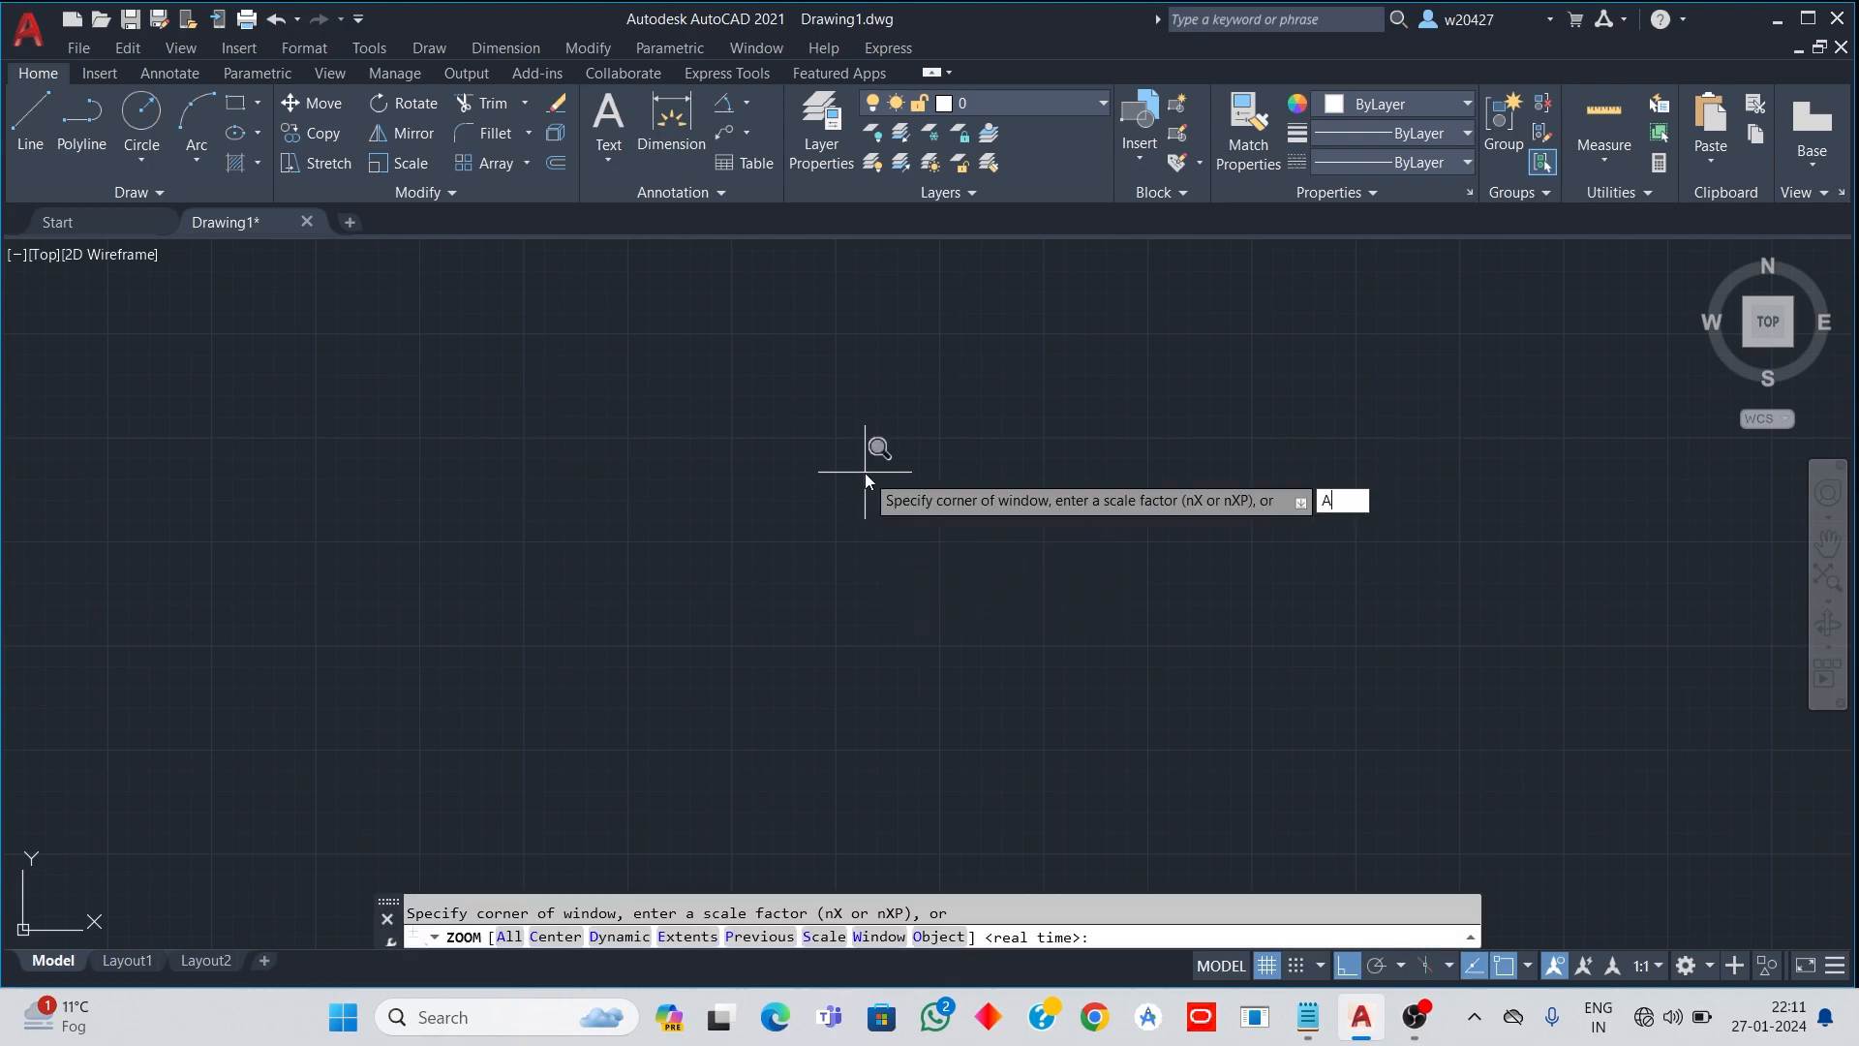
key(Return)
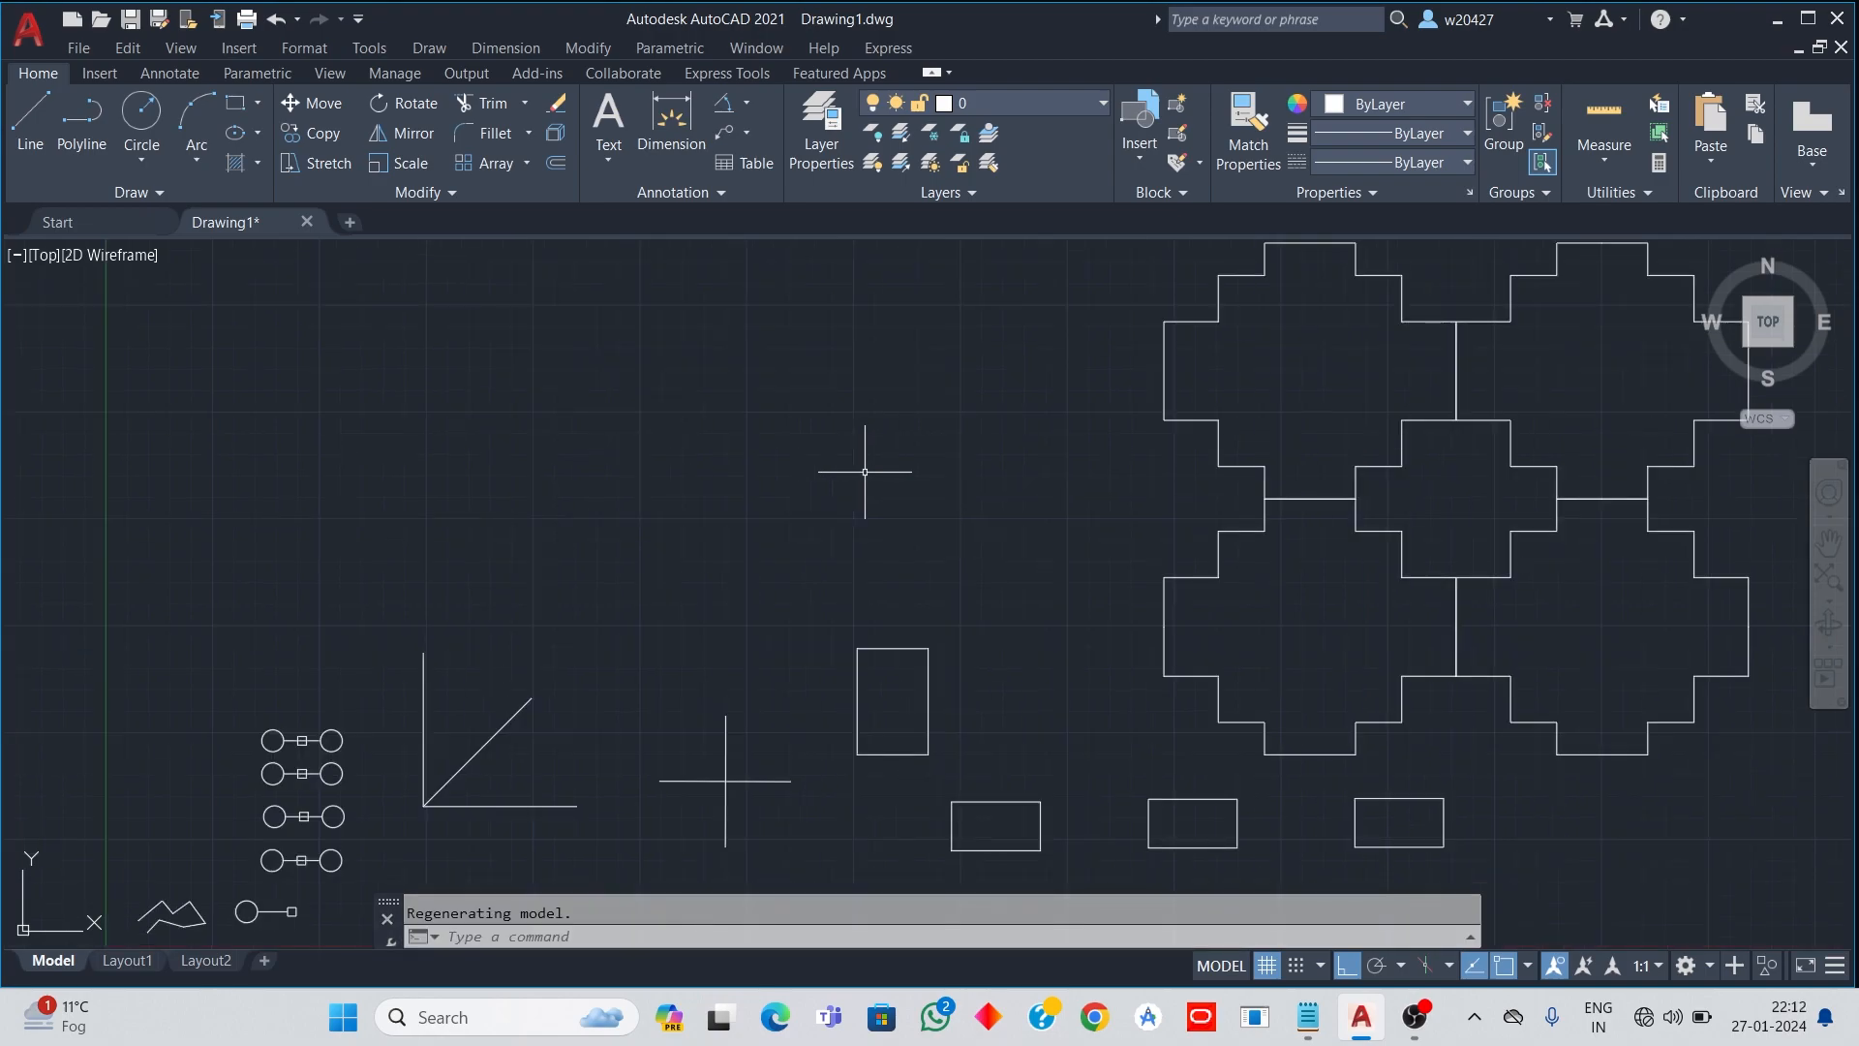
click(1828, 544)
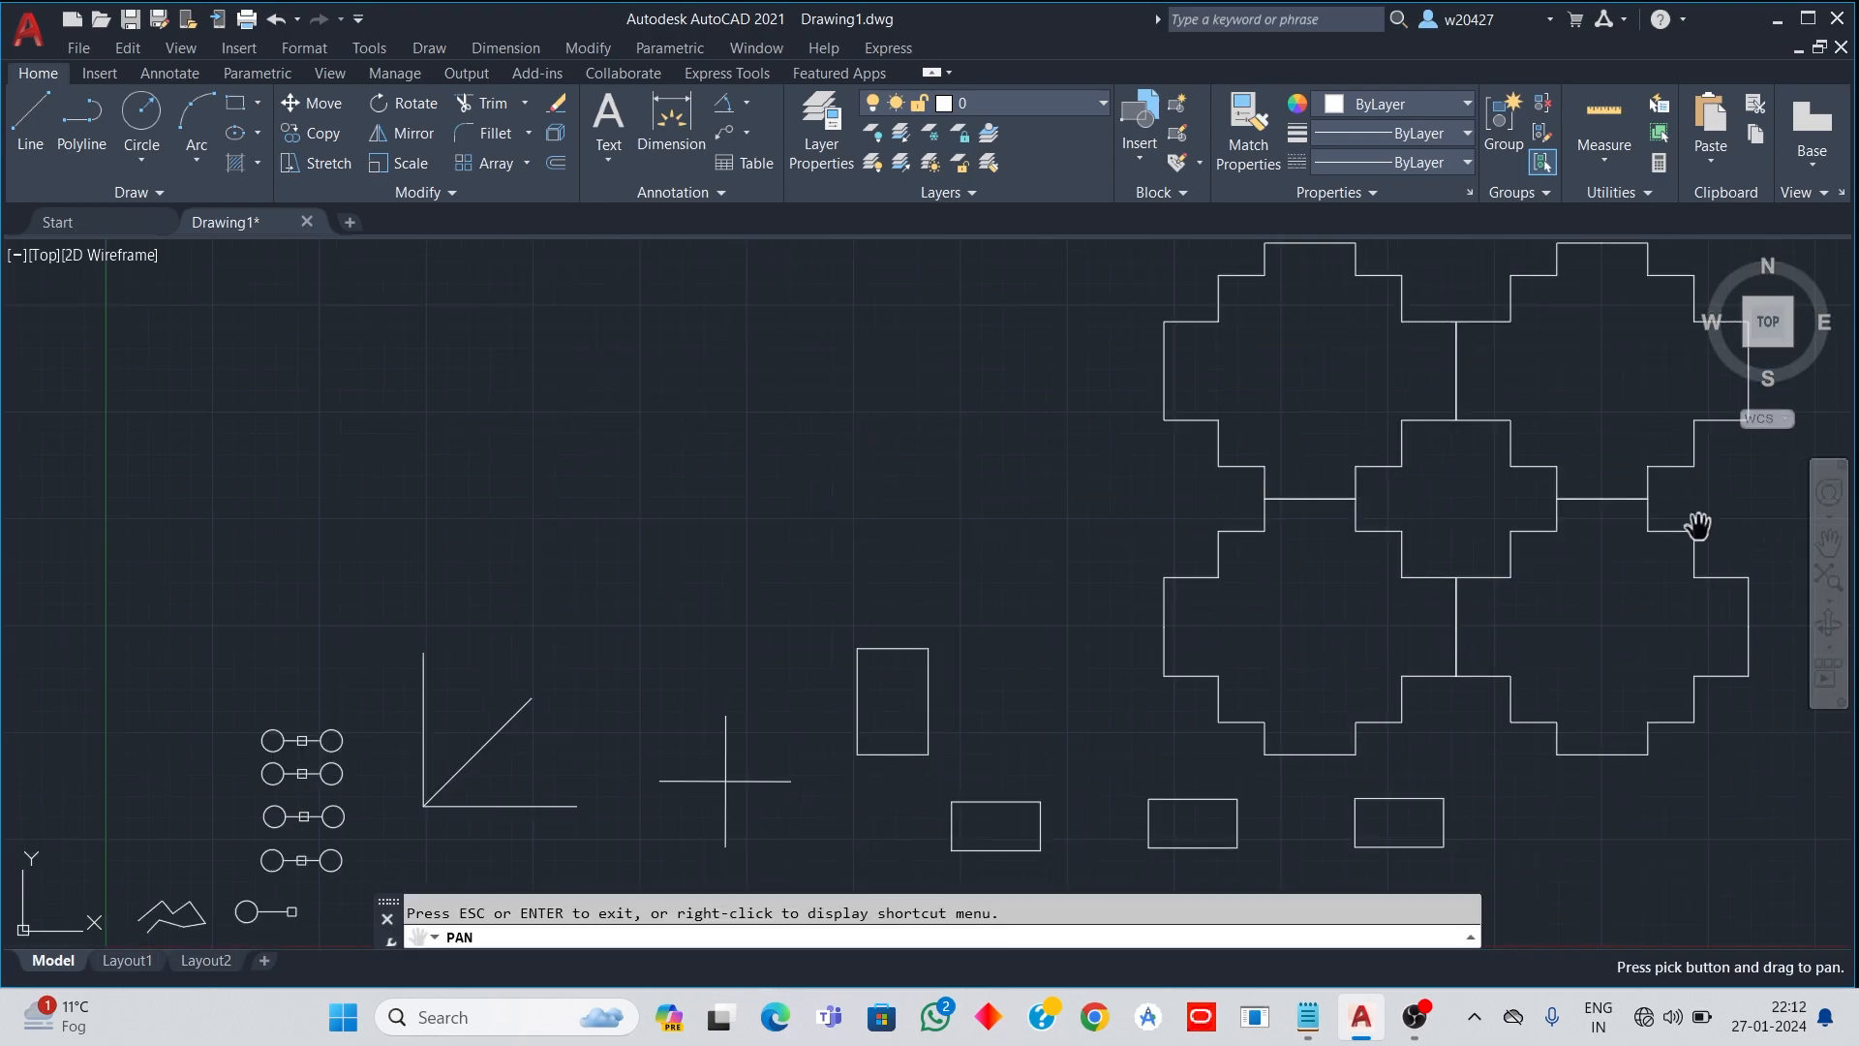
scroll(1514, 534, down, 2)
drag(1473, 526, 383, 594)
drag(585, 519, 383, 582)
scroll(383, 582, up, 3)
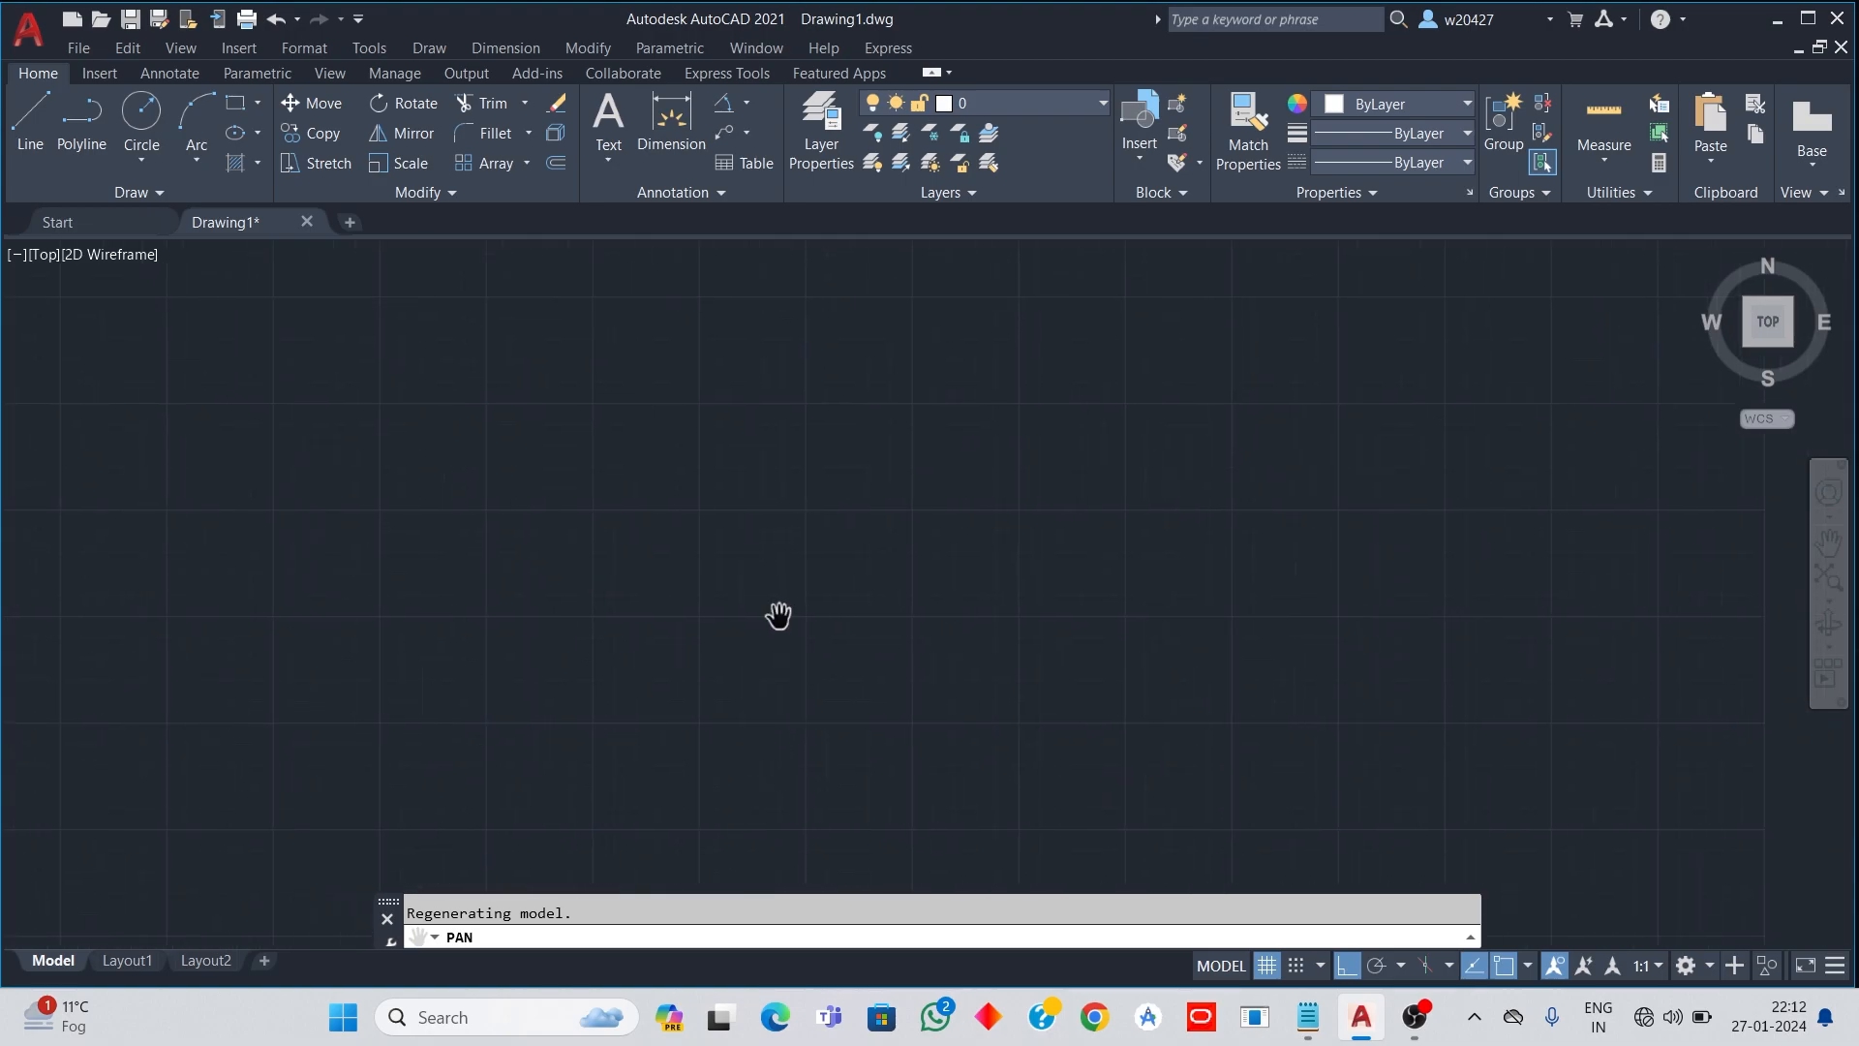
key(Escape)
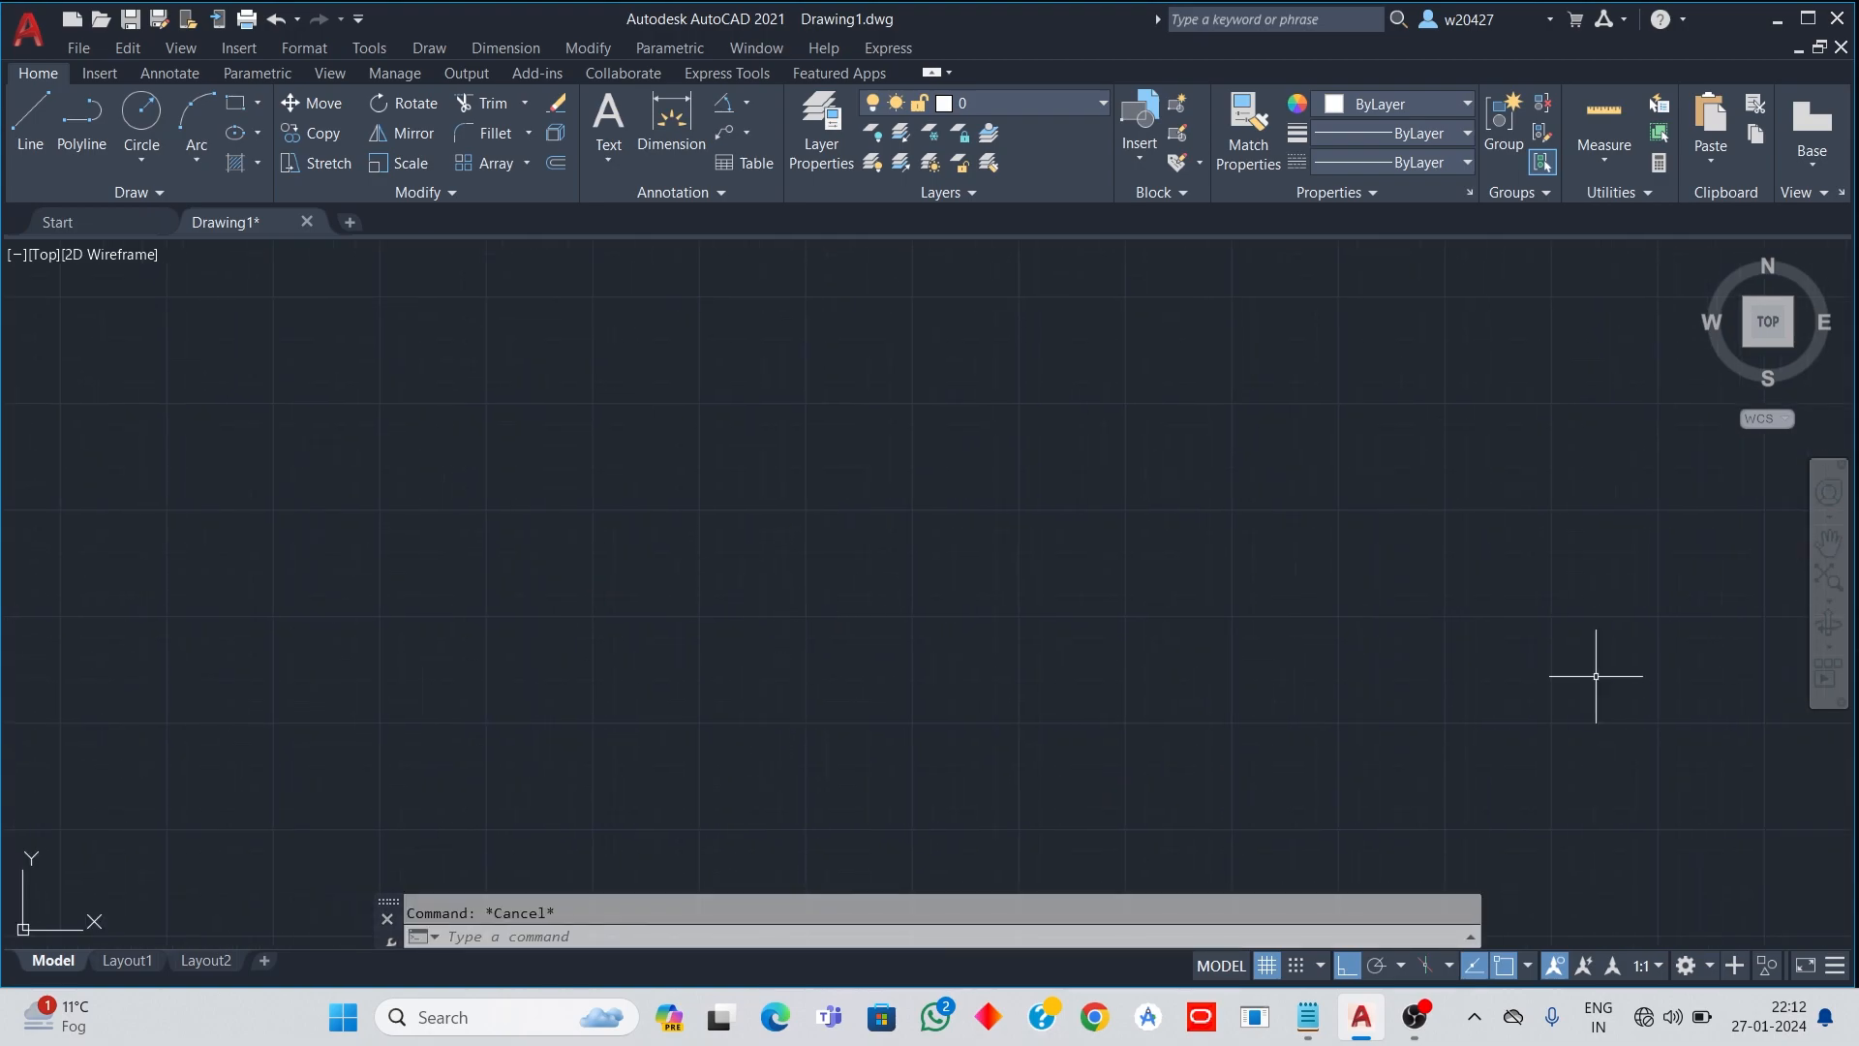
Step: Turn Ortho off and draw an open zigzag outline of six connected straight lines in the empty area
click(32, 112)
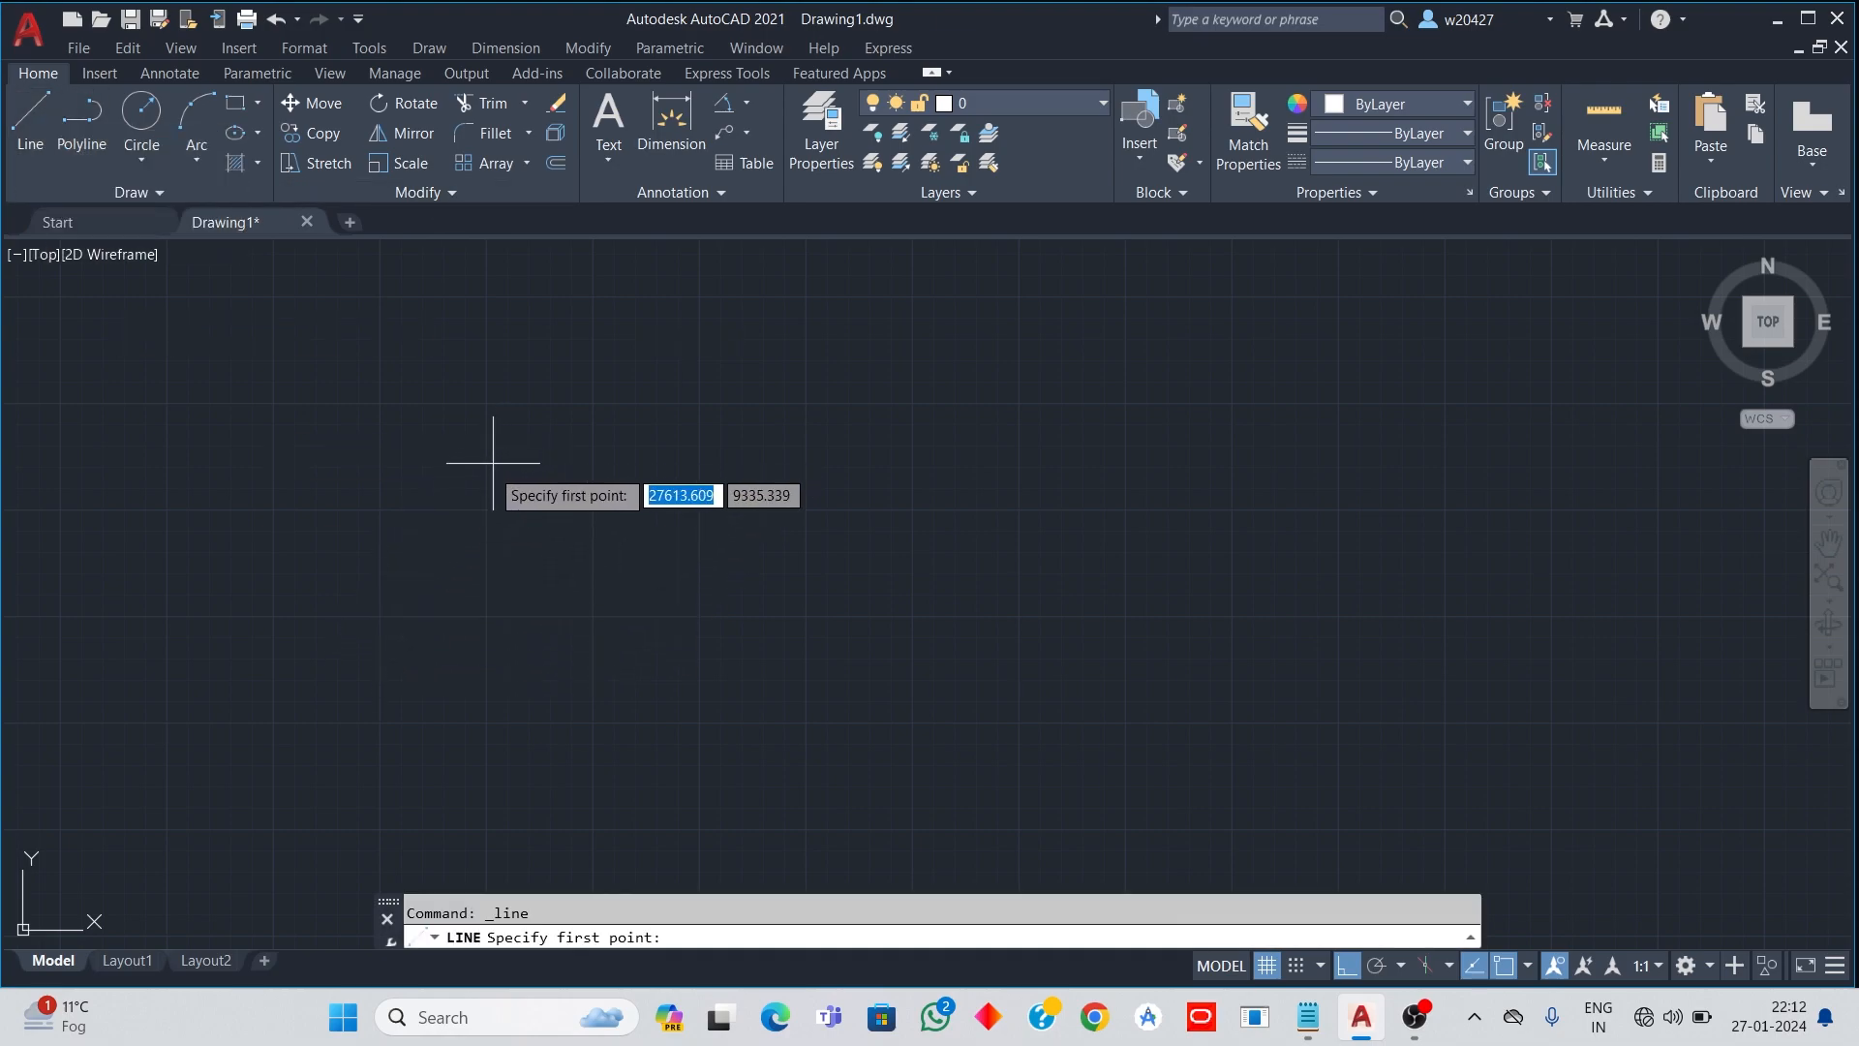
click(475, 487)
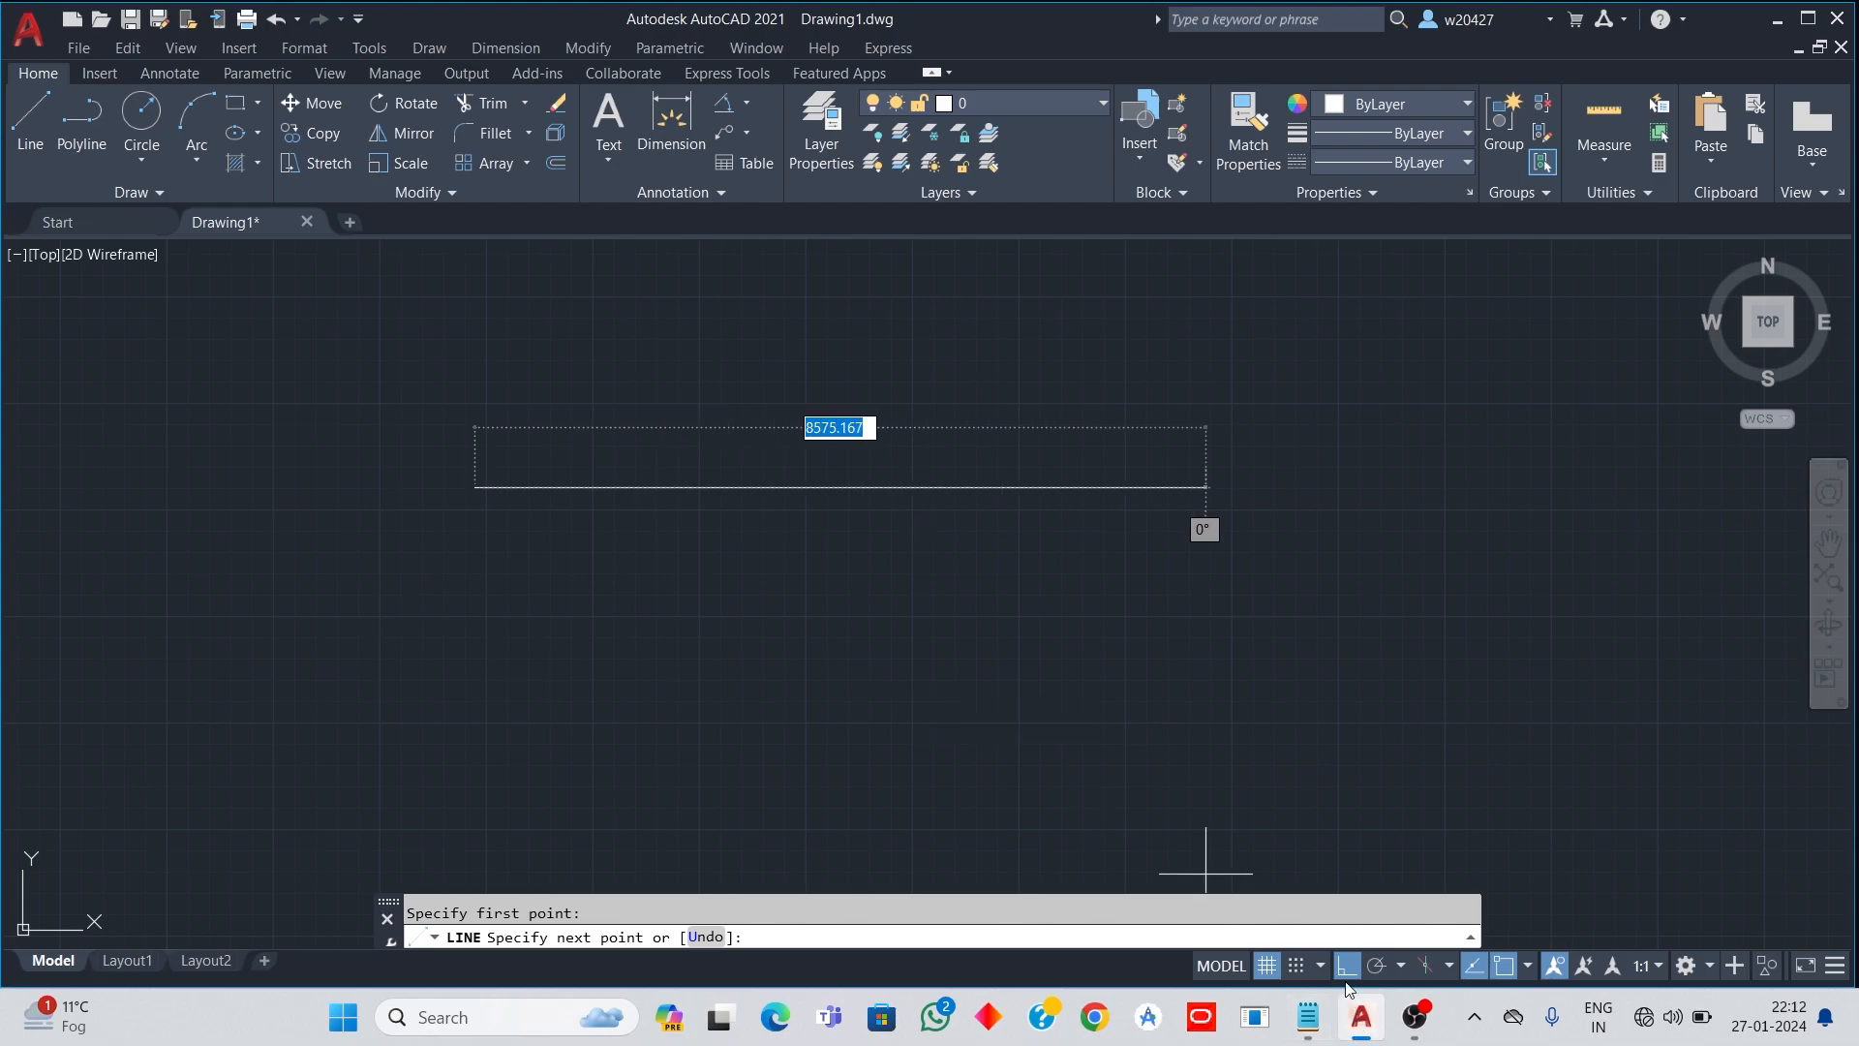
key(F8)
click(692, 326)
click(816, 457)
click(983, 358)
click(1150, 579)
click(869, 725)
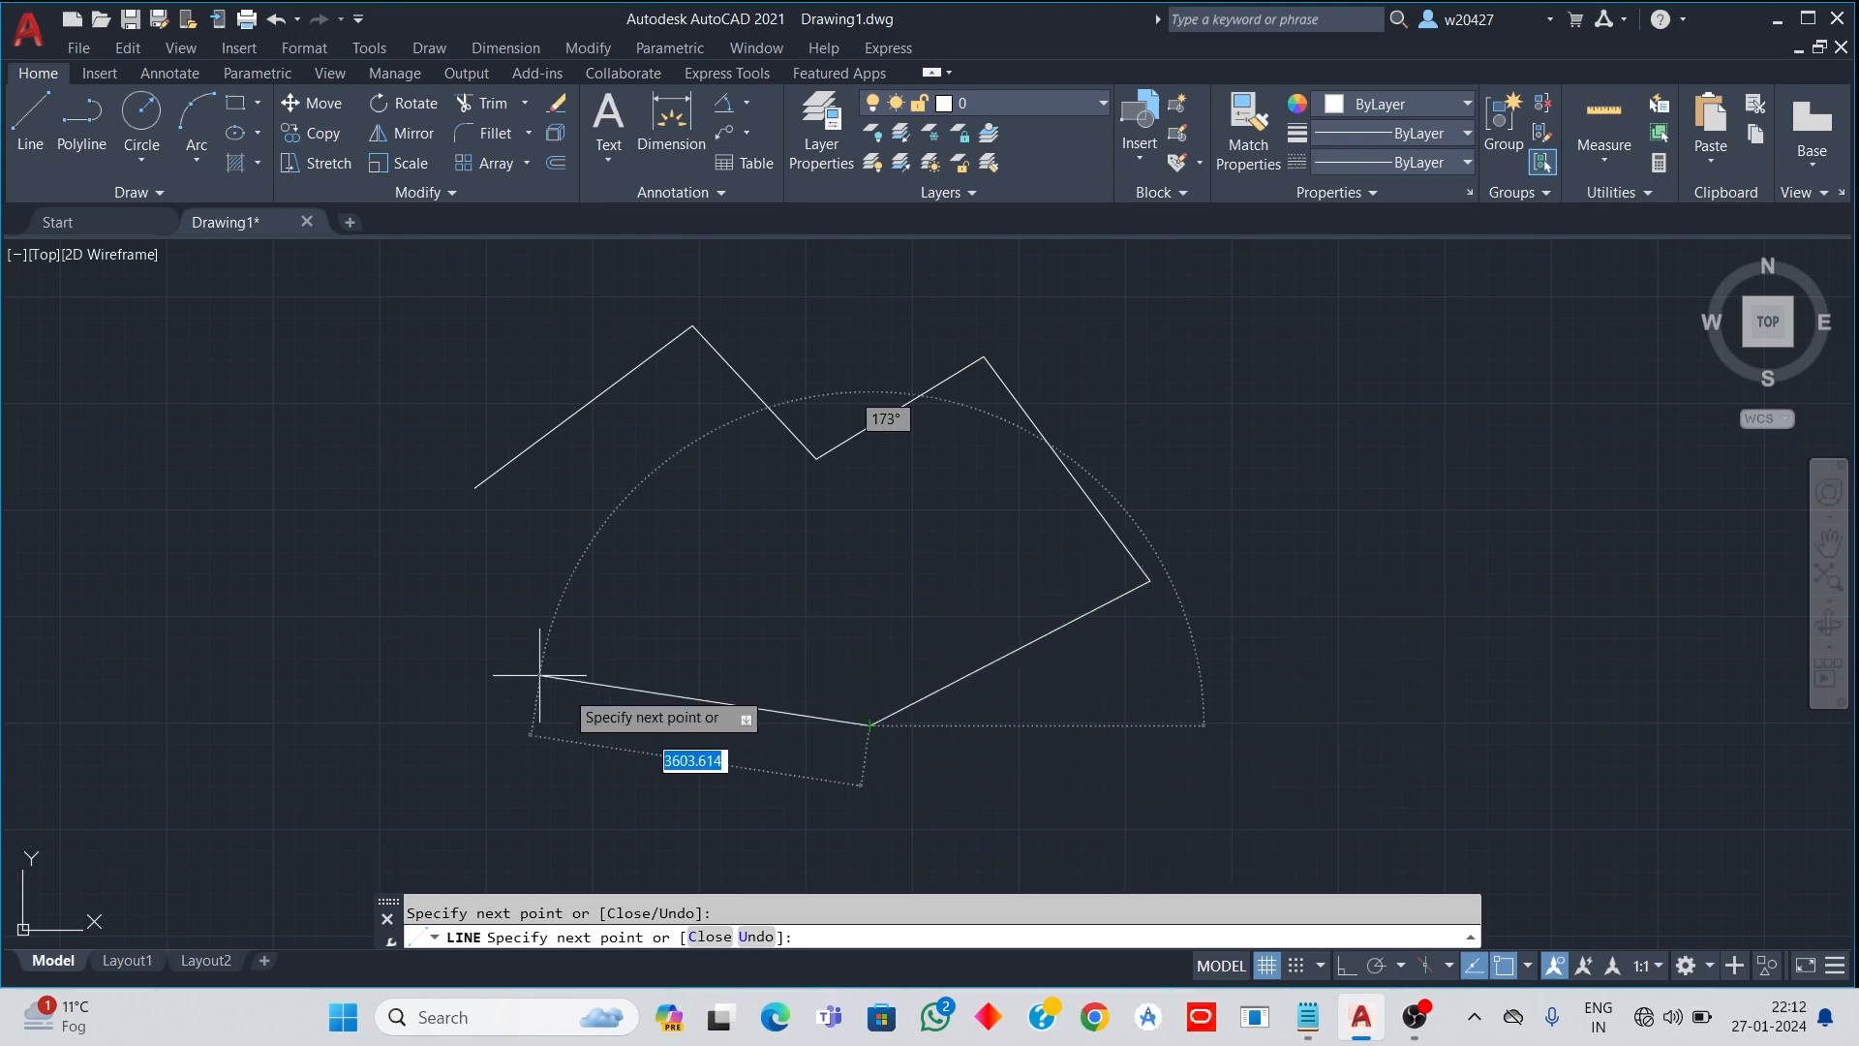
click(554, 583)
key(Return)
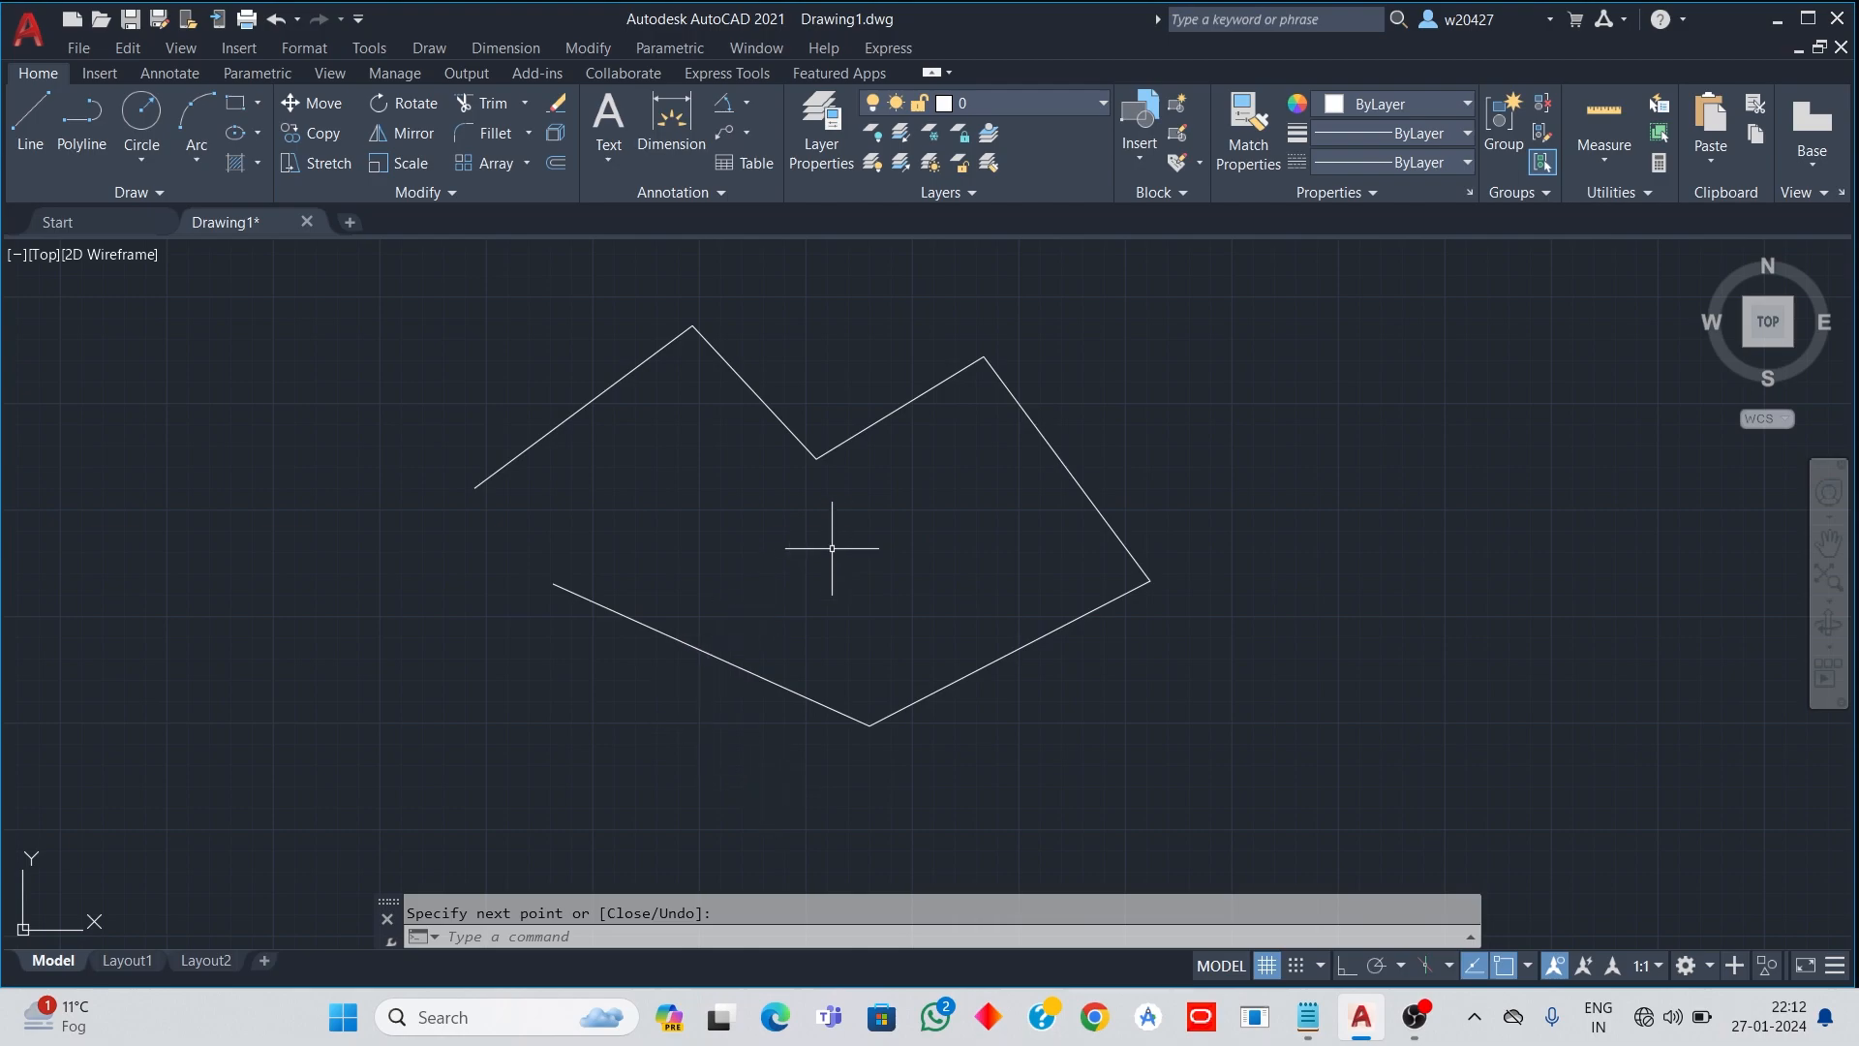
Step: Delete the first two lines of the outline at its upper left and undo the deletion
click(605, 391)
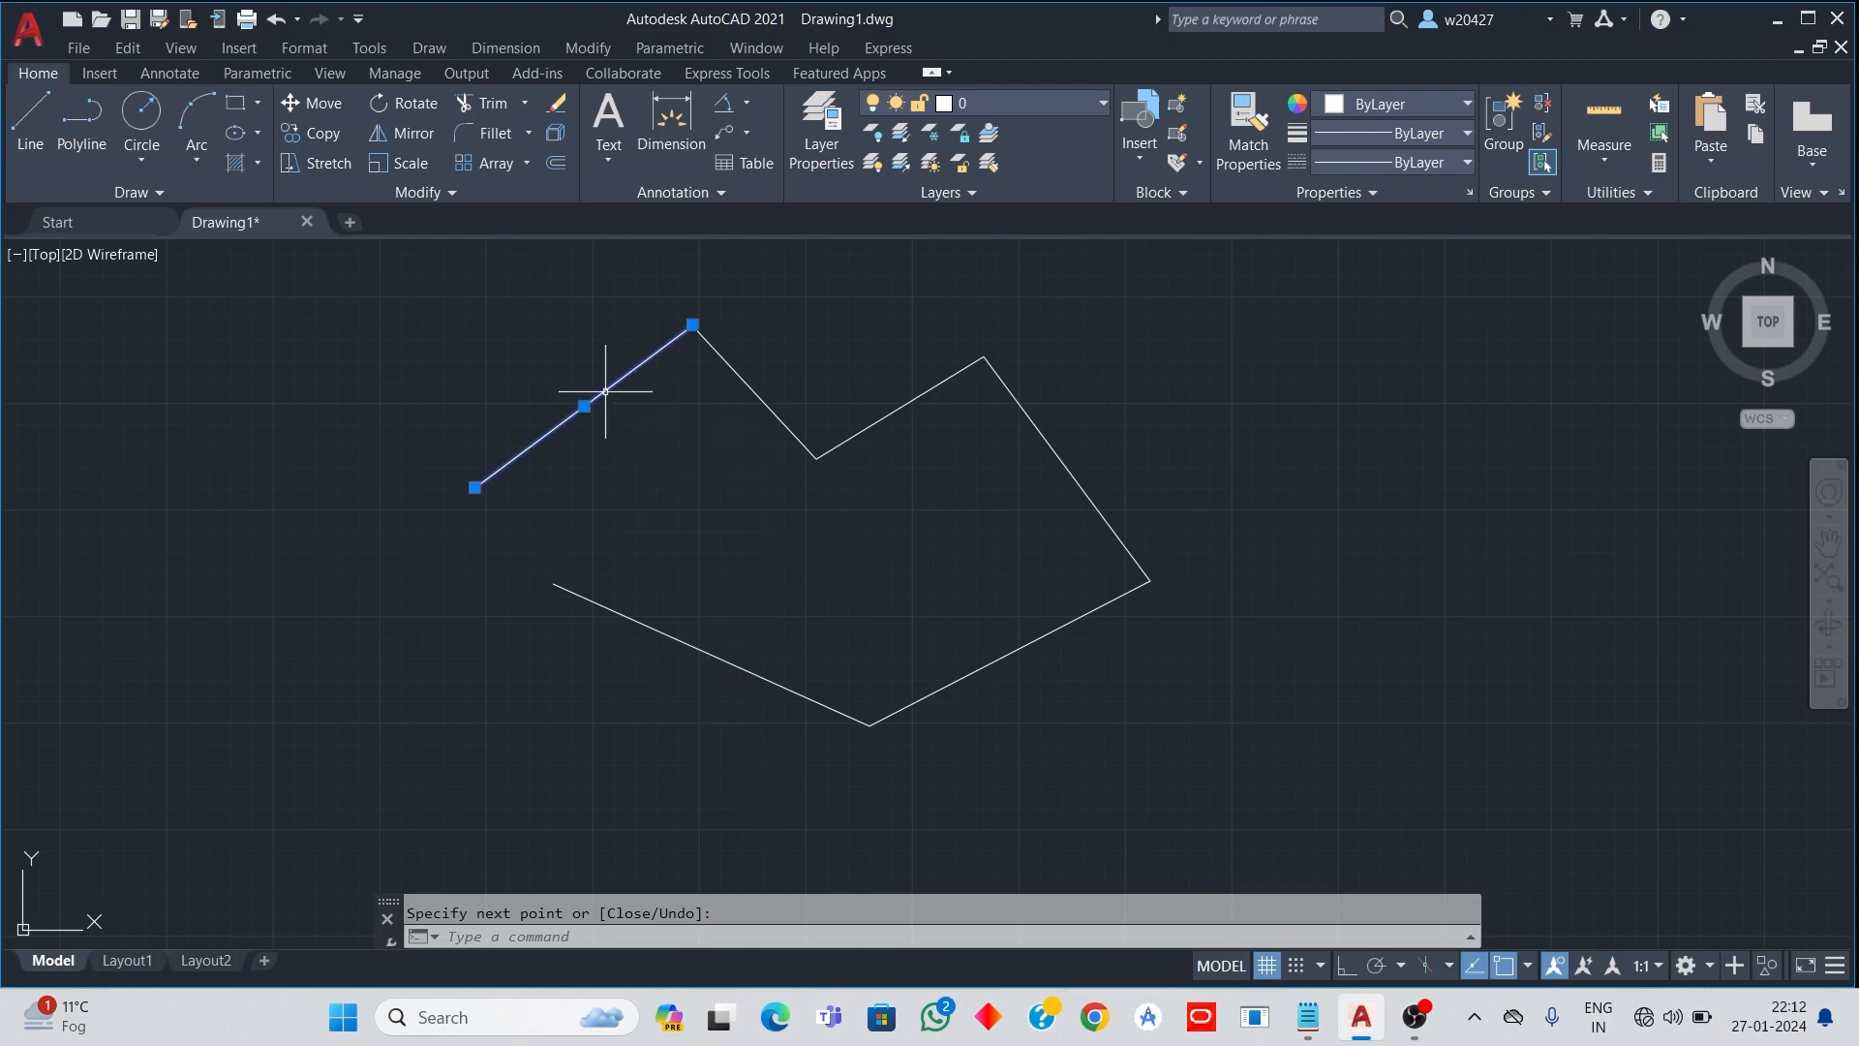
click(746, 387)
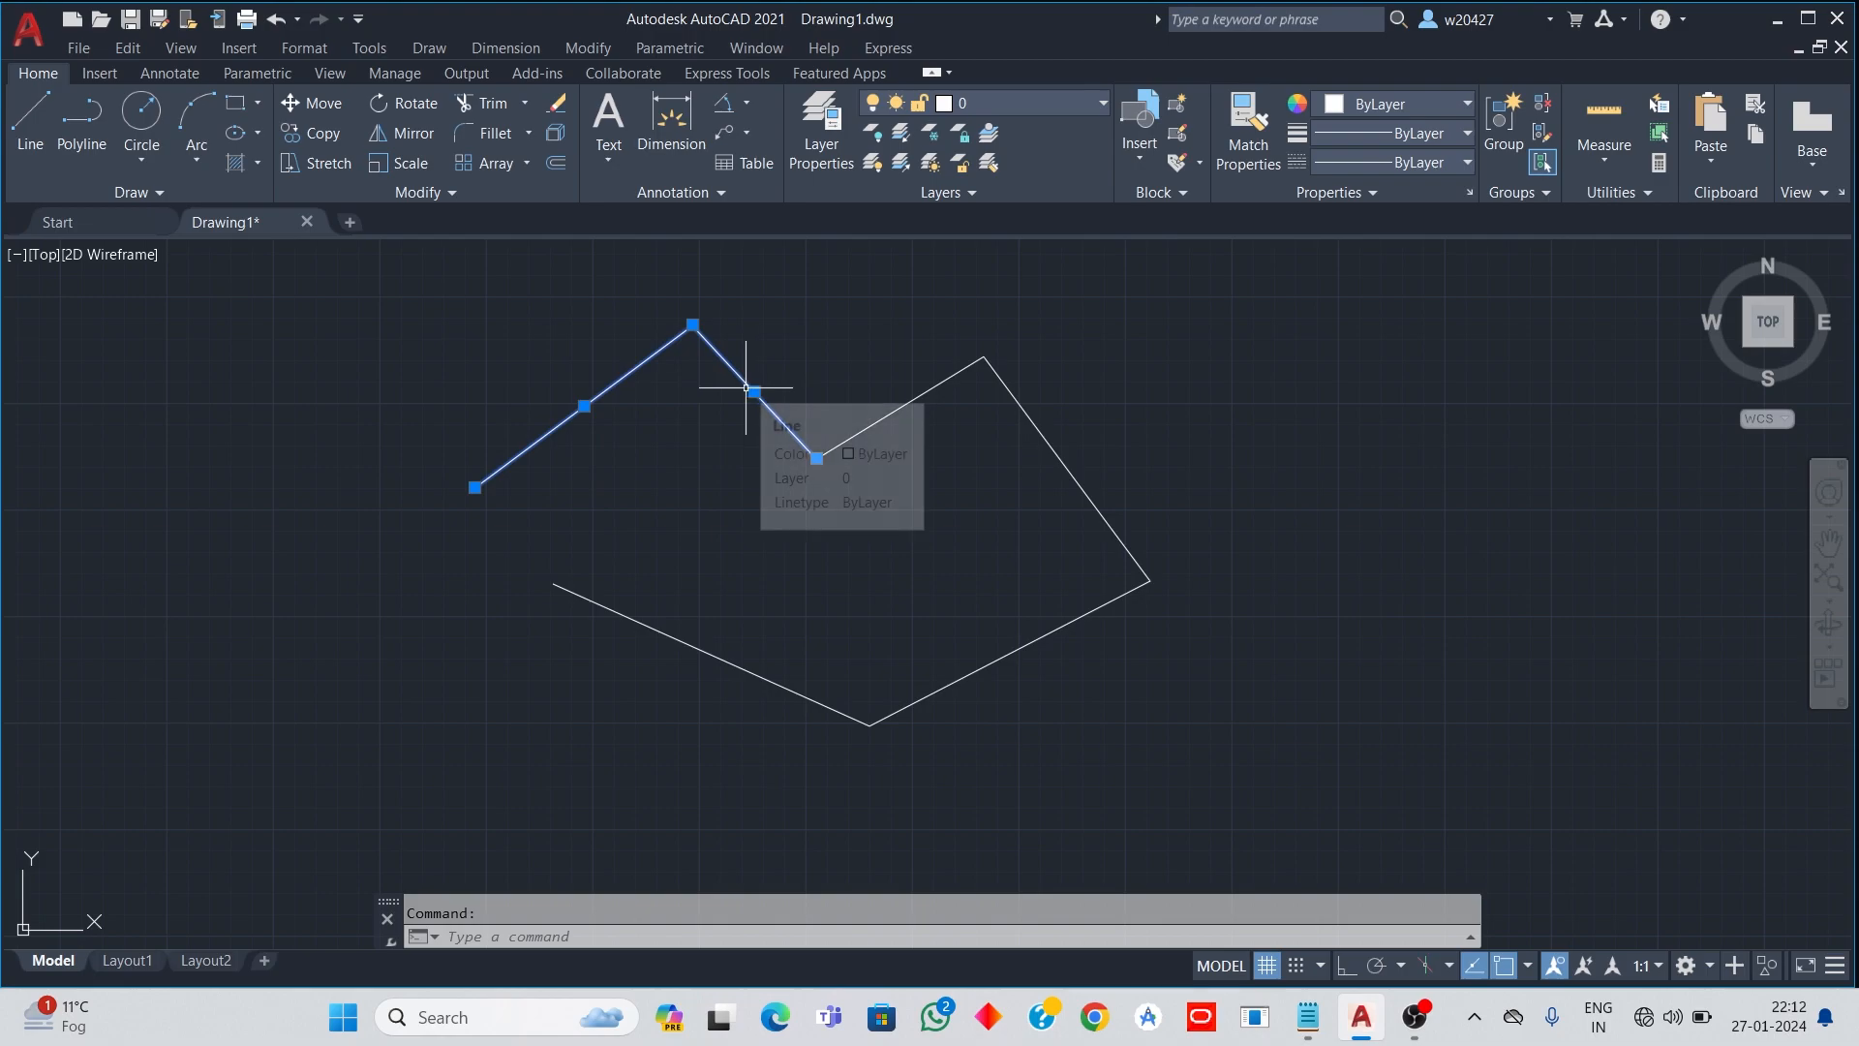
key(Delete)
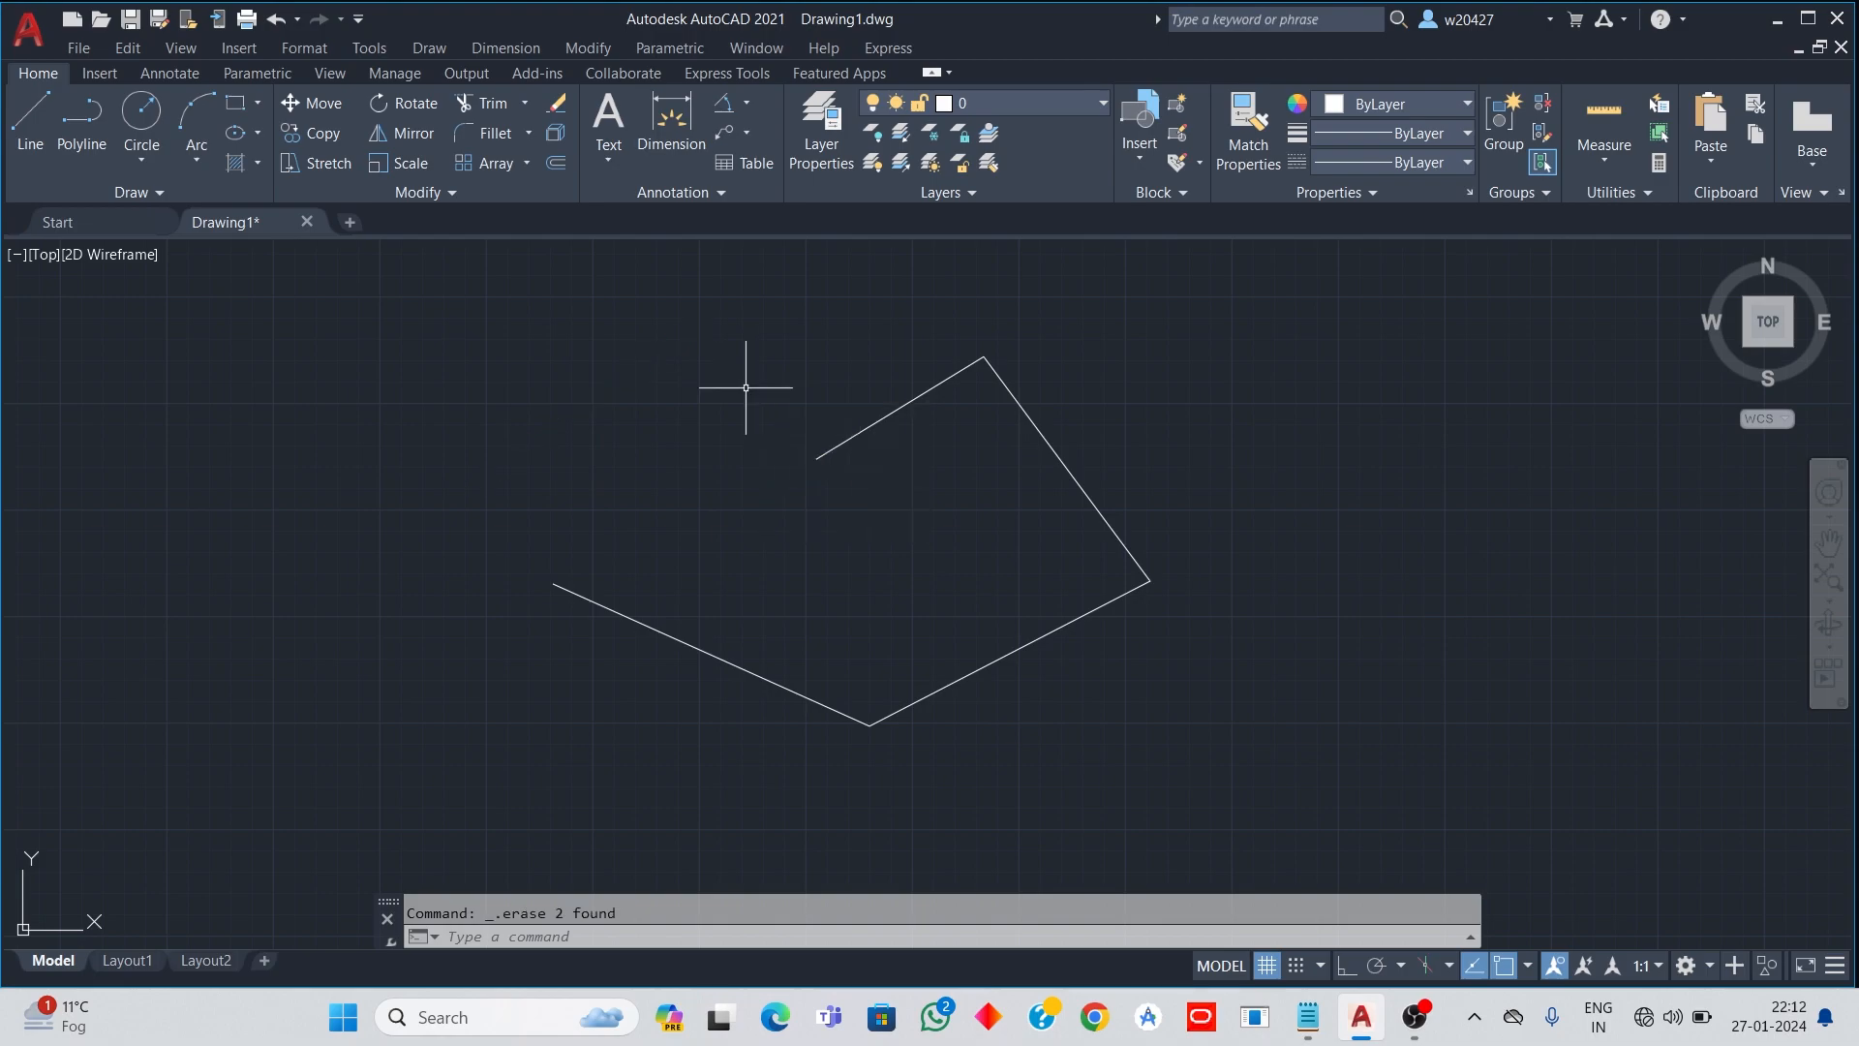
key(ctrl+z)
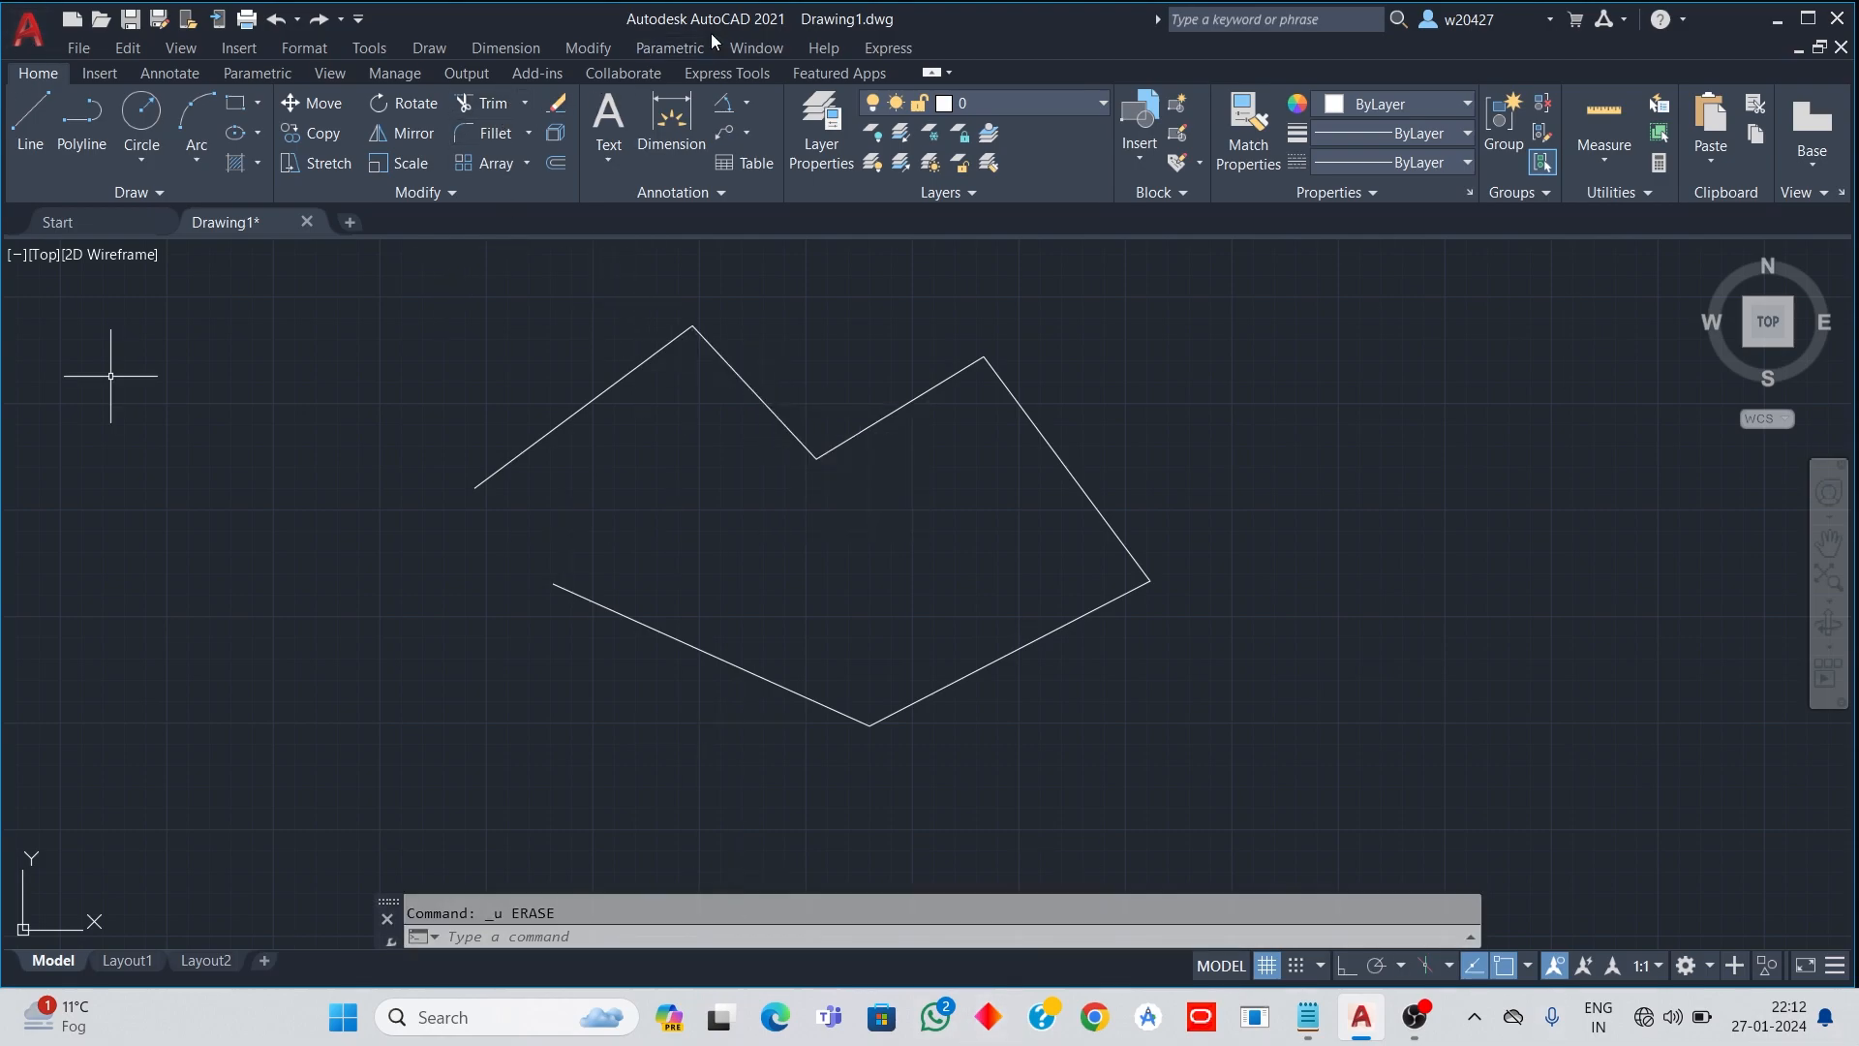
click(580, 50)
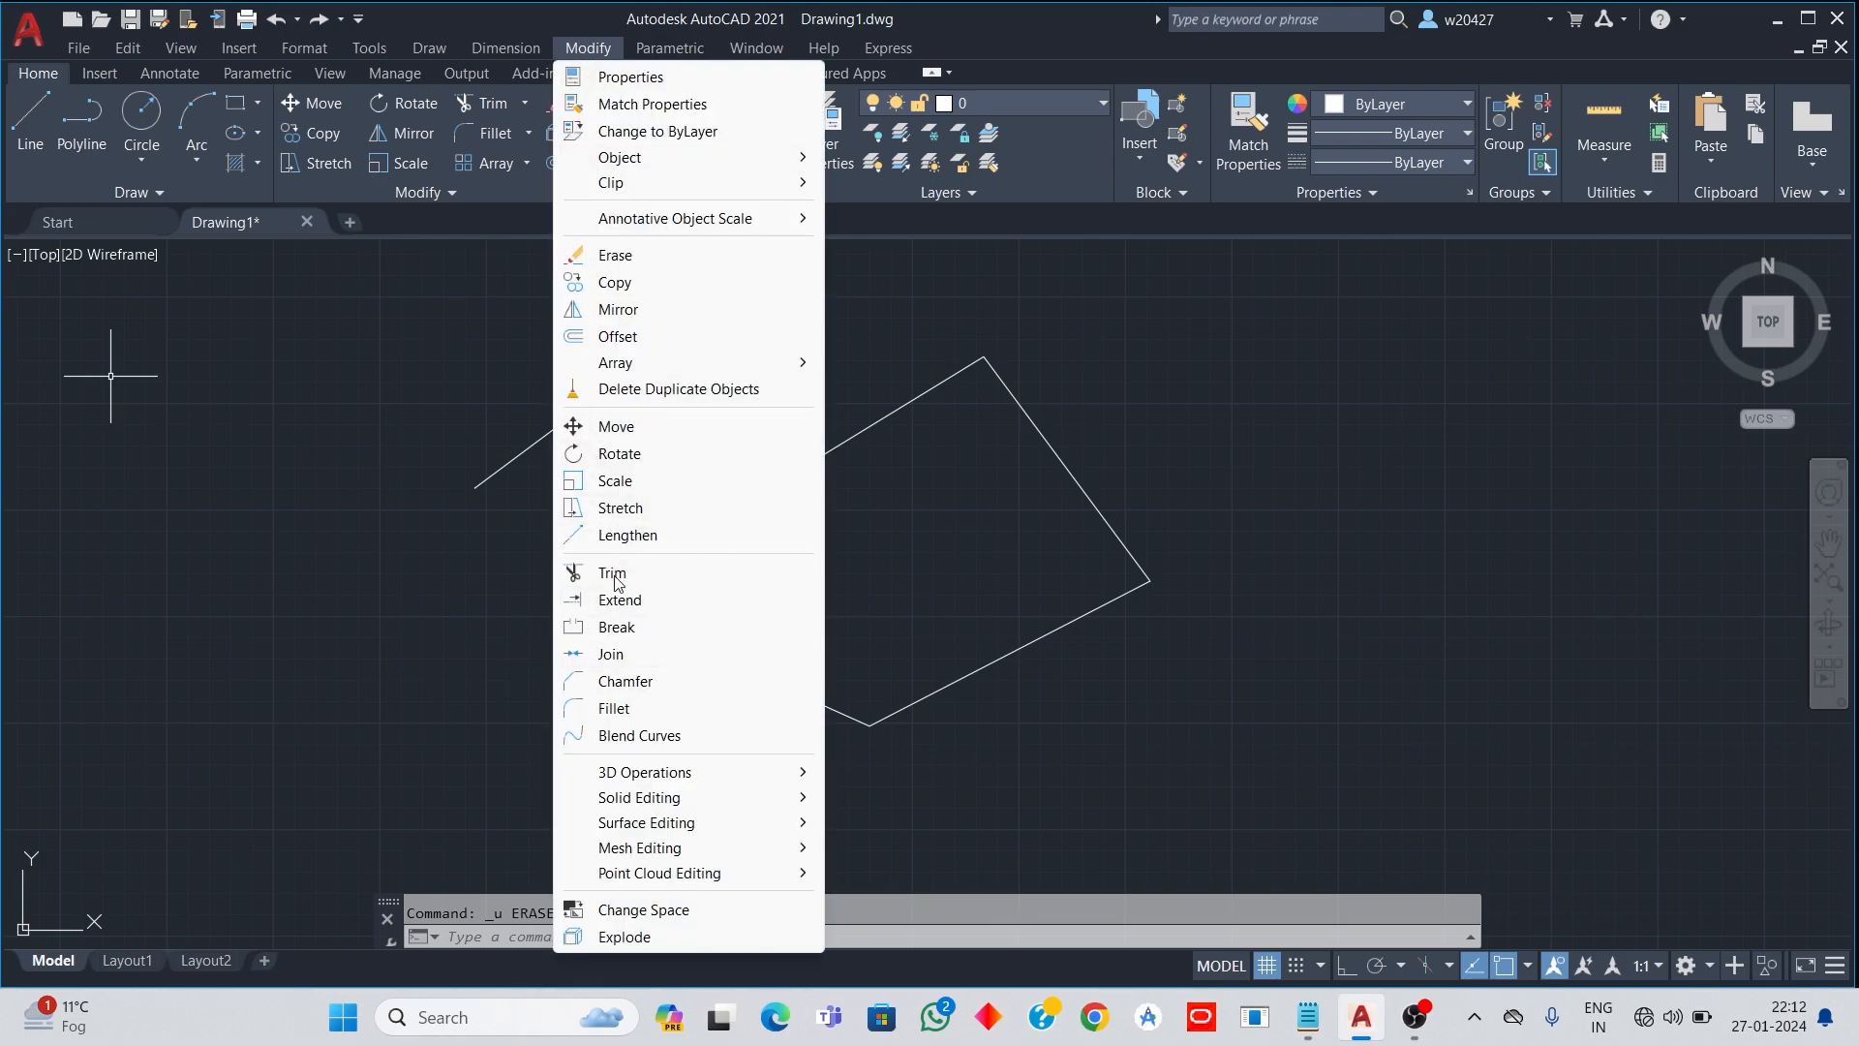
click(616, 257)
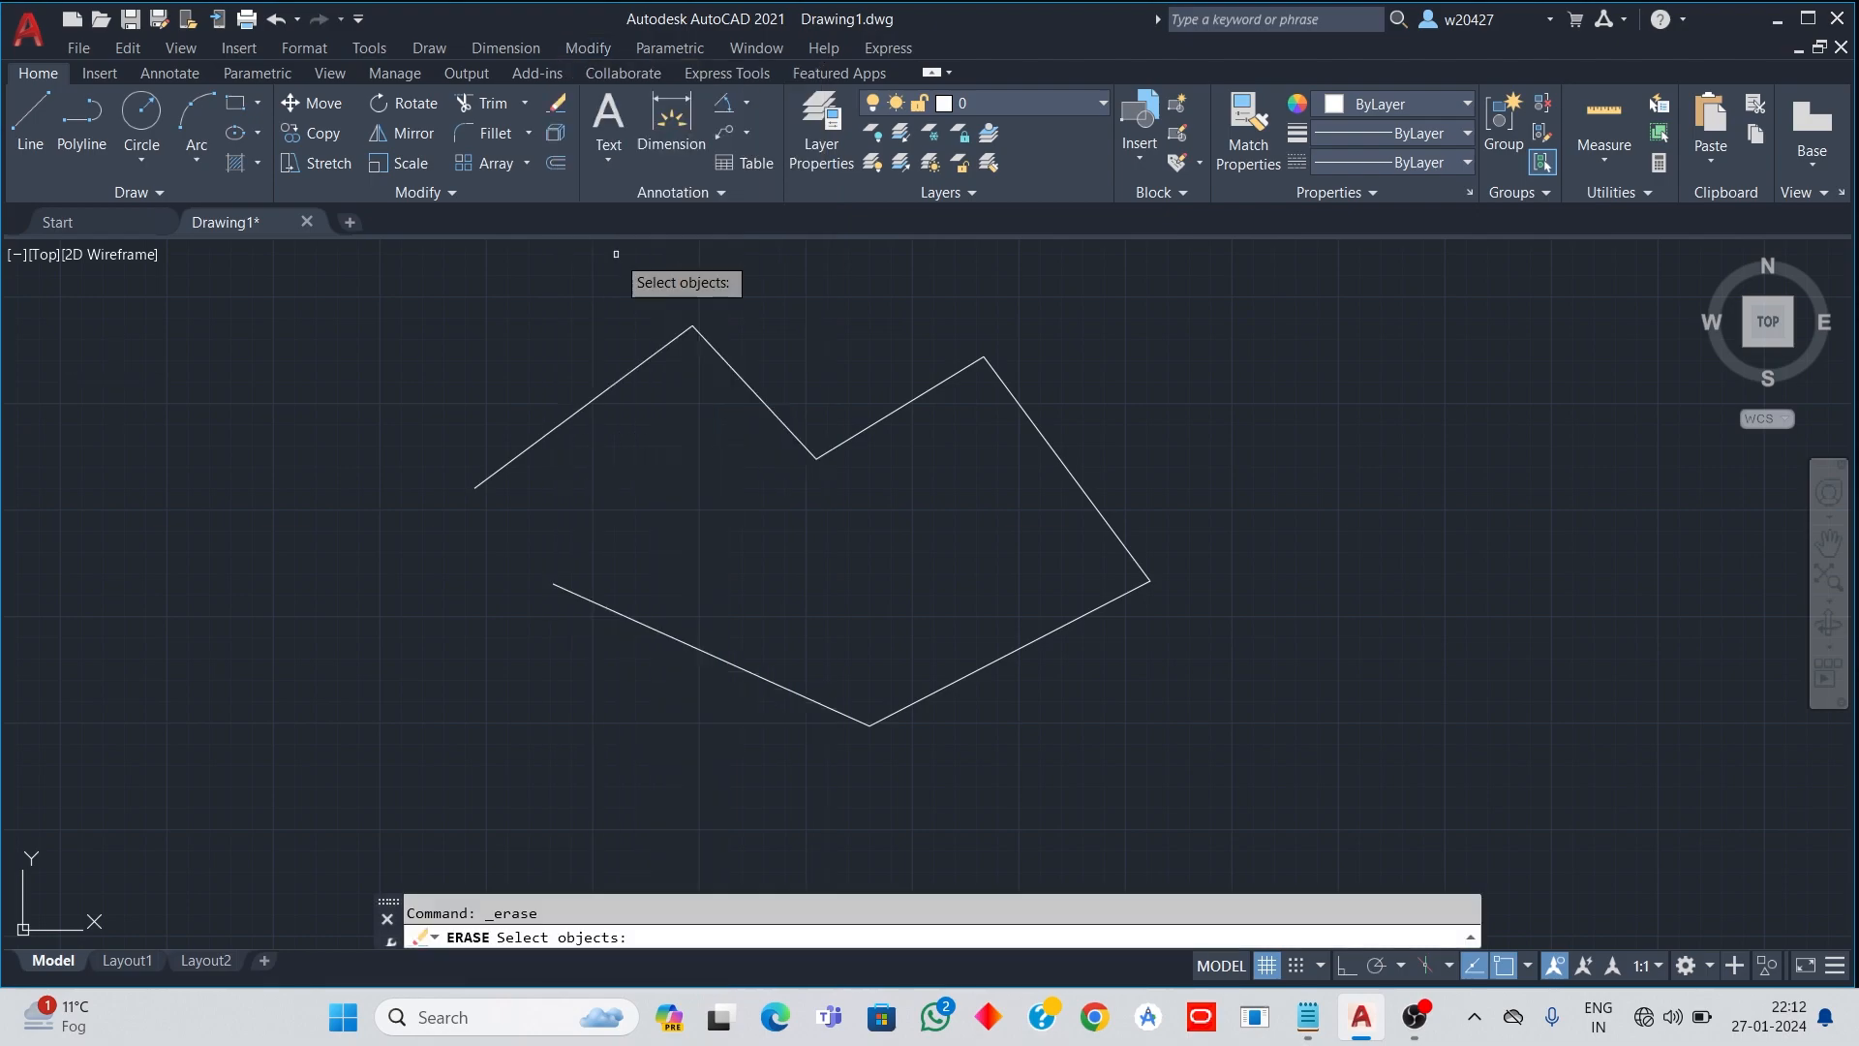
click(628, 372)
click(740, 367)
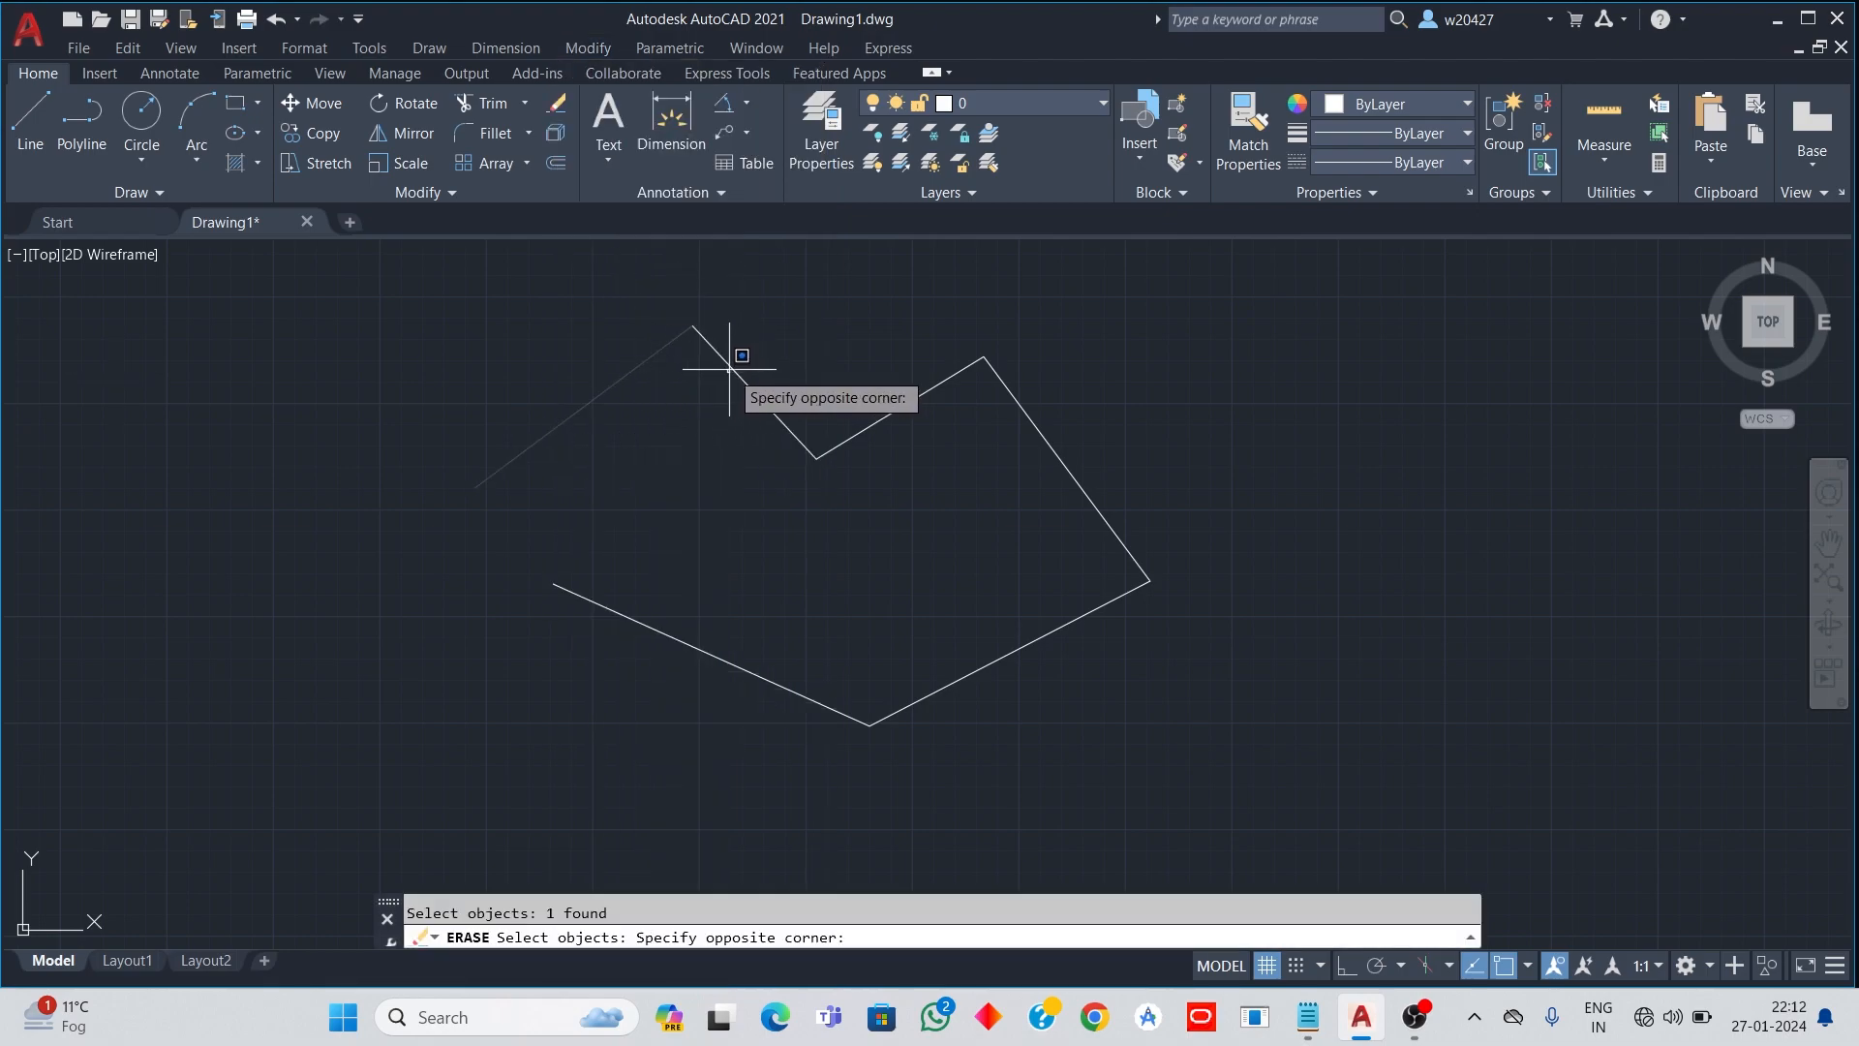
click(729, 370)
click(904, 405)
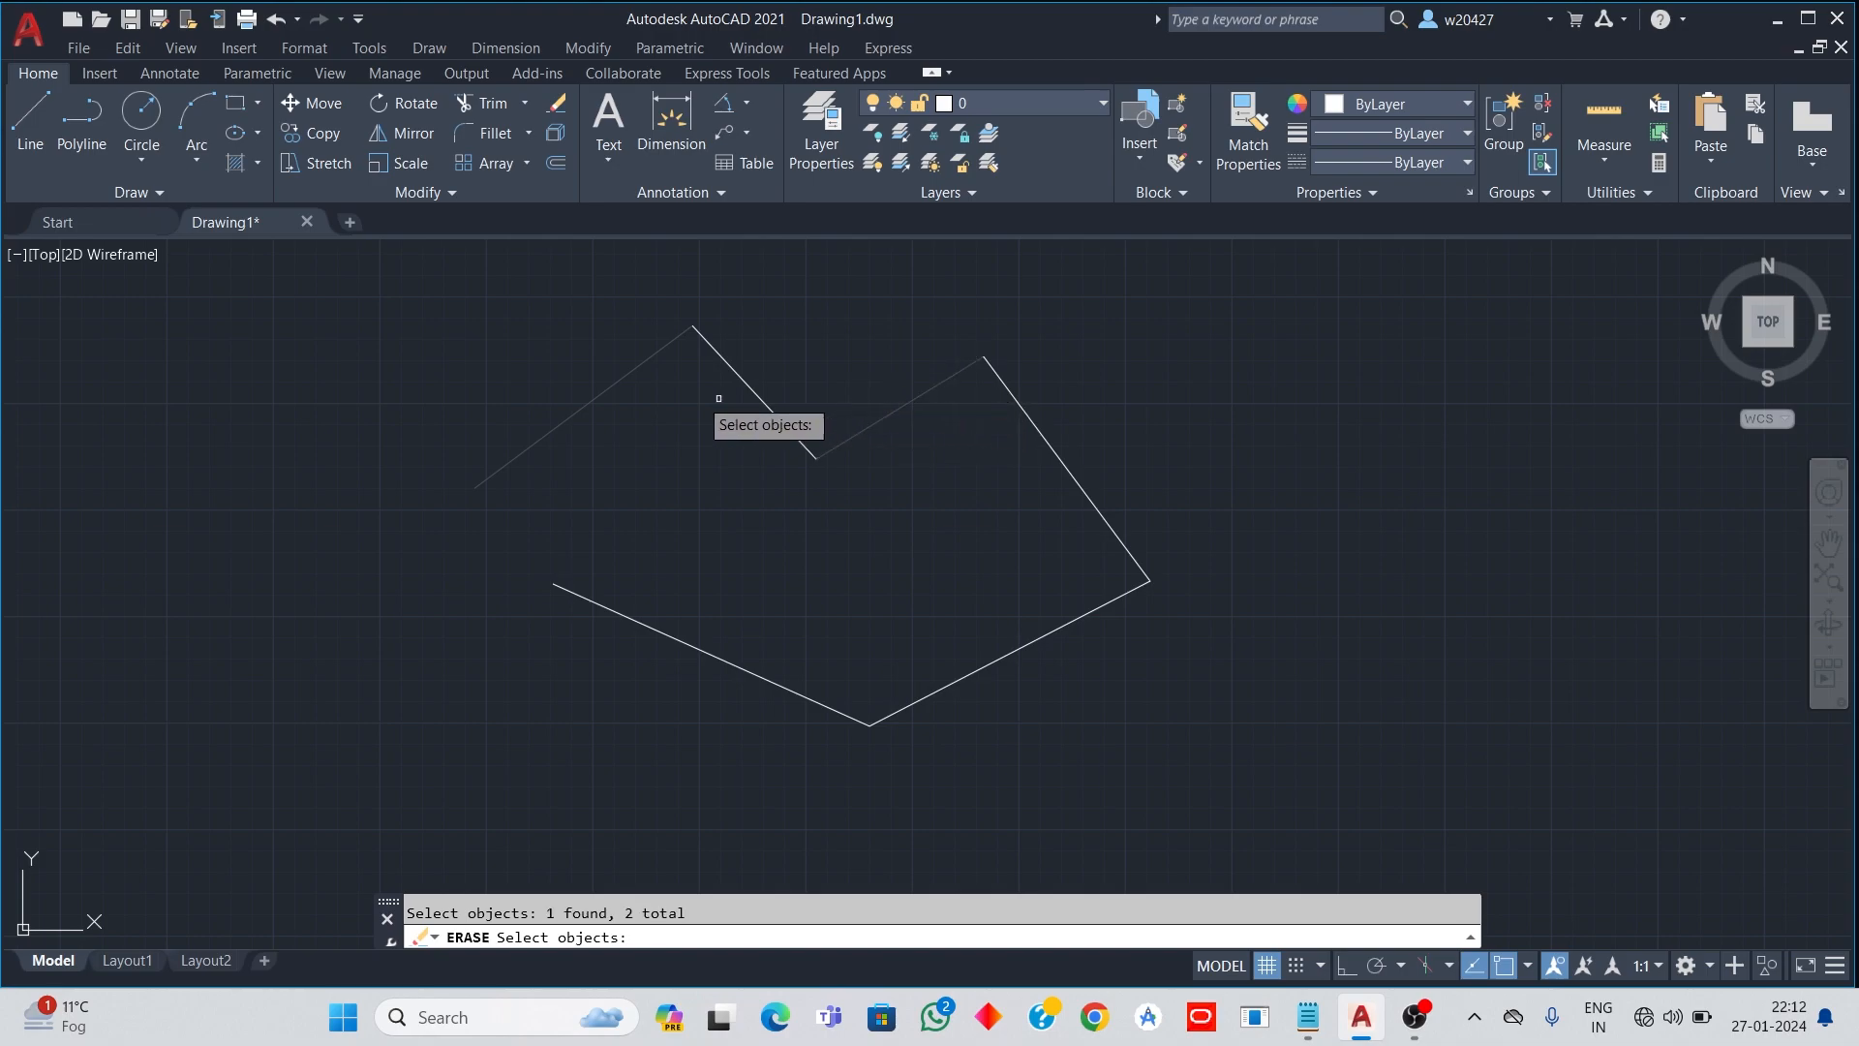
click(726, 364)
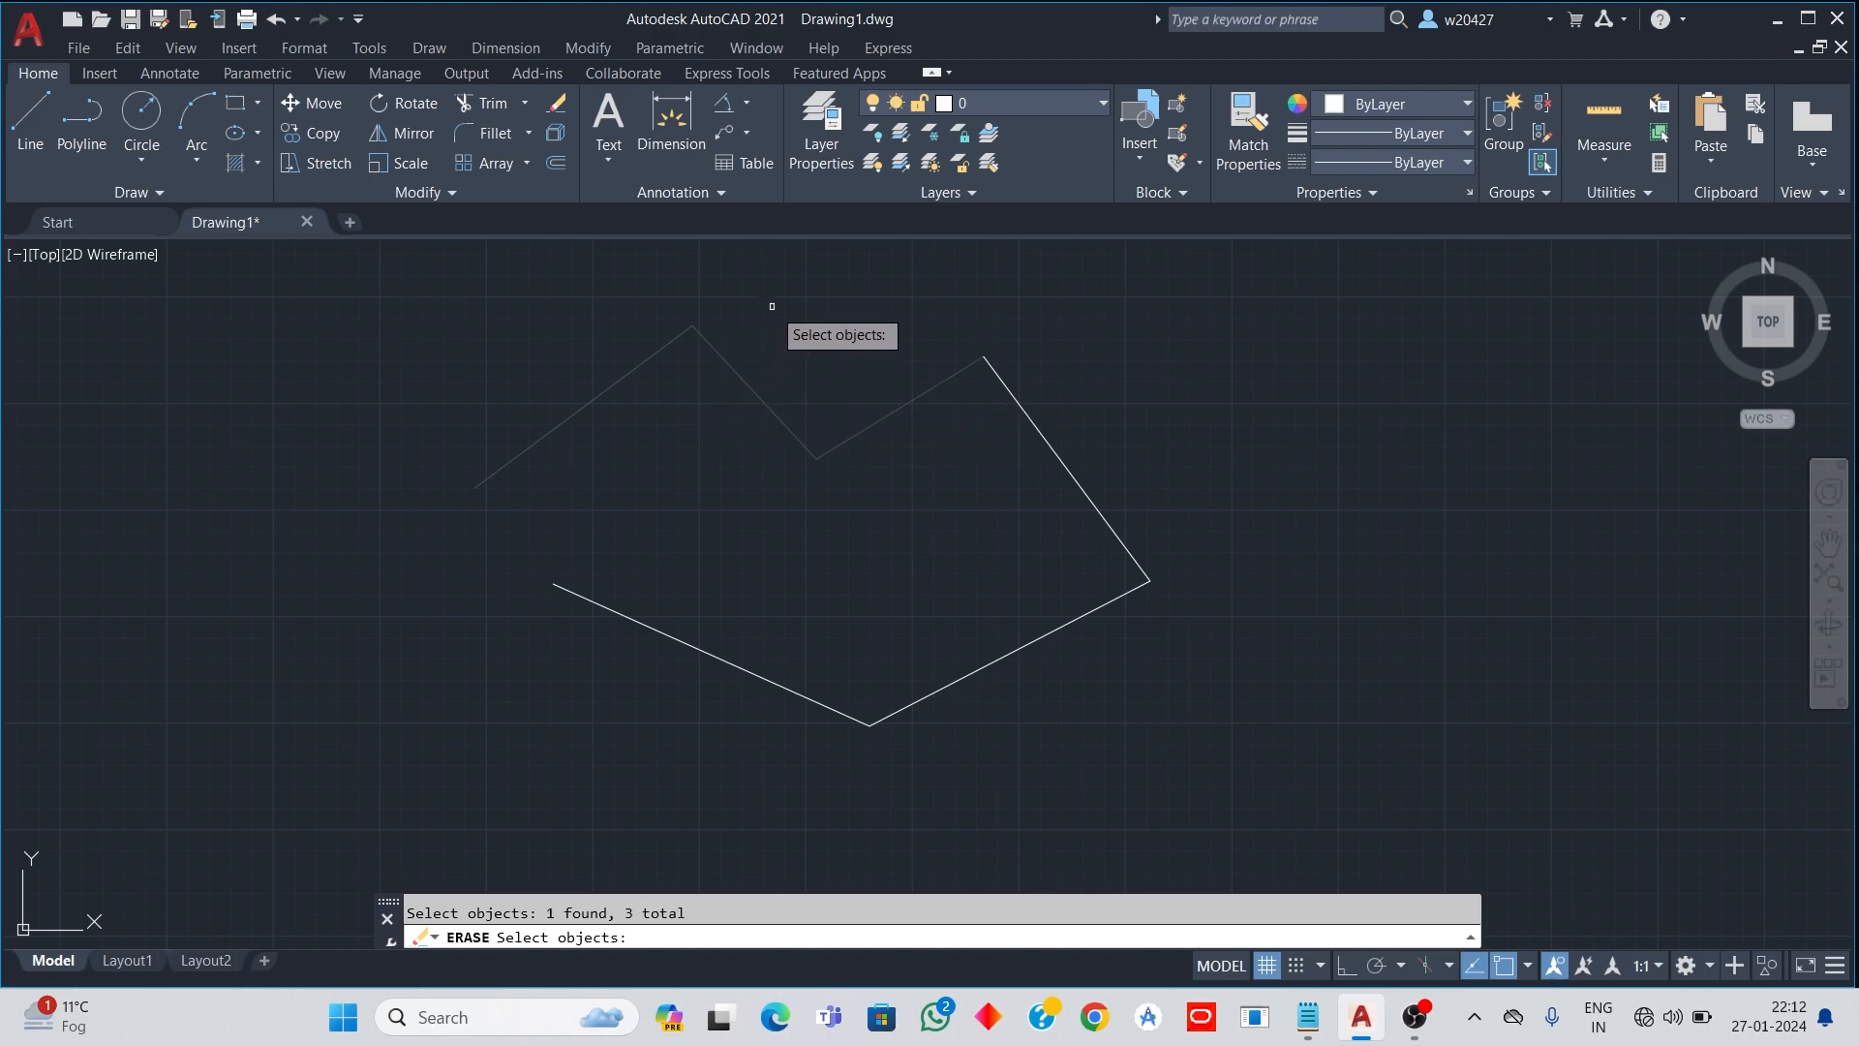
key(Escape)
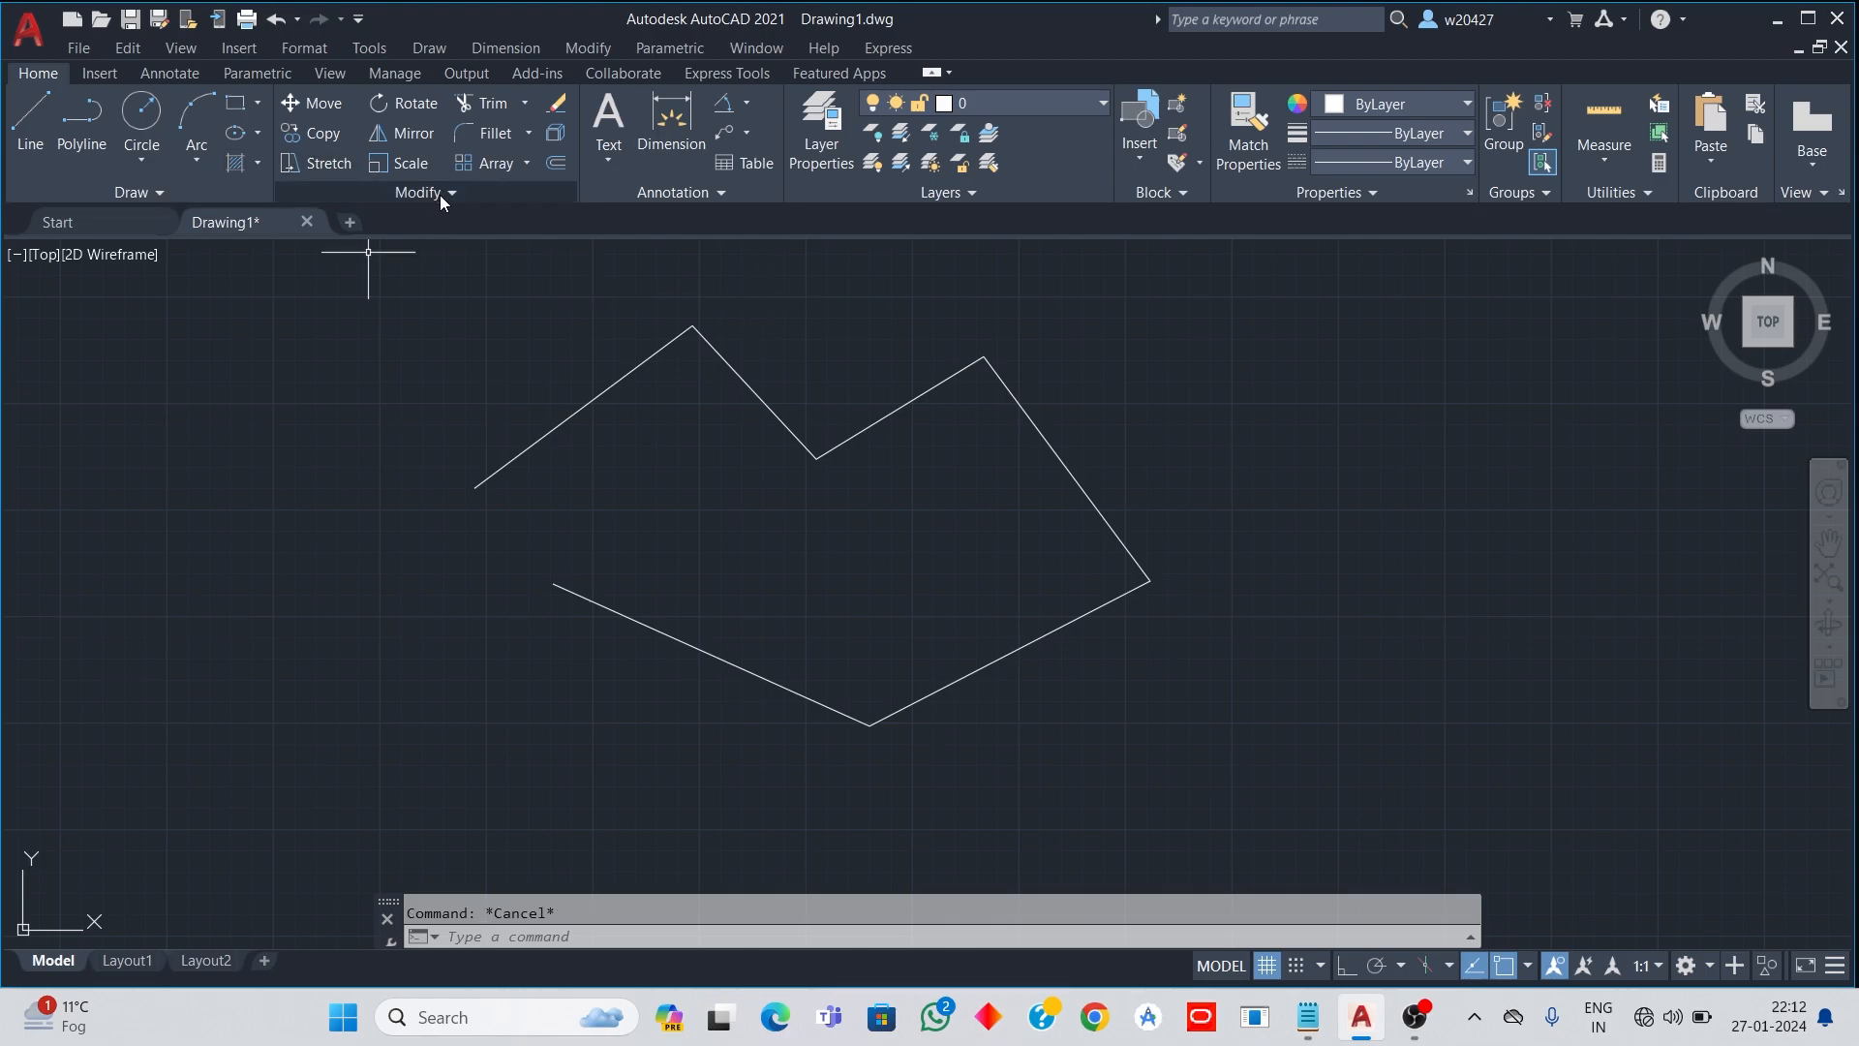
Step: Erase the four upper lines of the outline with the Erase command and undo the erasure
click(559, 103)
click(601, 394)
click(726, 363)
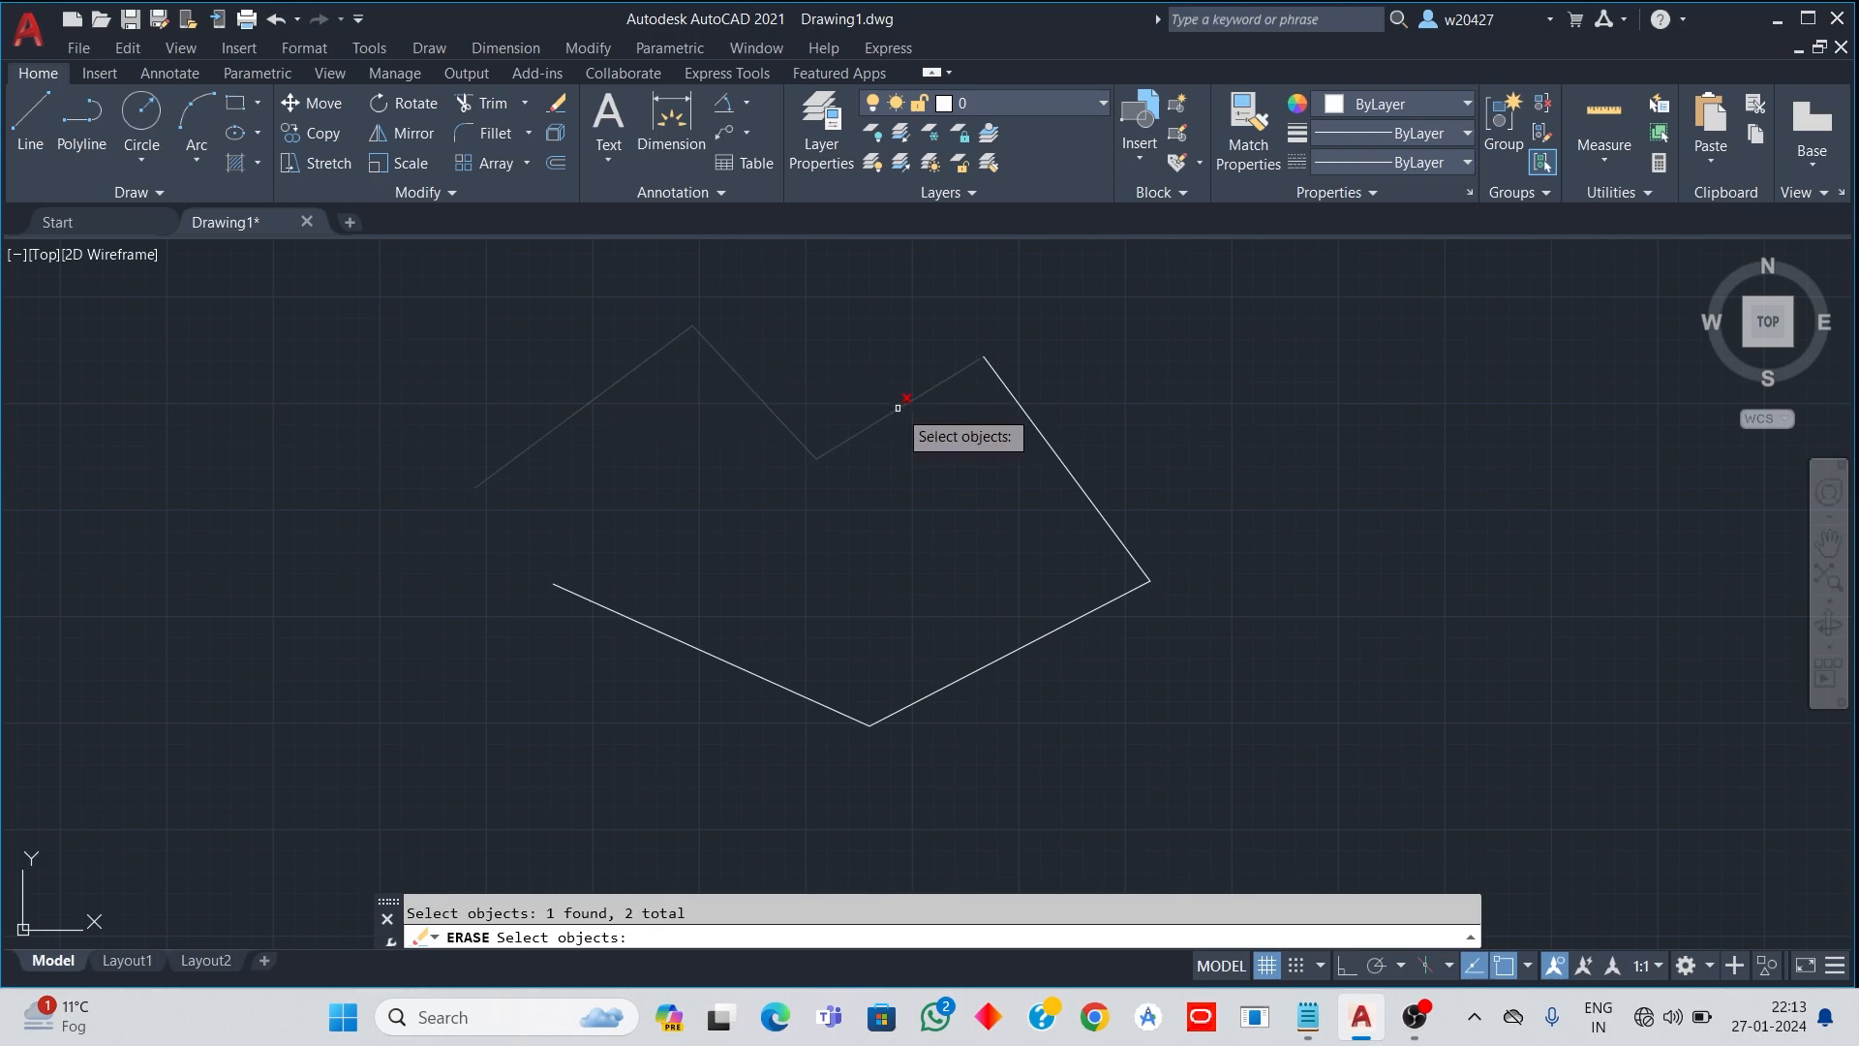
click(1020, 406)
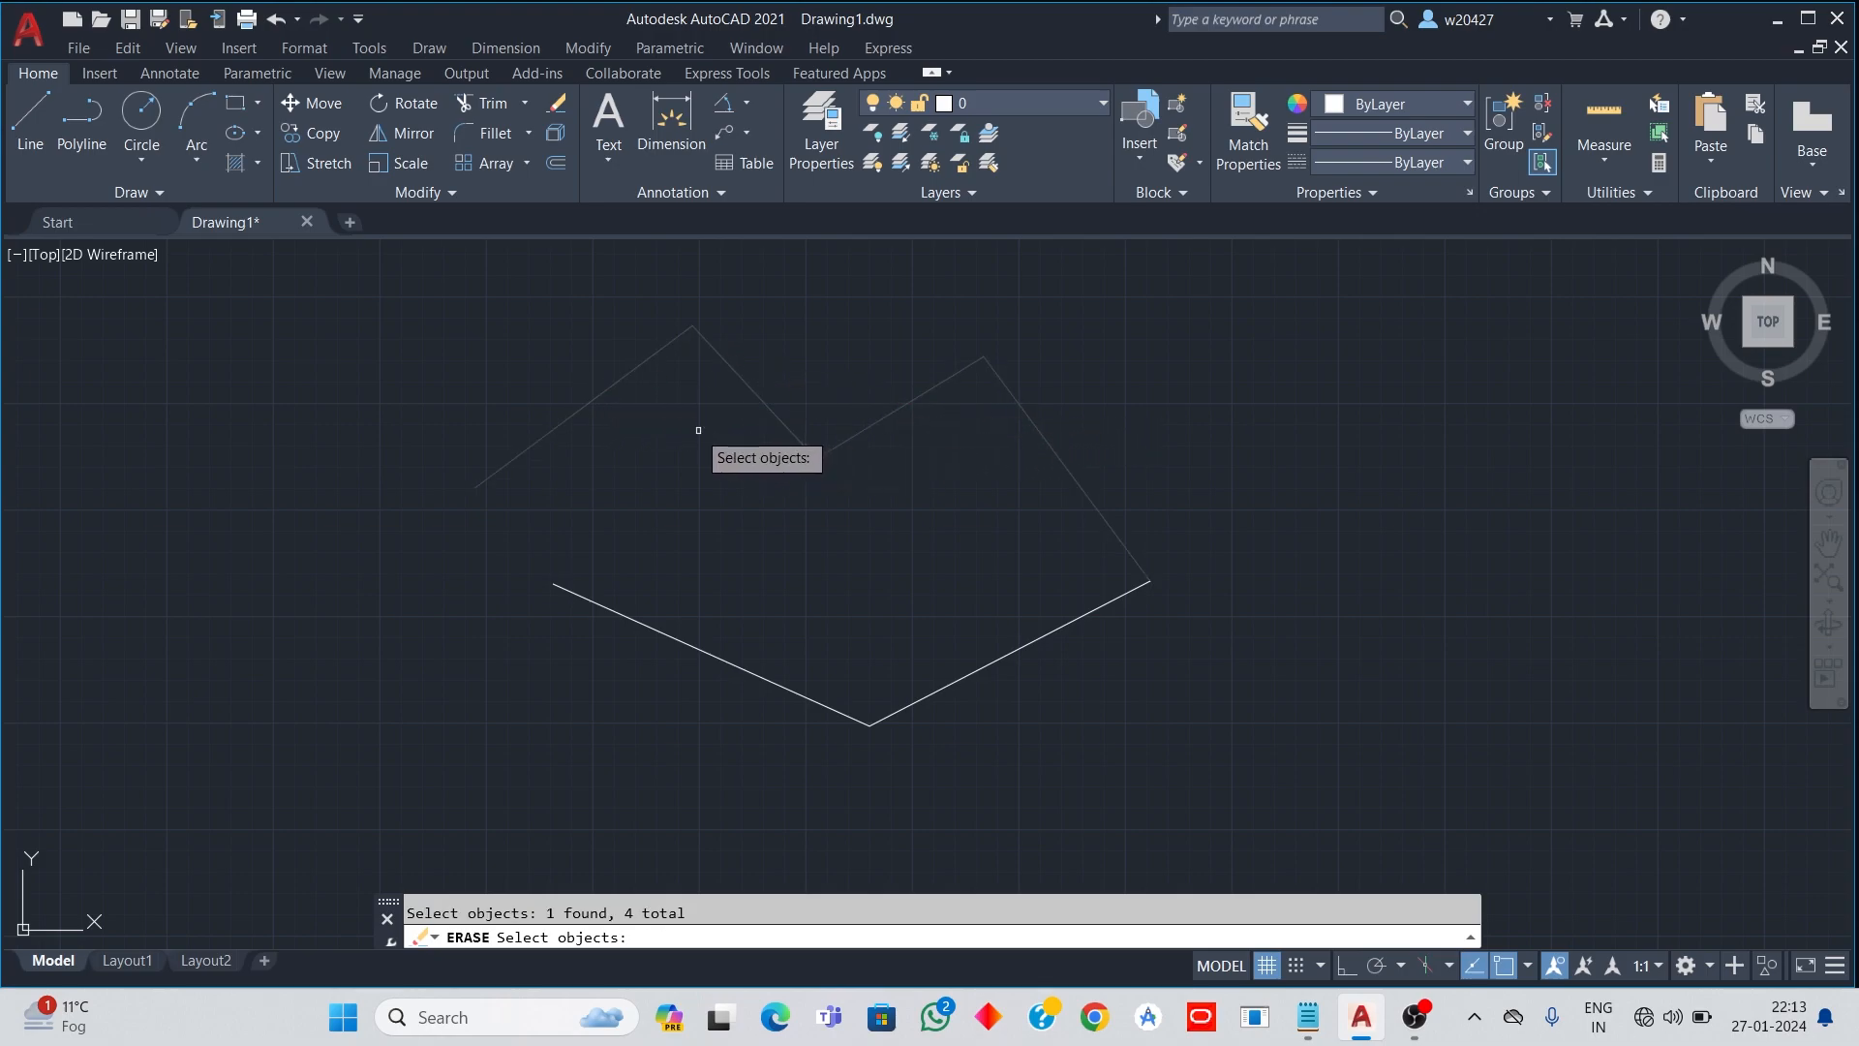
key(Return)
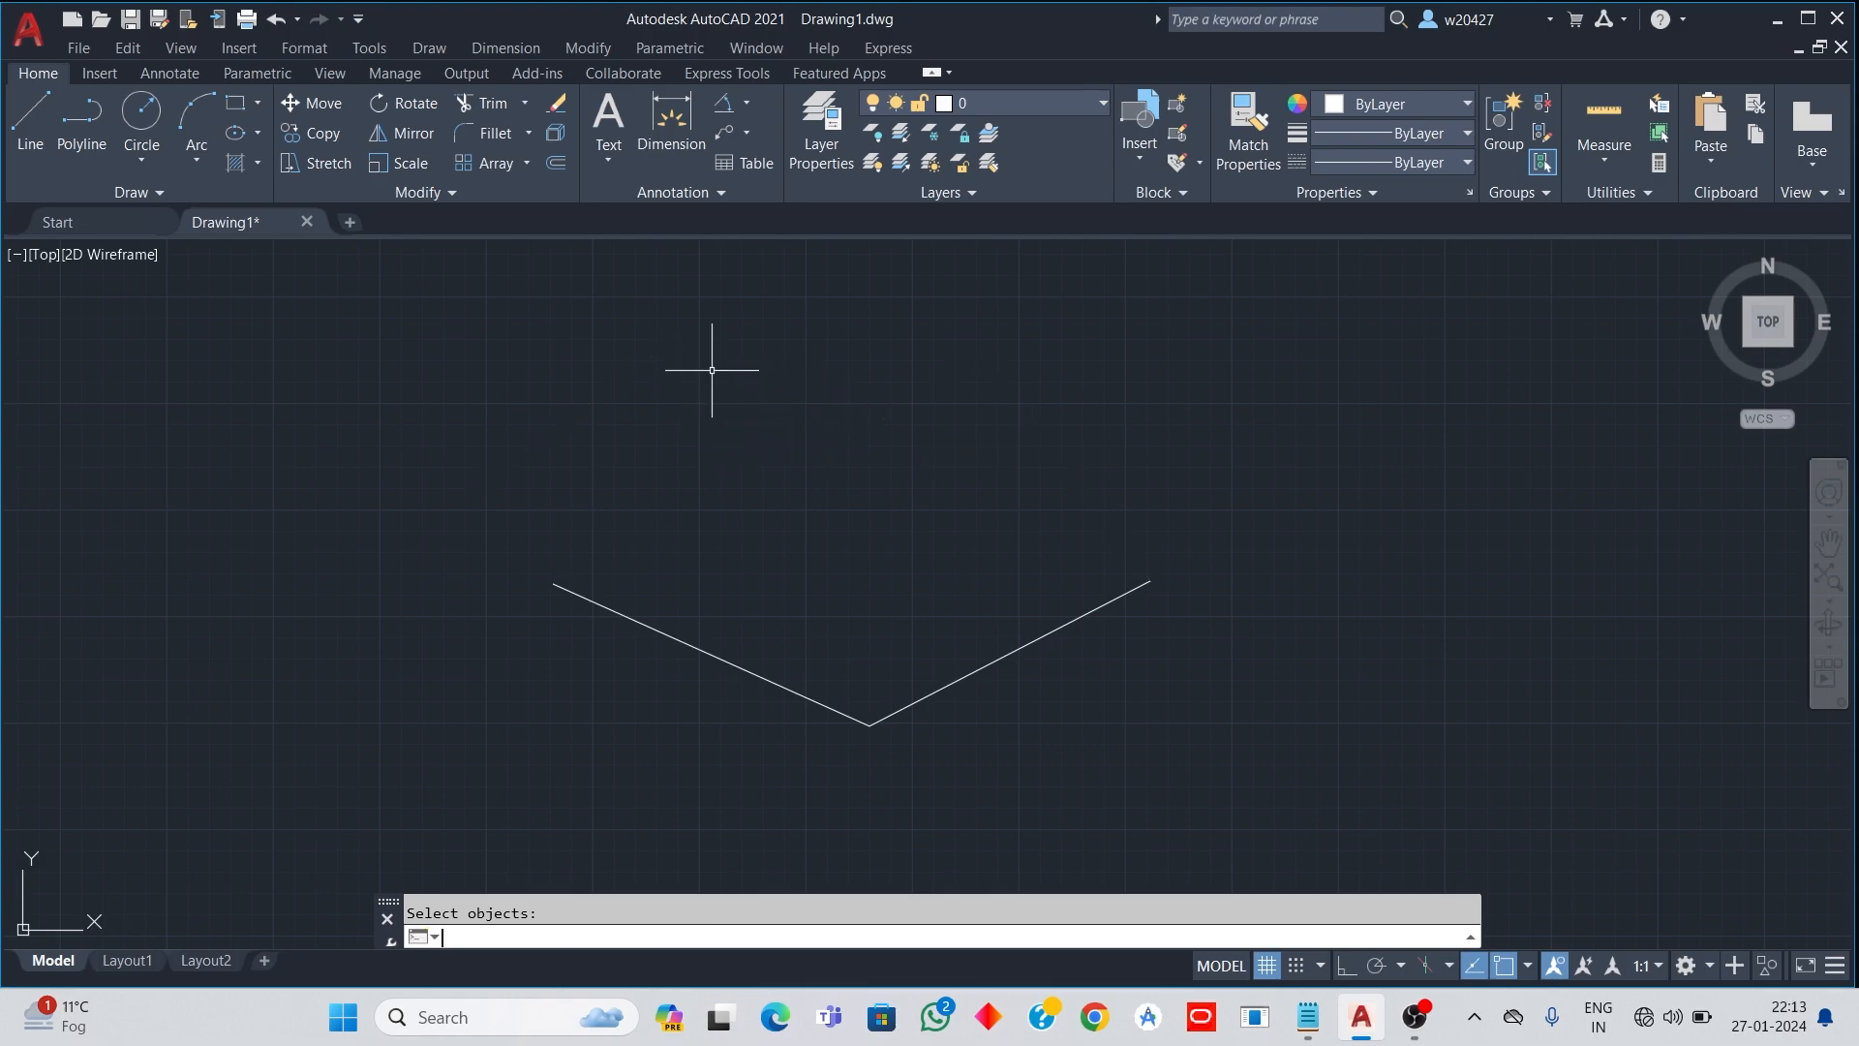
key(ctrl+z)
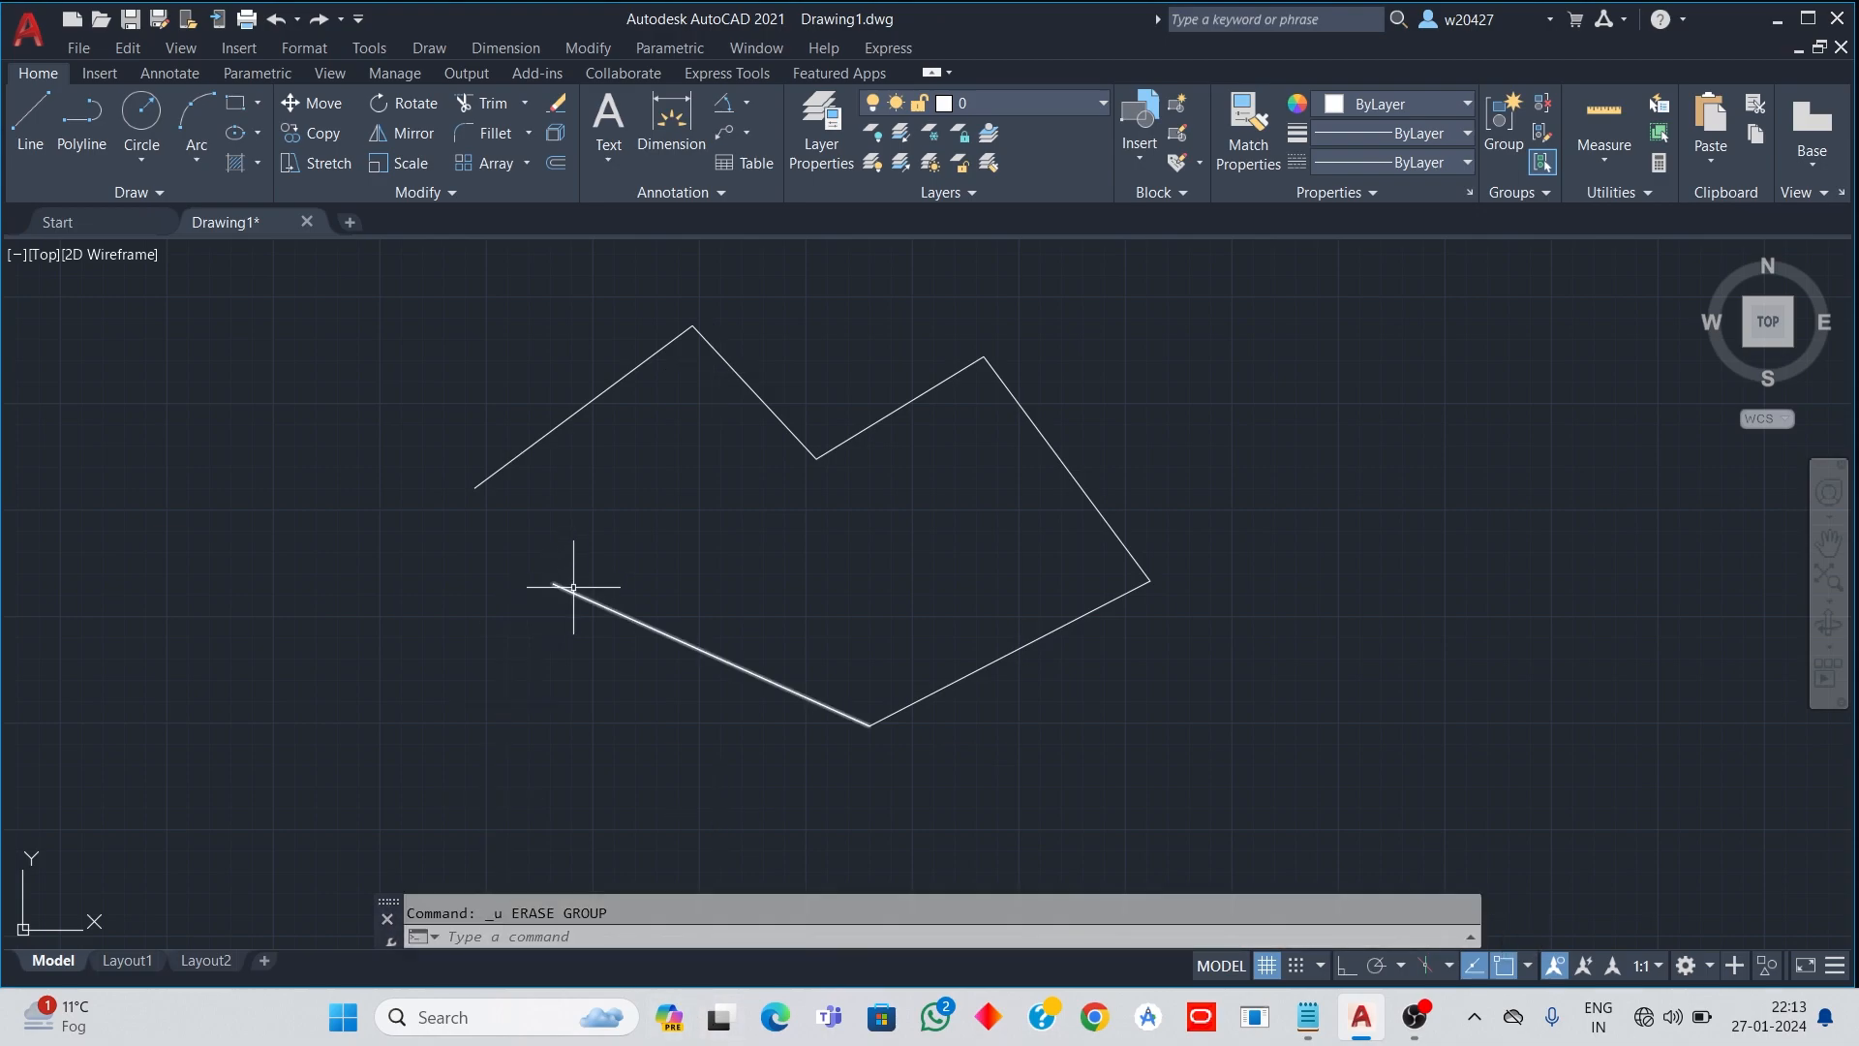
Step: Erase the outline's four upper lines, leaving only the two lower lines that form the V
text(E)
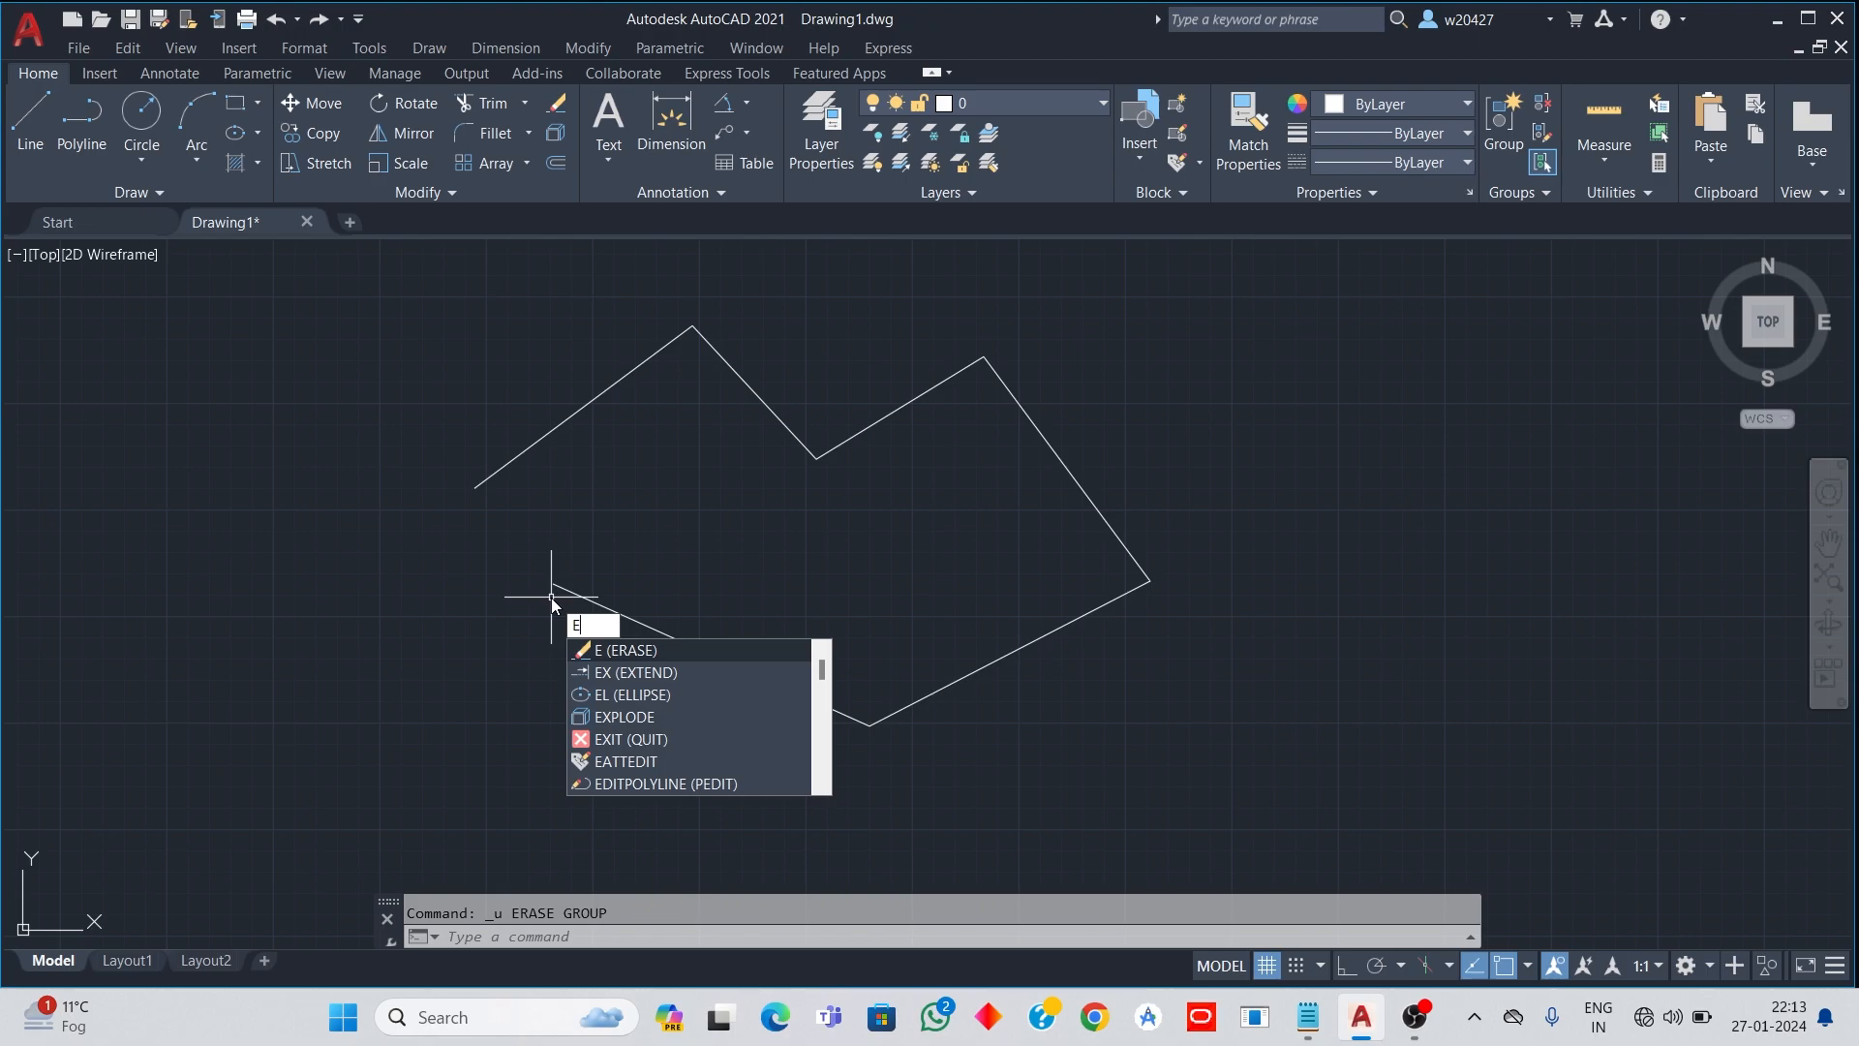
key(Return)
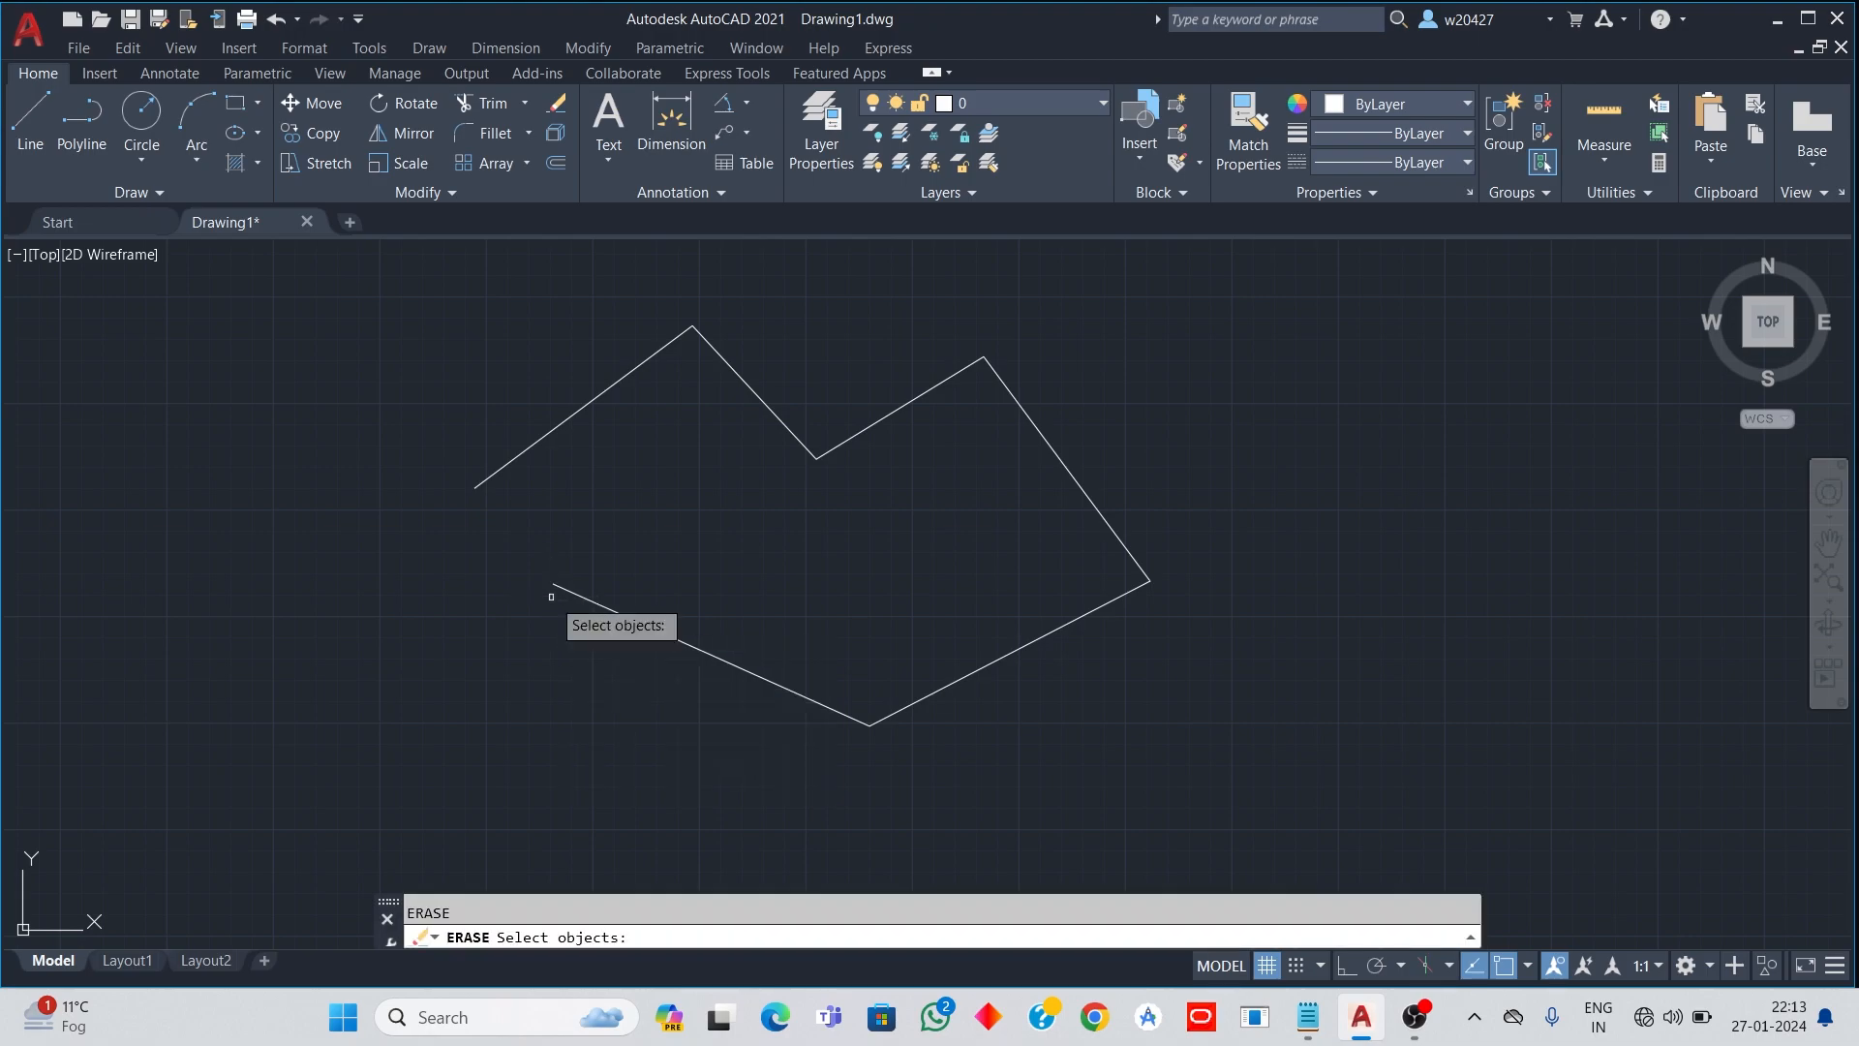
click(589, 400)
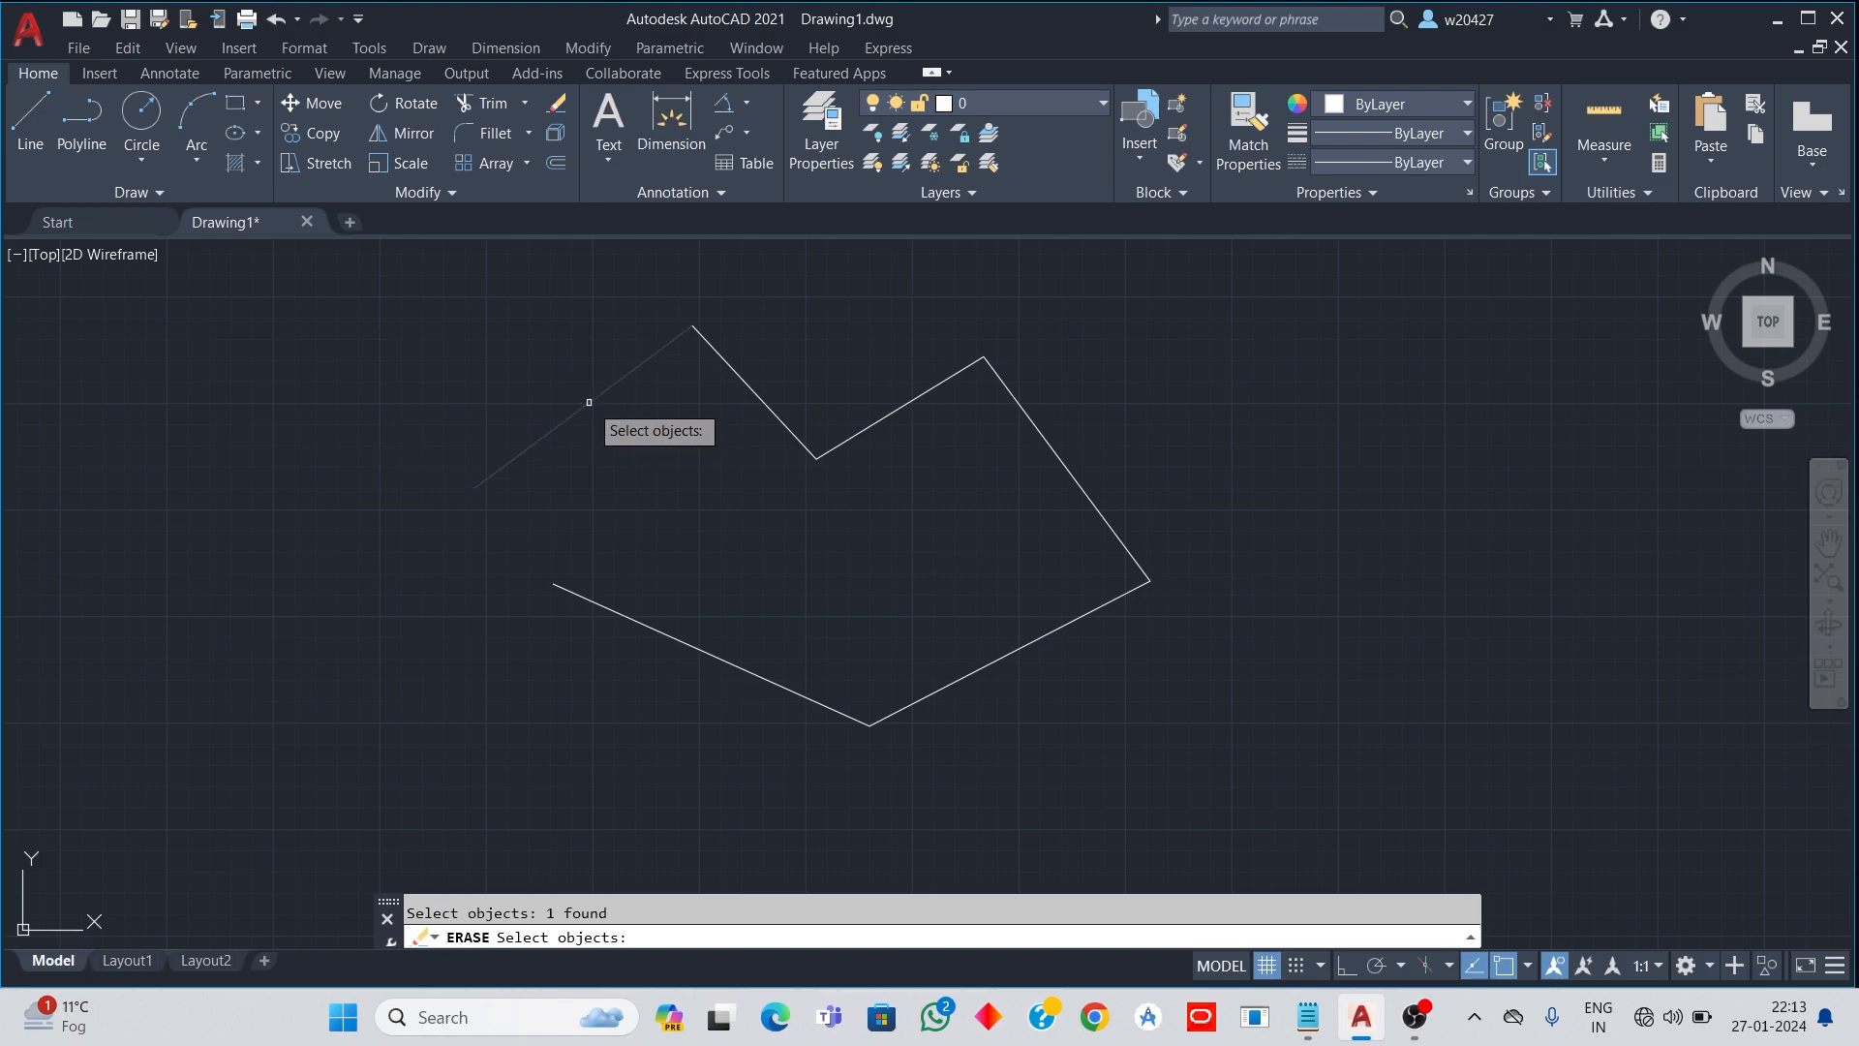
click(736, 372)
click(941, 377)
click(997, 387)
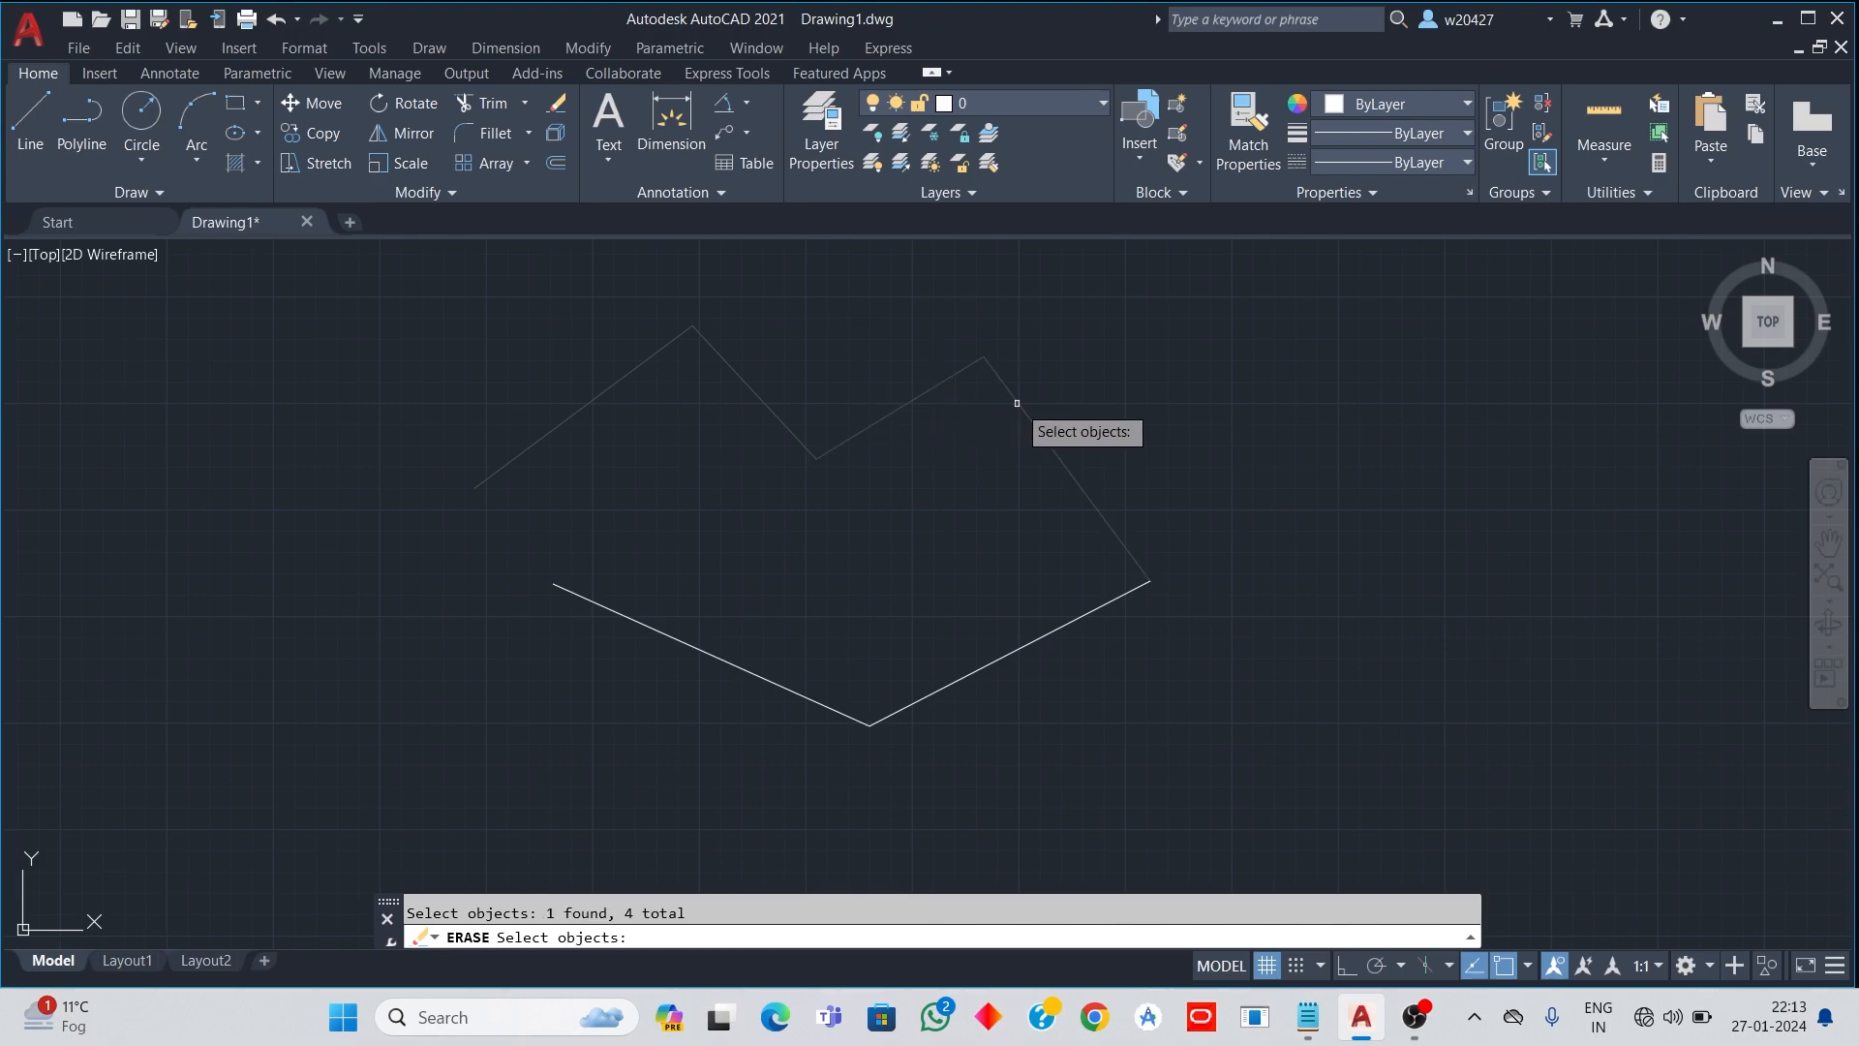
click(1011, 383)
key(Return)
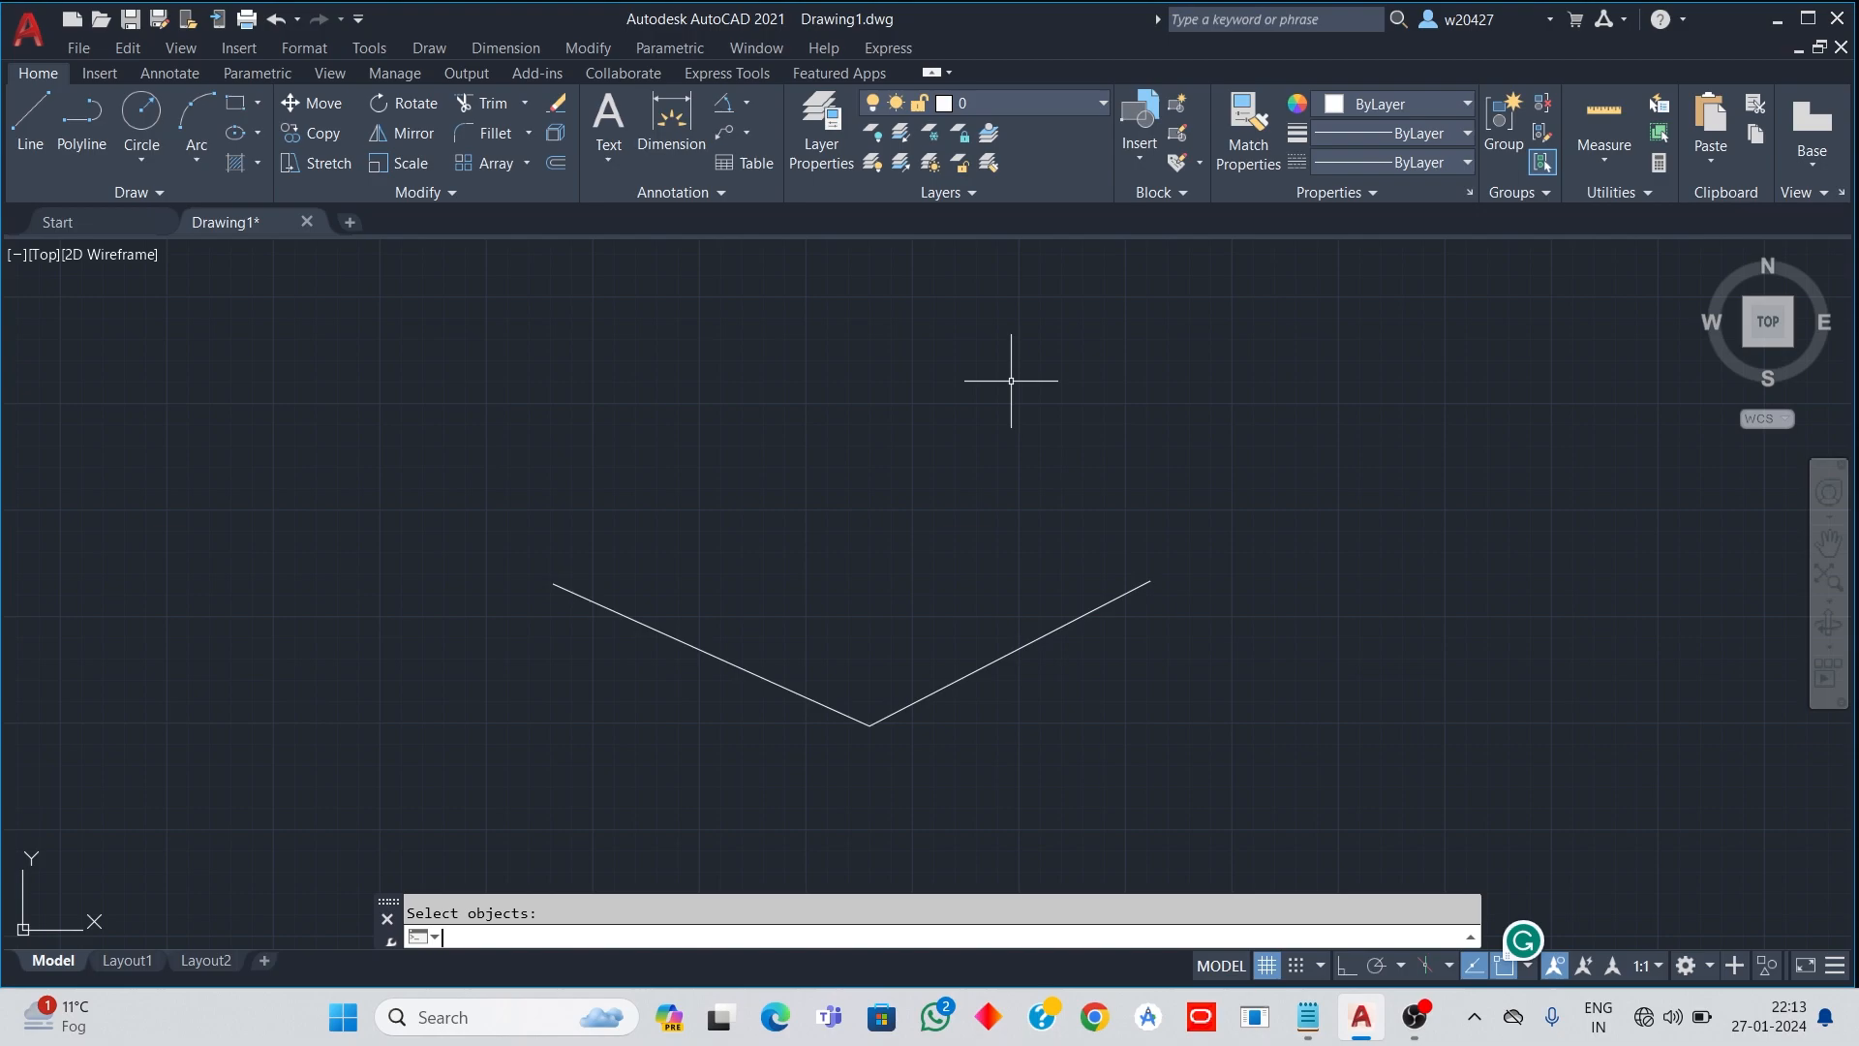
Step: Delete the two remaining lines that form the V, leaving the drawing area empty
click(438, 426)
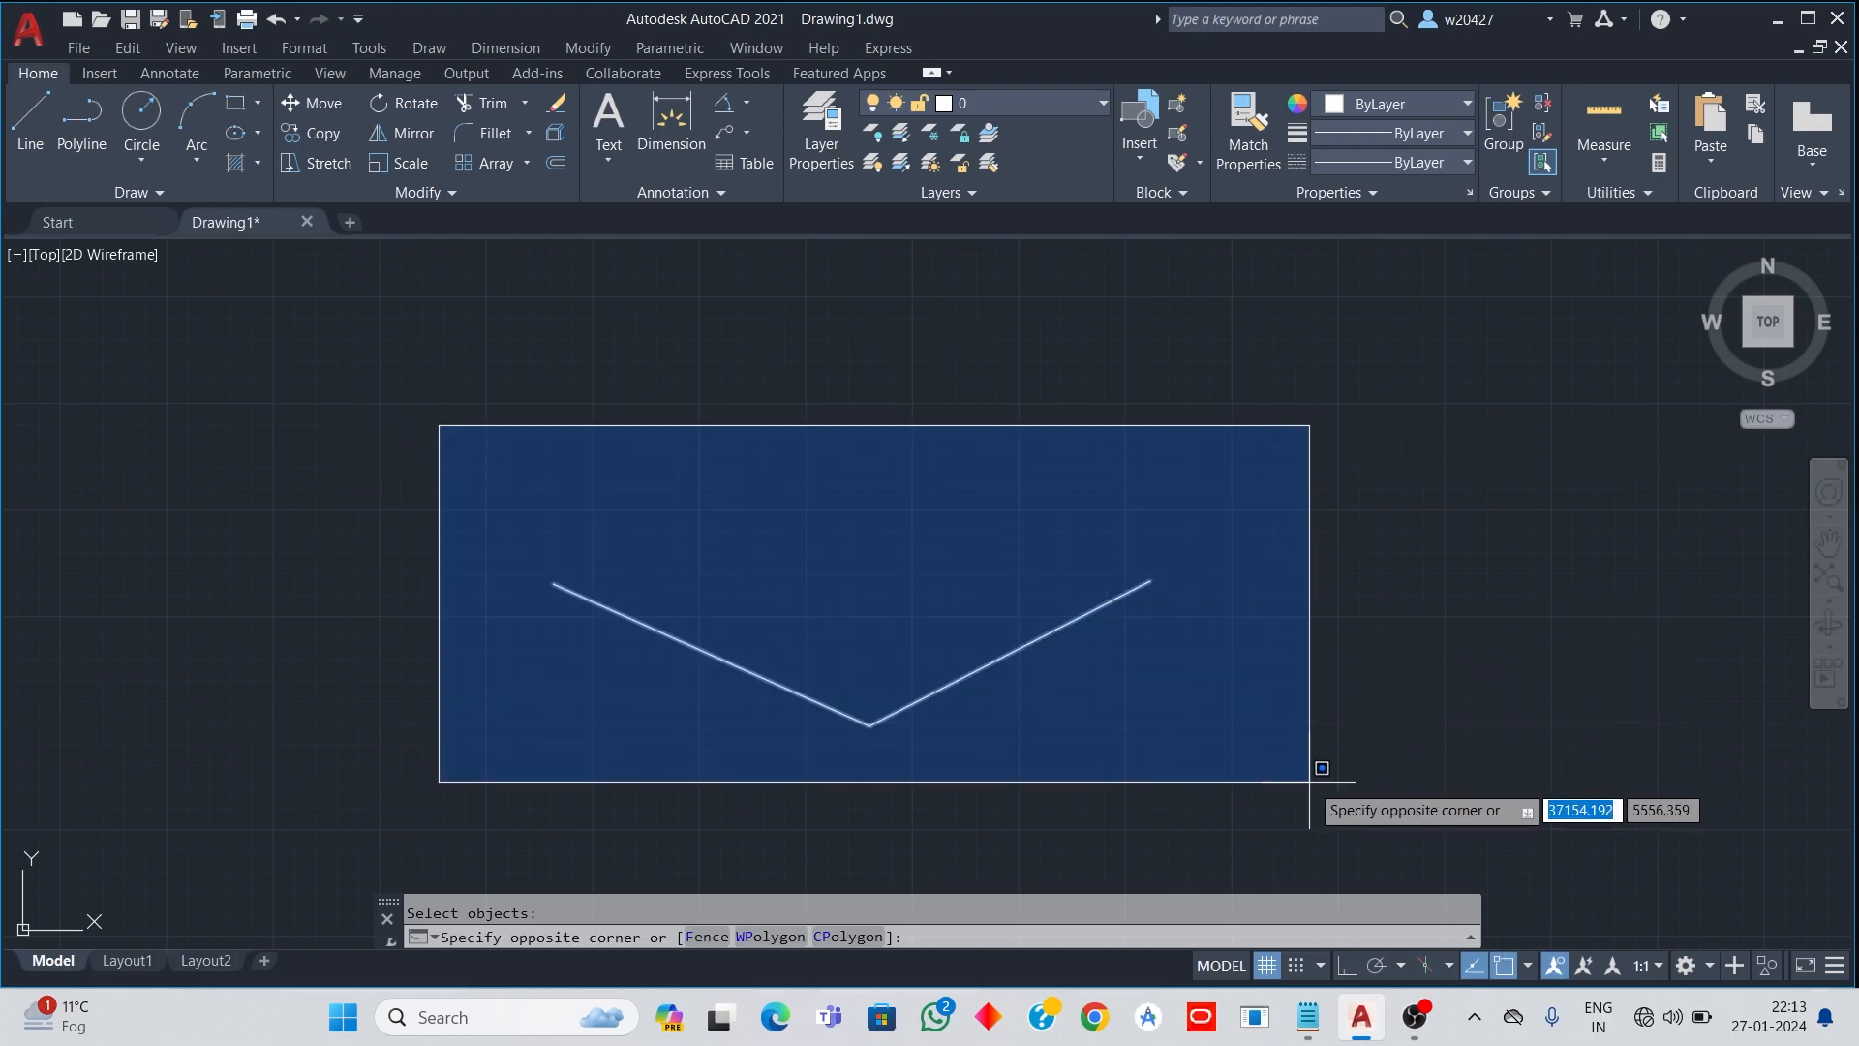
click(1307, 780)
key(Delete)
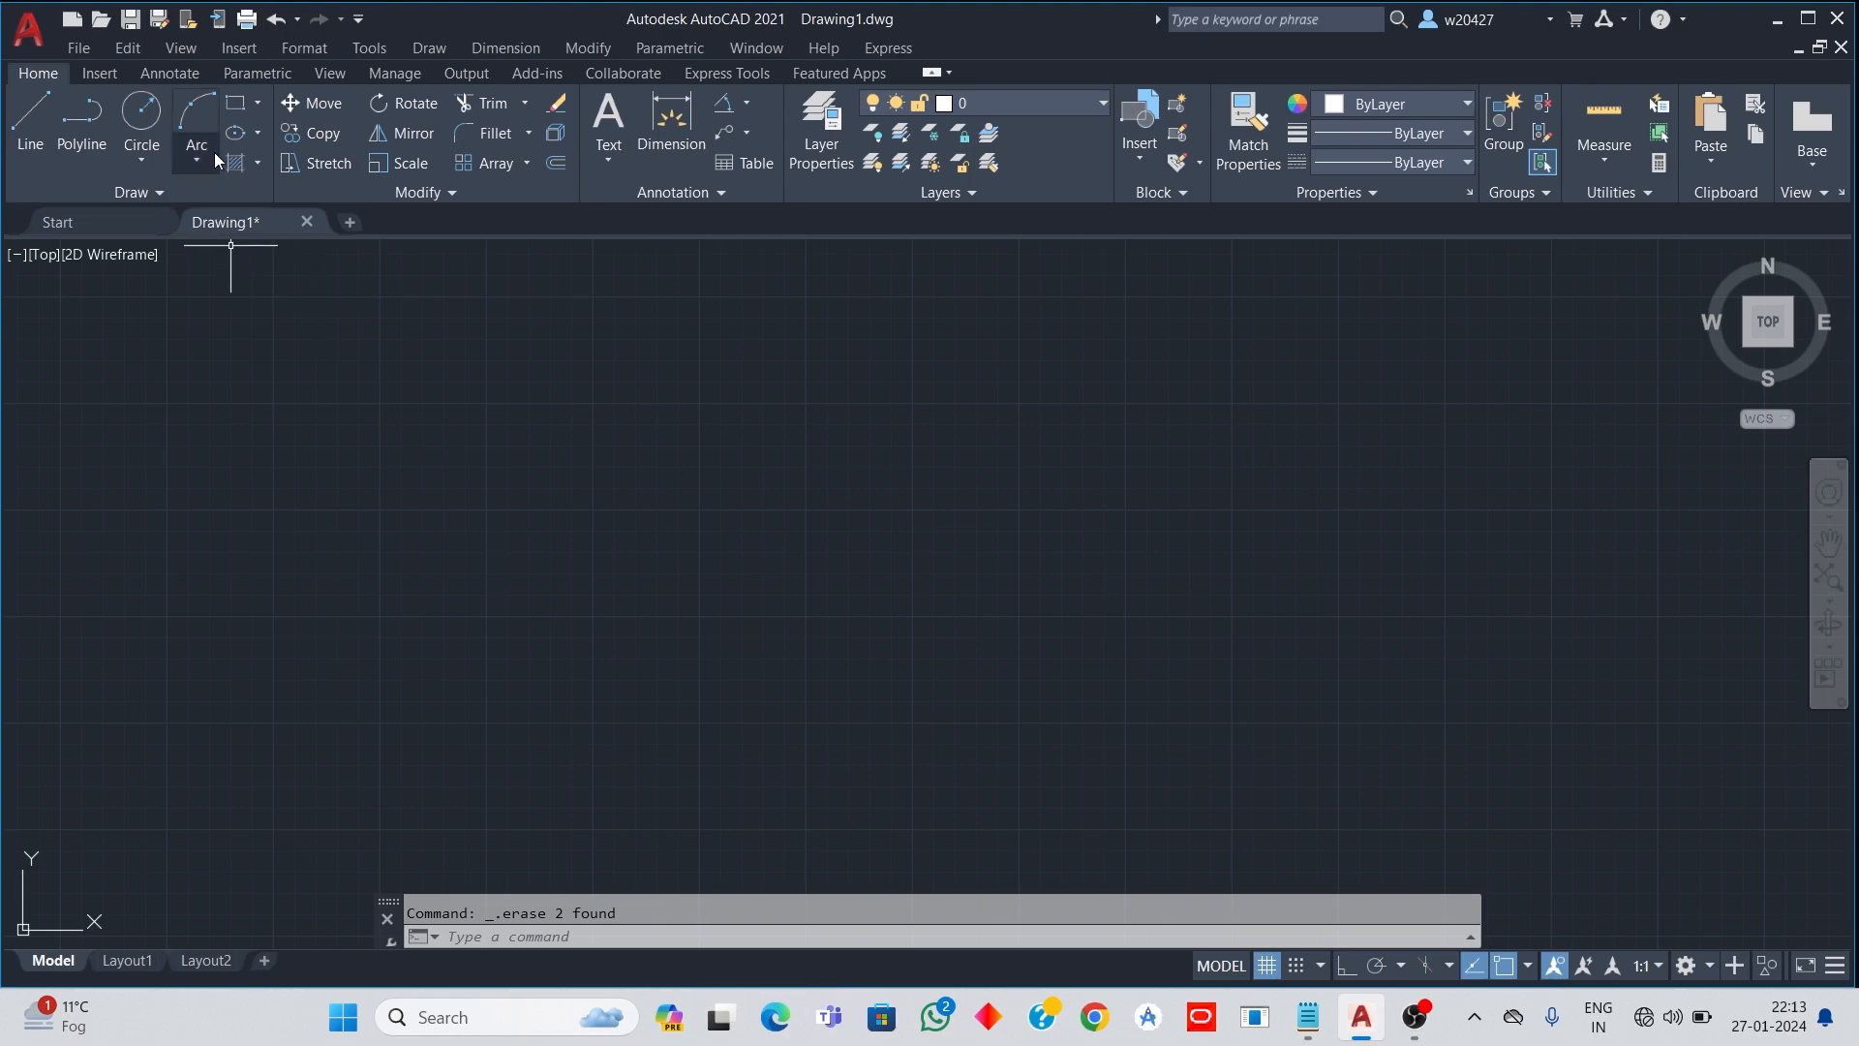
Step: Draw a single horizontal line 50 units long in the empty drawing area
click(30, 121)
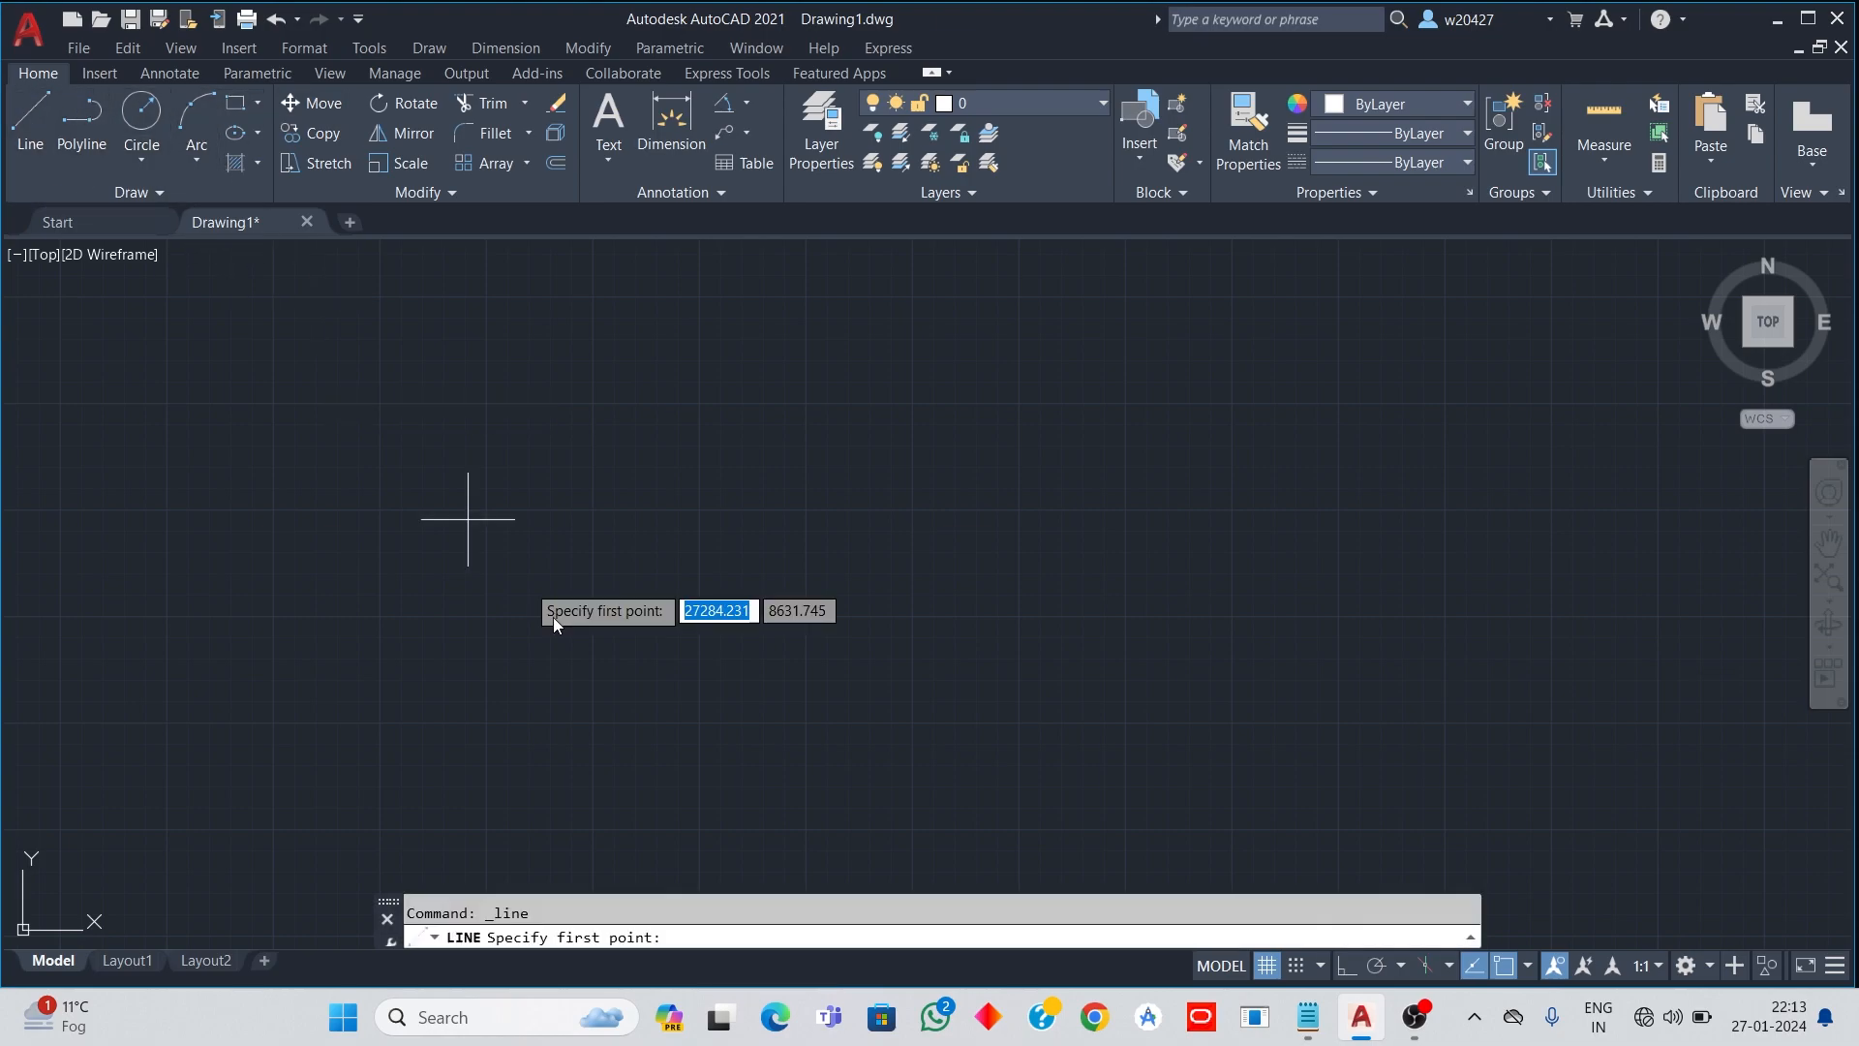
click(525, 594)
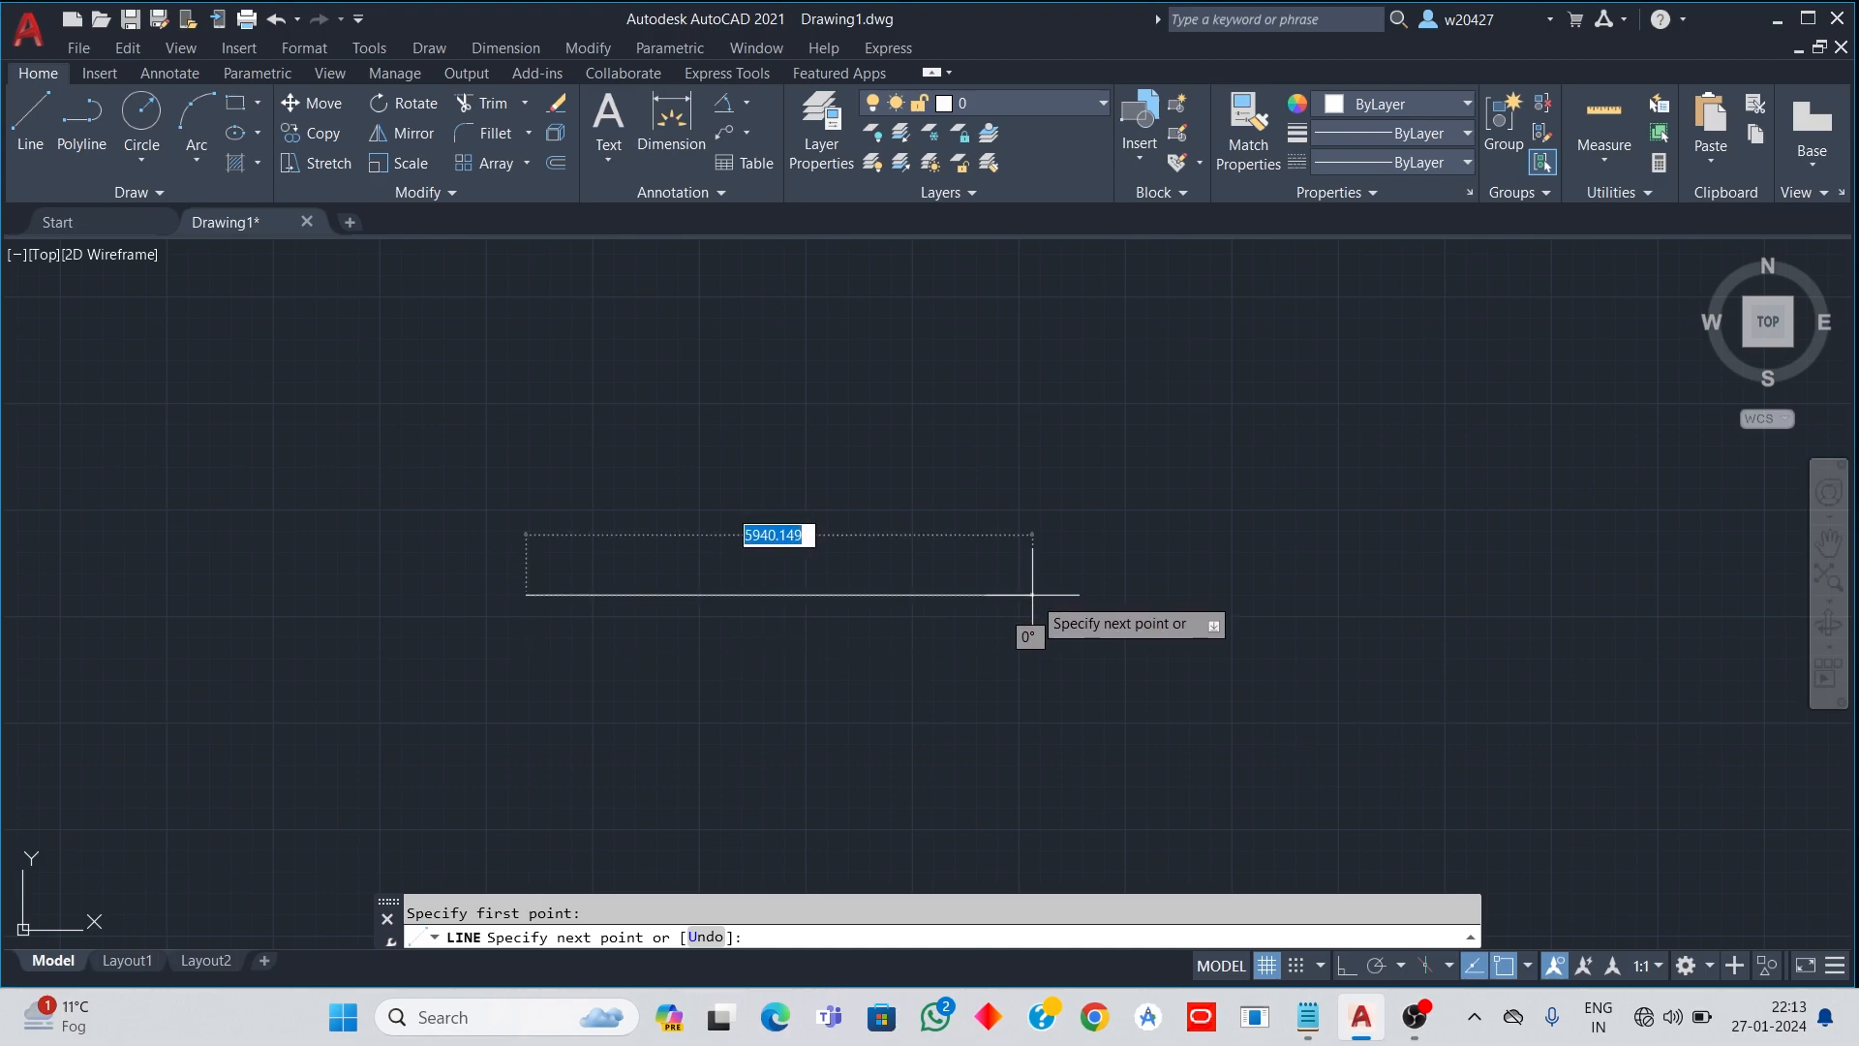
text(50)
key(Return)
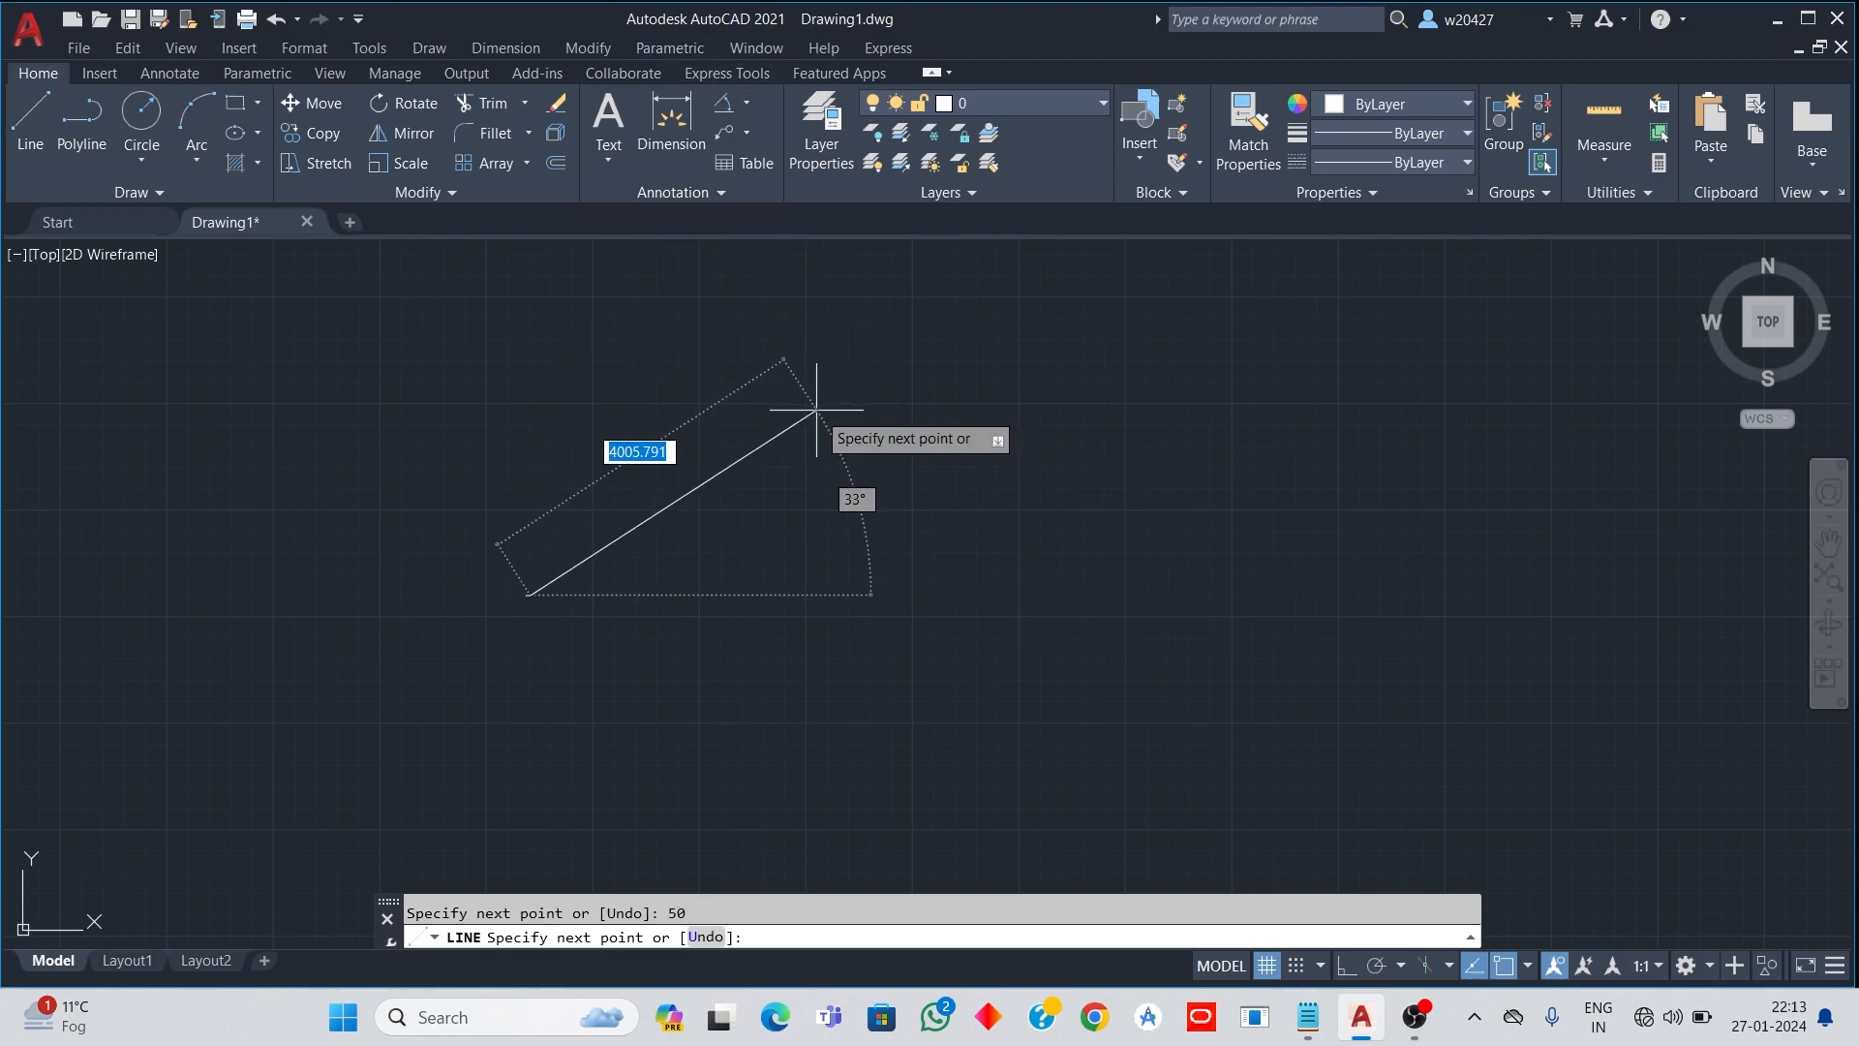
key(Escape)
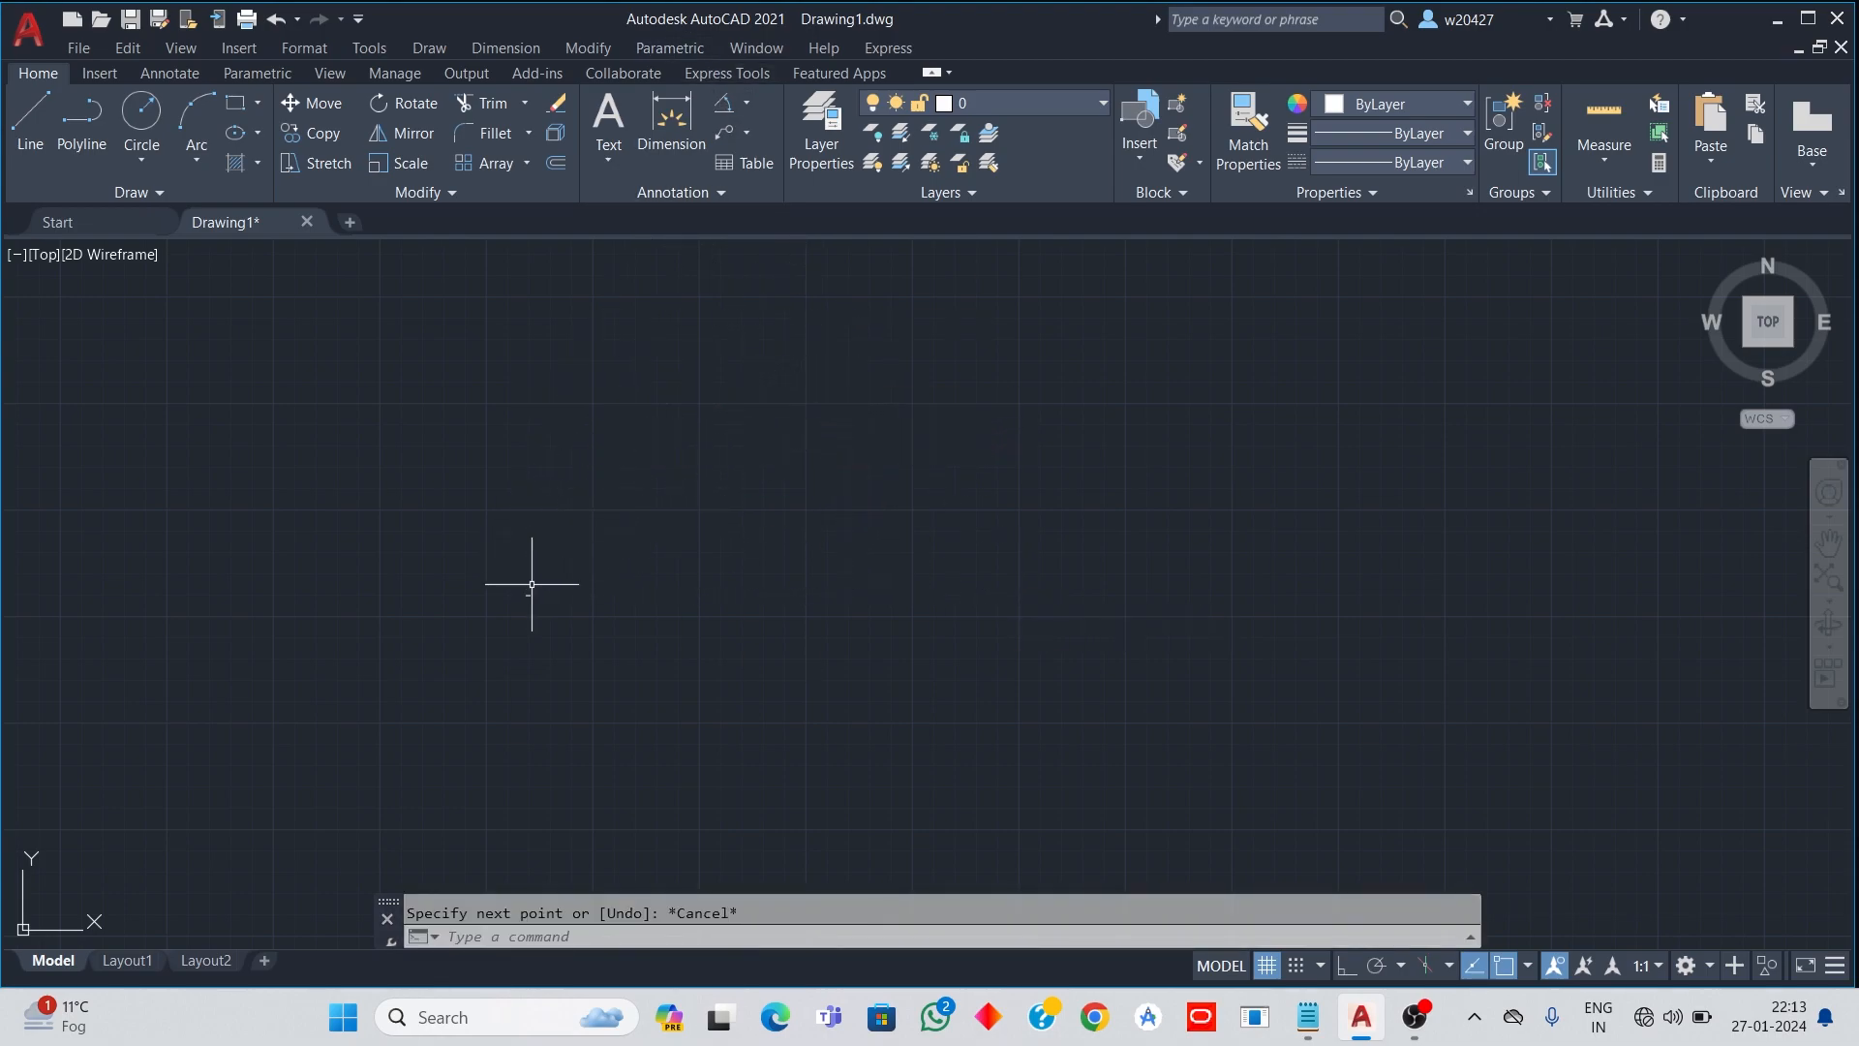
scroll(640, 521, up, 2)
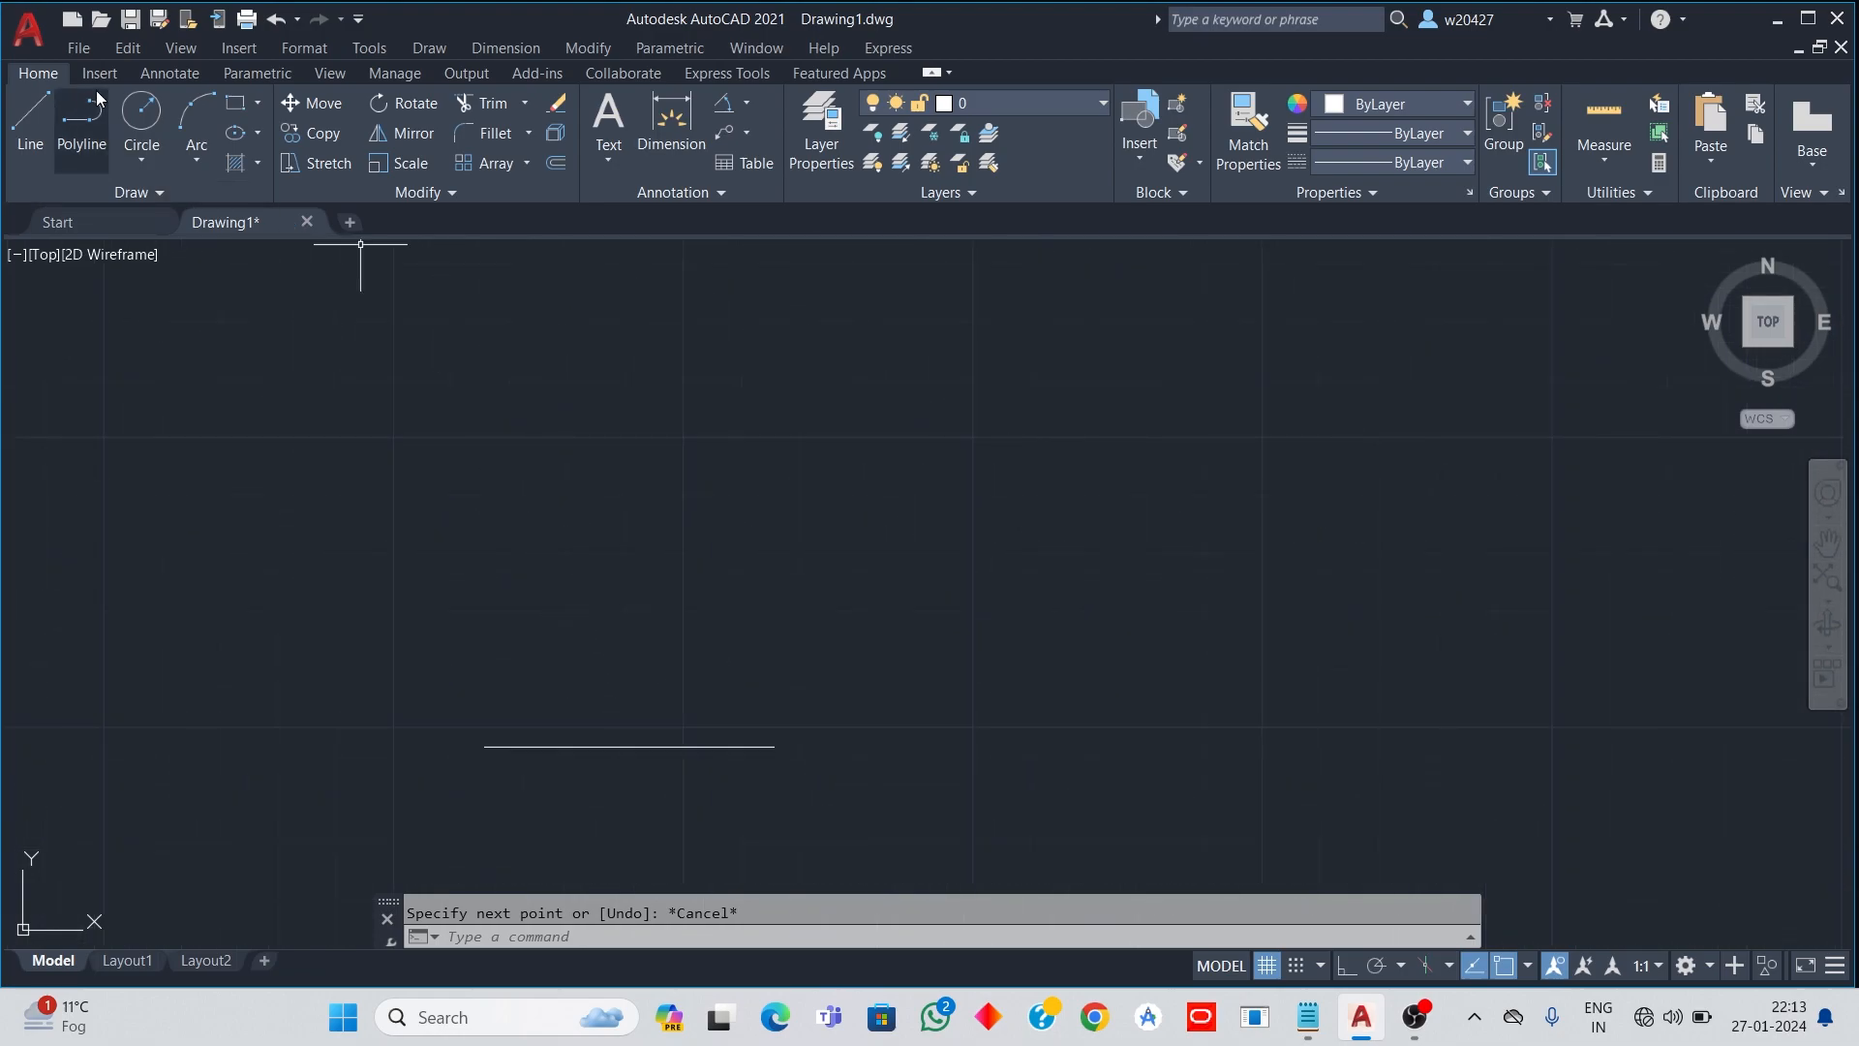
Step: Draw a circle with a radius of 15 above and to the right of the horizontal line
click(146, 155)
click(177, 194)
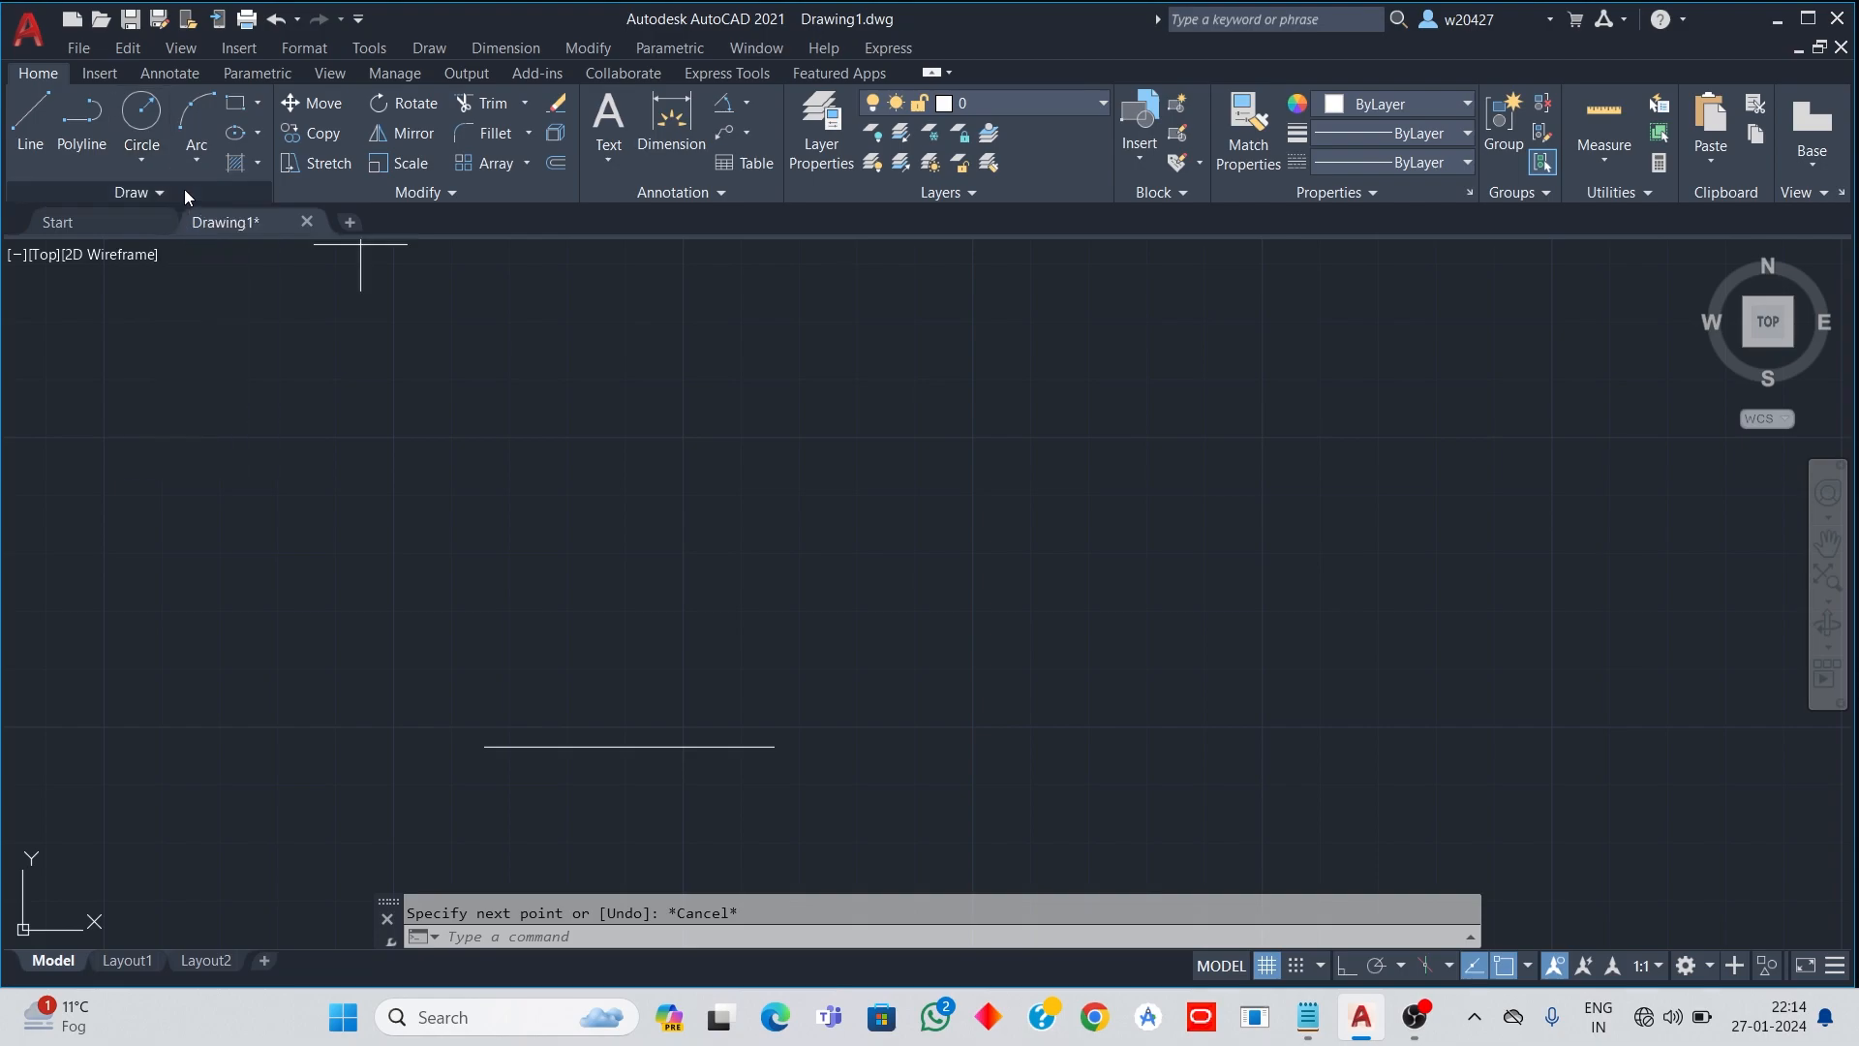
click(1077, 397)
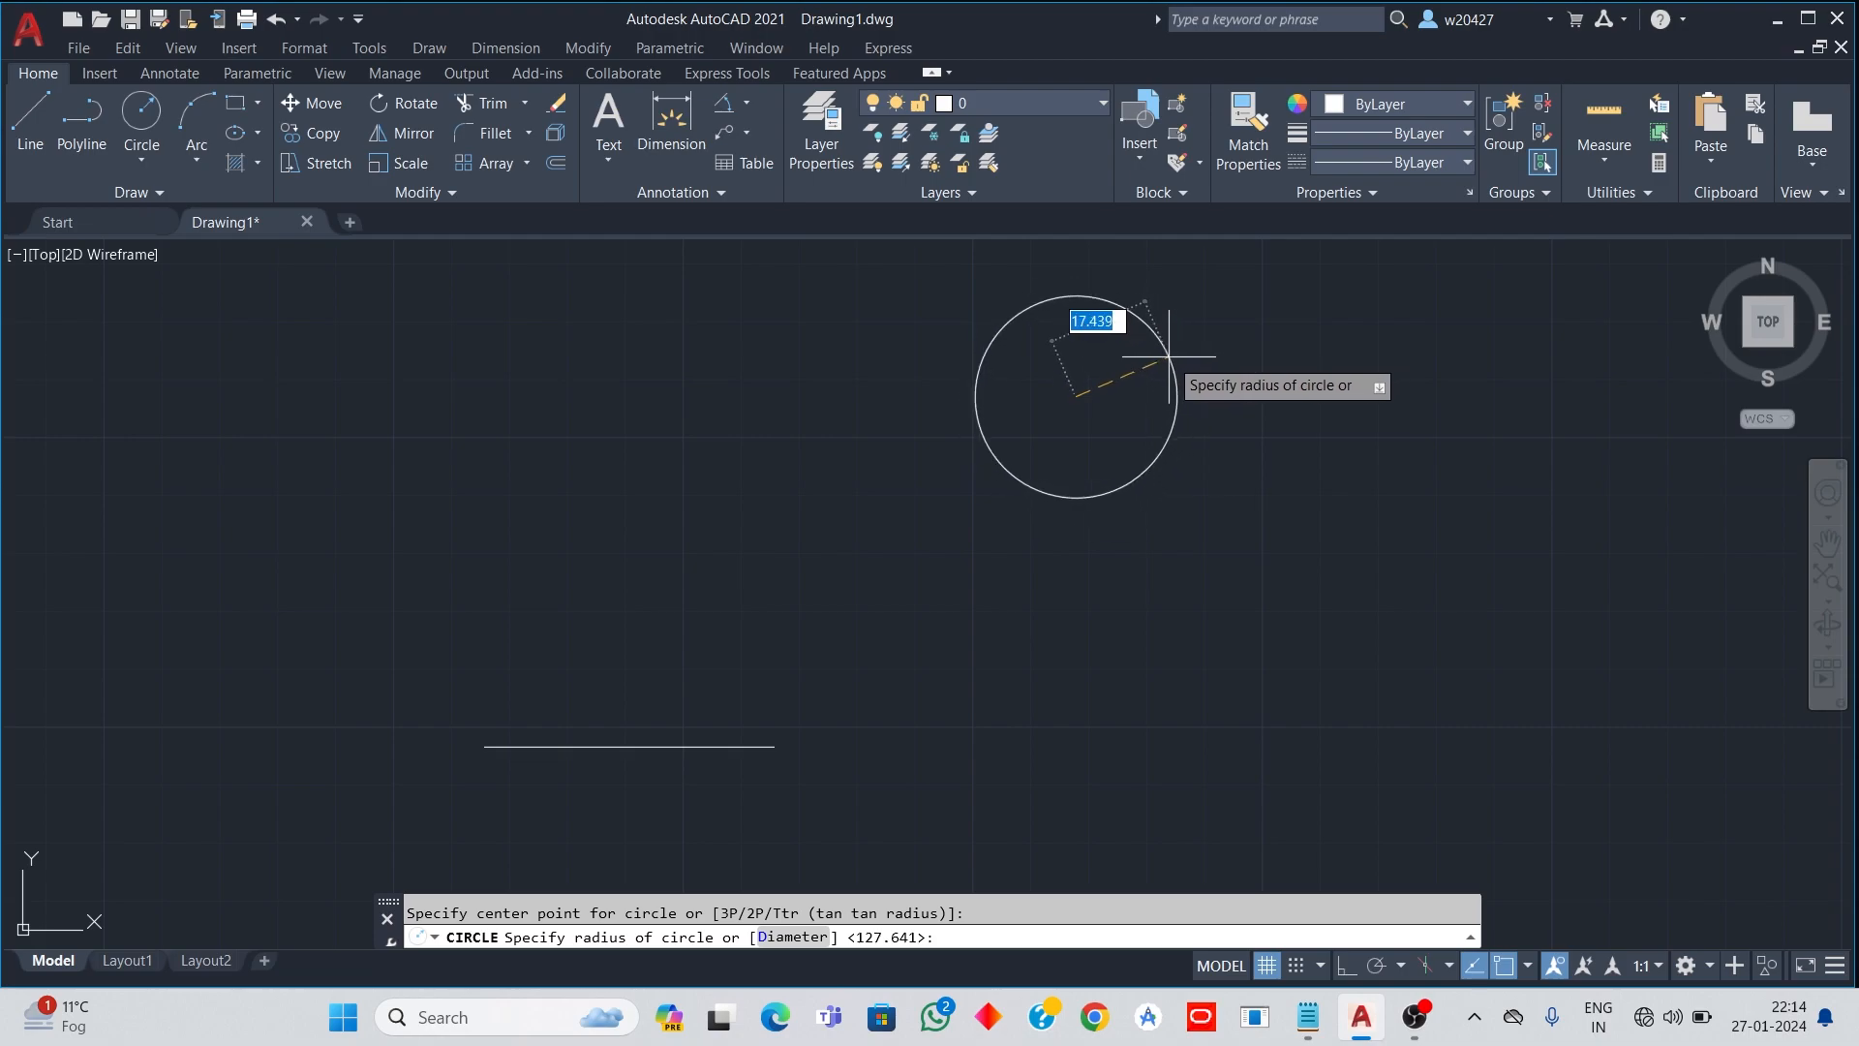
text(15)
key(Return)
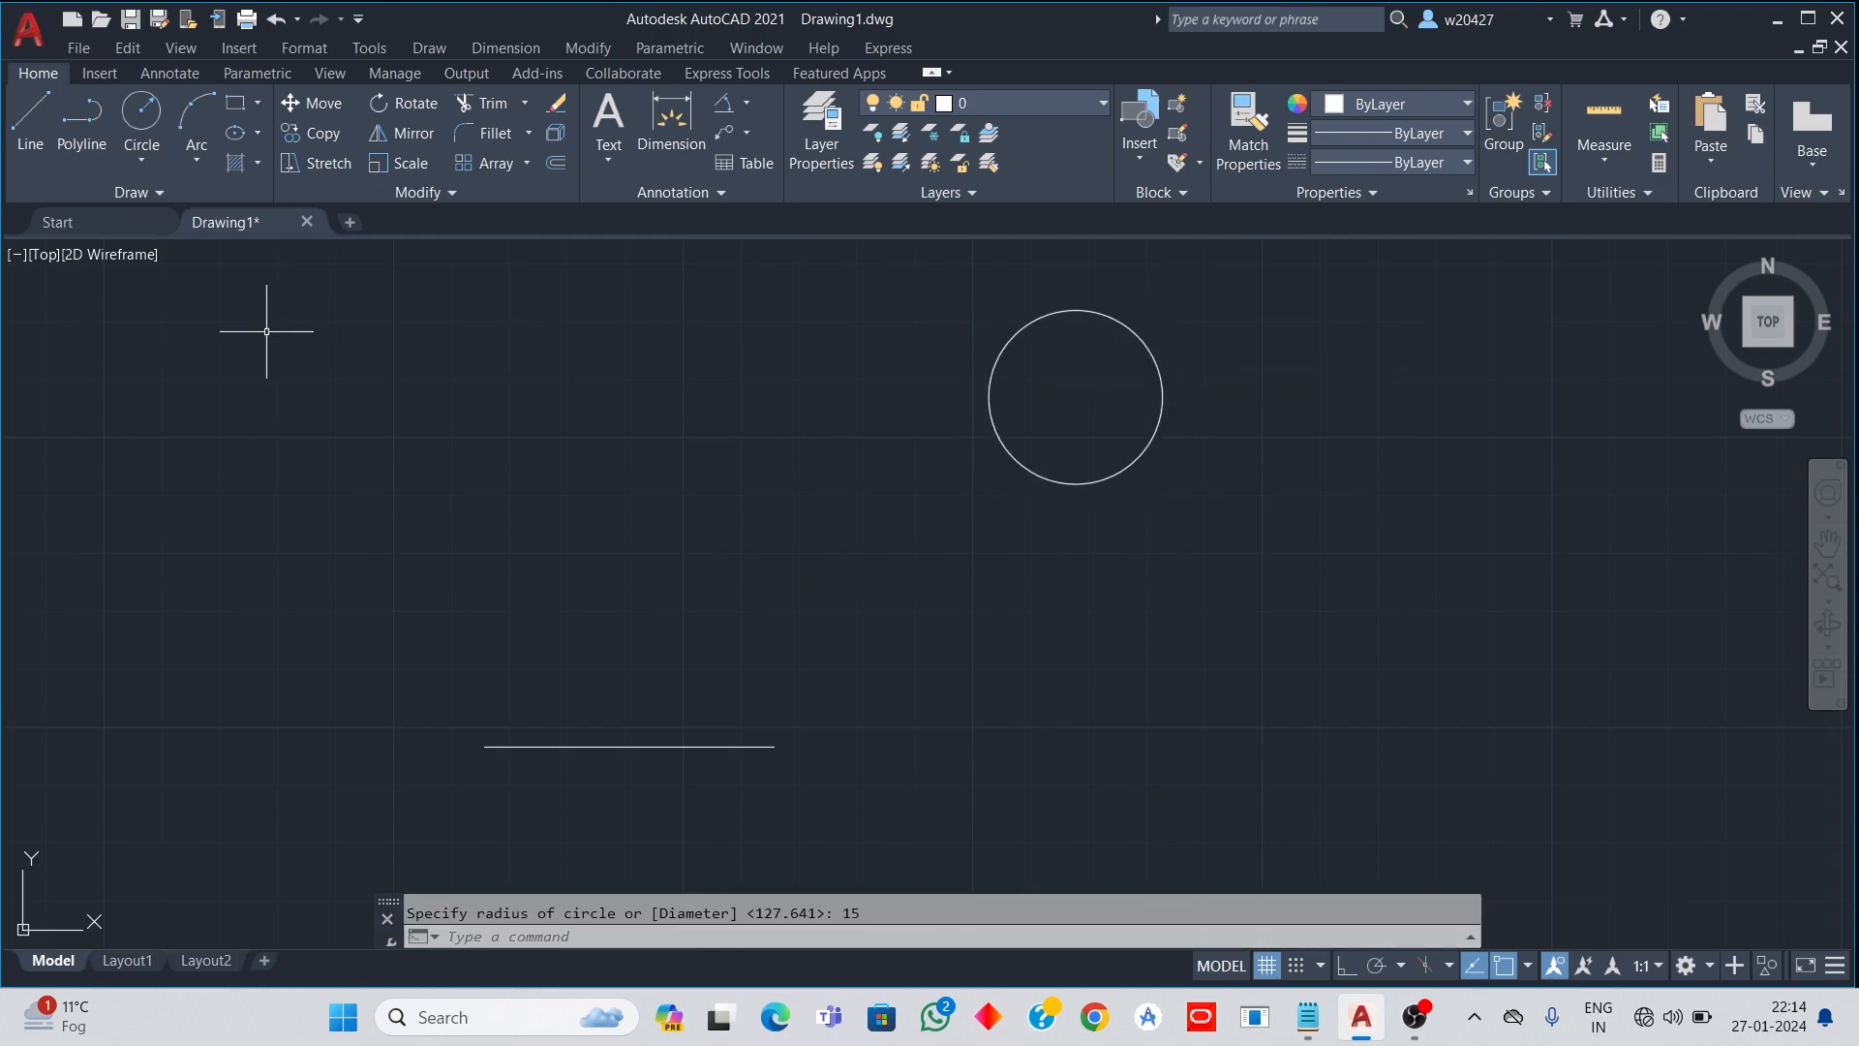
Step: Draw a 50 by 50 rectangle to the right of the circle
click(257, 102)
click(279, 144)
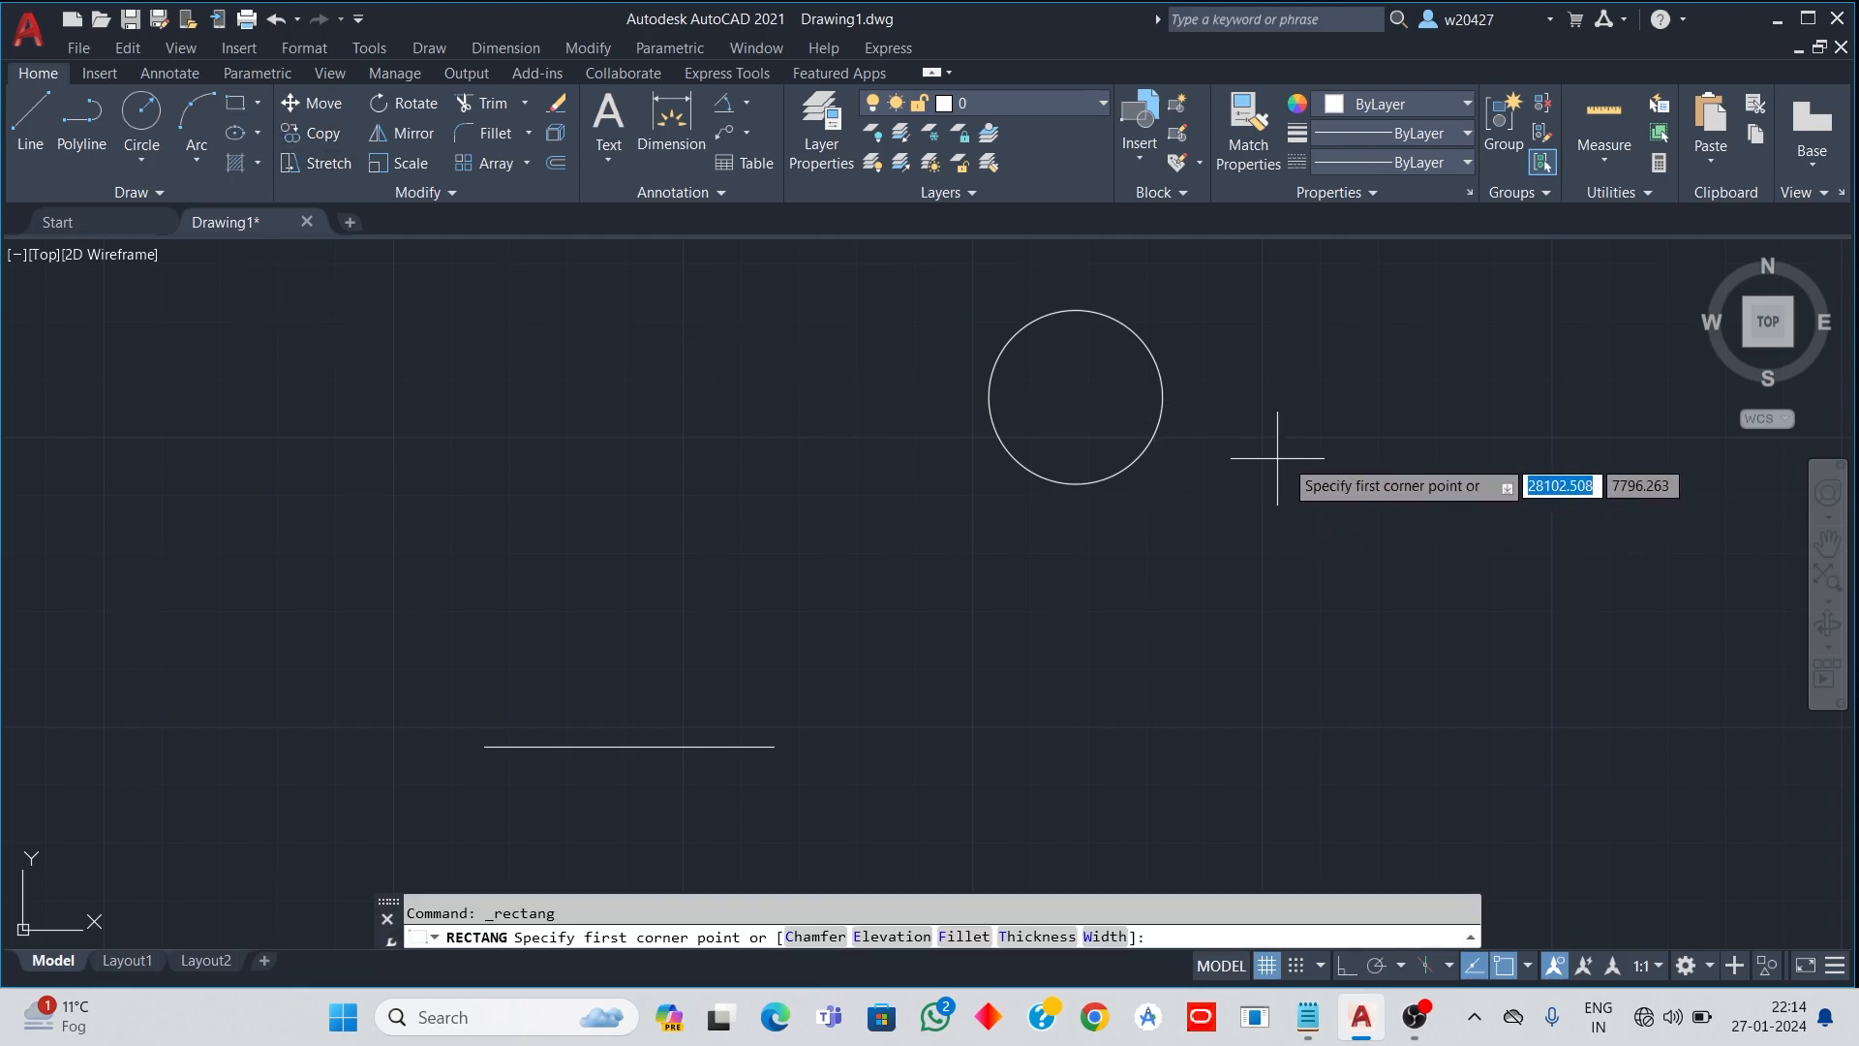
click(1307, 394)
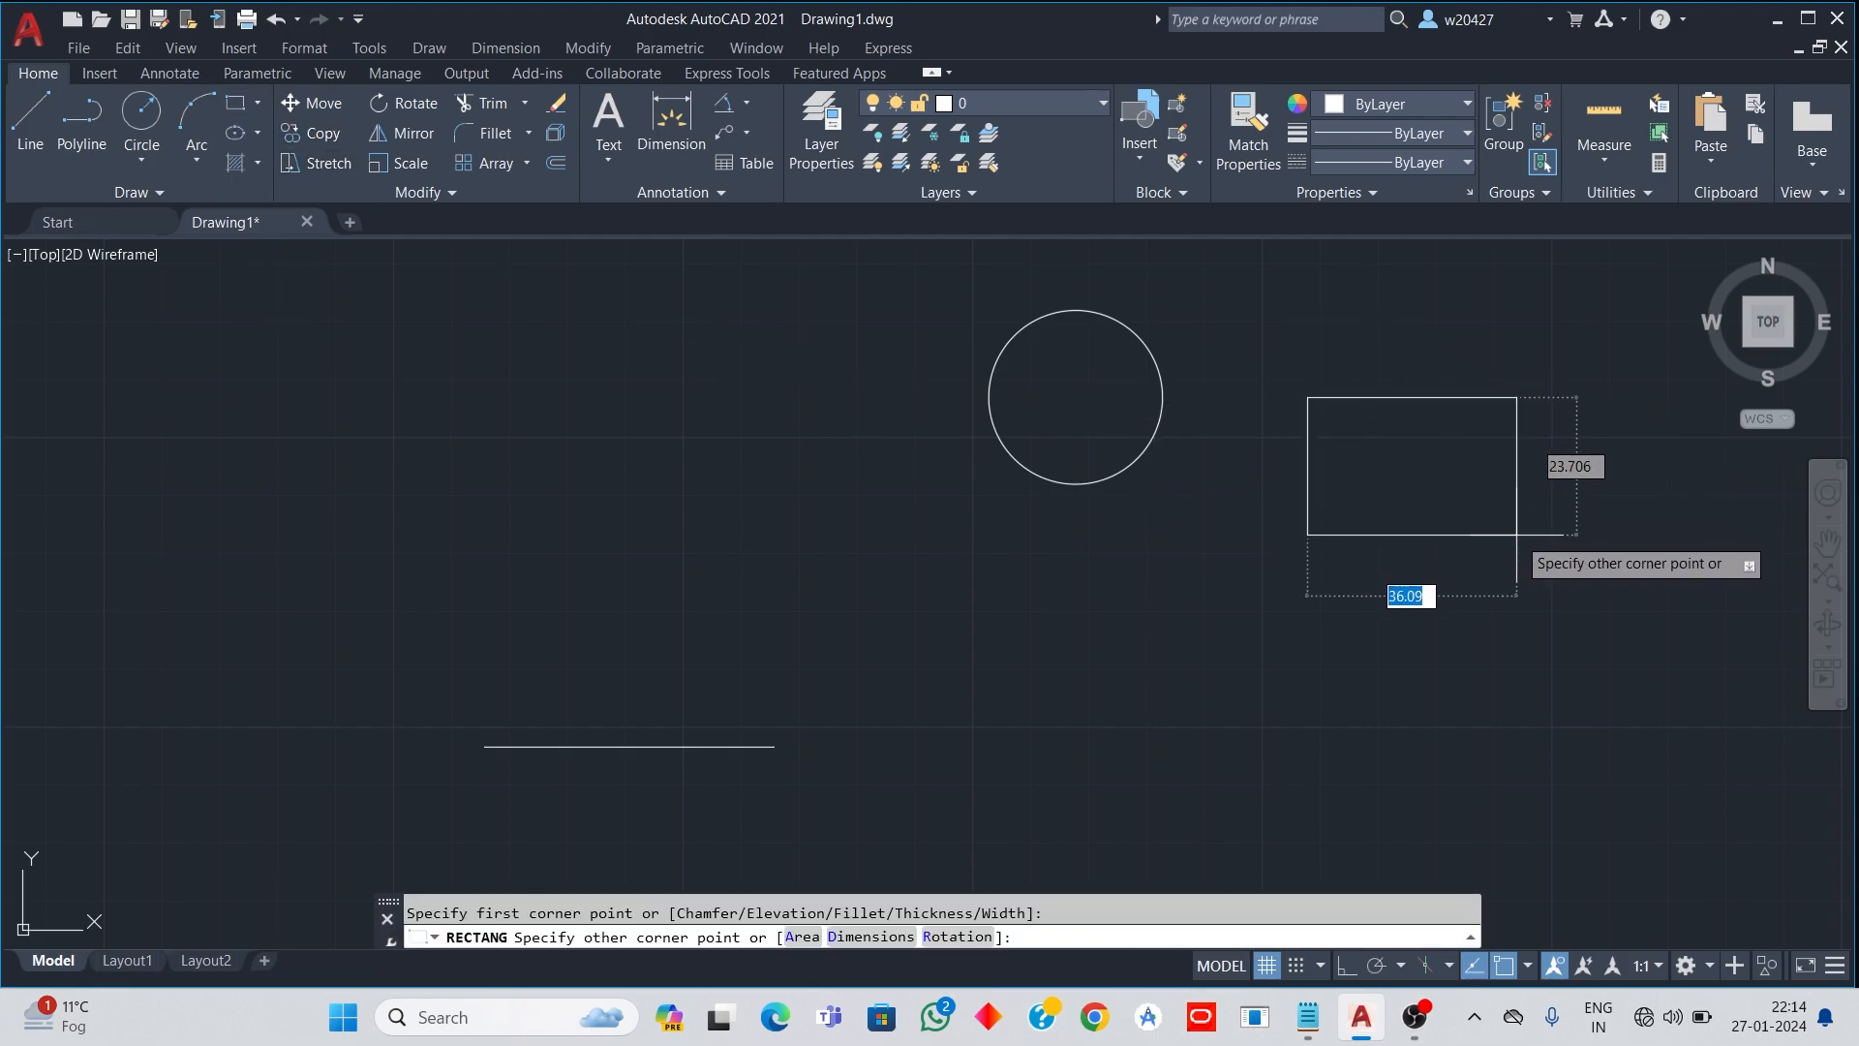
text(50)
key(Tab)
text(50)
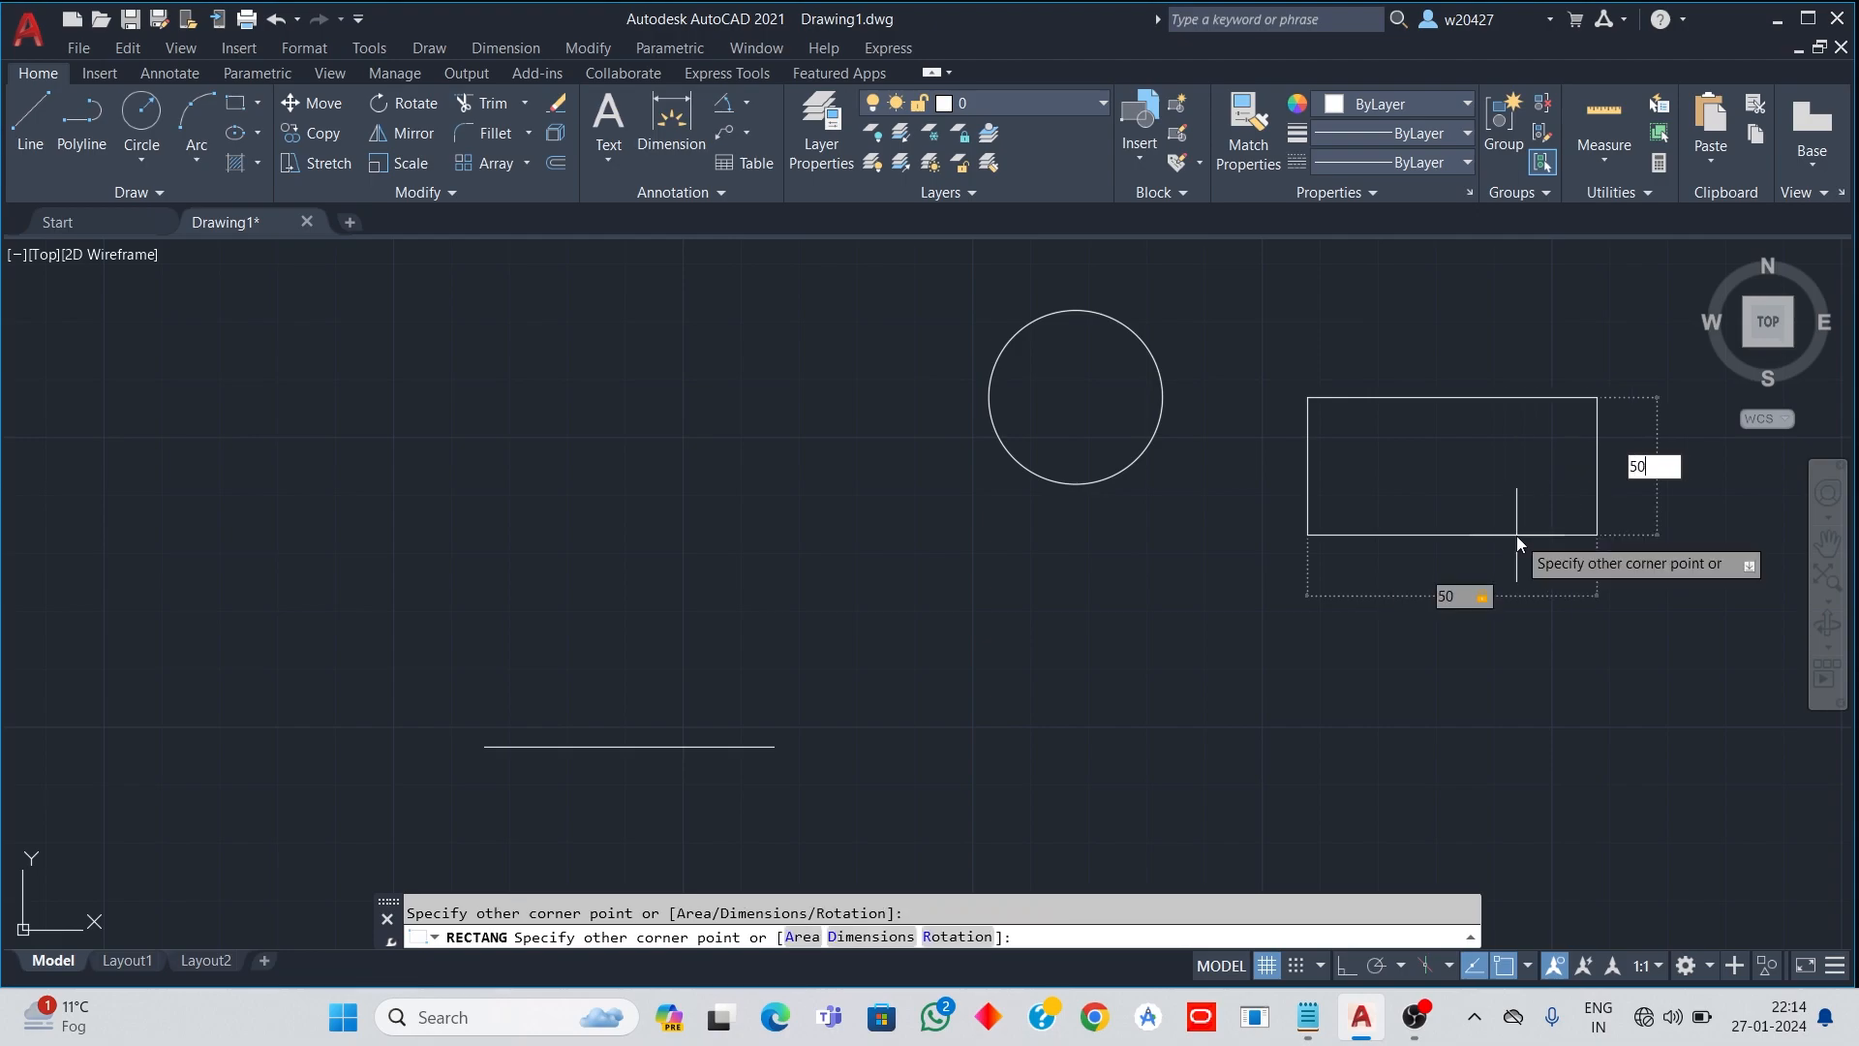
key(Return)
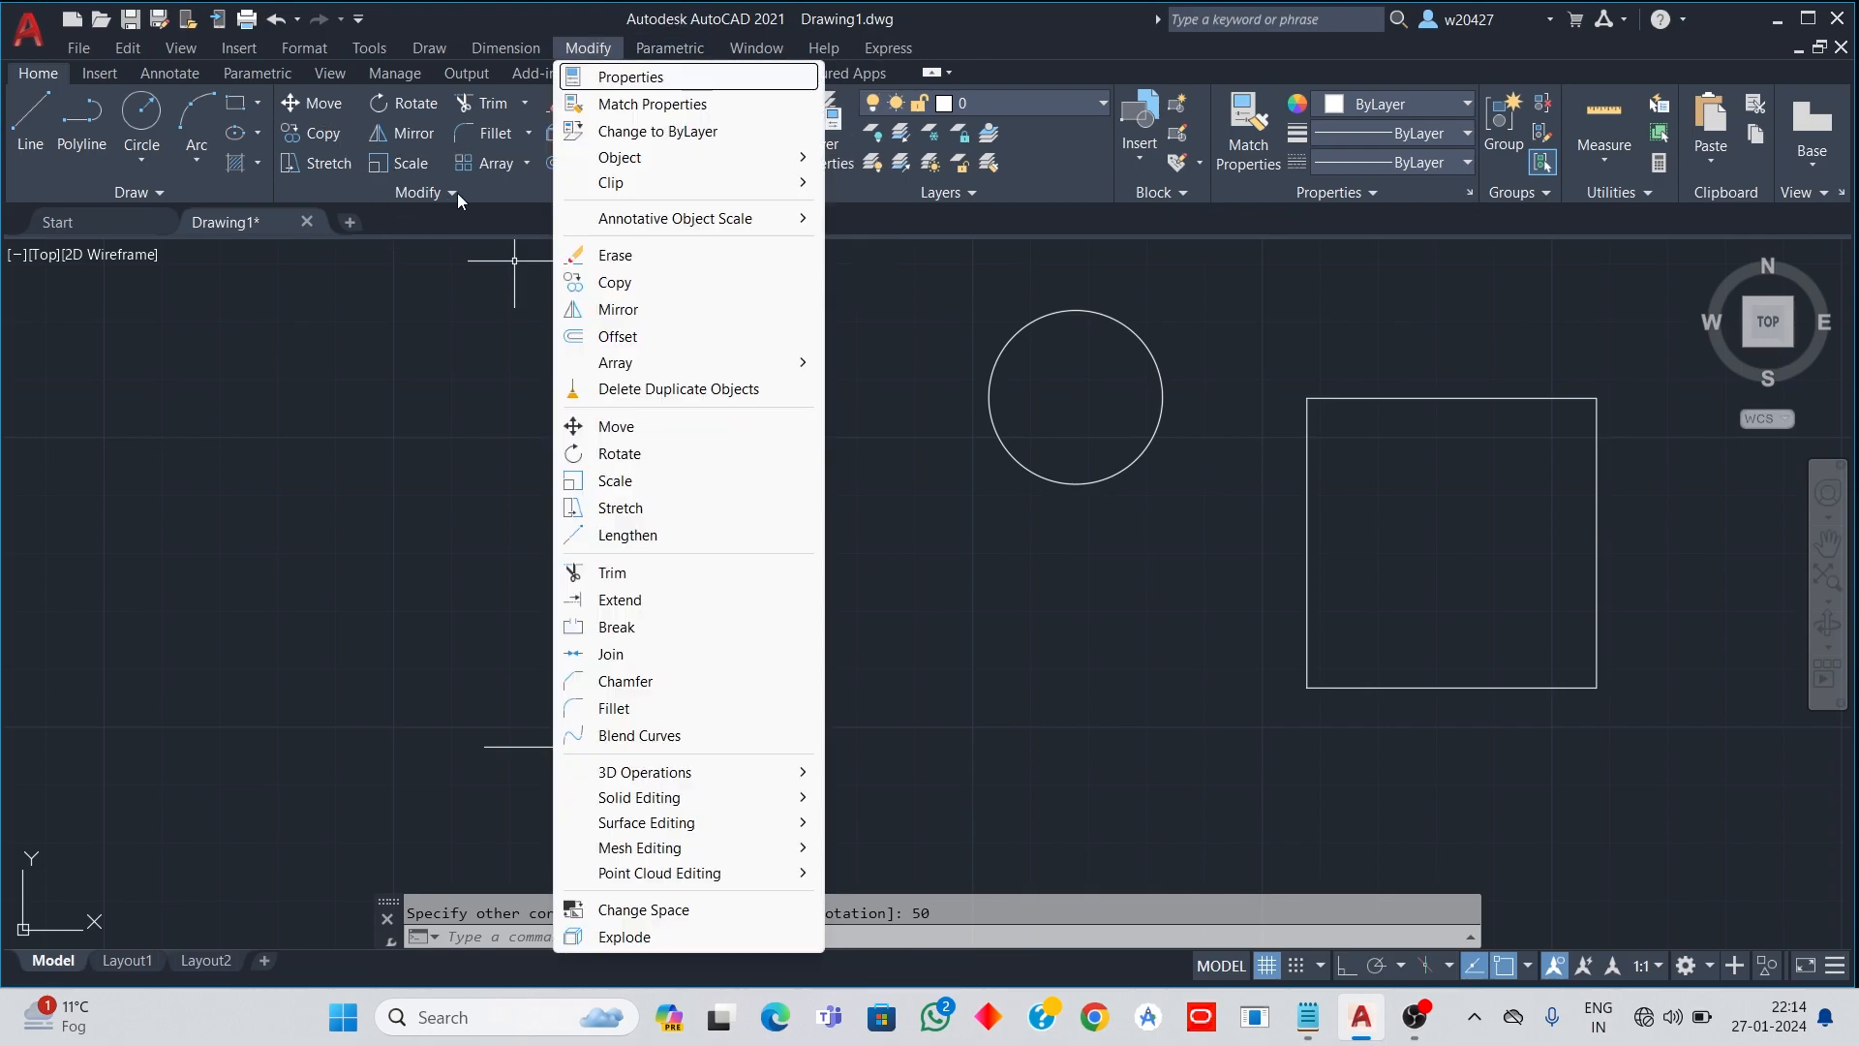
Step: Move the horizontal line by its right endpoint to a free spot up and to the left of its original position
click(461, 193)
click(321, 106)
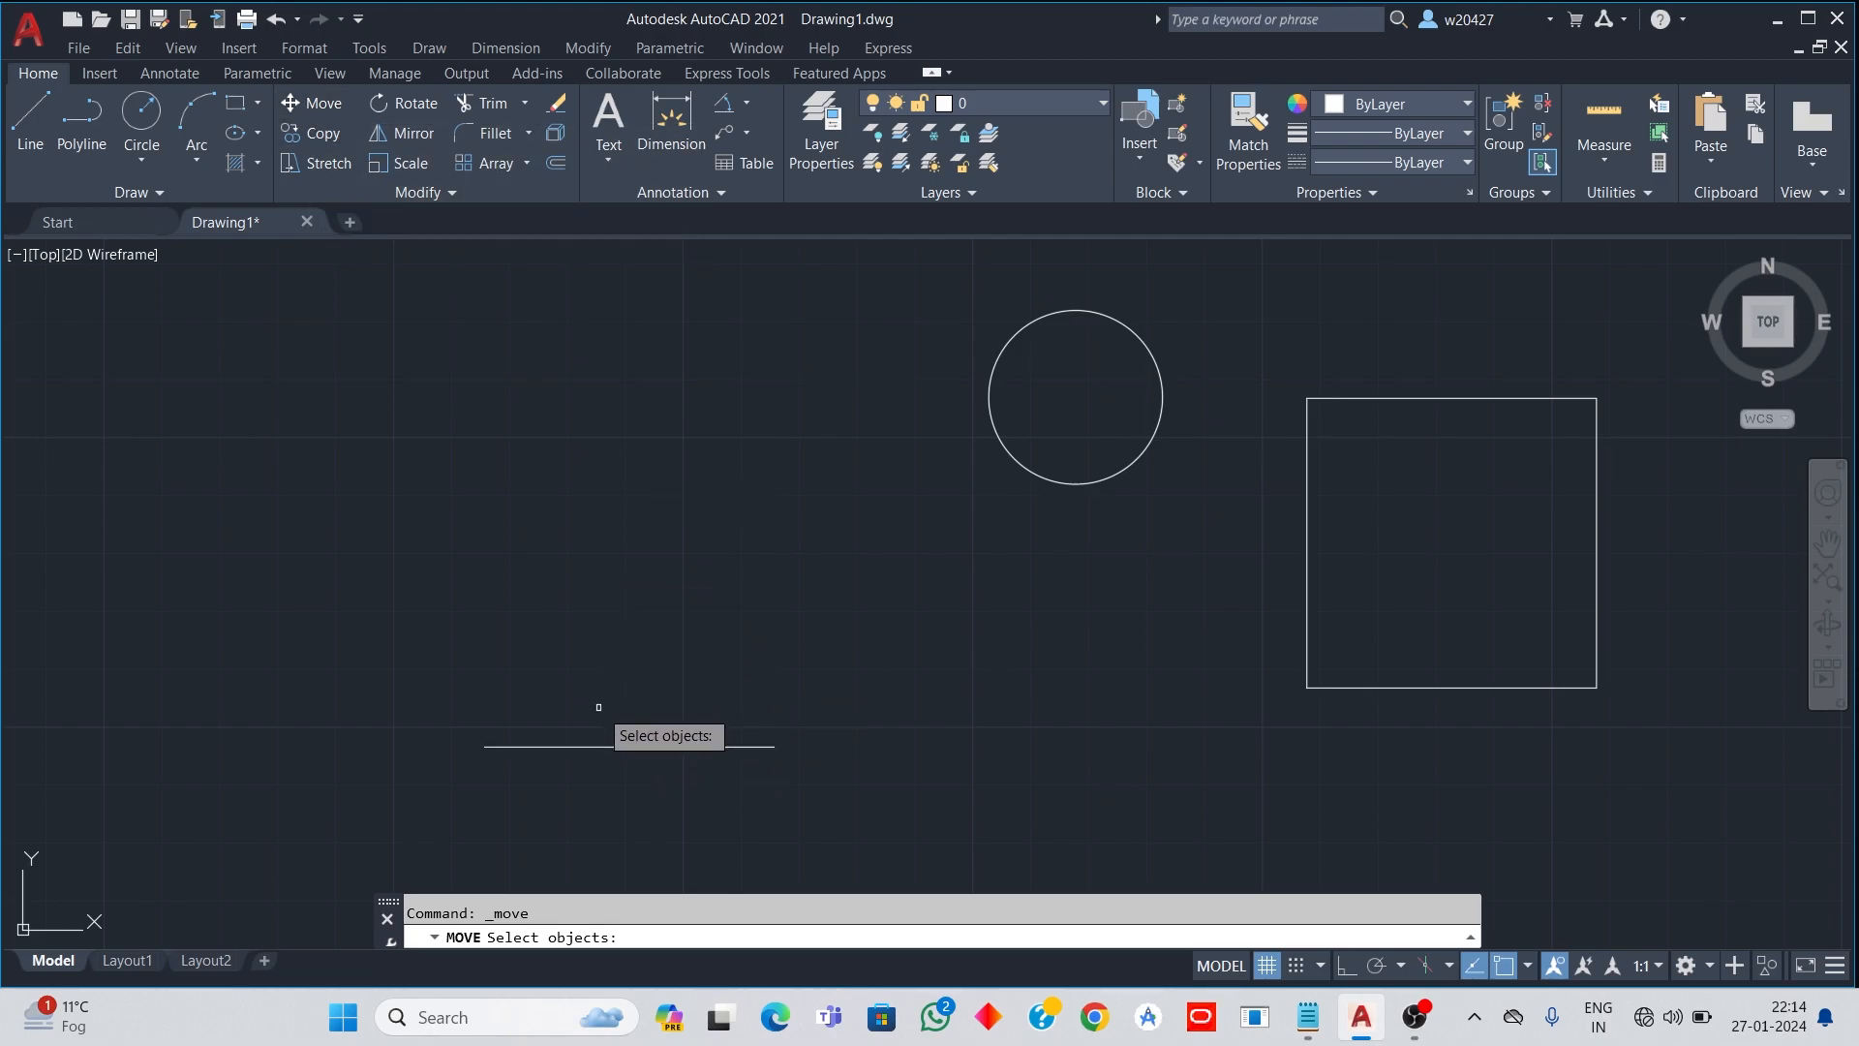
click(590, 746)
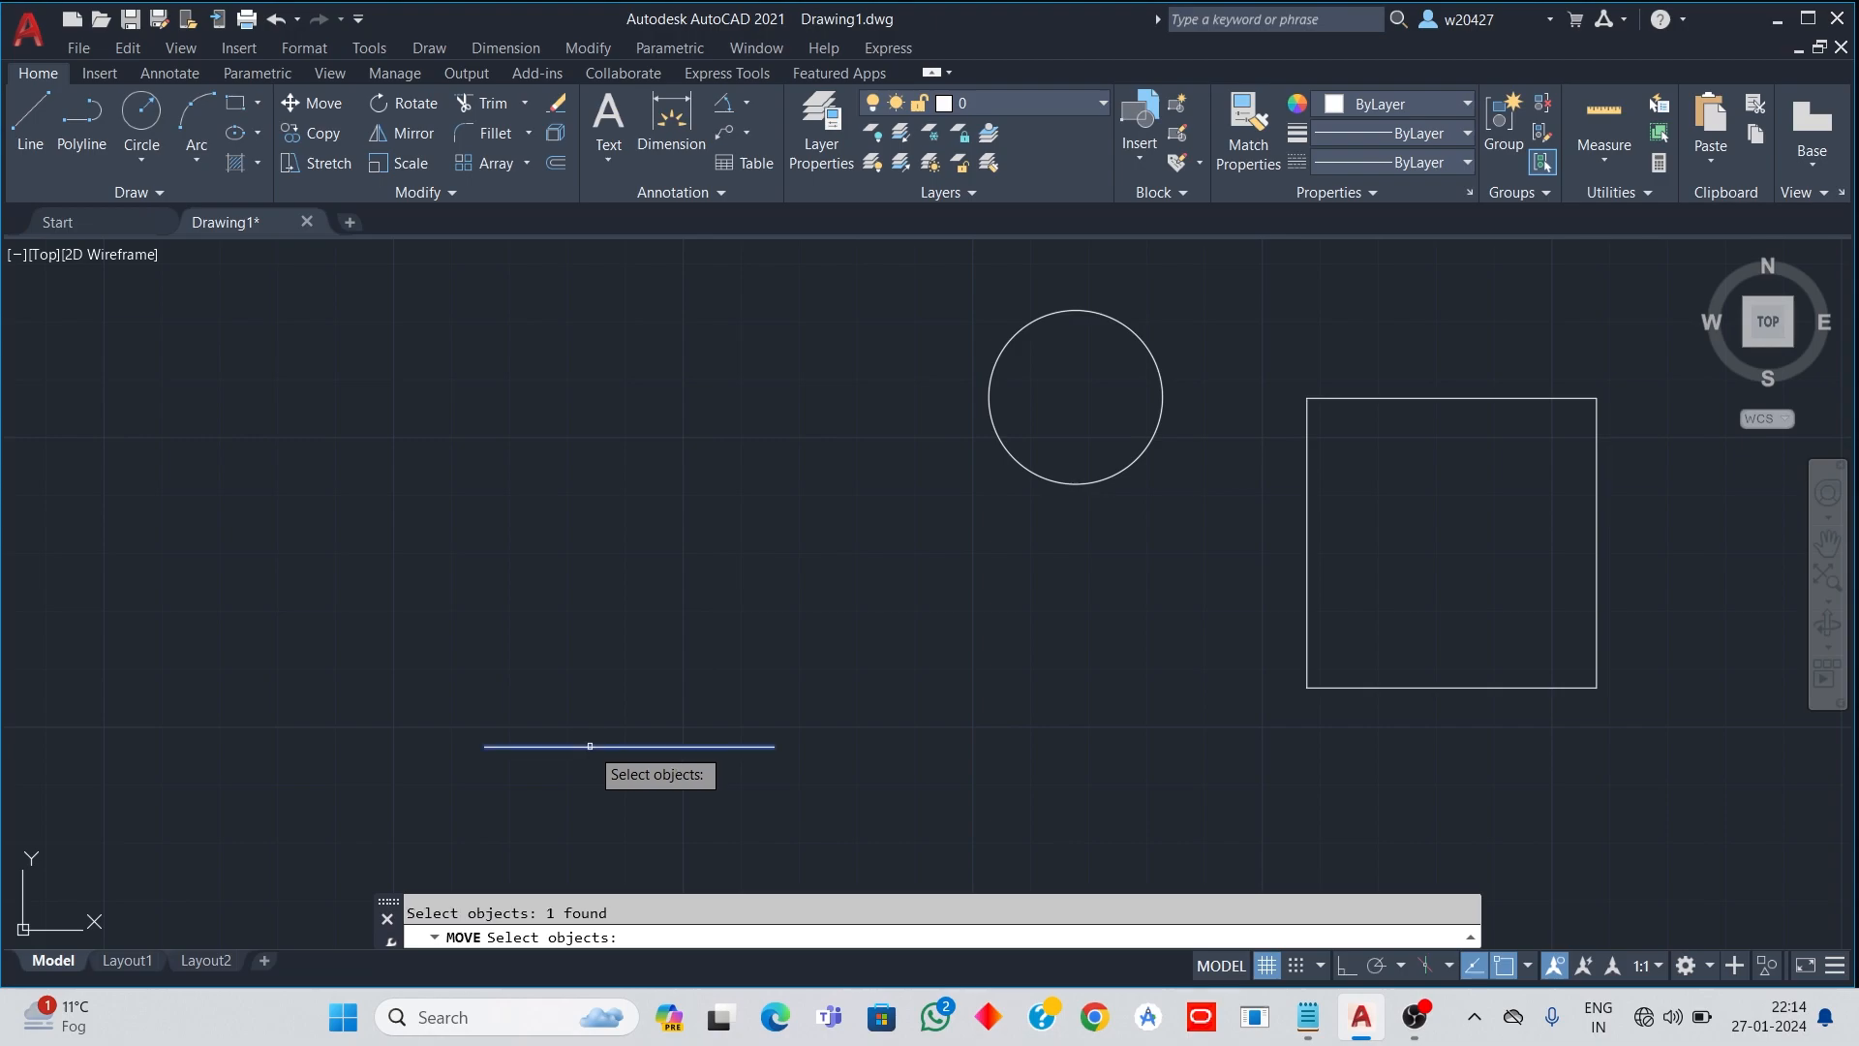
key(Return)
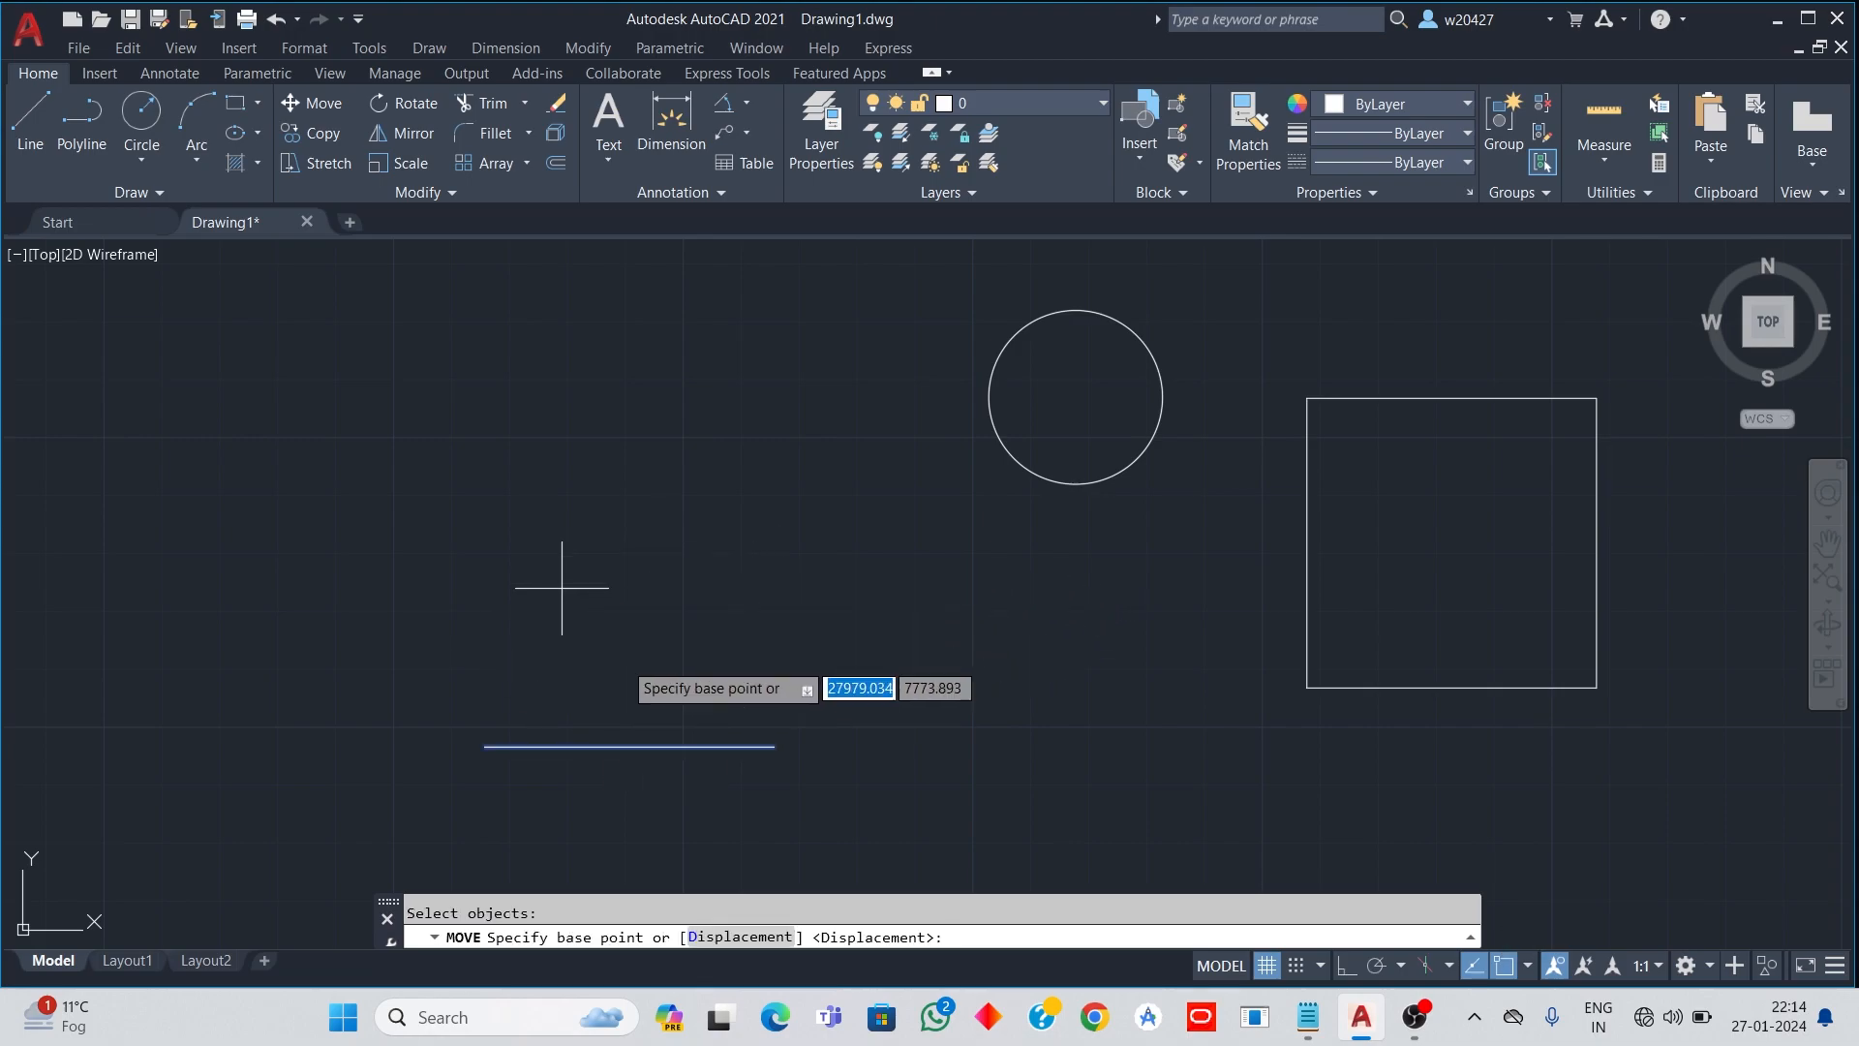
click(774, 746)
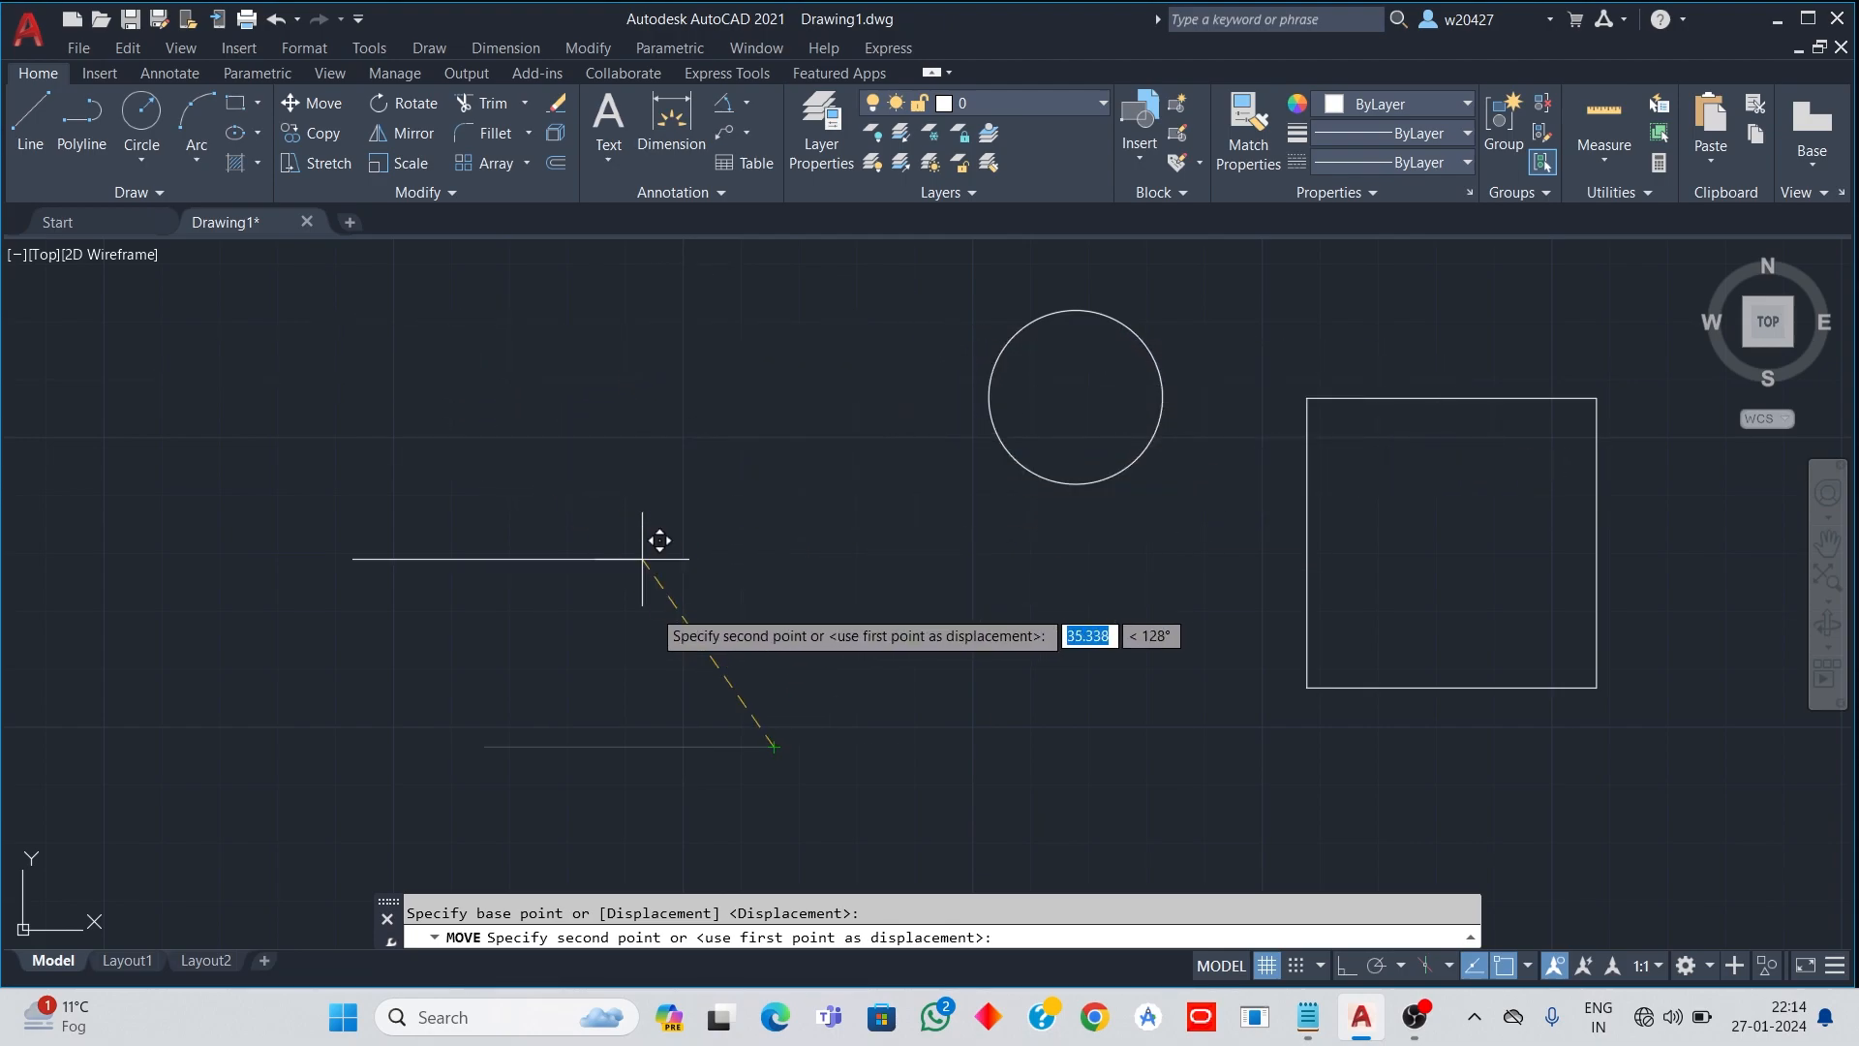
click(591, 450)
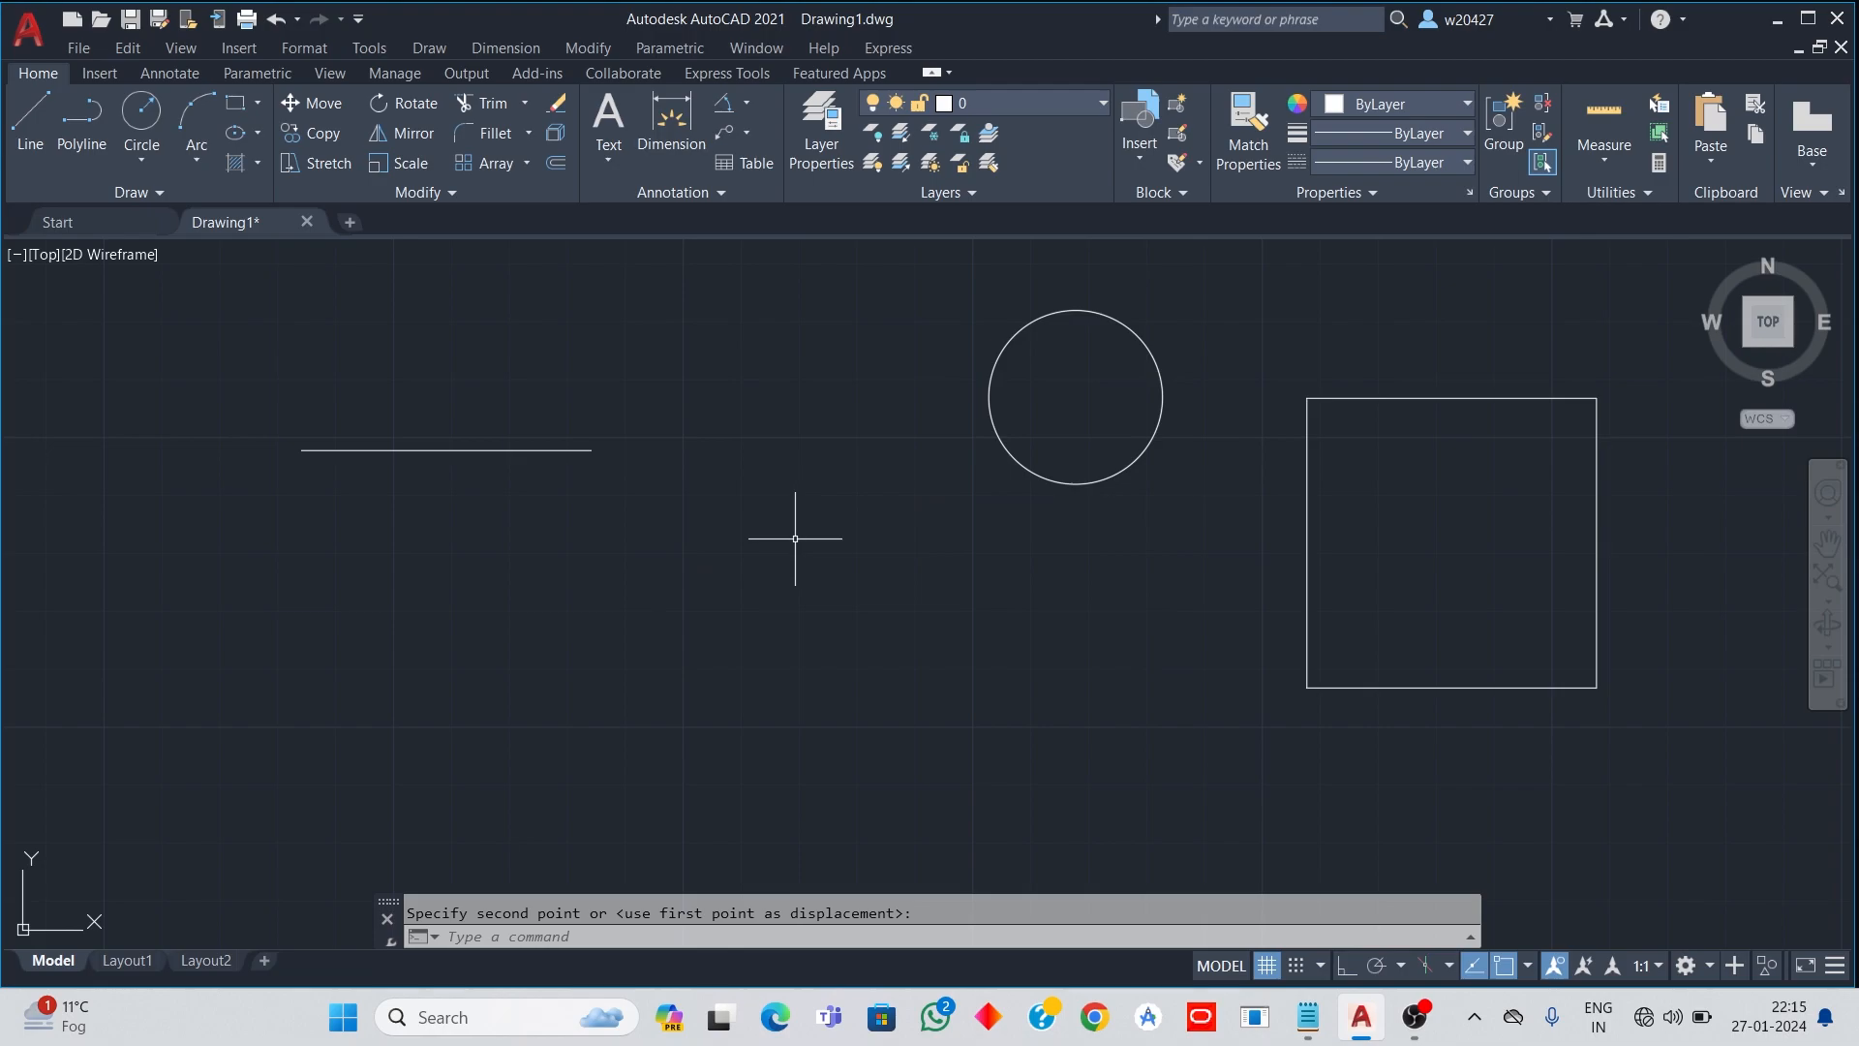
Step: Move the circle by its right quadrant point onto the left endpoint of the horizontal line
text(M)
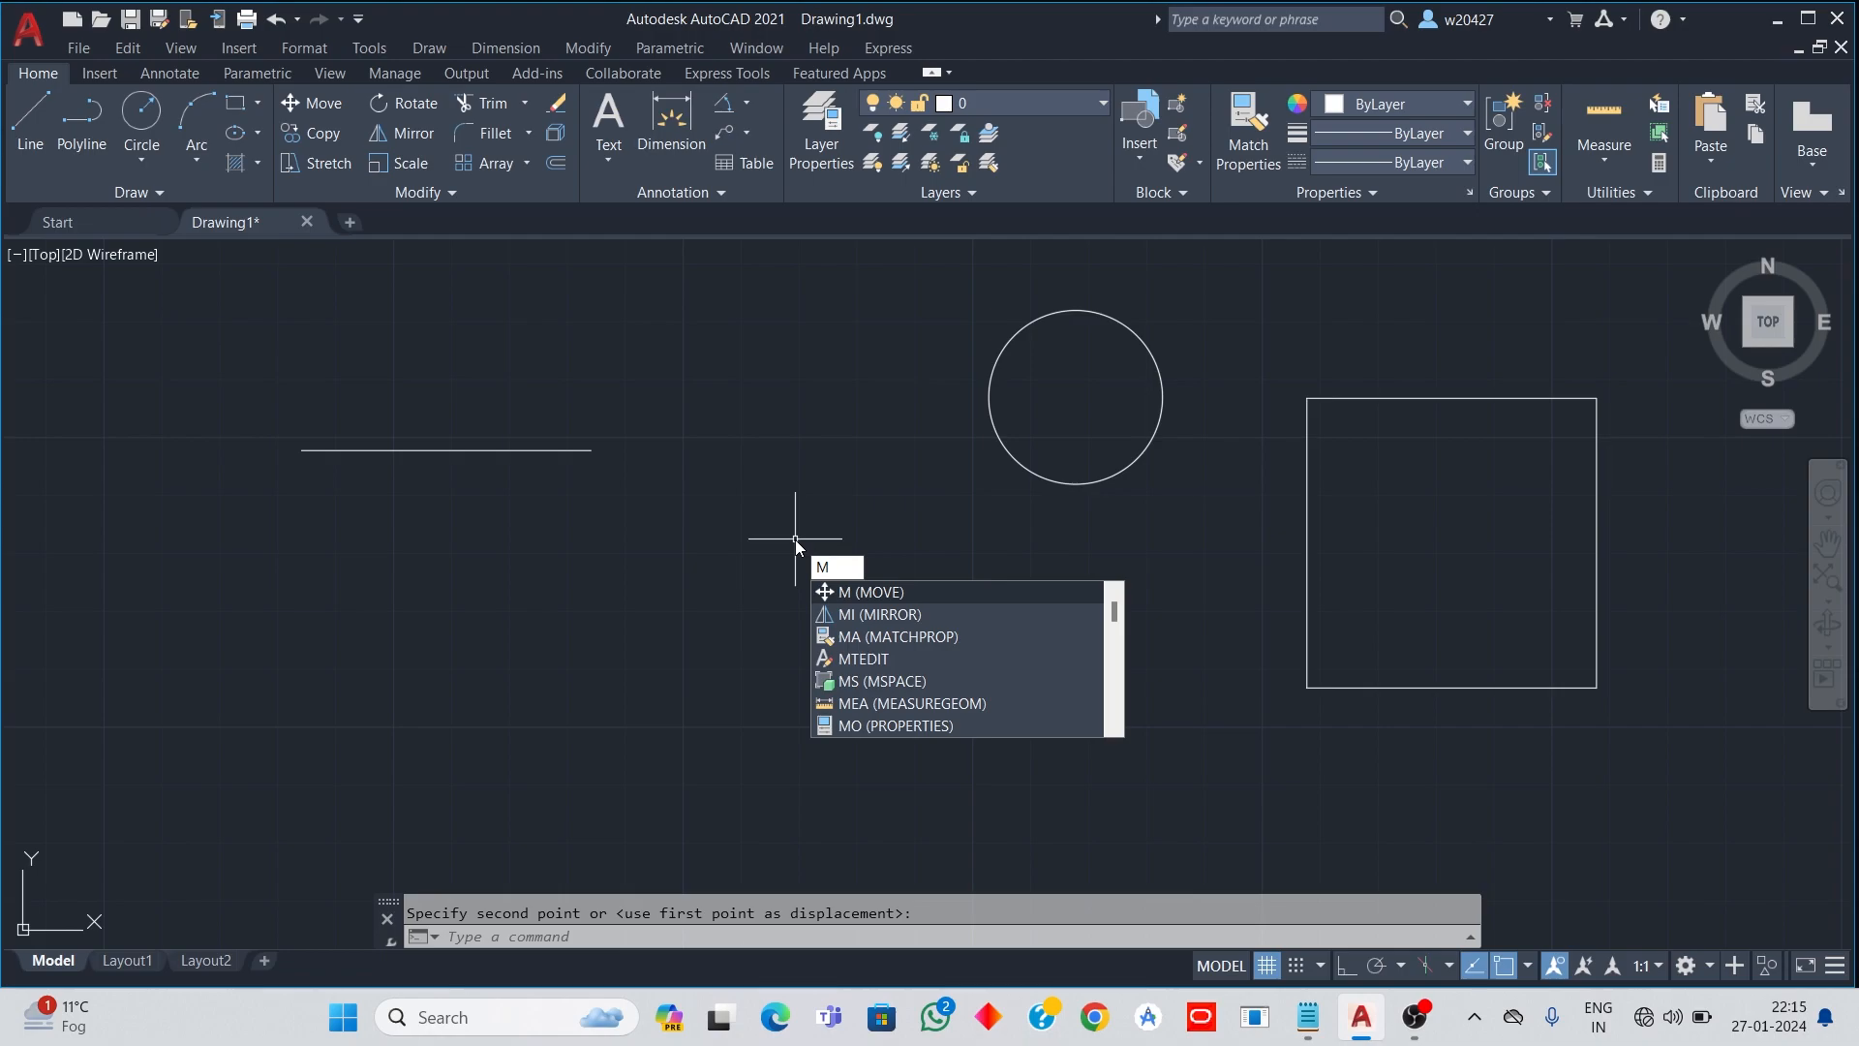
key(Return)
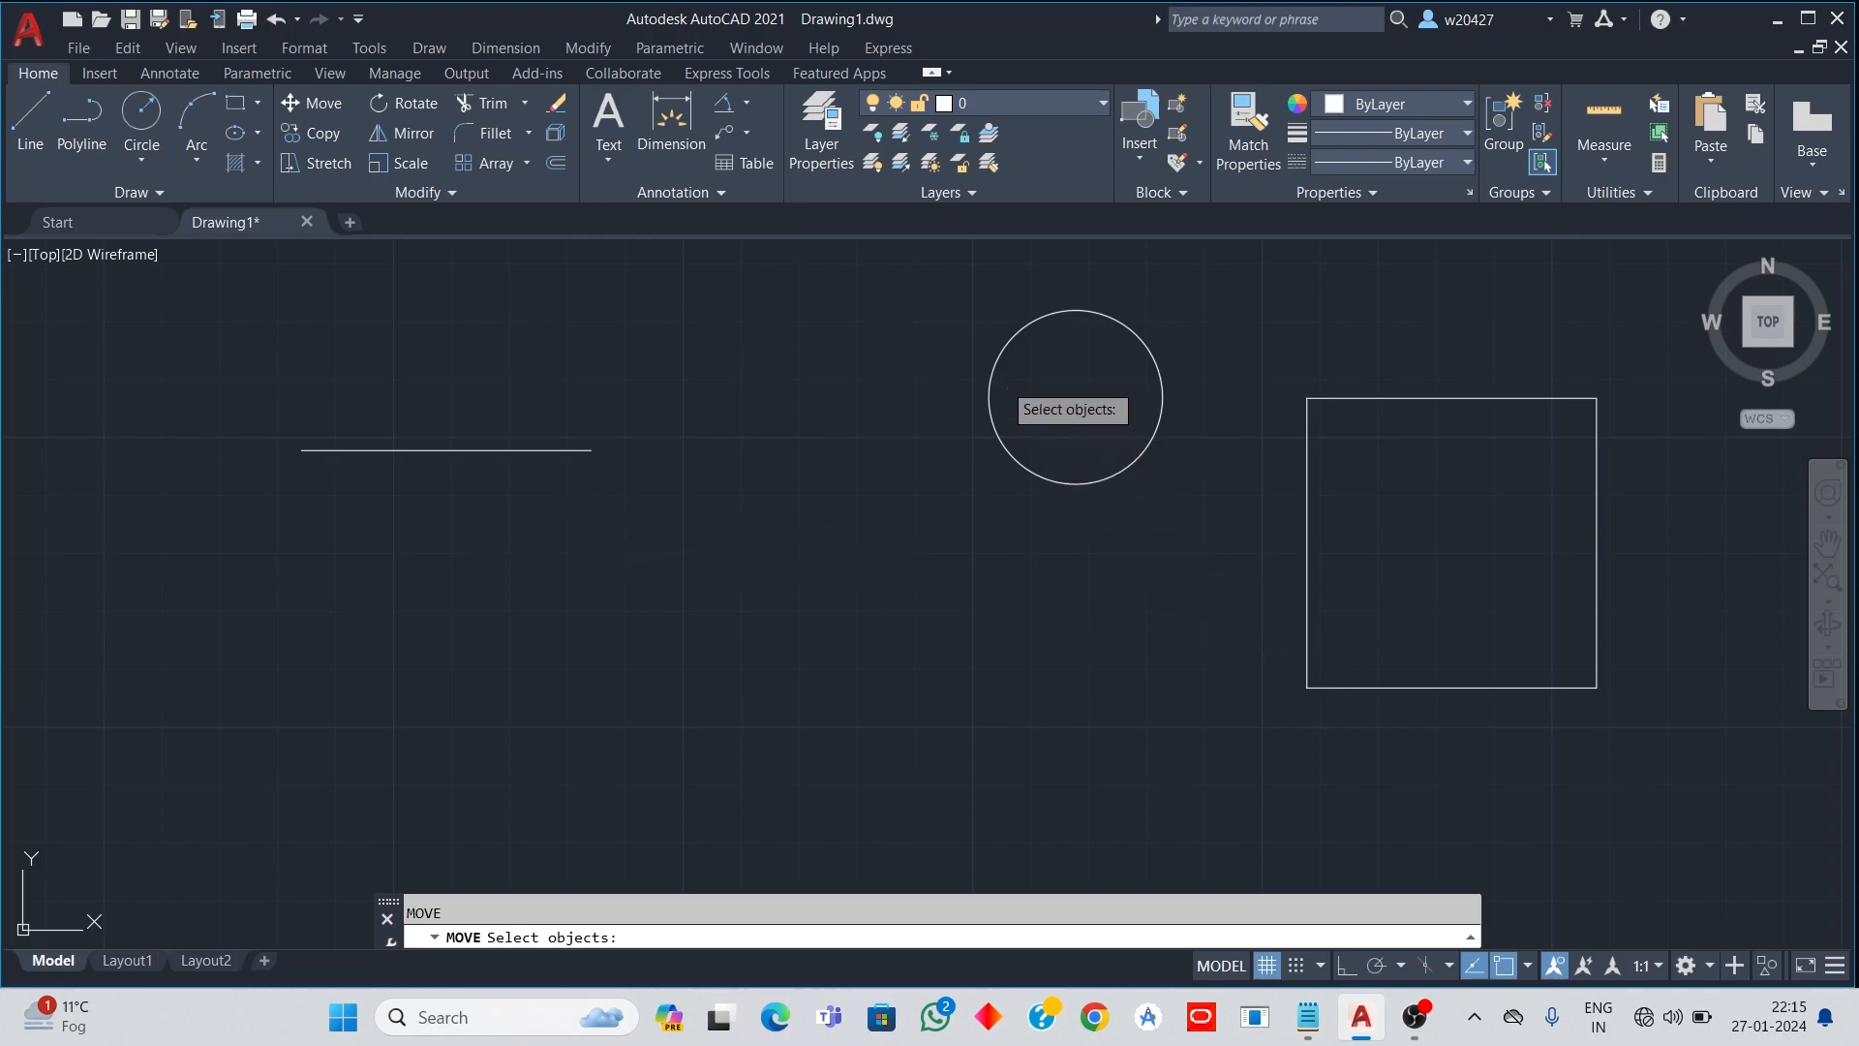
click(999, 360)
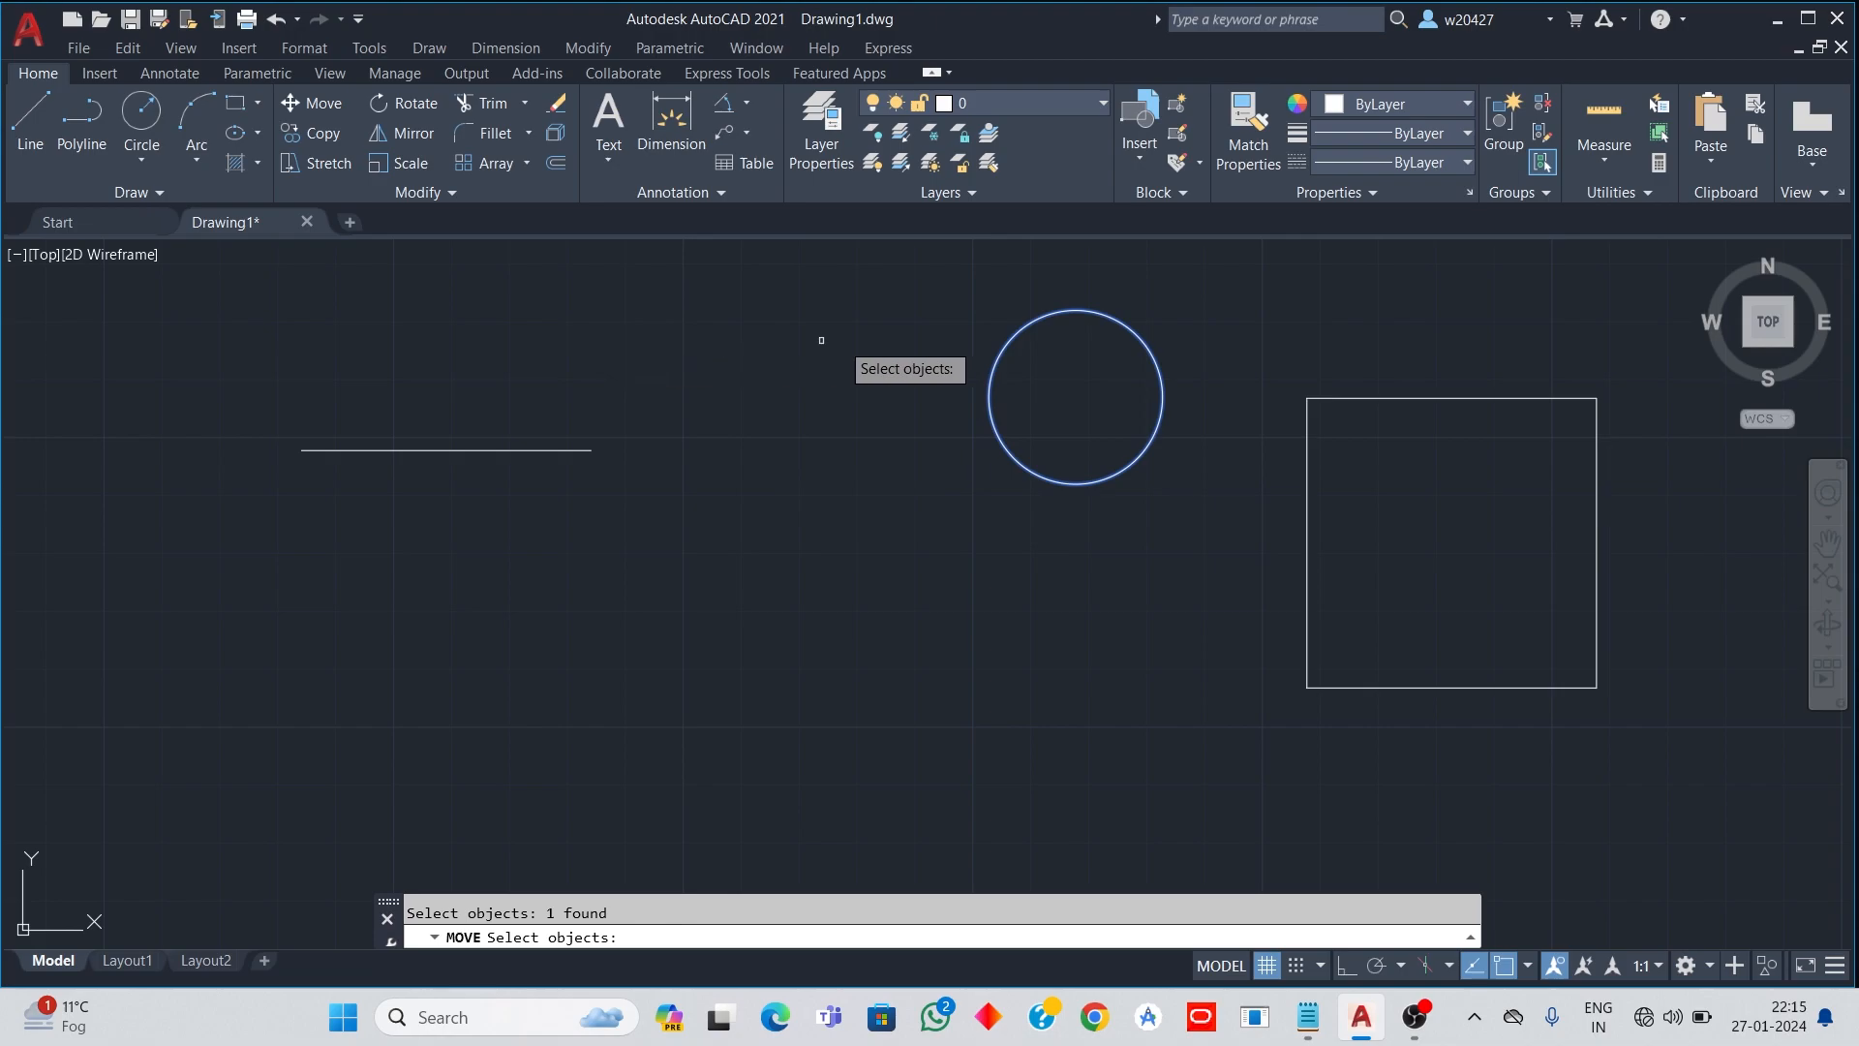
key(Return)
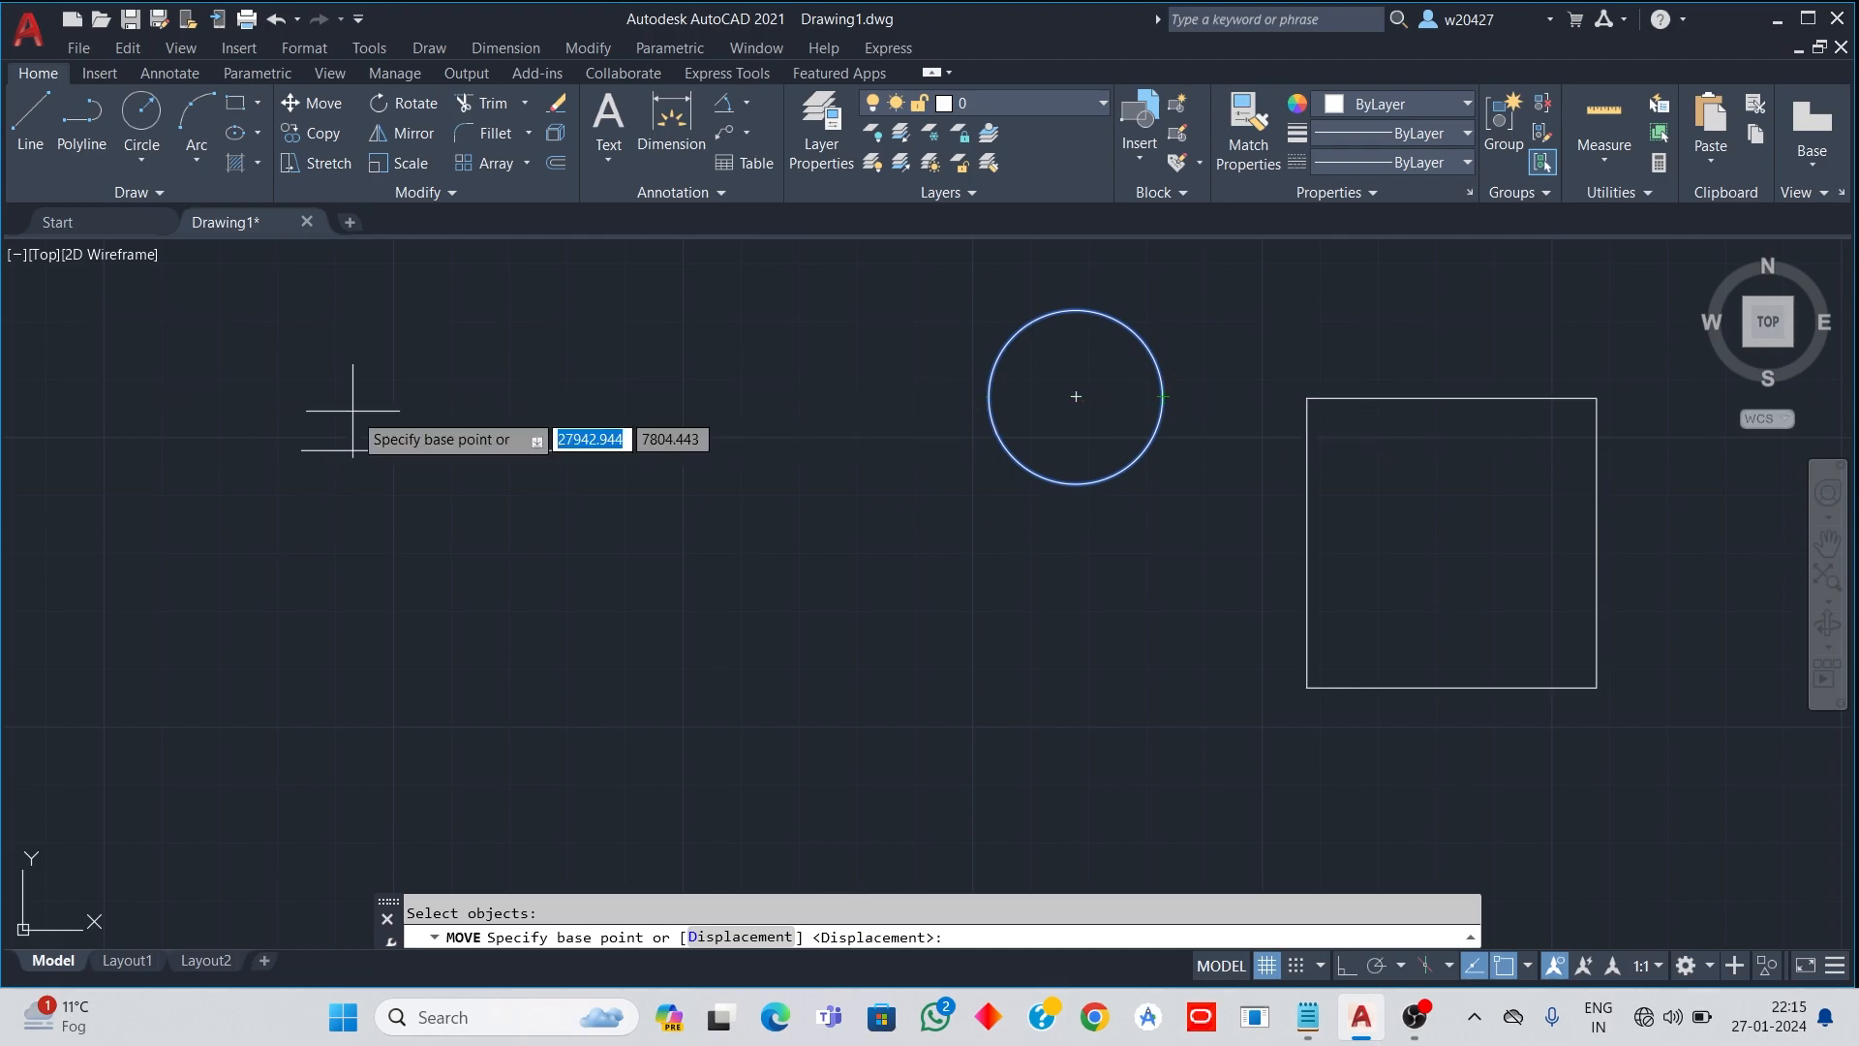
click(1163, 396)
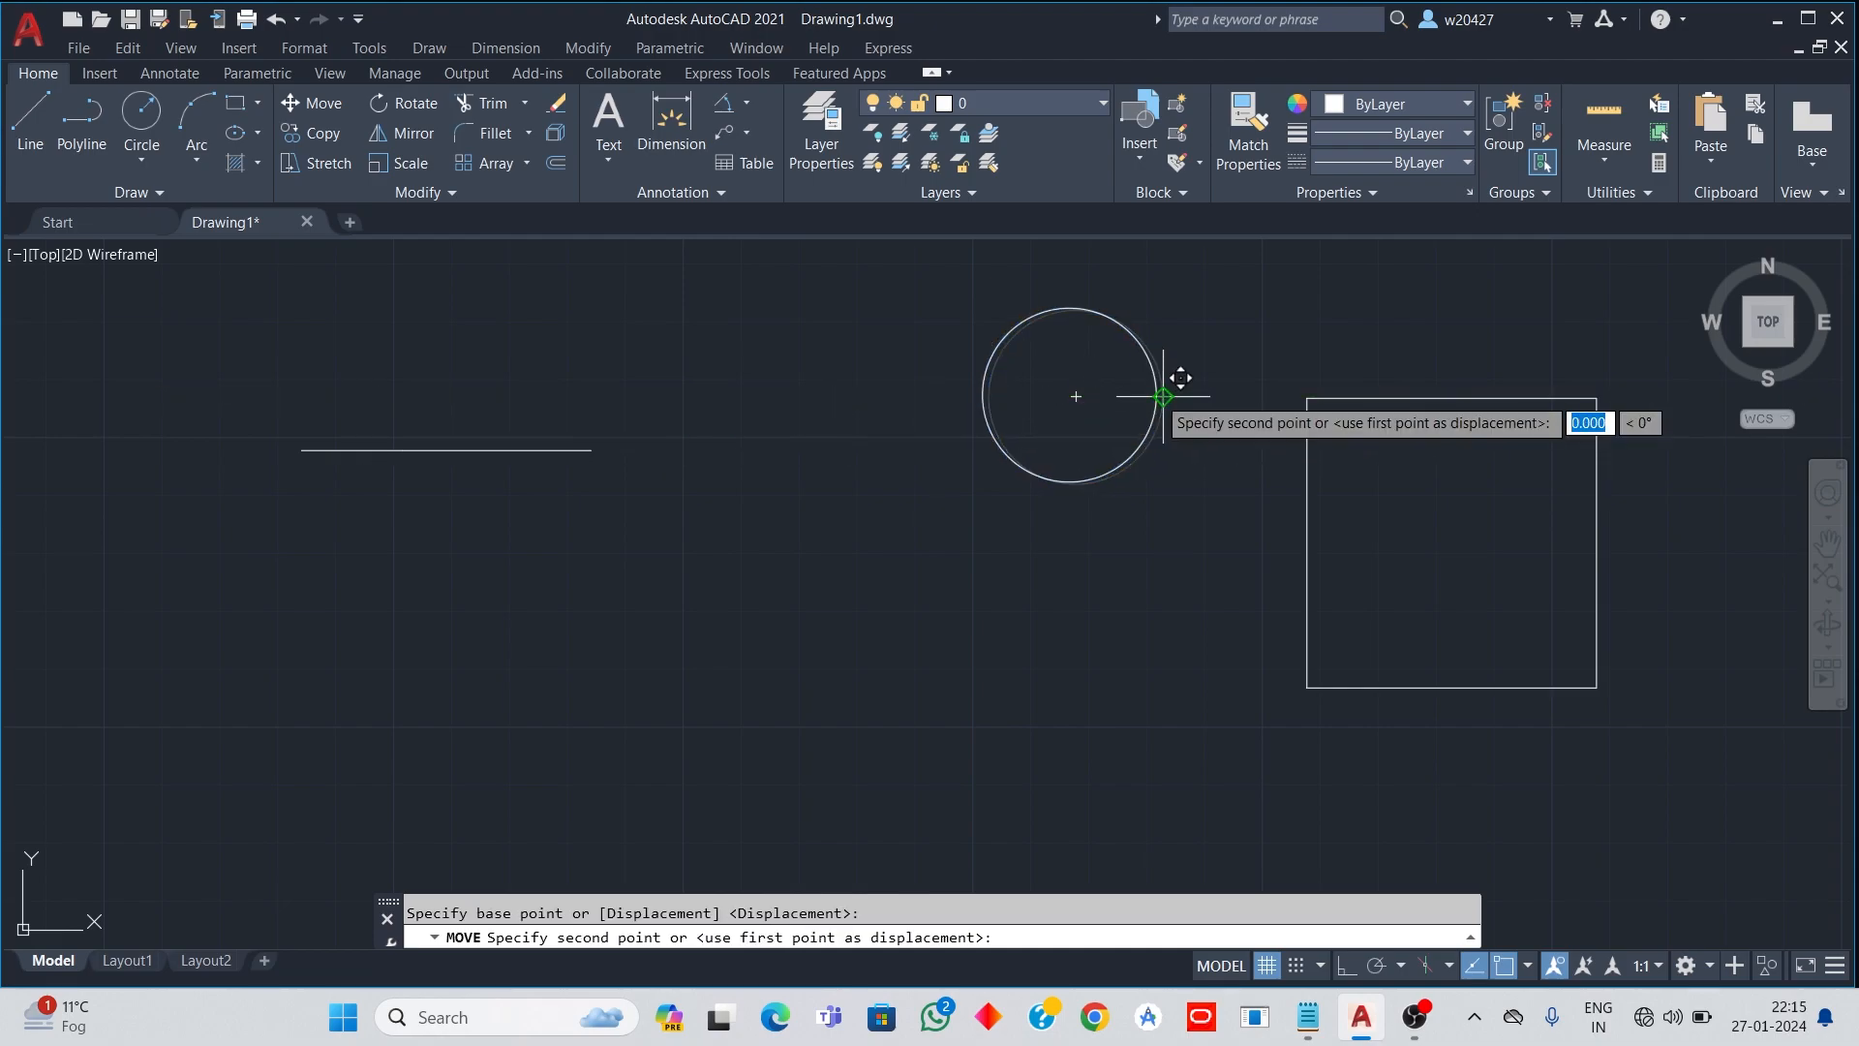
click(302, 450)
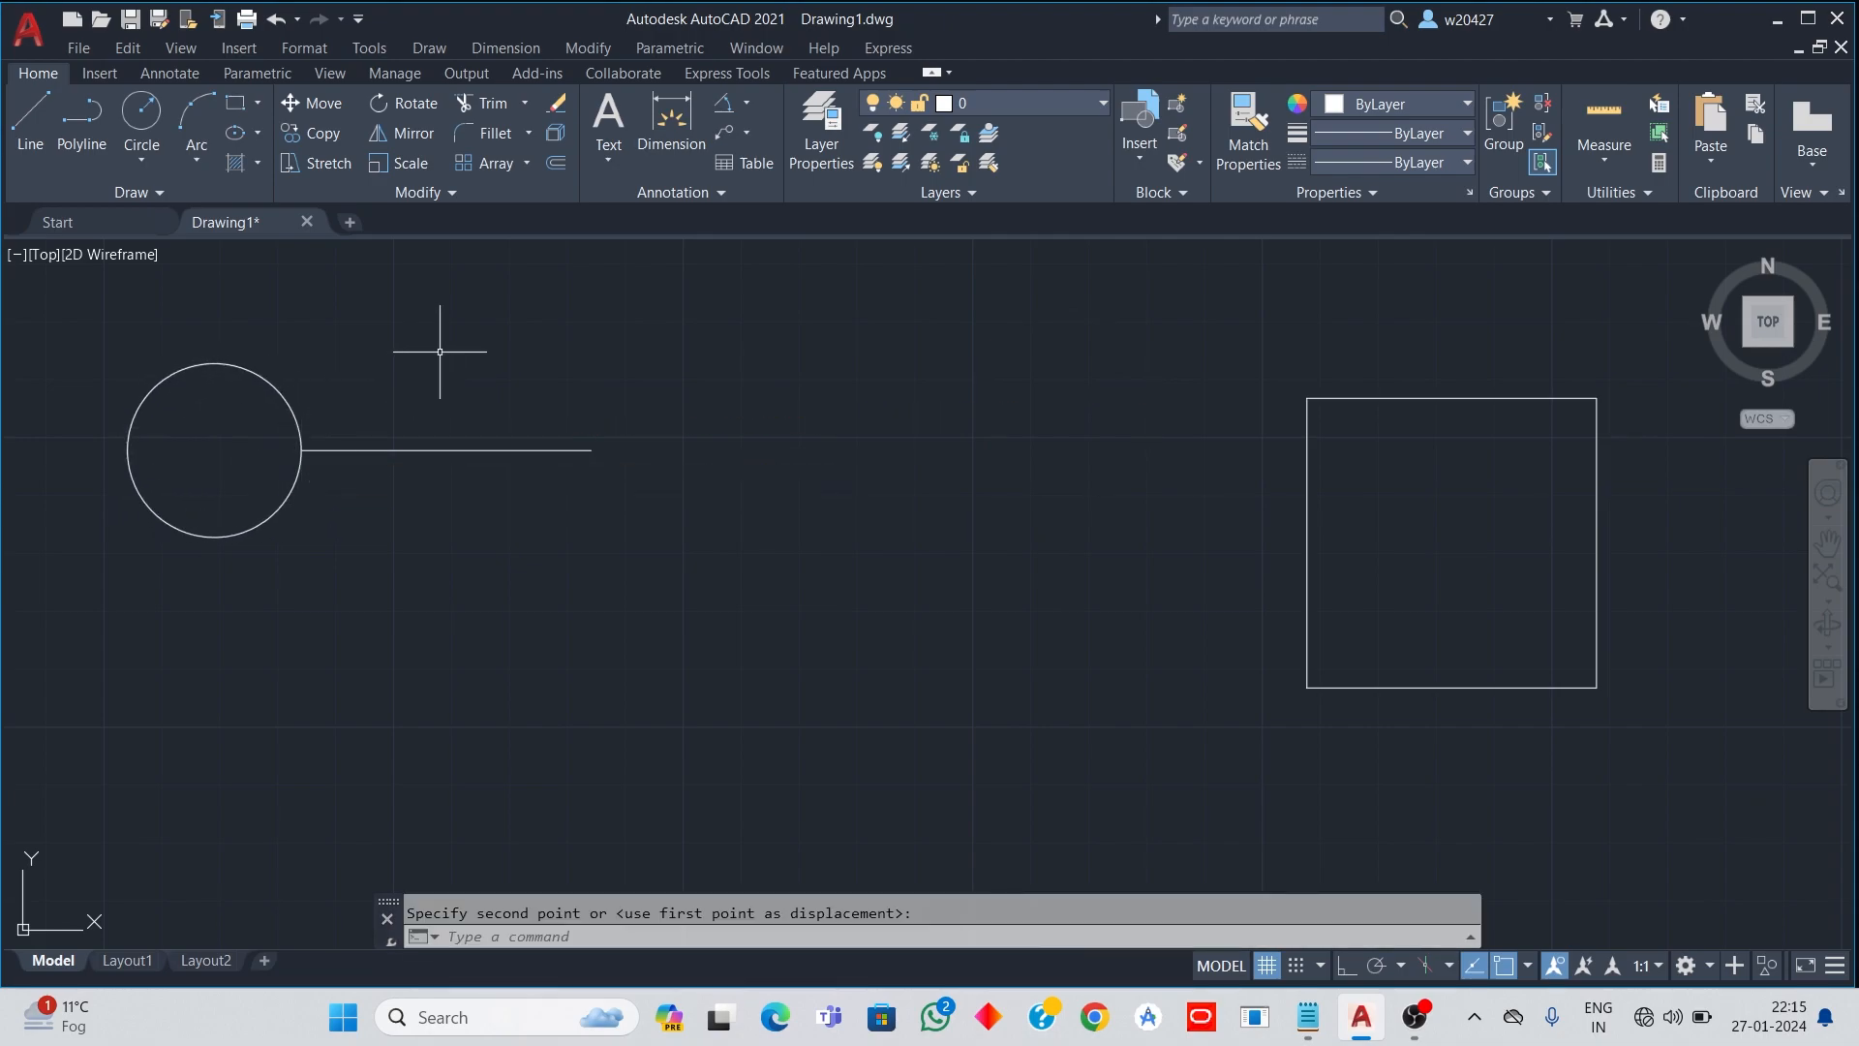
key(Return)
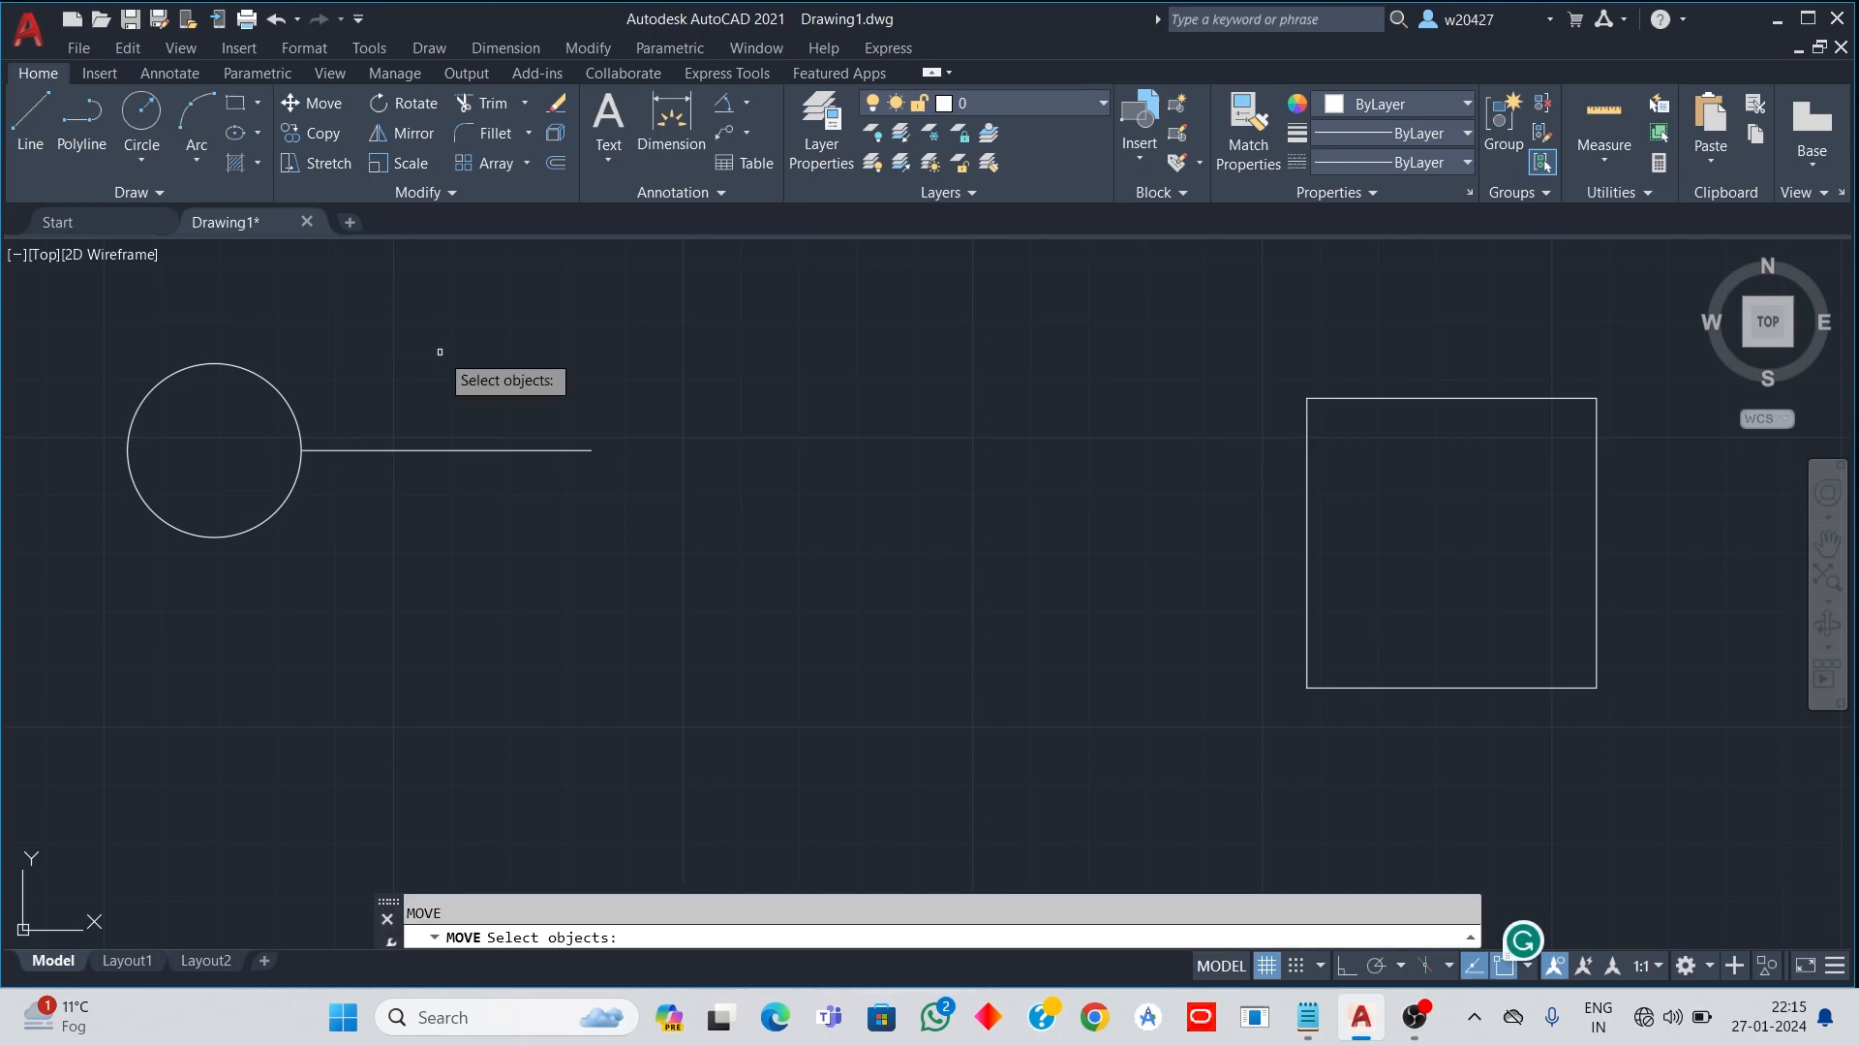
key(Escape)
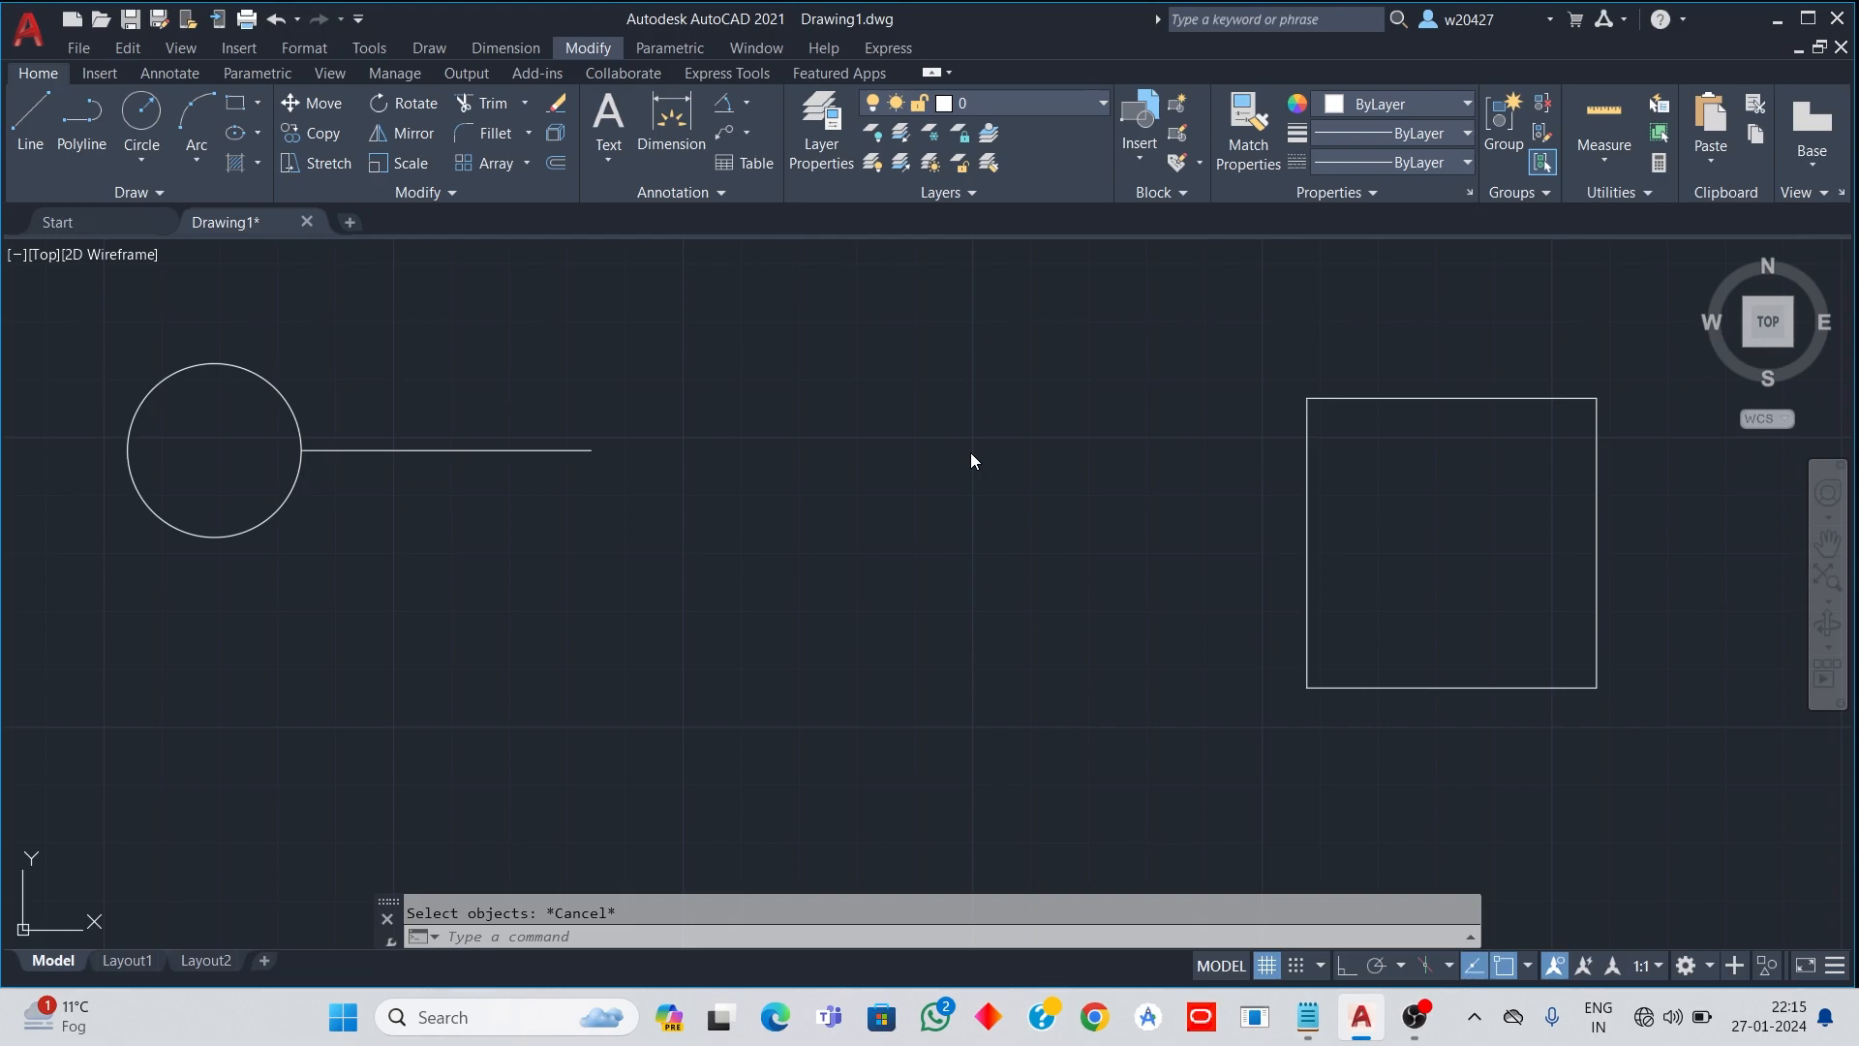
click(795, 571)
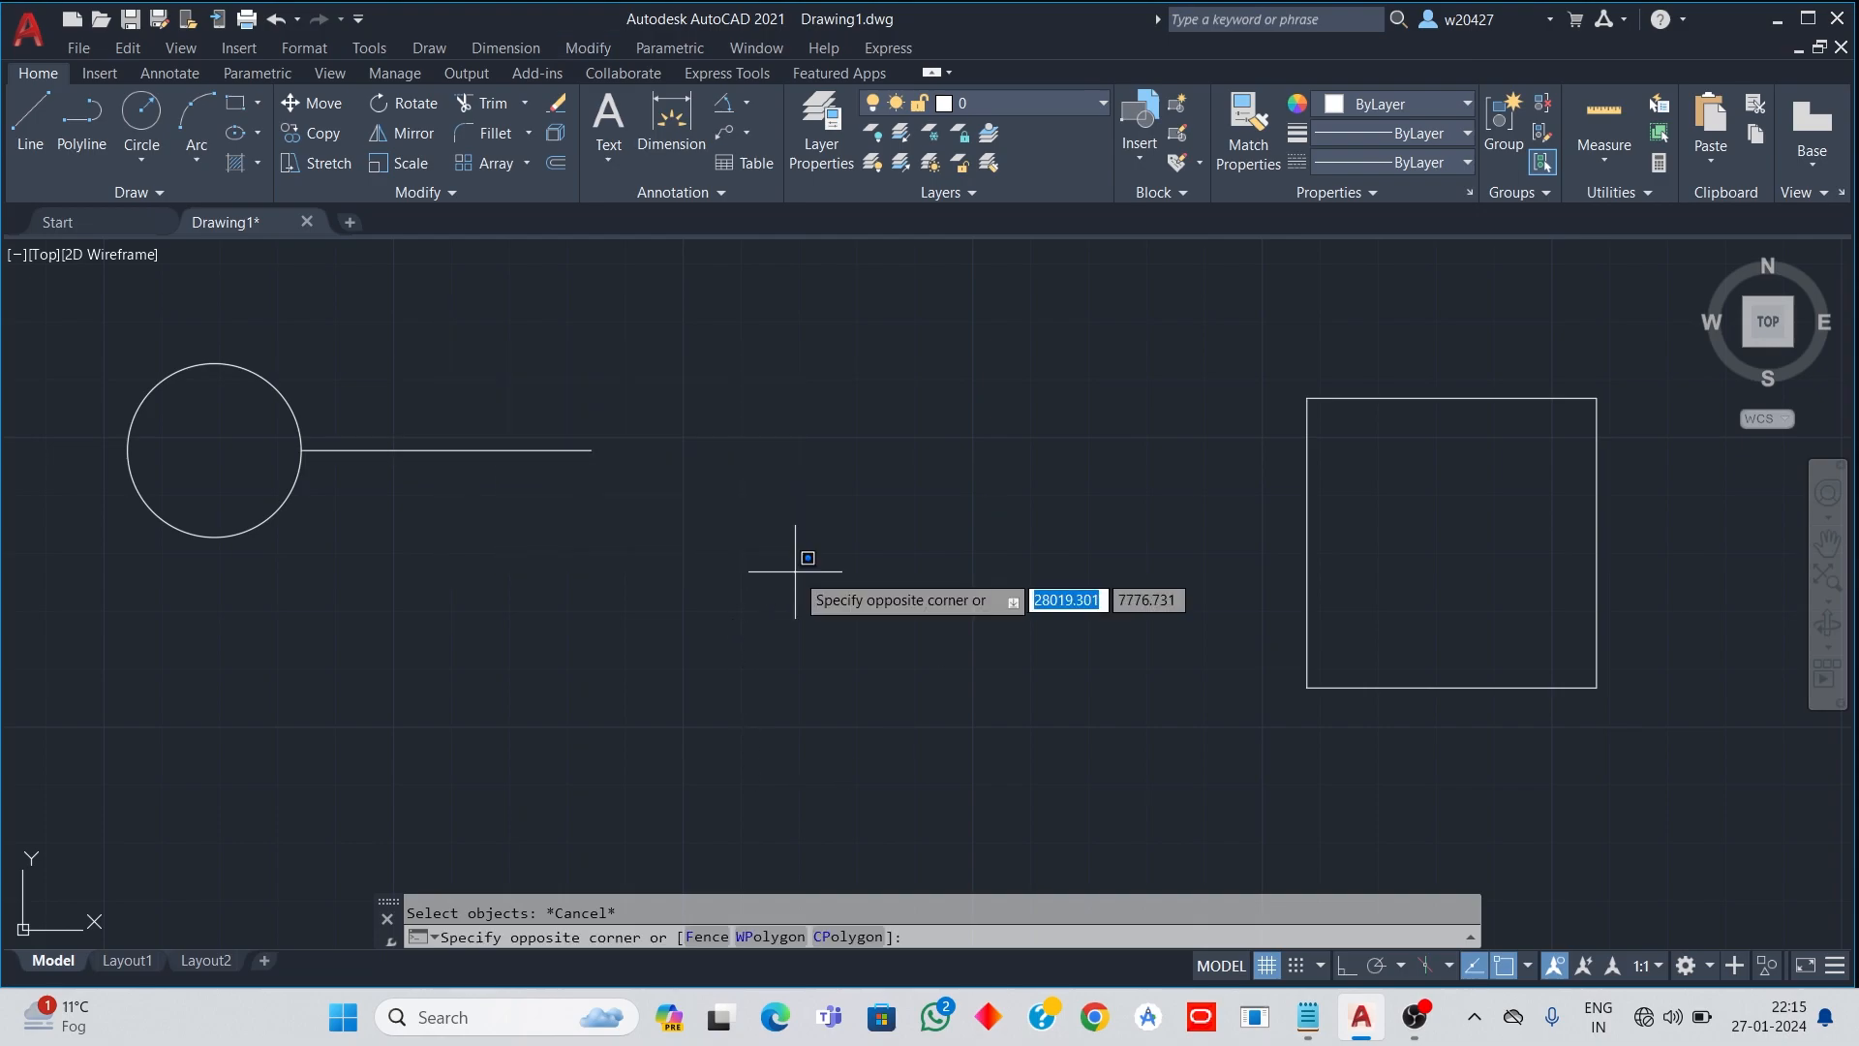
key(Escape)
Step: Move the square by the midpoint of its left side onto the right endpoint of the horizontal line
text(m)
key(Return)
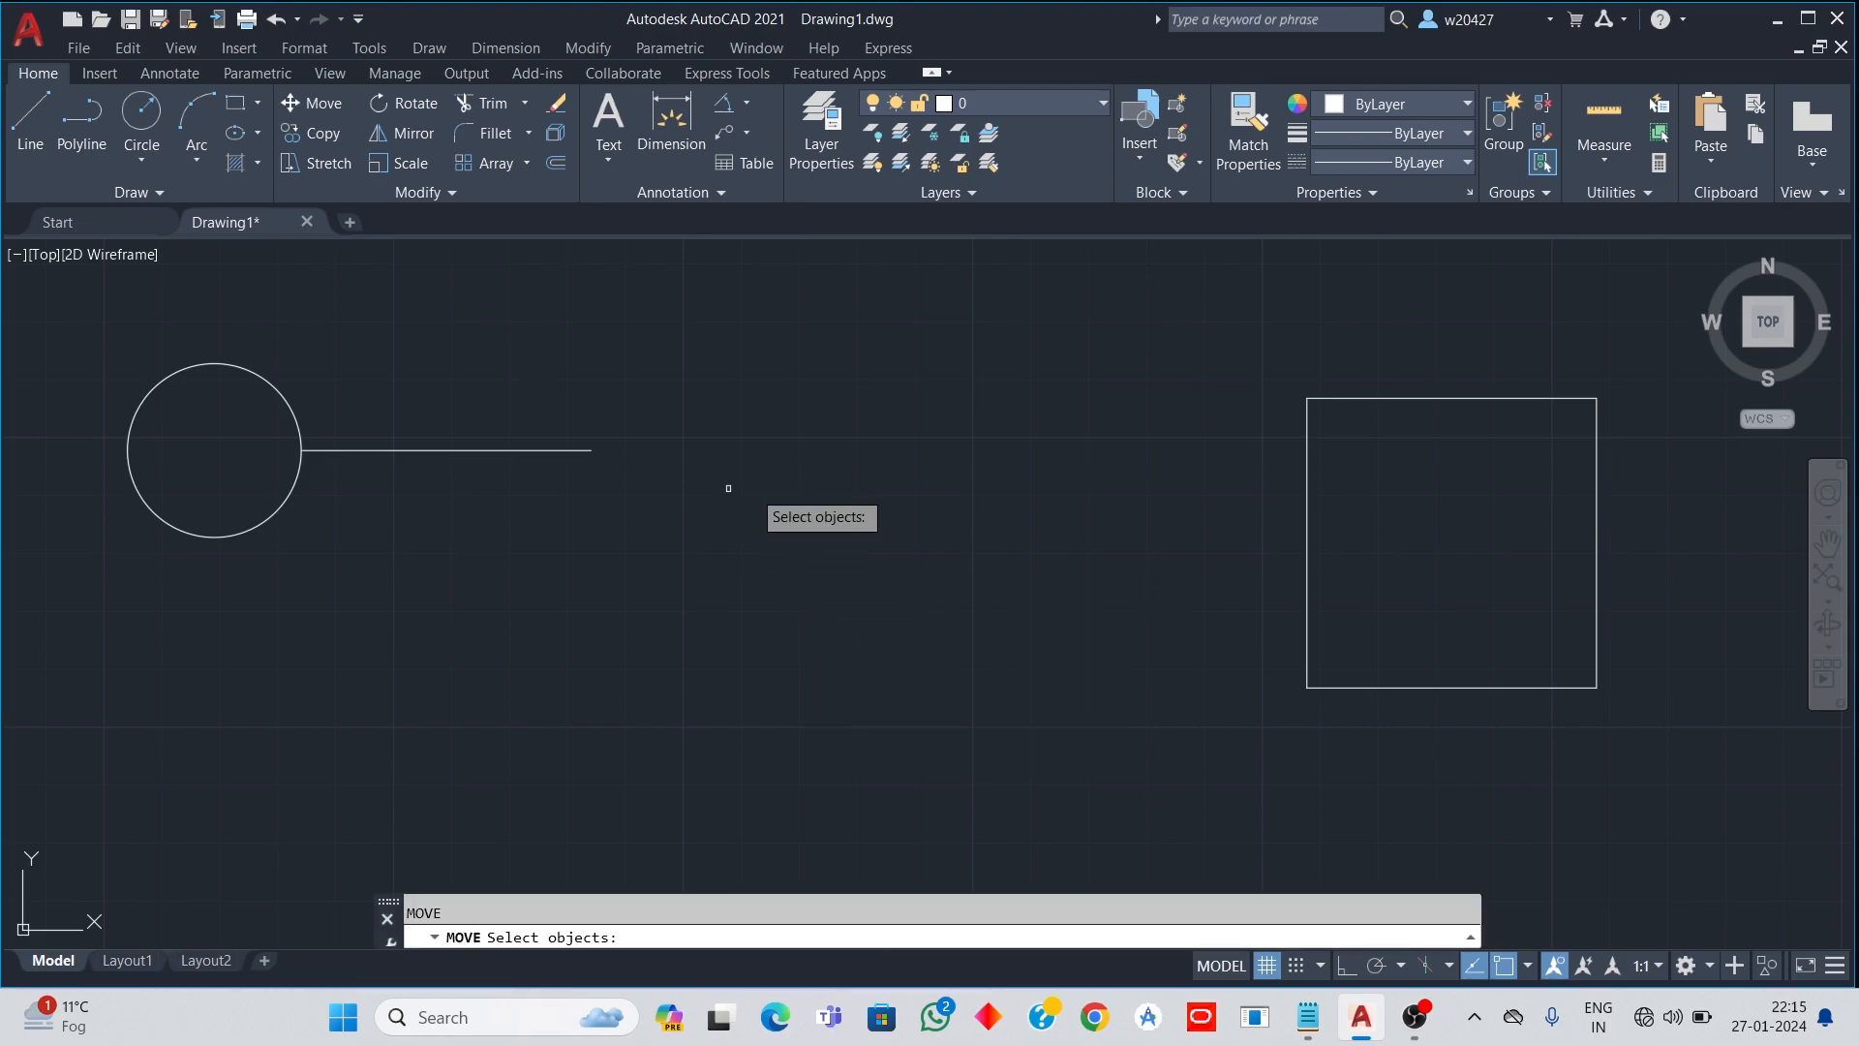
click(1186, 320)
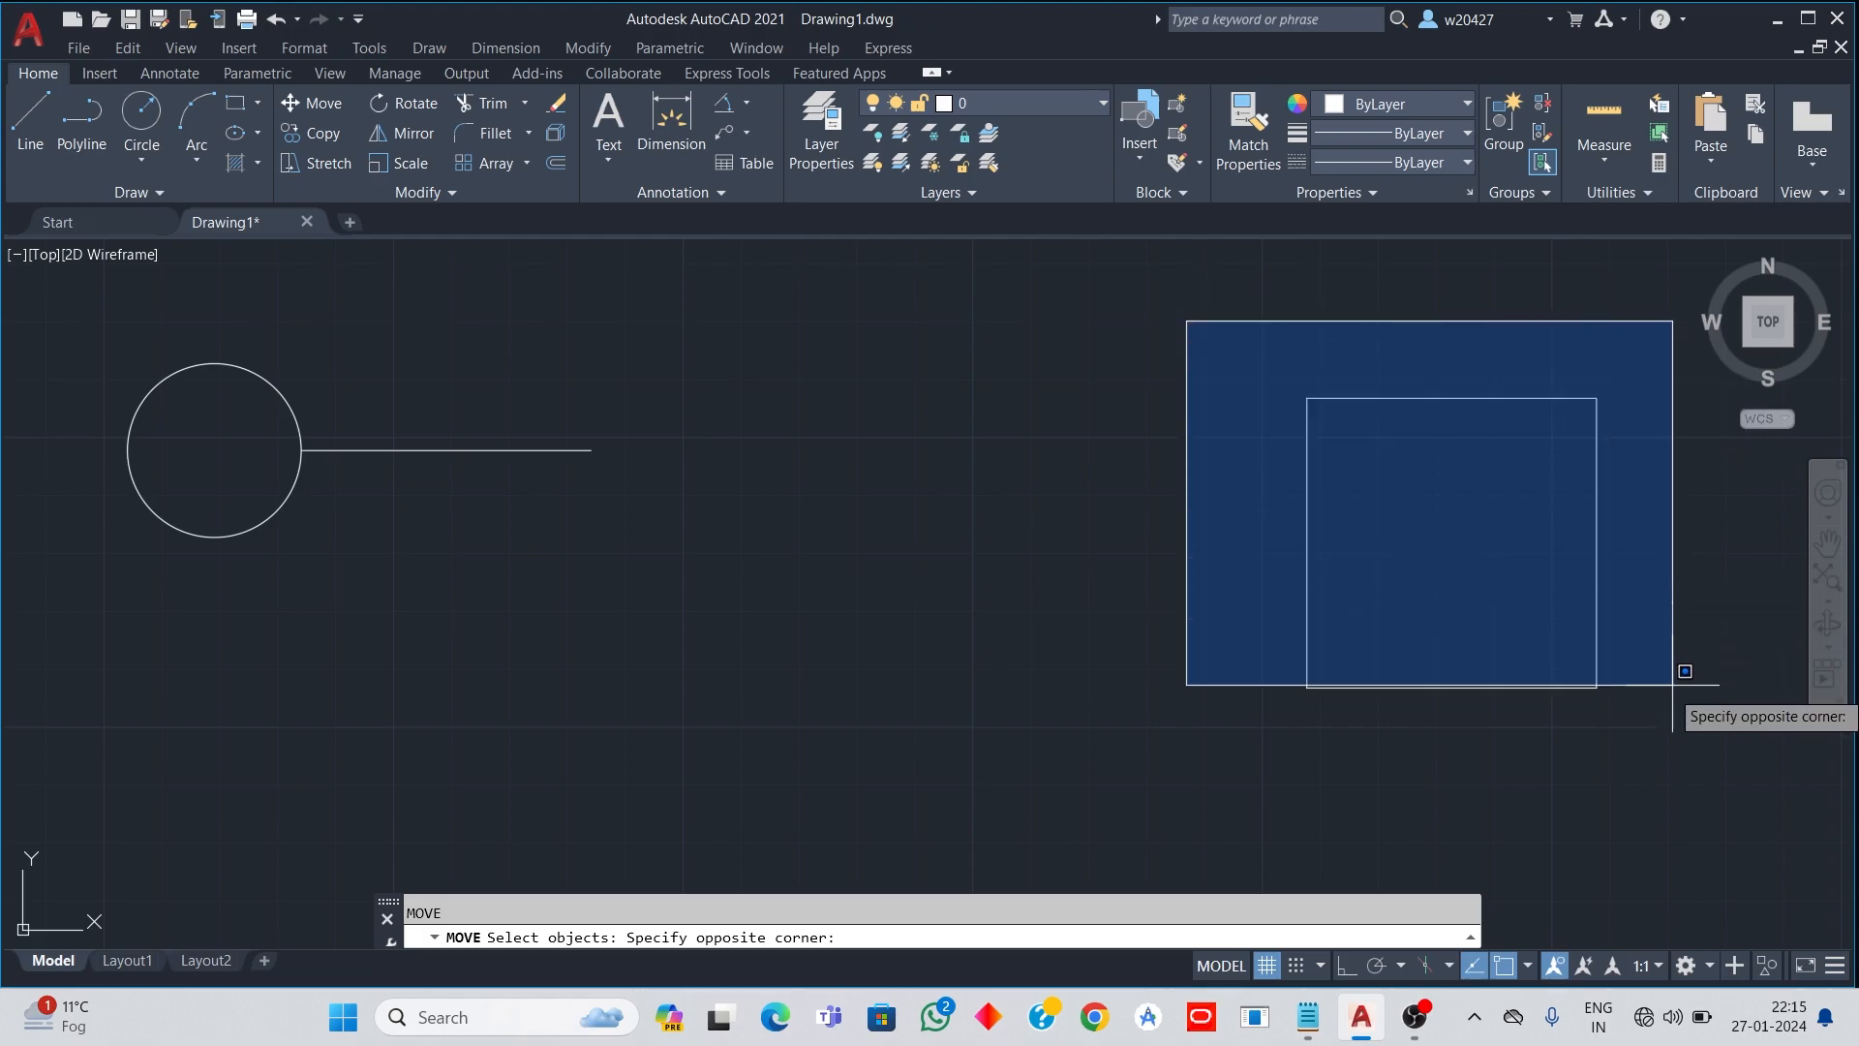
click(1678, 785)
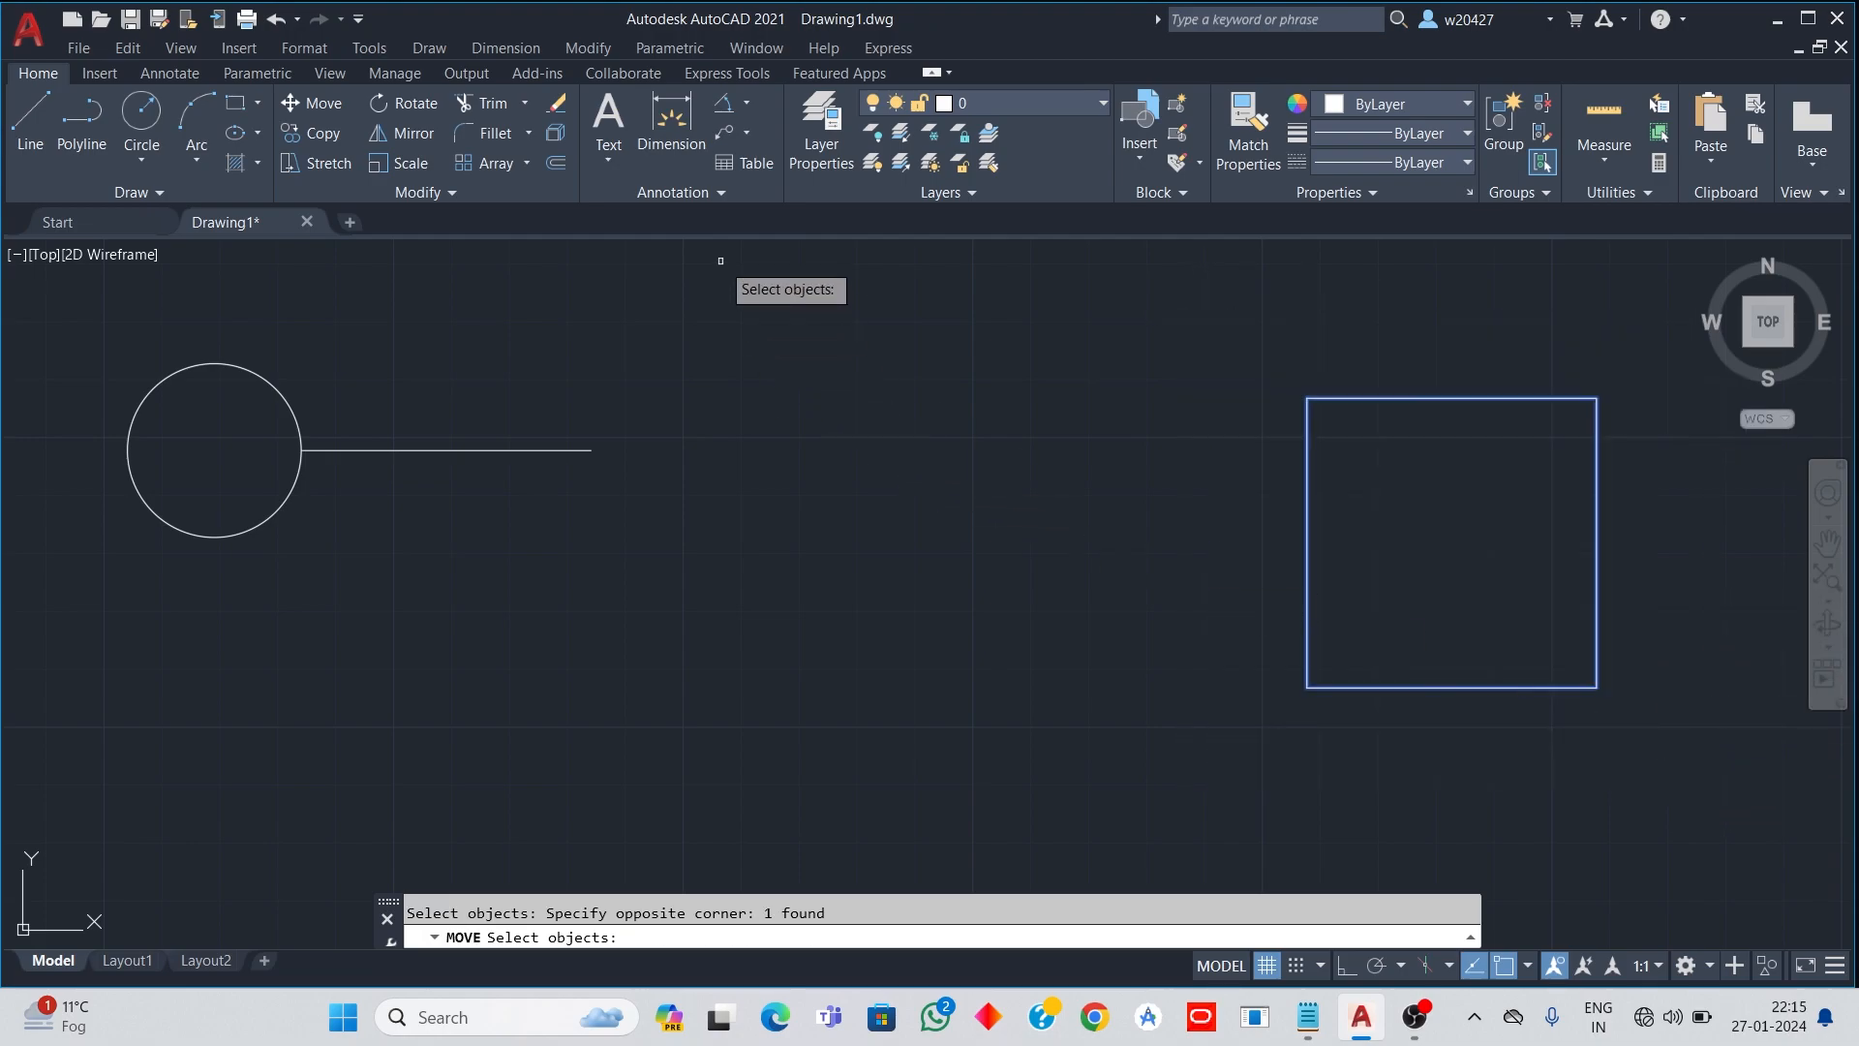
key(Return)
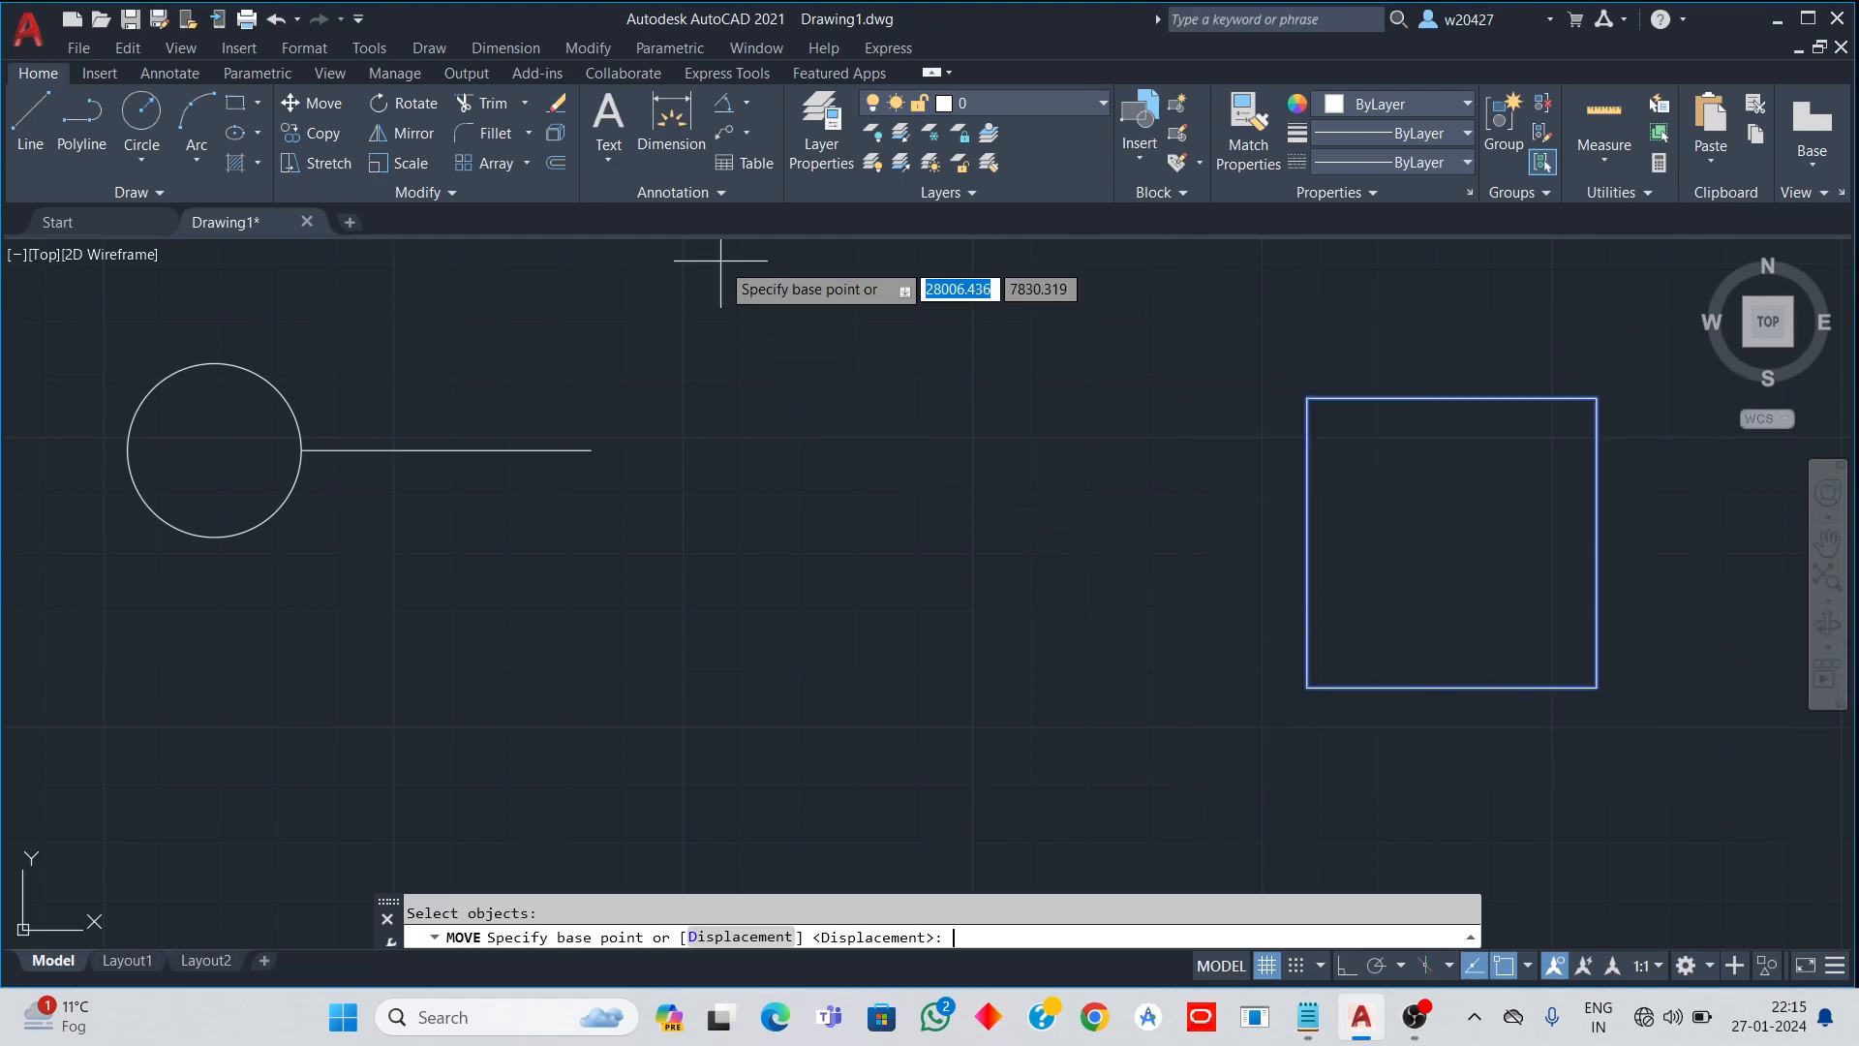
click(1308, 543)
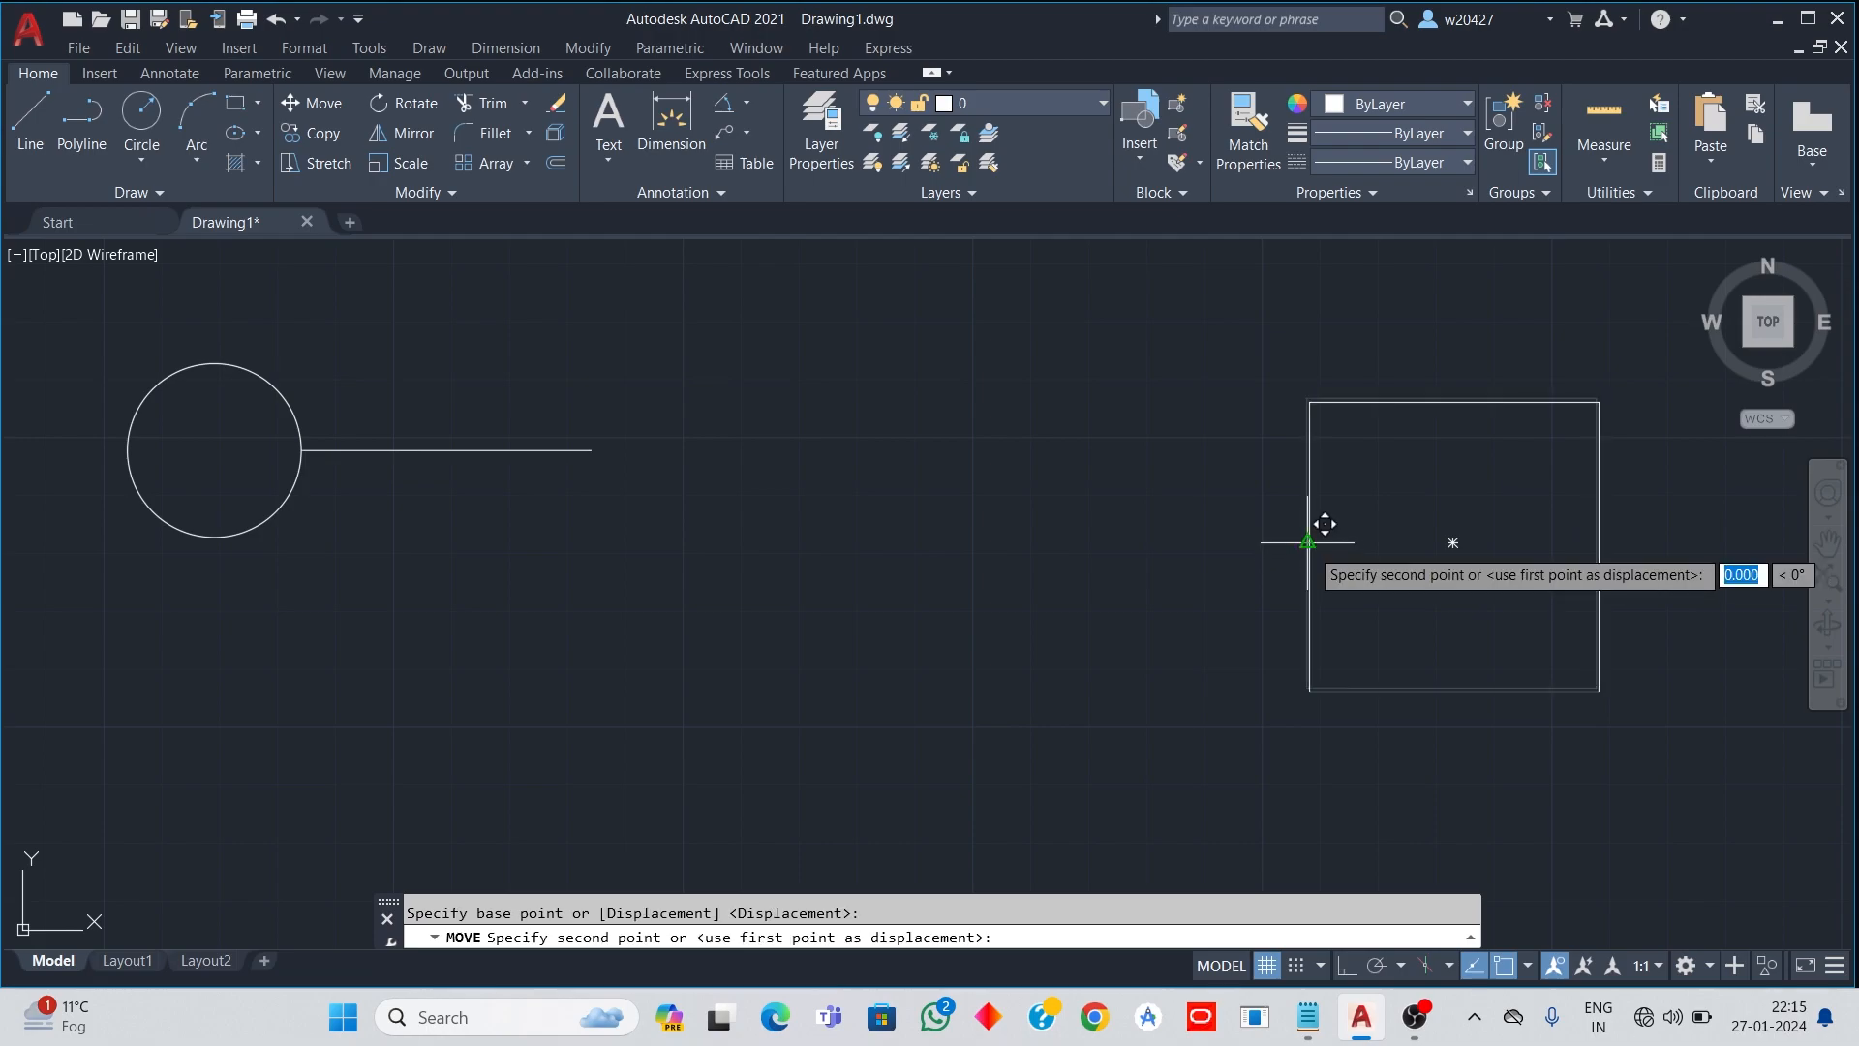
click(590, 450)
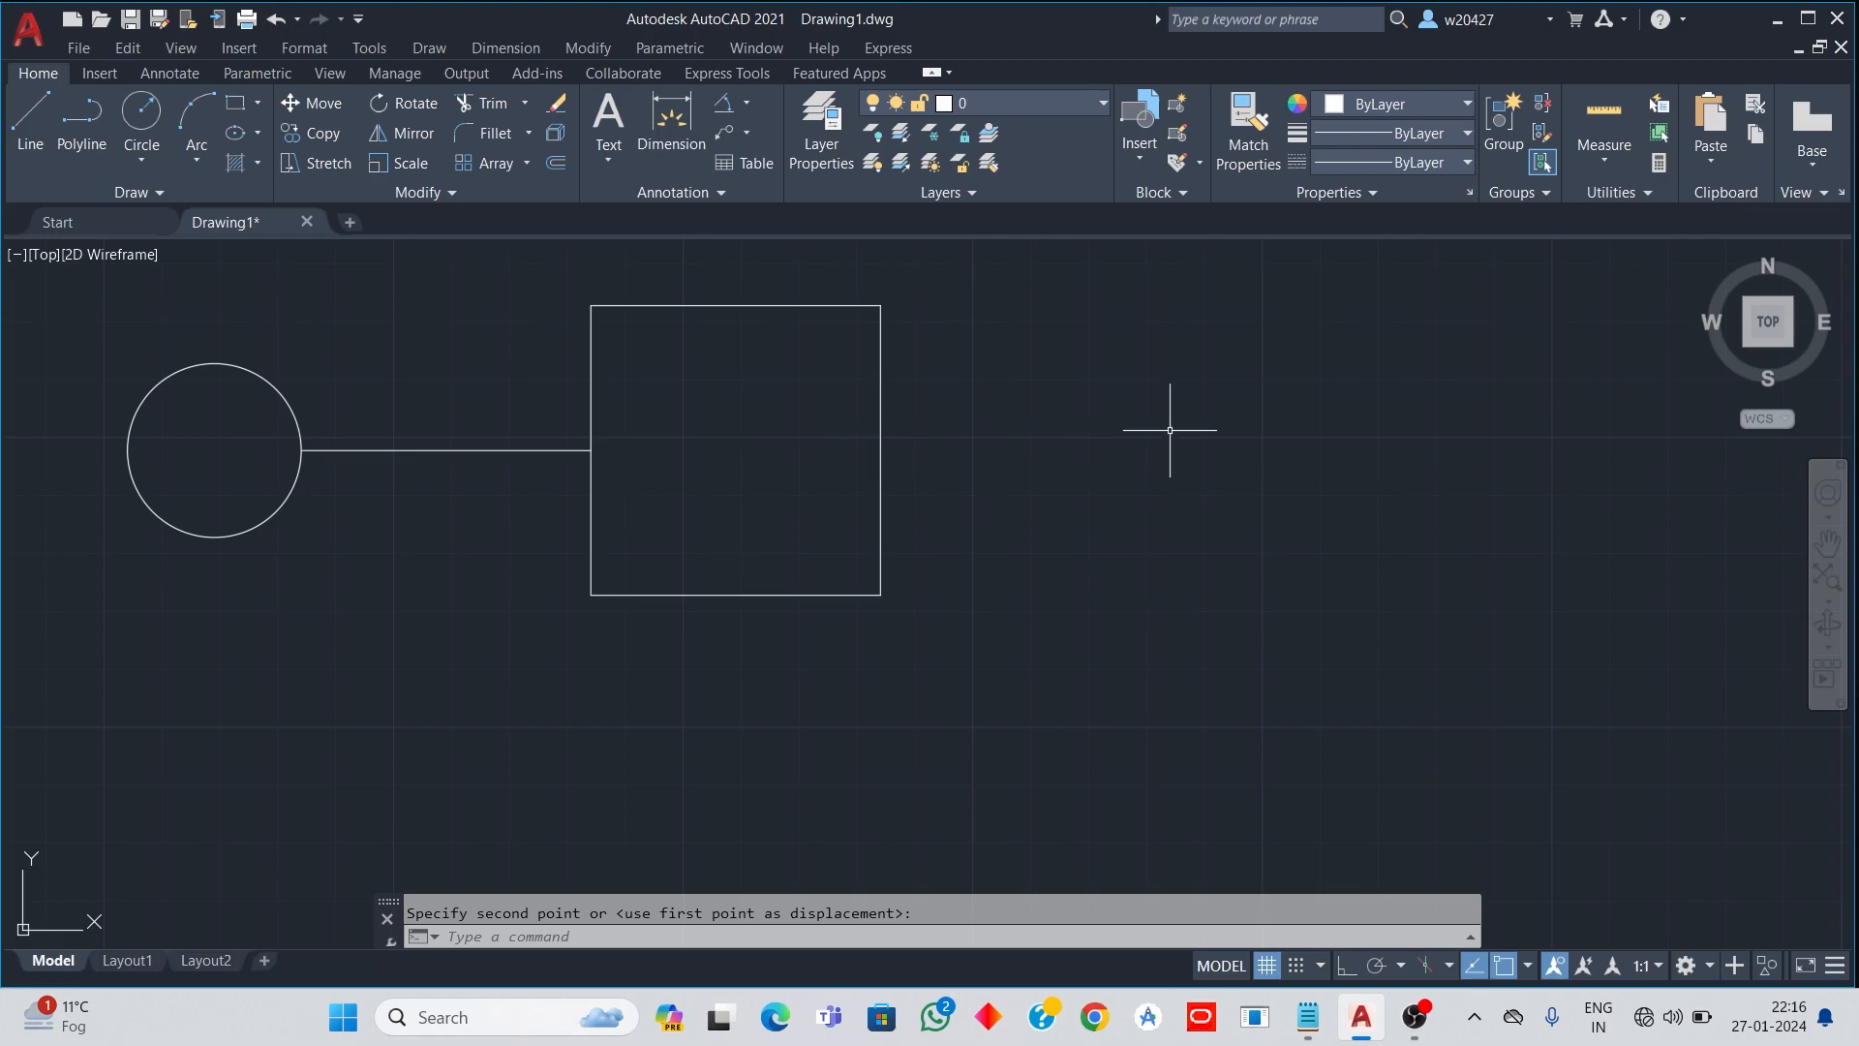
scroll(1135, 518, down, 2)
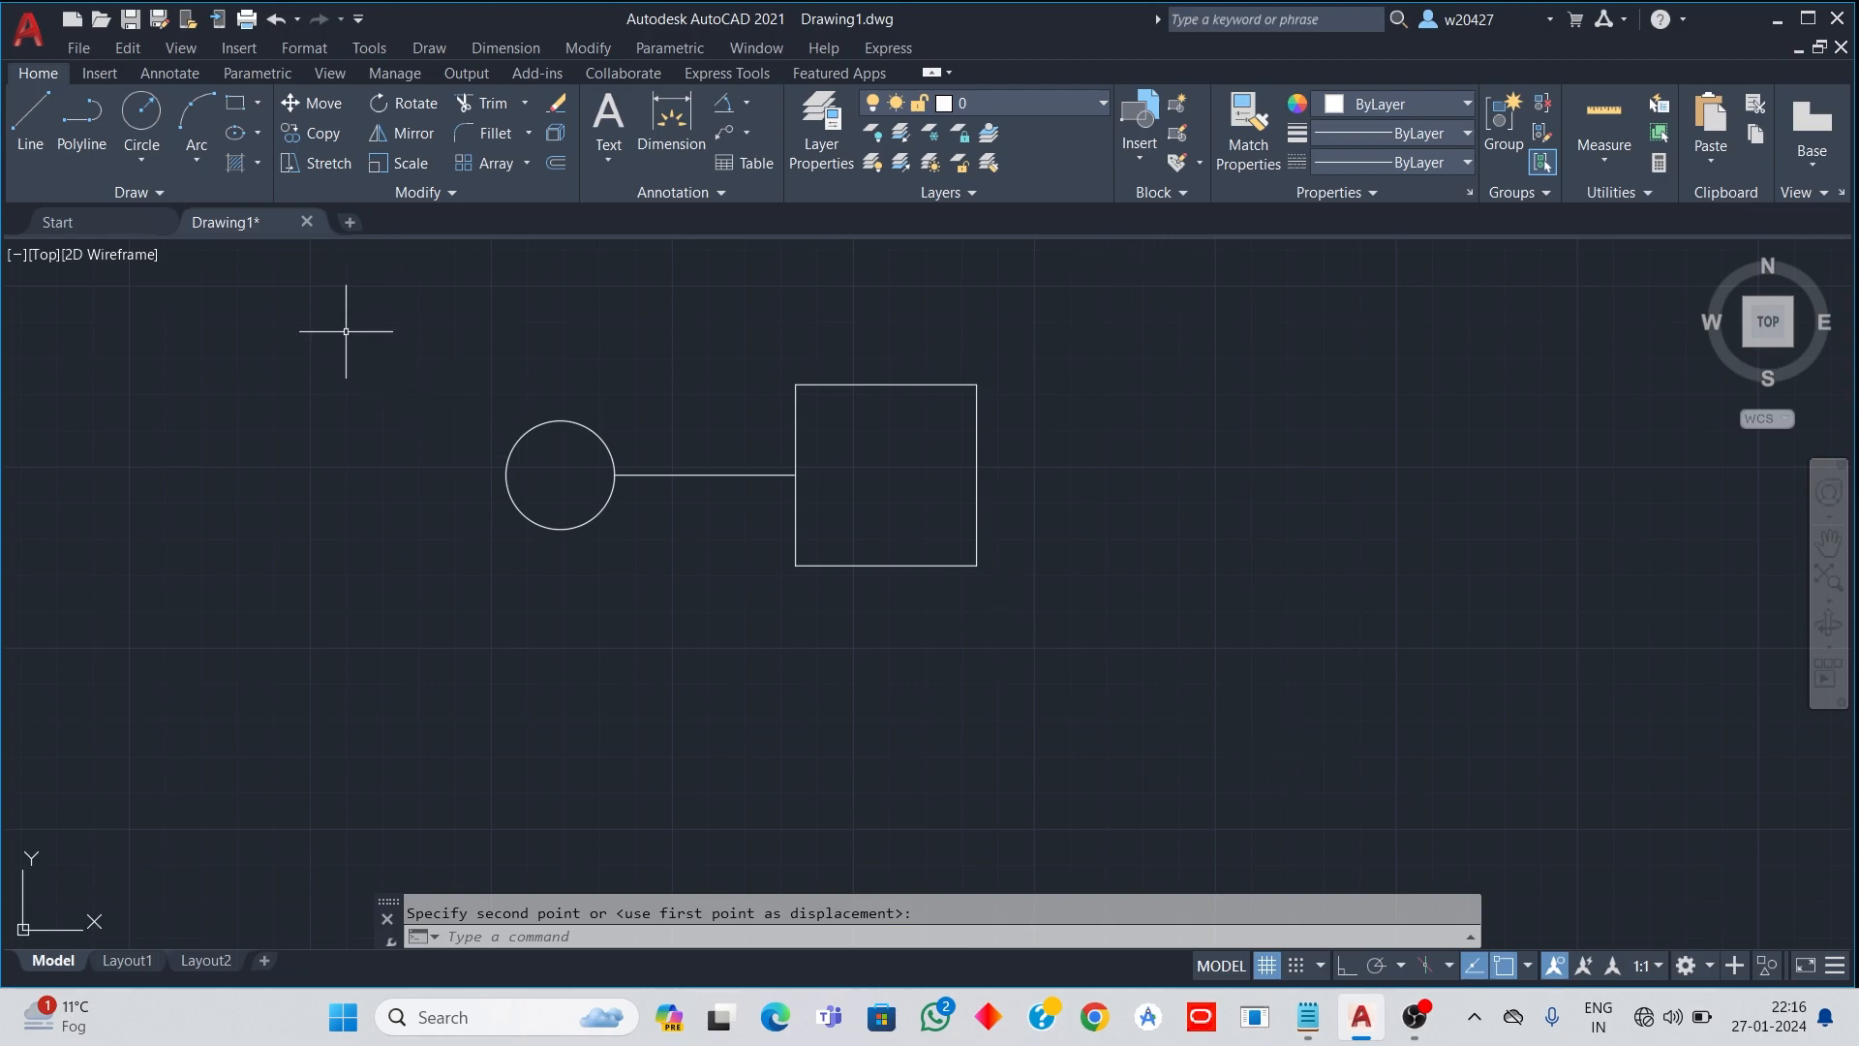
Step: Move the joined circle, line and square 50 units straight down, using the line's midpoint as base point
click(307, 102)
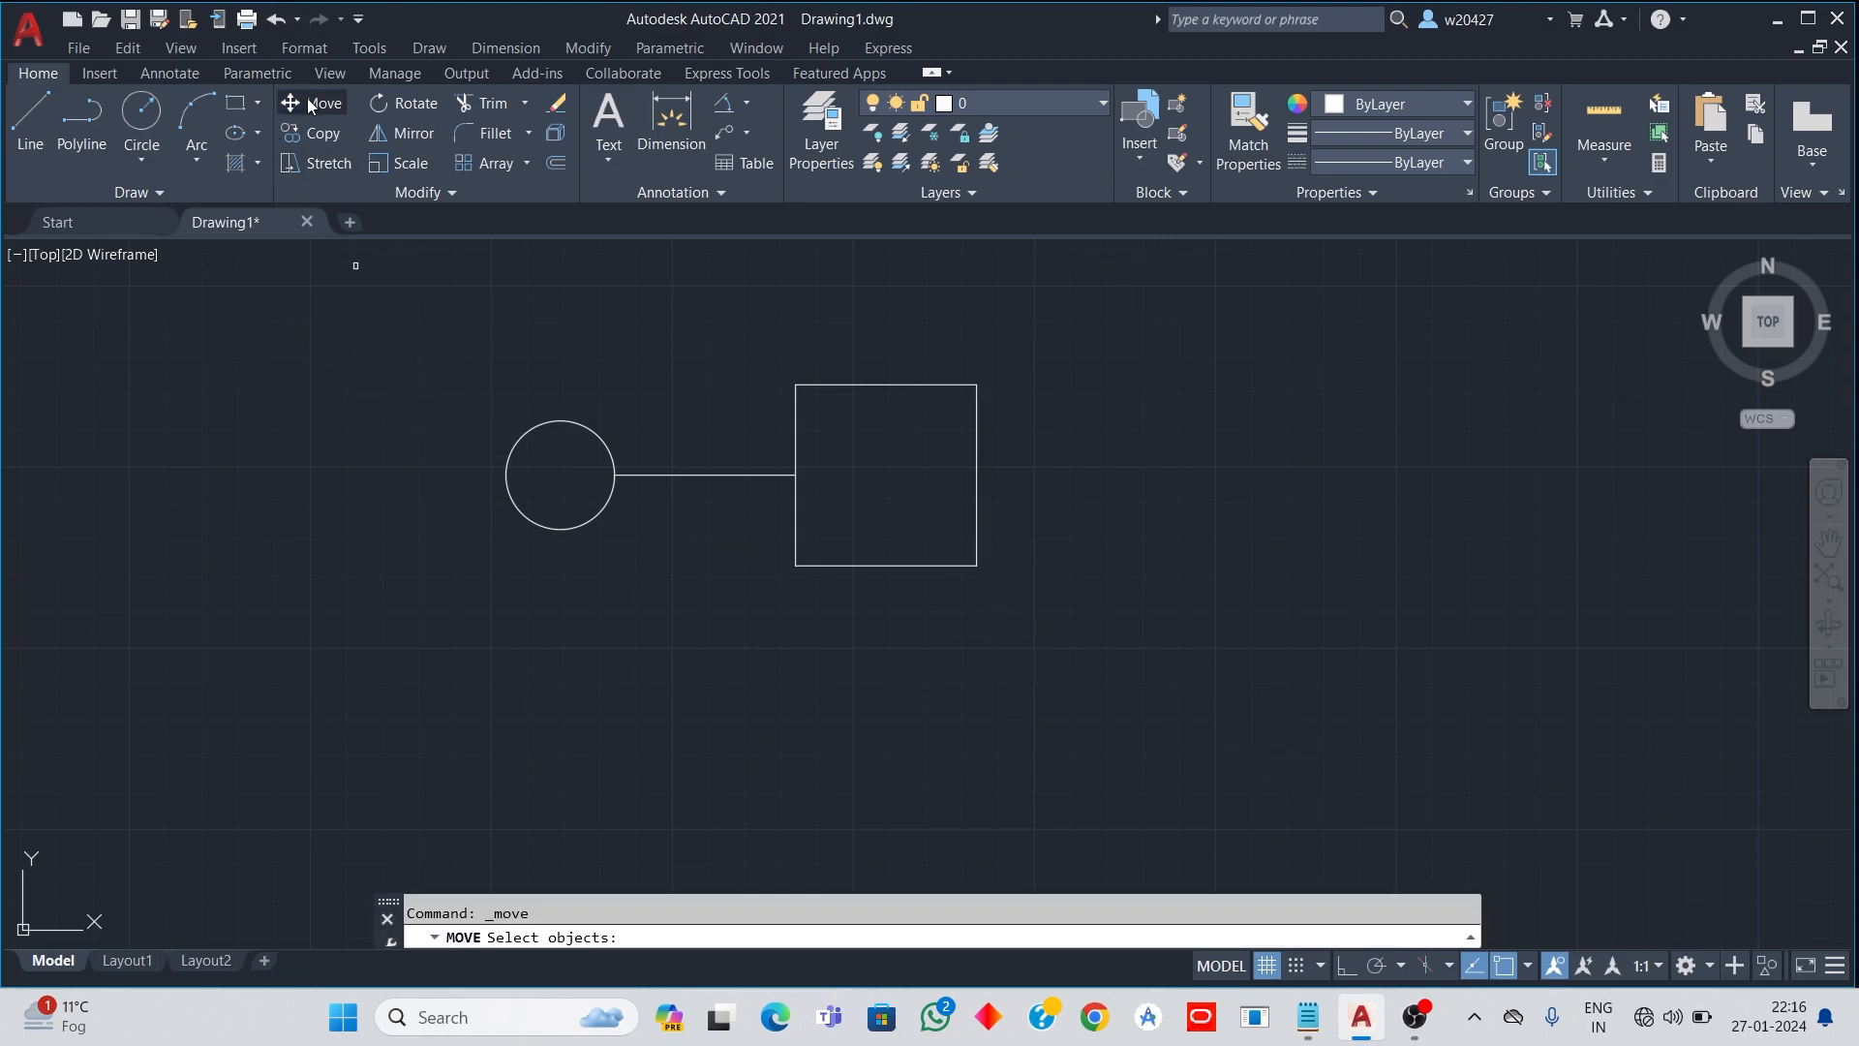
click(376, 275)
click(1204, 734)
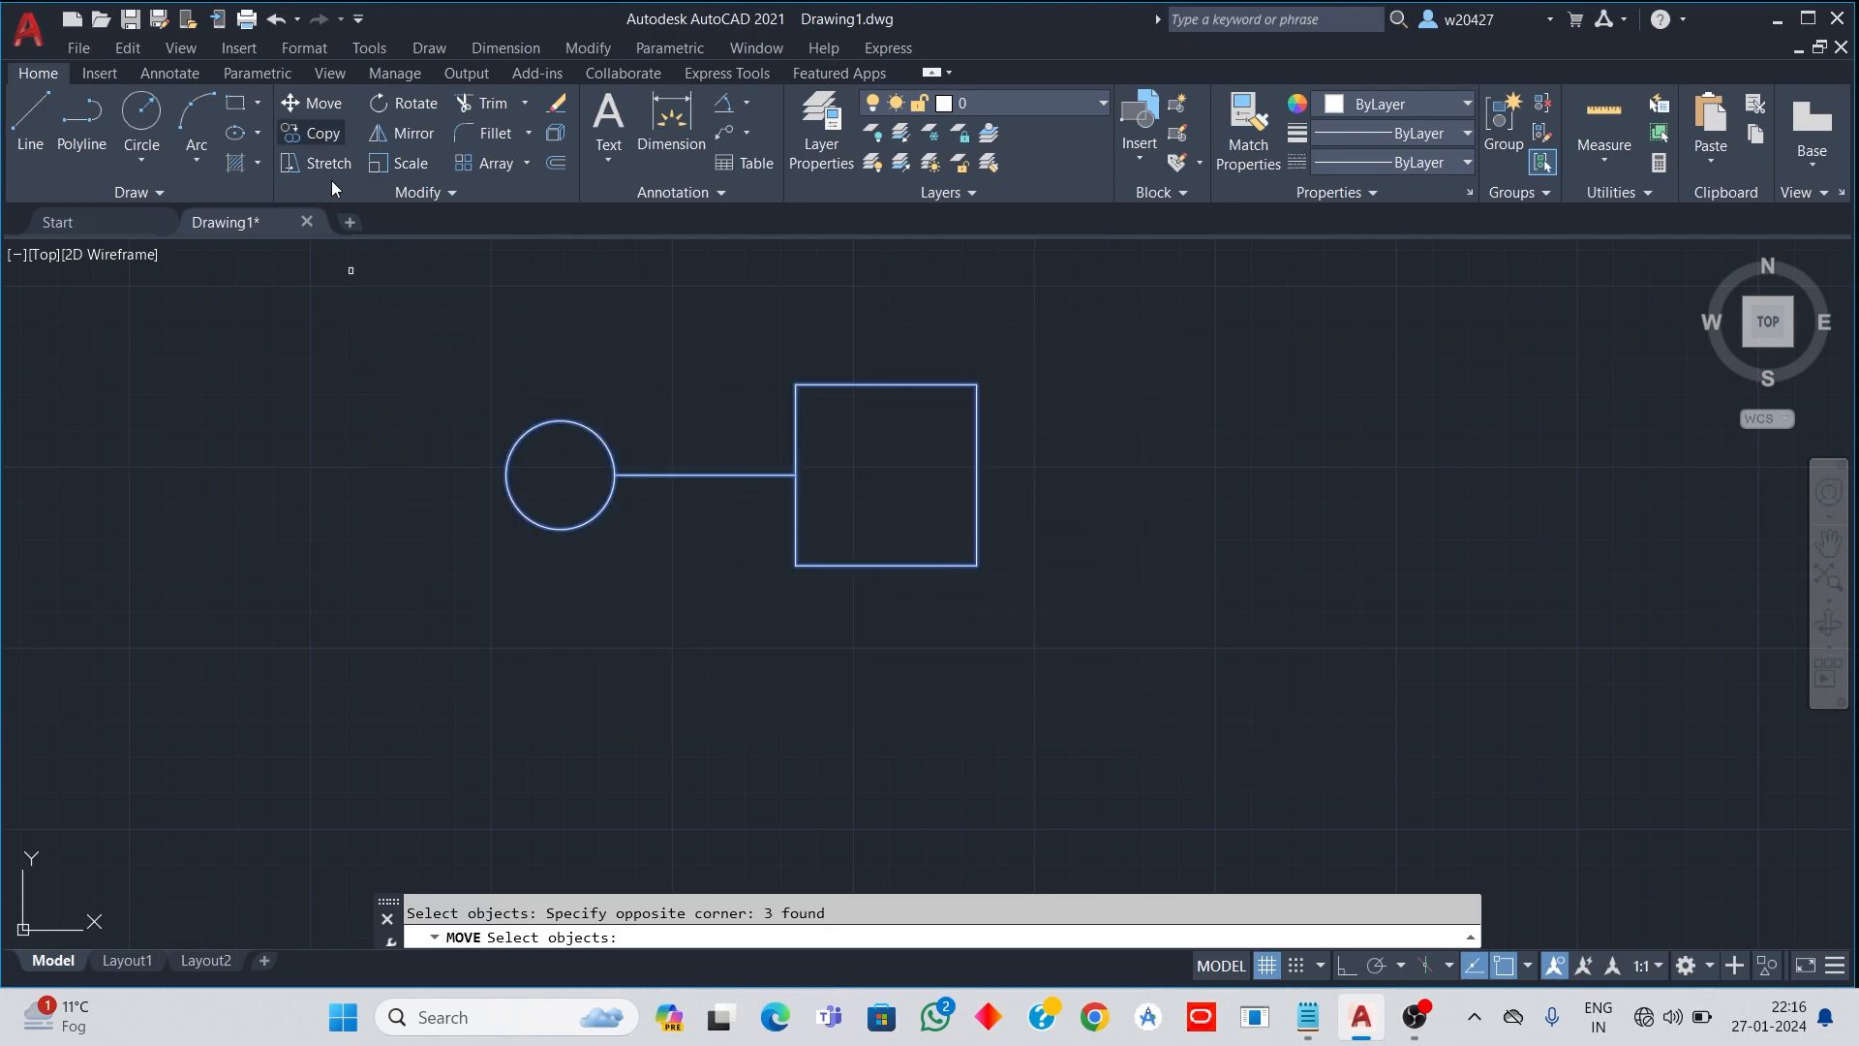
key(Return)
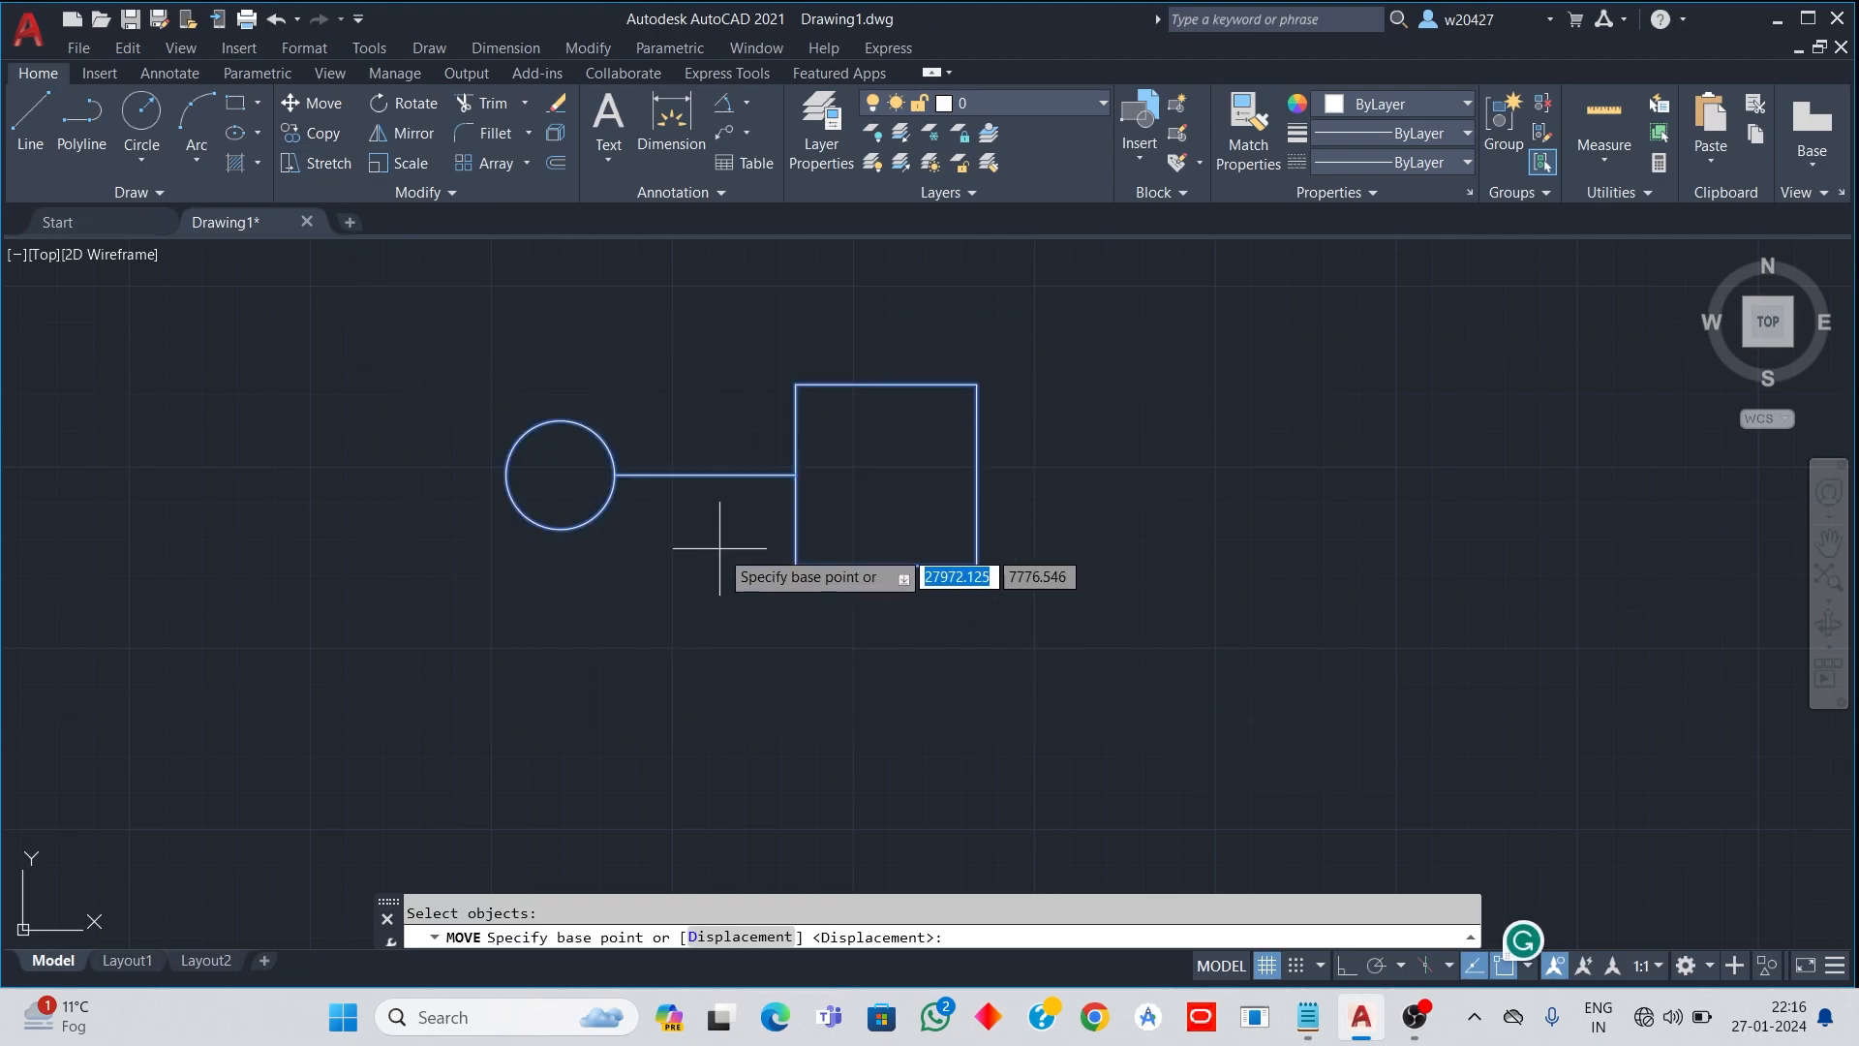
click(705, 474)
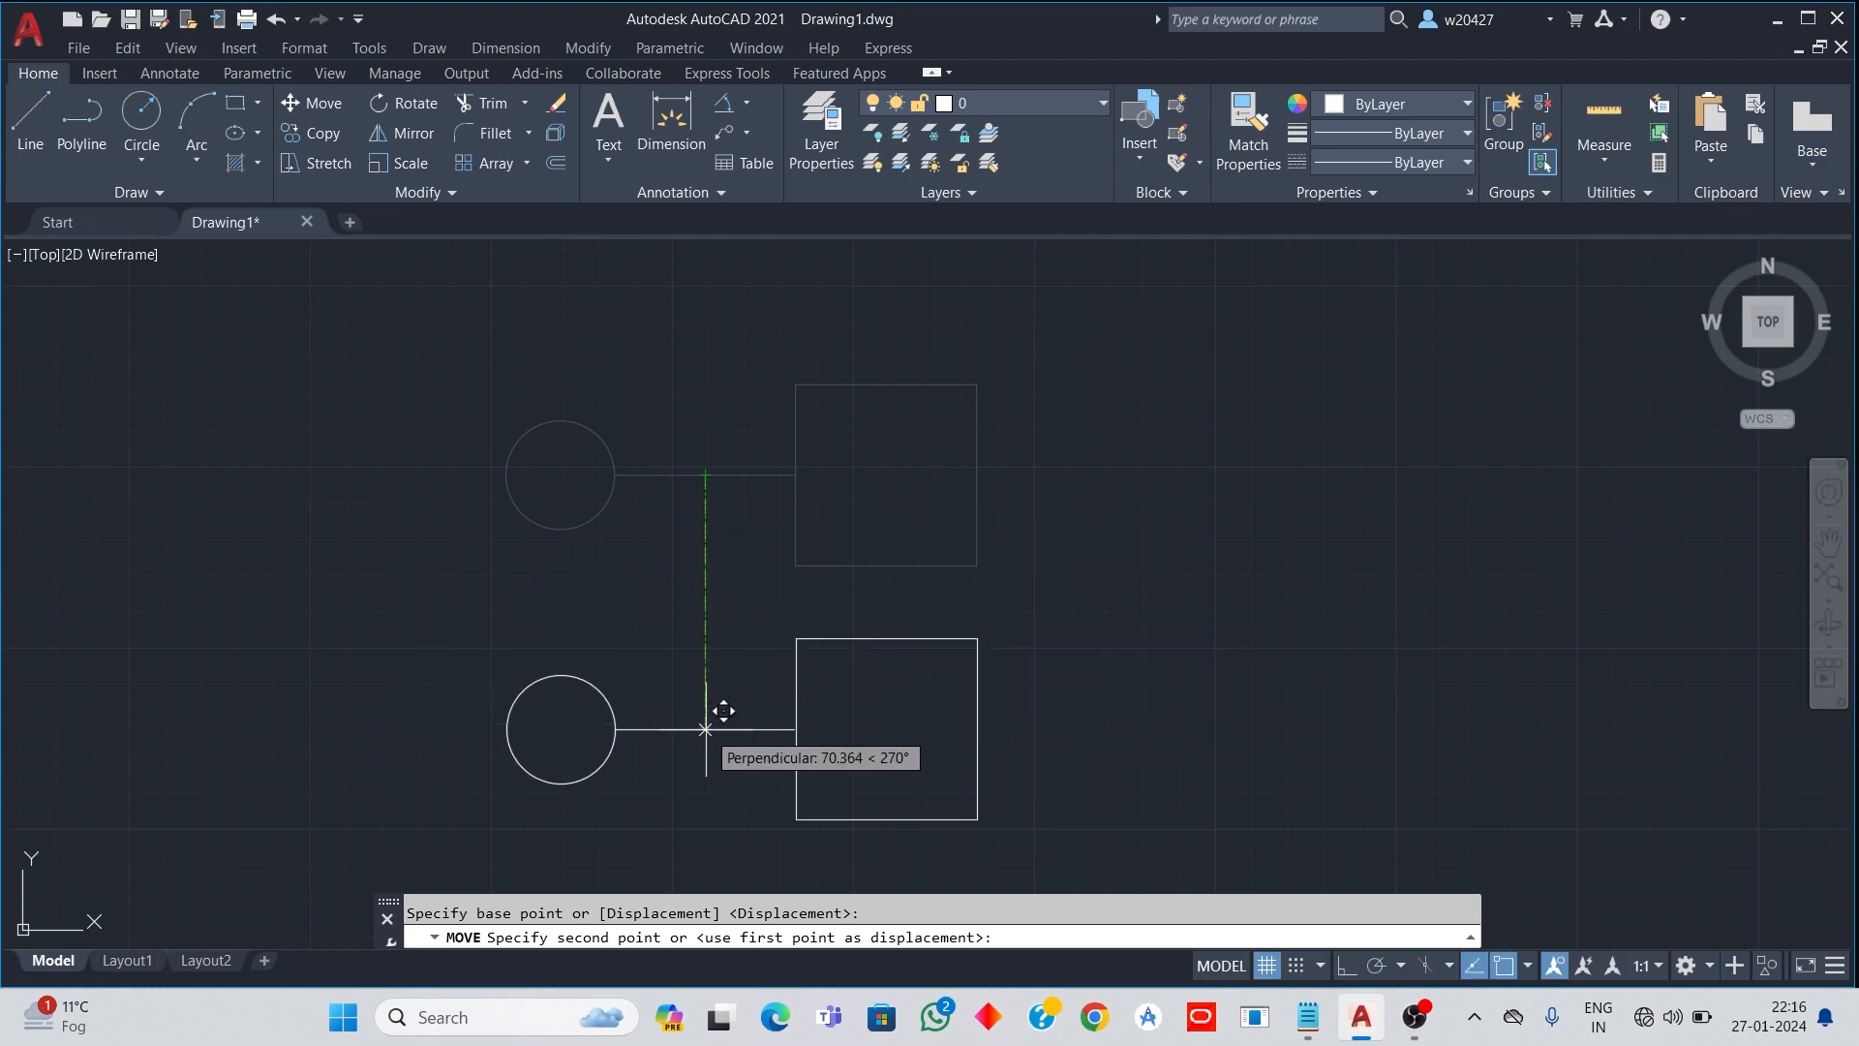
text(50)
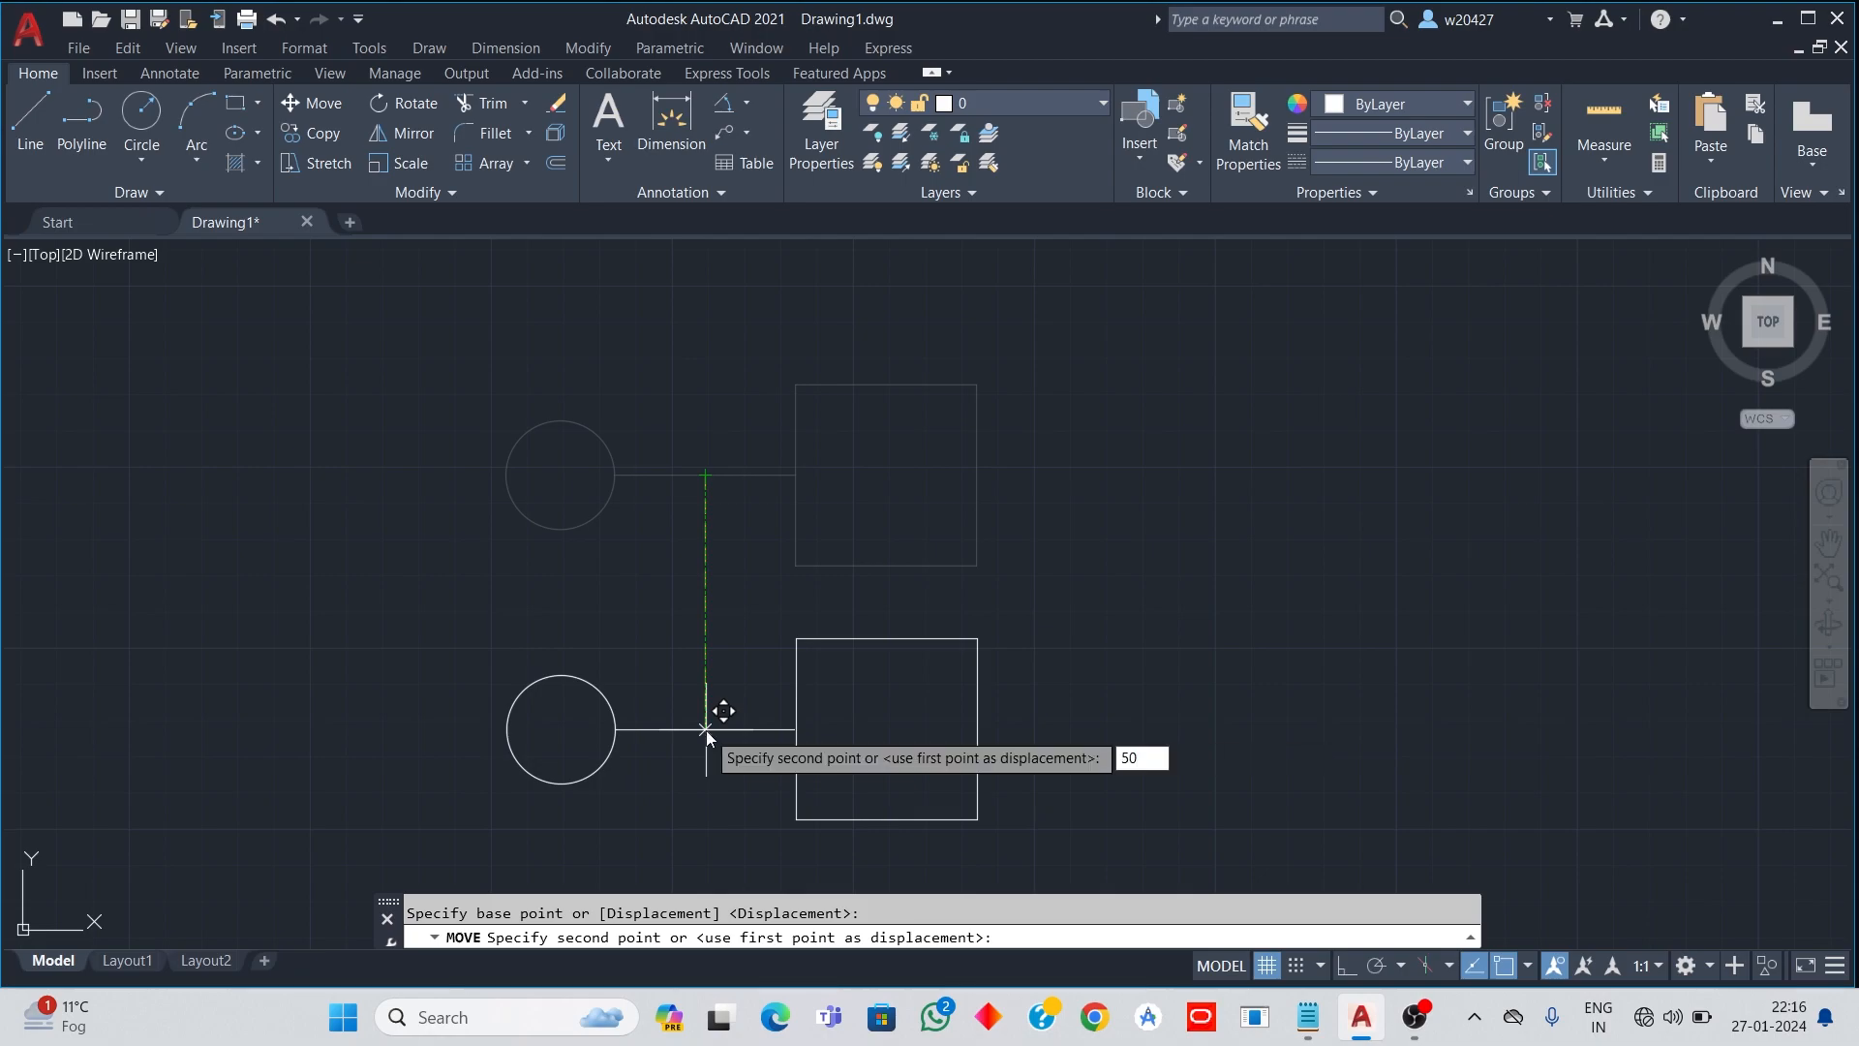
key(Return)
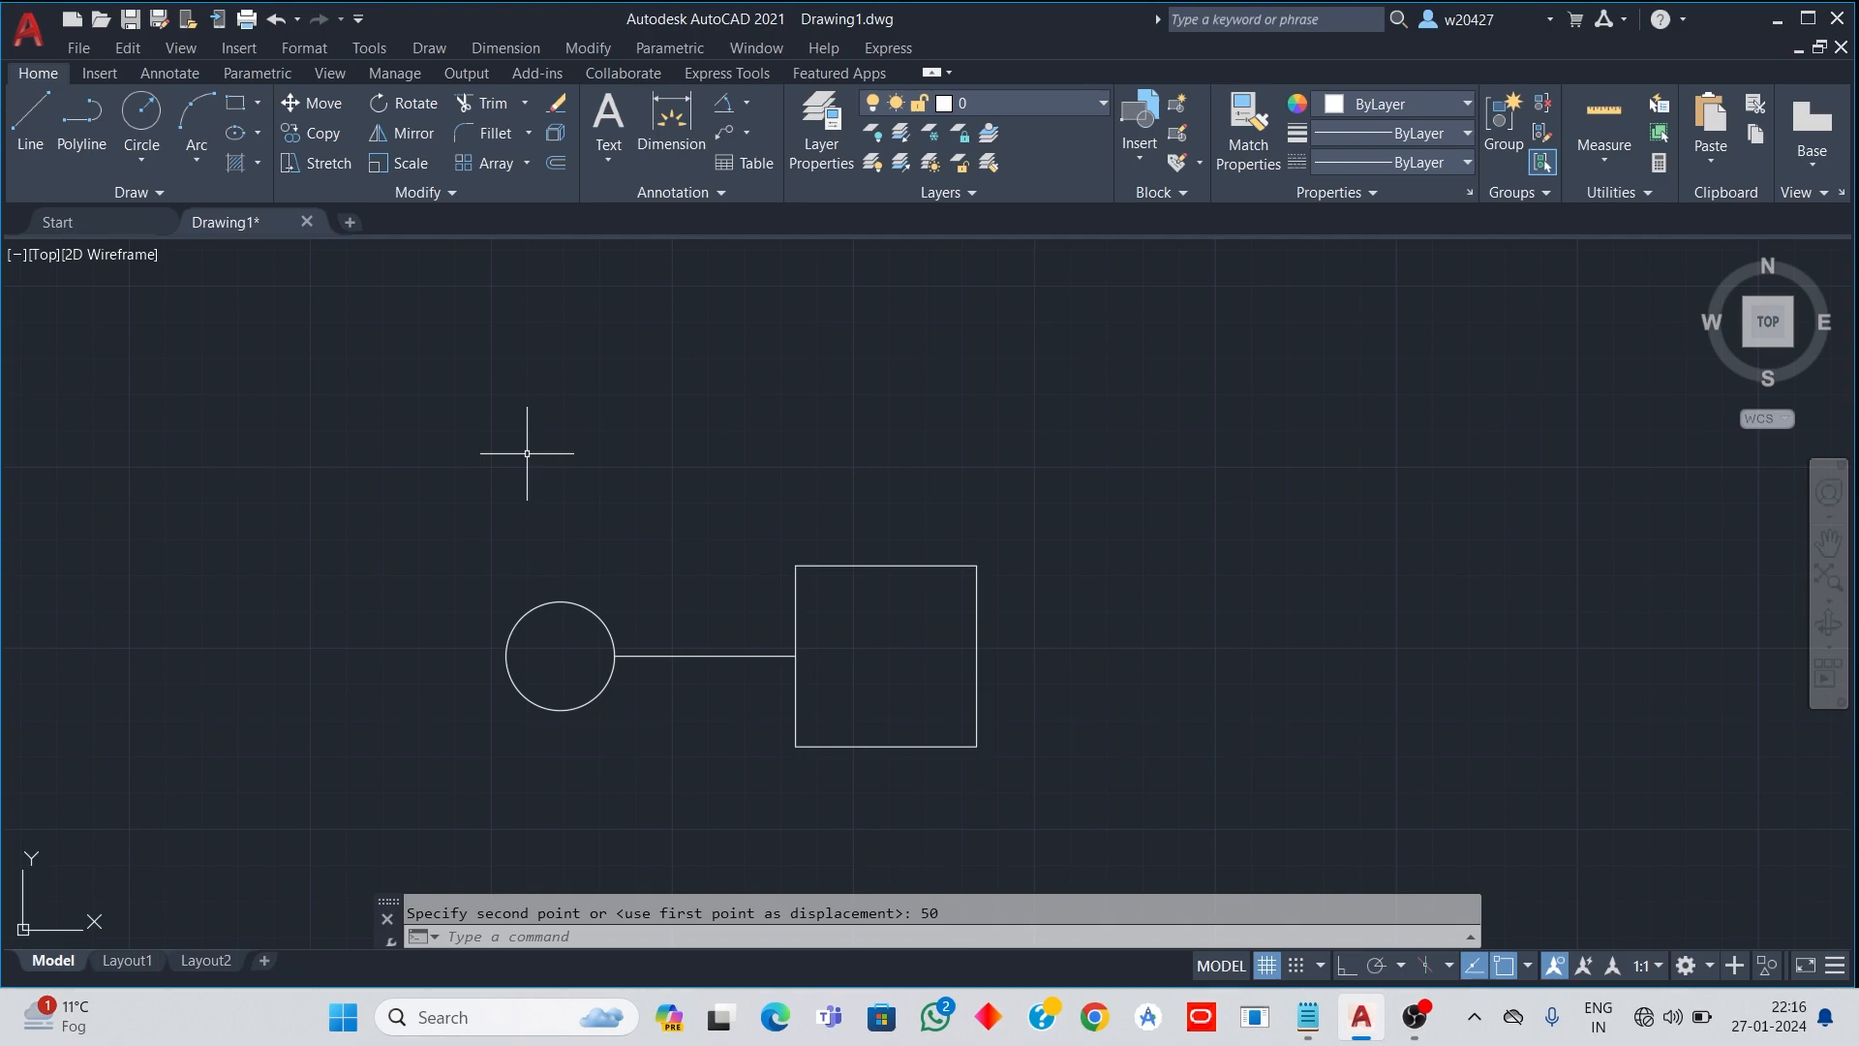
Step: Move the joined circle, line and square about 49 units straight up, using the line's midpoint as base point
text(m)
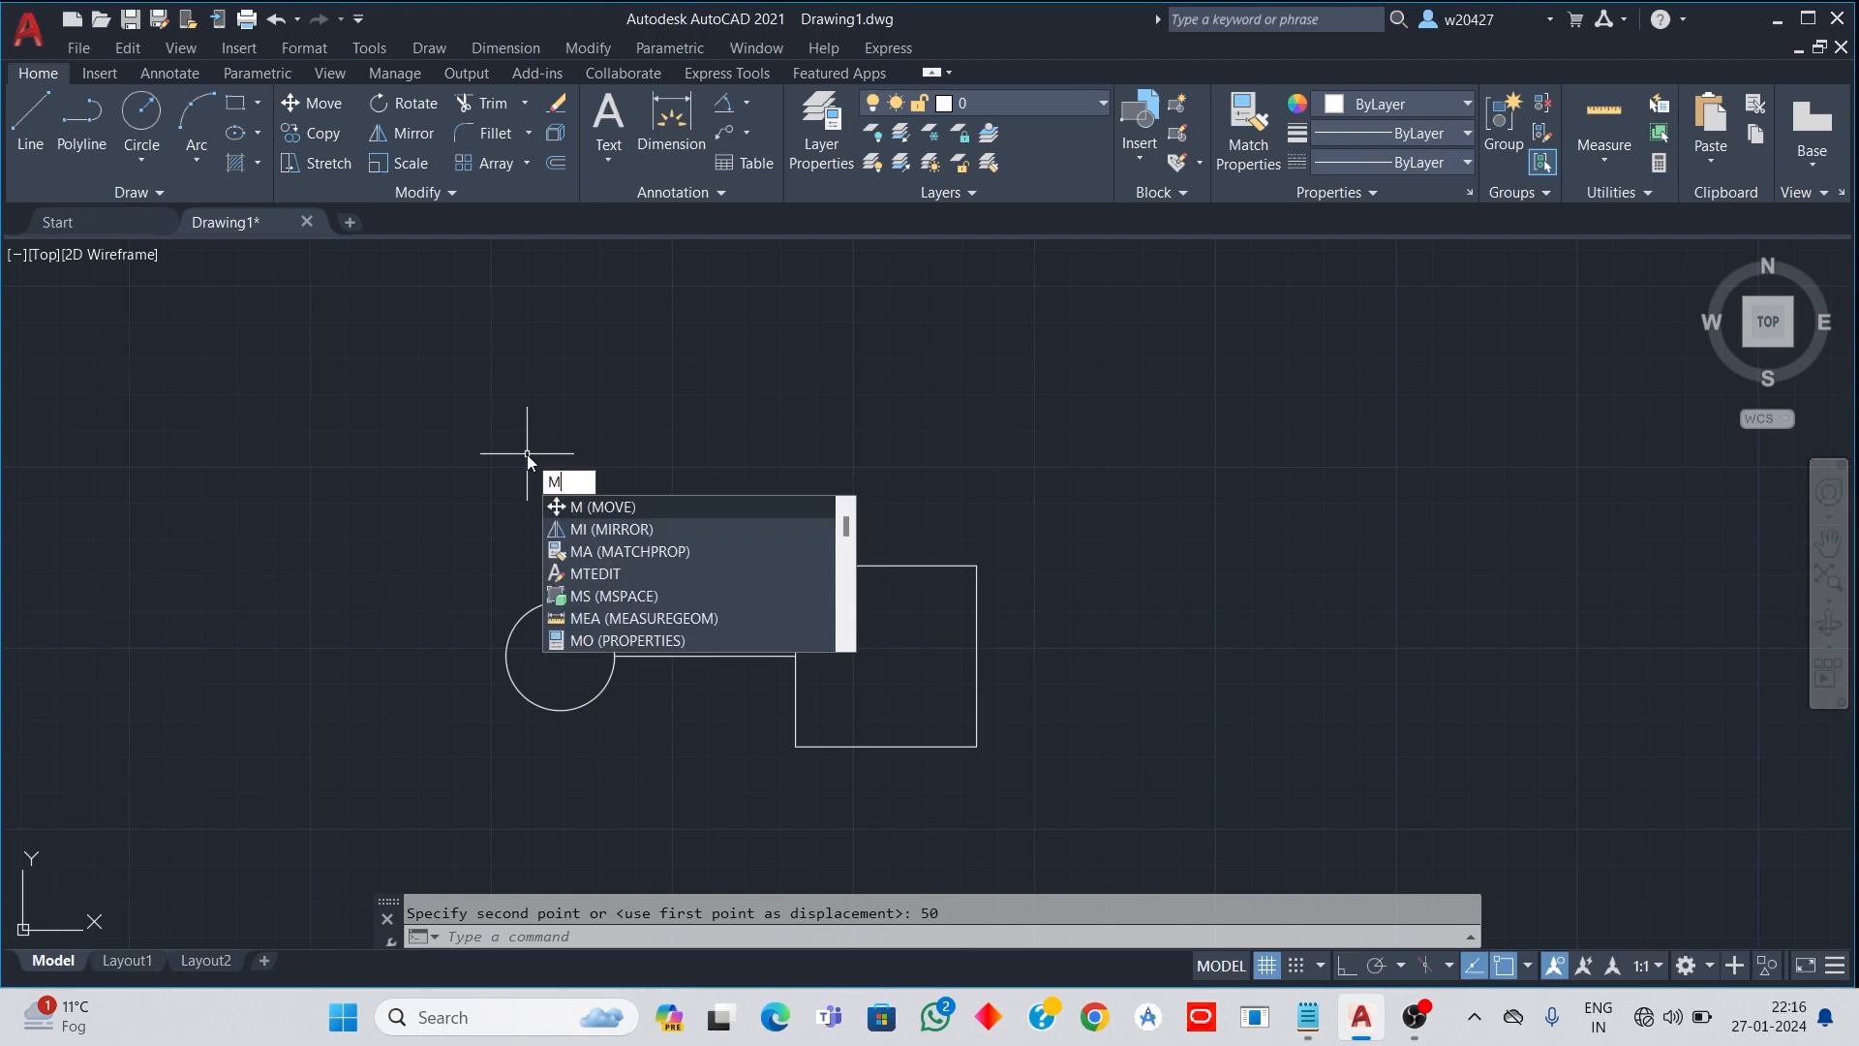
key(Return)
click(452, 429)
click(1084, 841)
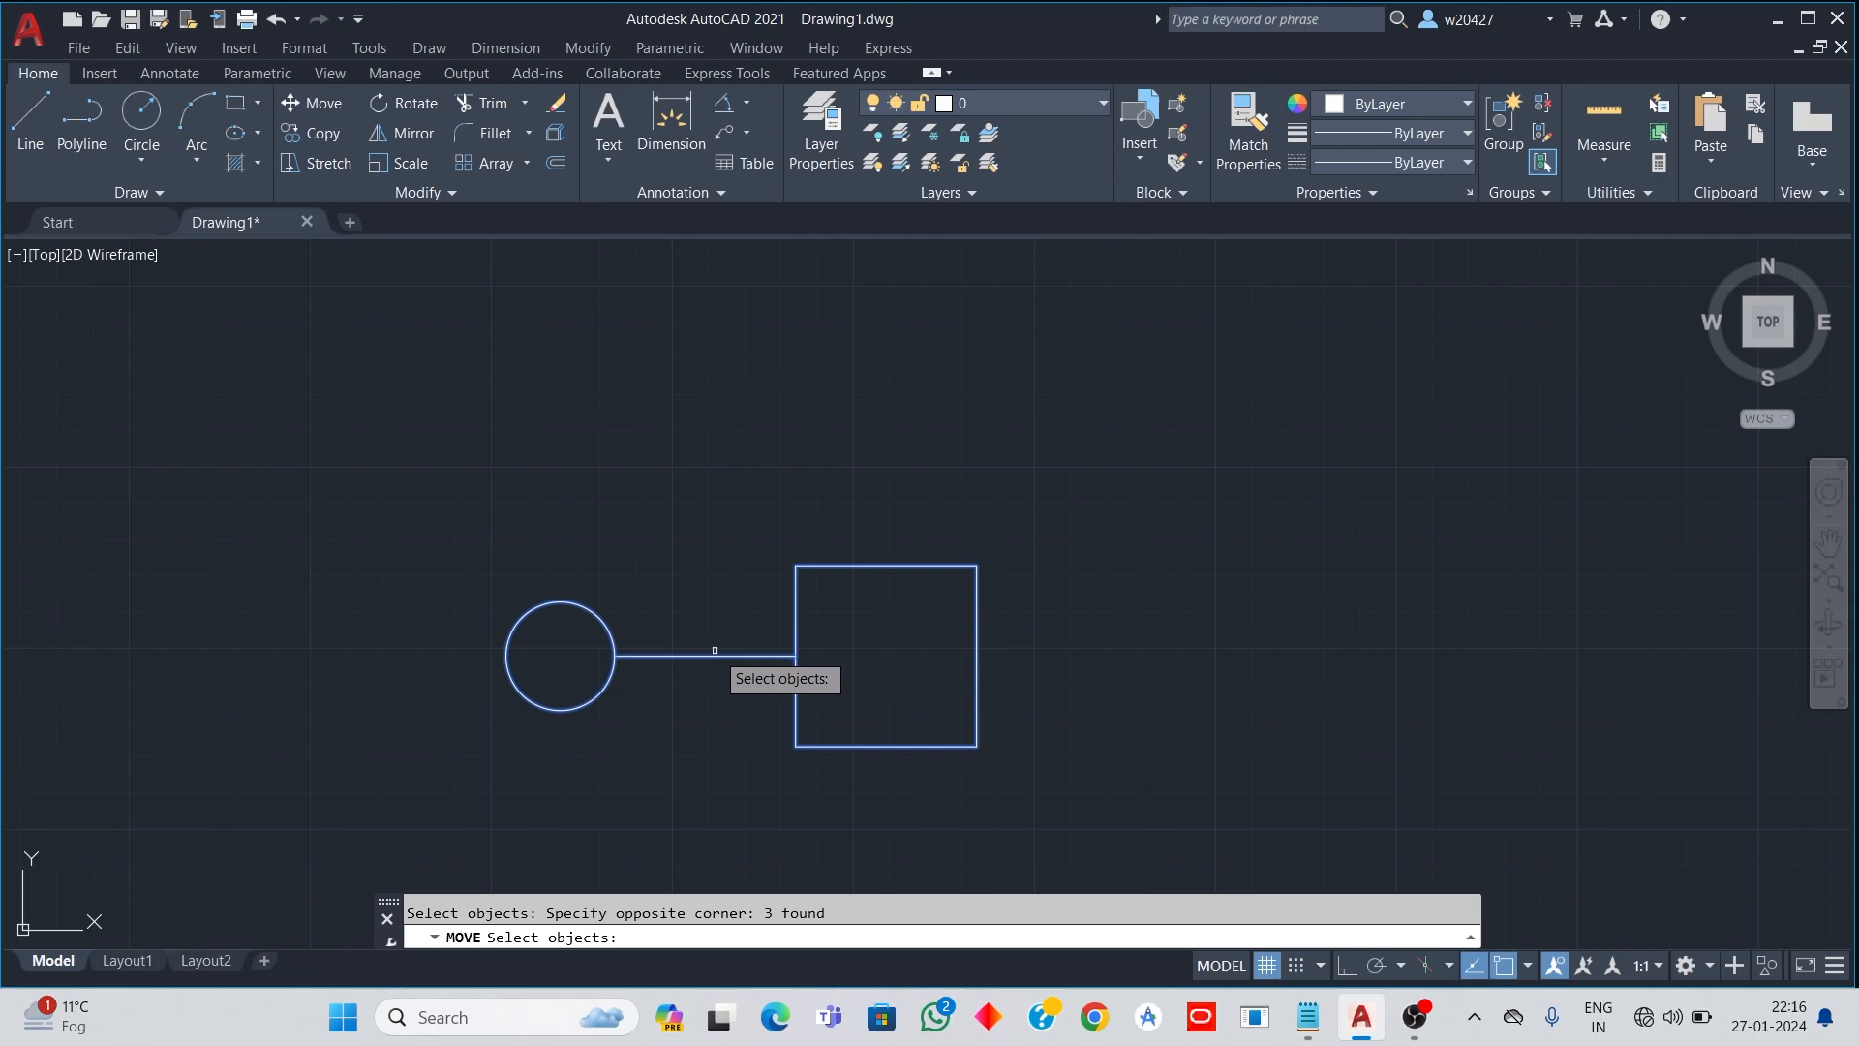
key(Return)
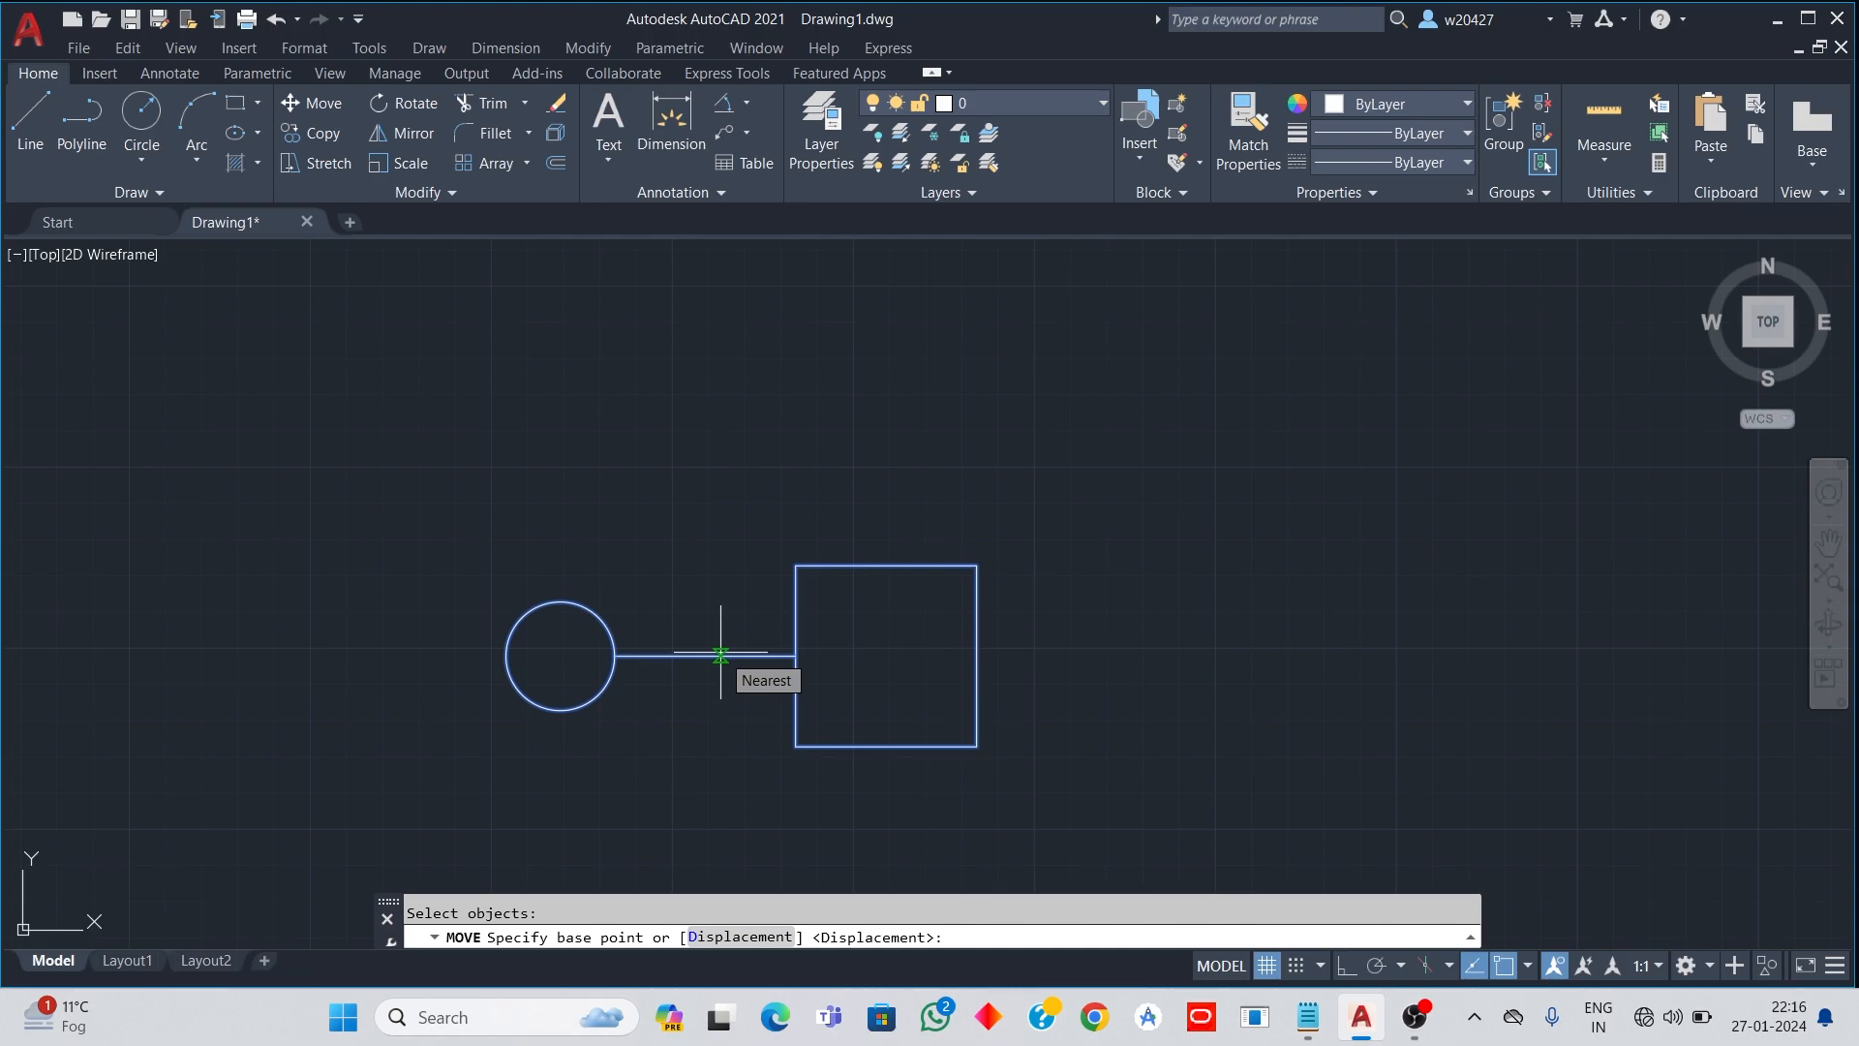
text(C)
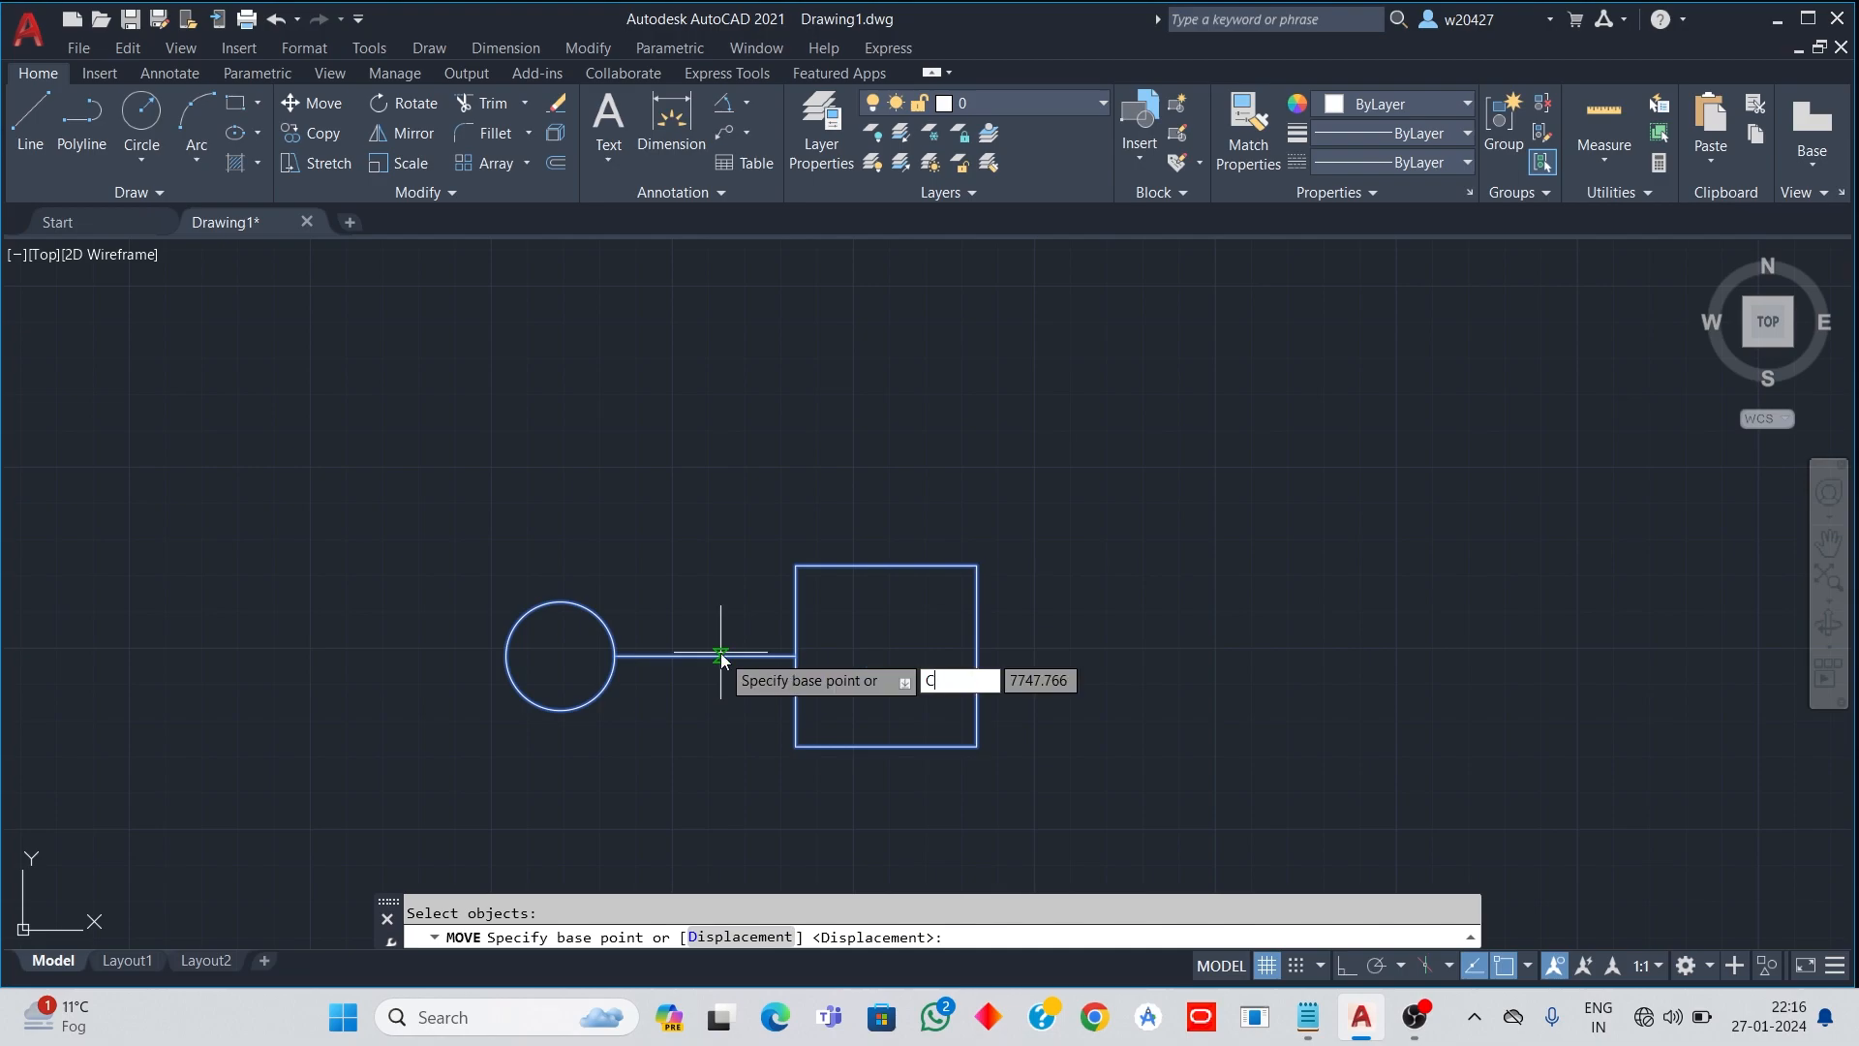
key(Return)
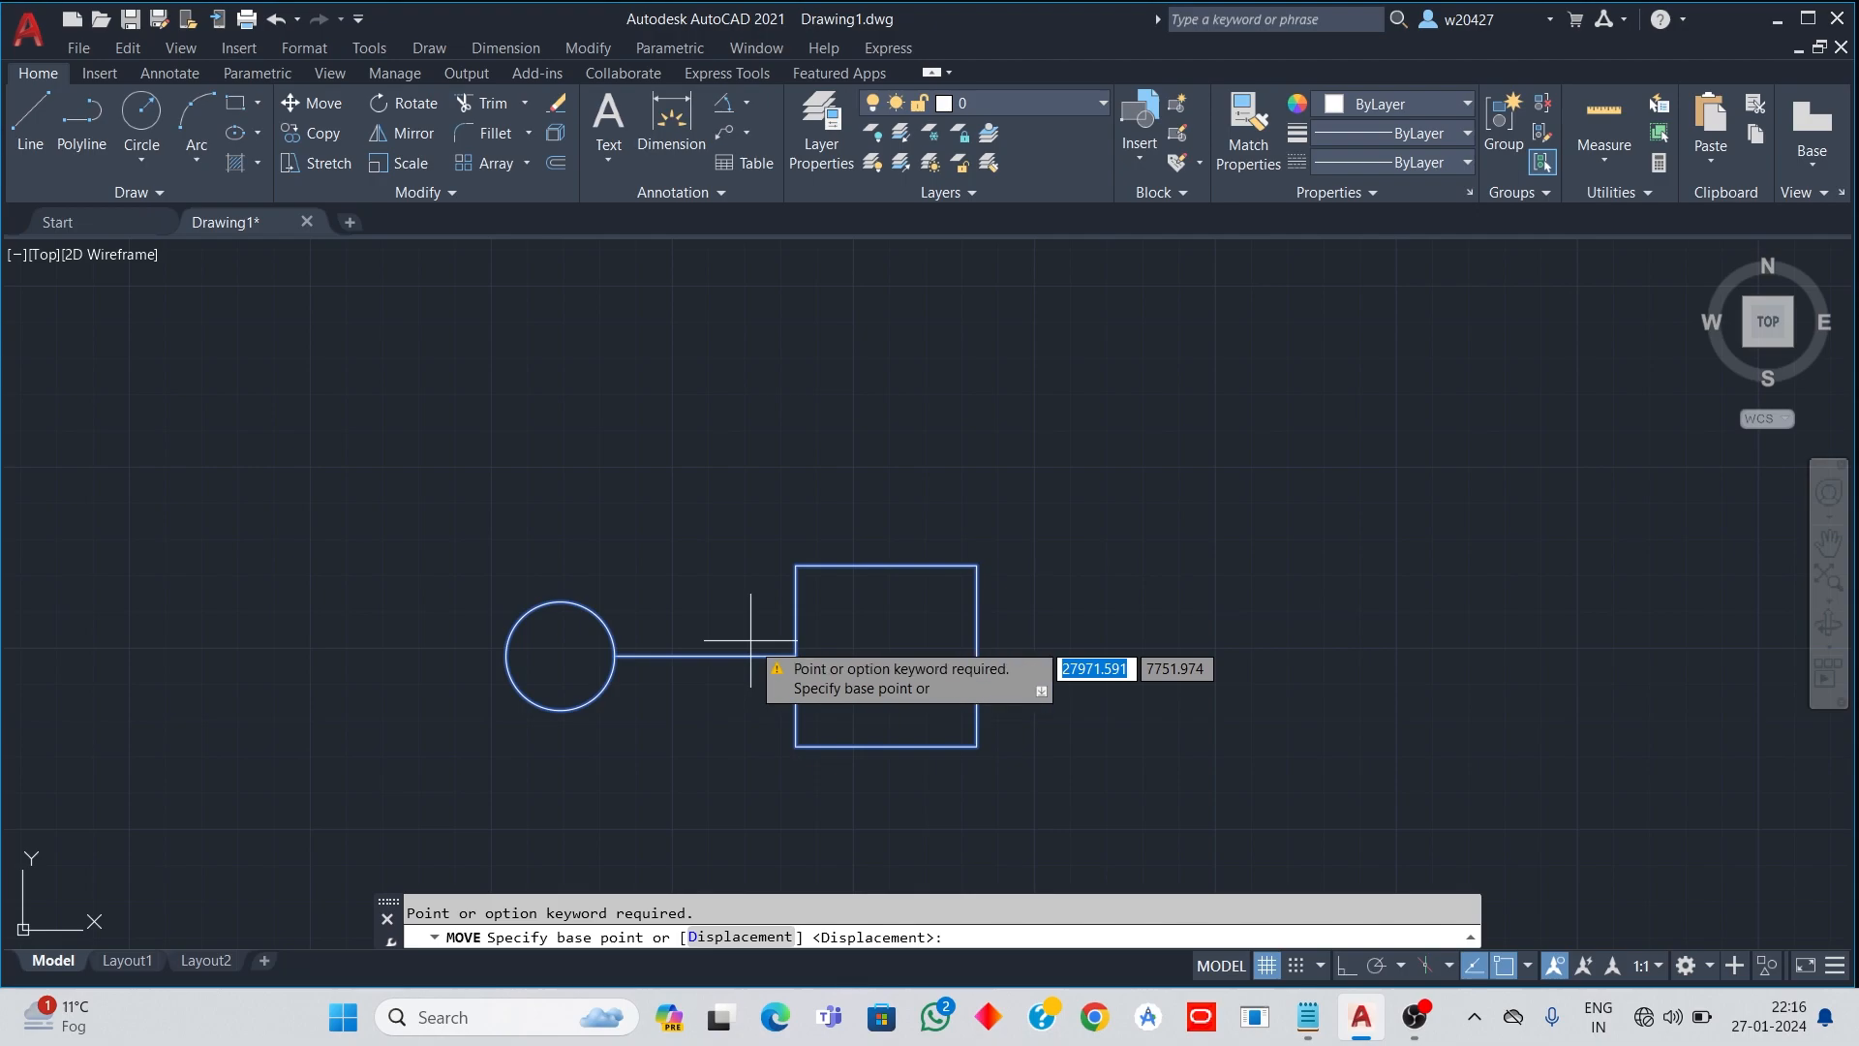
click(705, 656)
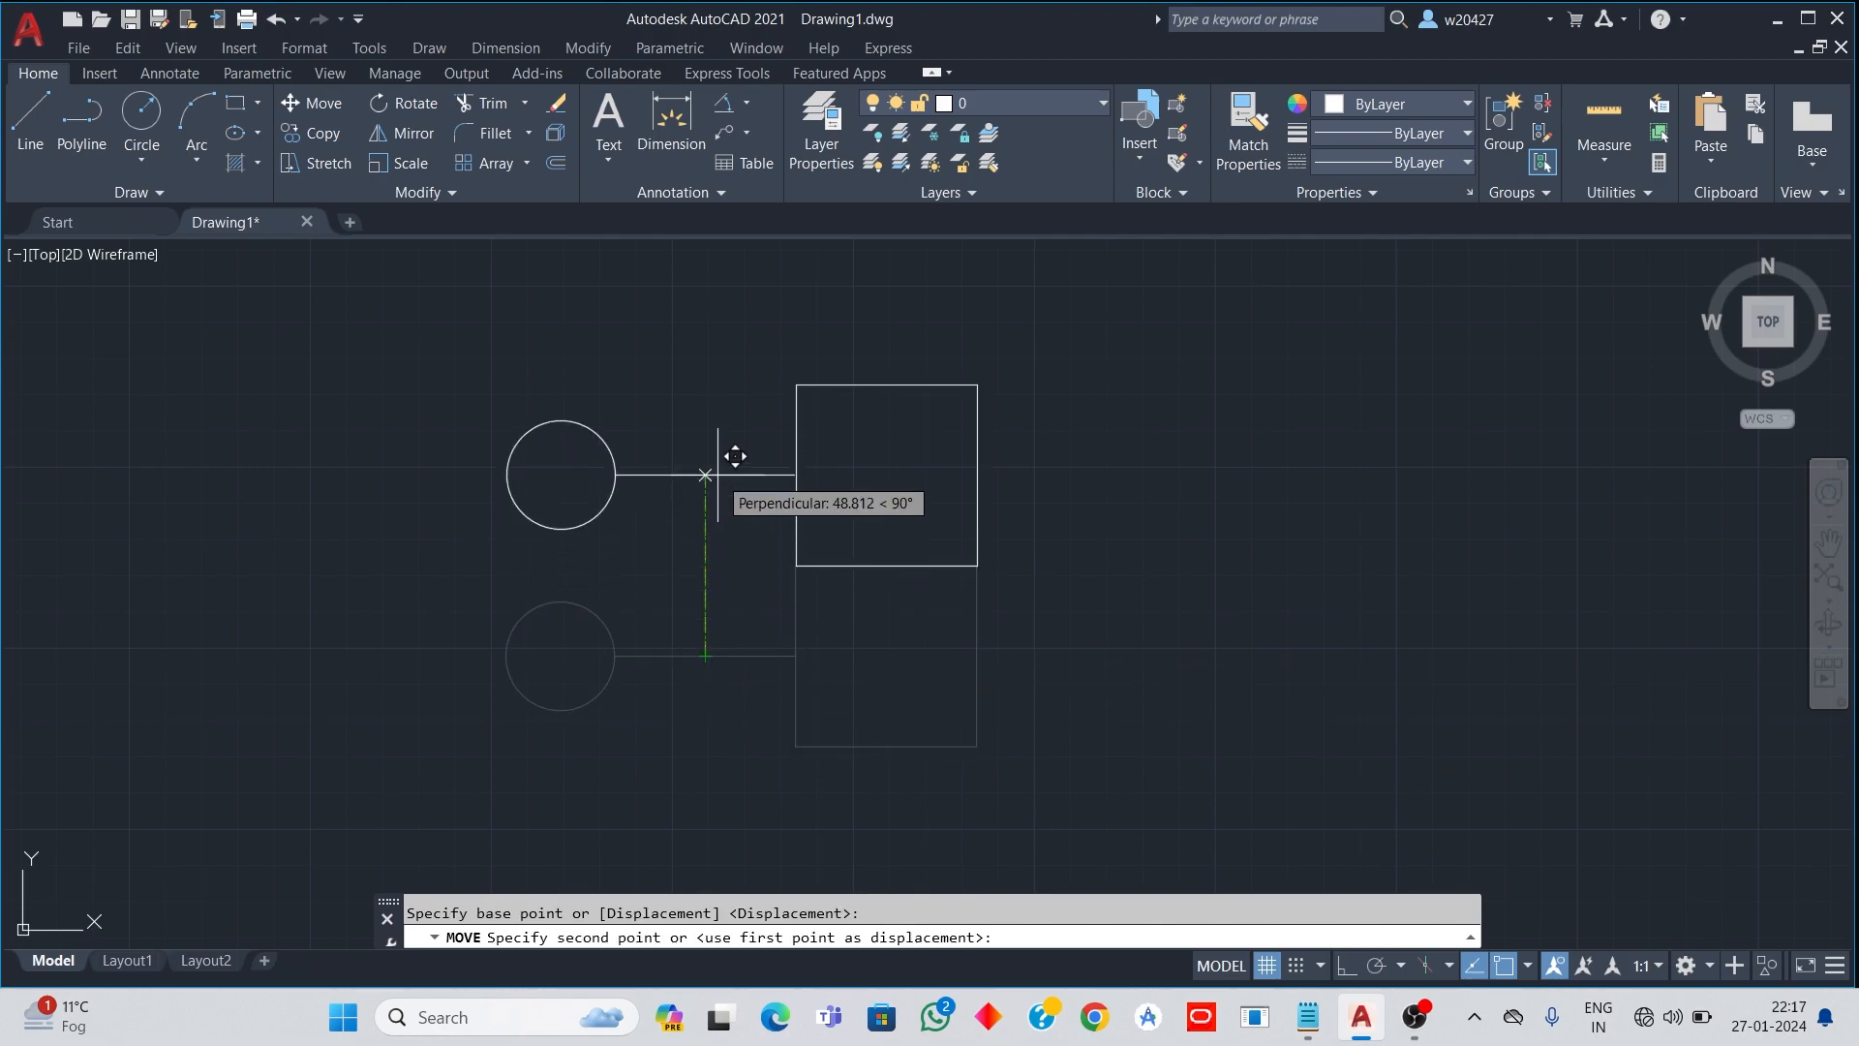
click(705, 476)
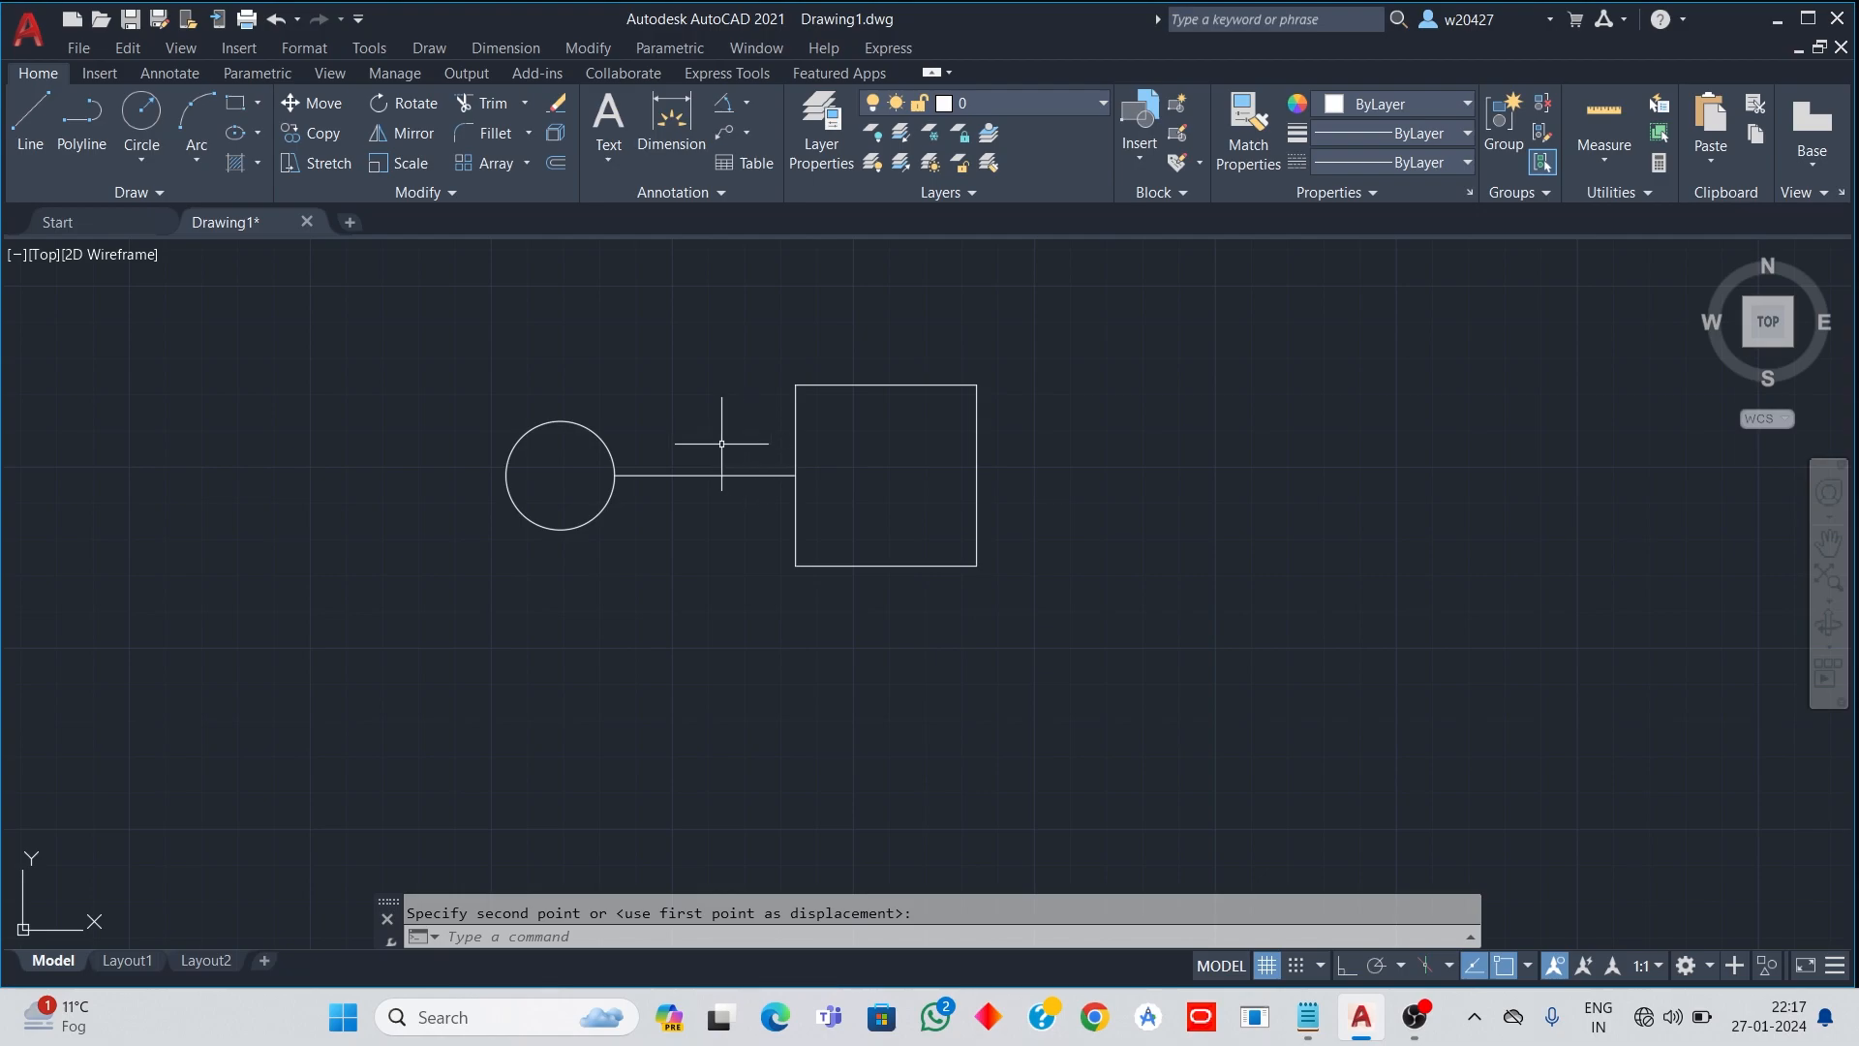
Step: View the wider drawing area with the other shapes and return to the joined circle, line and square
scroll(698, 431, down, 4)
scroll(630, 403, up, 4)
scroll(652, 407, up, 2)
scroll(652, 407, down, 6)
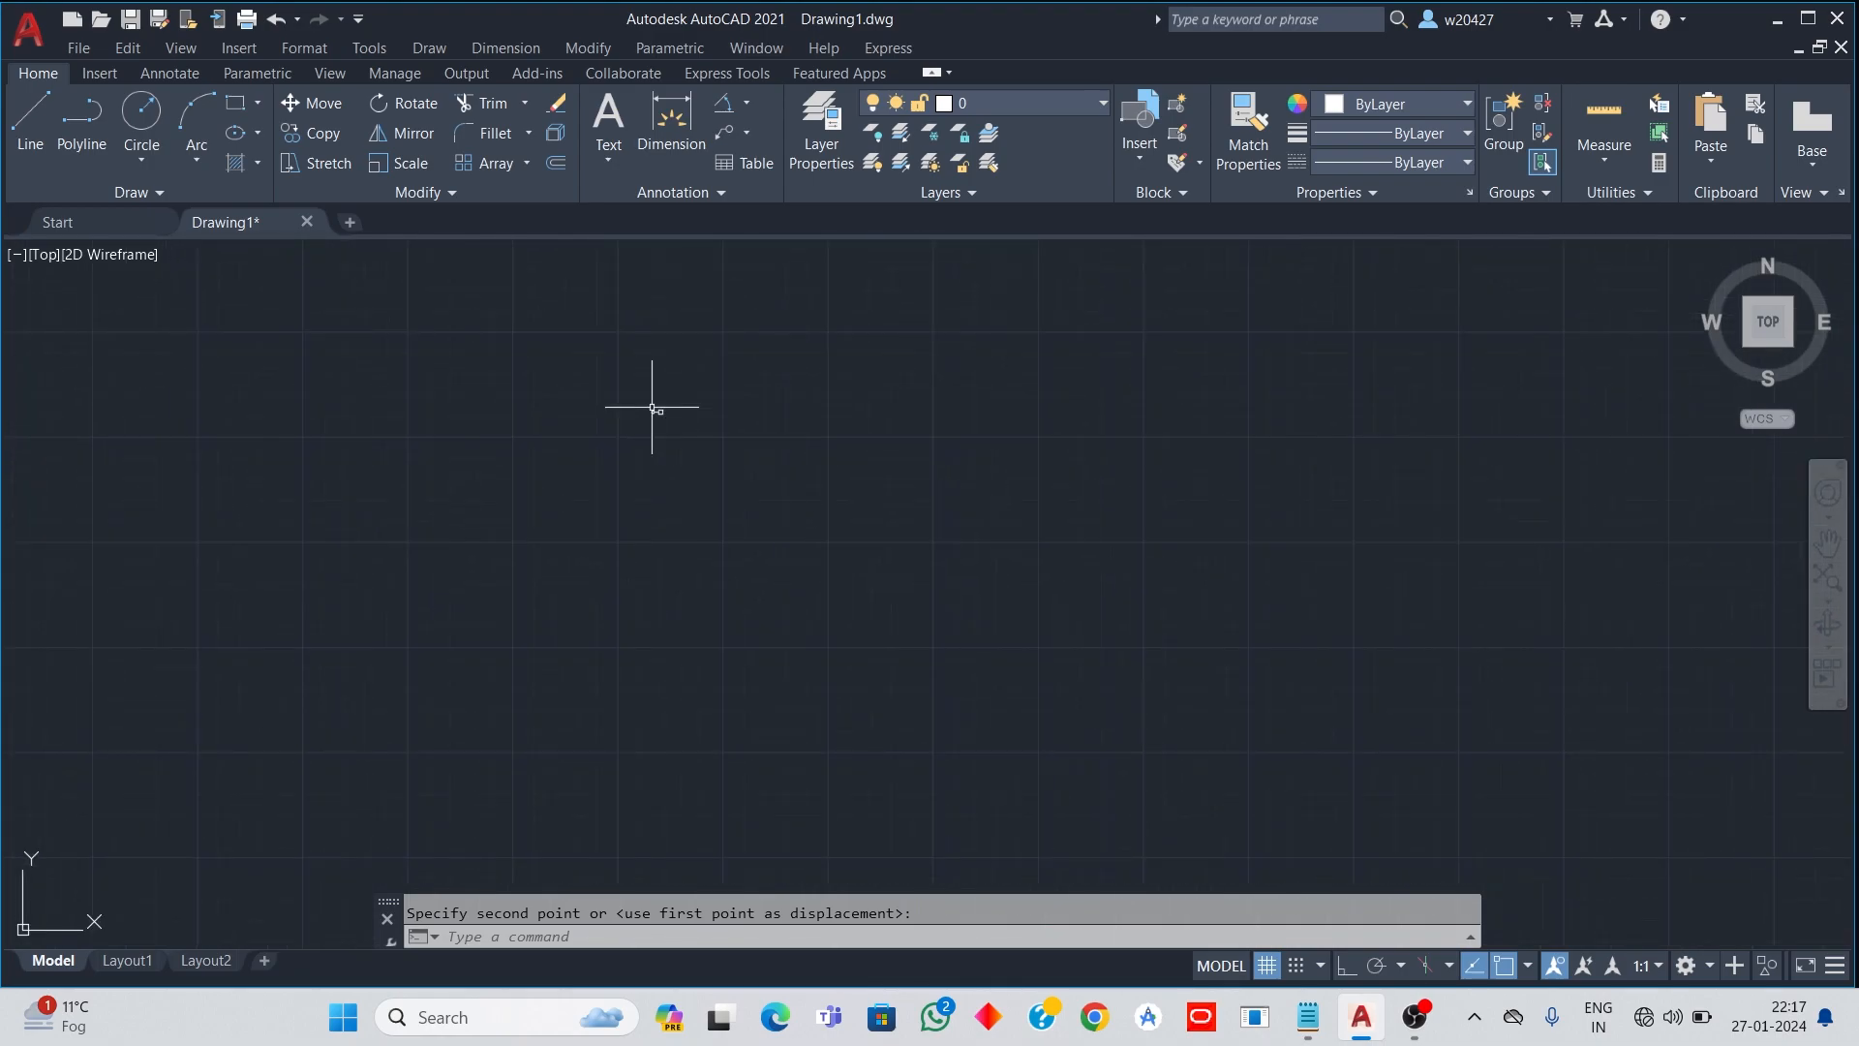
scroll(652, 407, up, 6)
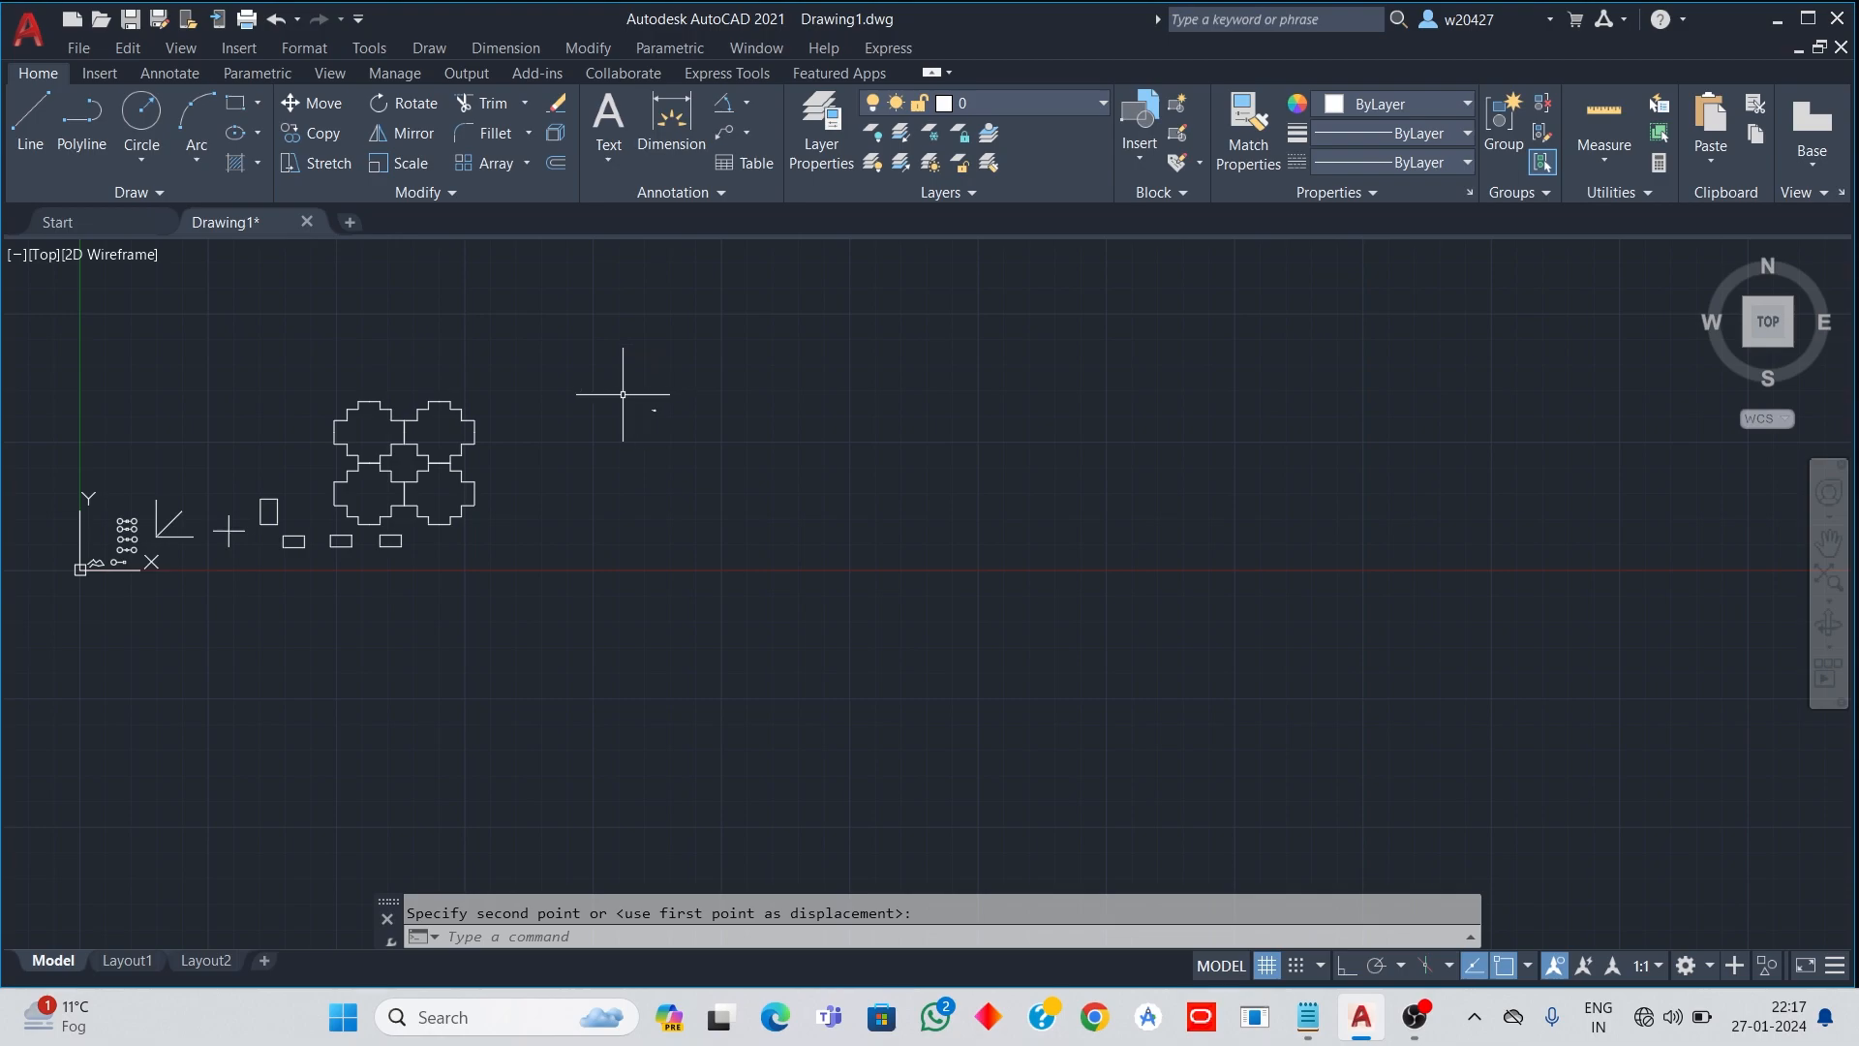
scroll(625, 393, up, 5)
scroll(827, 496, up, 8)
scroll(818, 553, down, 2)
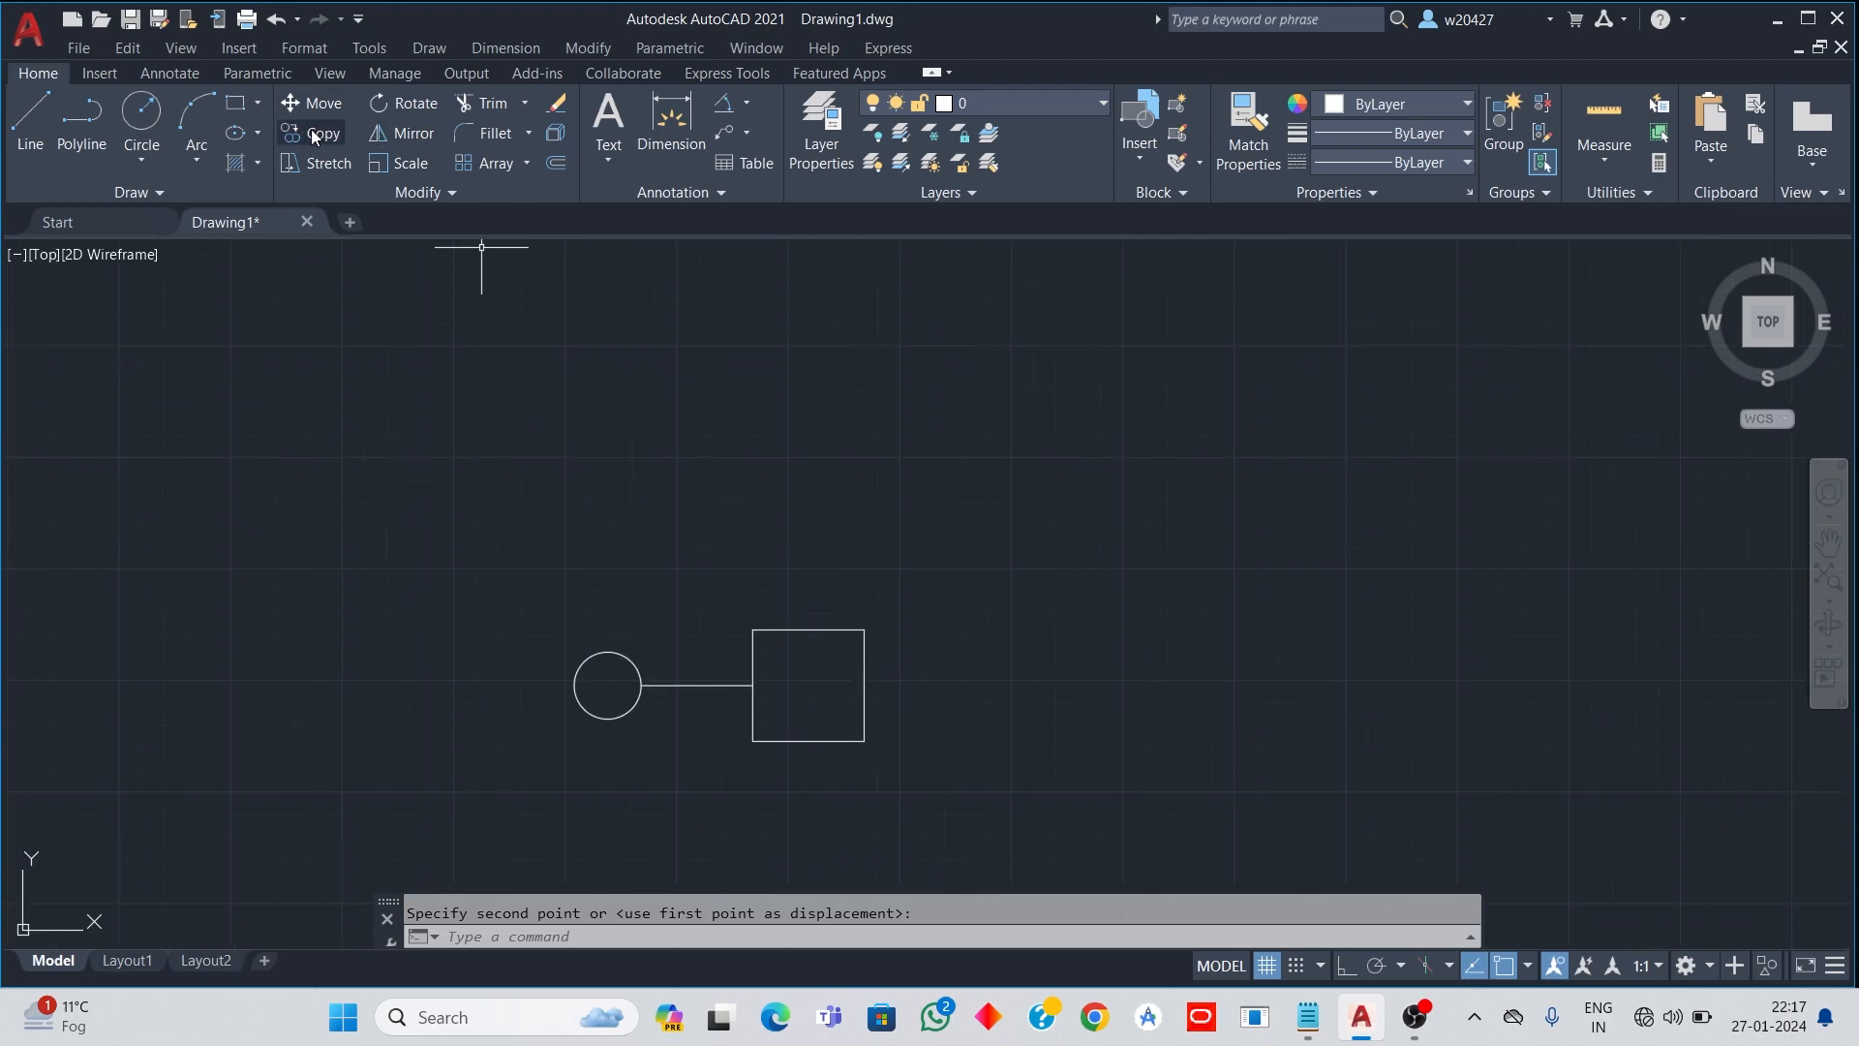
Step: Copy the joined figure by the square's lower-right corner to about 114 units directly above, and again to the right of that copy
click(595, 48)
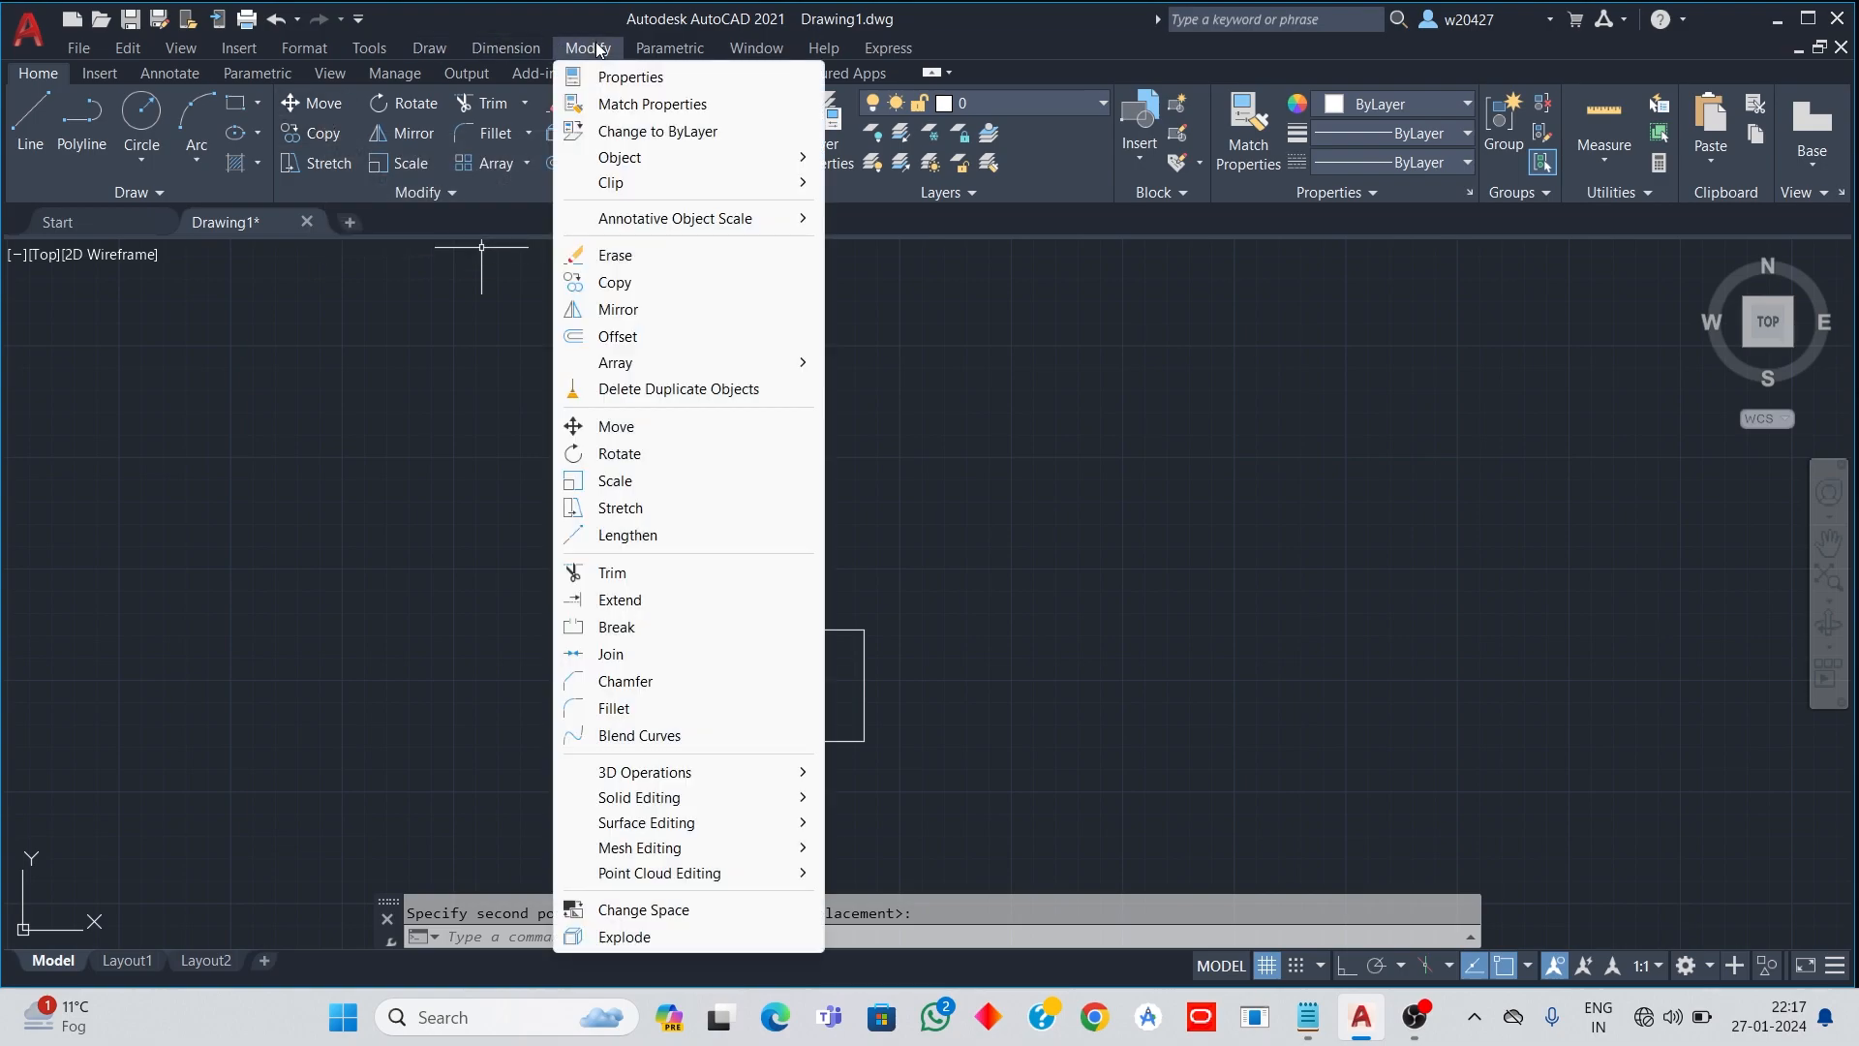
click(615, 282)
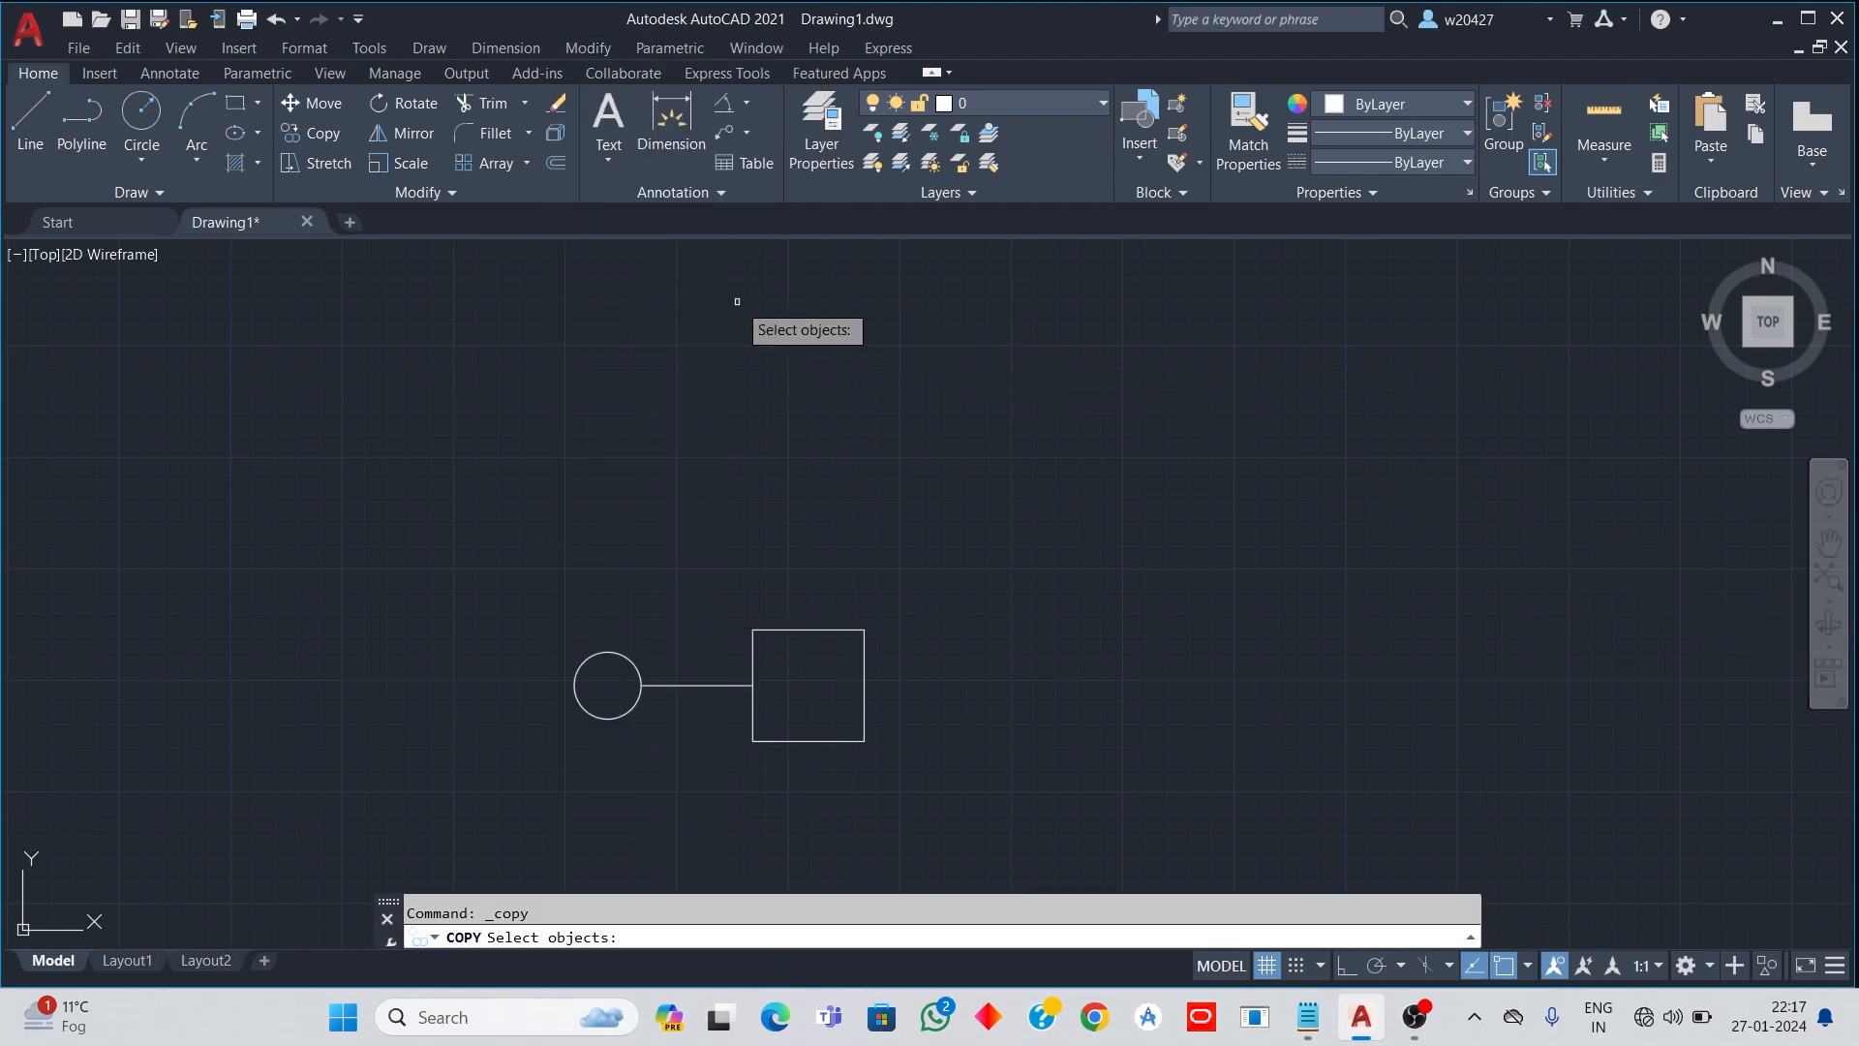
click(453, 441)
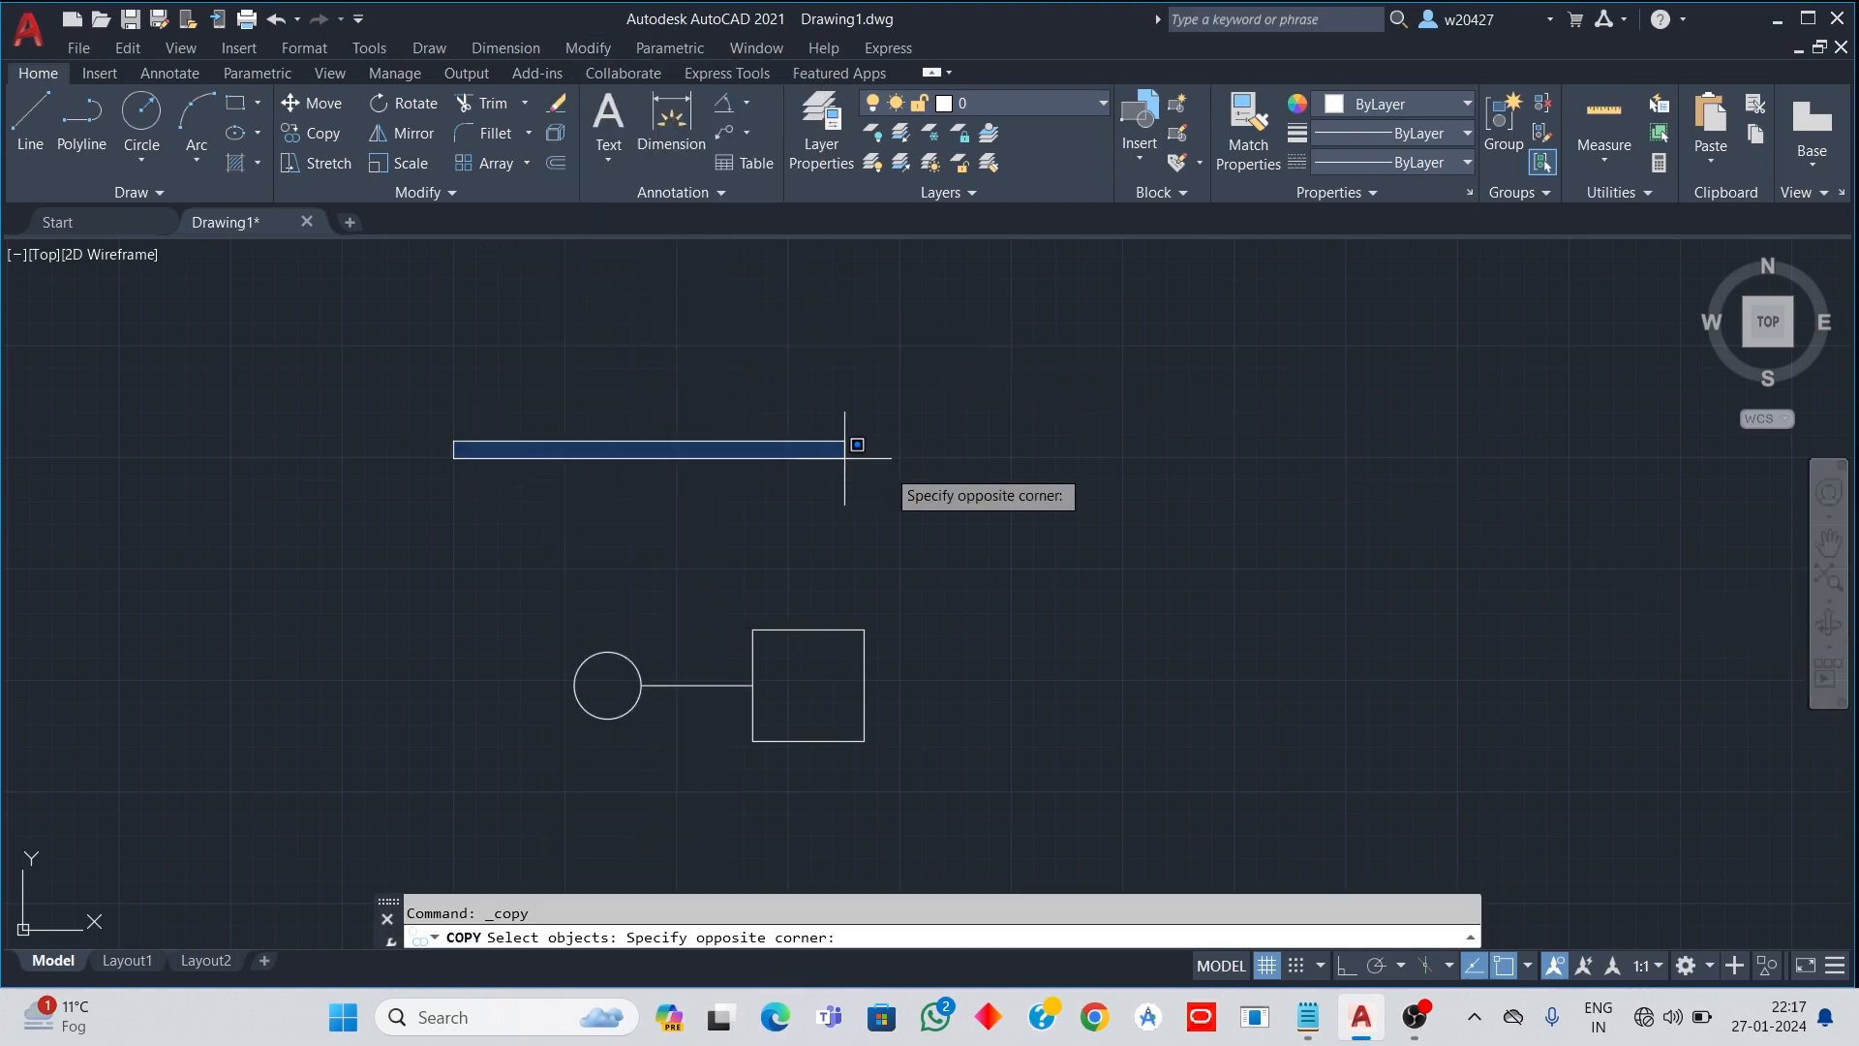
click(1076, 841)
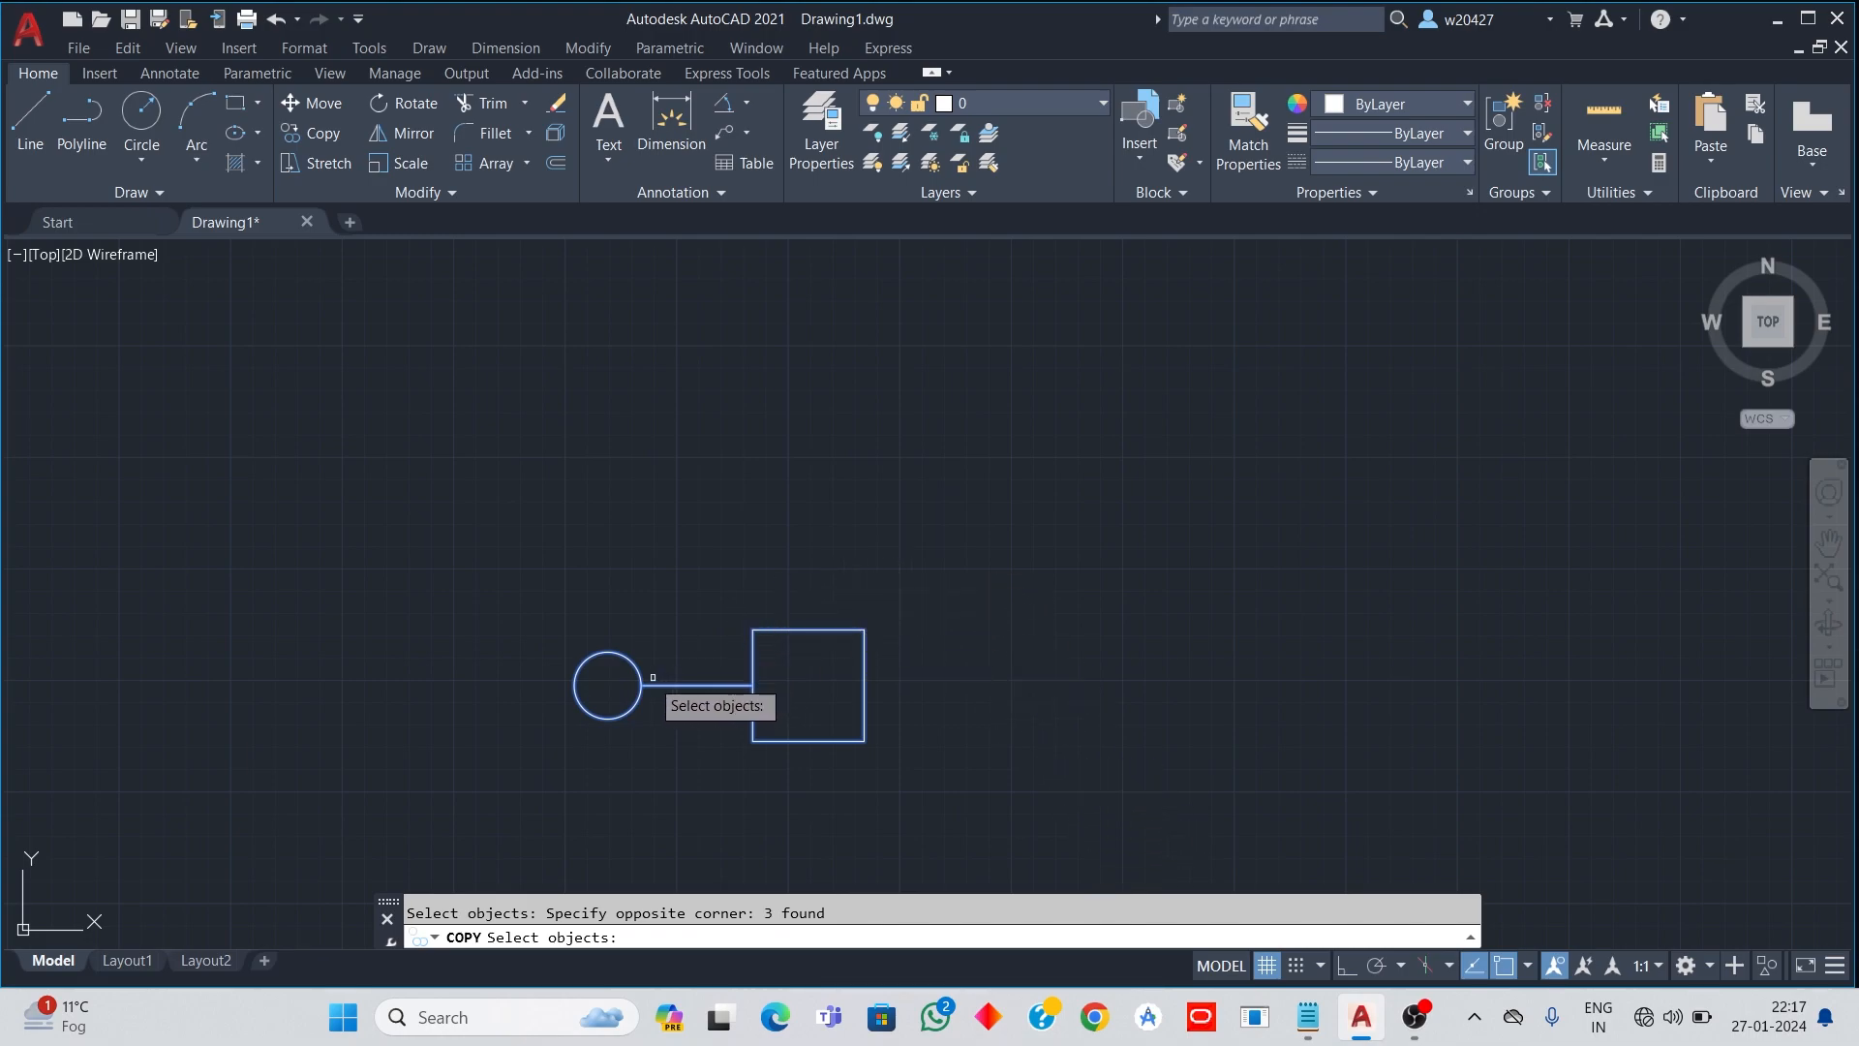
key(Return)
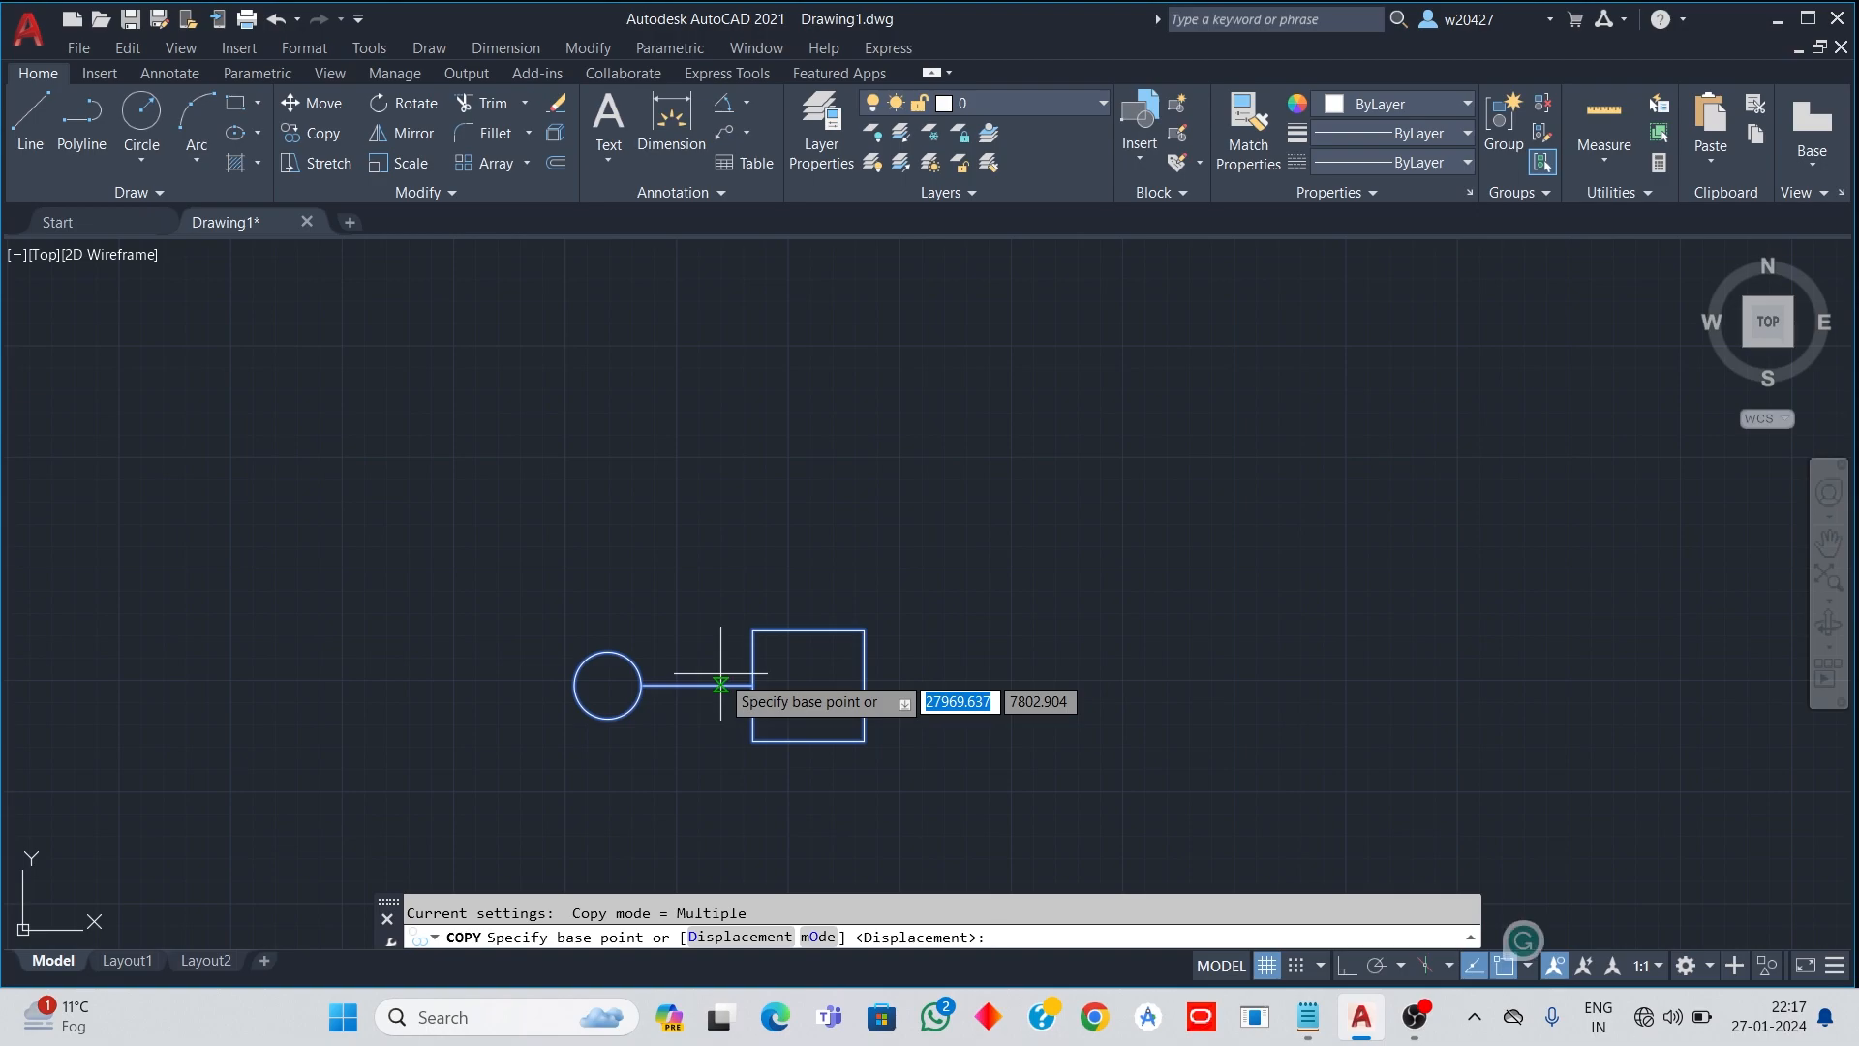
click(864, 741)
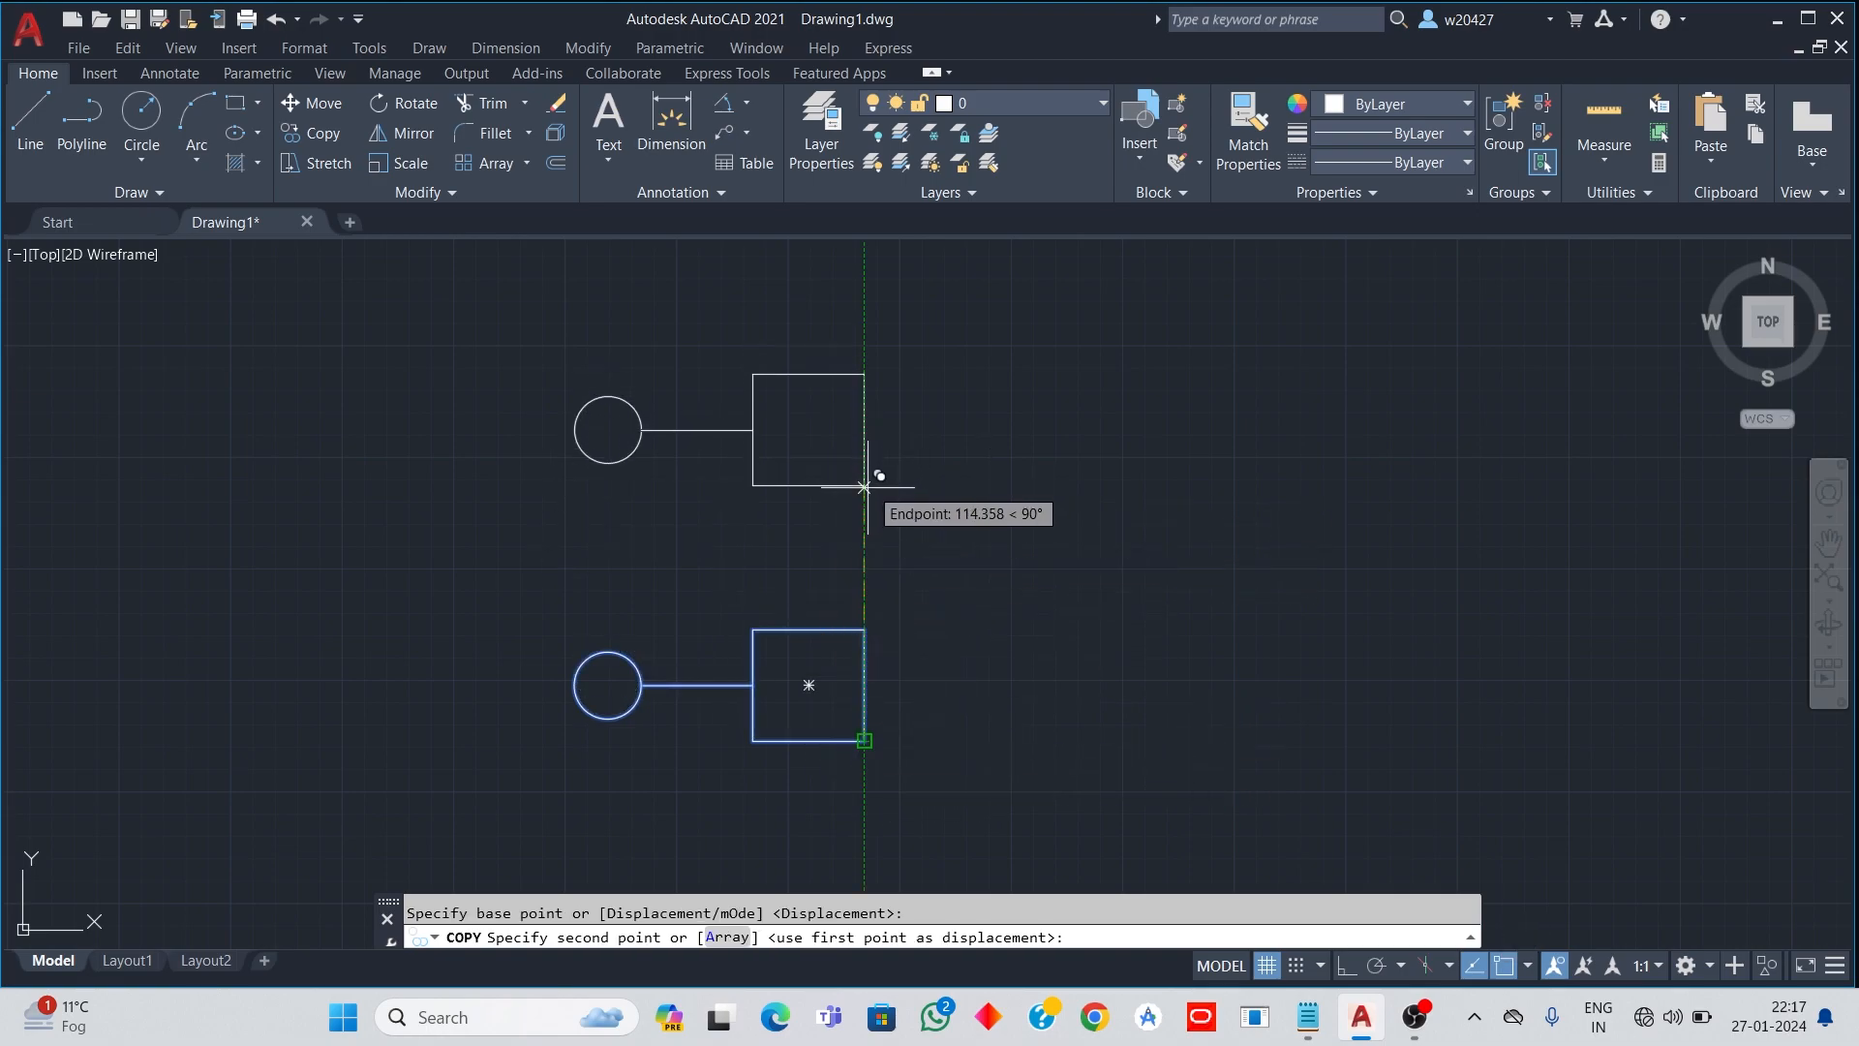
click(865, 488)
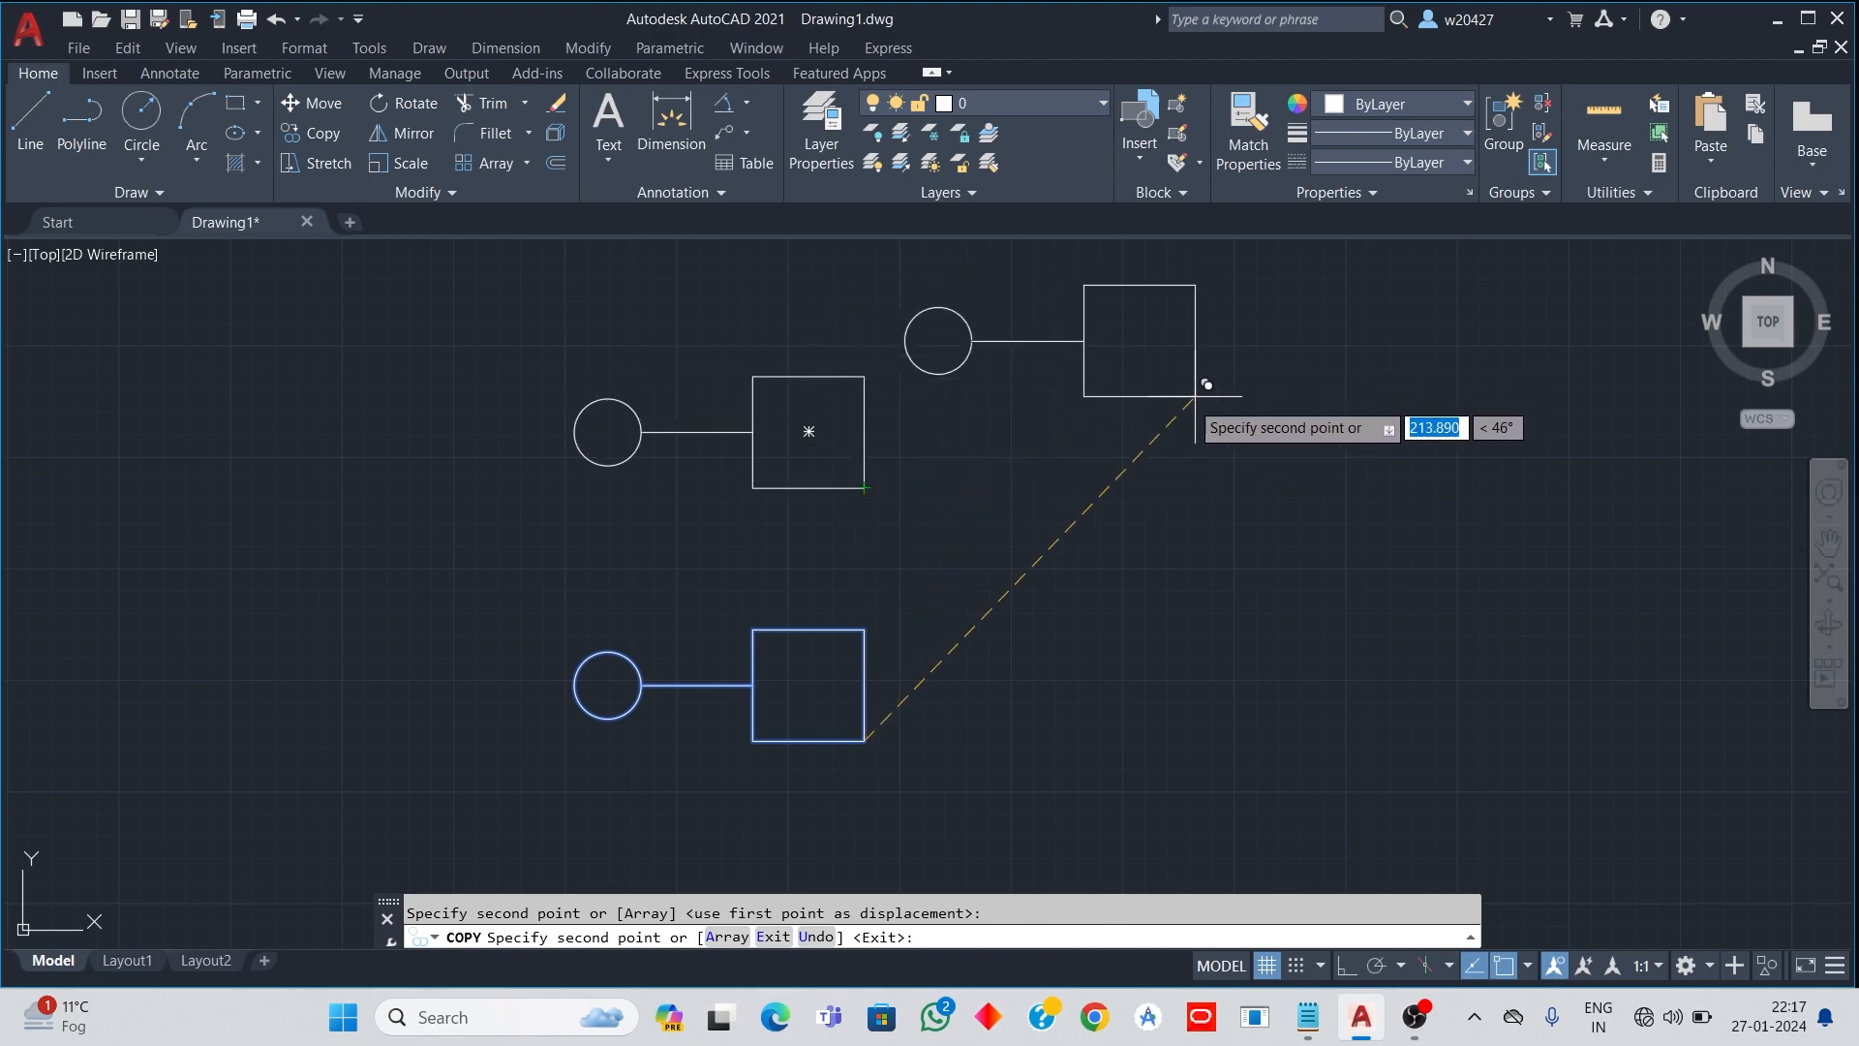
click(1220, 488)
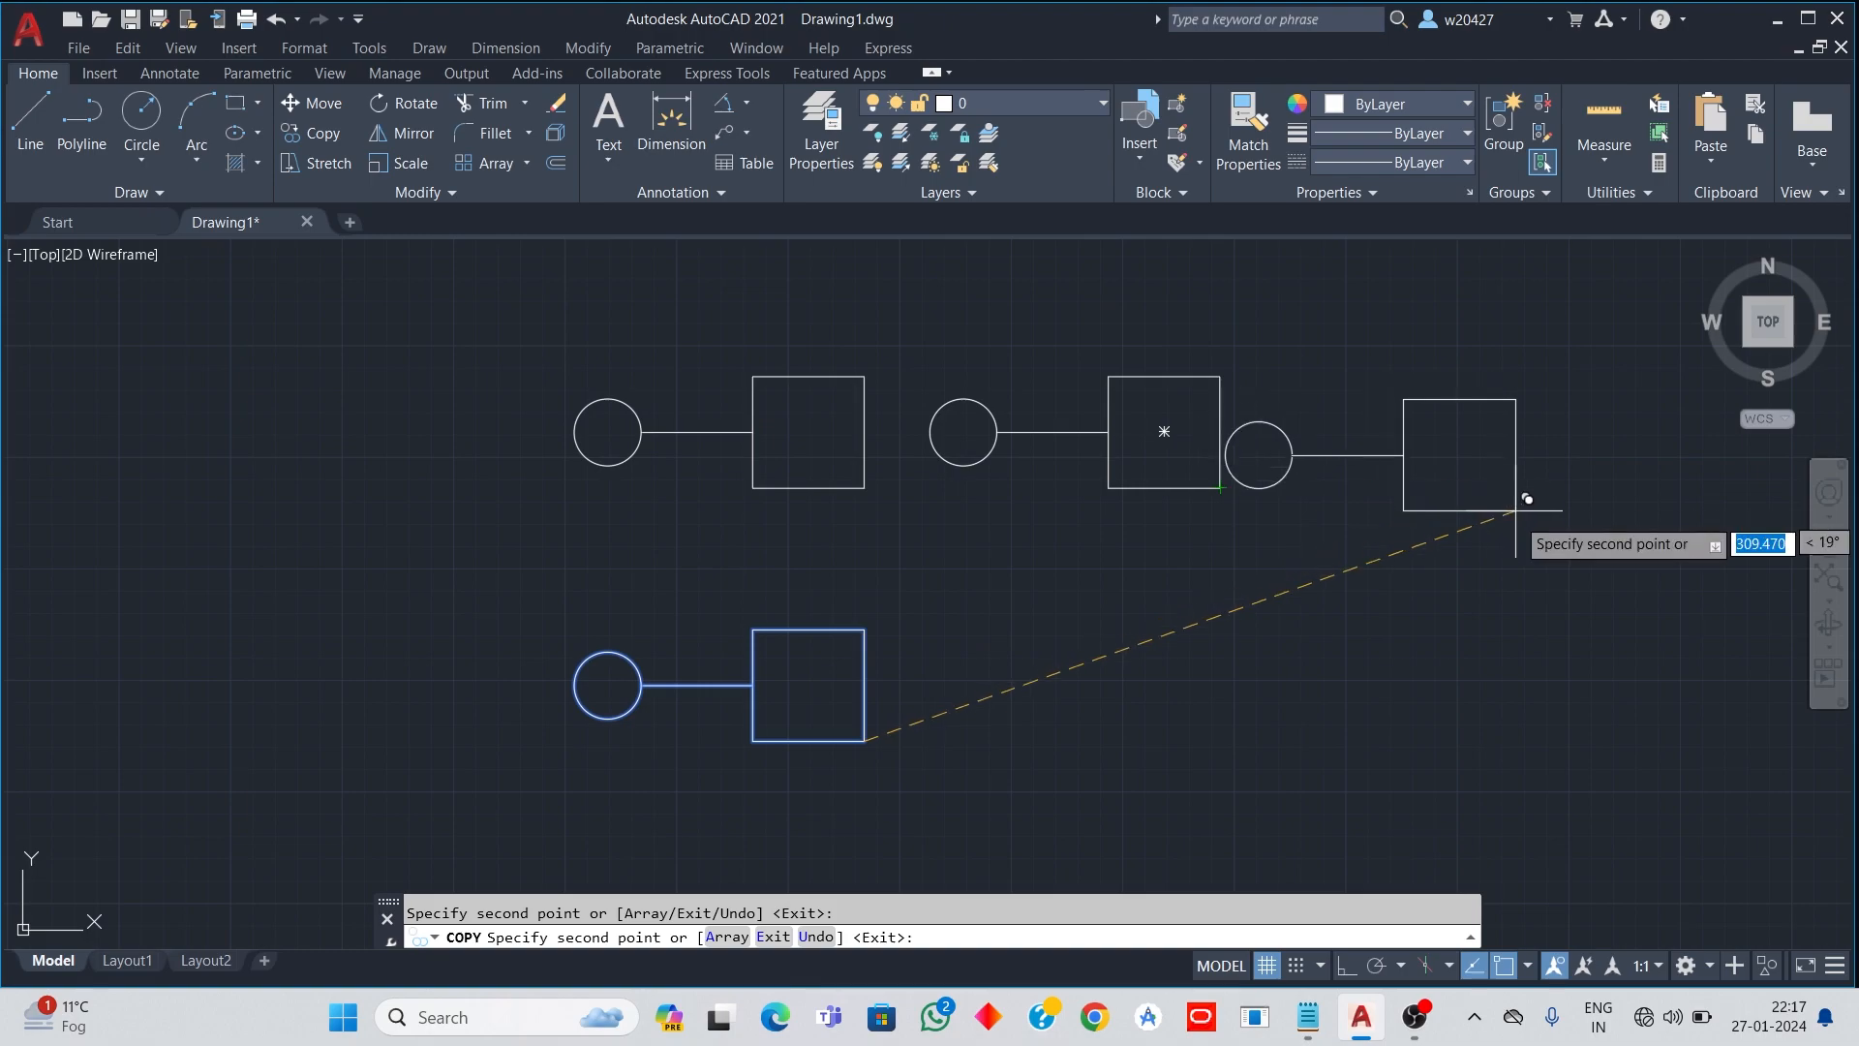
key(Return)
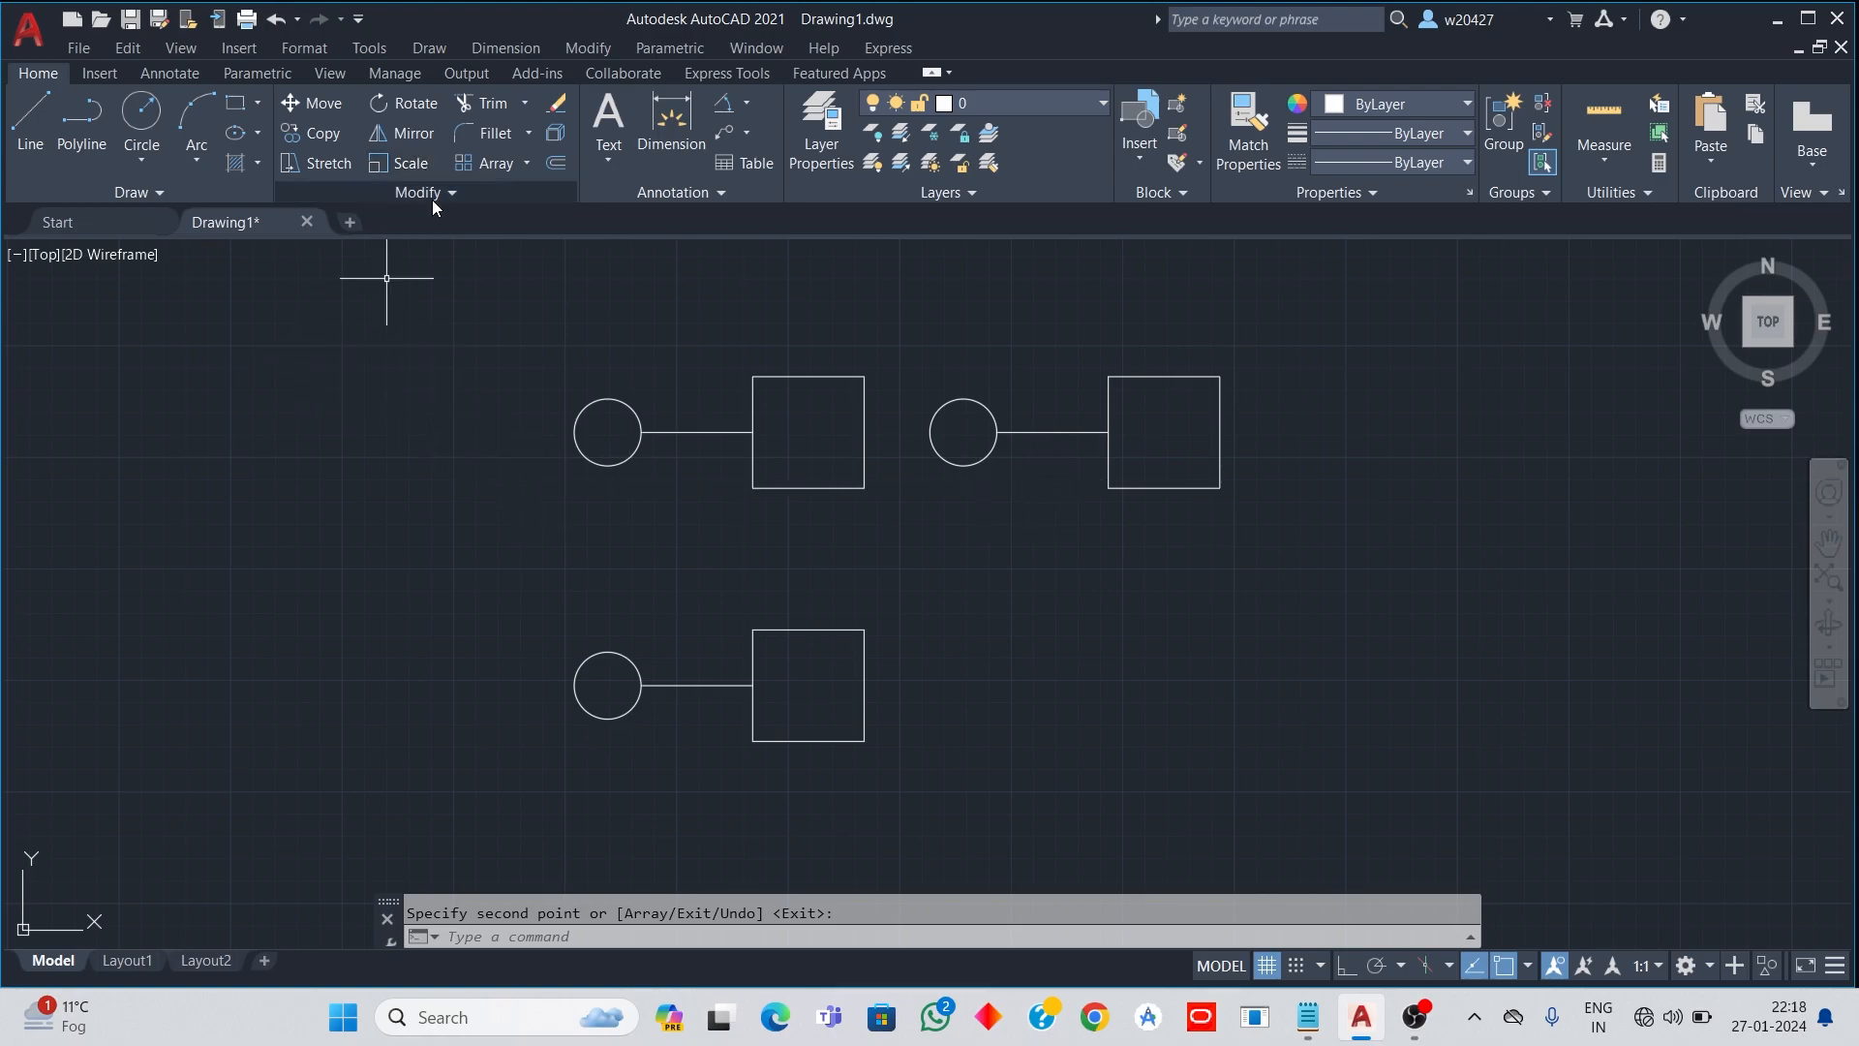
Step: Copy the original figure by its line's midpoint to a spot level on its right and another slightly higher on its left
click(319, 134)
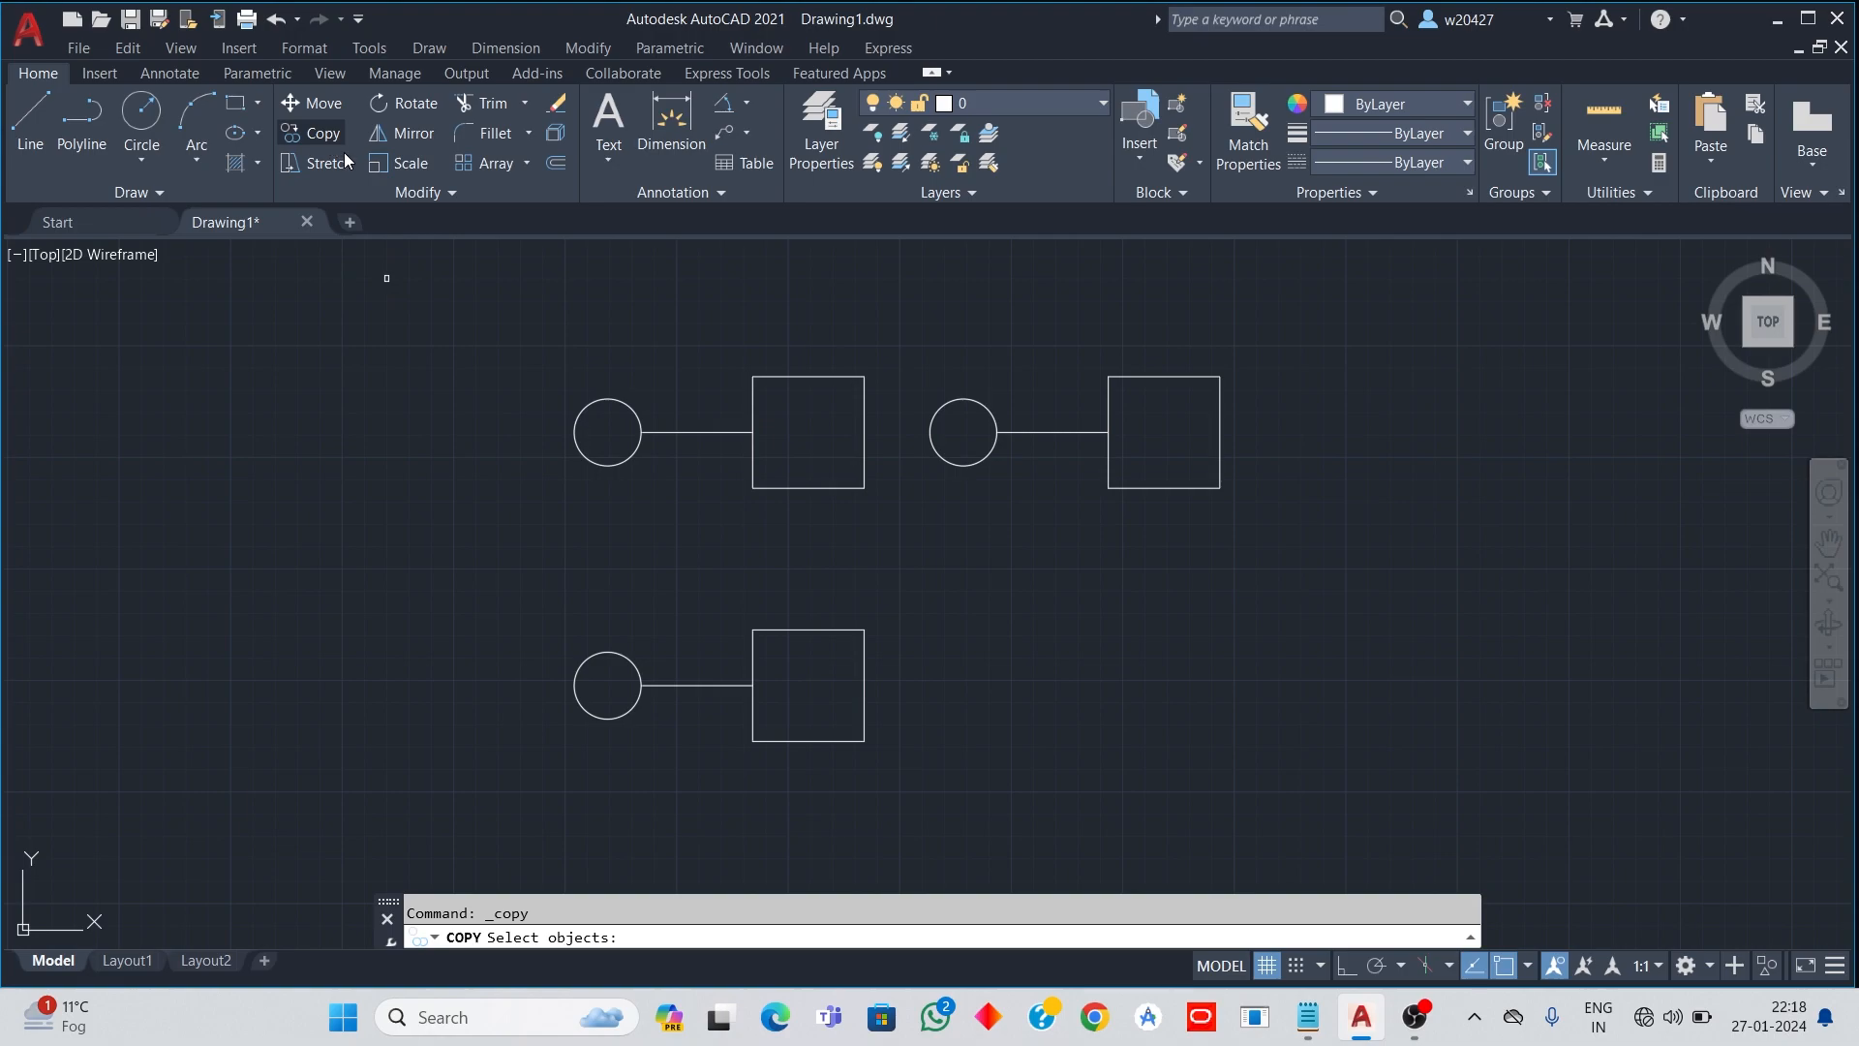
click(521, 580)
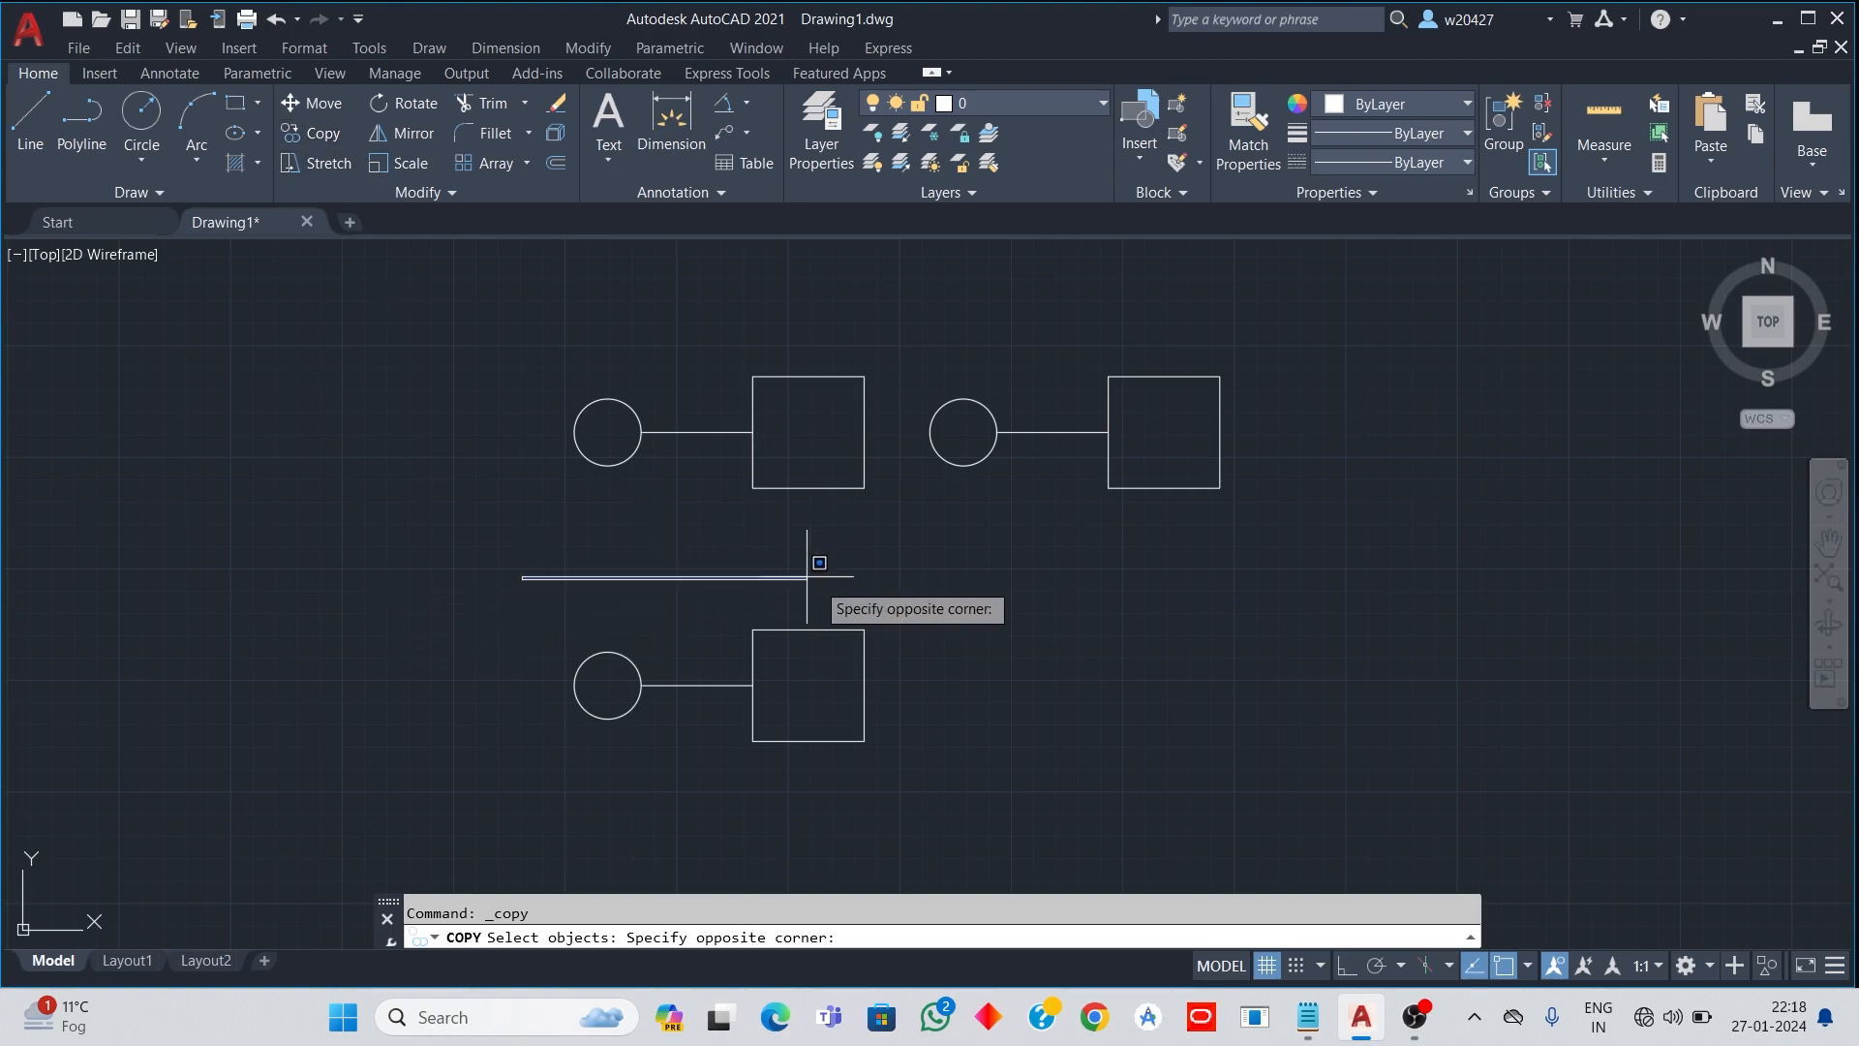
click(1013, 783)
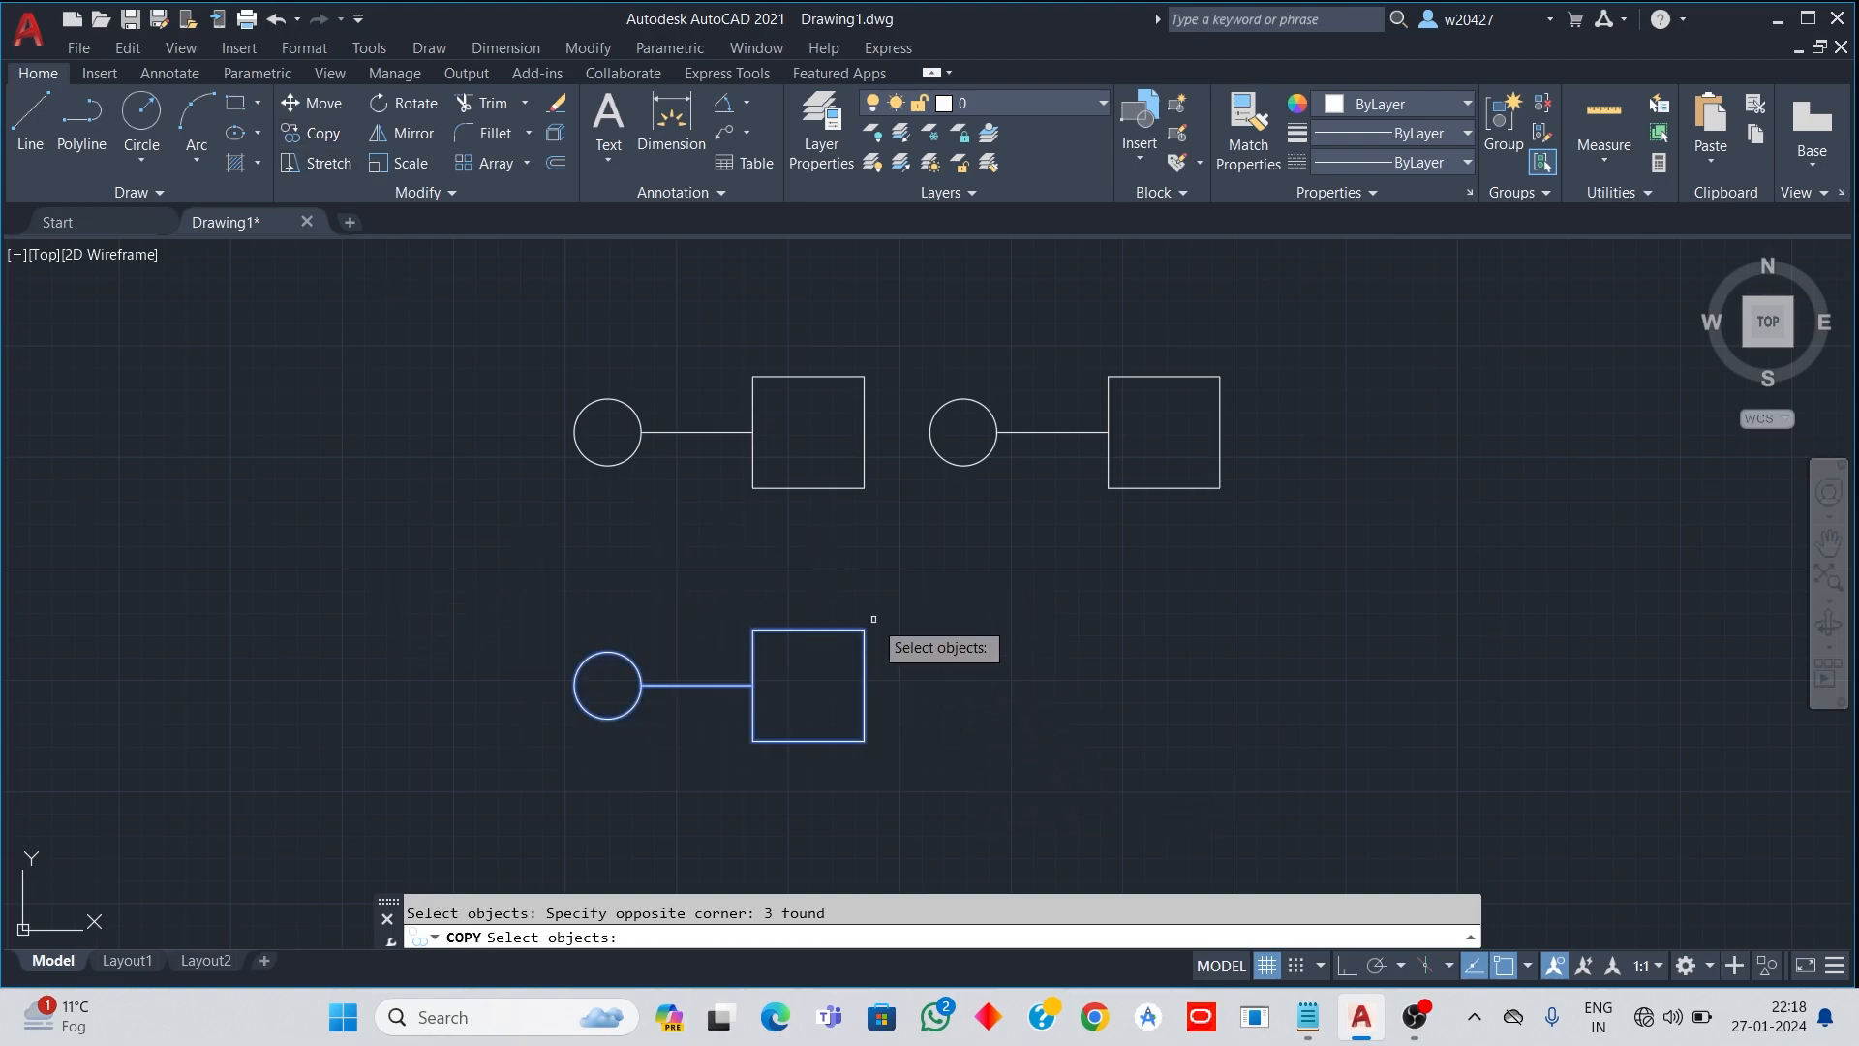
key(Return)
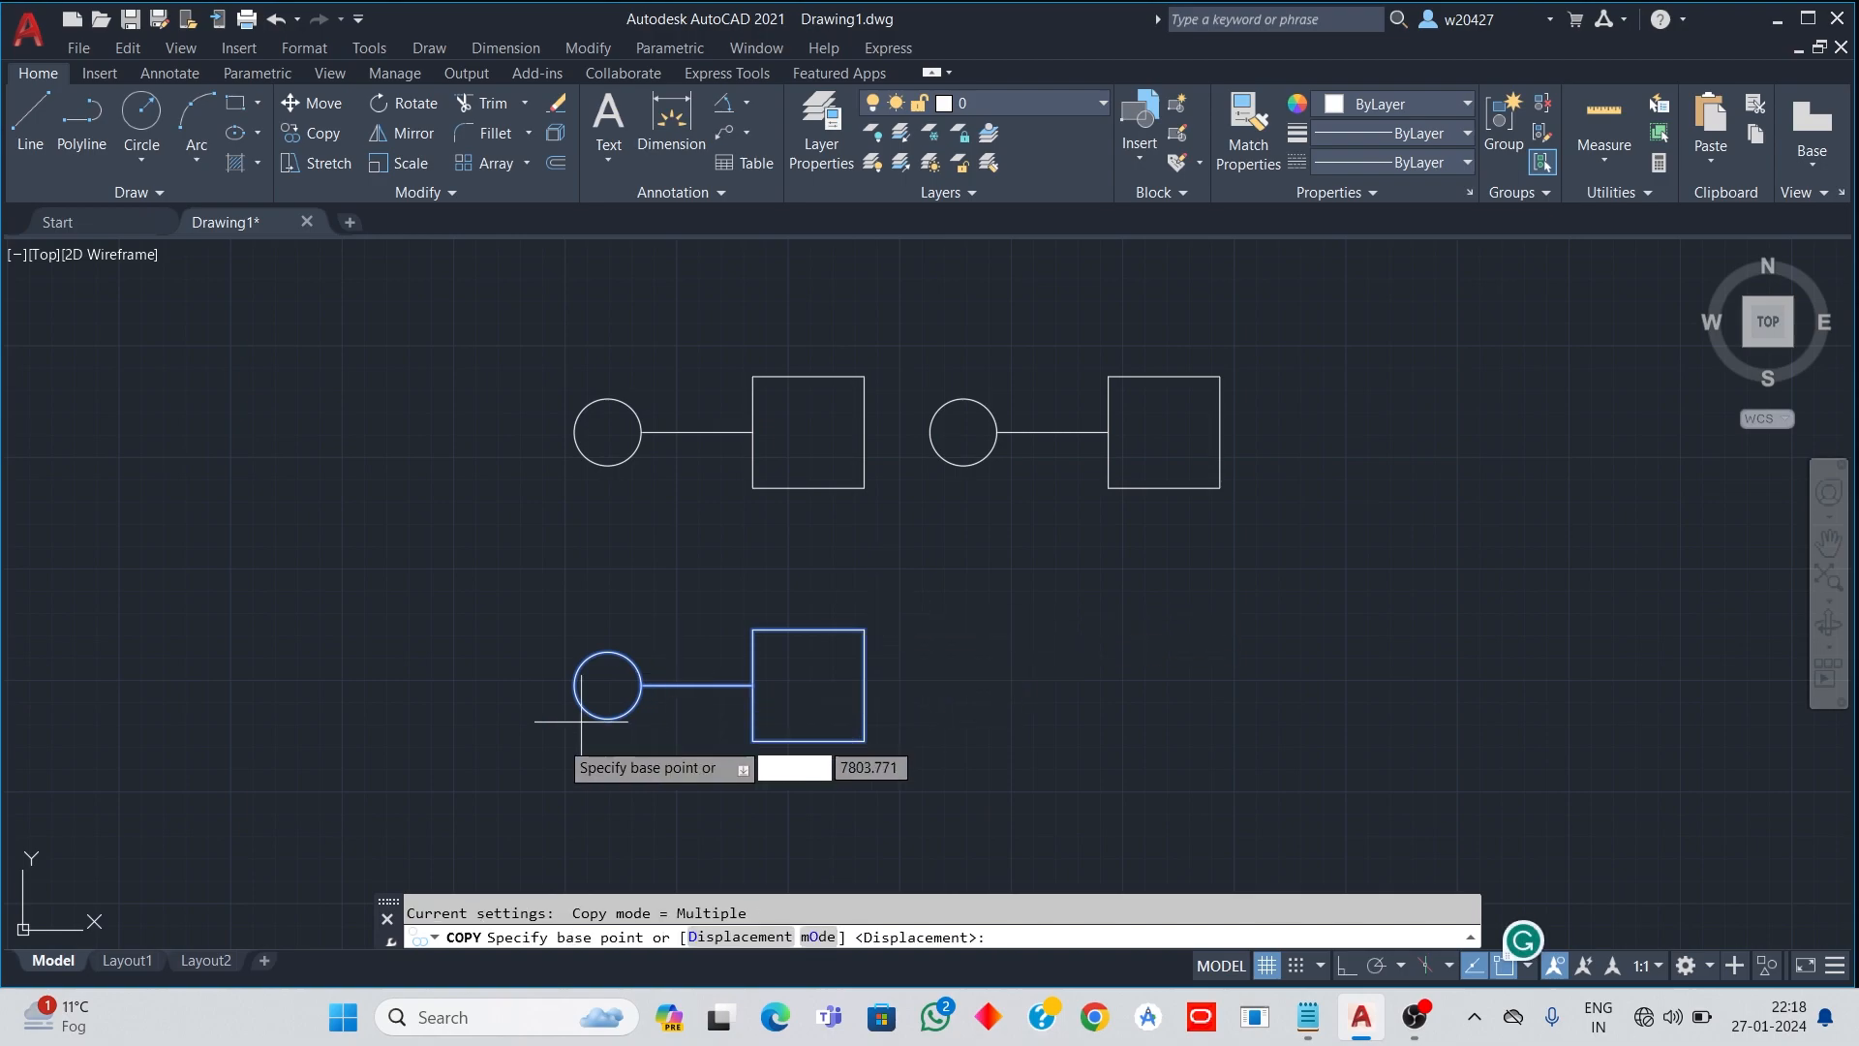
click(697, 684)
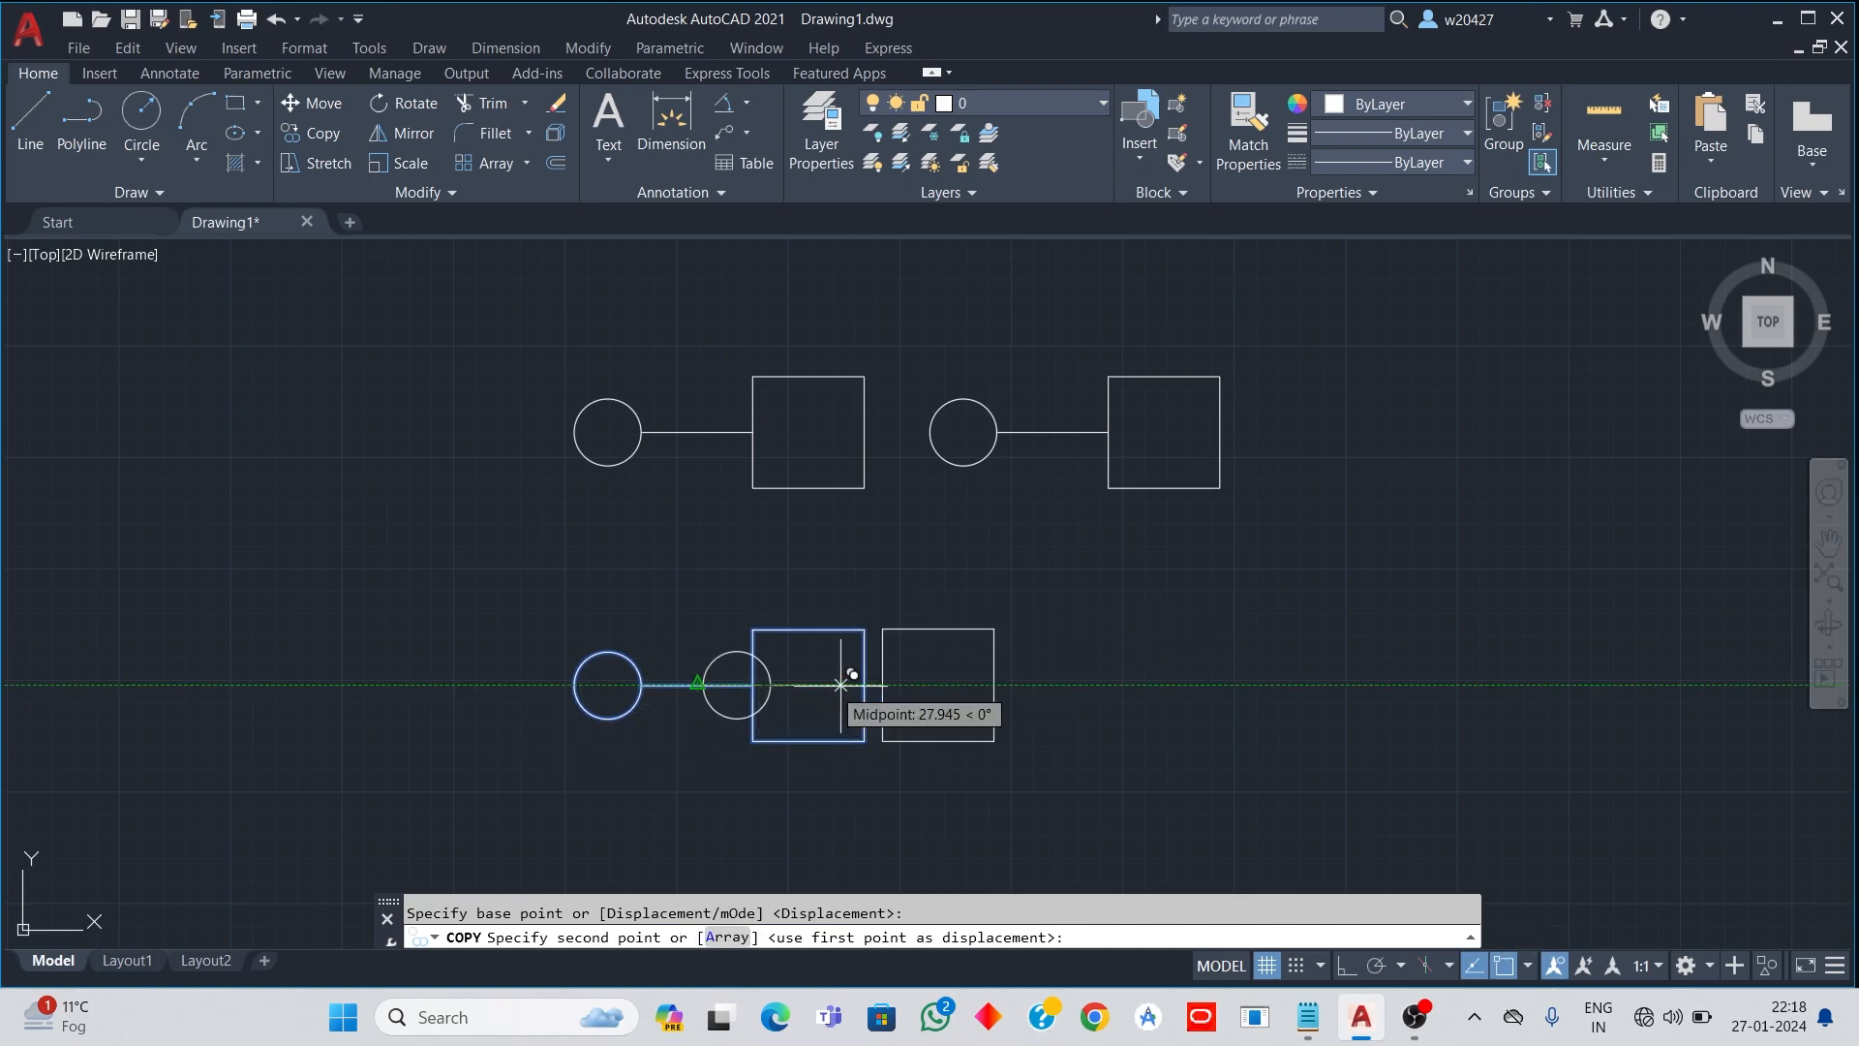
click(1071, 685)
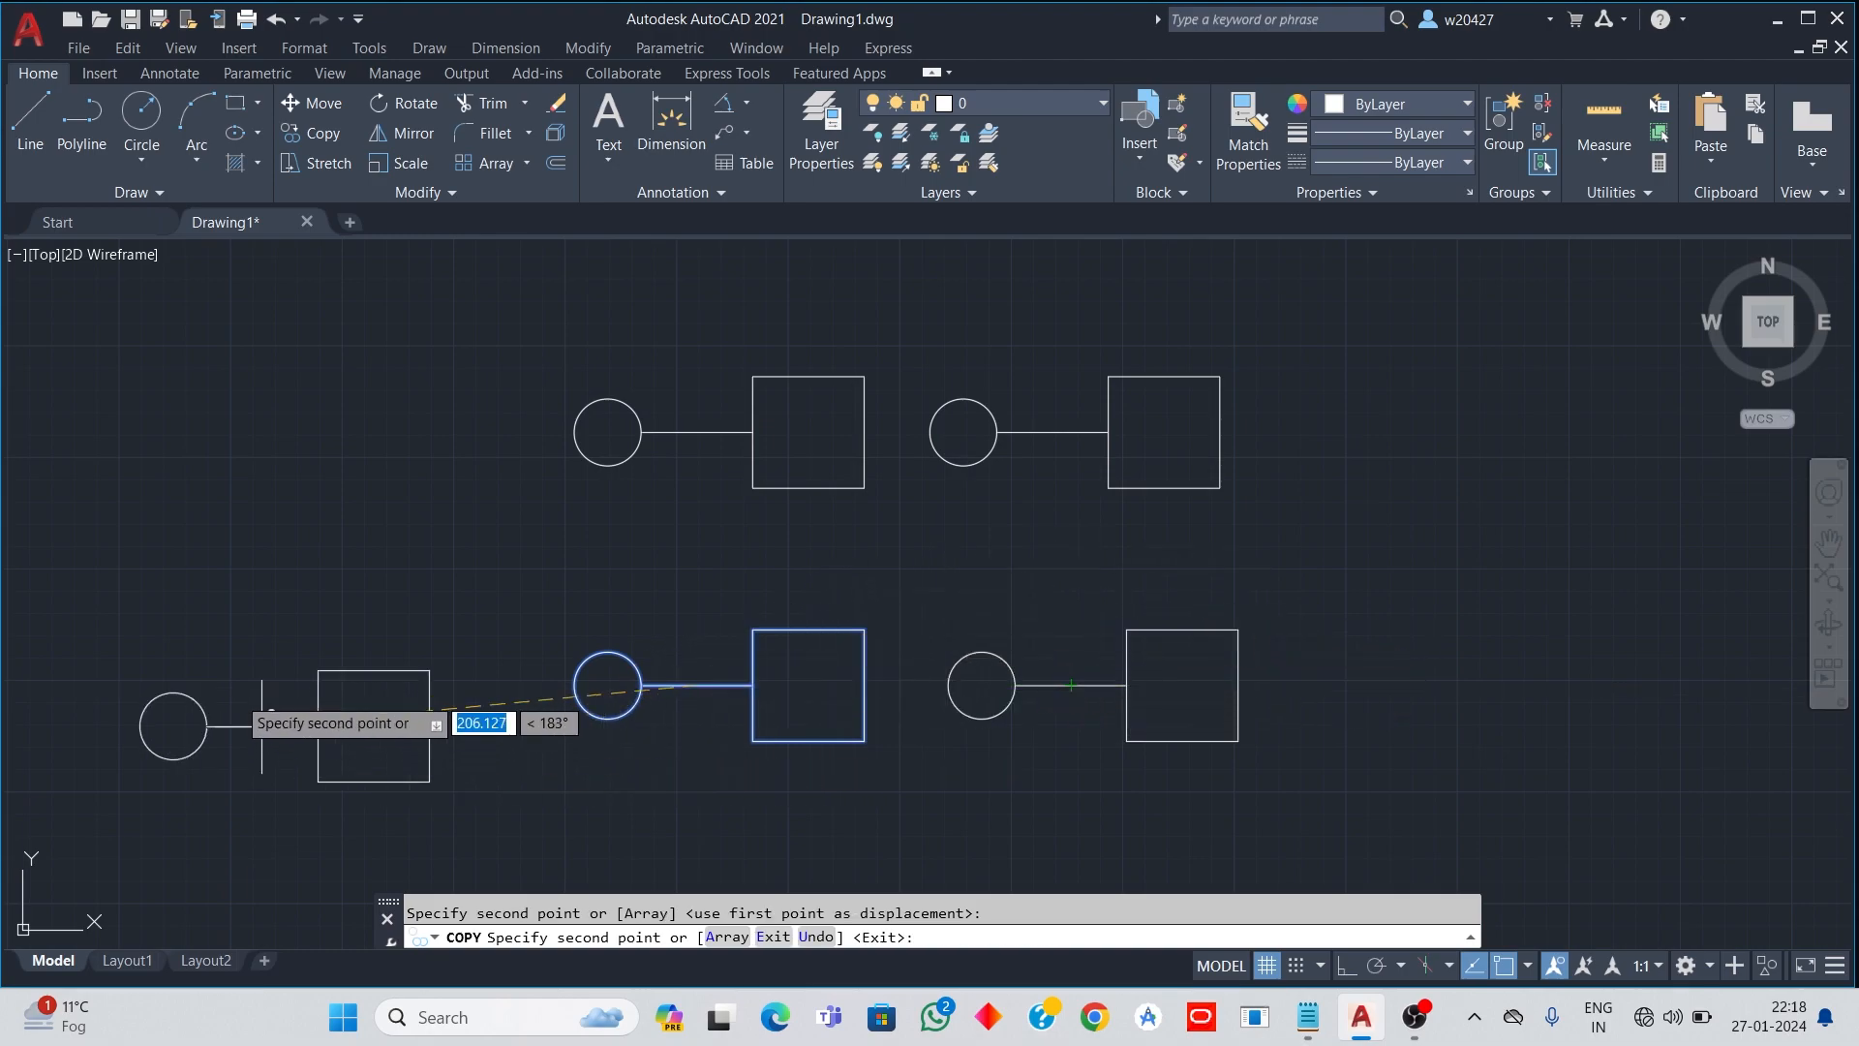
click(290, 636)
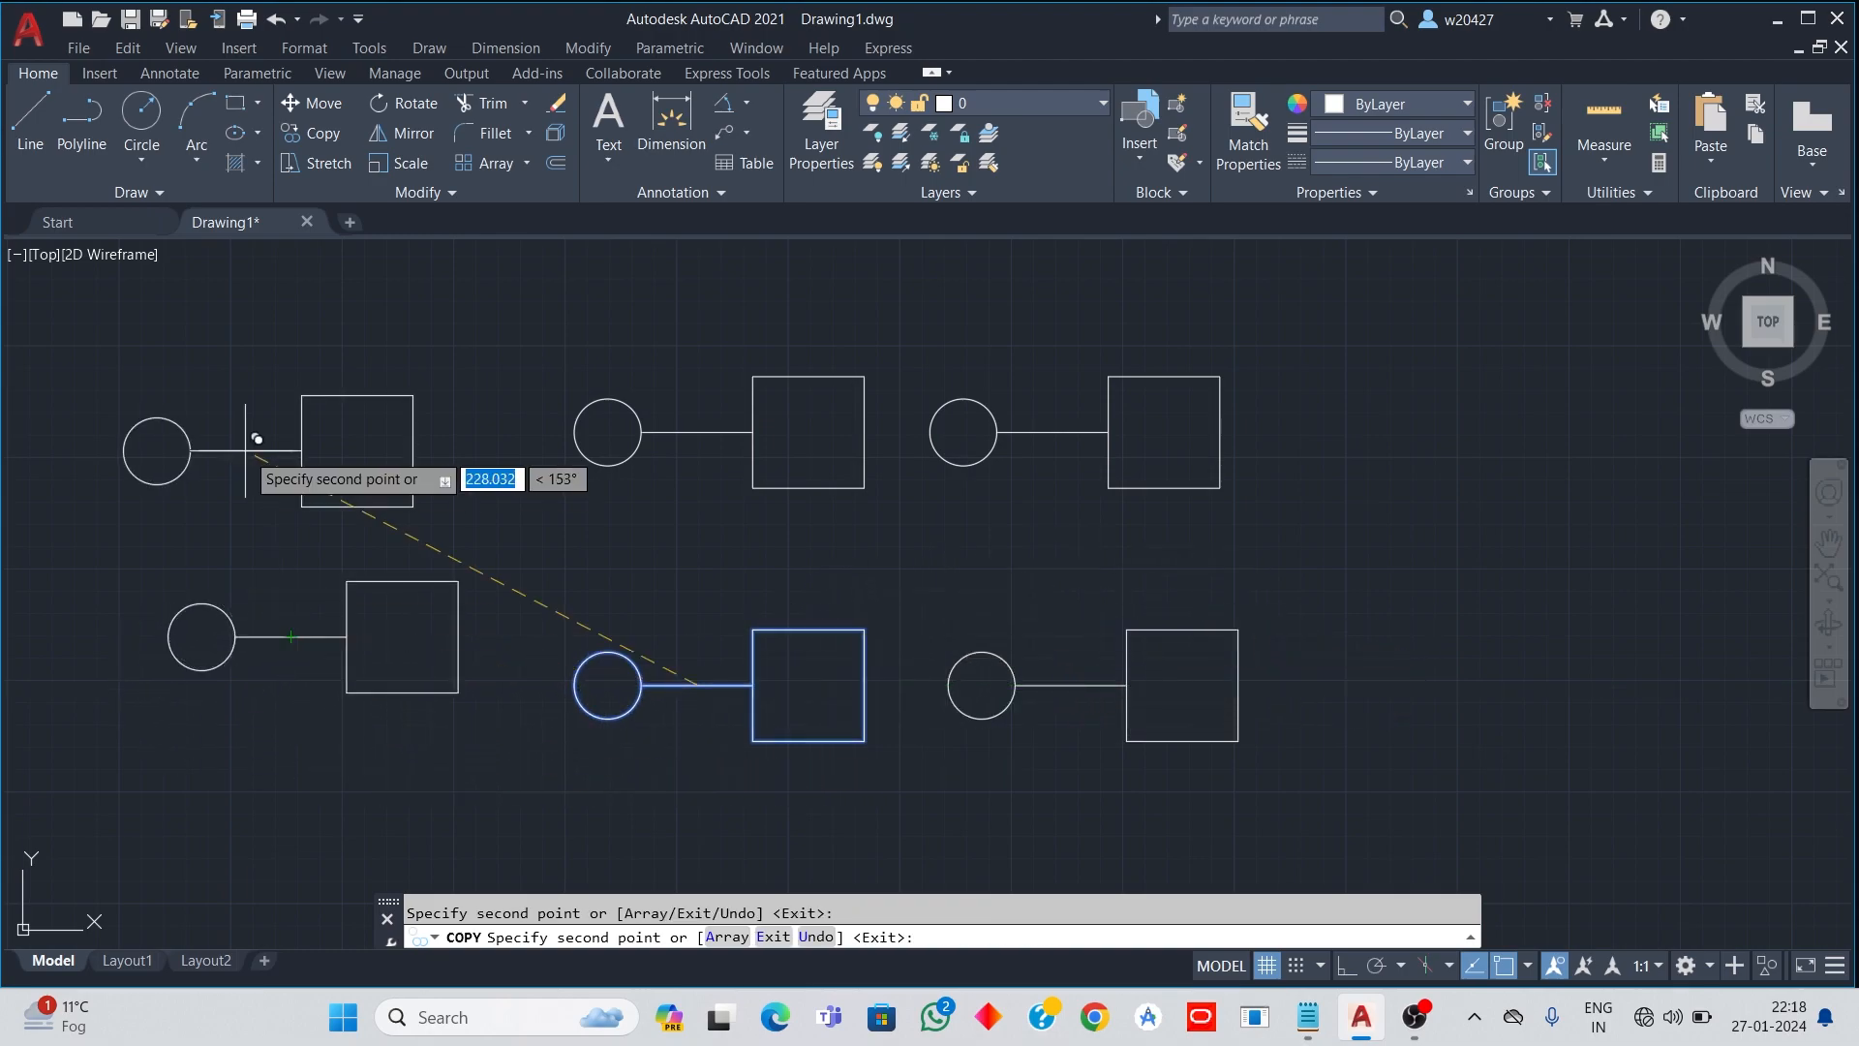
key(Escape)
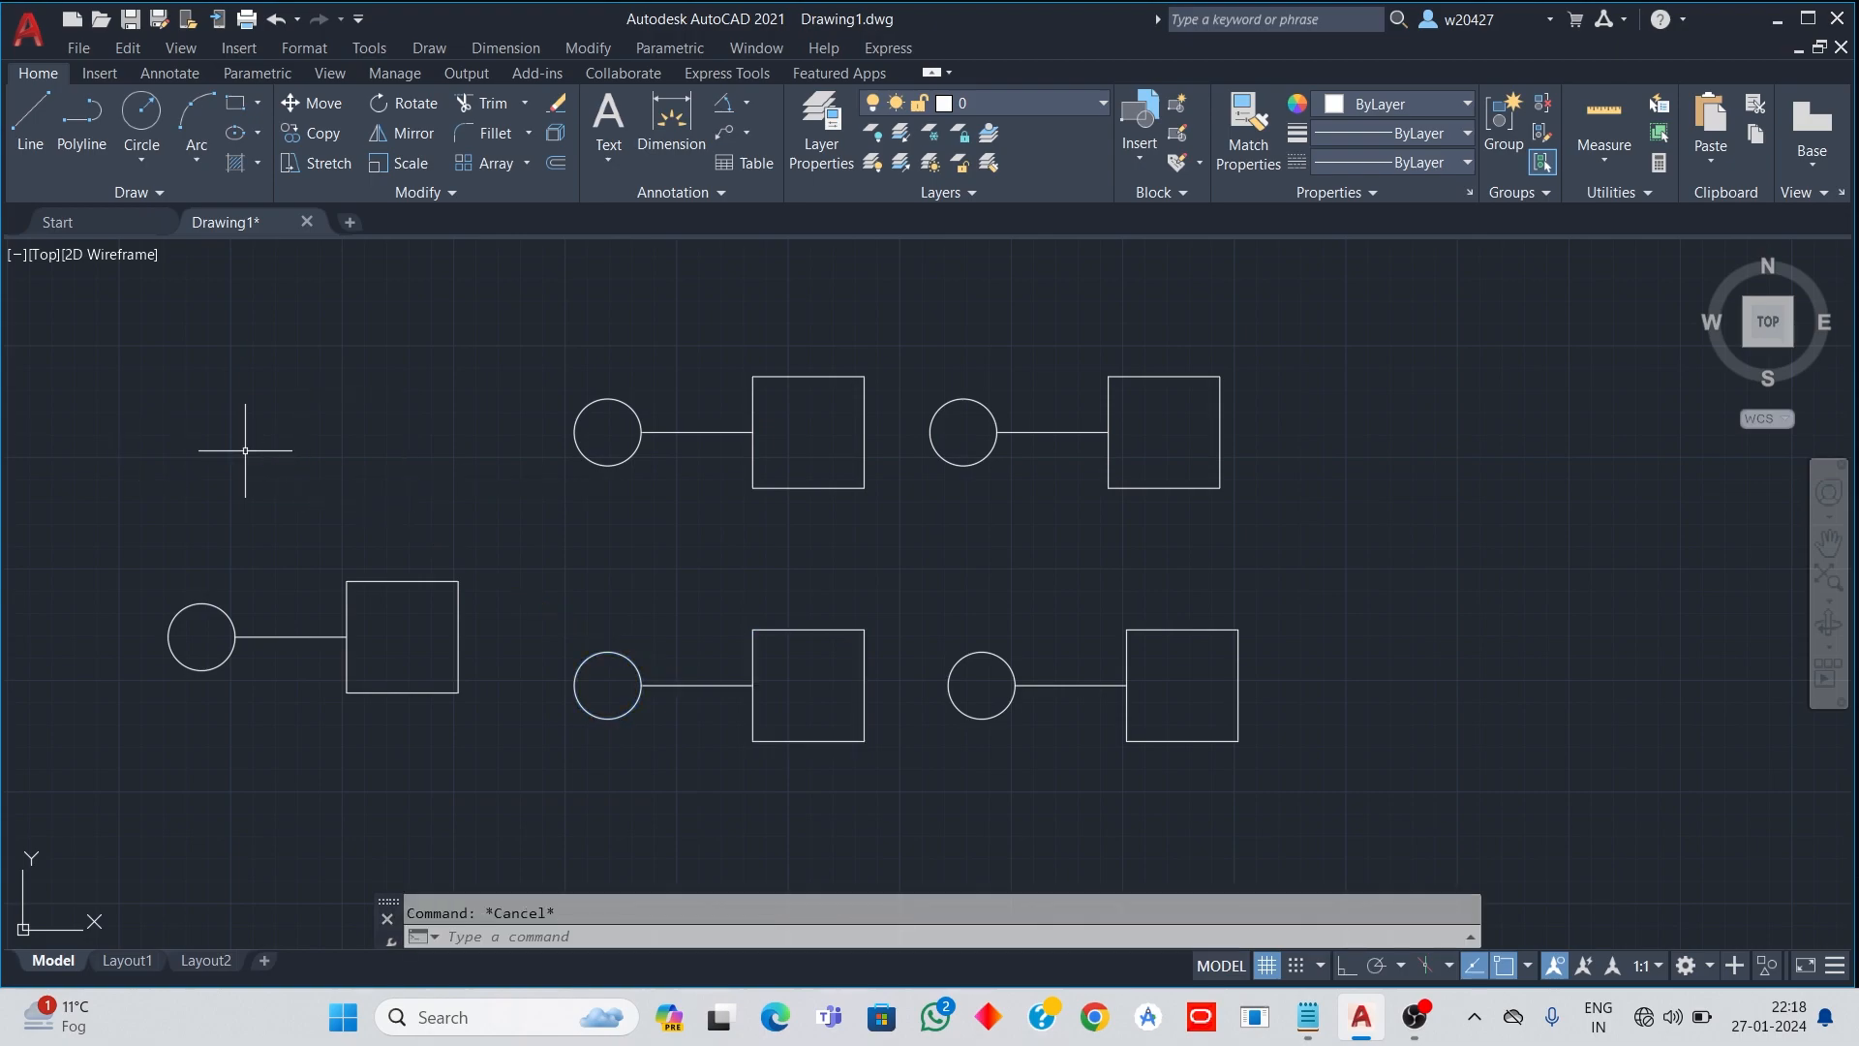
Step: Copy only the square of the leftmost joined figure by its lower-right corner to four scattered spots above that figure
text(C)
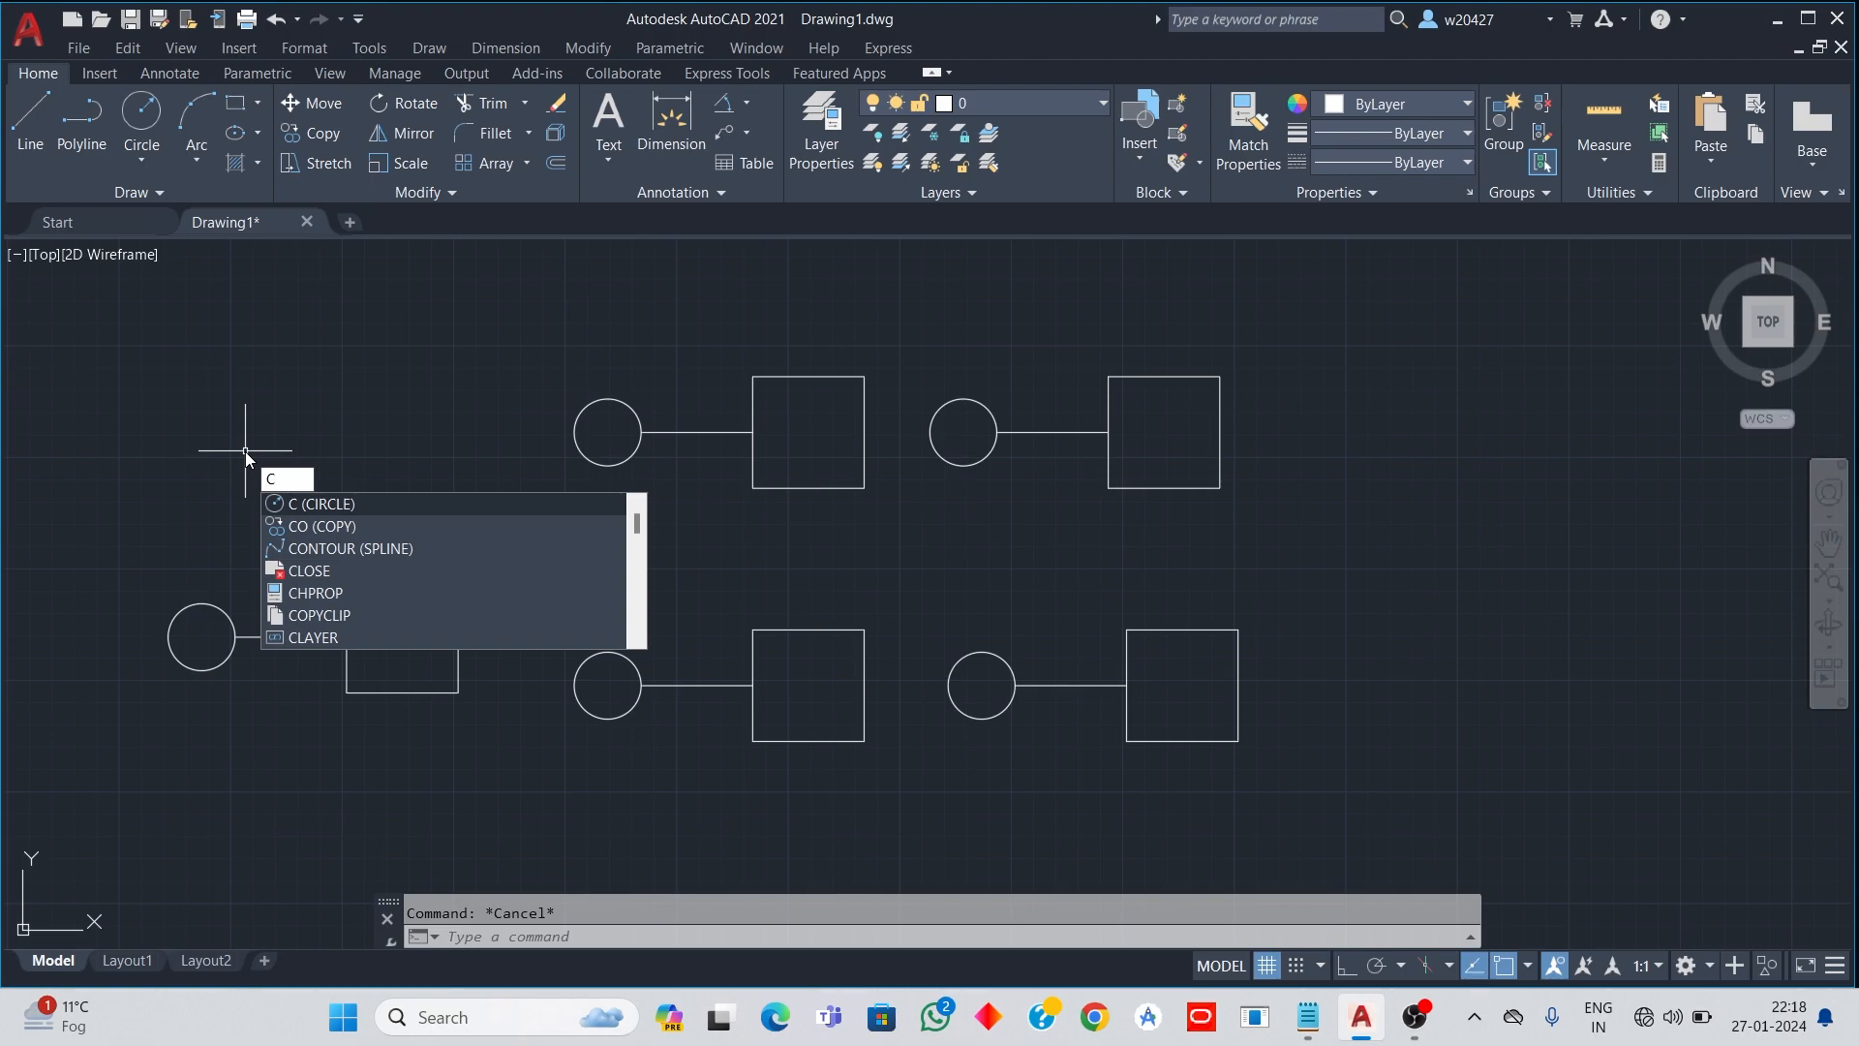
text(O)
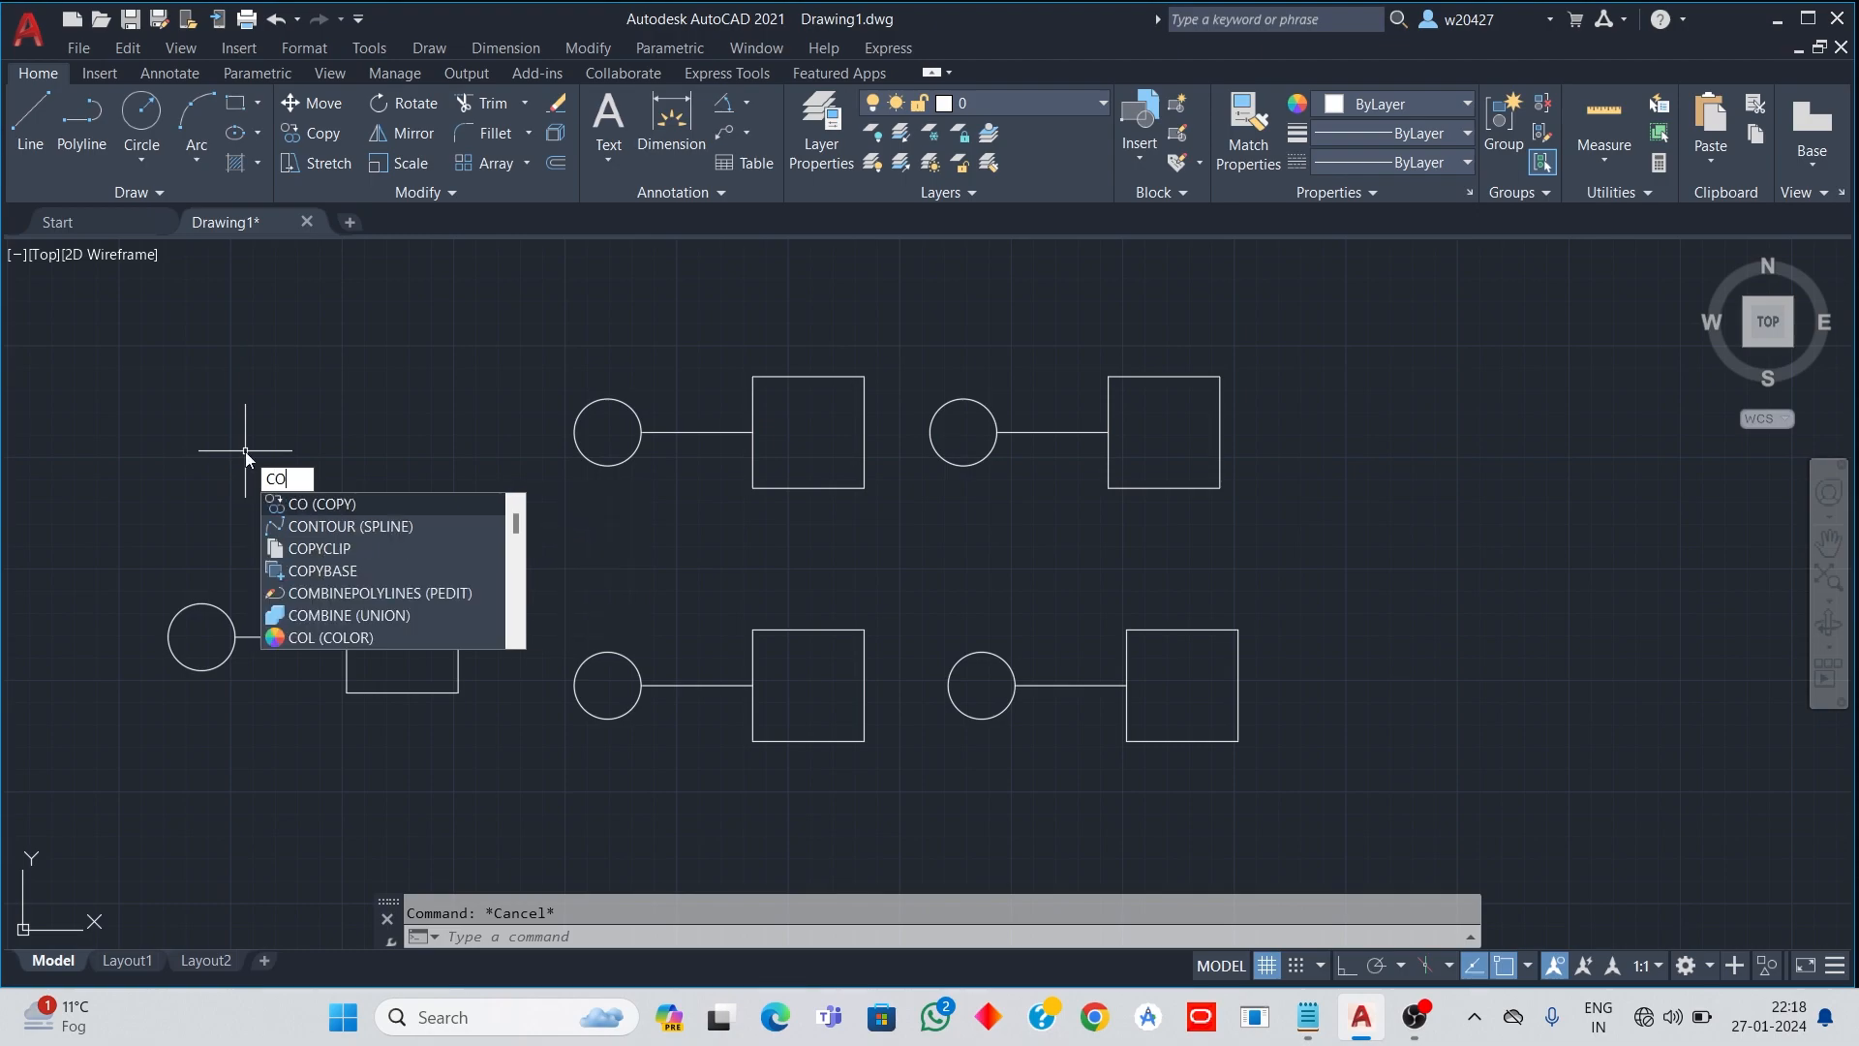
key(Return)
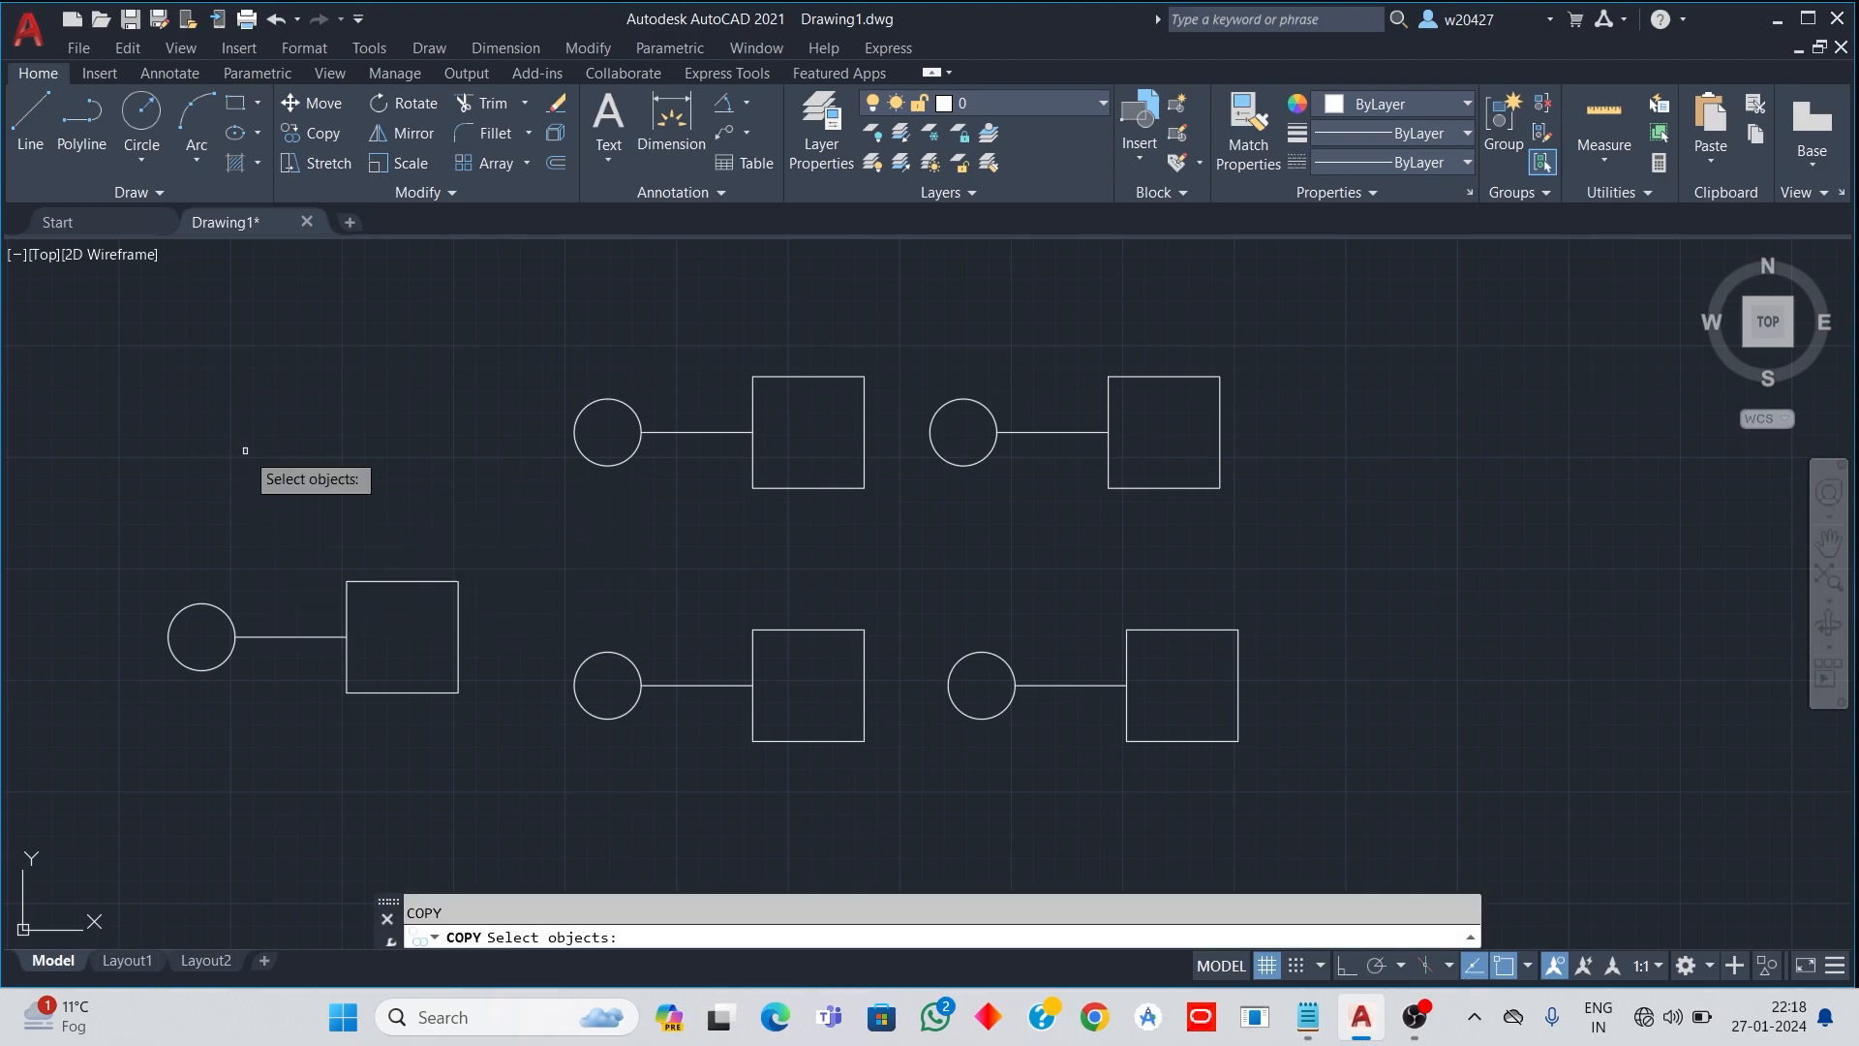
click(298, 532)
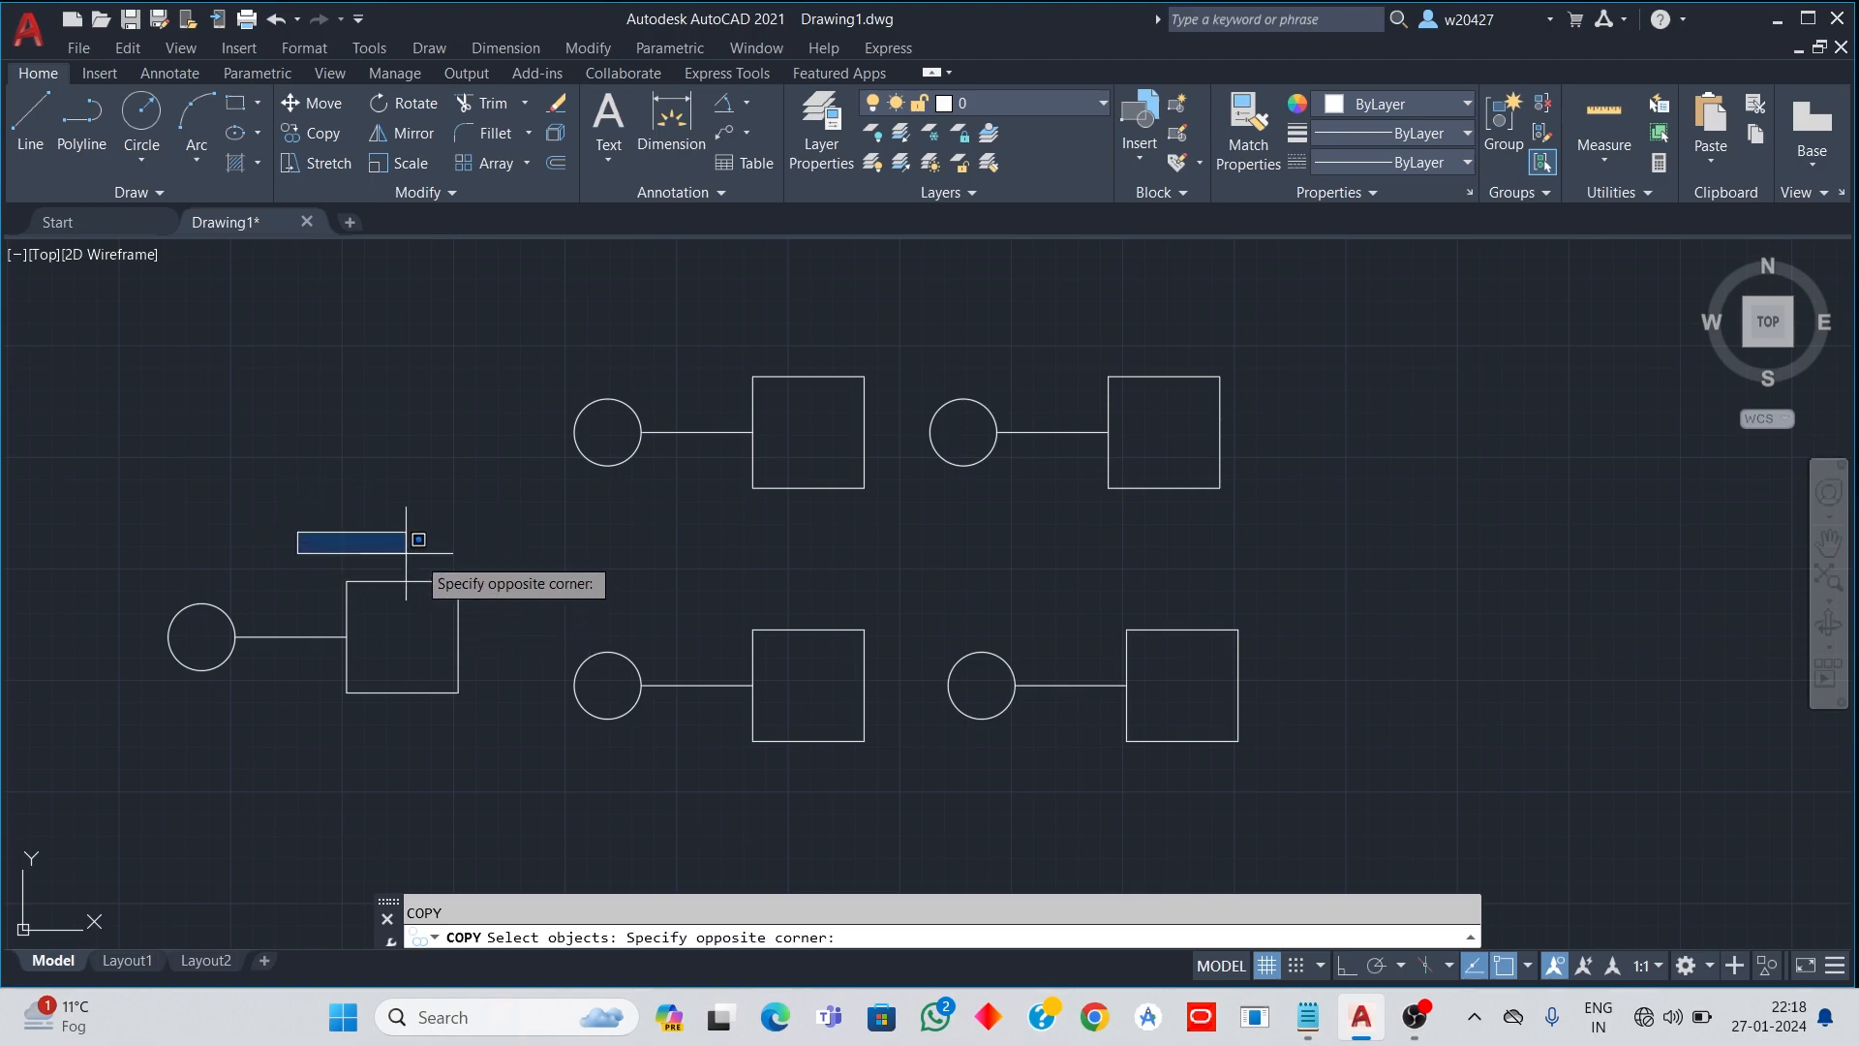
click(492, 733)
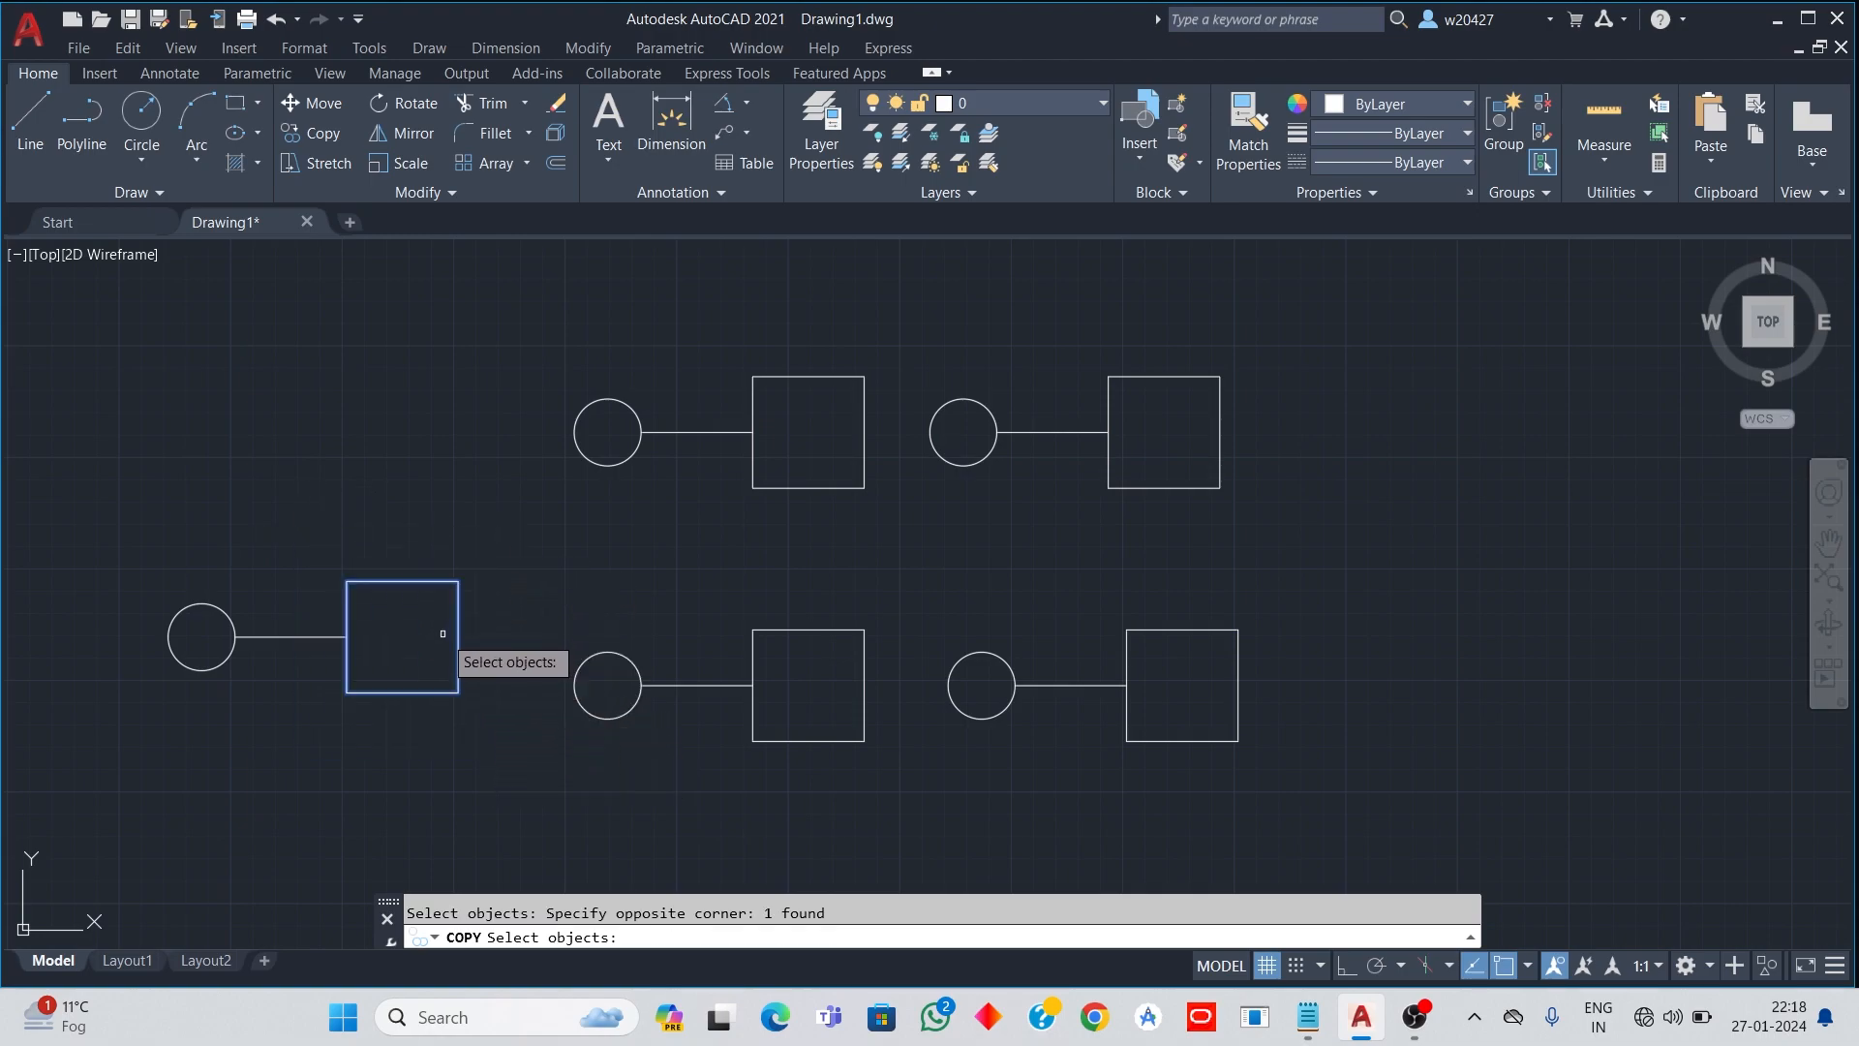
key(Return)
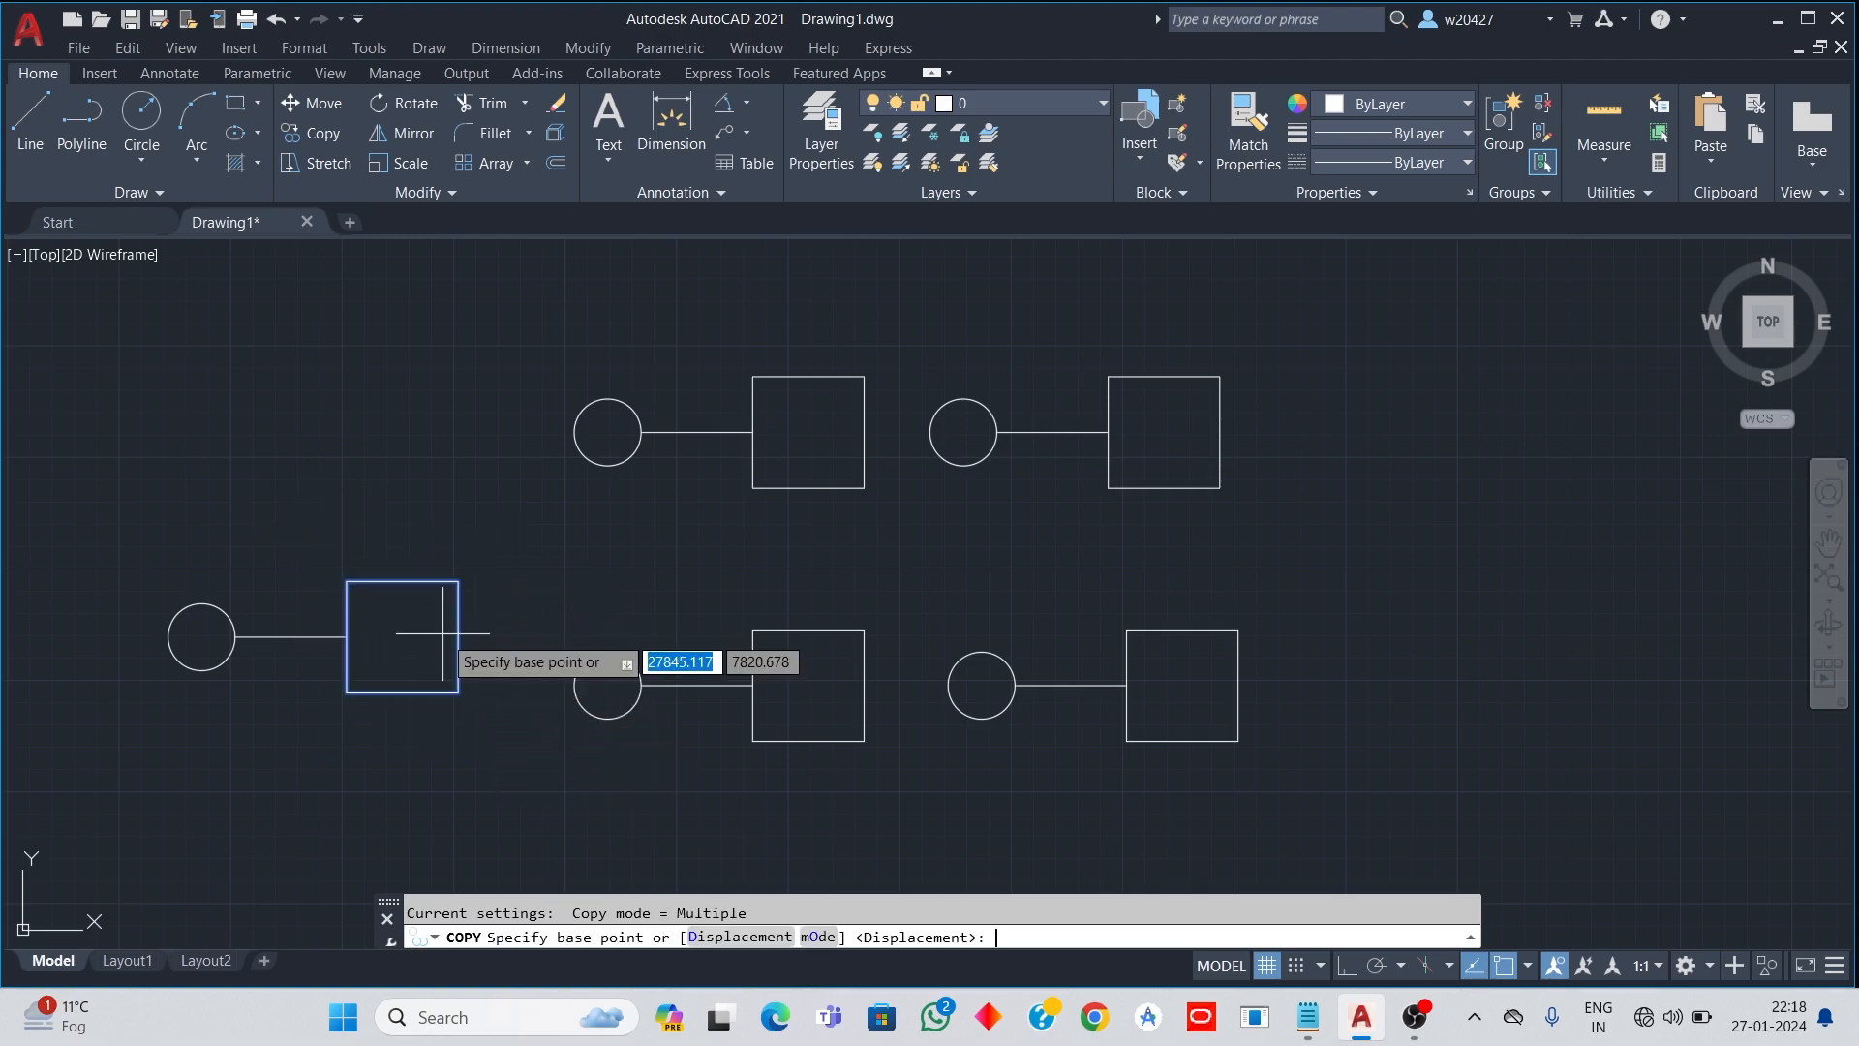
click(458, 692)
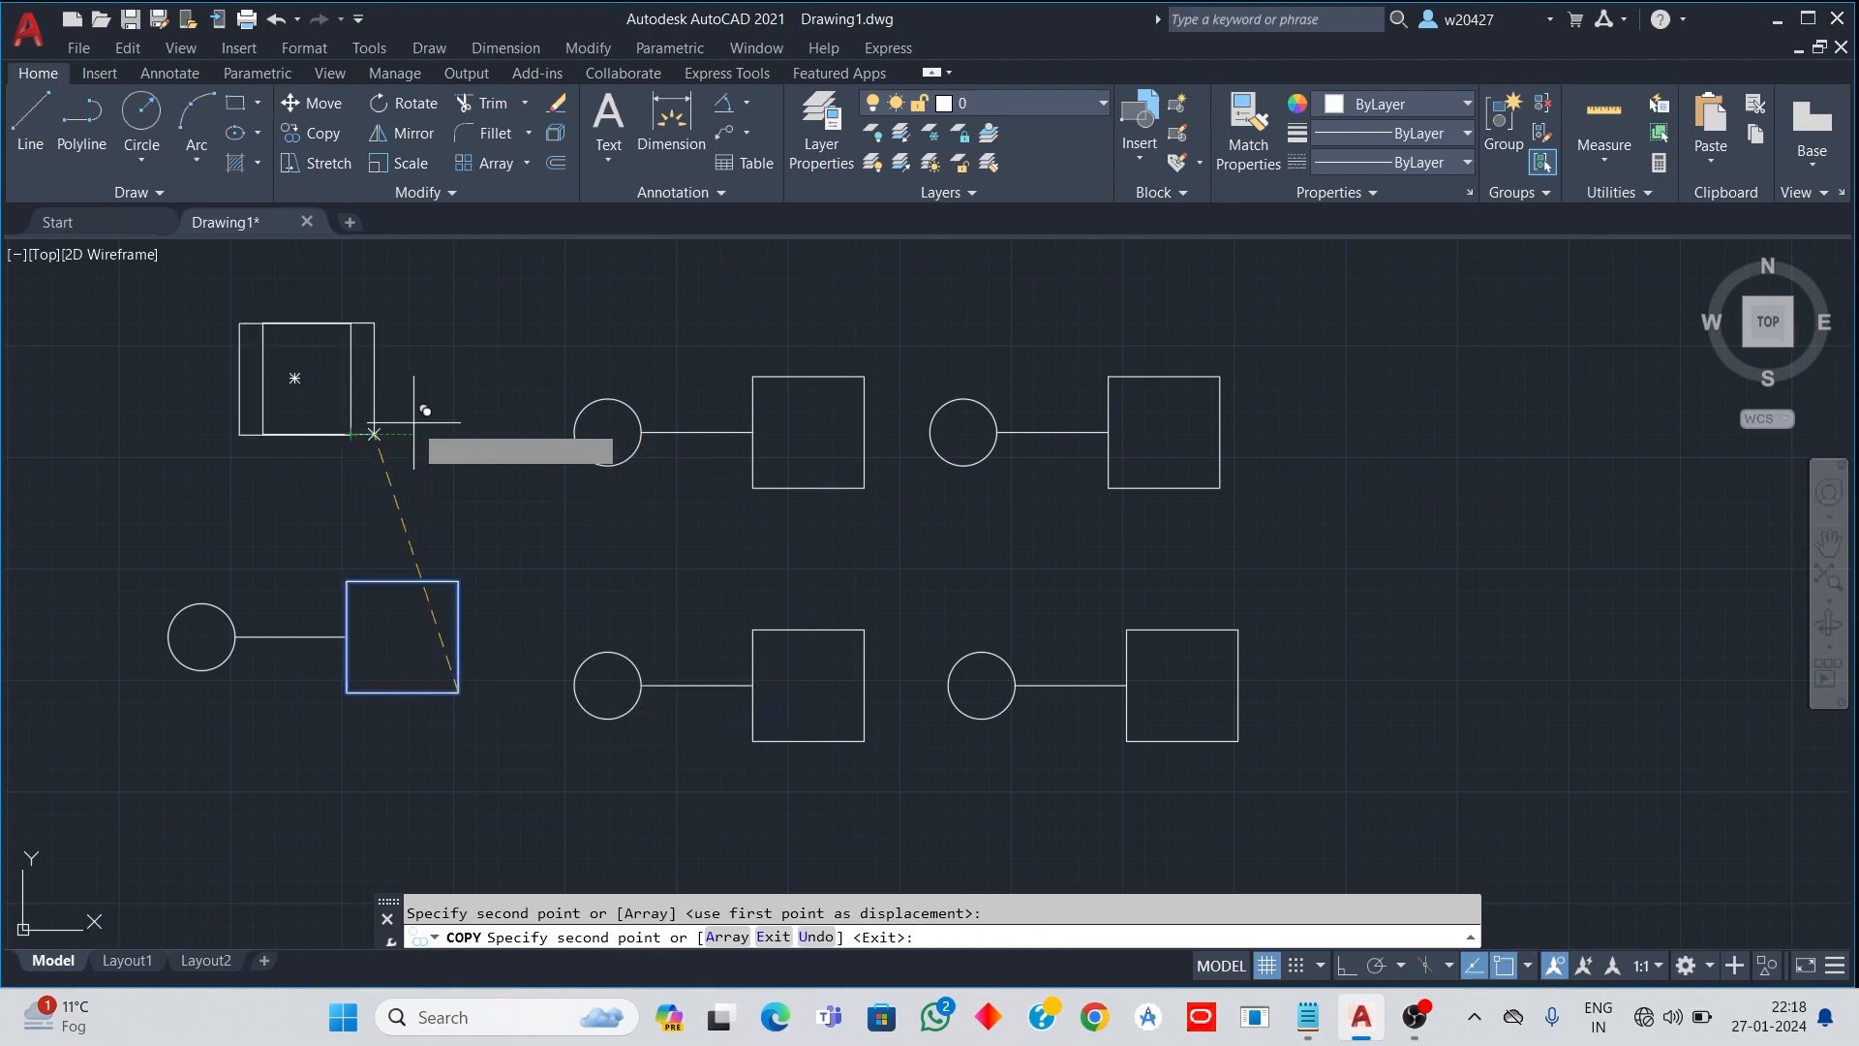
click(481, 458)
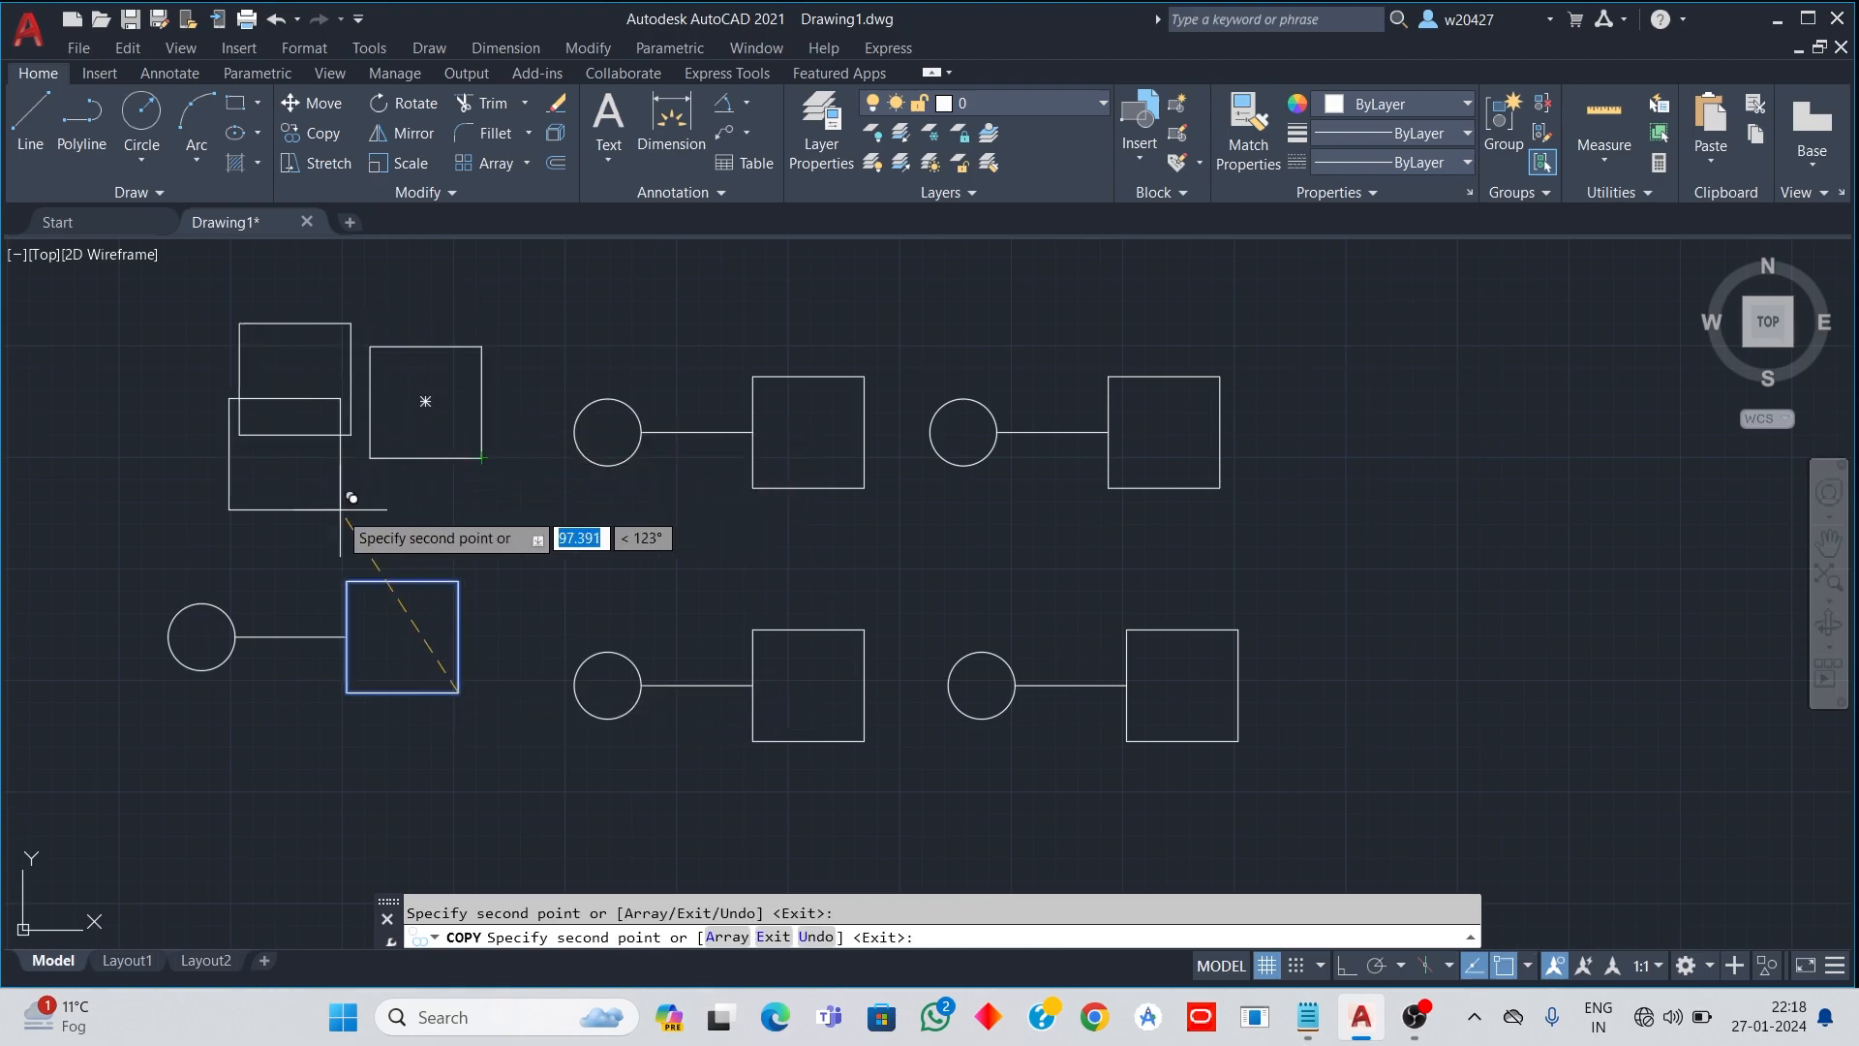
click(199, 513)
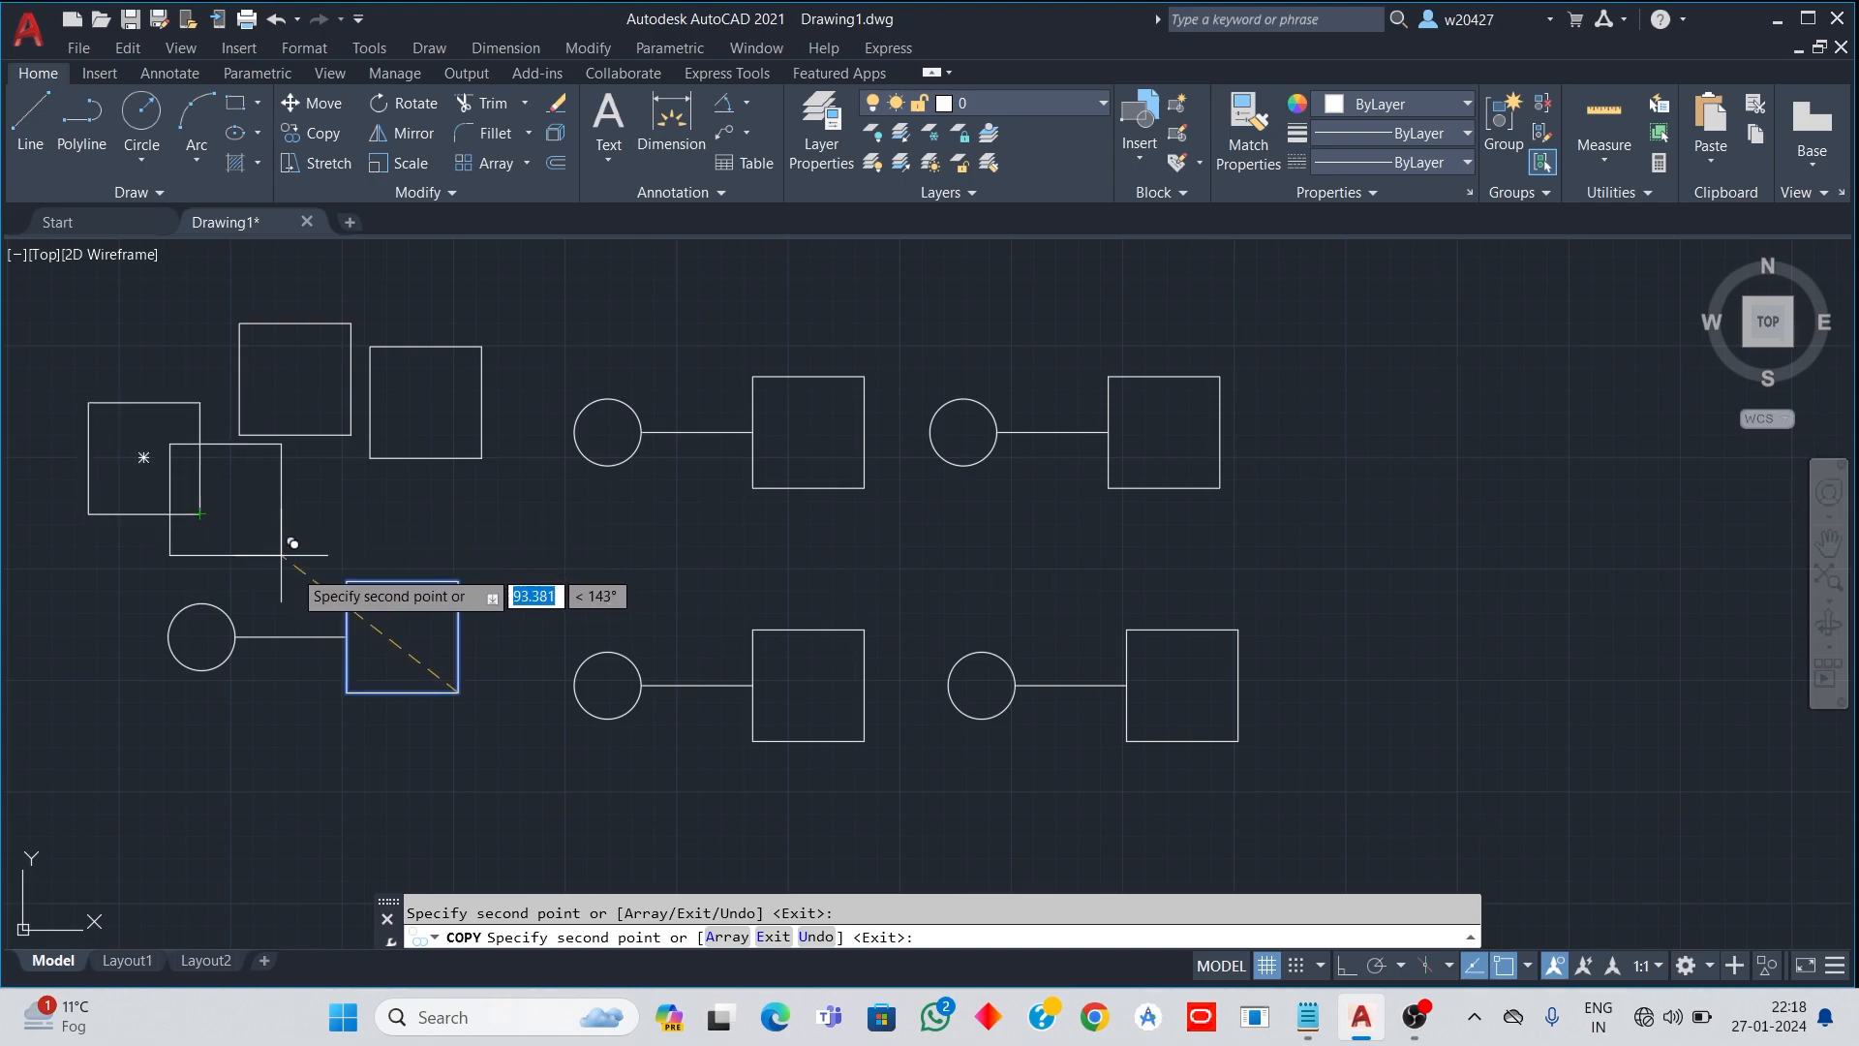
click(329, 569)
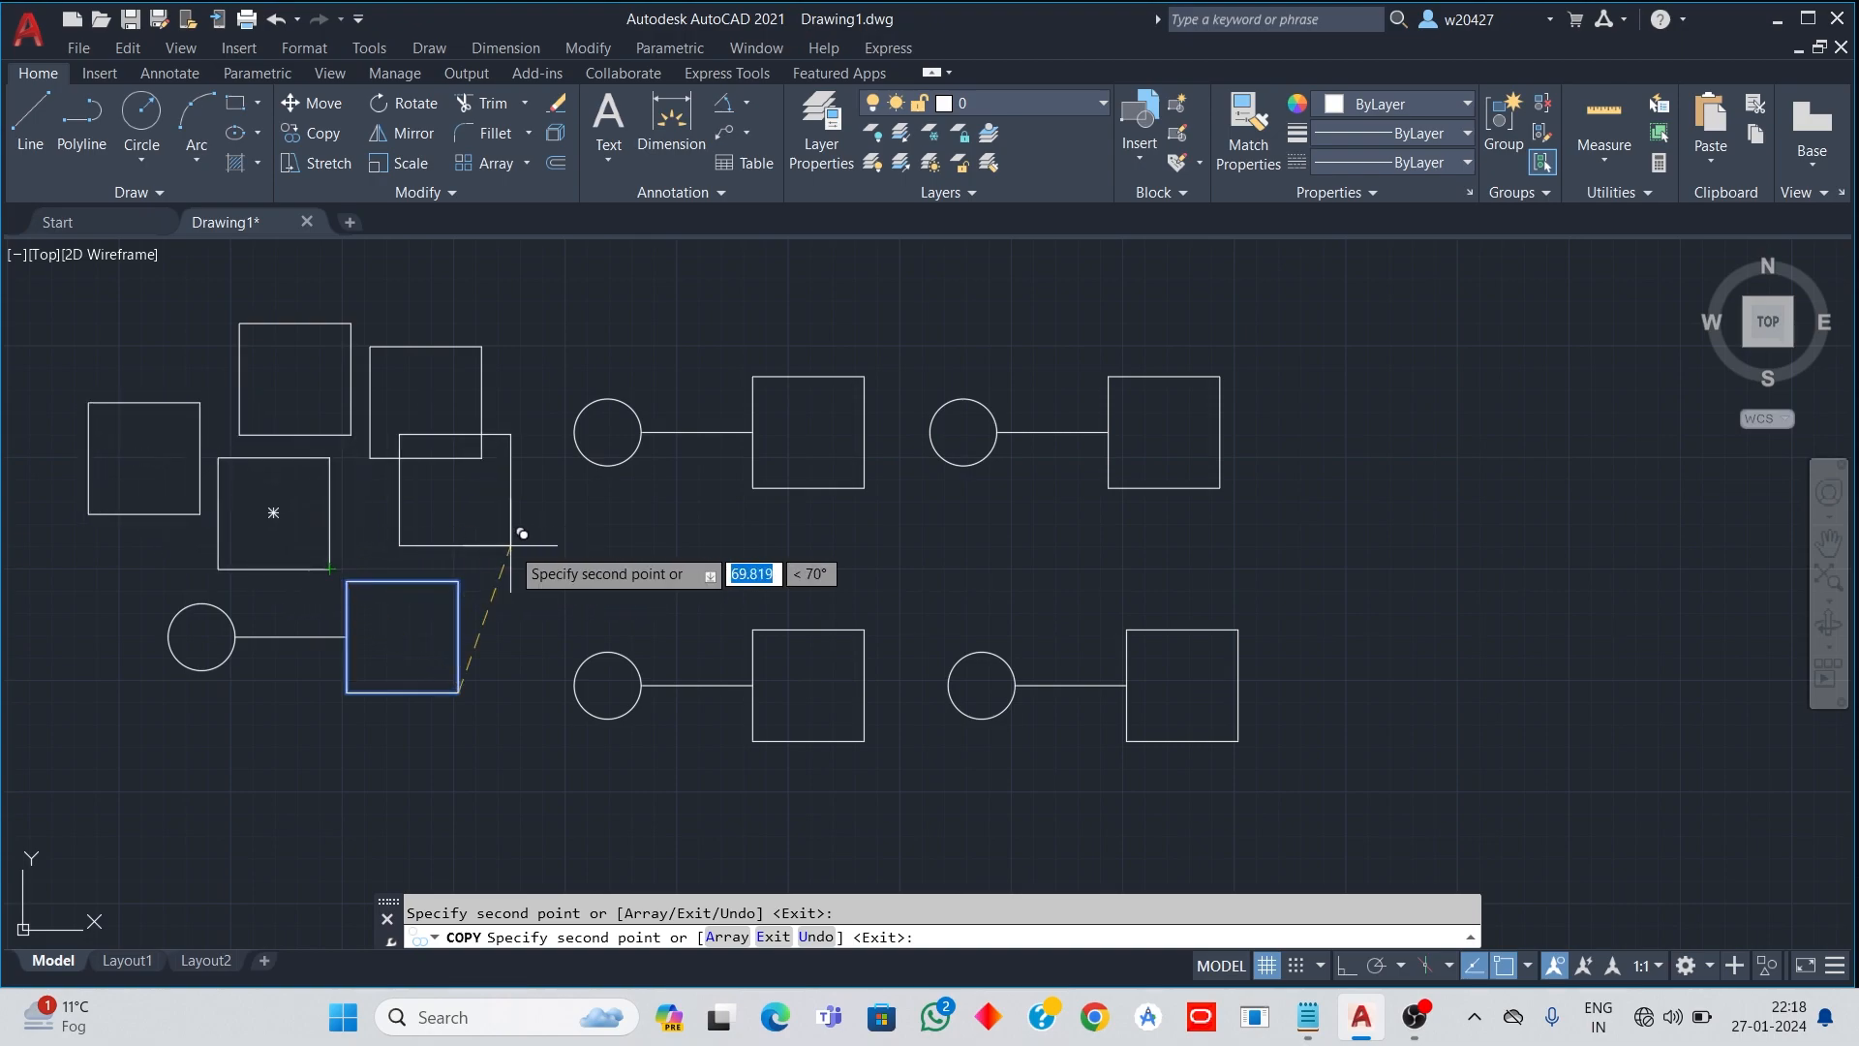
key(Escape)
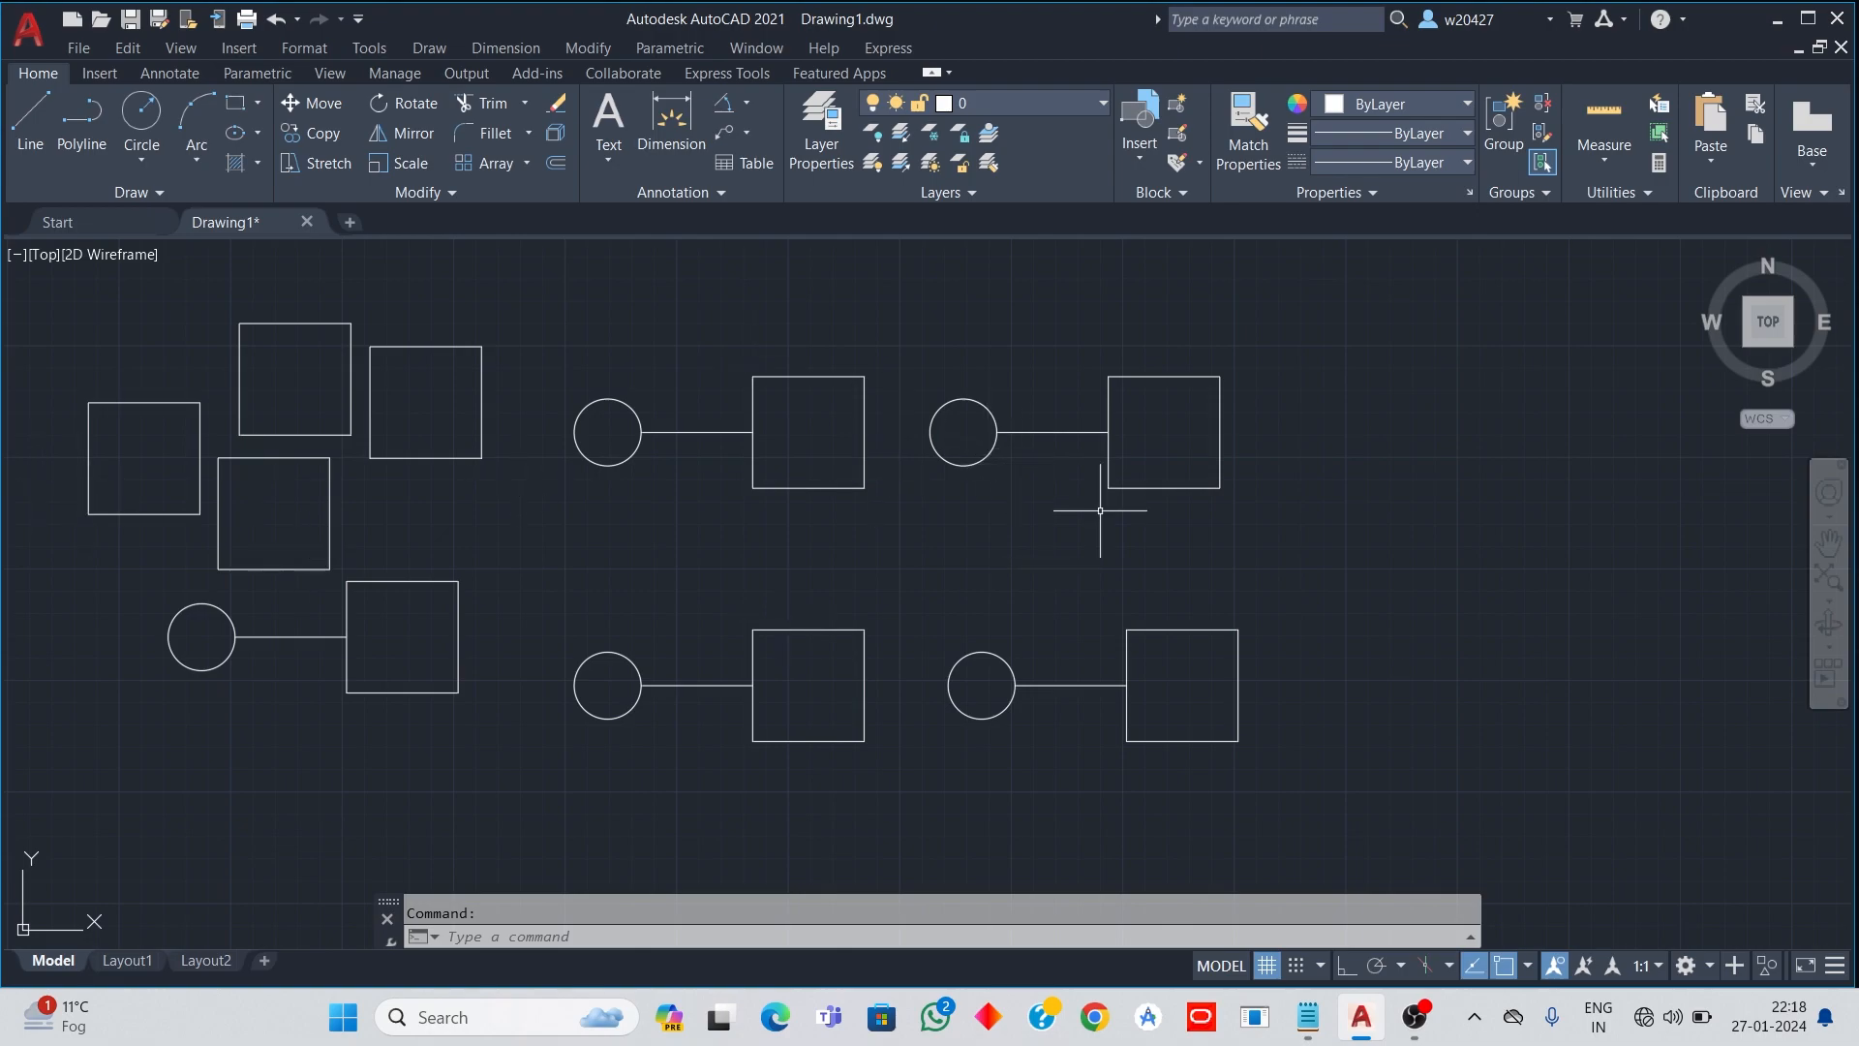
Step: Look over the other shapes across the whole drawing and return to the four copied squares and joined figures
scroll(651, 463, down, 10)
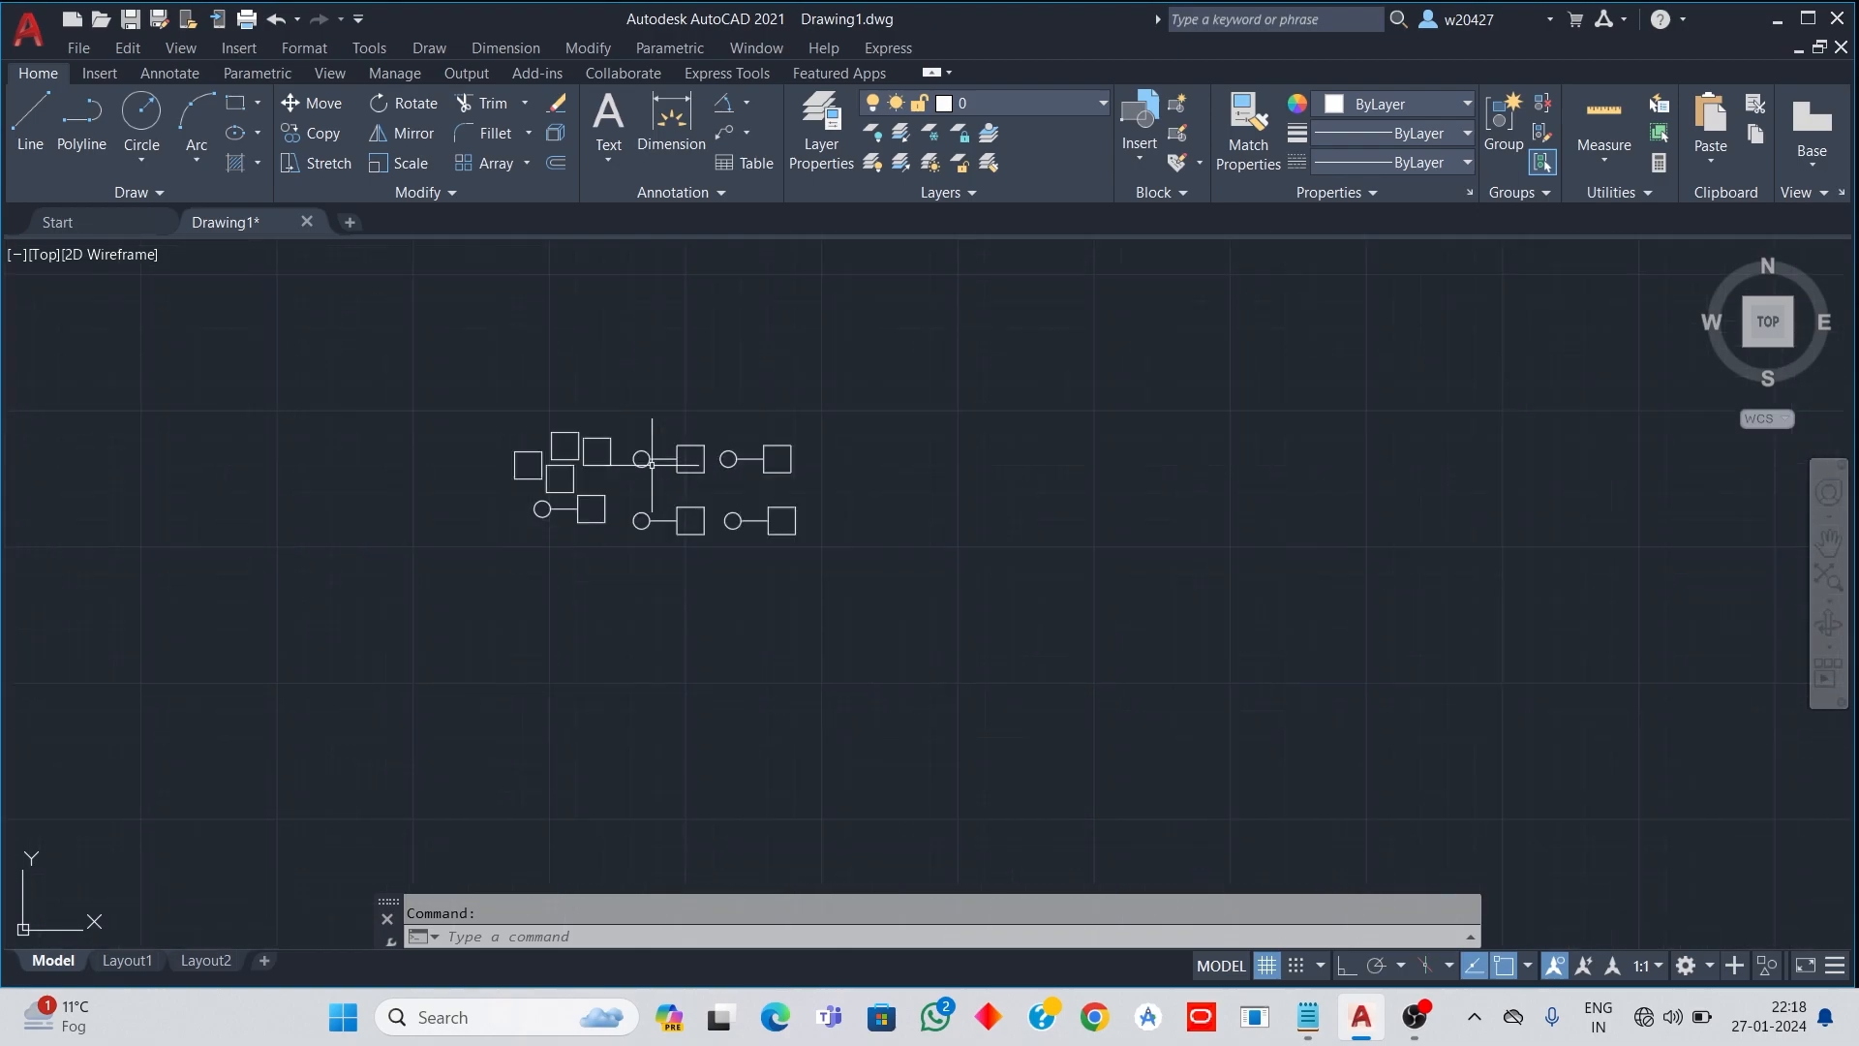
scroll(663, 467, down, 3)
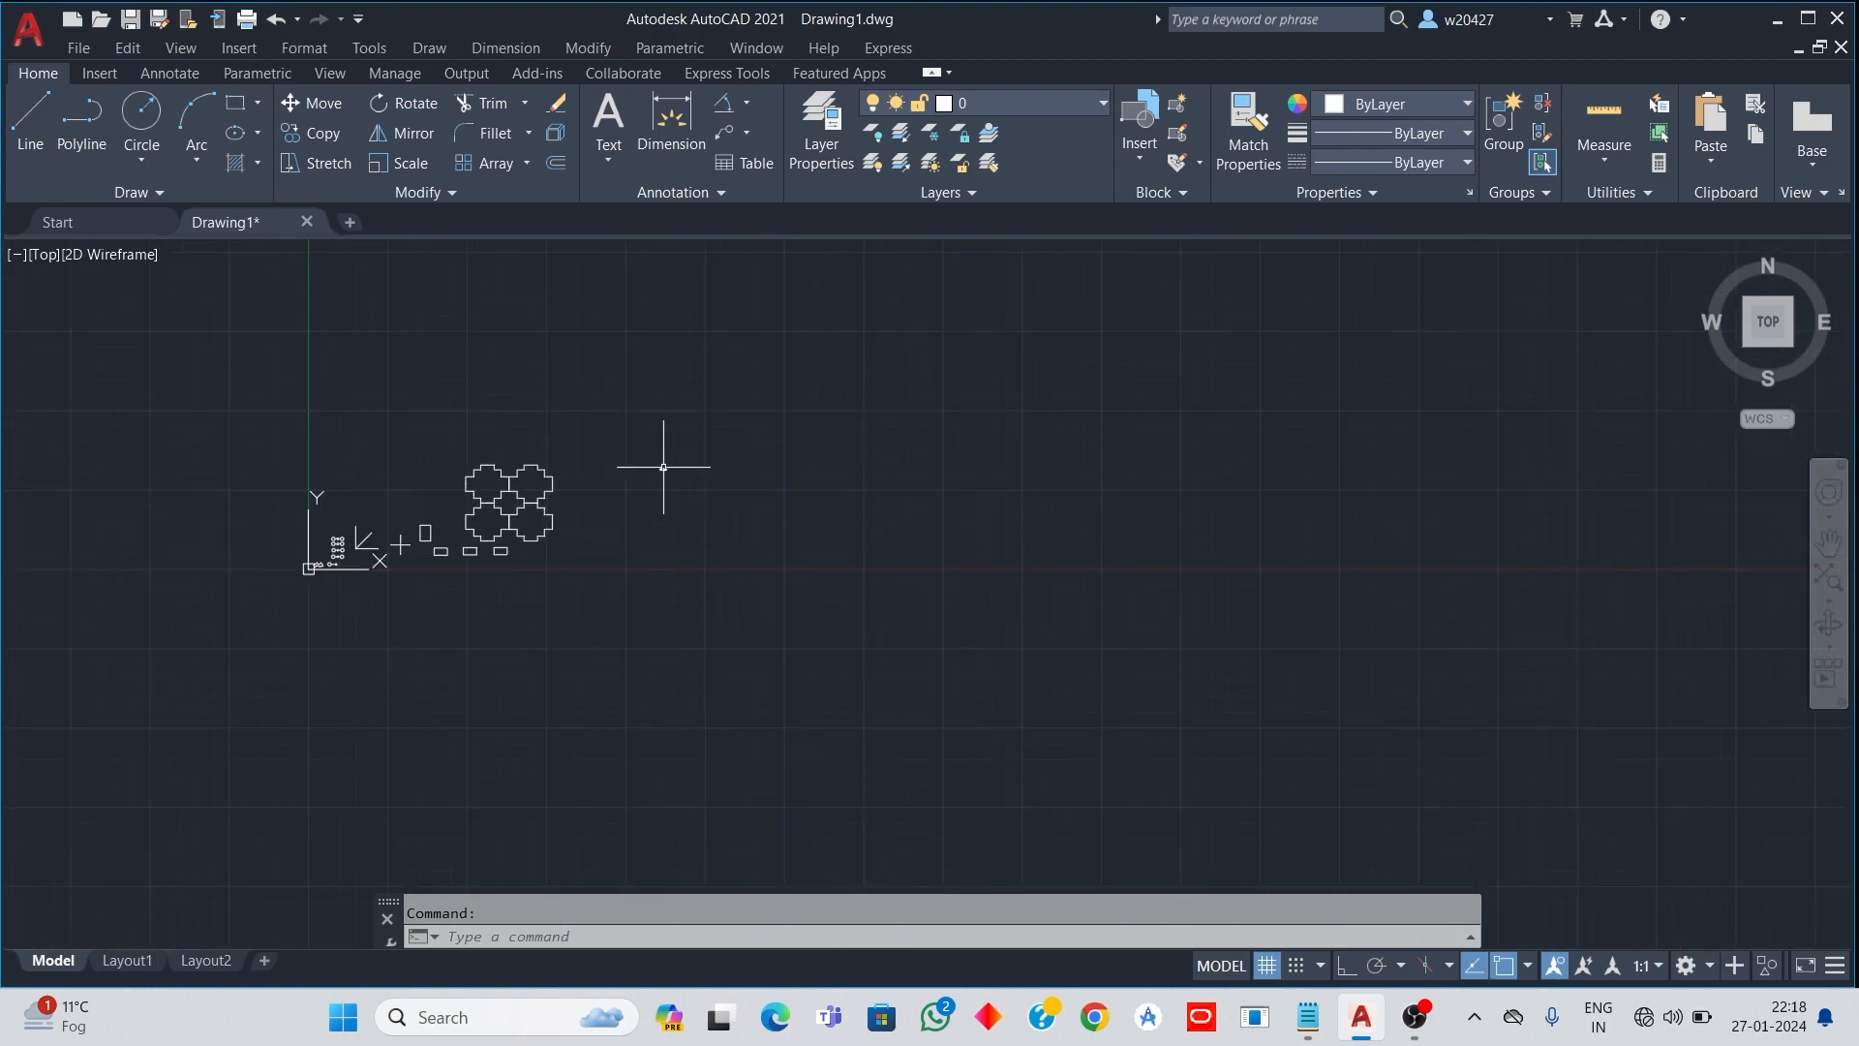
scroll(387, 466, up, 6)
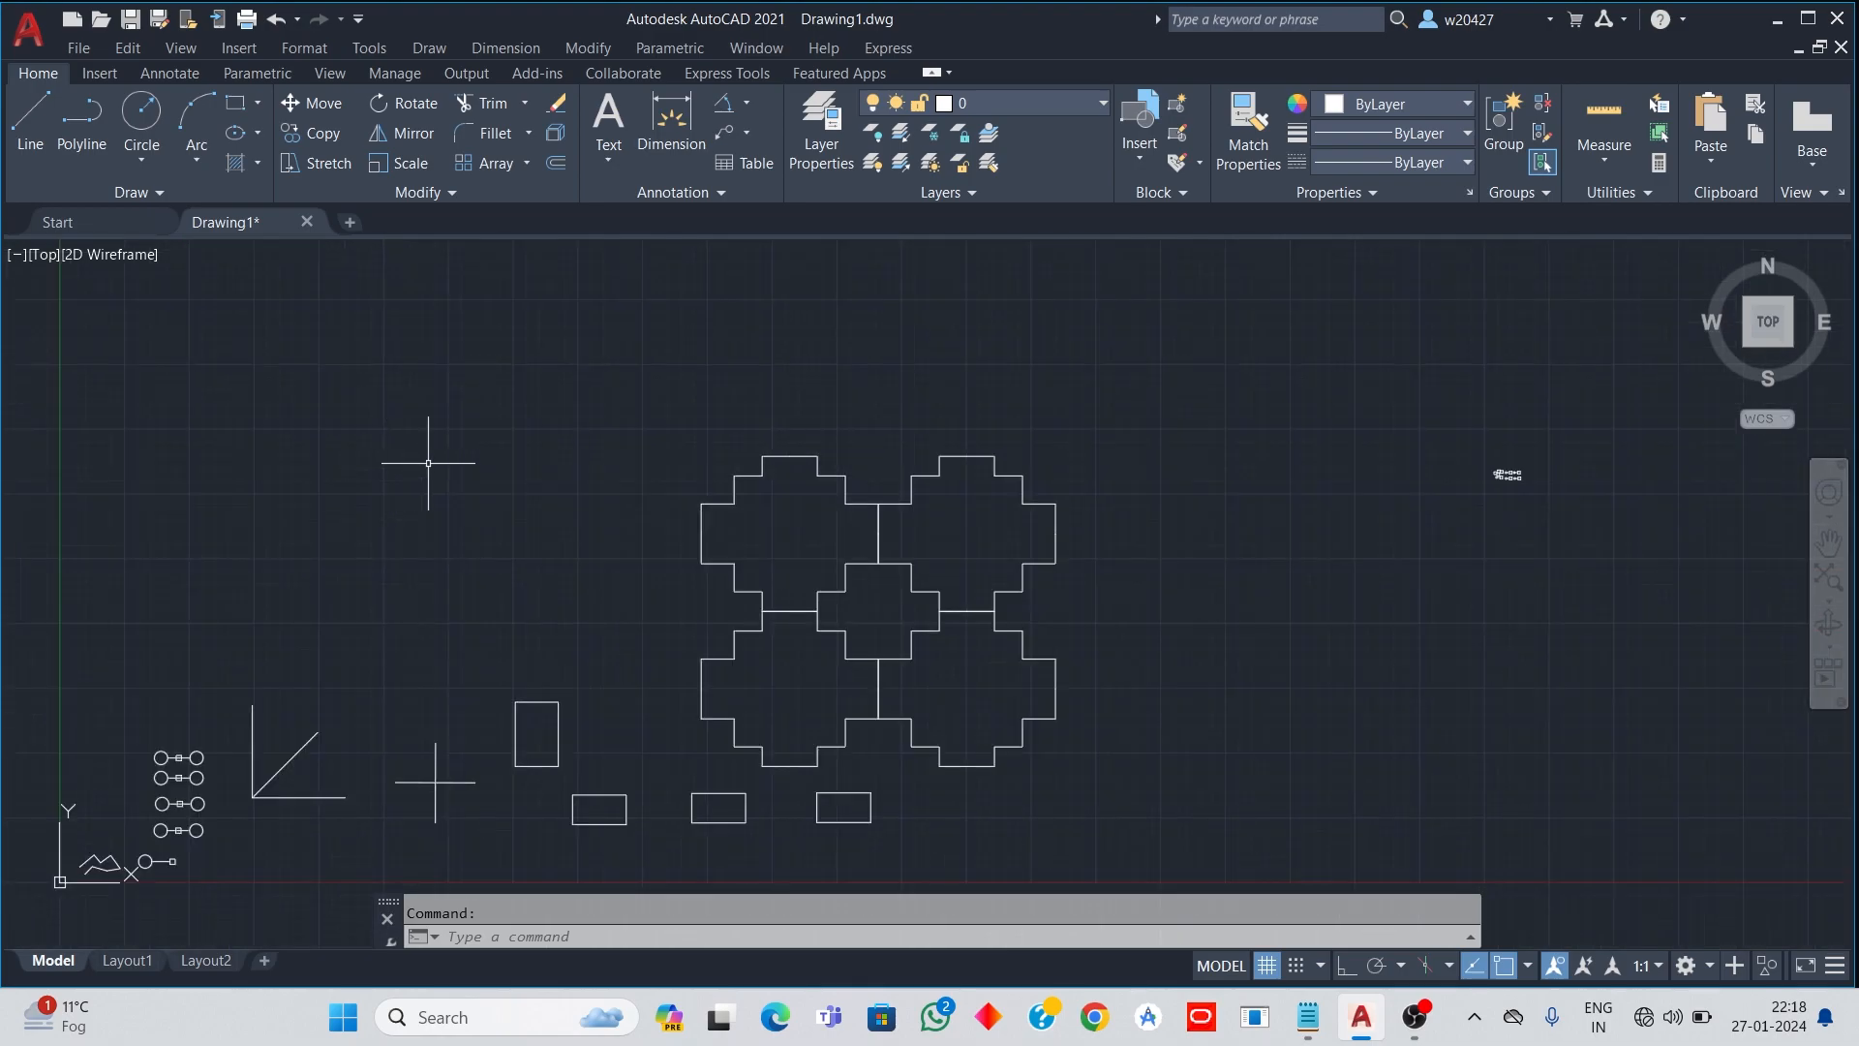
scroll(1142, 486, down, 2)
scroll(1369, 478, up, 10)
scroll(1367, 518, up, 7)
scroll(1259, 537, down, 3)
scroll(1172, 659, up, 5)
scroll(1104, 716, down, 2)
scroll(769, 372, up, 2)
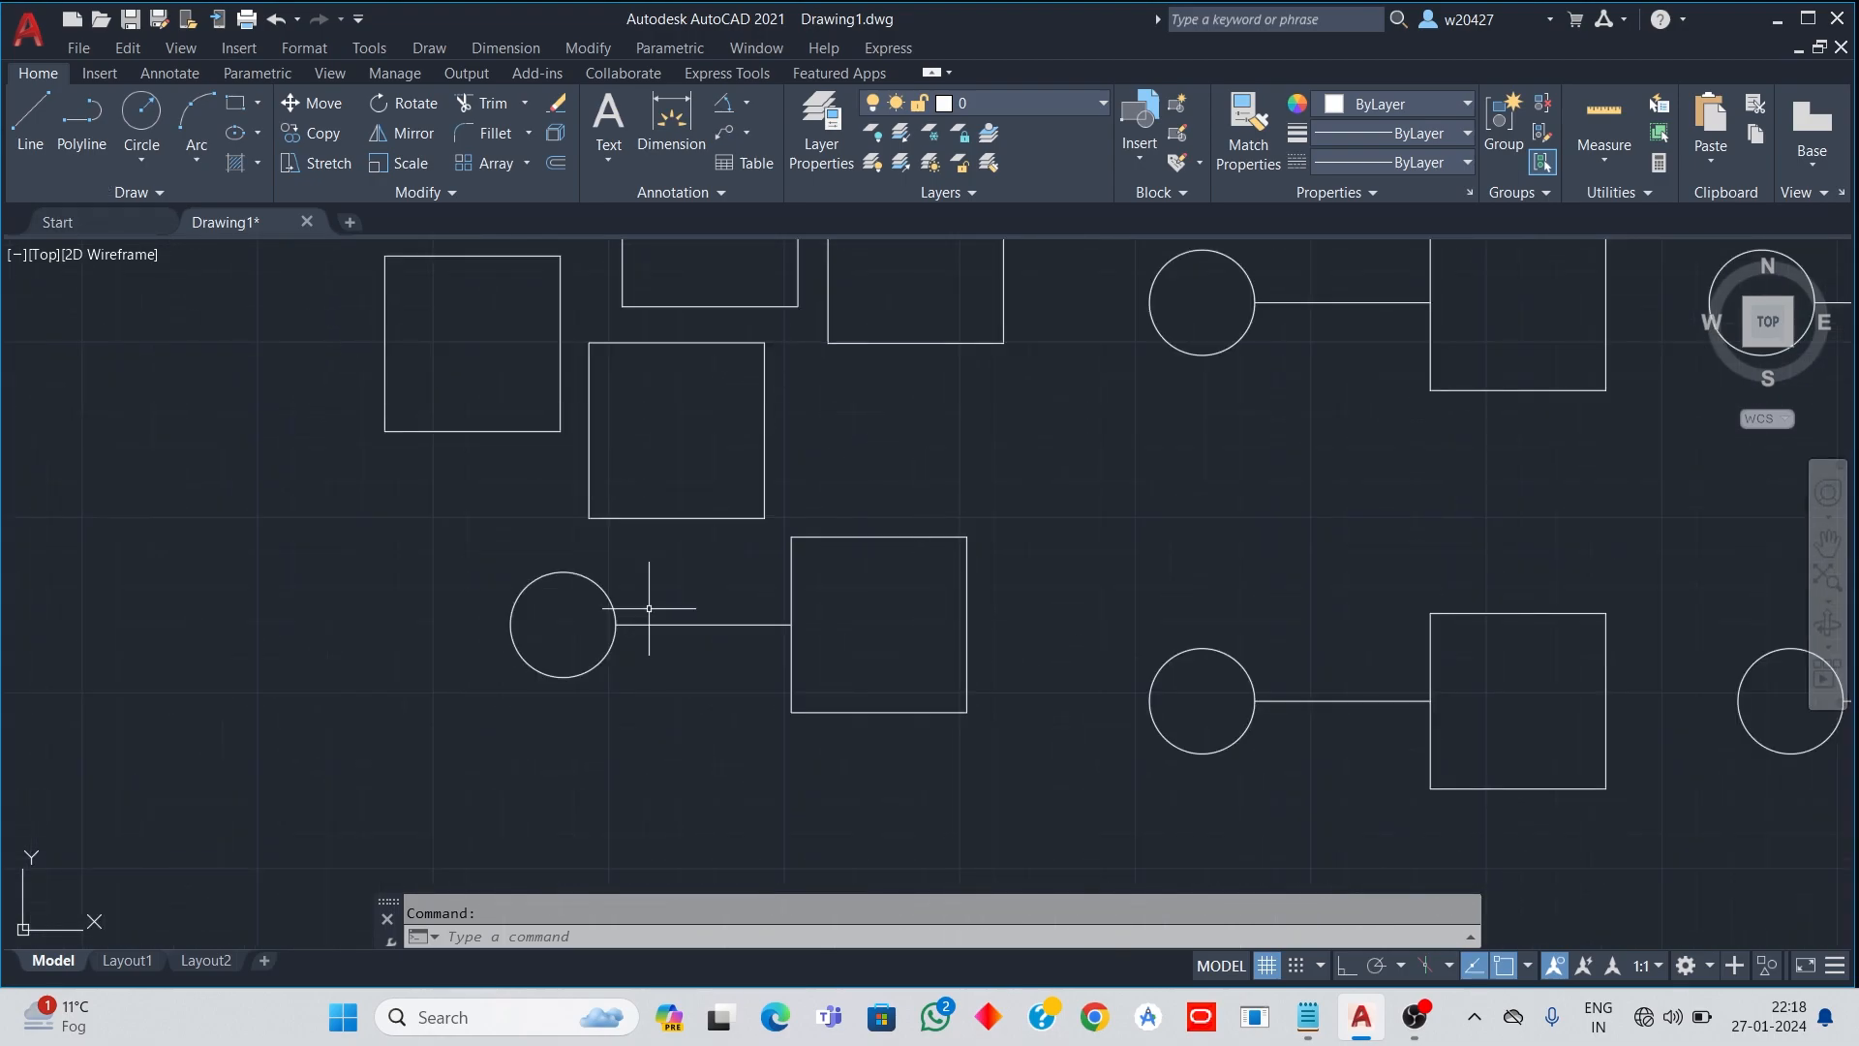
scroll(714, 632, down, 2)
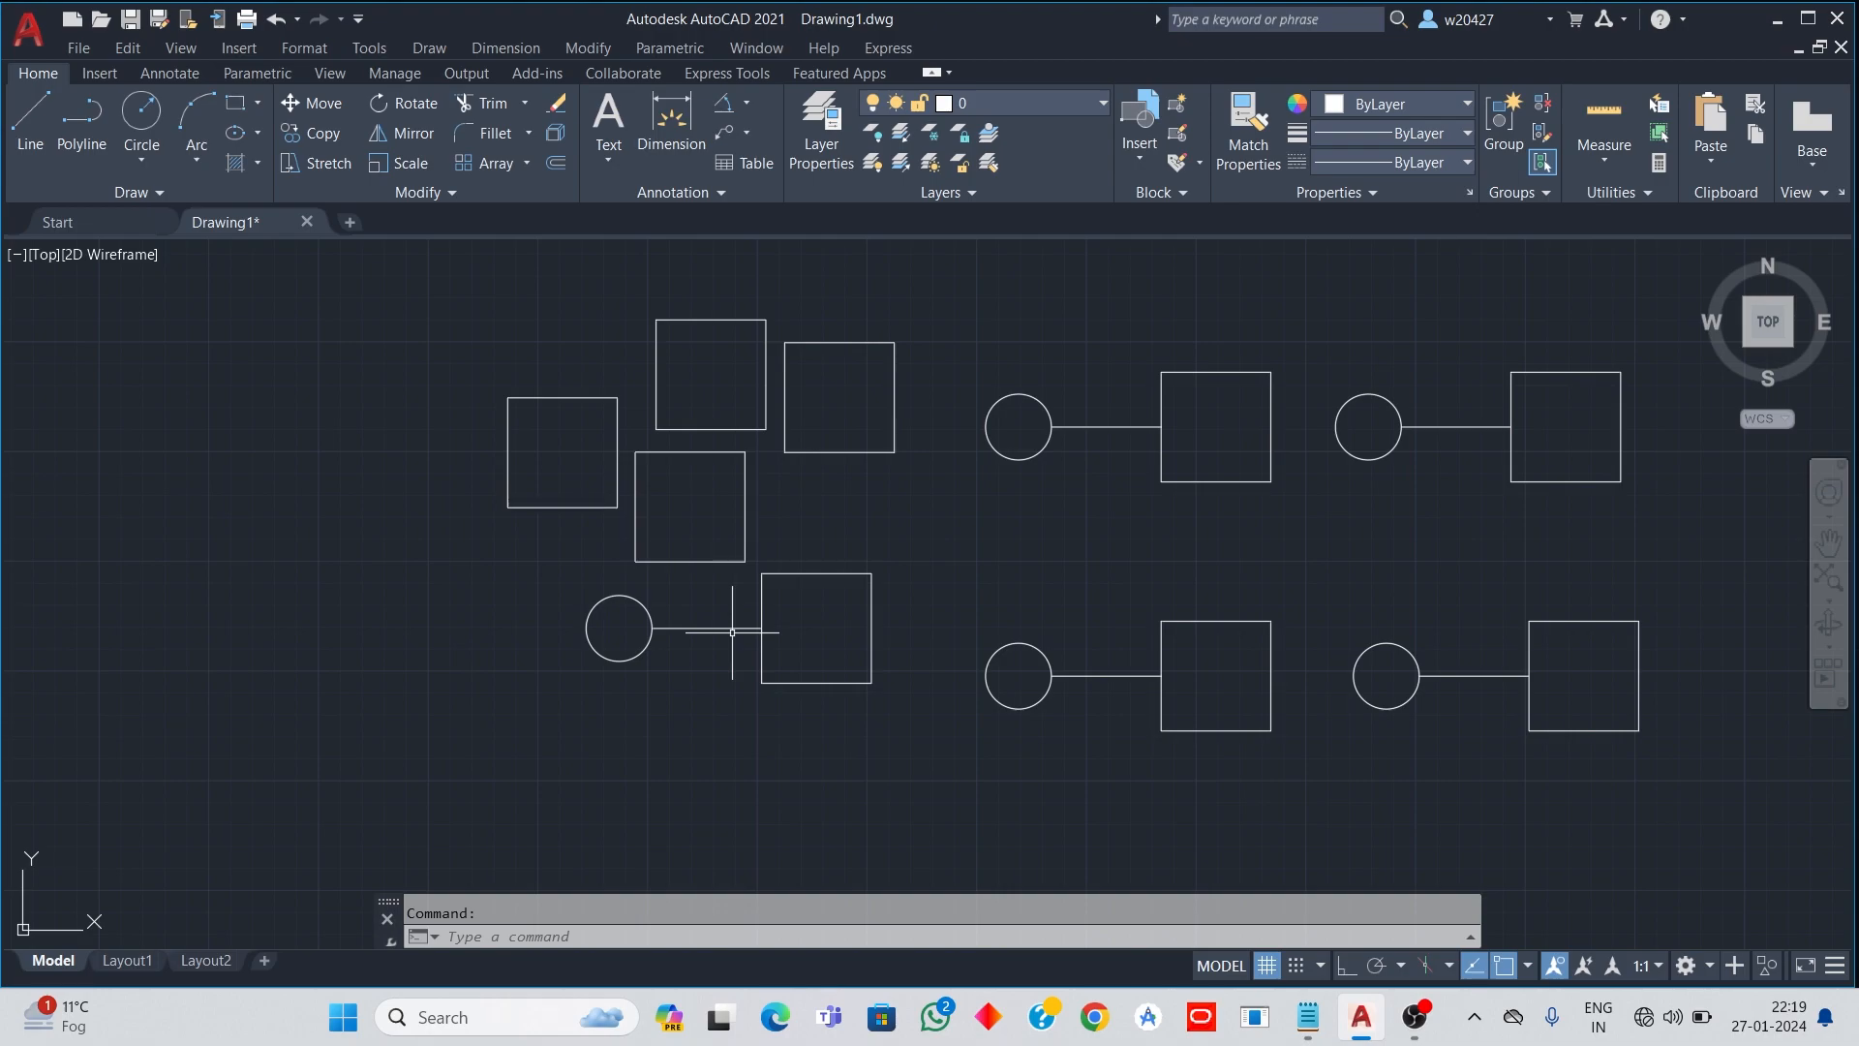
Step: Copy the leftmost loose square by its center onto the midpoint of the line in the joined figure below it
click(432, 367)
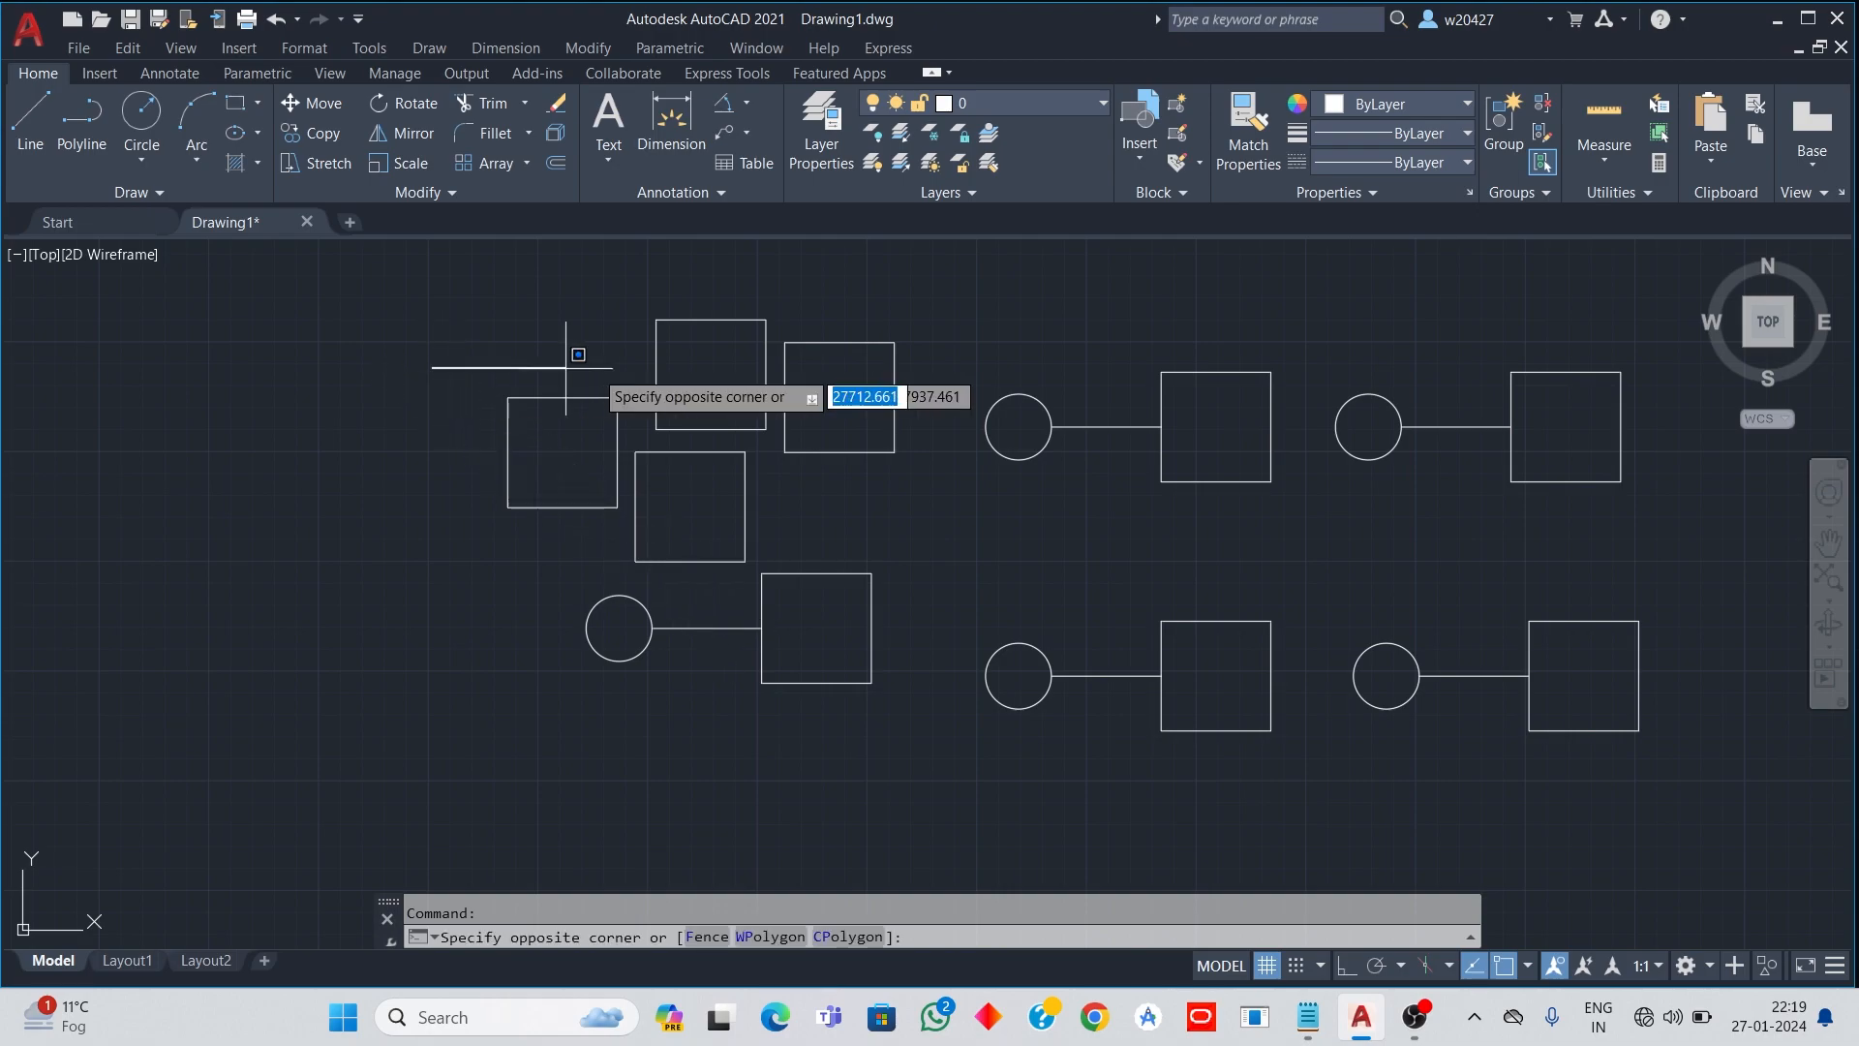
key(Escape)
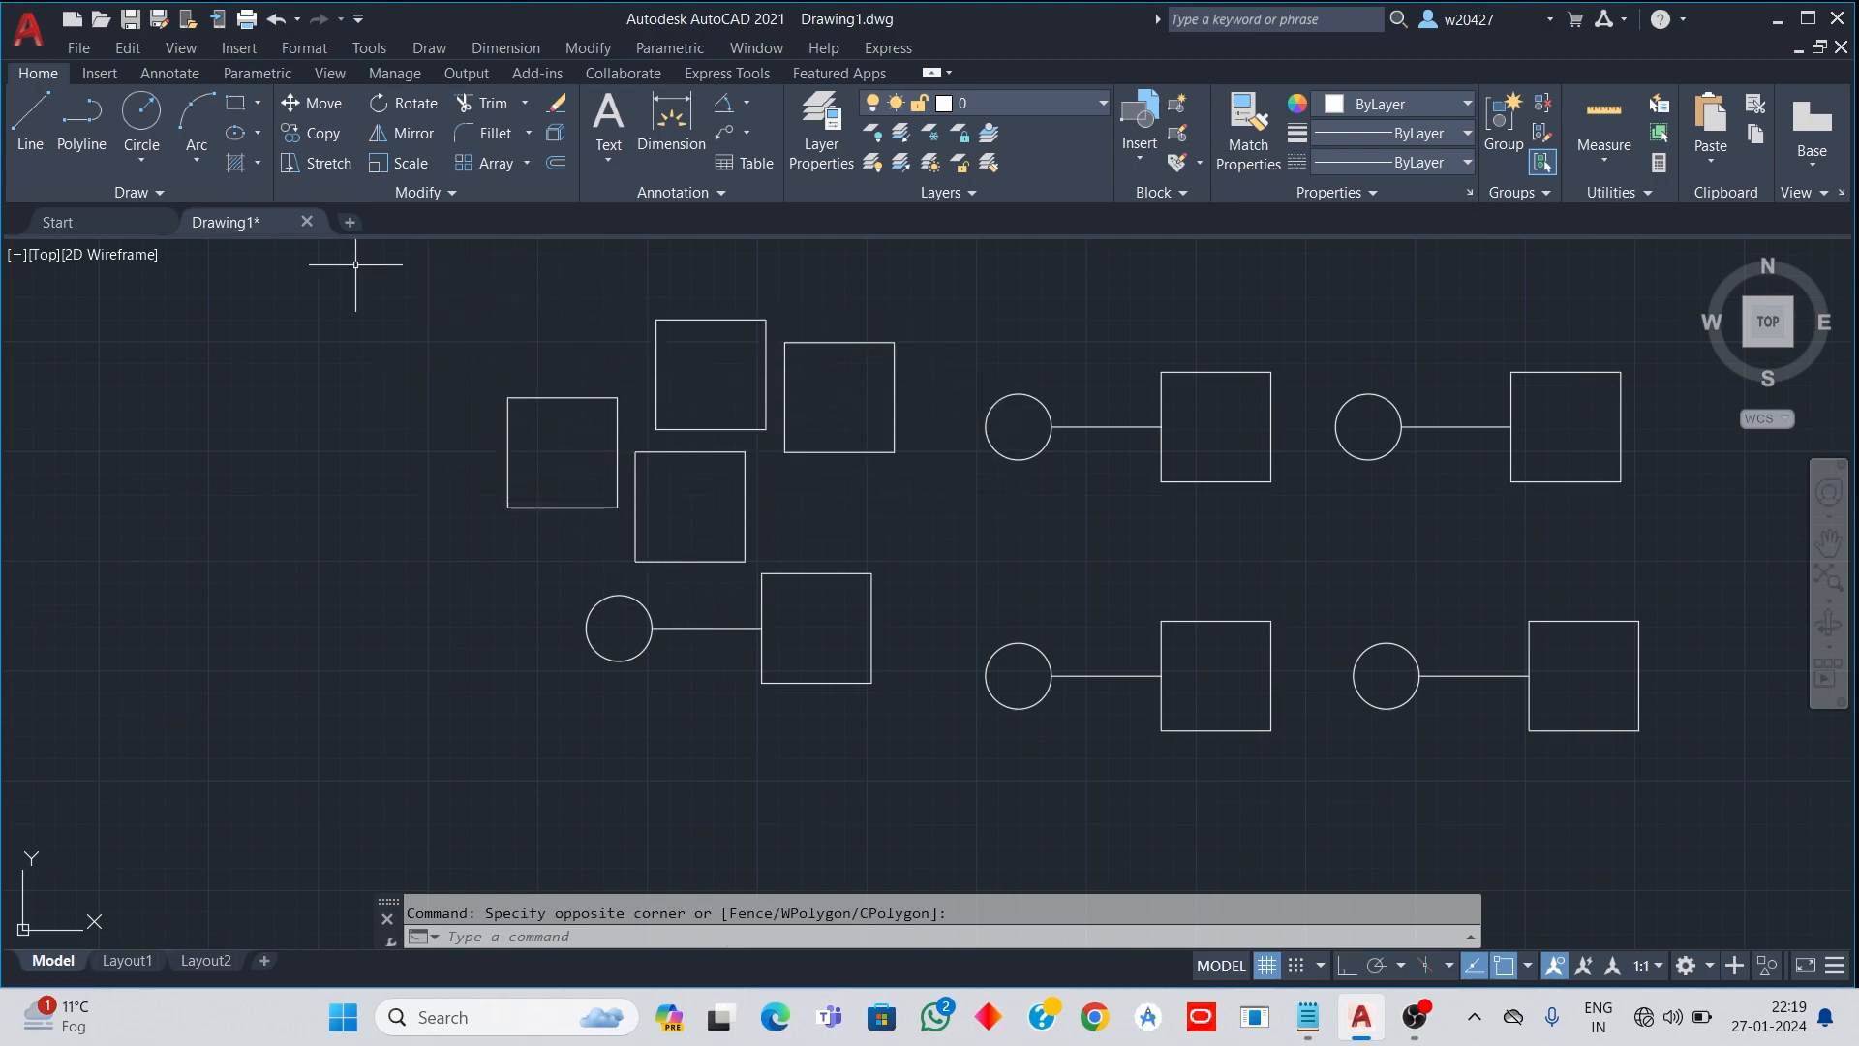
click(312, 133)
click(430, 348)
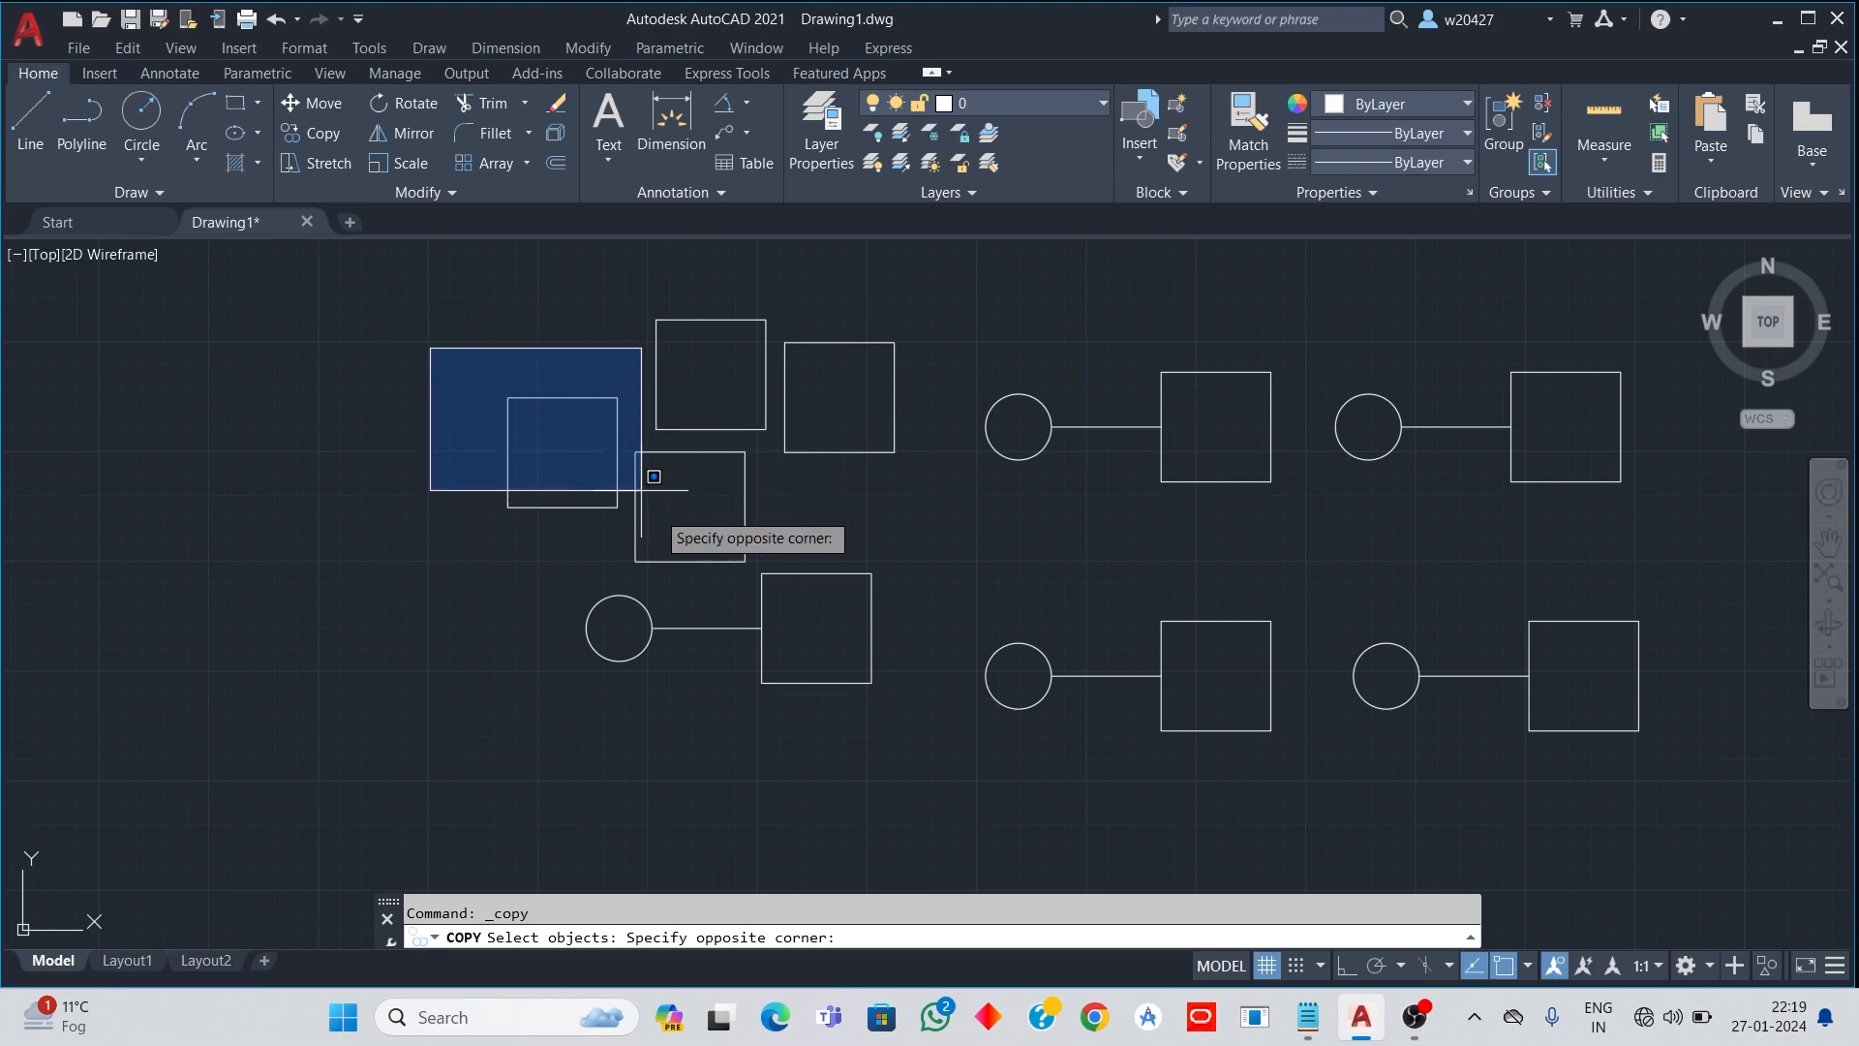
click(634, 536)
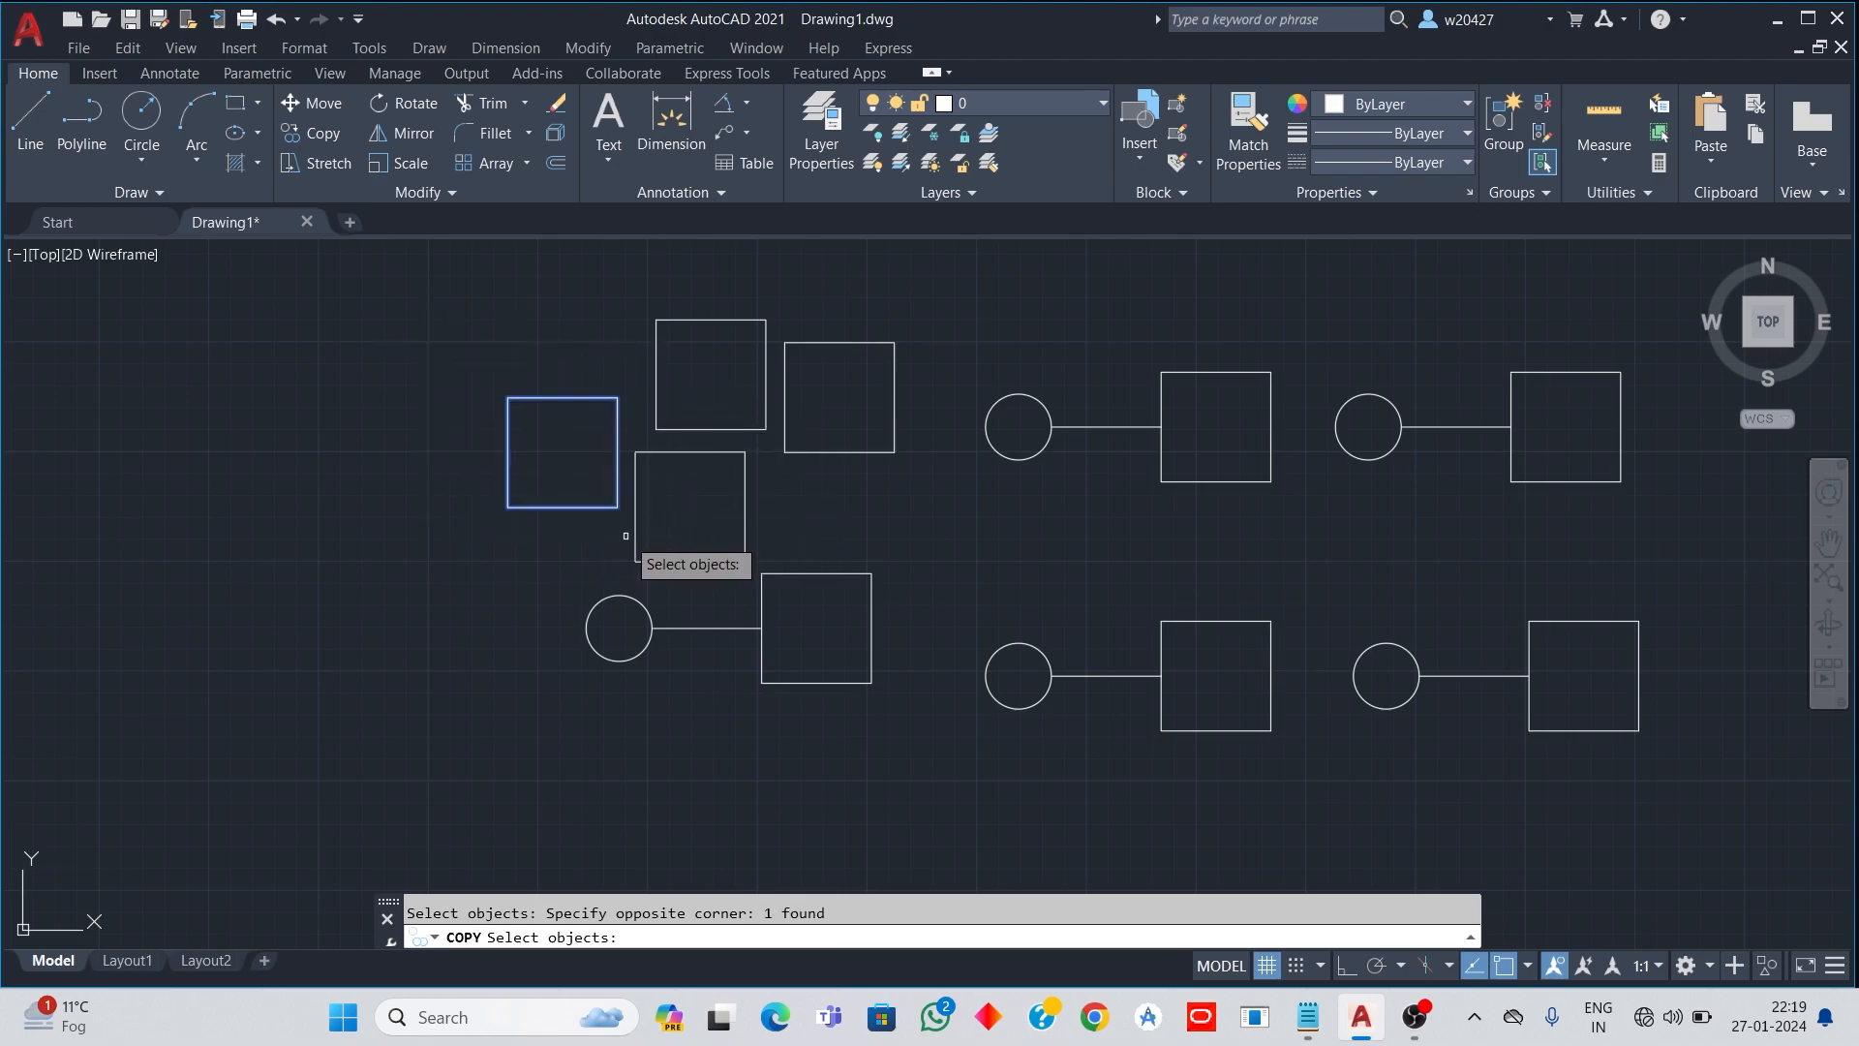
key(Return)
scroll(626, 538, up, 2)
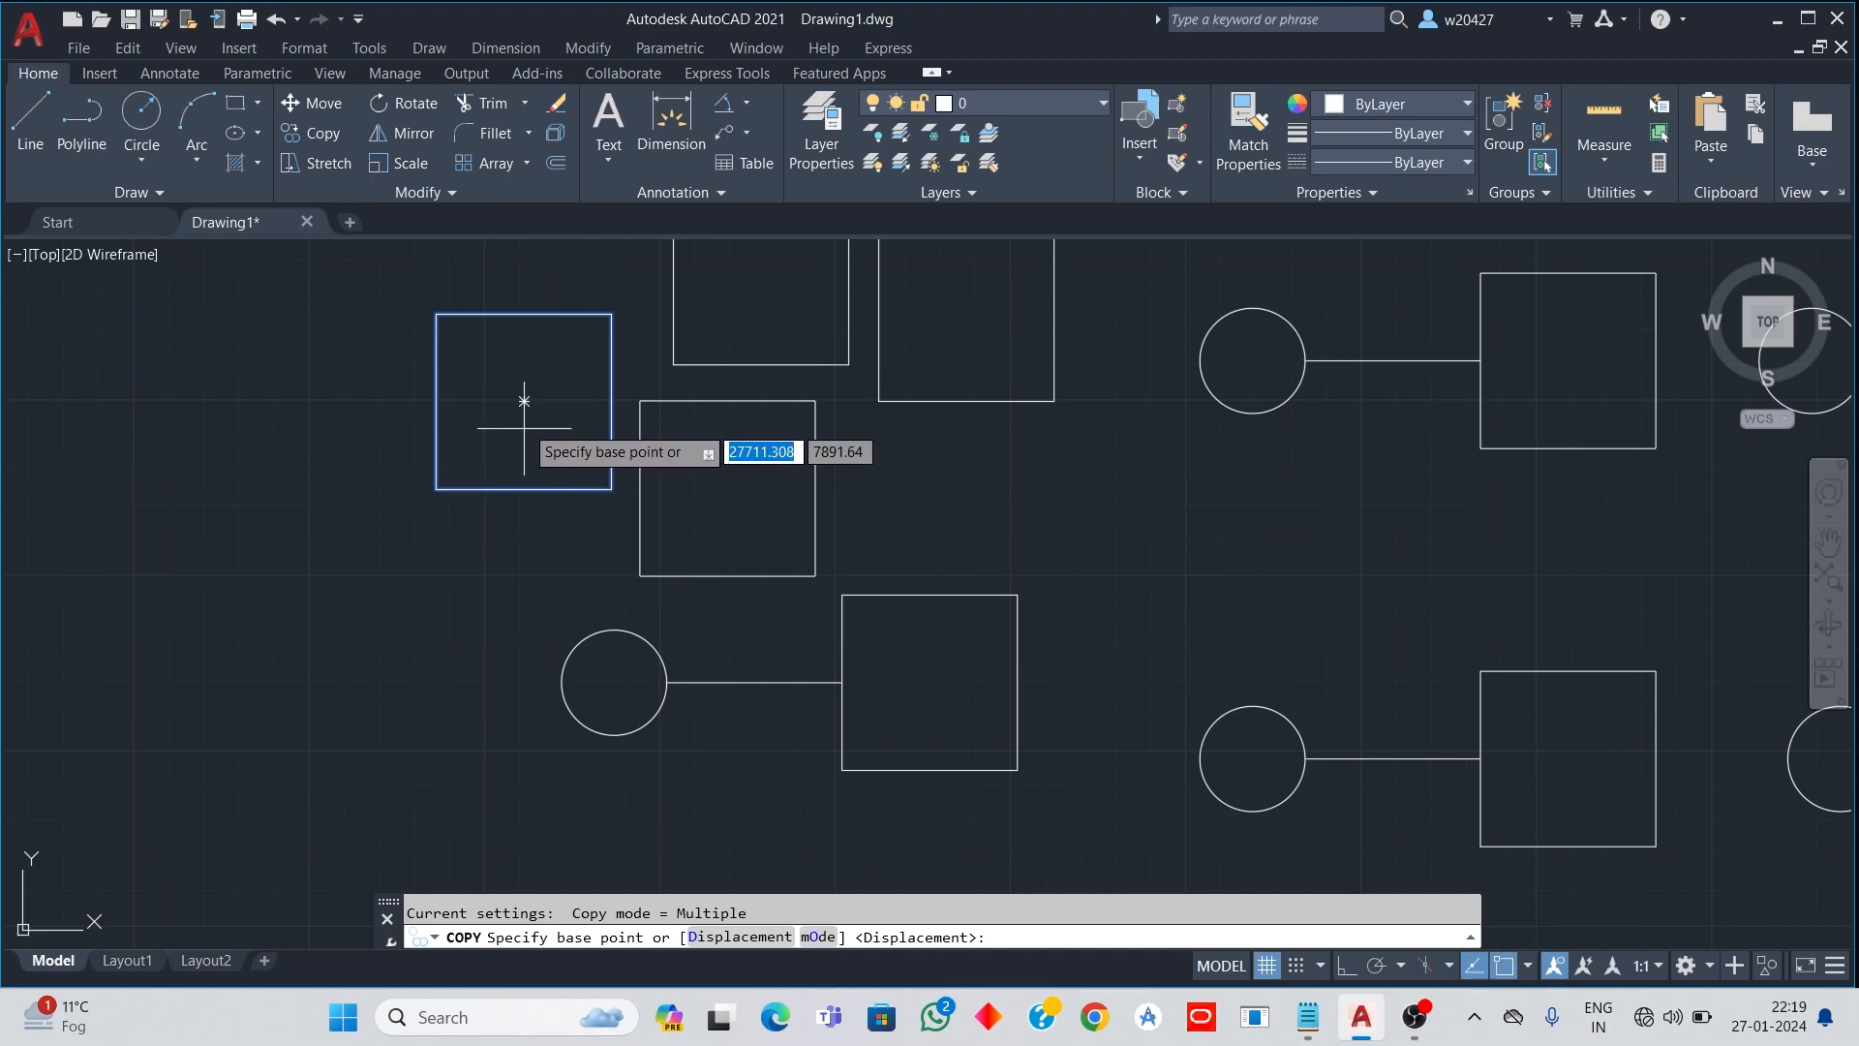
click(524, 401)
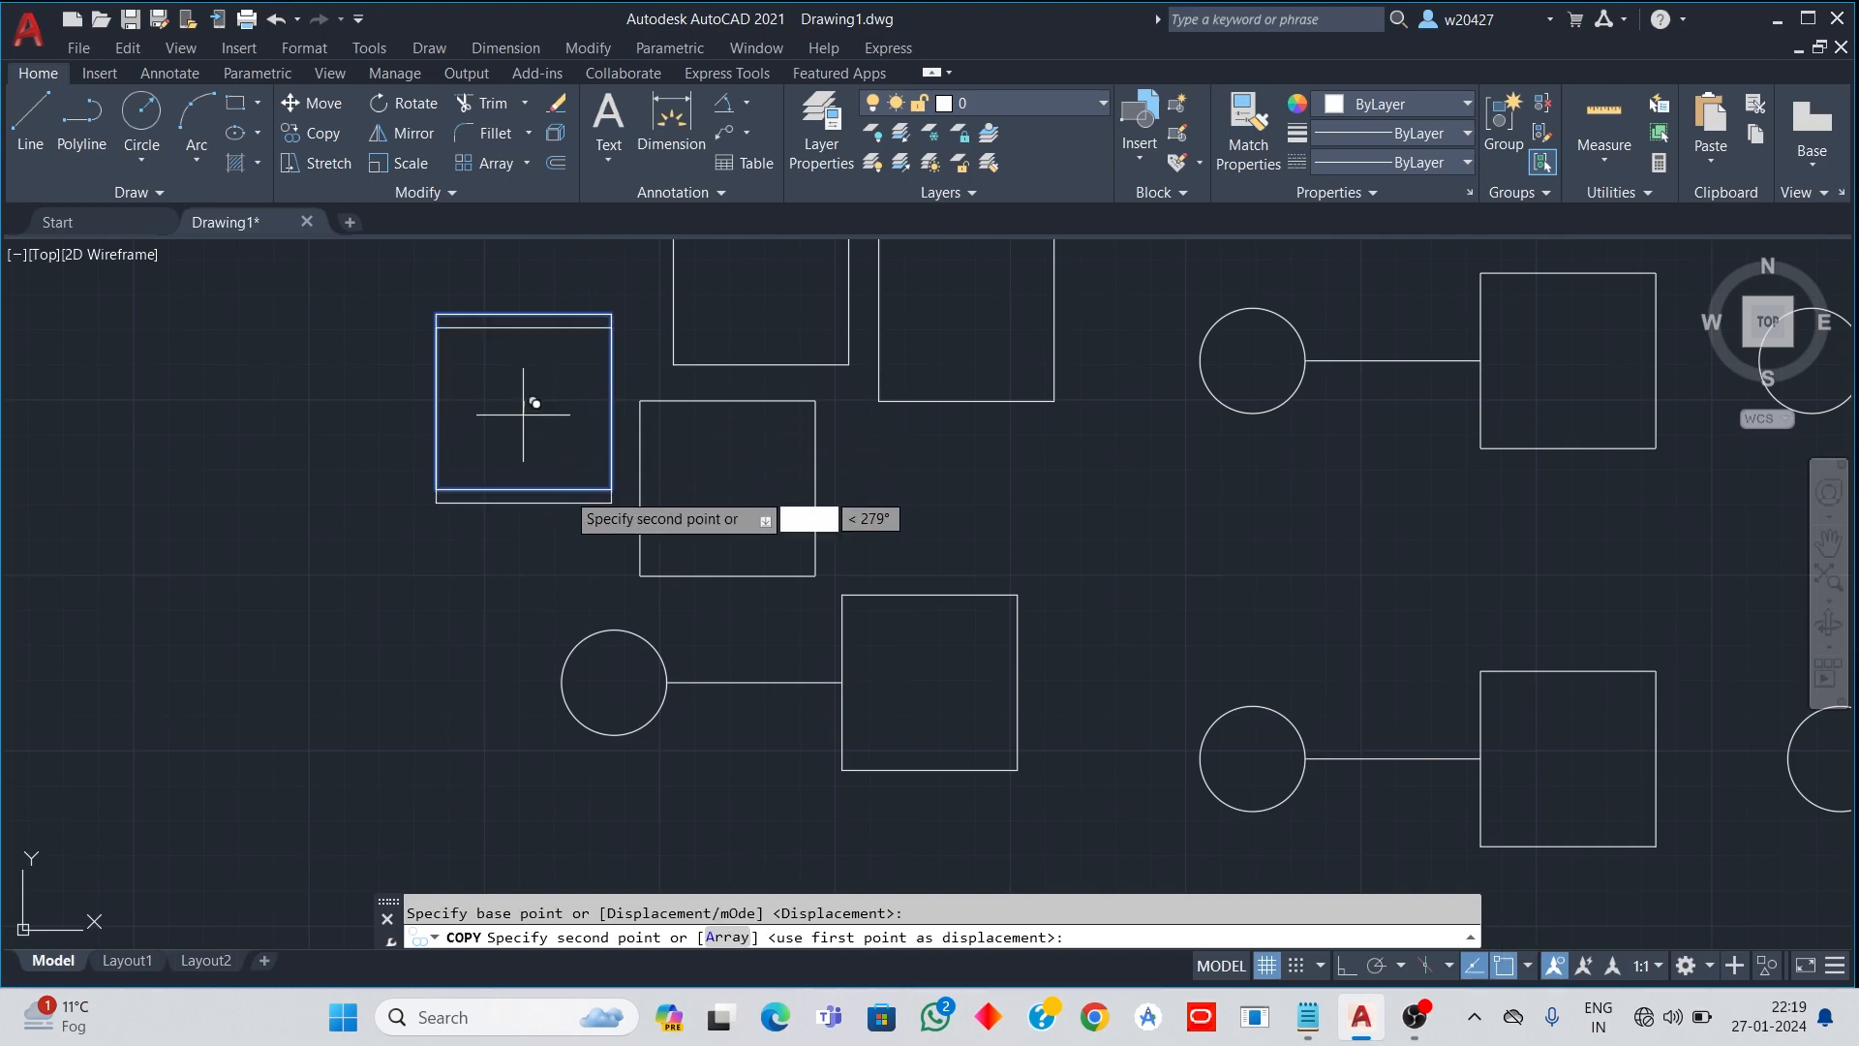
click(755, 682)
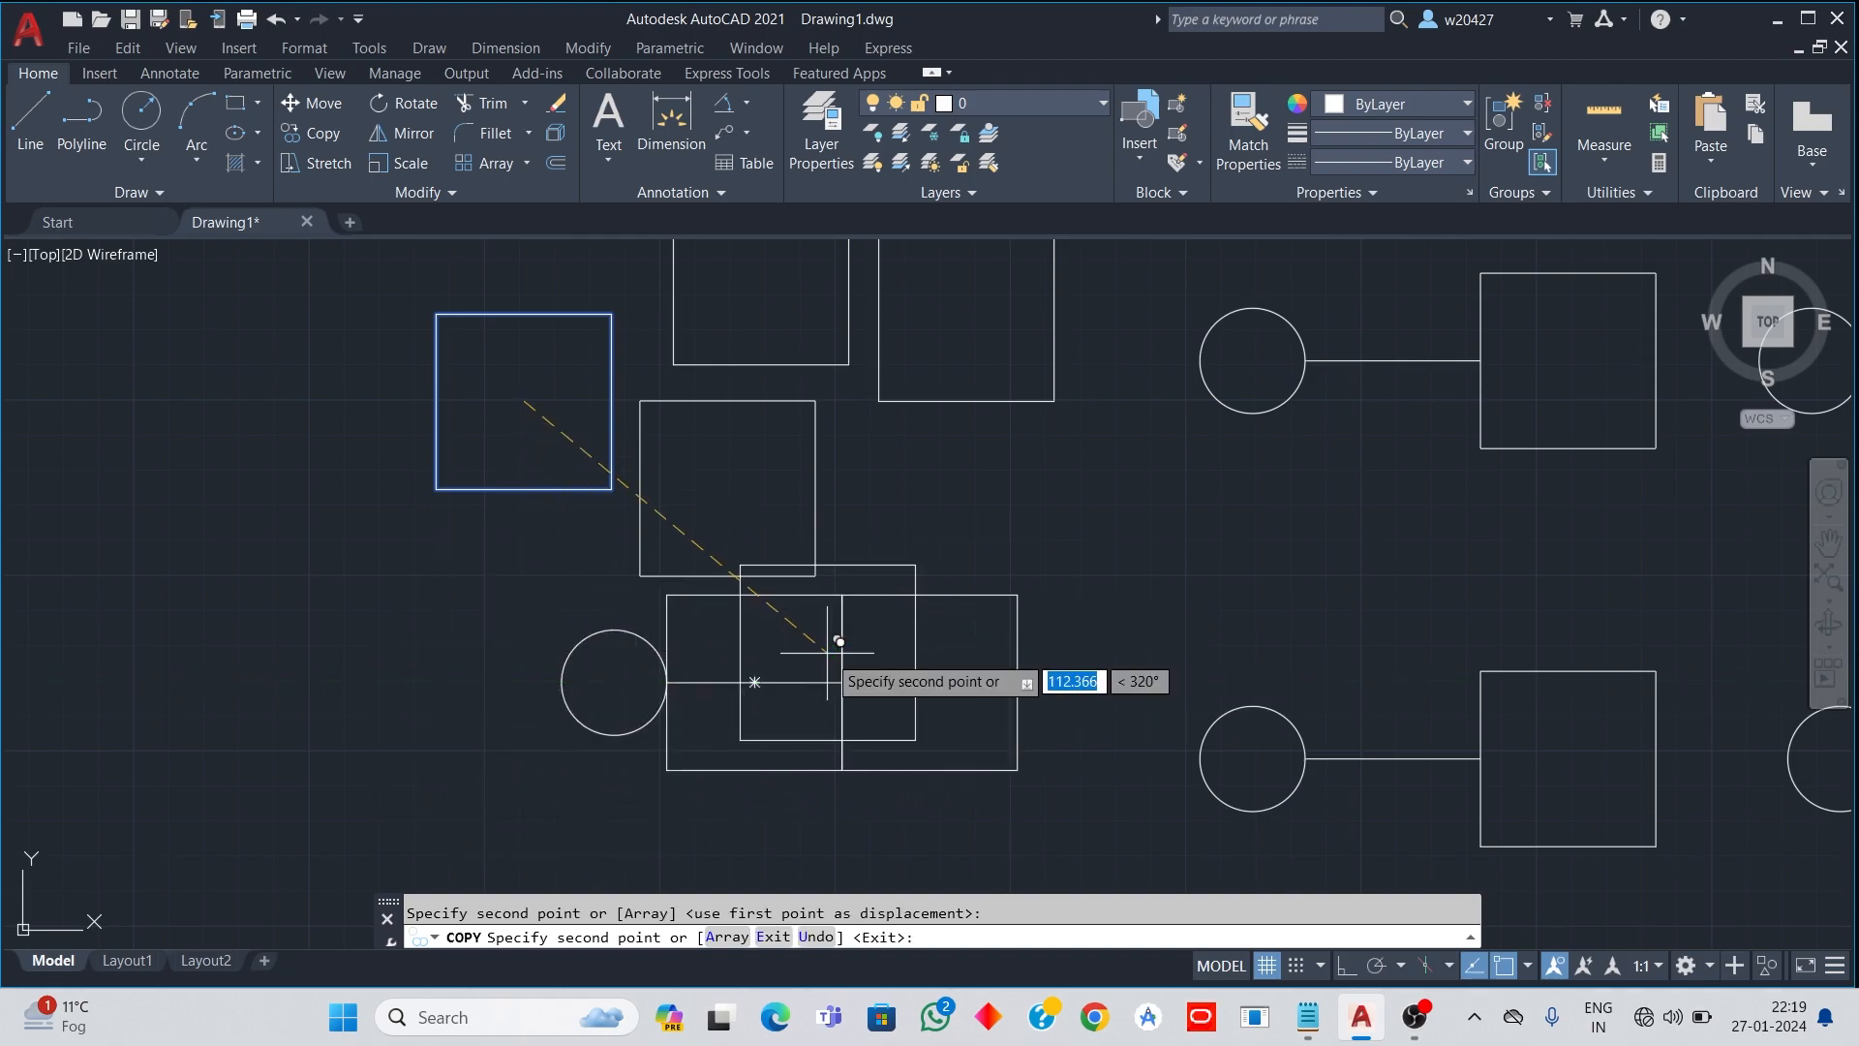
key(Escape)
Step: Draw a single roughly horizontal line in an empty area to the right of the joined figures
scroll(1249, 592, down, 4)
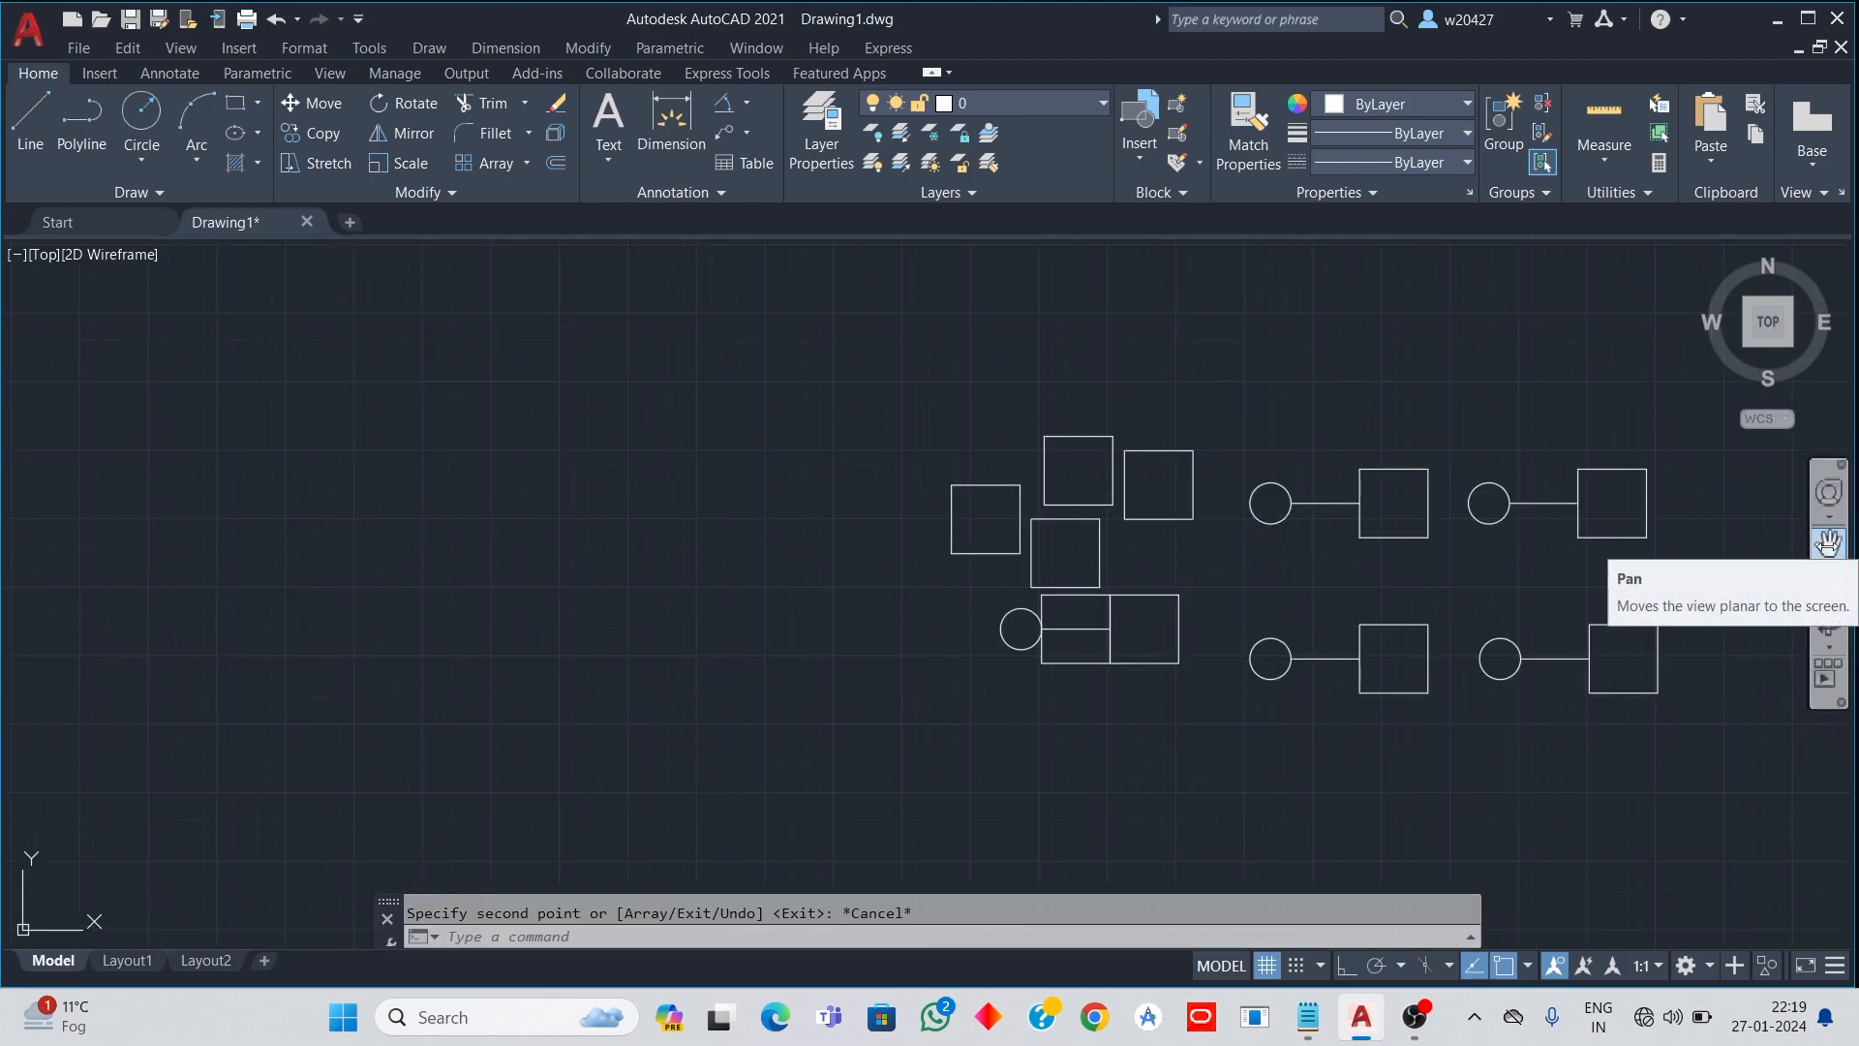
click(1828, 542)
drag(1747, 593, 1053, 639)
scroll(1053, 635, up, 2)
scroll(1180, 632, up, 2)
drag(1180, 632, 1074, 636)
scroll(1077, 636, up, 2)
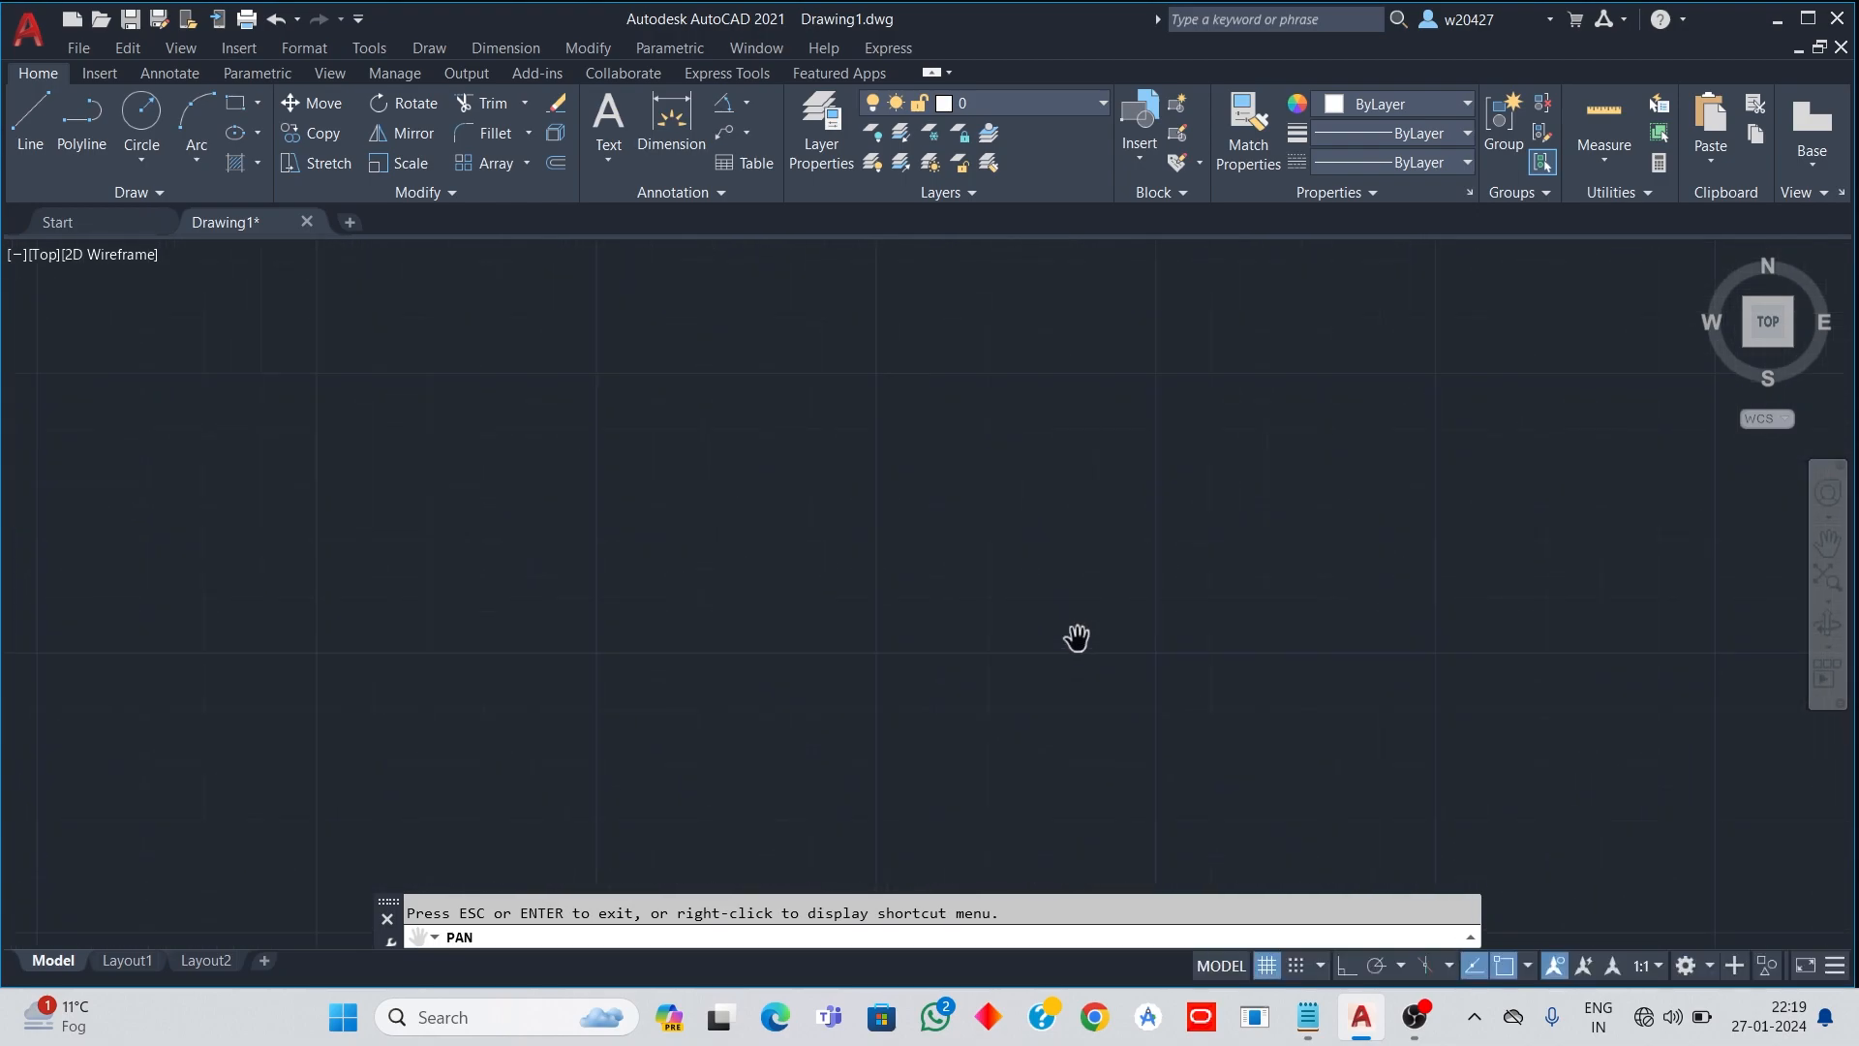
key(Escape)
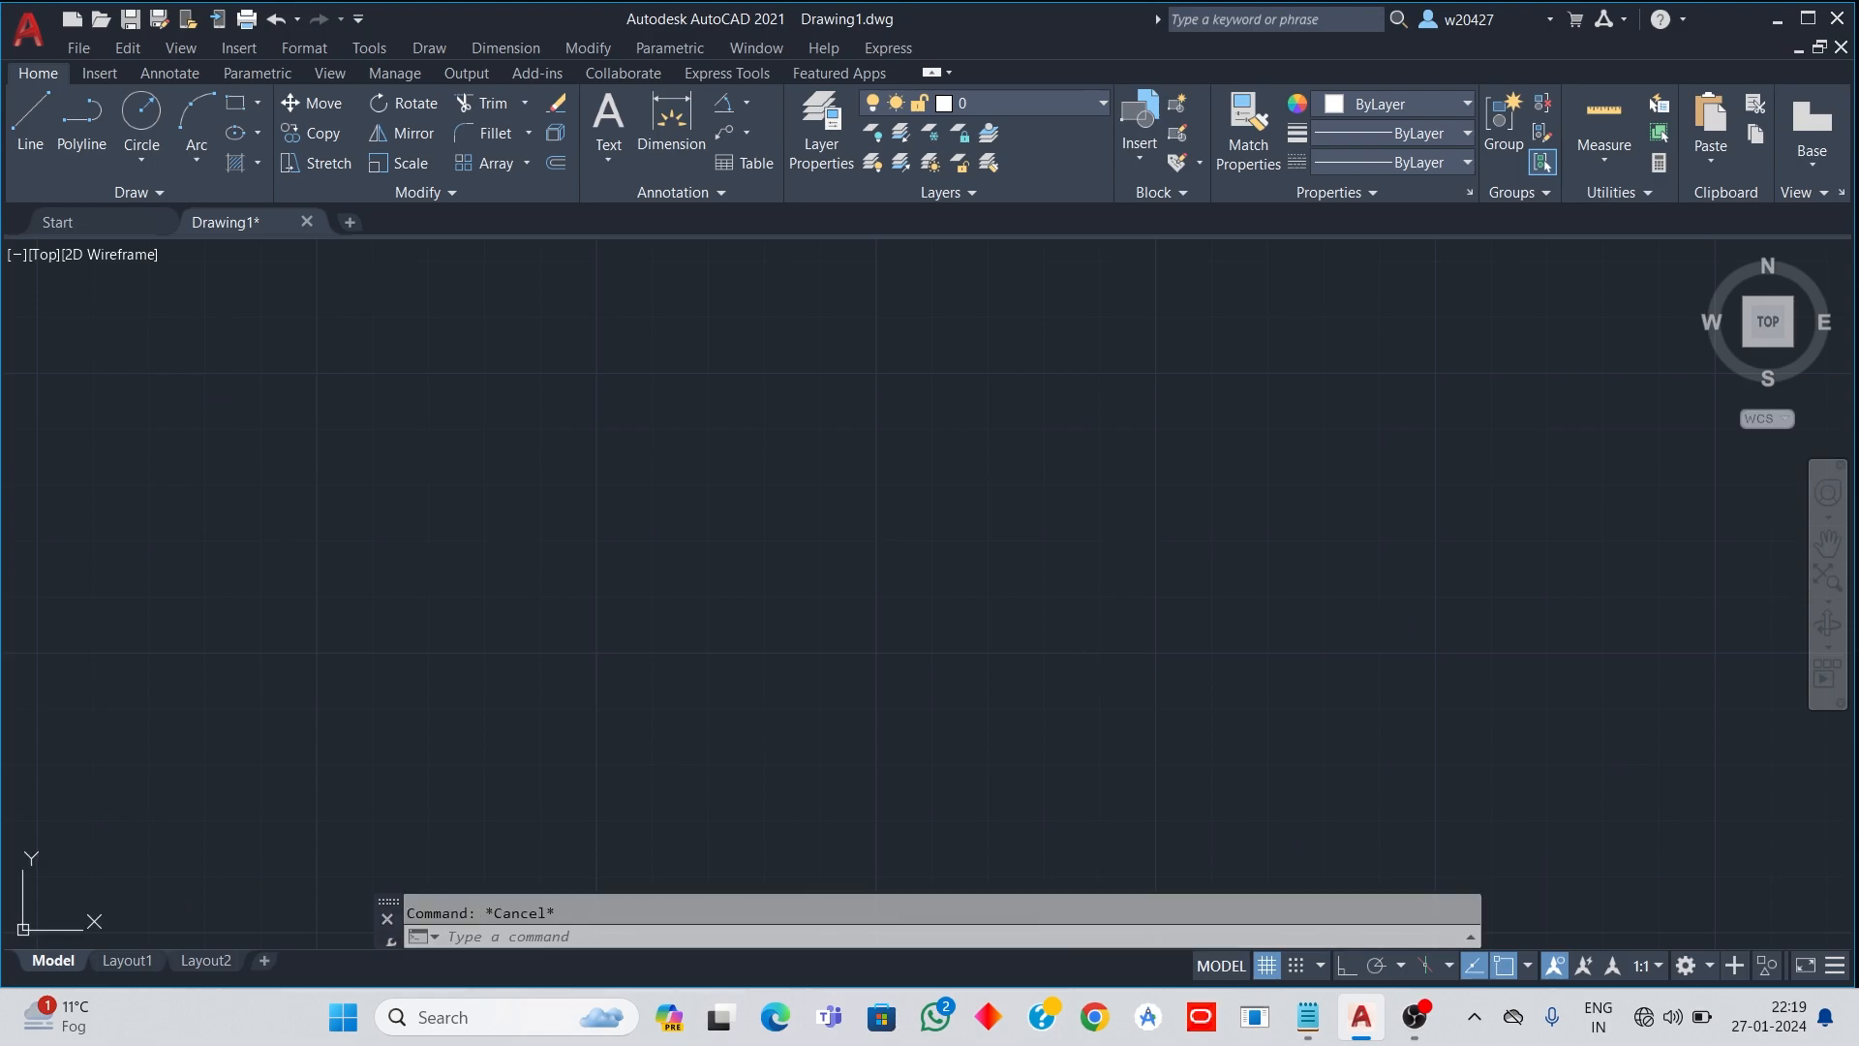
click(41, 105)
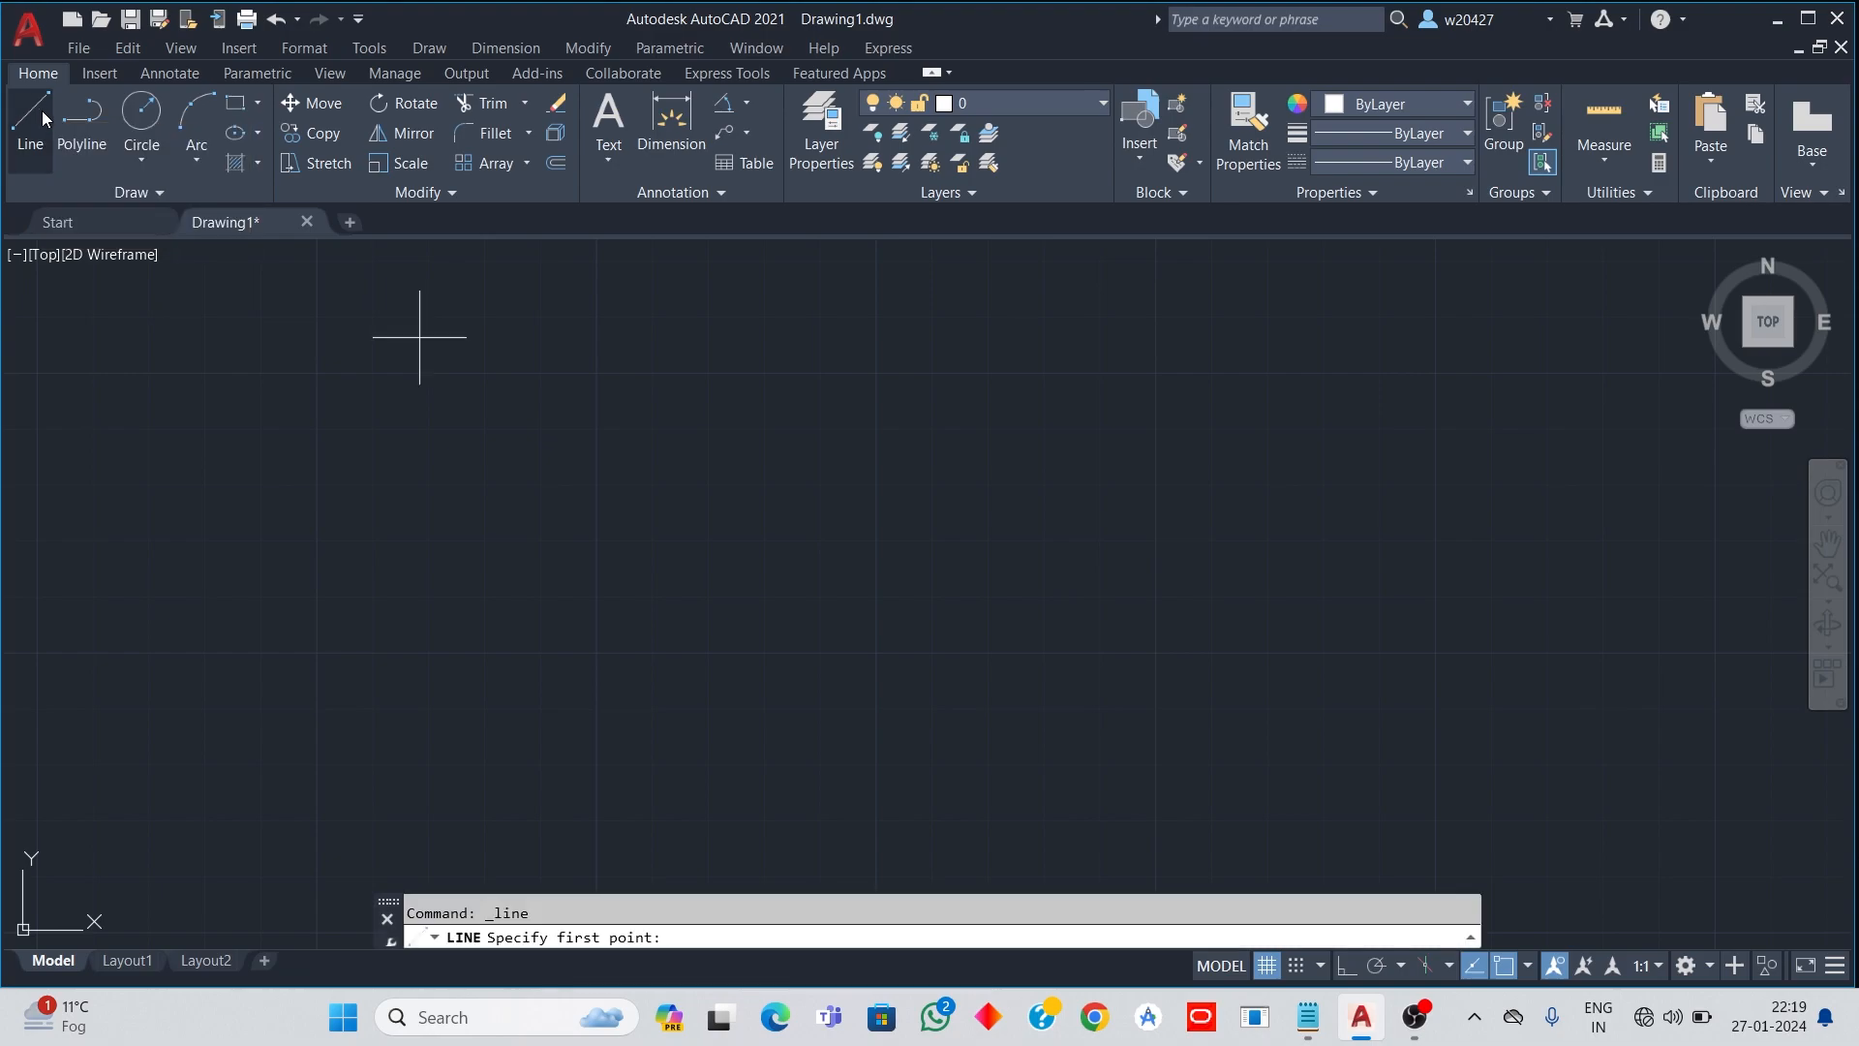
click(245, 663)
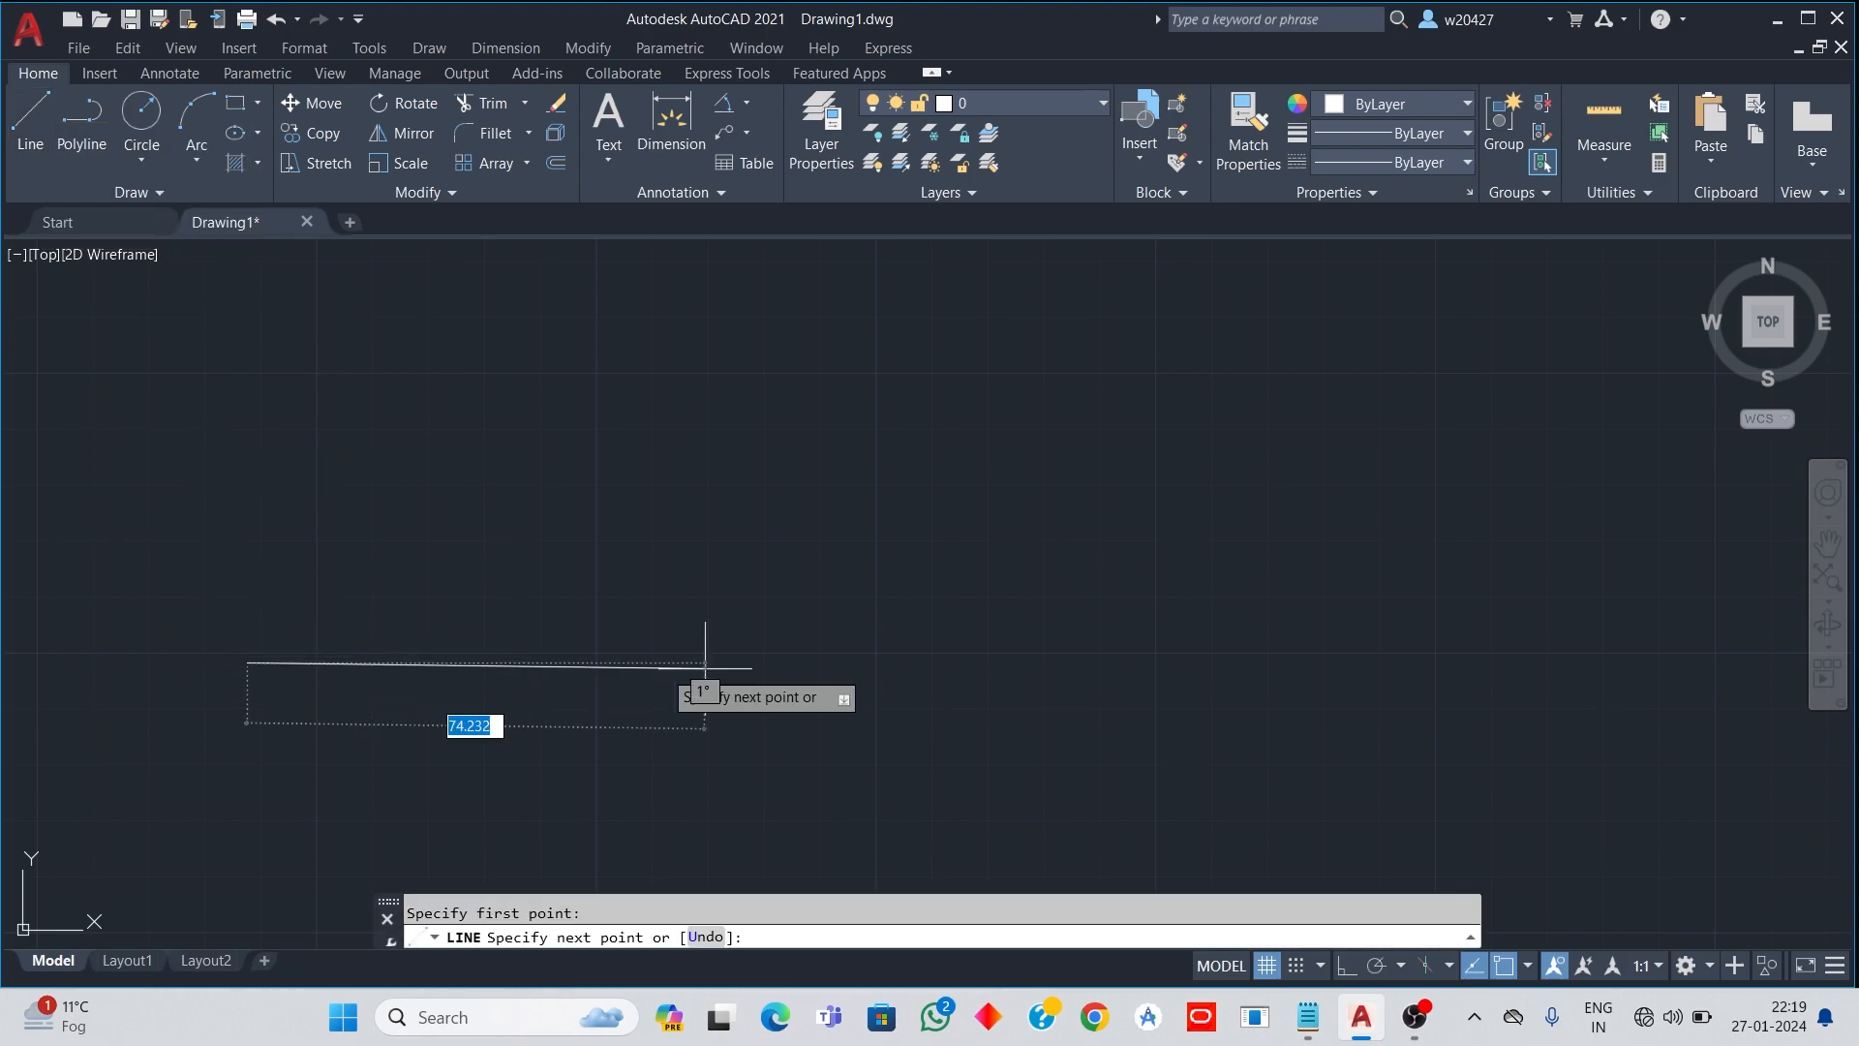
click(801, 662)
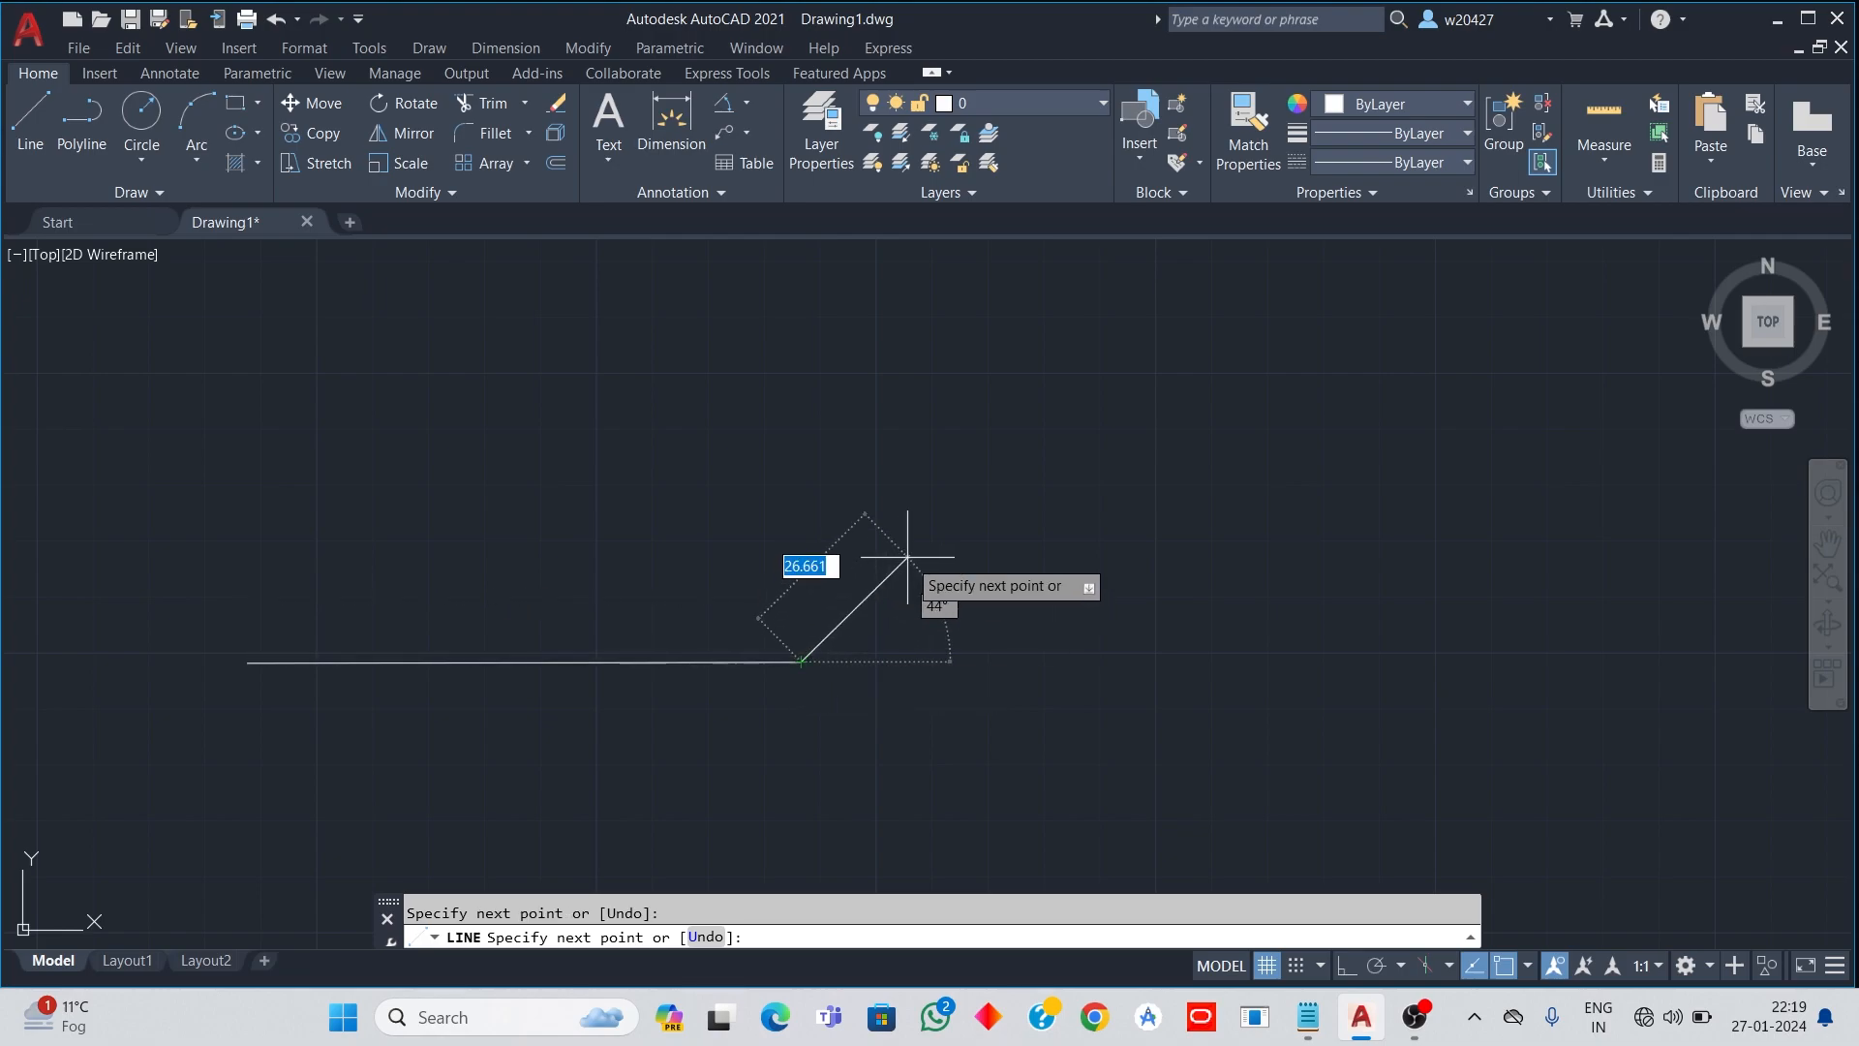
key(Return)
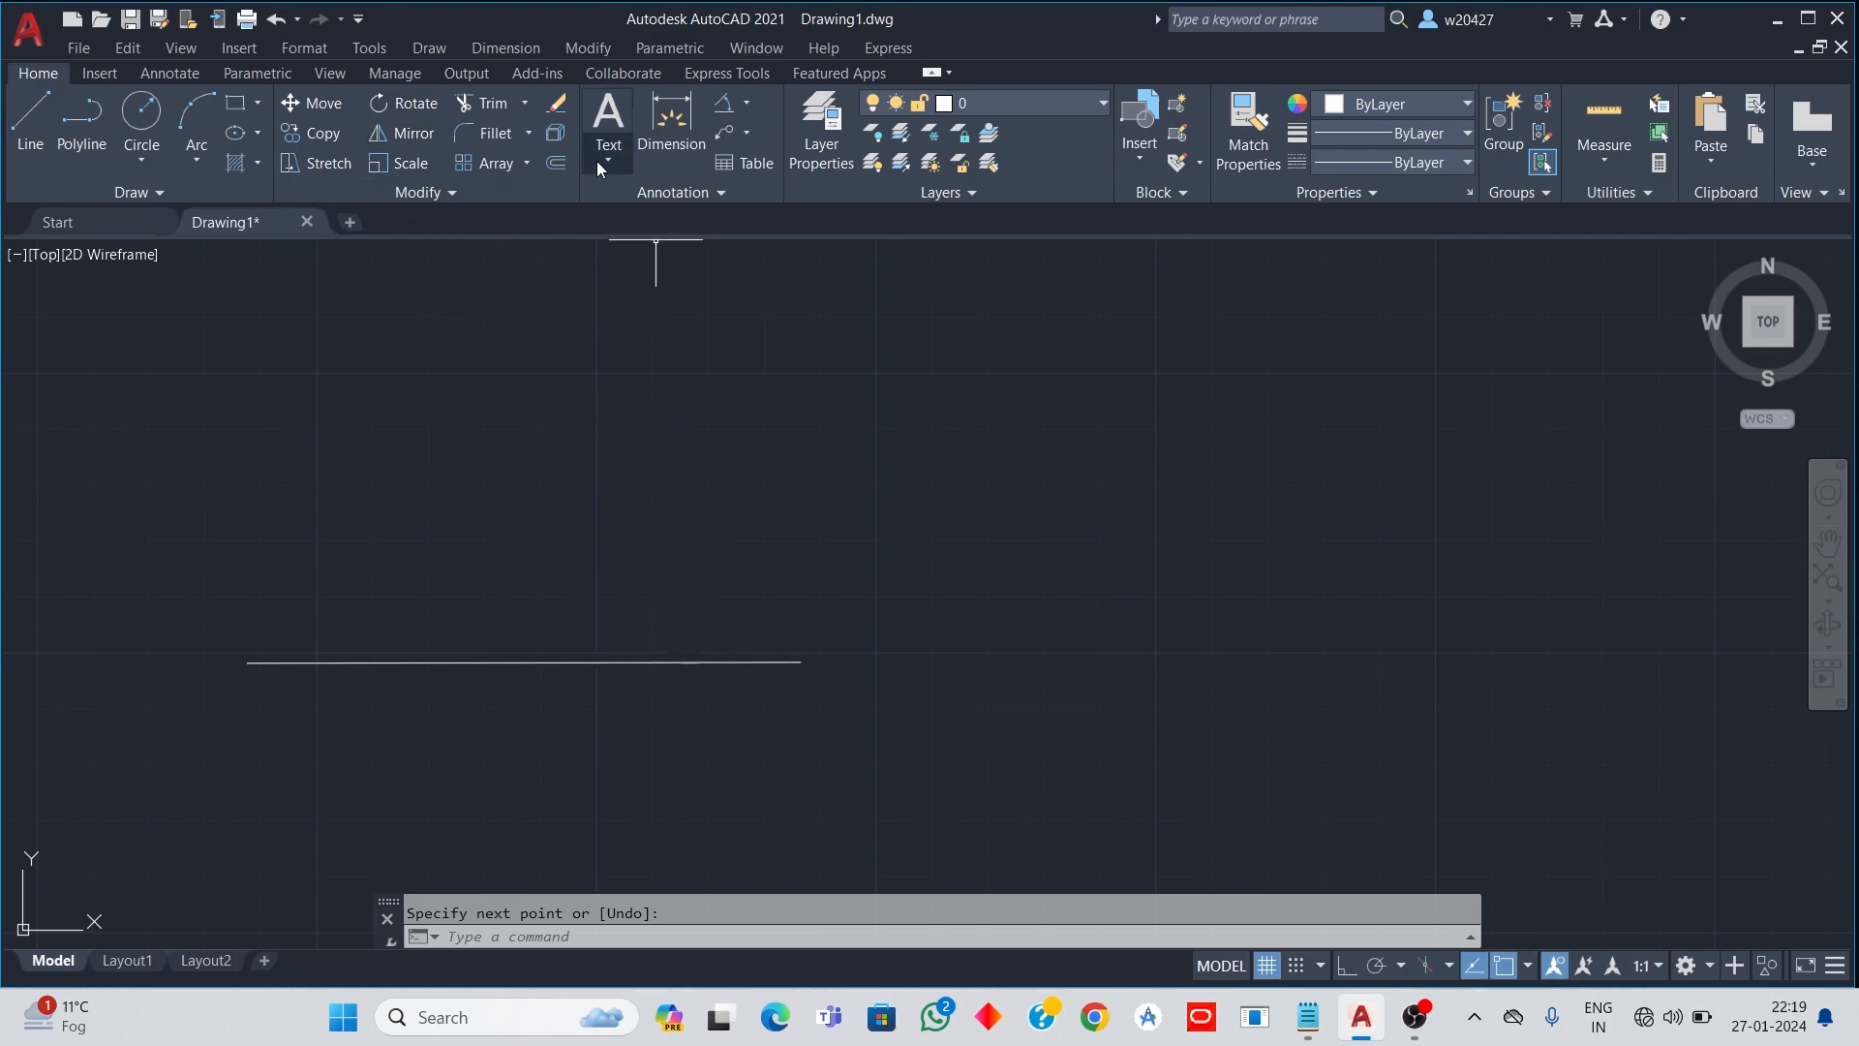
Step: Try rotating the horizontal line 45 degrees about its left endpoint and undo the rotation
click(587, 47)
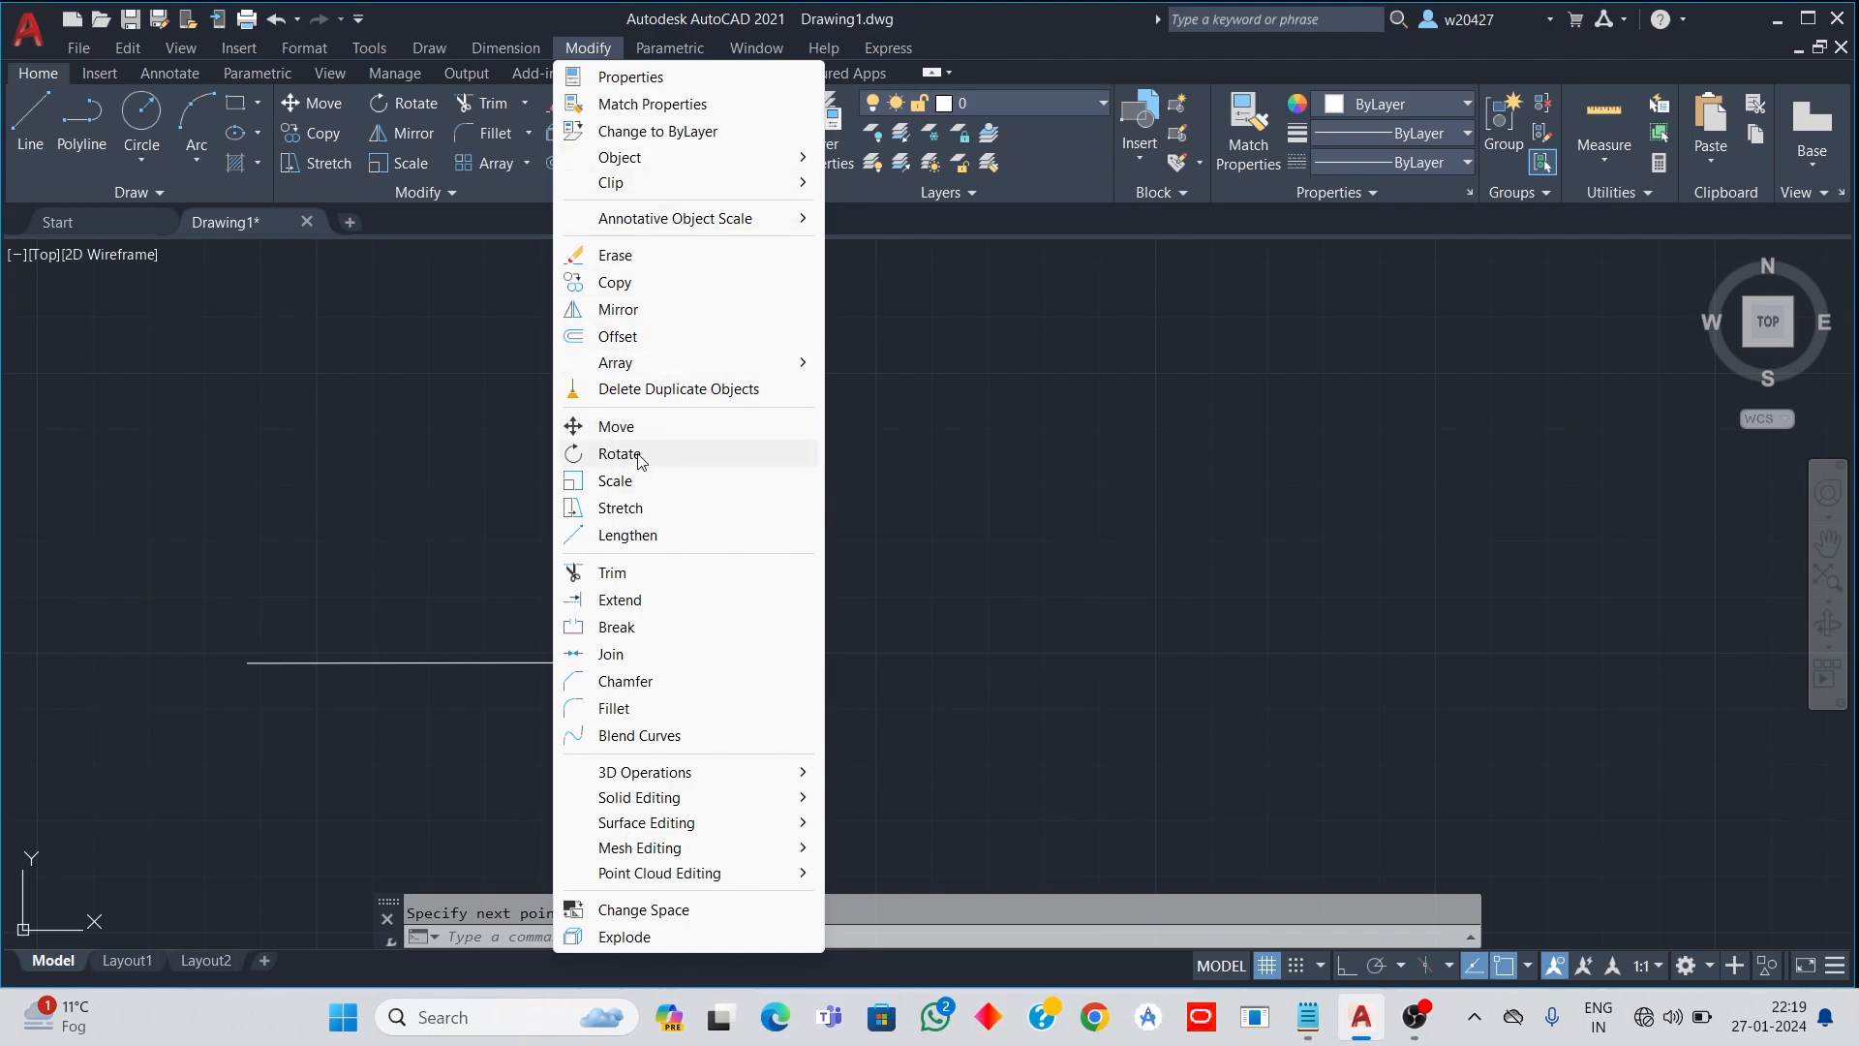
click(639, 457)
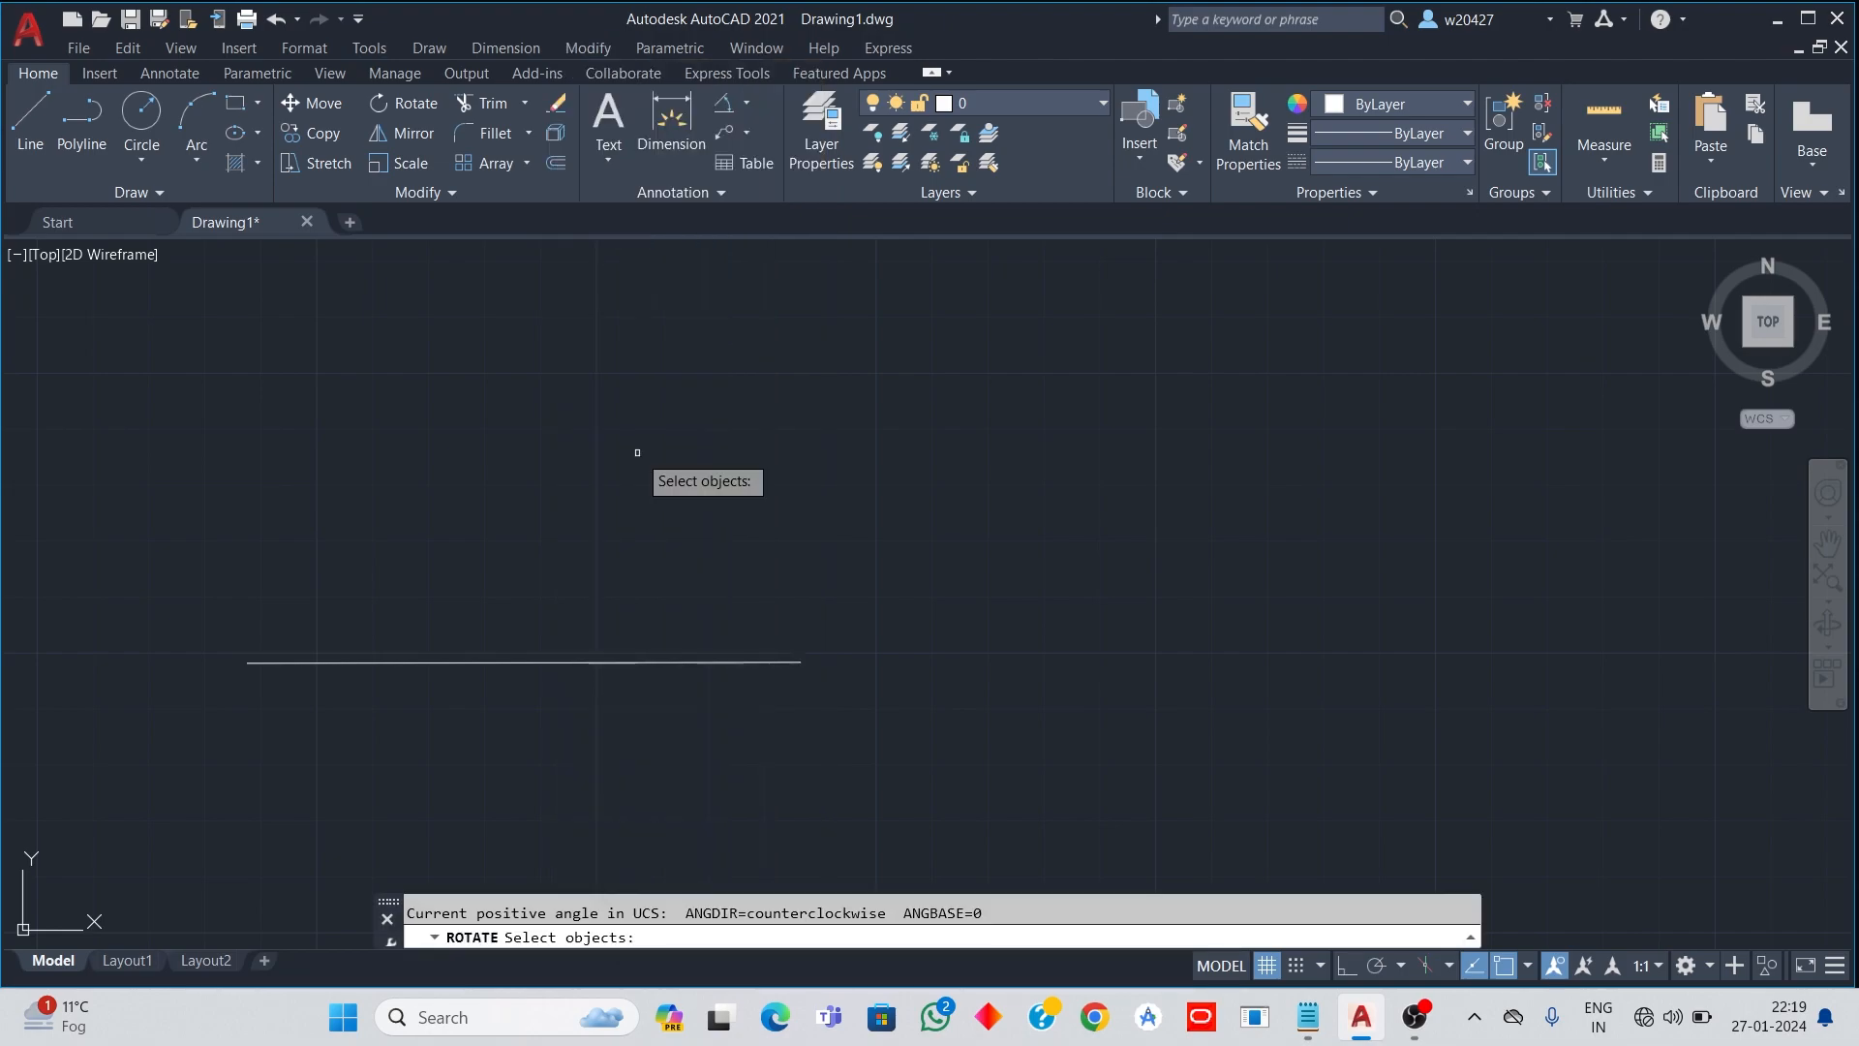
click(297, 663)
click(297, 663)
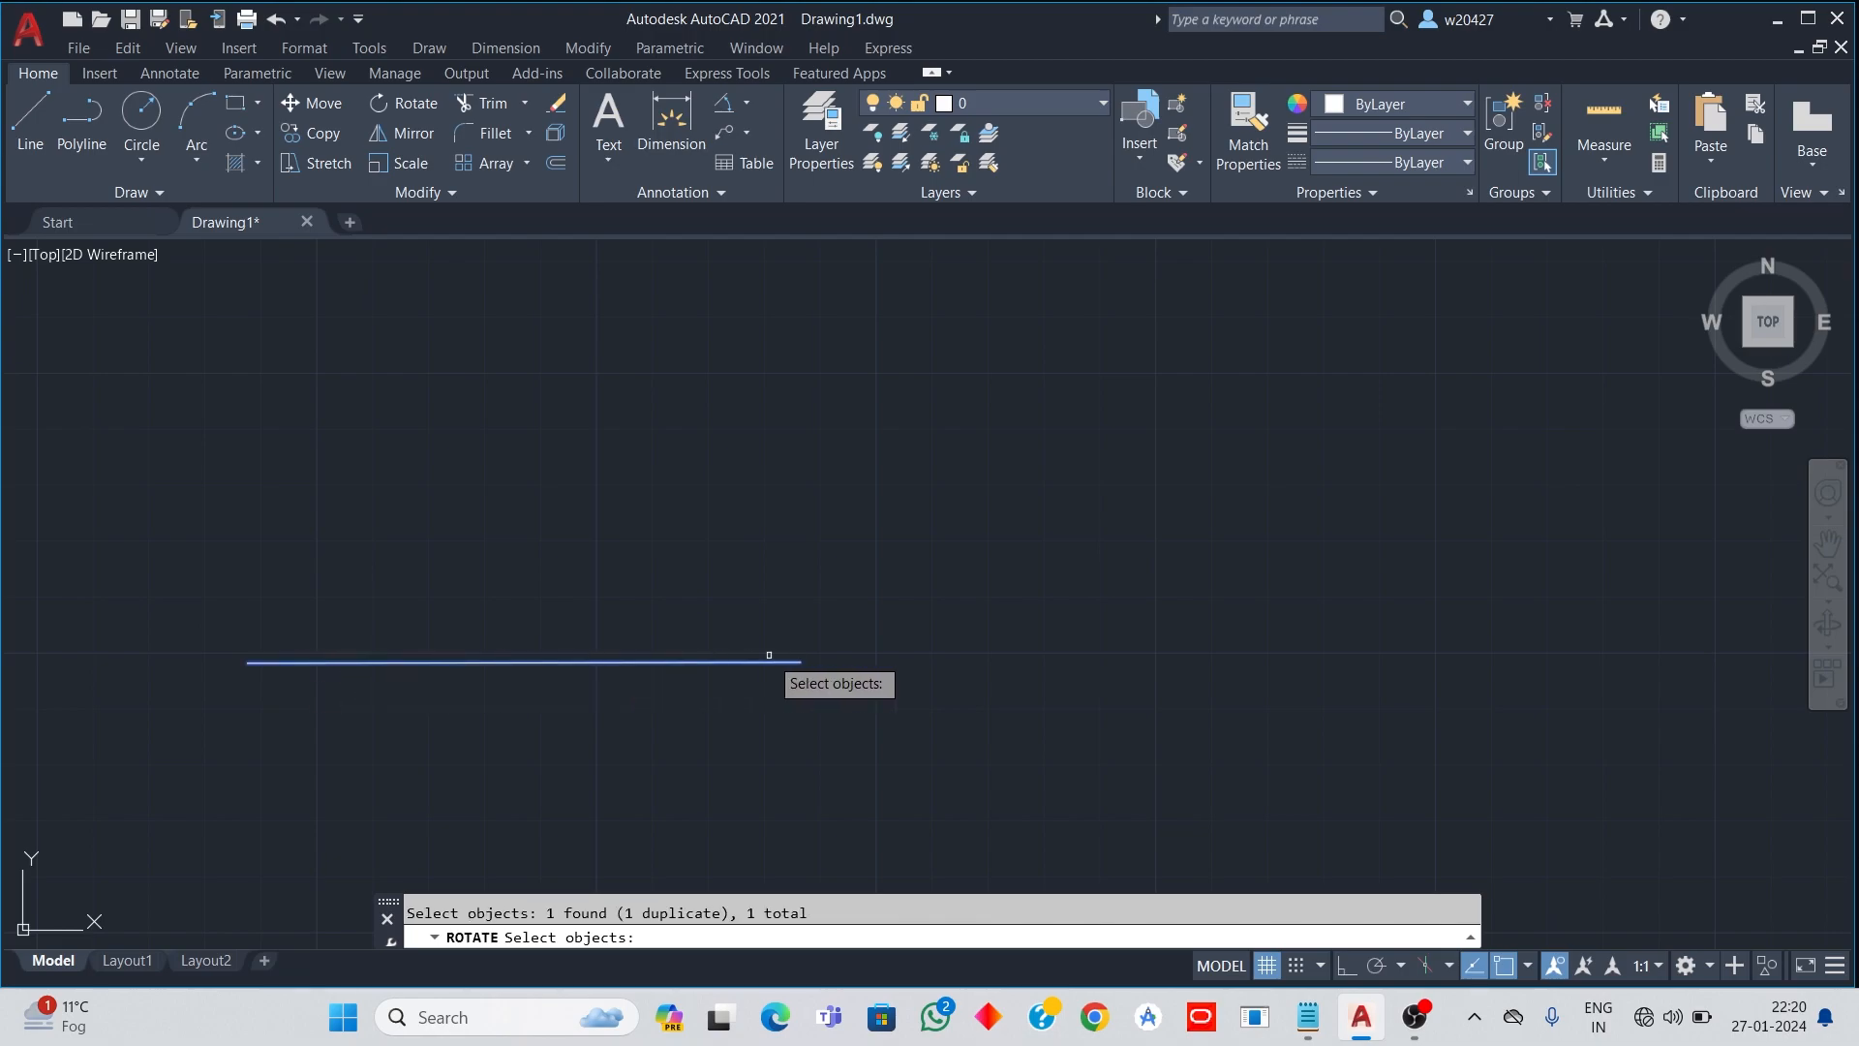
key(Return)
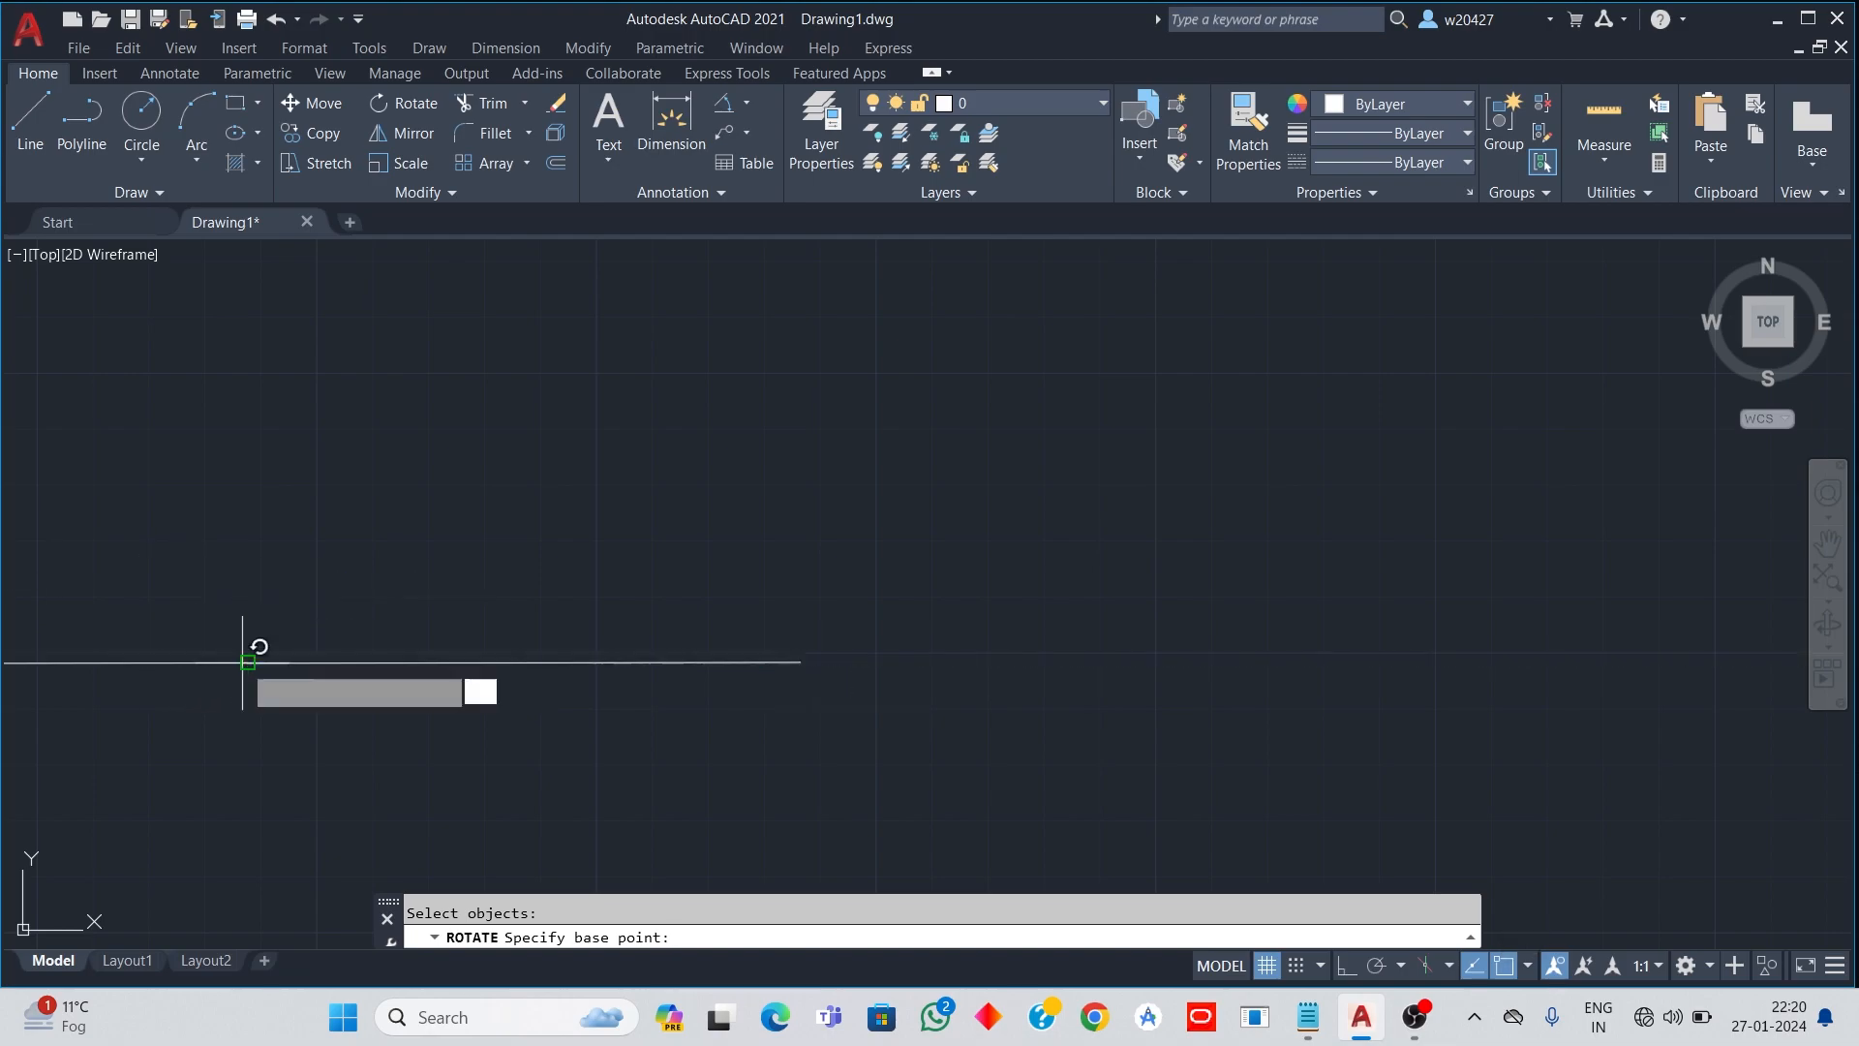
click(248, 662)
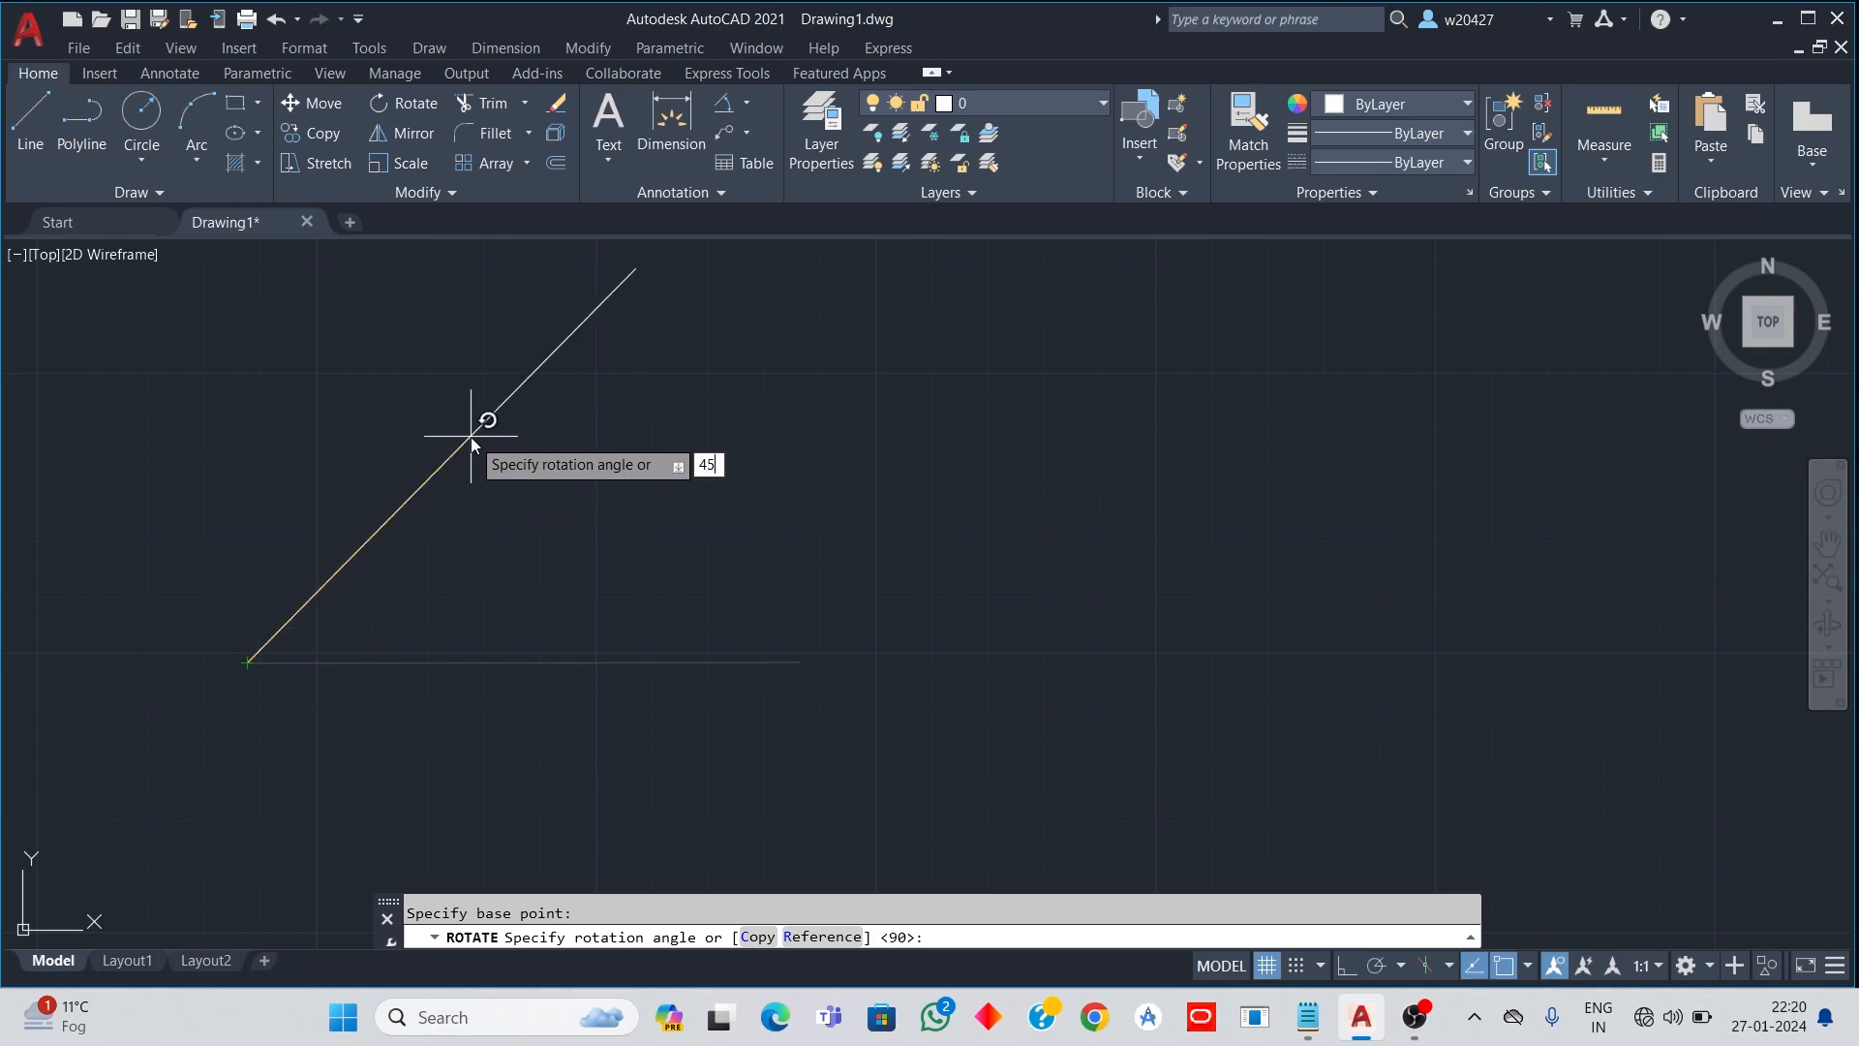
key(Return)
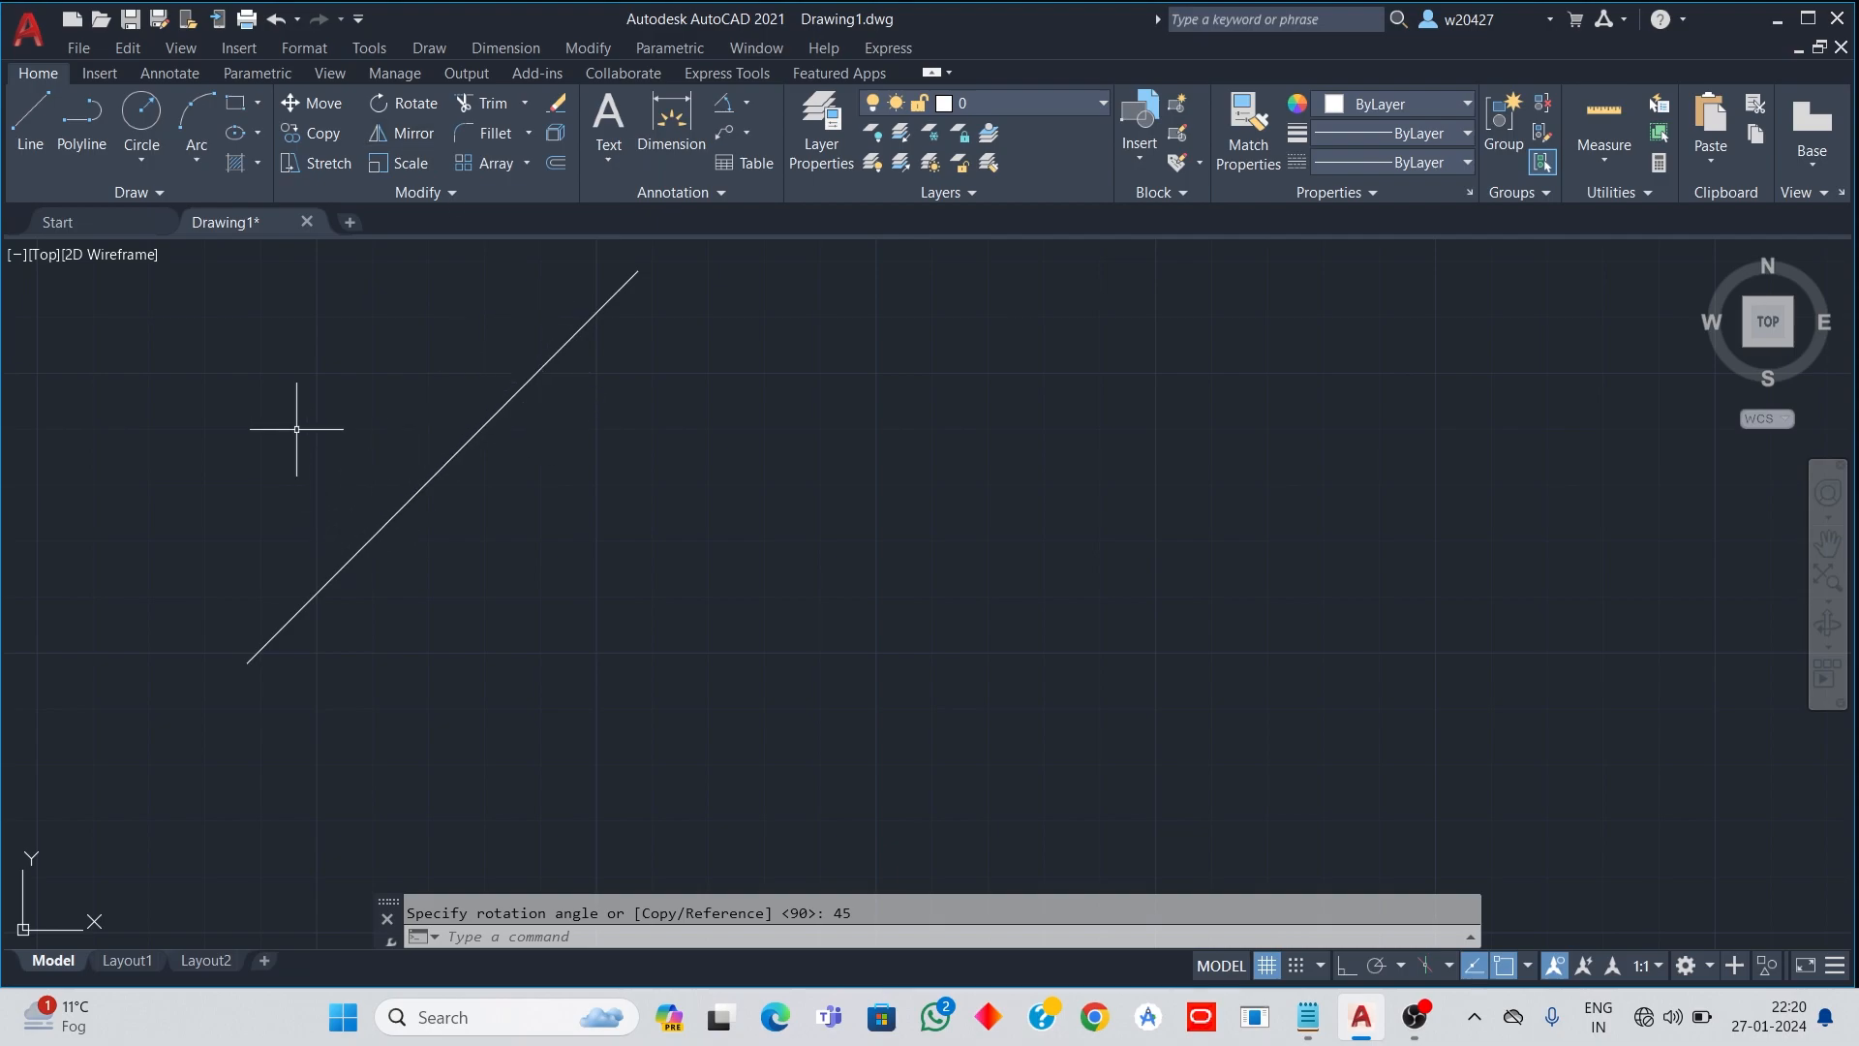
key(ctrl+z)
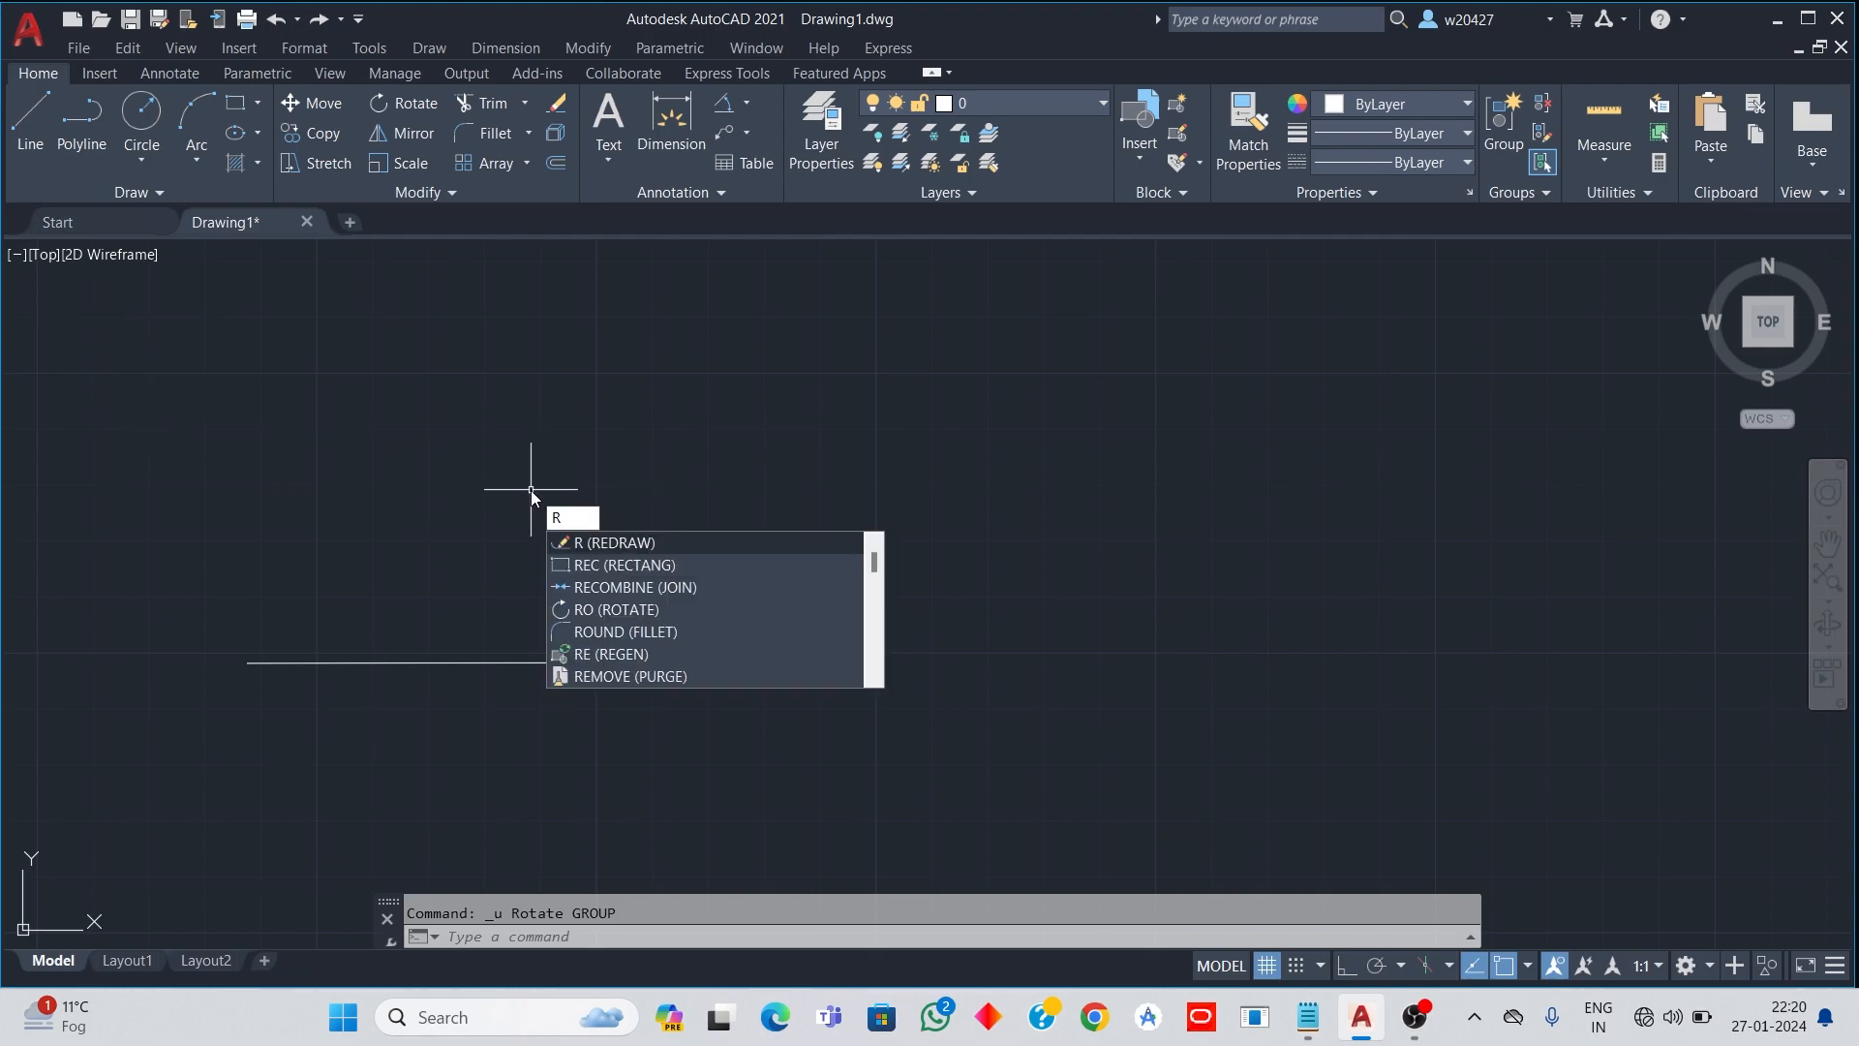
Step: Rotate a copy of the horizontal line 90 degrees about its left endpoint, keeping the original line
text(o)
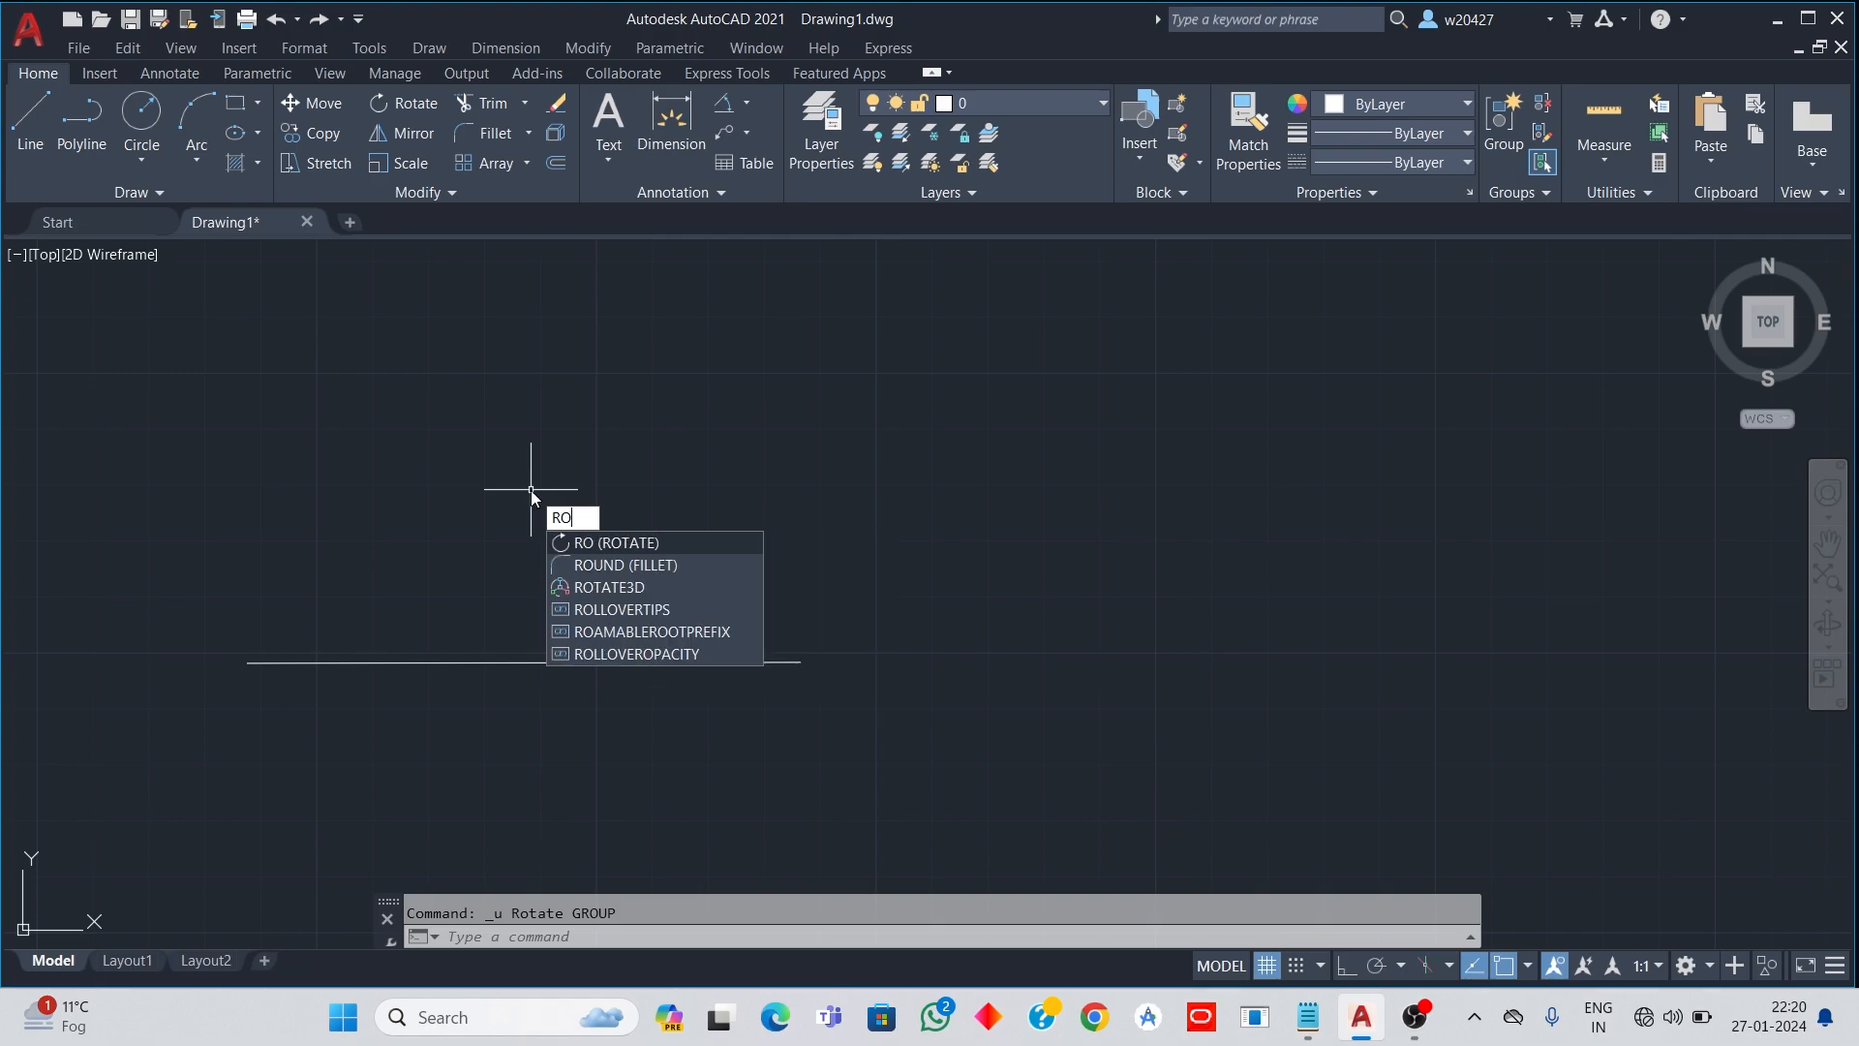
key(Return)
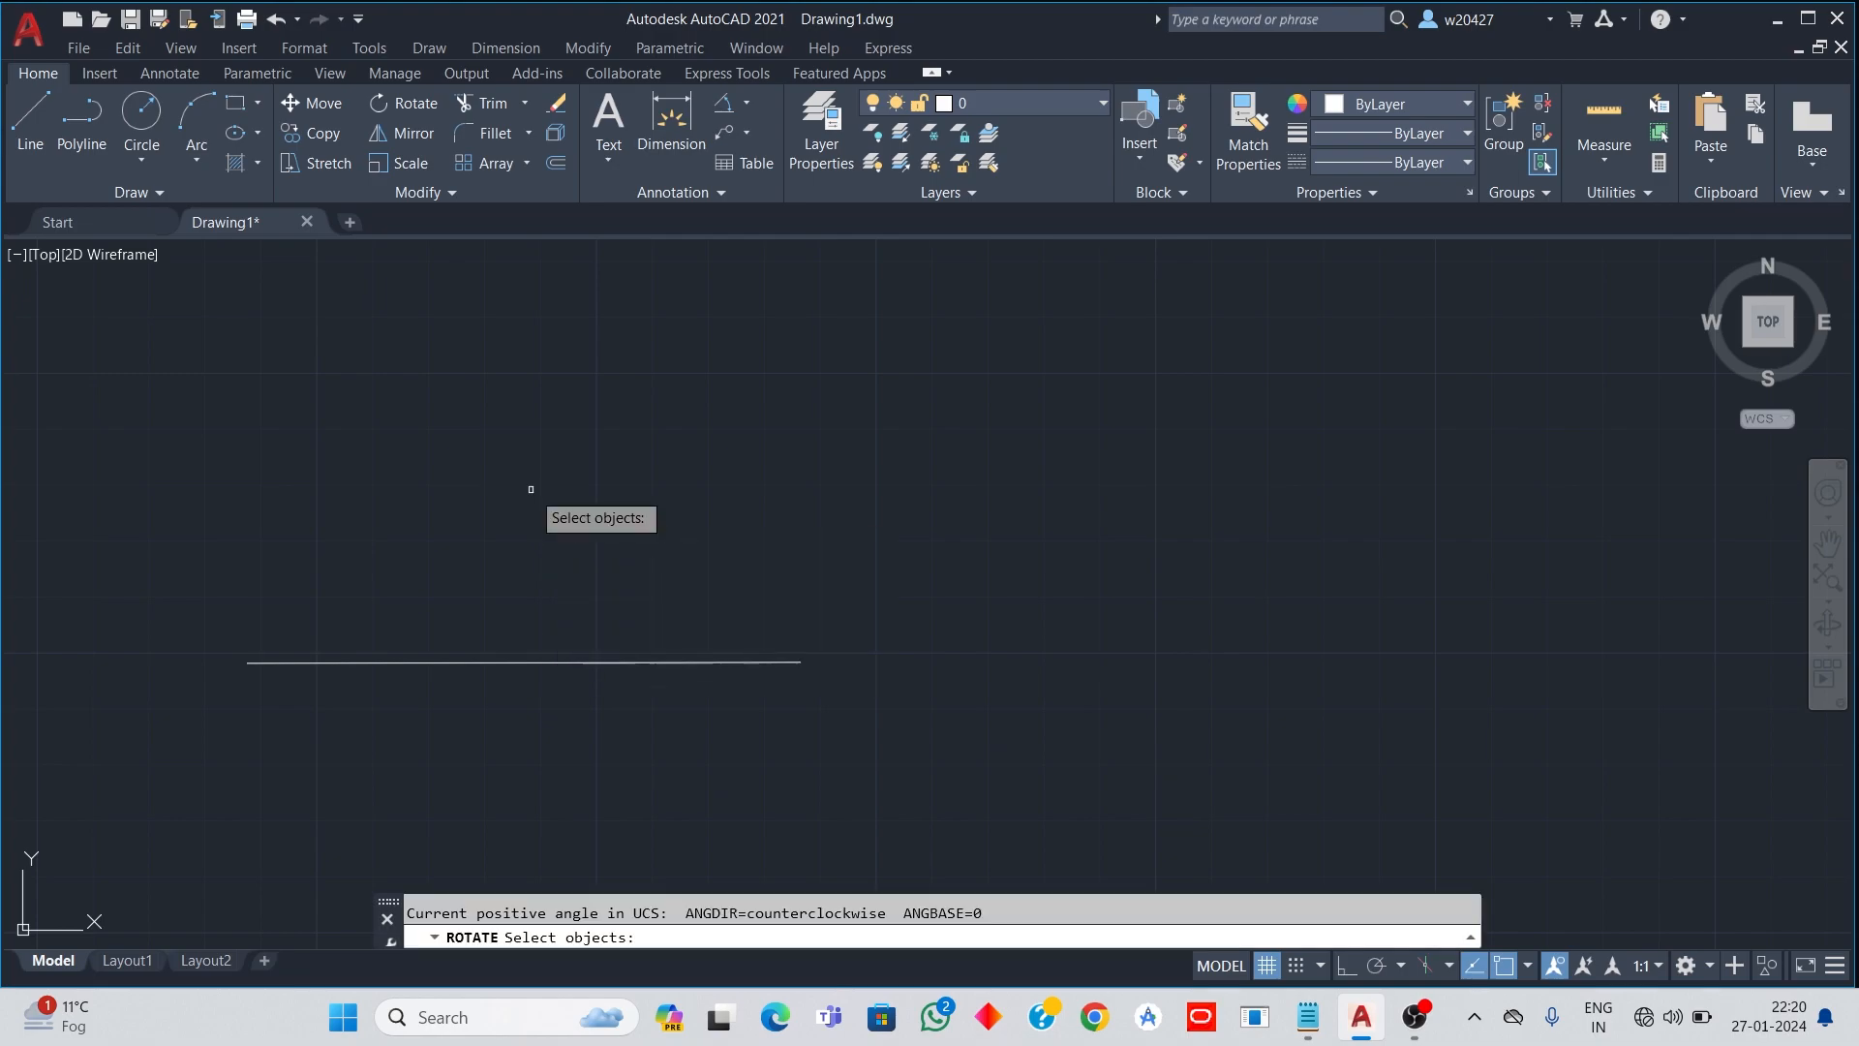
click(291, 663)
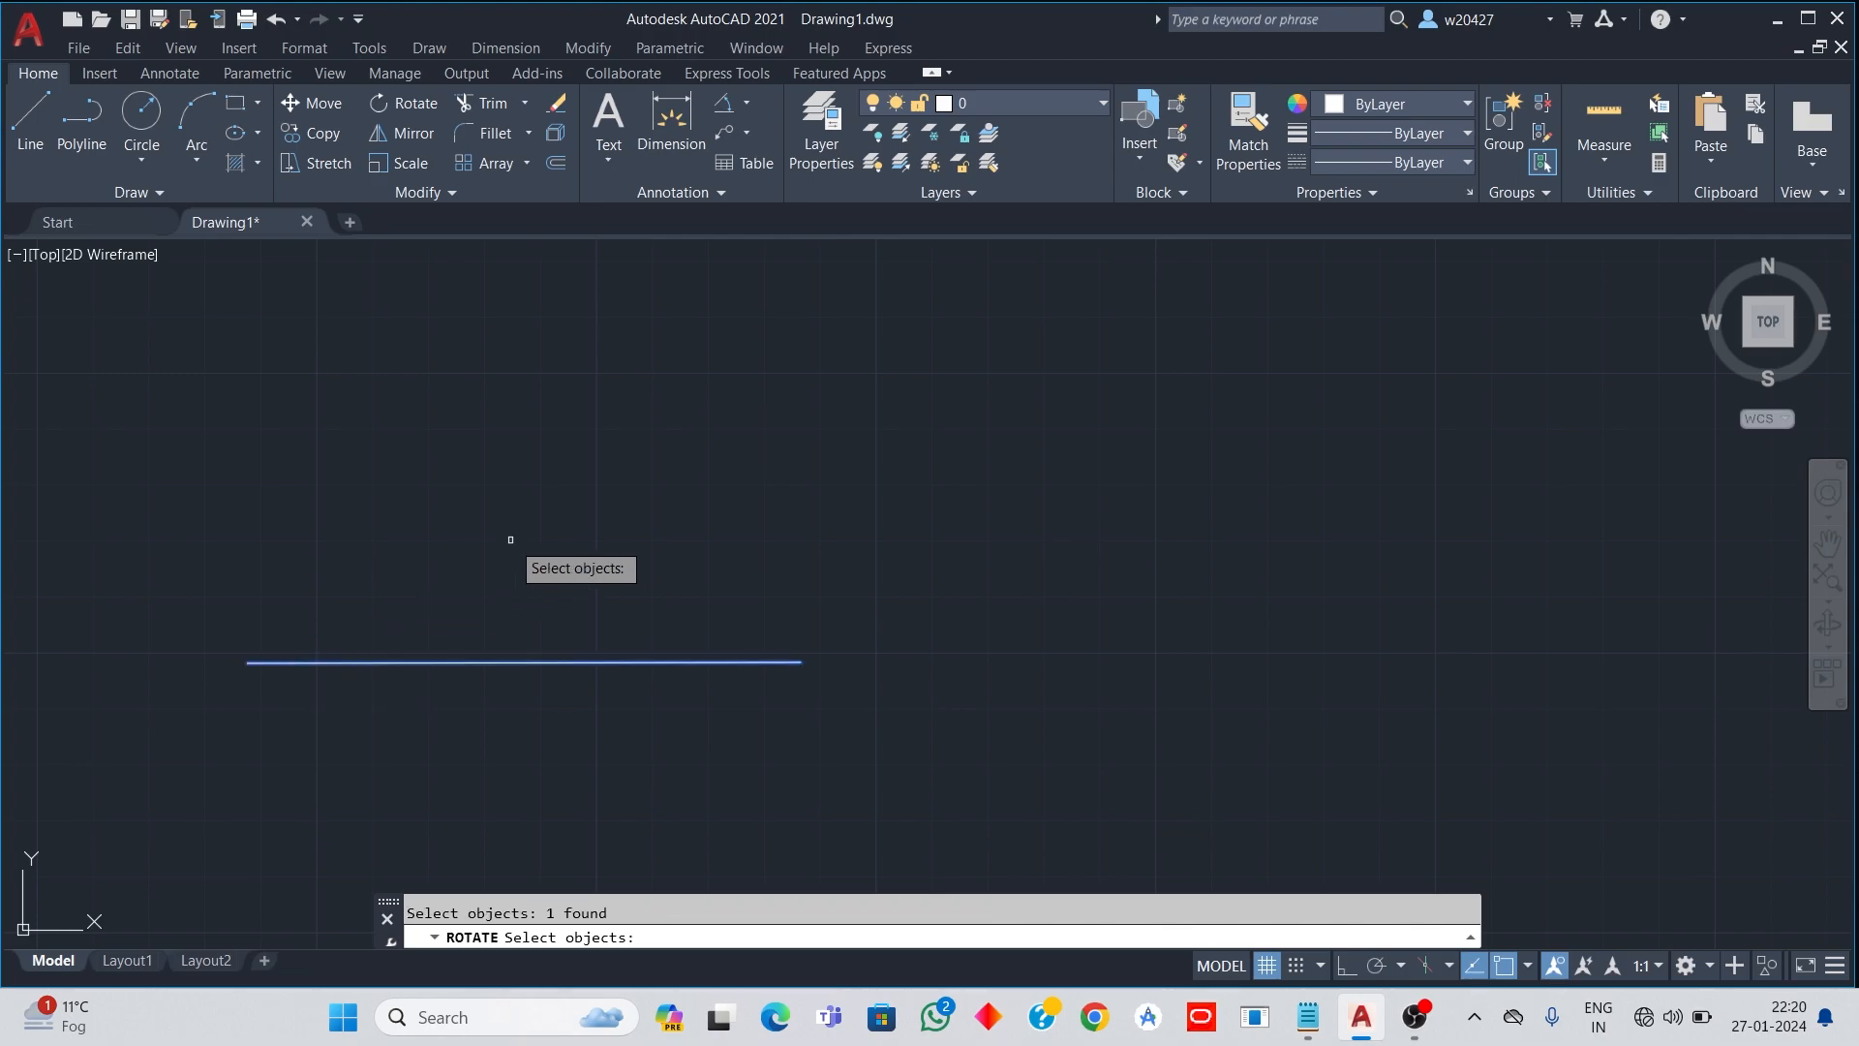
key(Return)
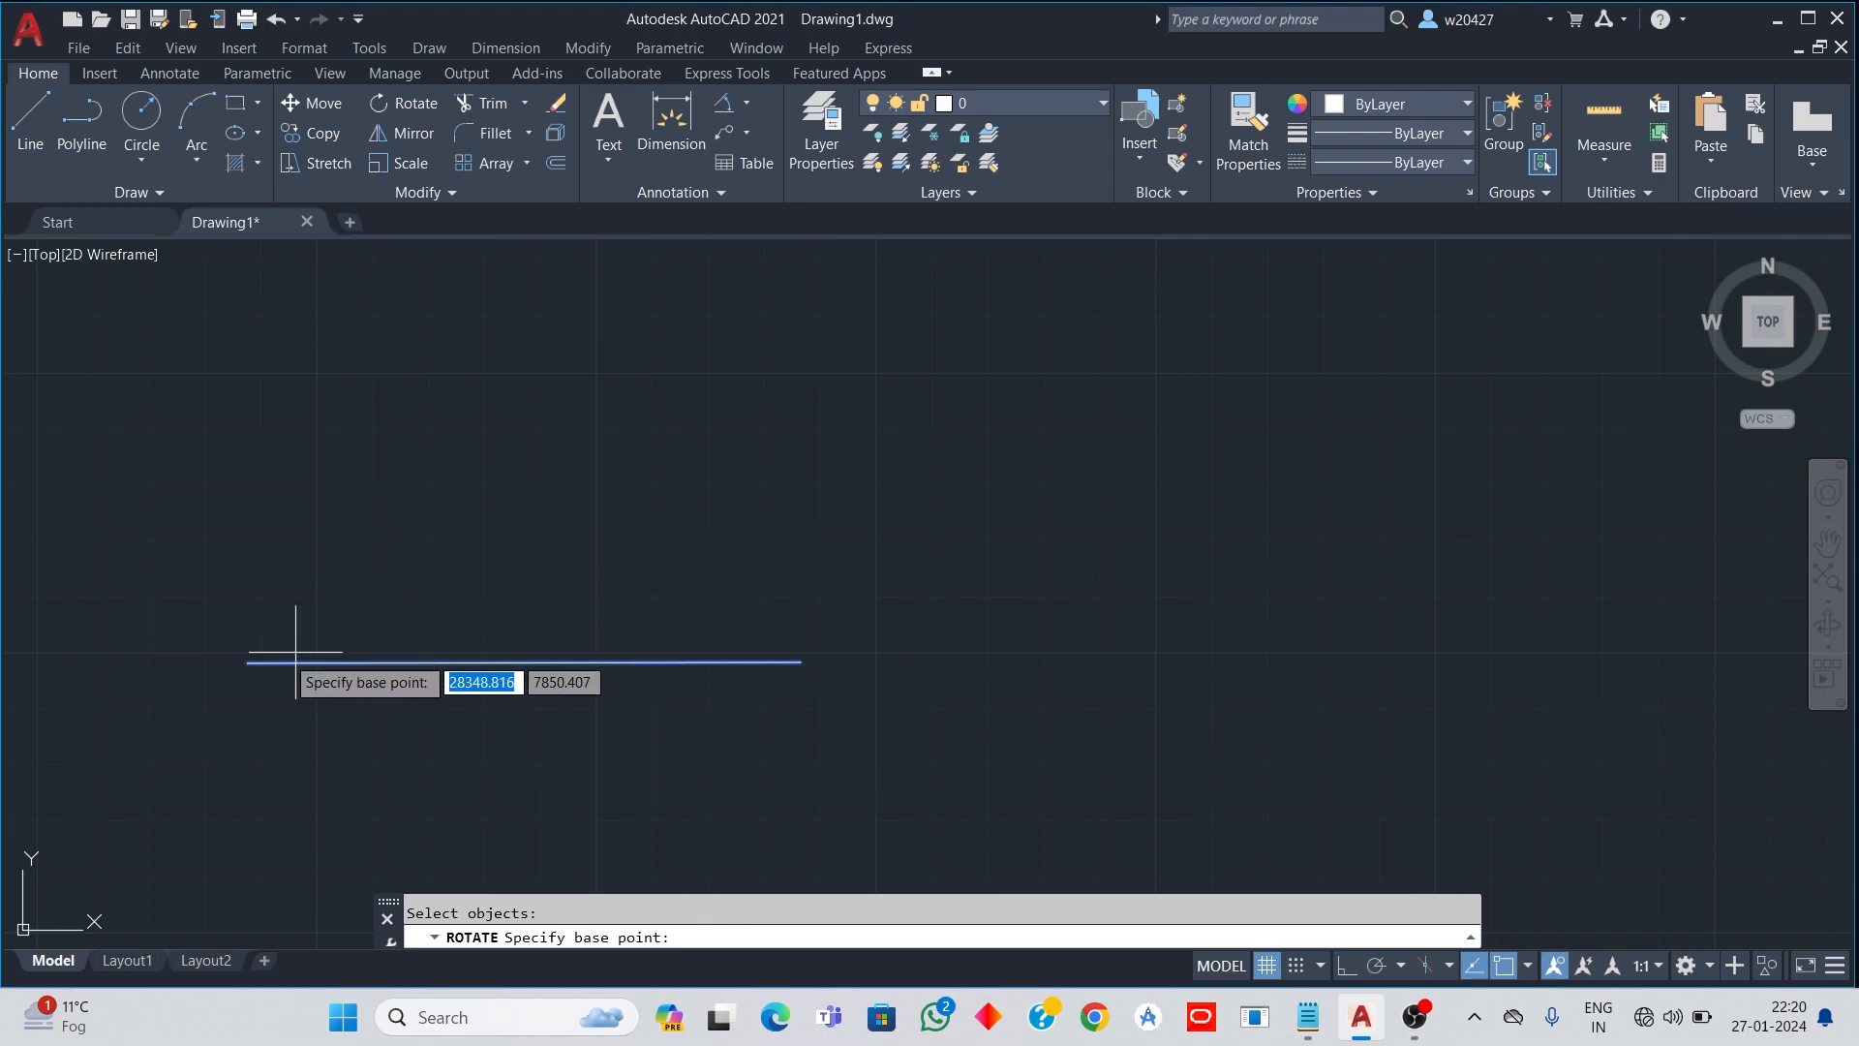
click(248, 662)
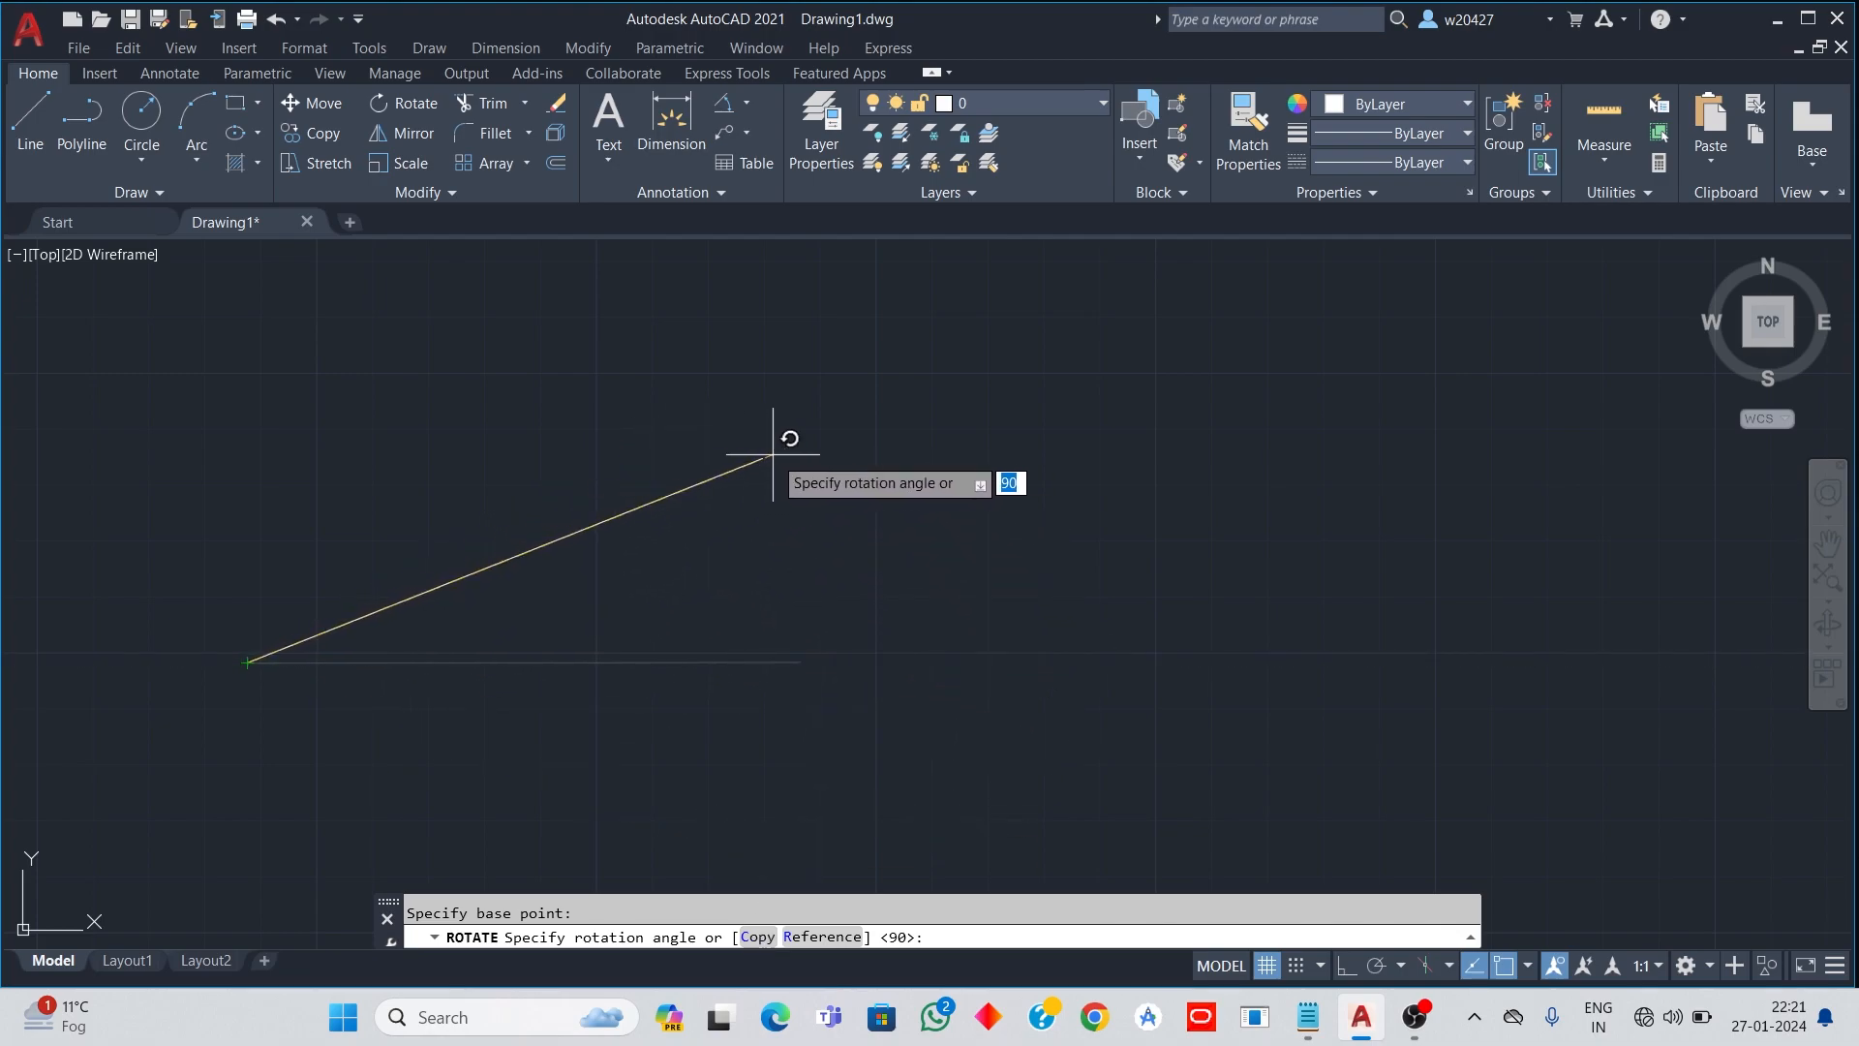
text(C)
key(Return)
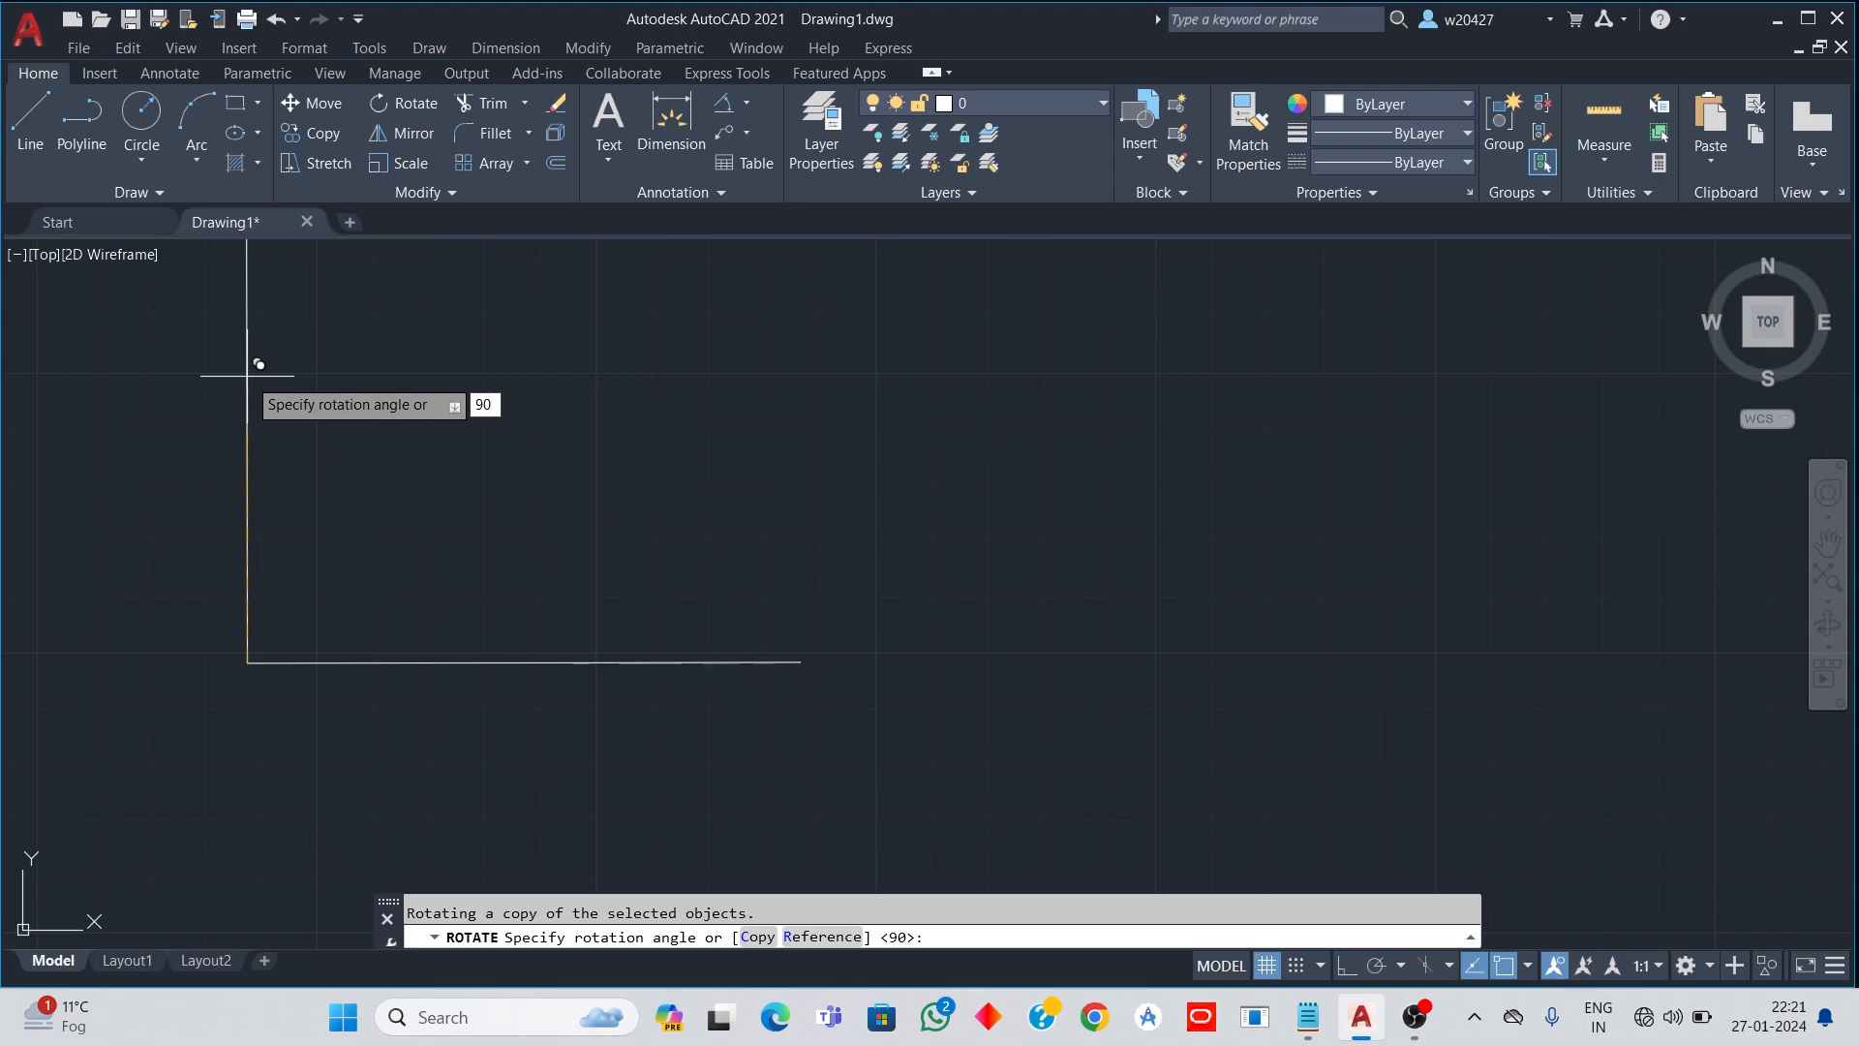
key(Return)
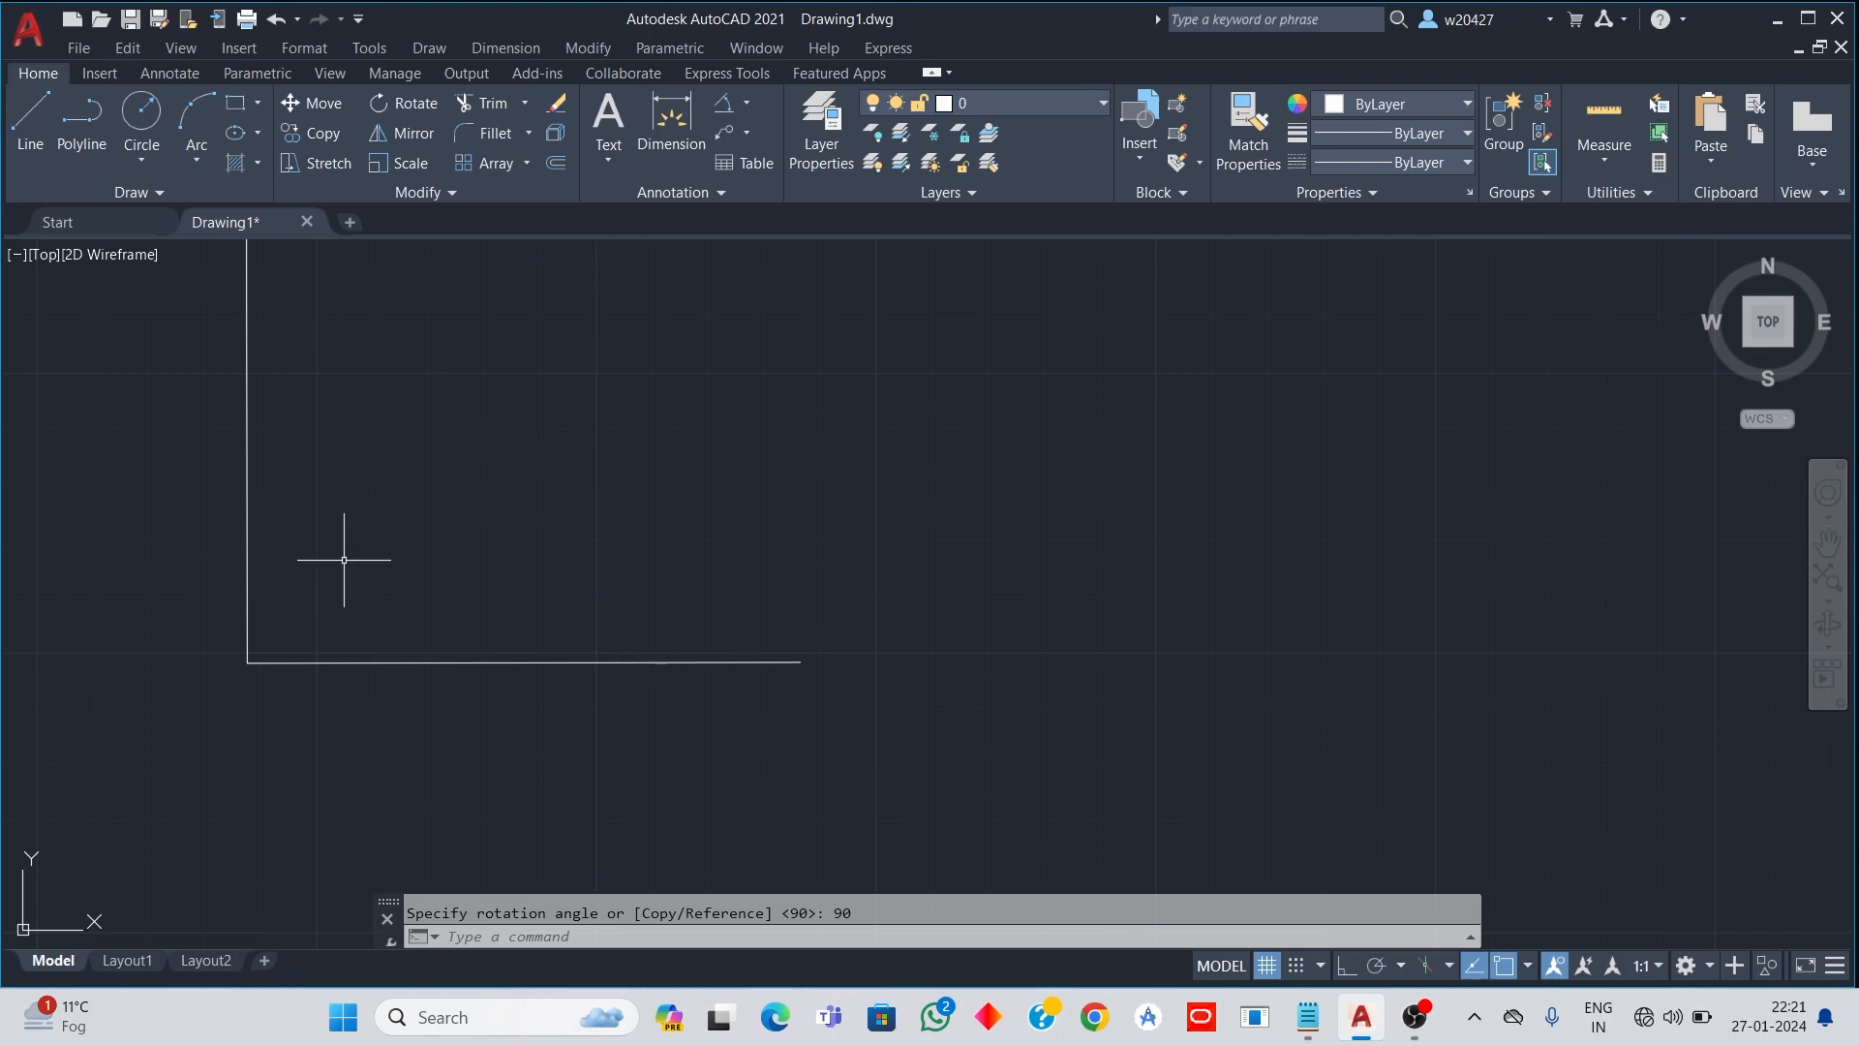
text(CO)
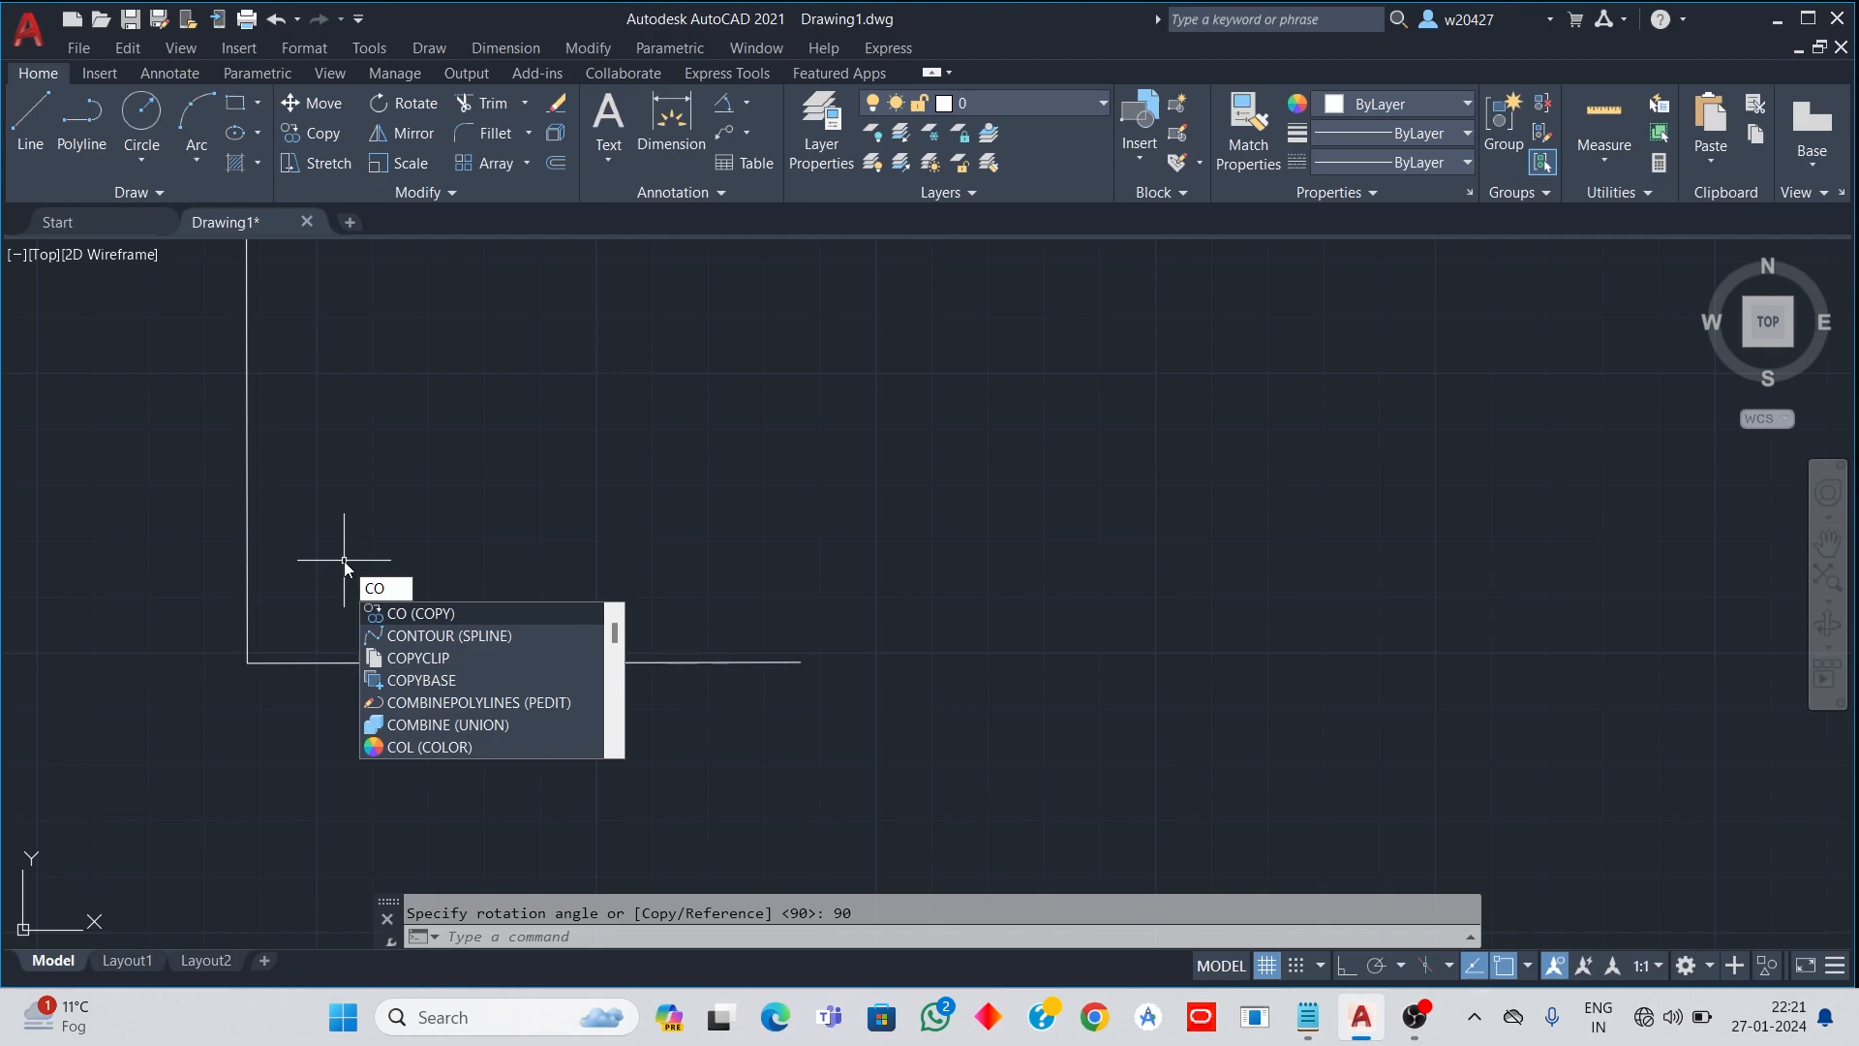
key(Return)
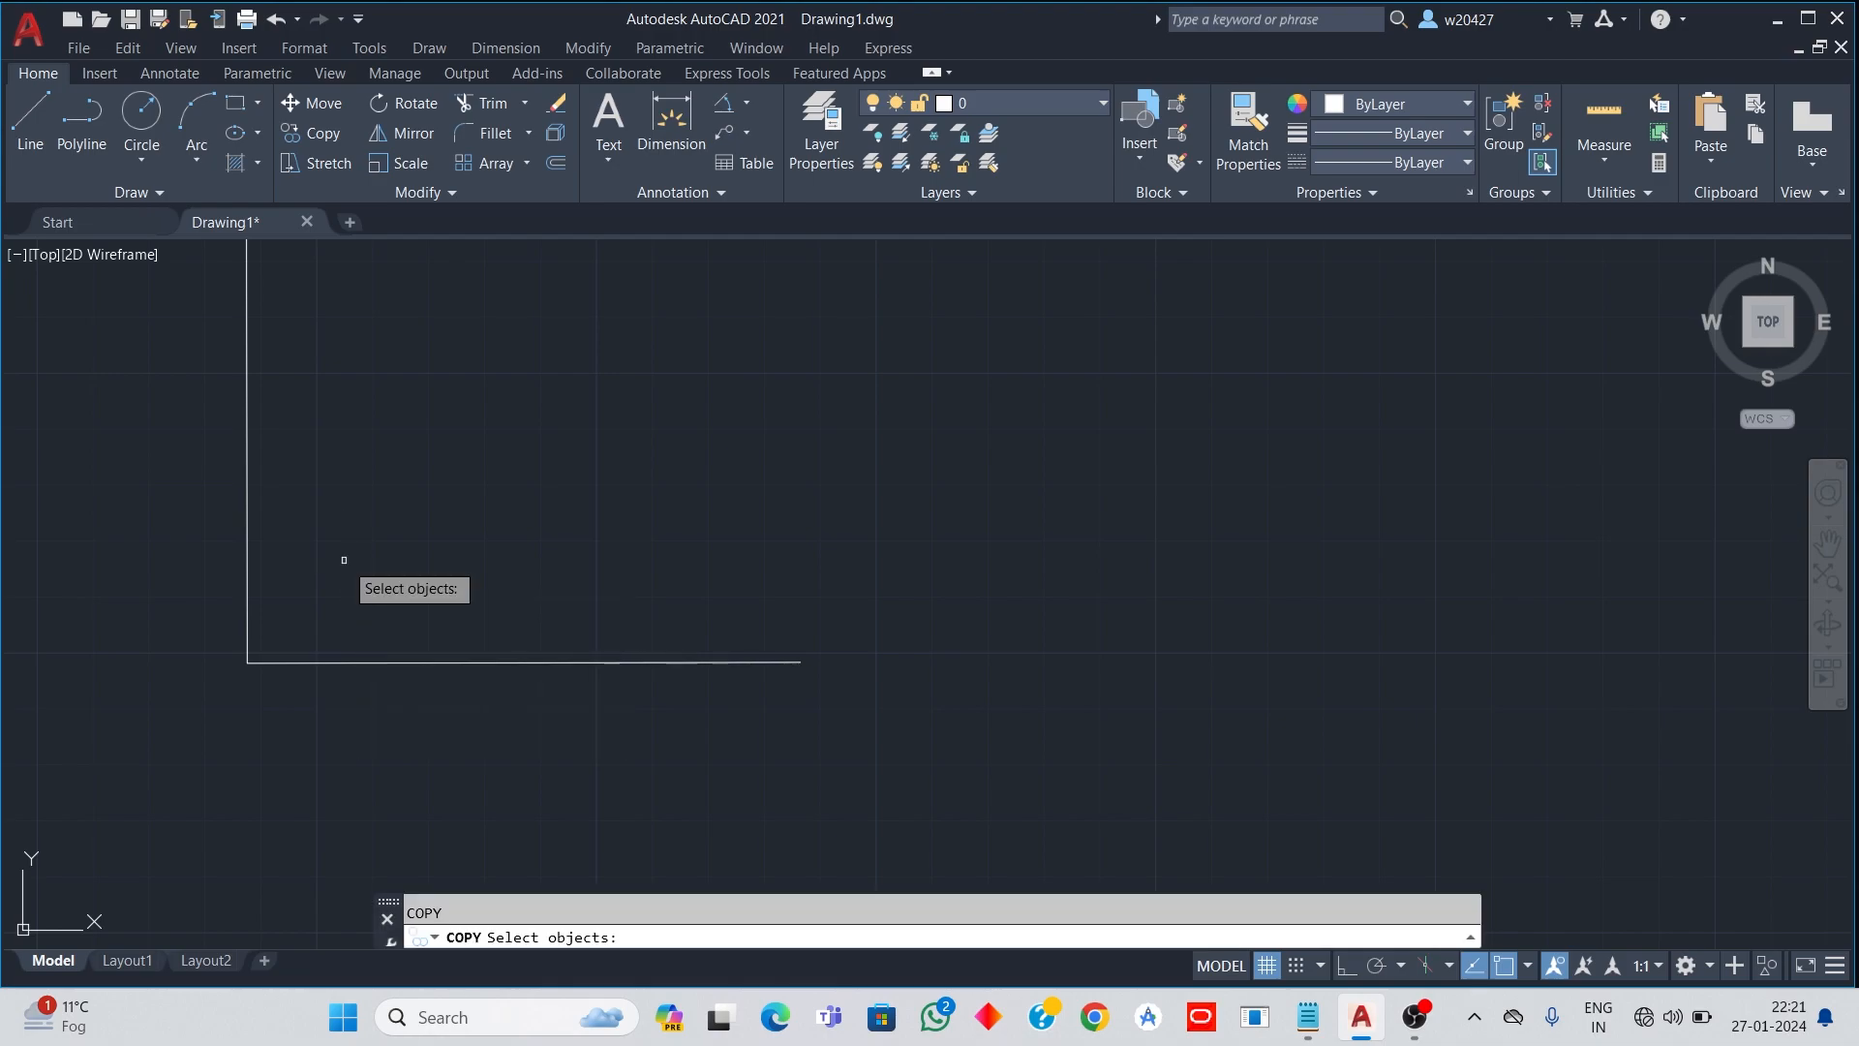
click(384, 664)
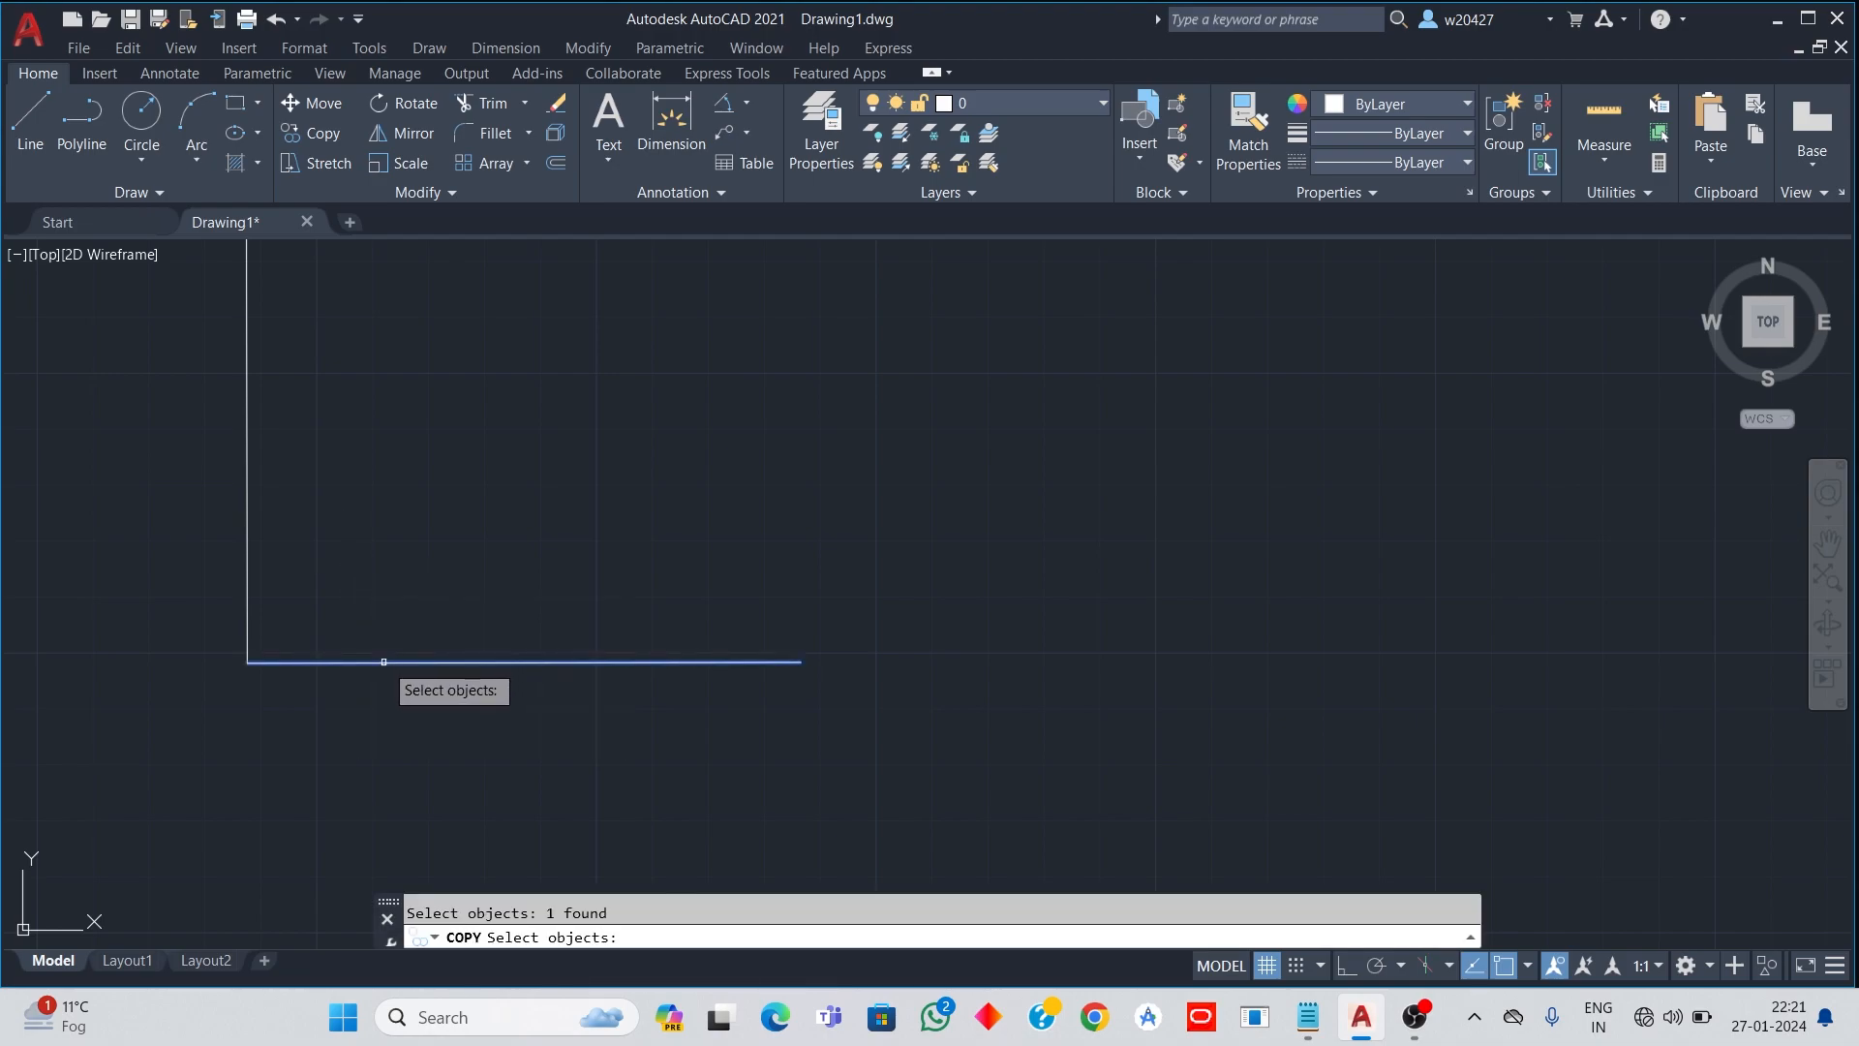
key(Return)
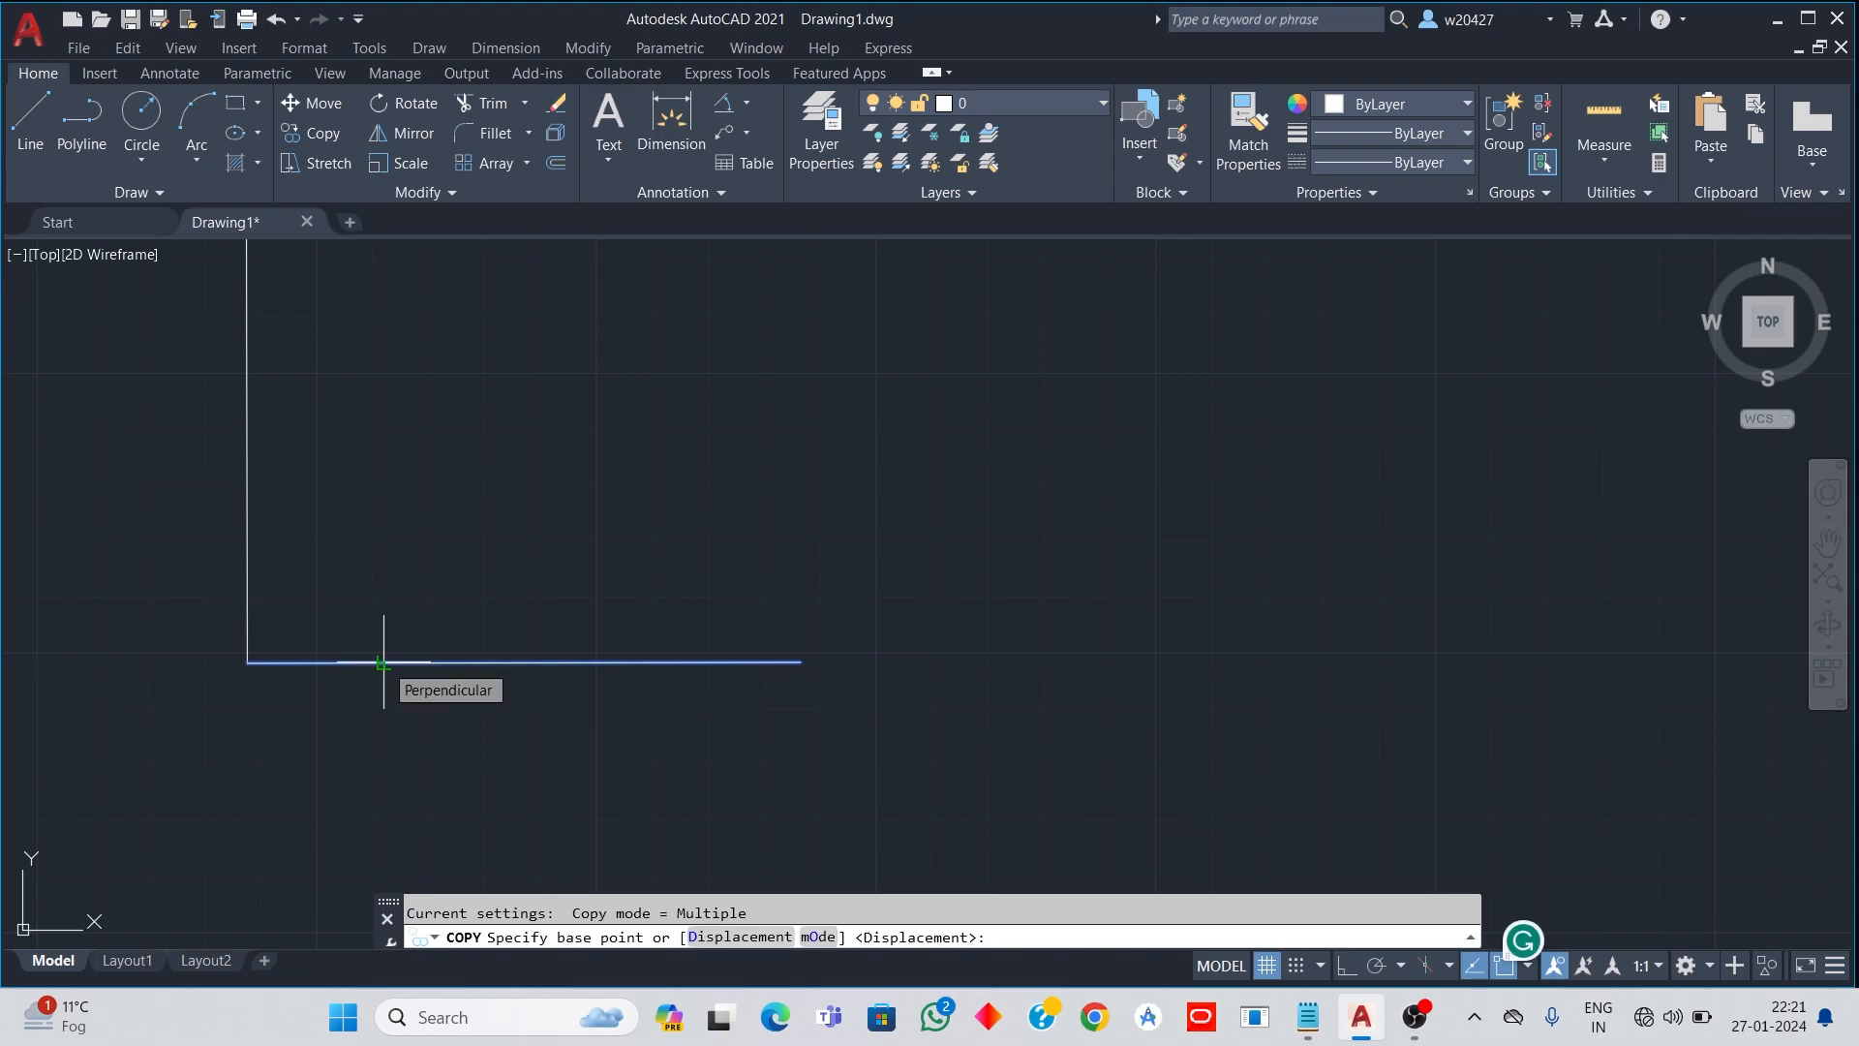
click(249, 662)
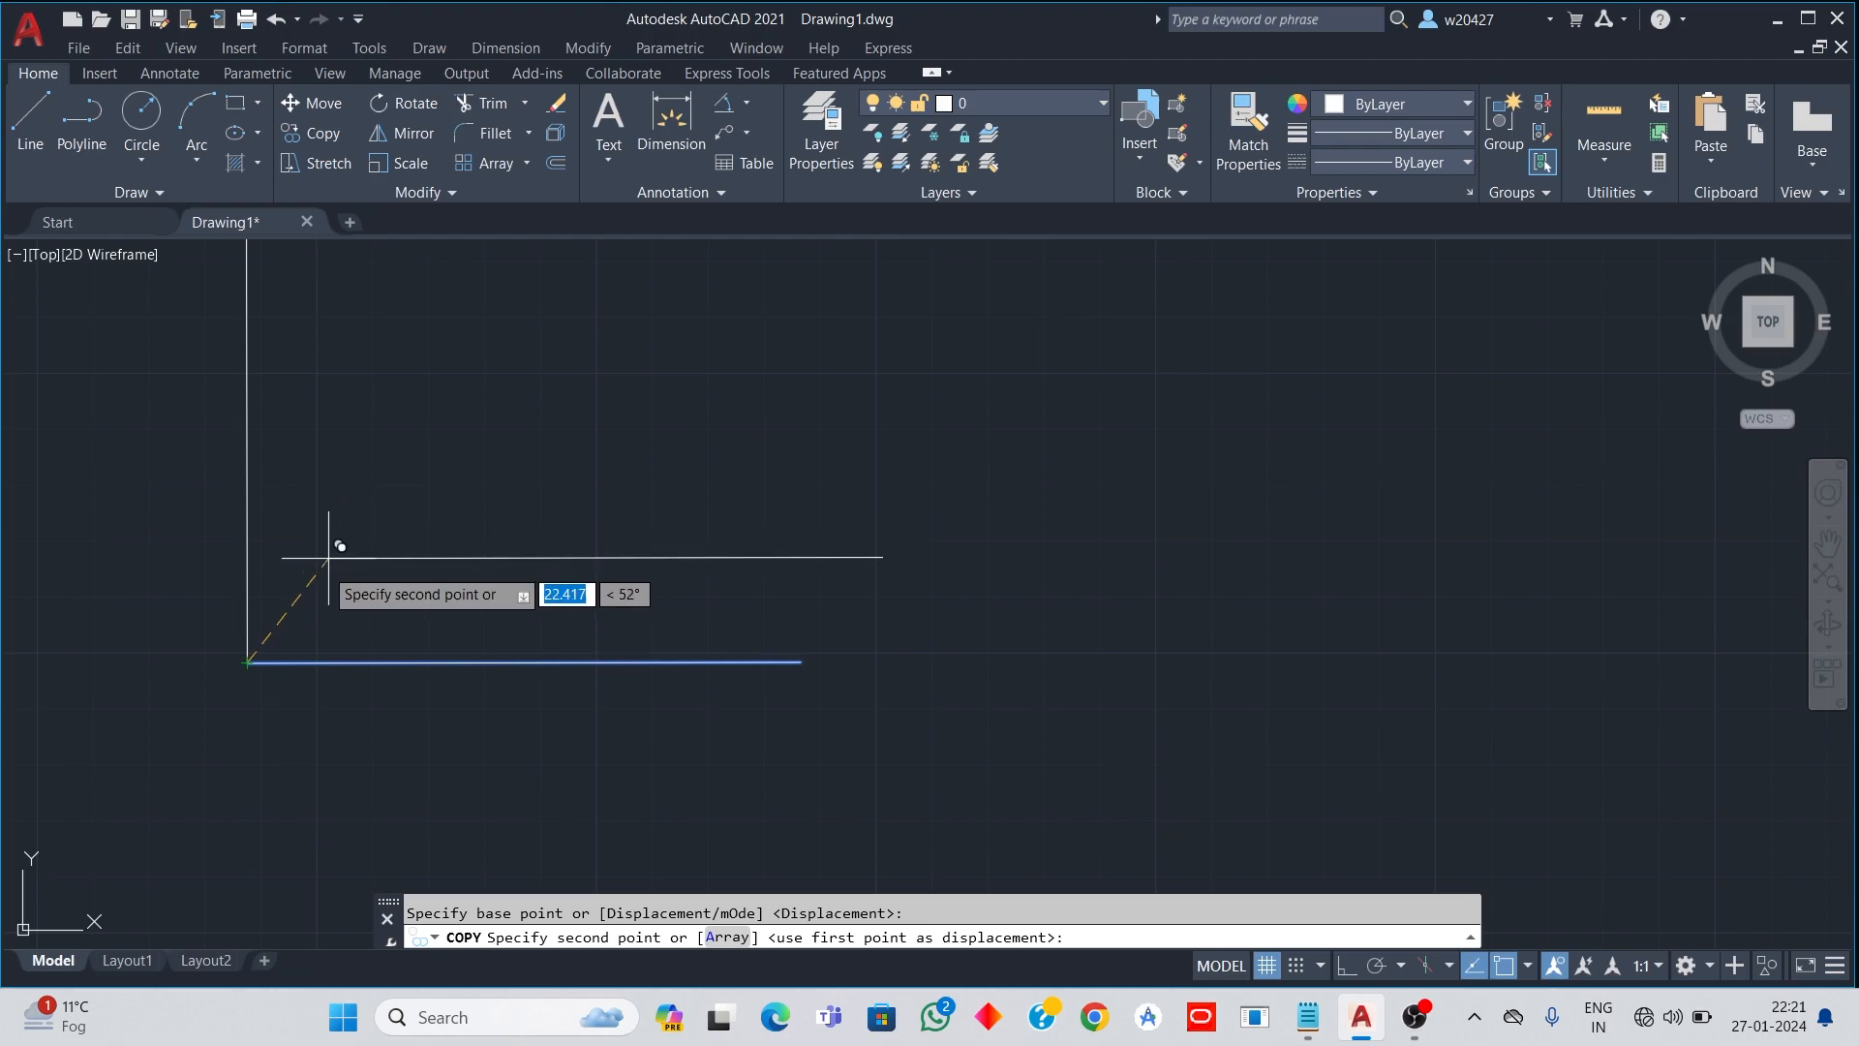
key(Escape)
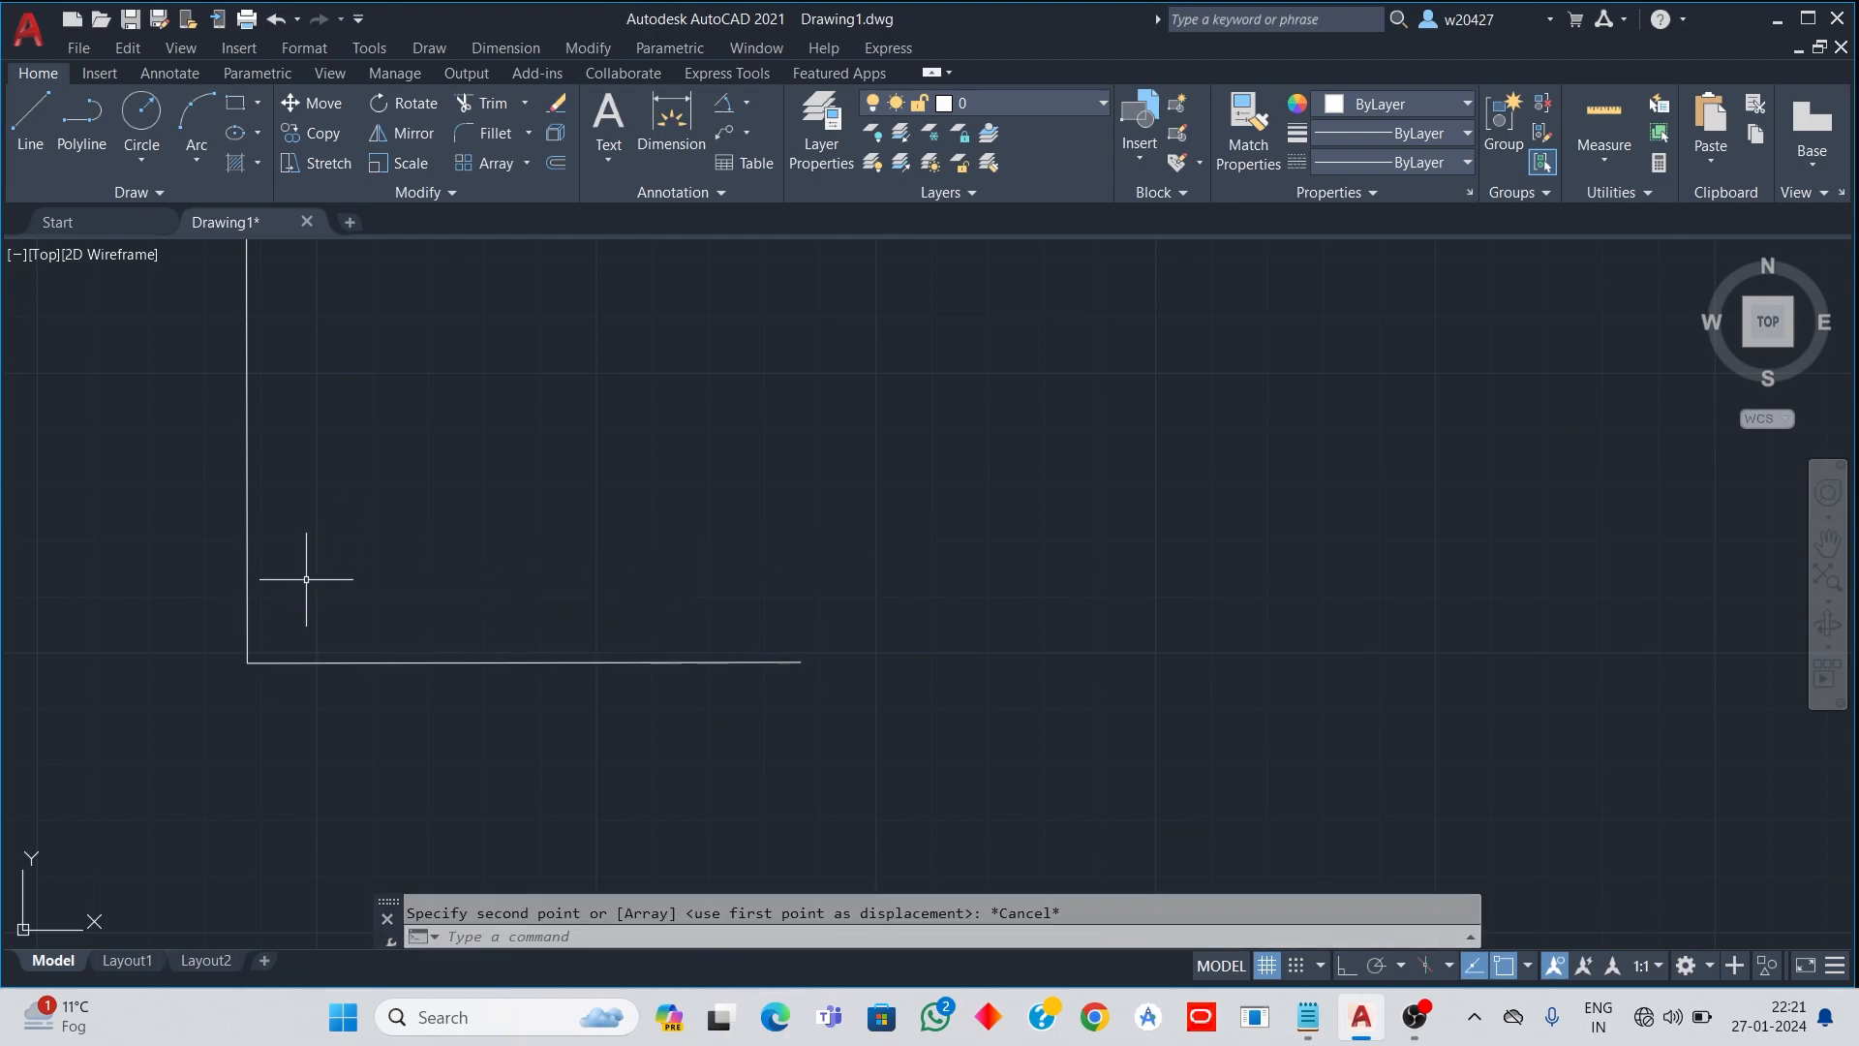
mouse_move(325, 601)
mouse_down()
mouse_move(415, 594)
mouse_move(523, 636)
mouse_up()
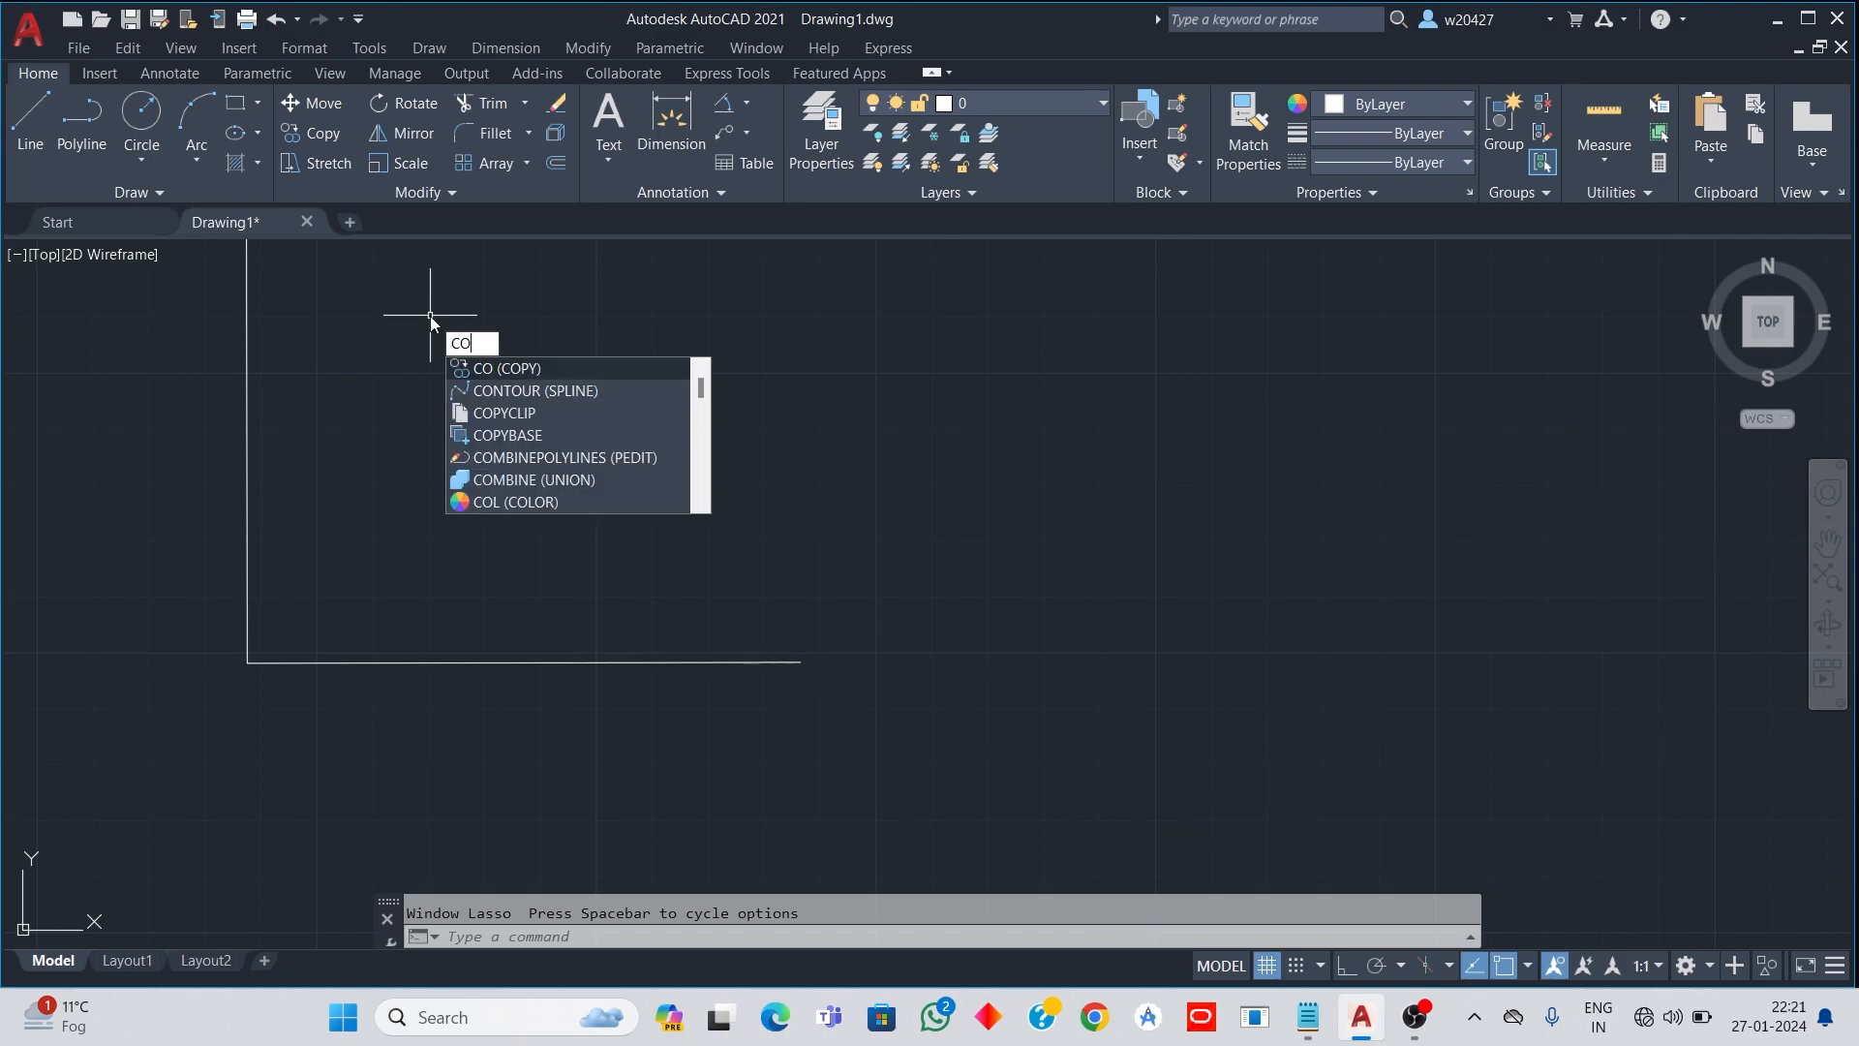
key(Return)
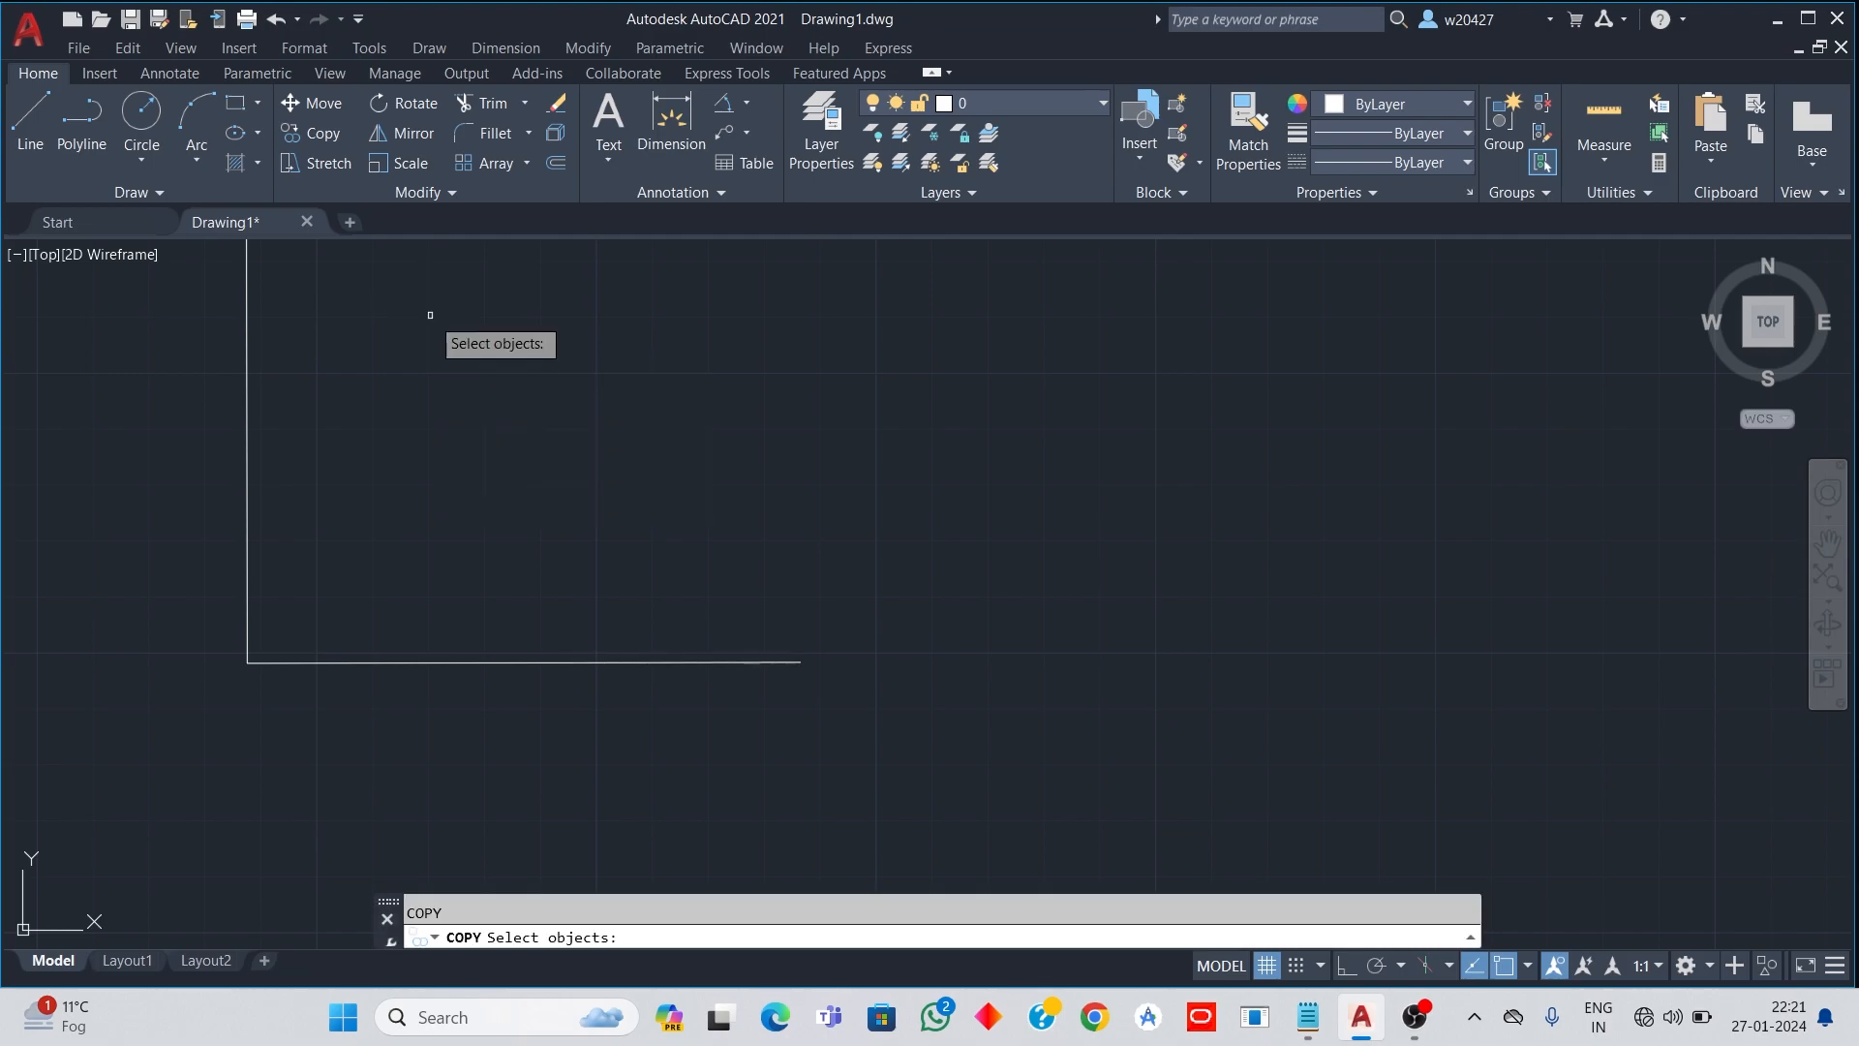
key(Escape)
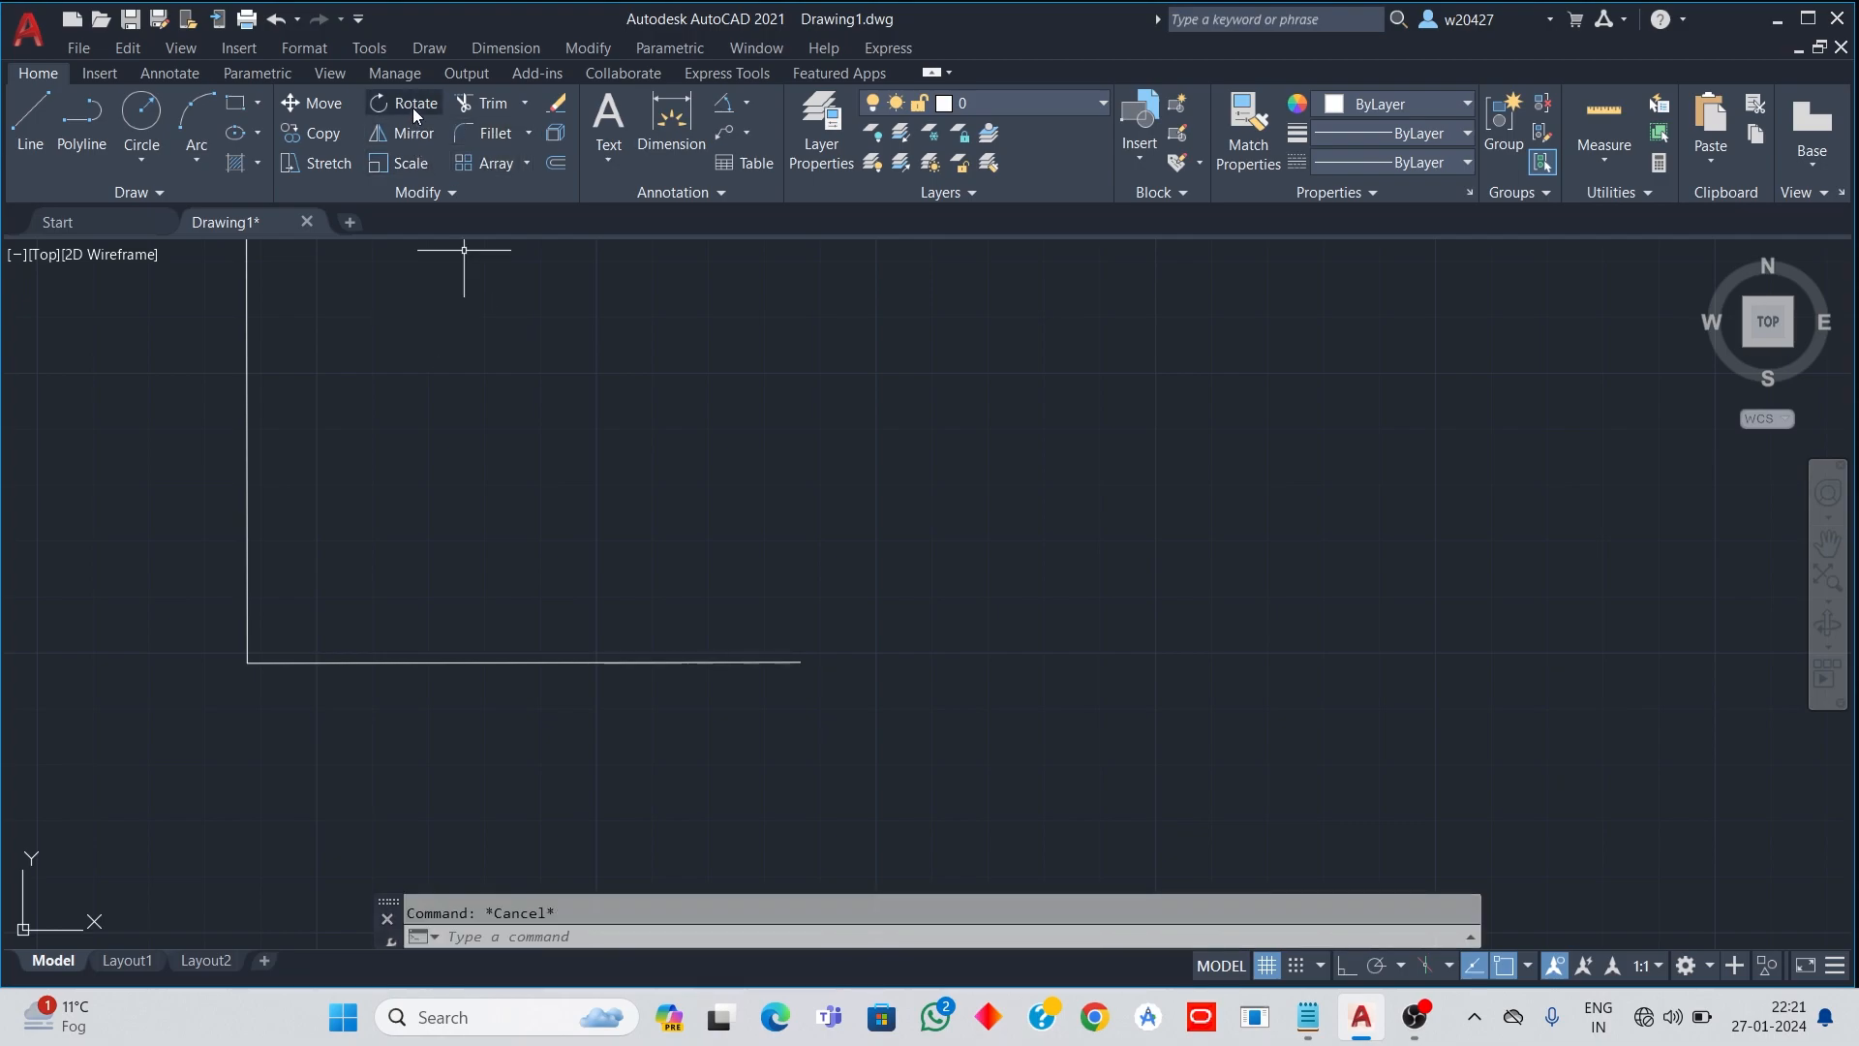
Step: Rotate a copy of the horizontal line 45 degrees about the corner it shares with the vertical line, keeping the original
text(ro)
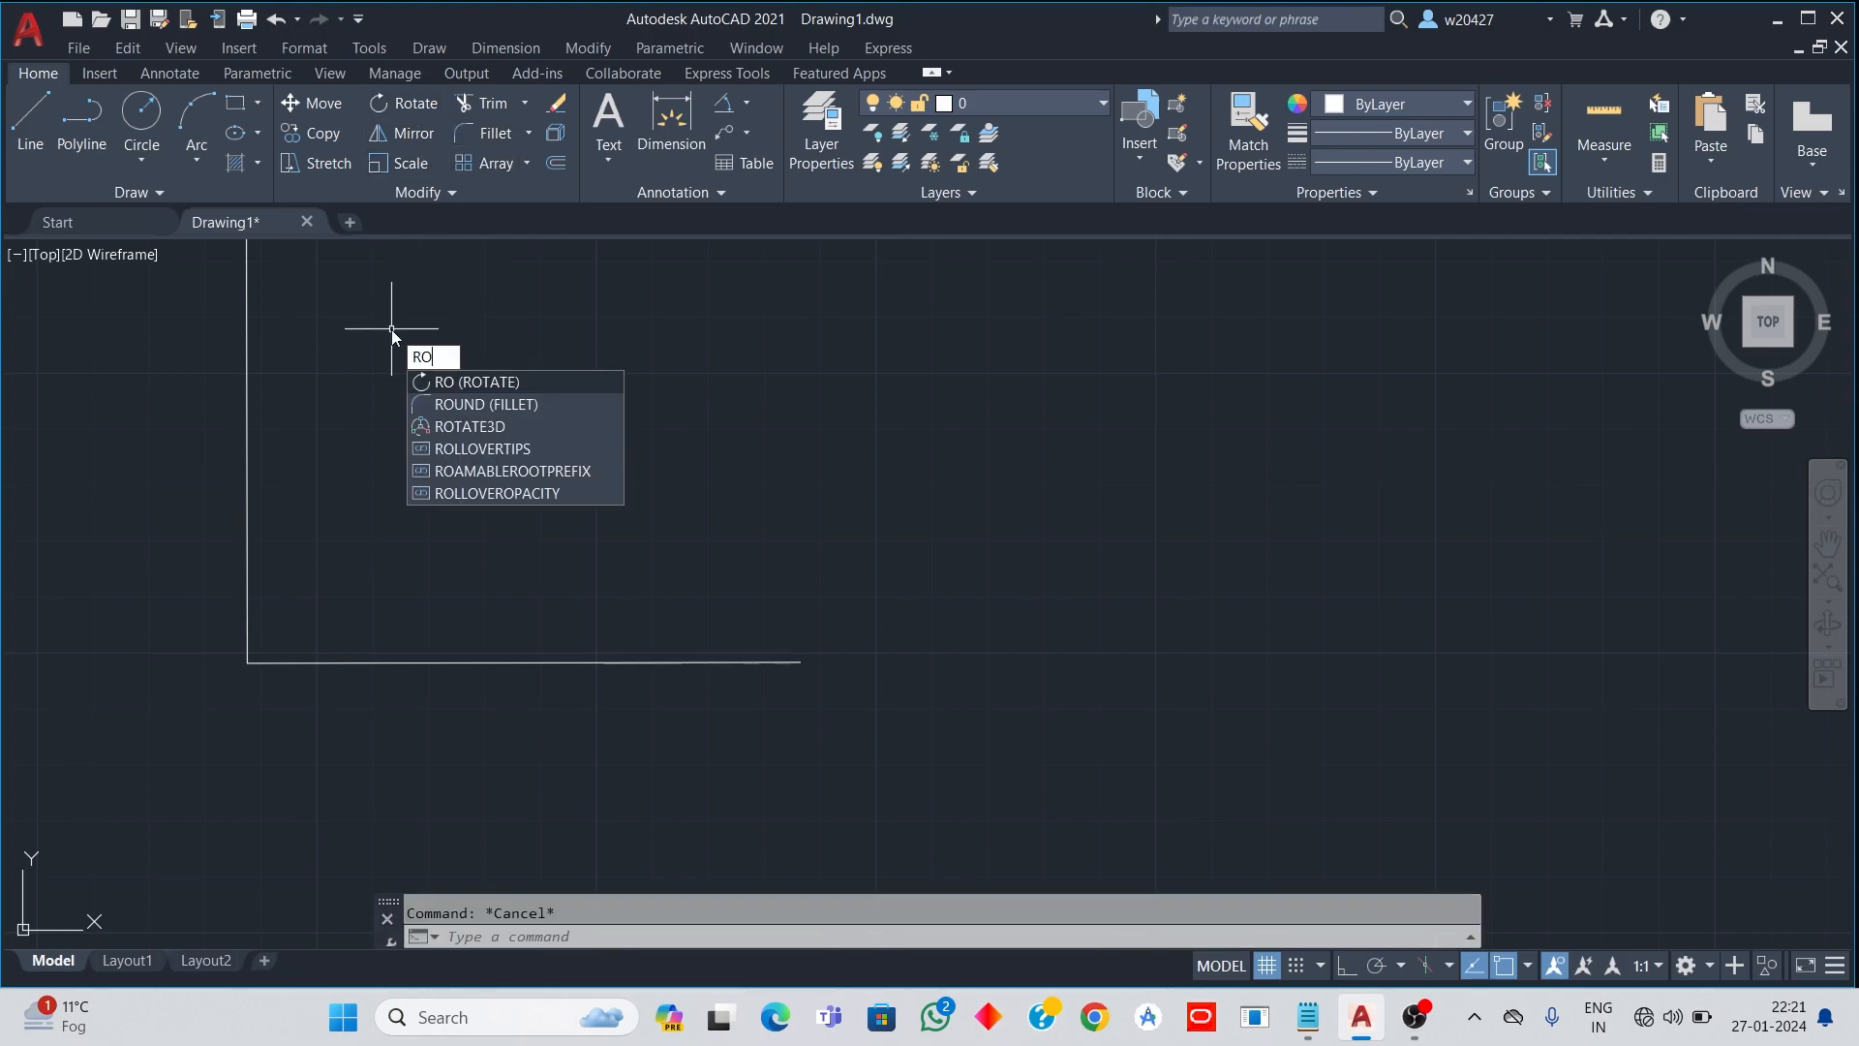
key(Return)
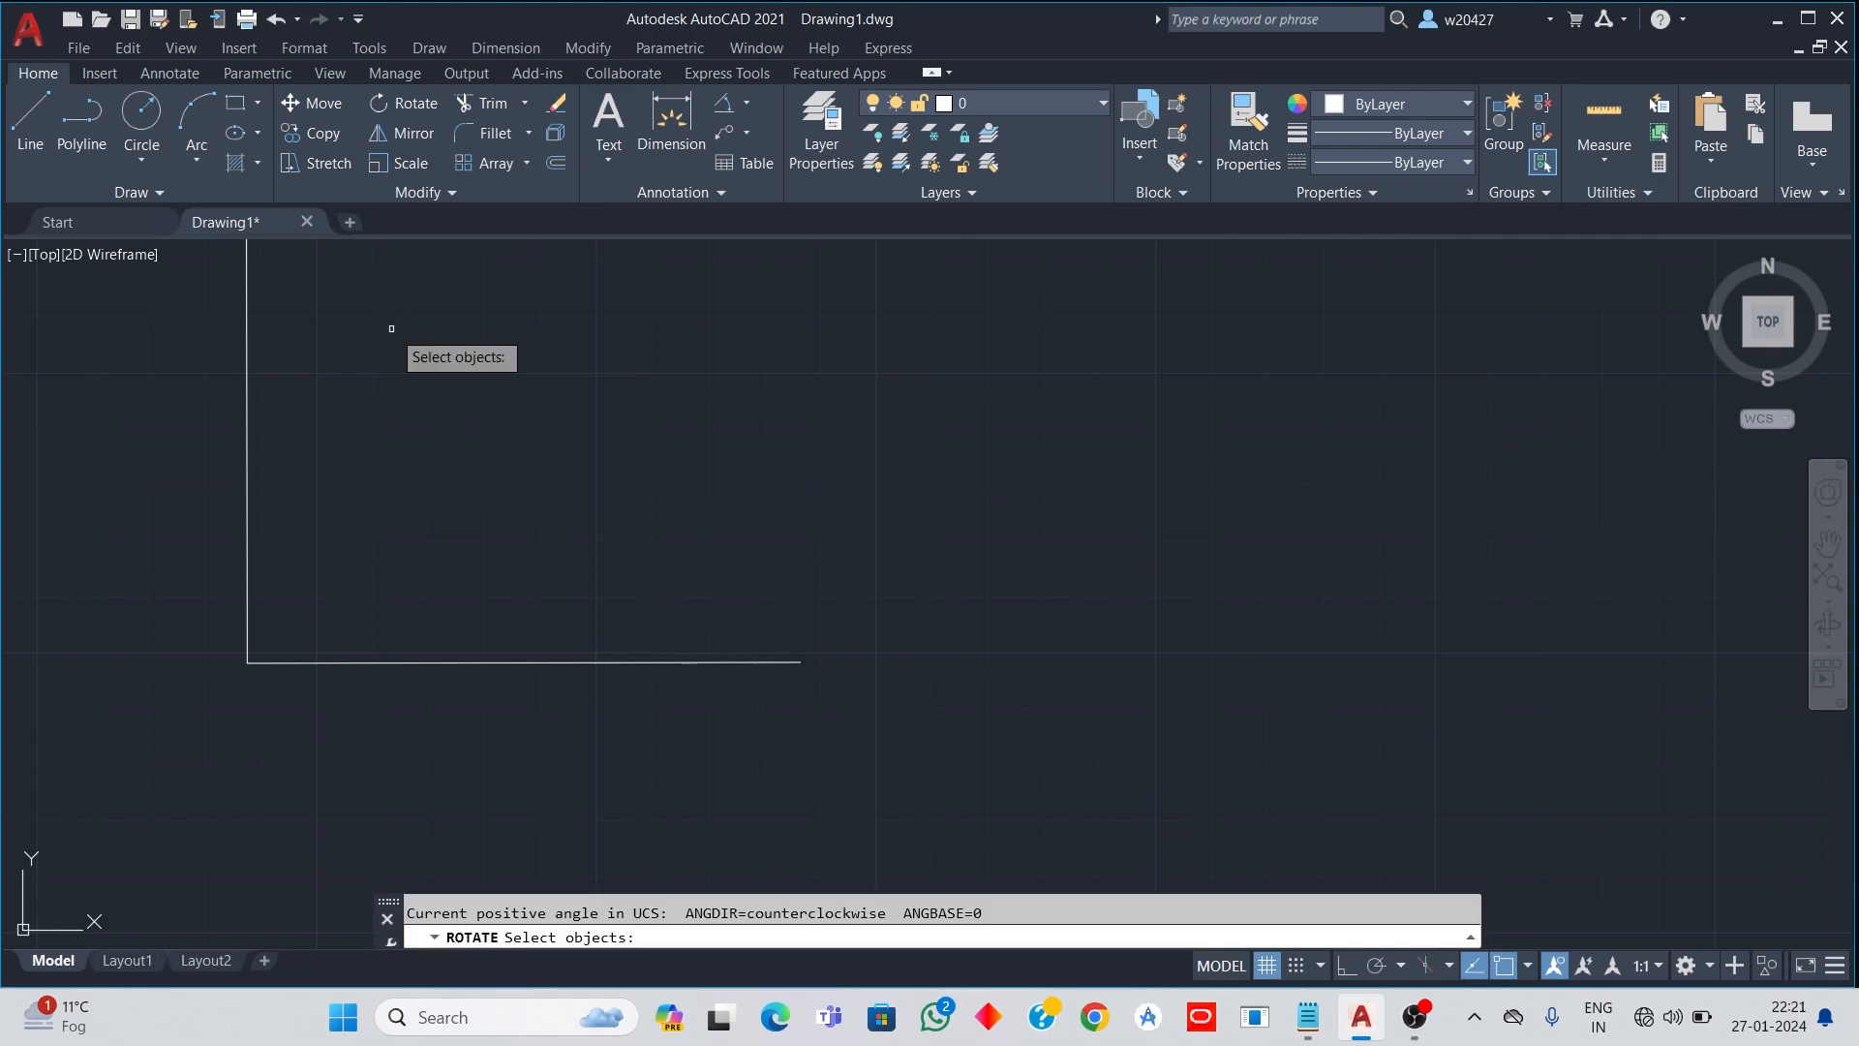
click(396, 661)
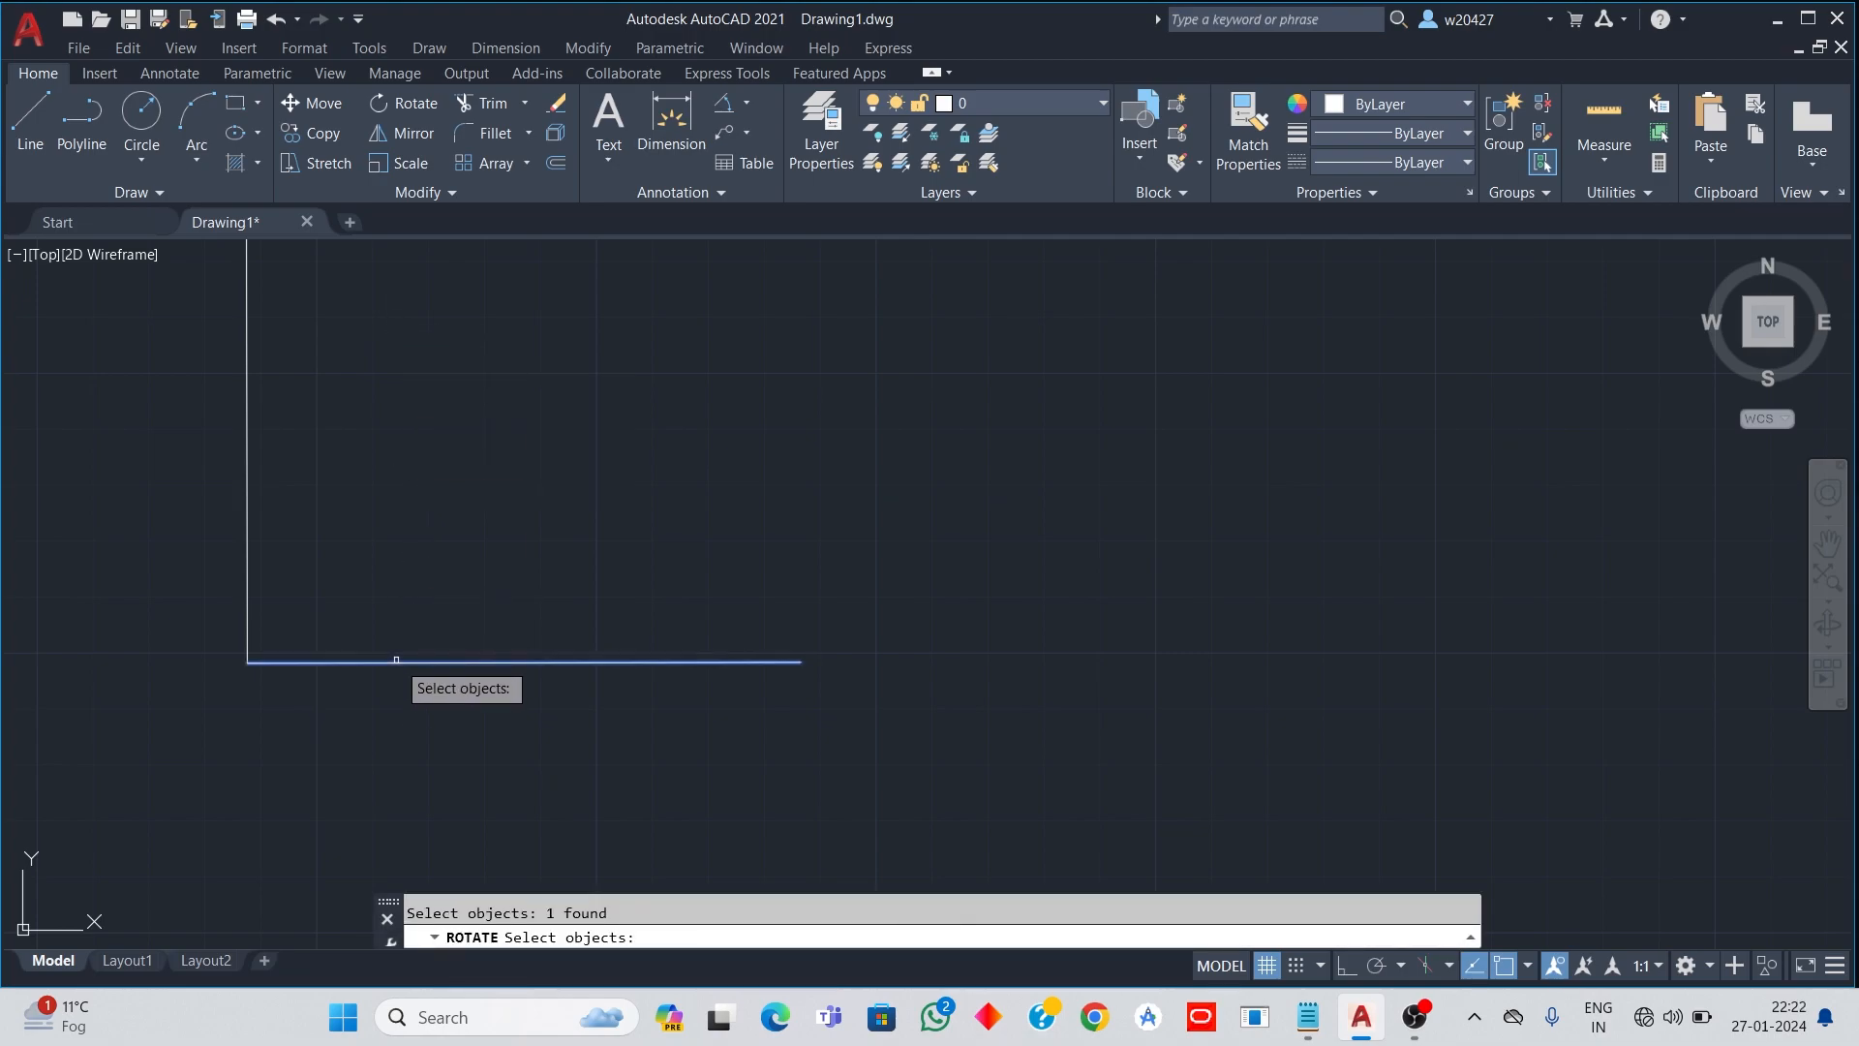
key(Return)
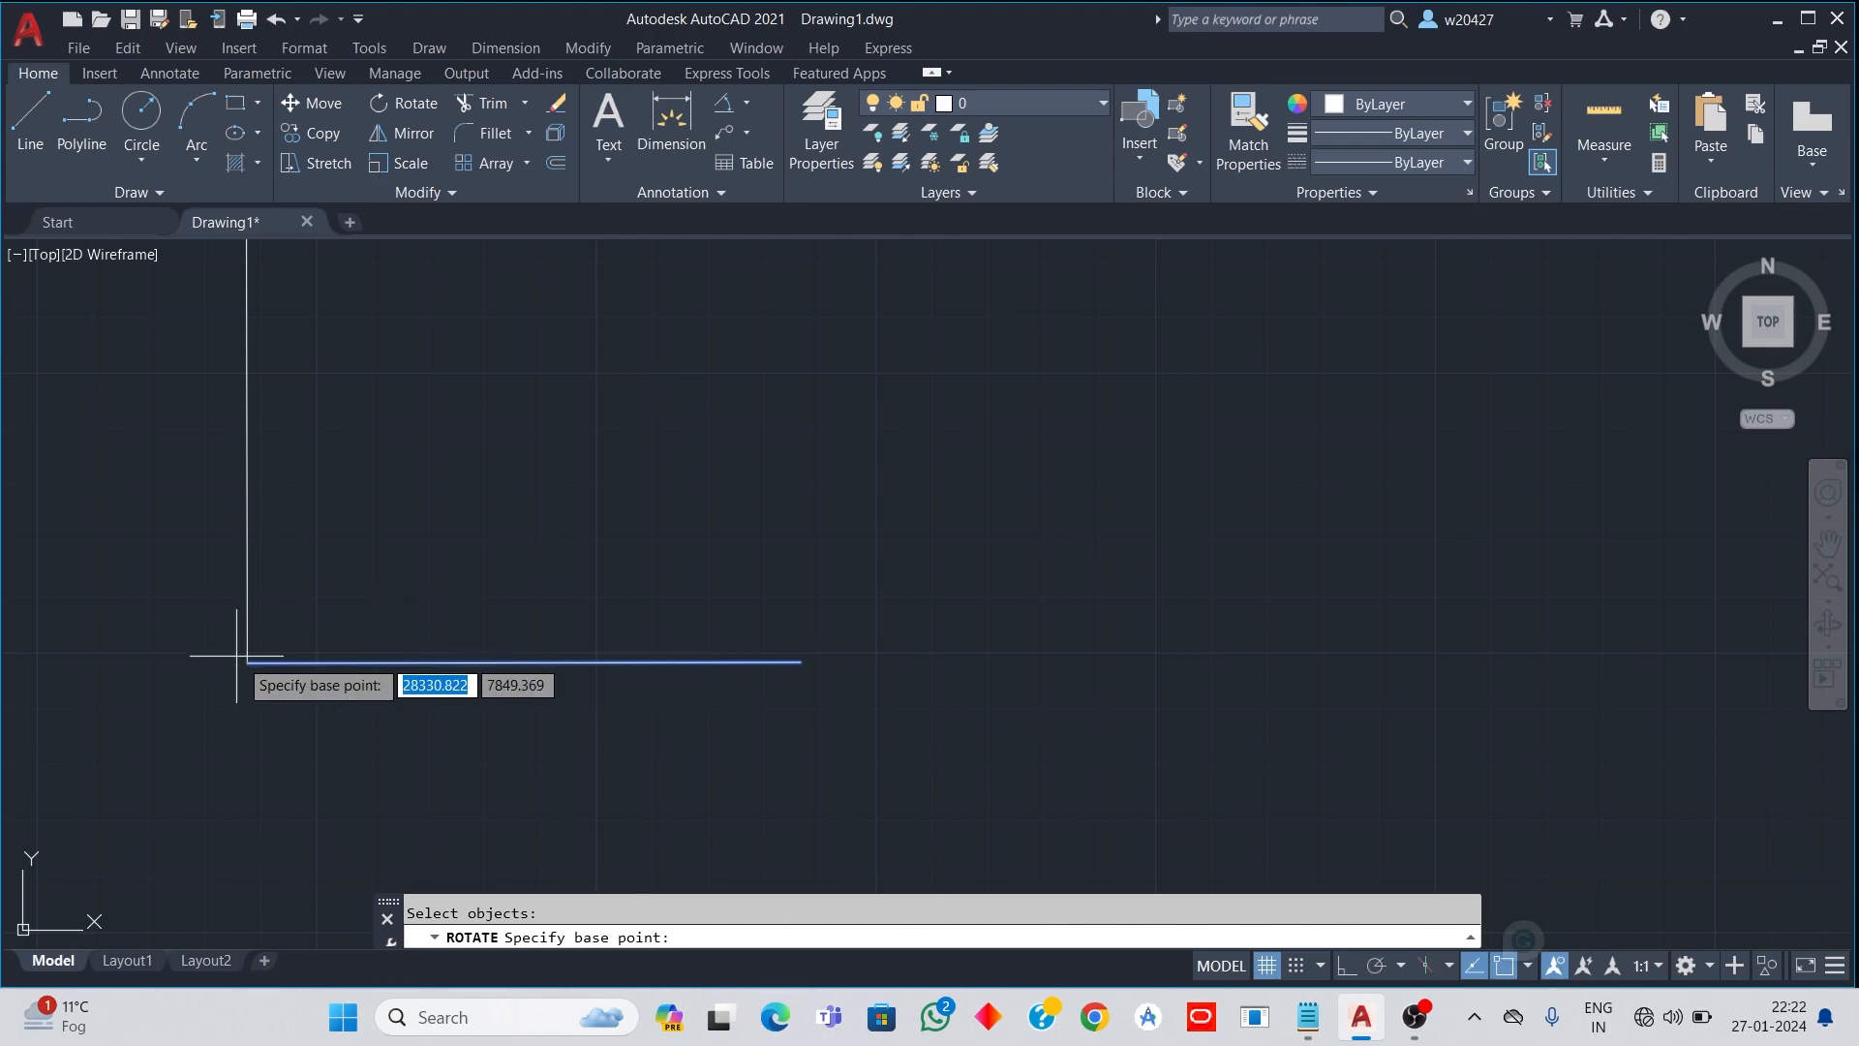
click(246, 661)
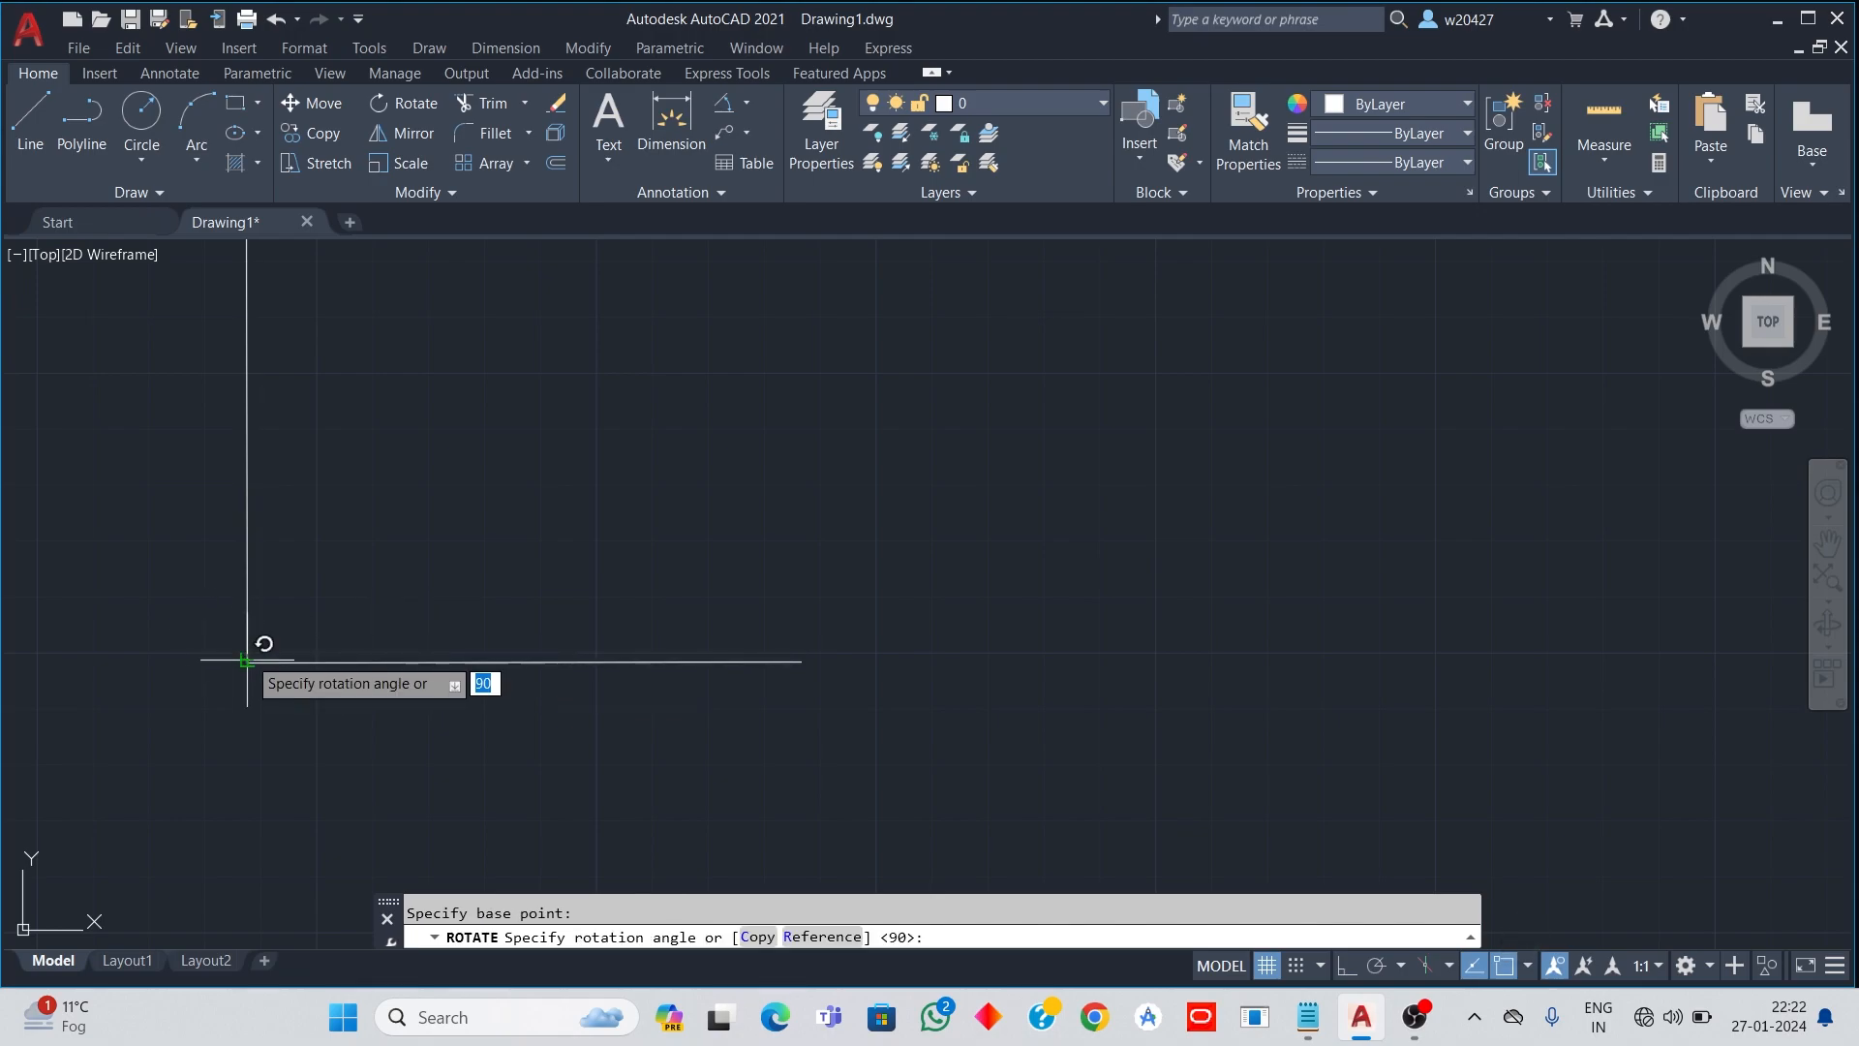
text(C)
key(Return)
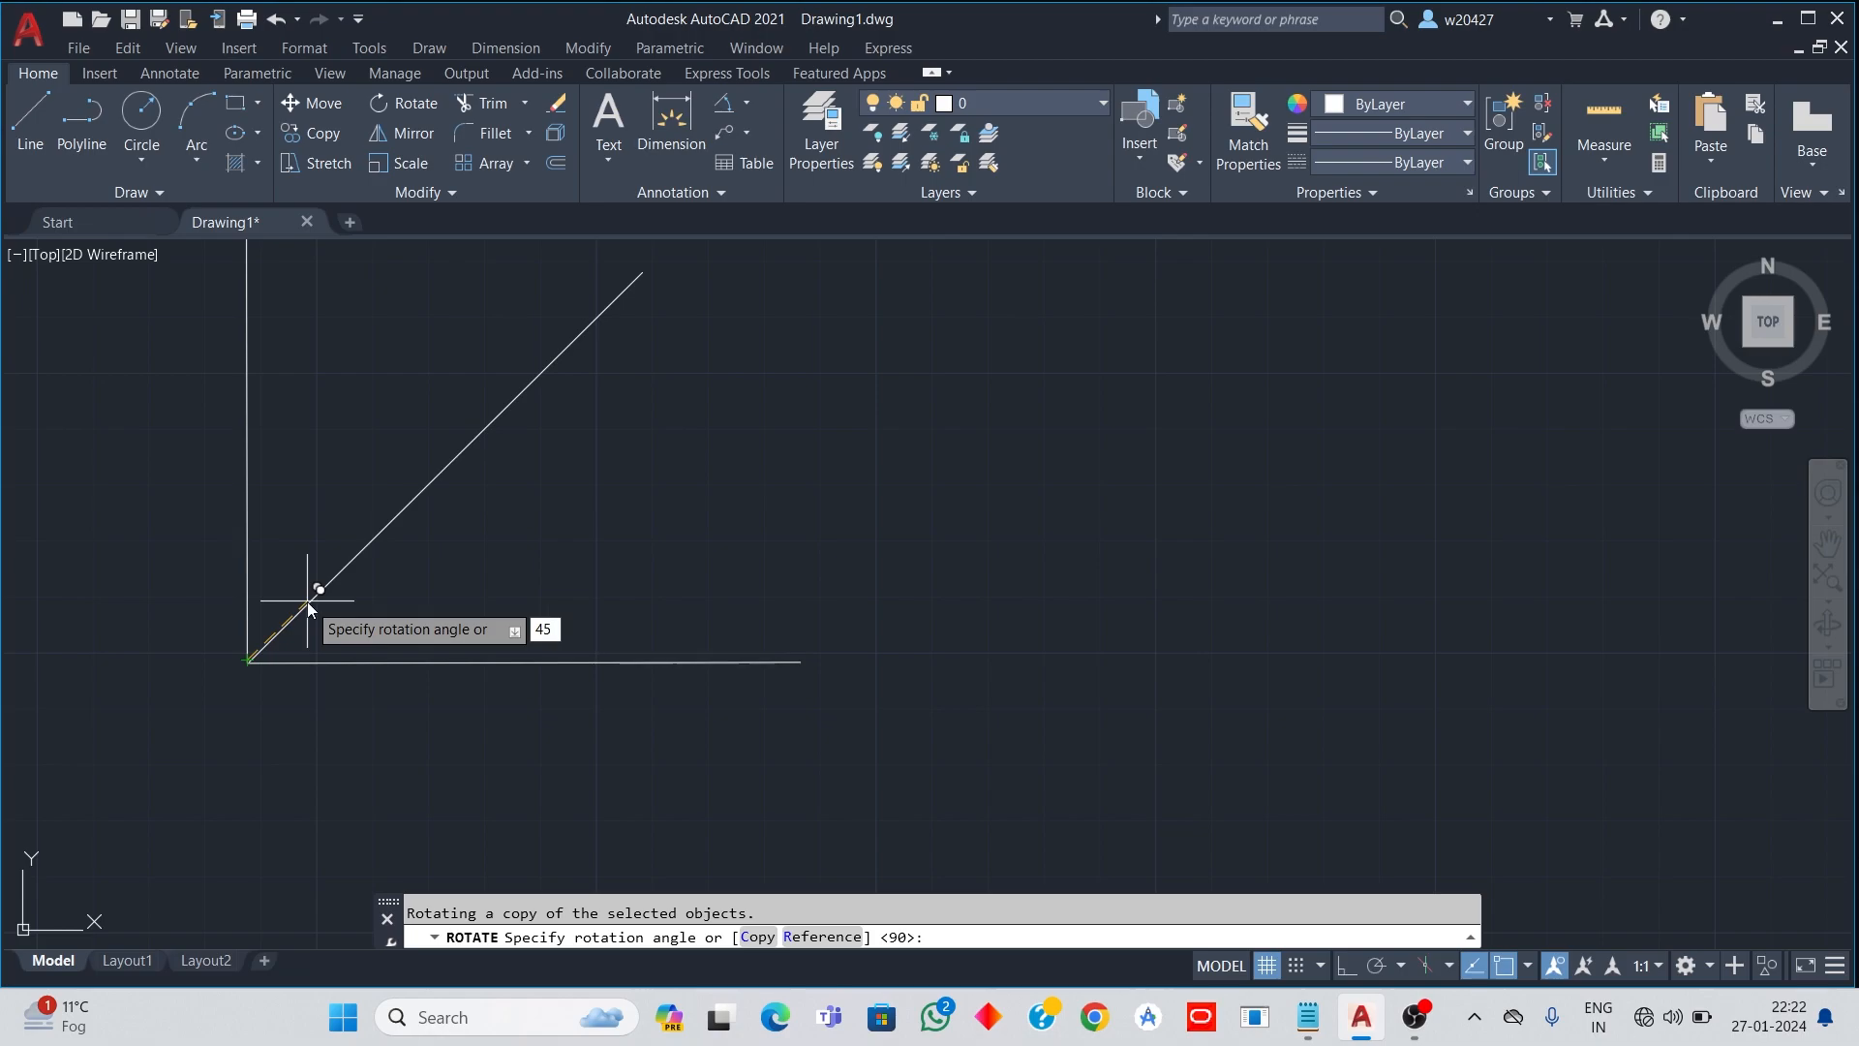
key(Return)
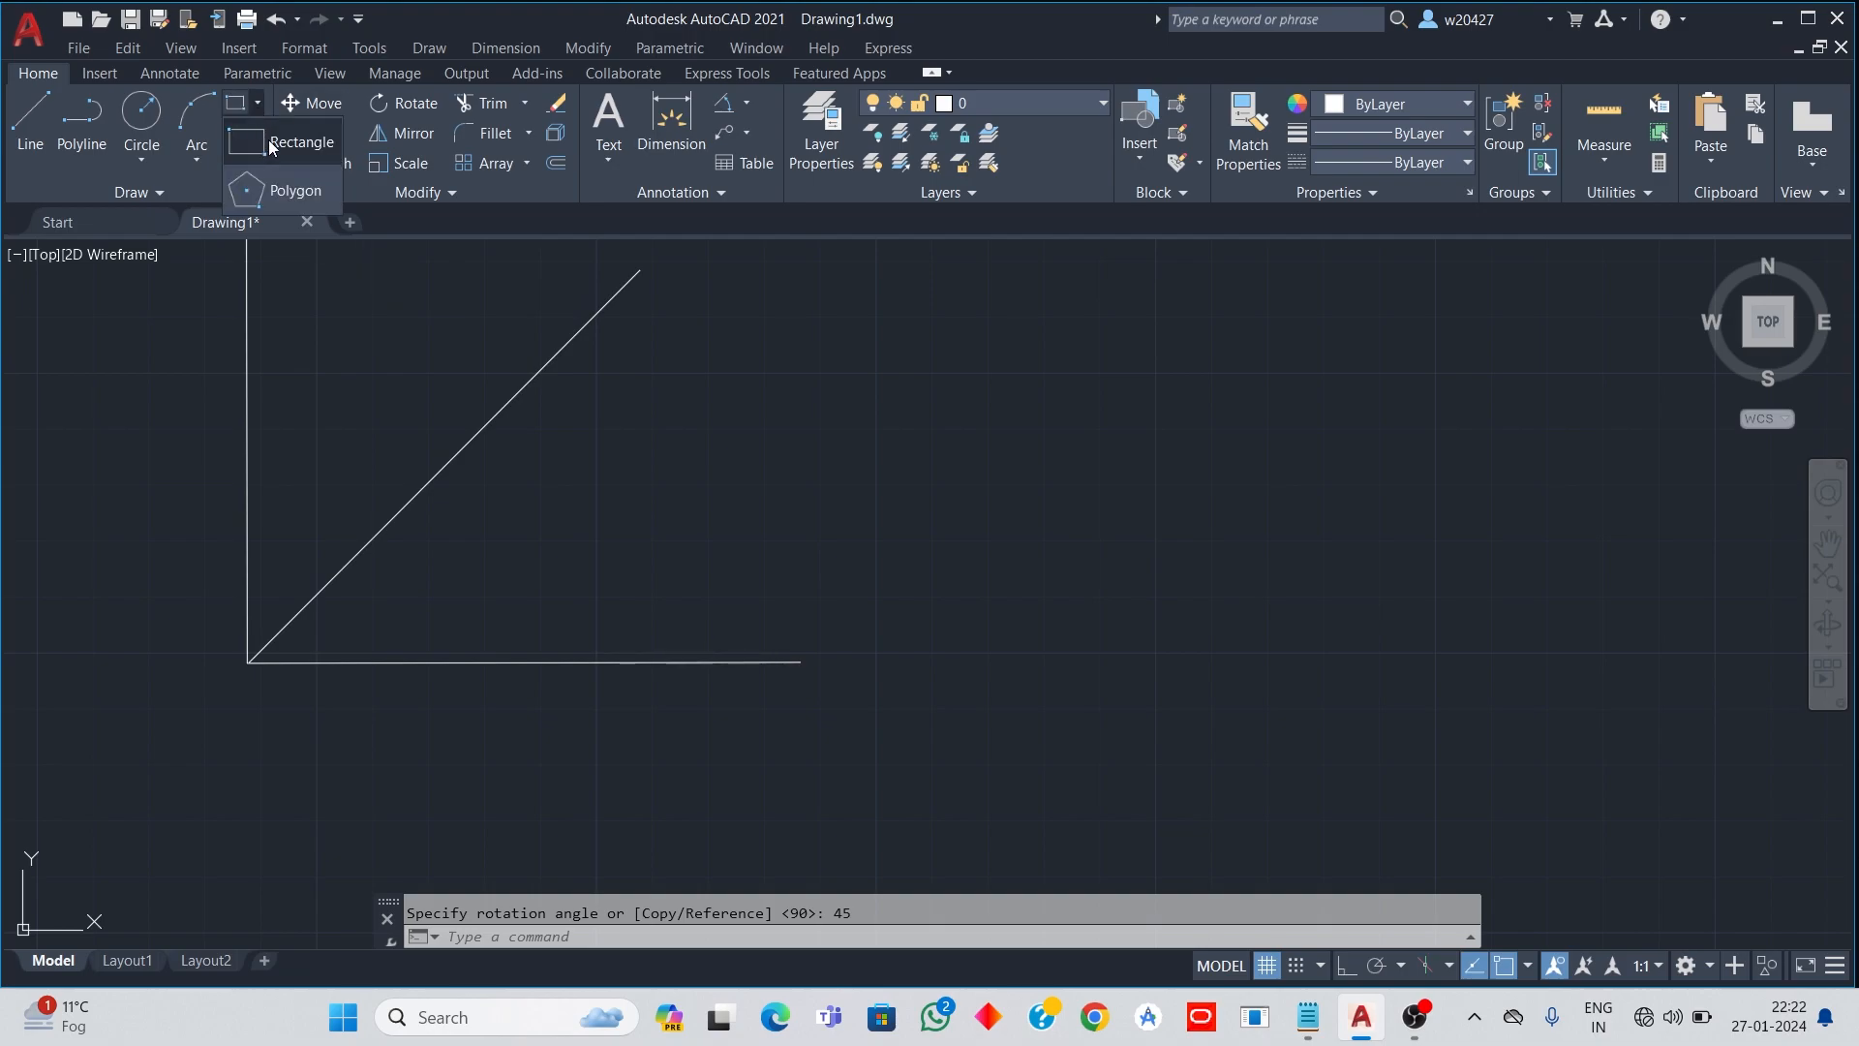
Step: Draw a rectangle roughly twice as wide as it is tall in the empty area to the right of the three lines
click(237, 104)
click(1028, 407)
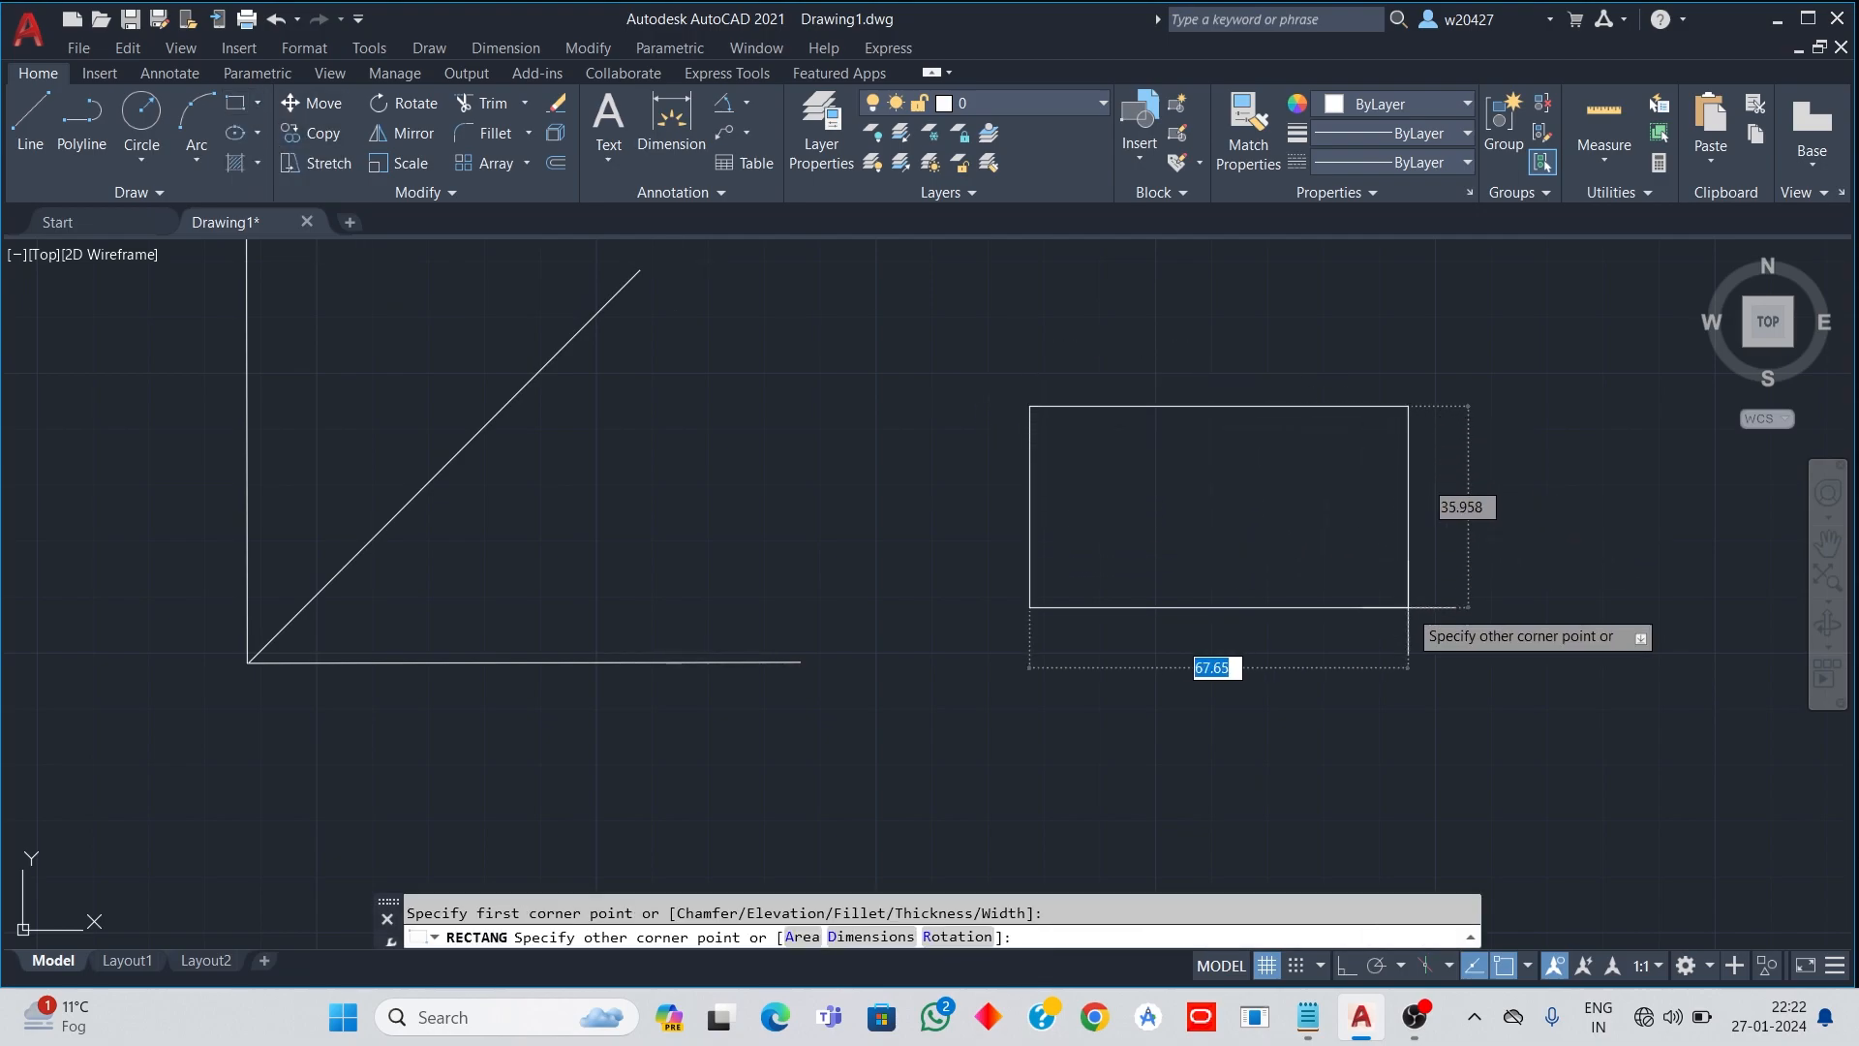
click(1395, 602)
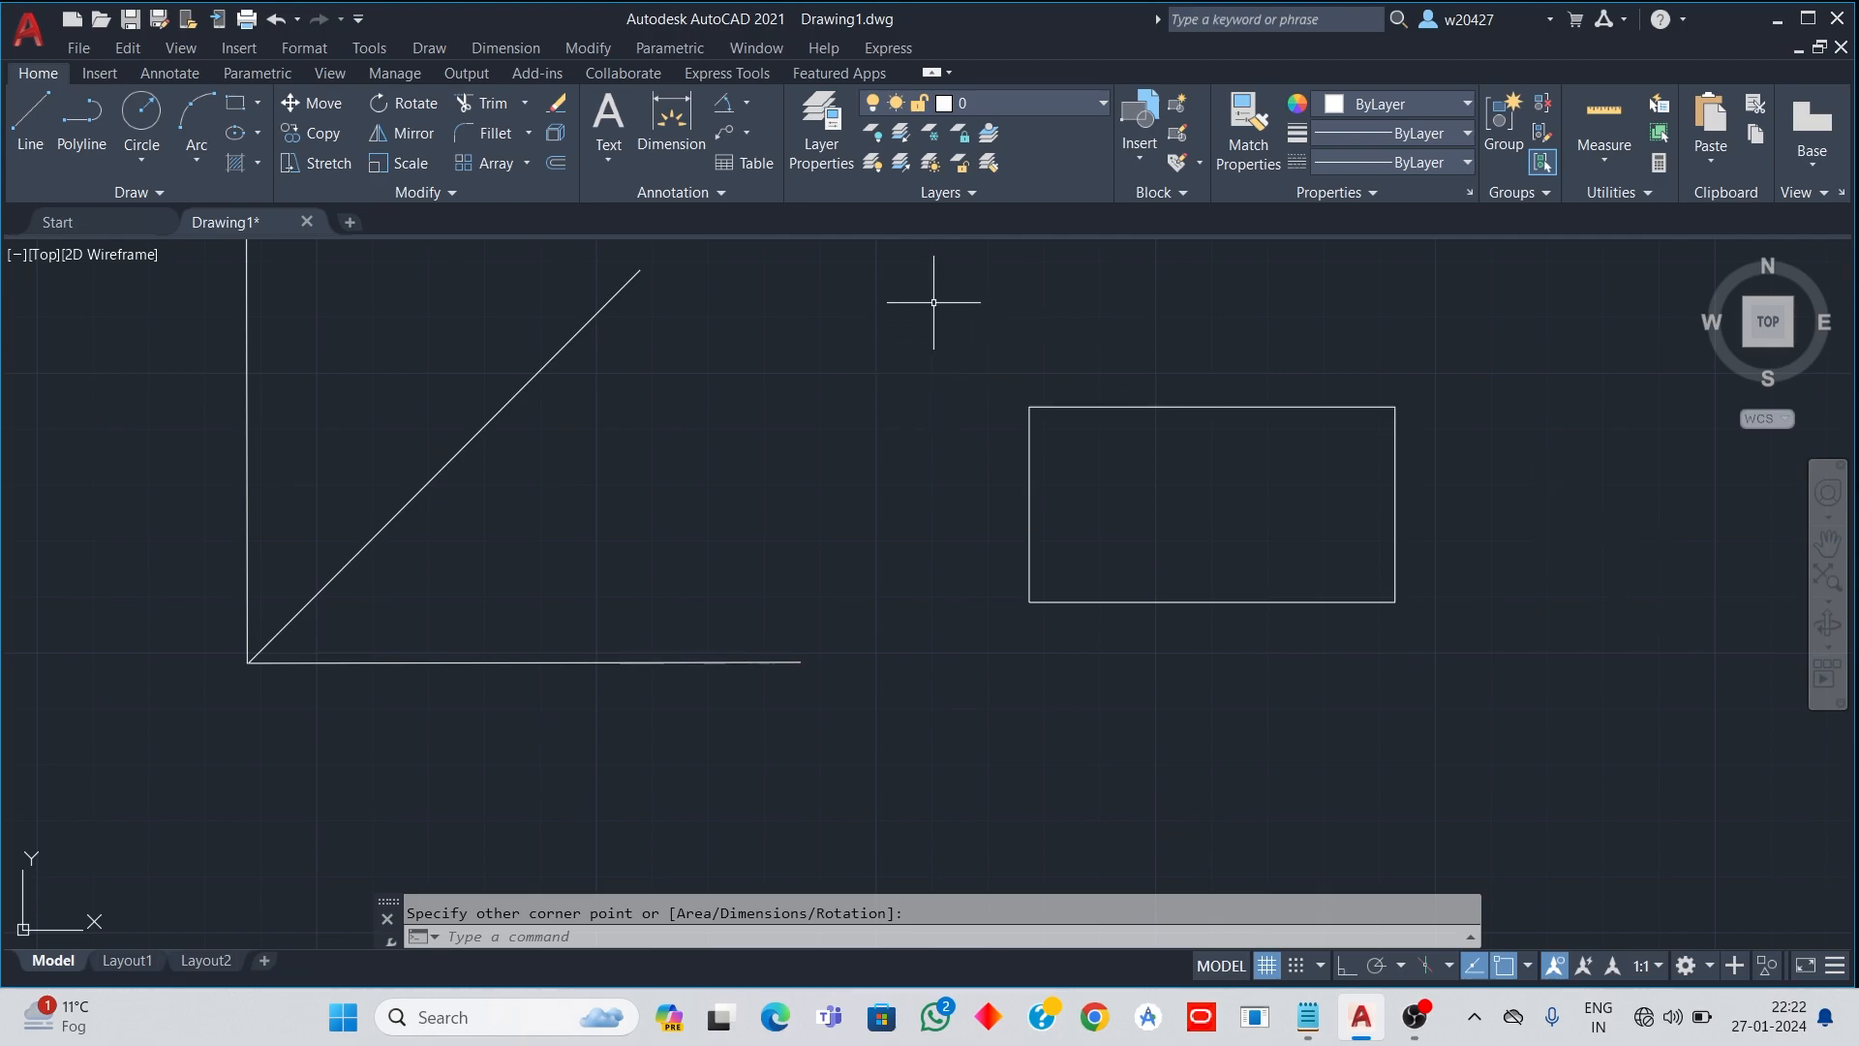
Step: Rotate the rectangle beside the three lines 90 degrees about its lower-left corner
click(424, 101)
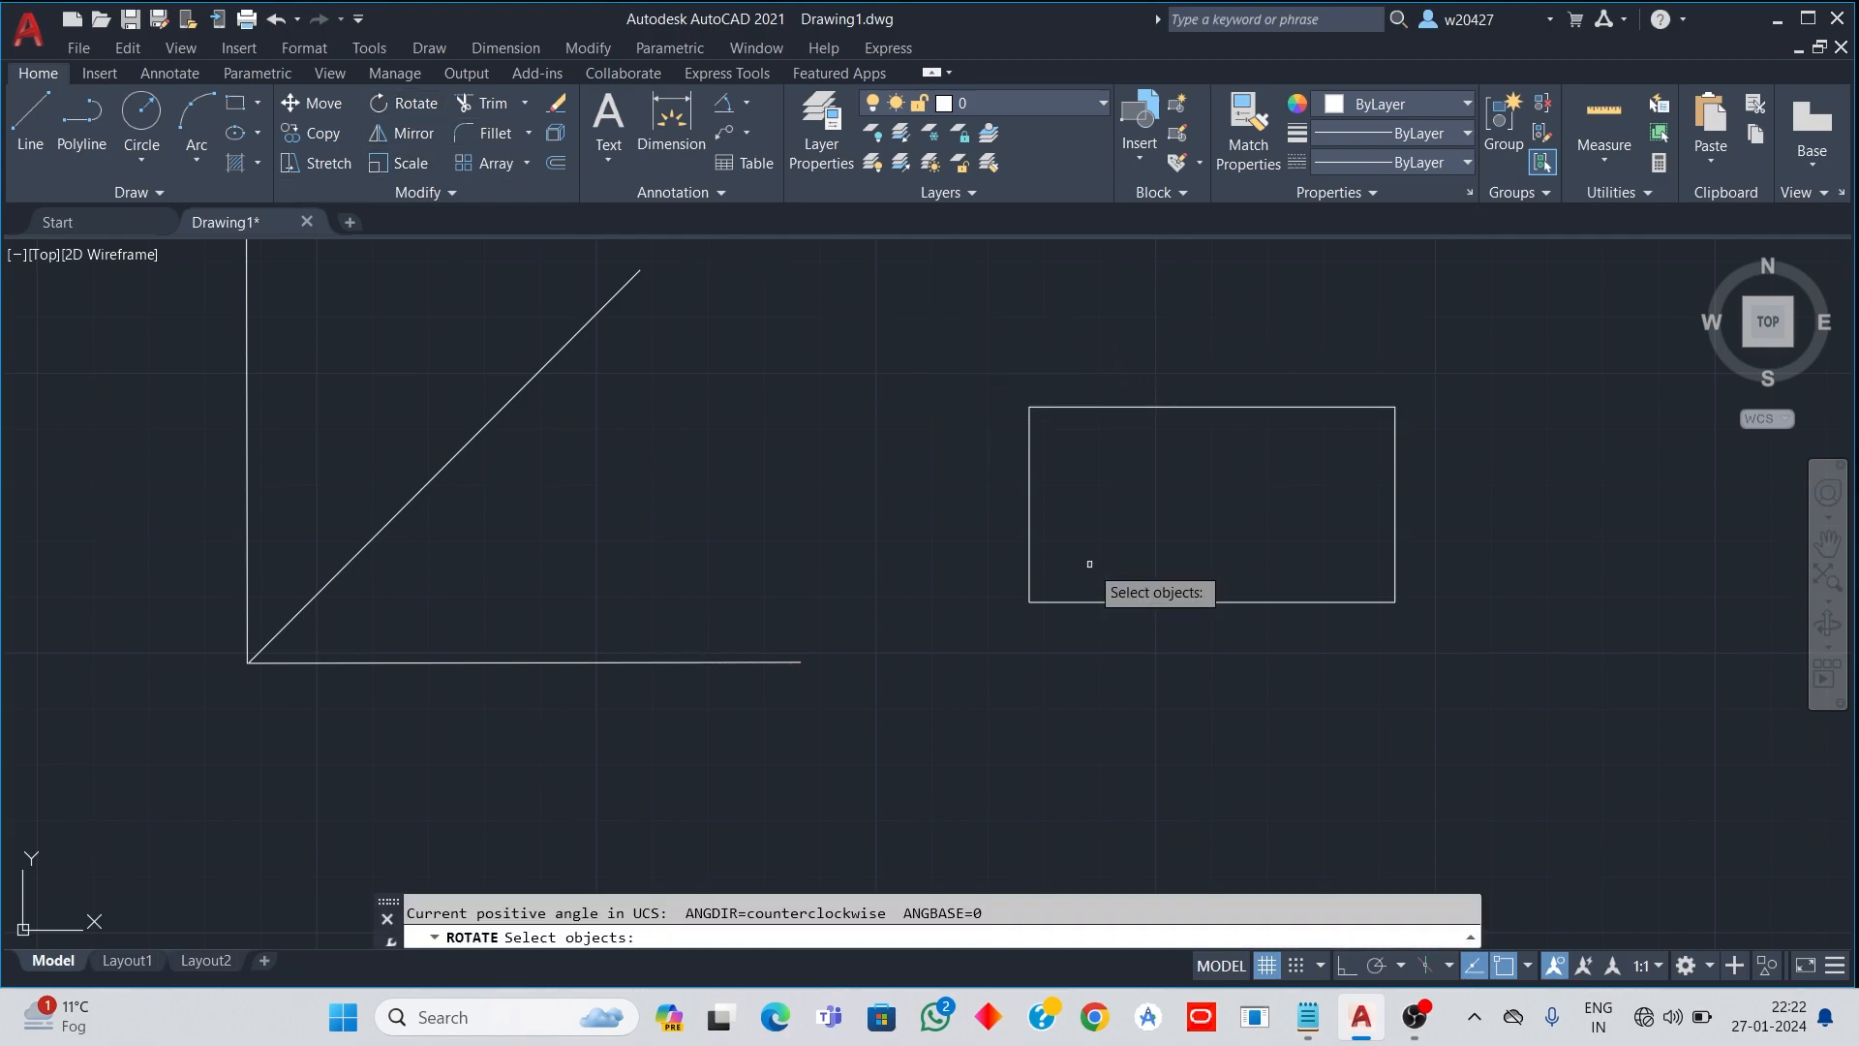
click(929, 302)
click(1626, 702)
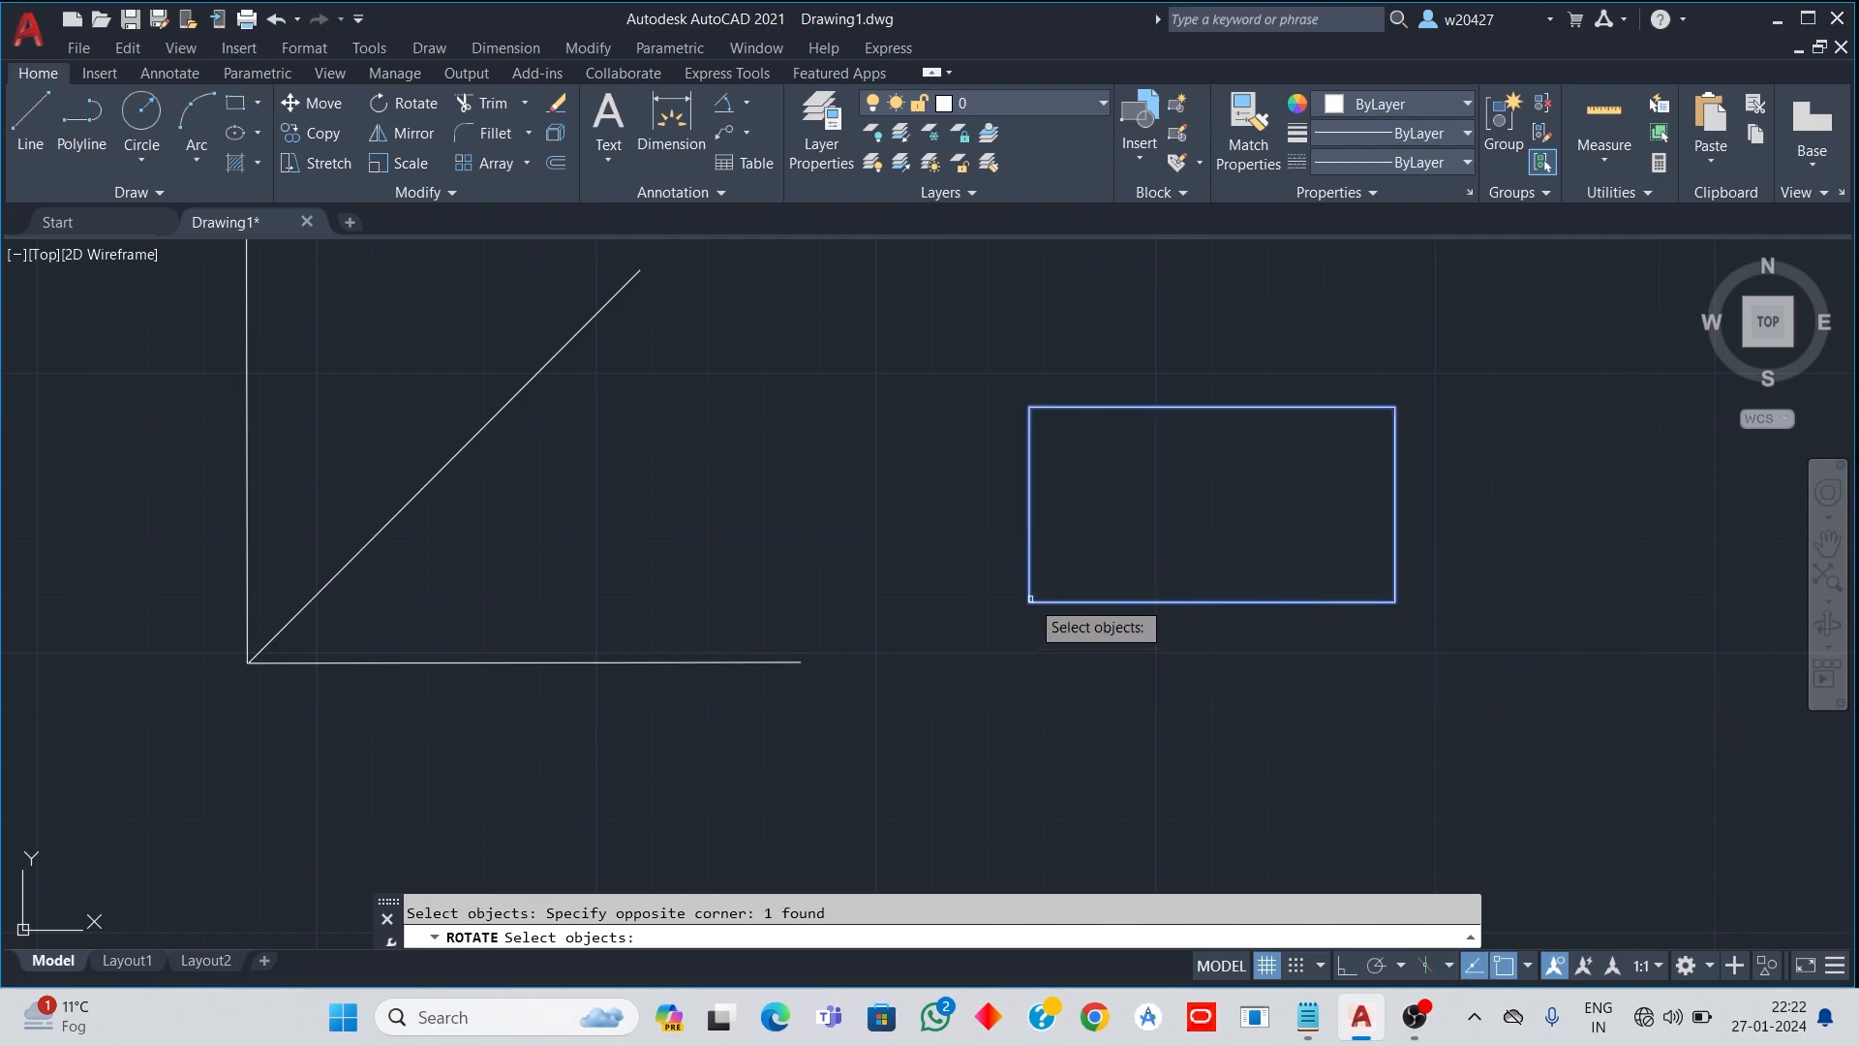
key(Return)
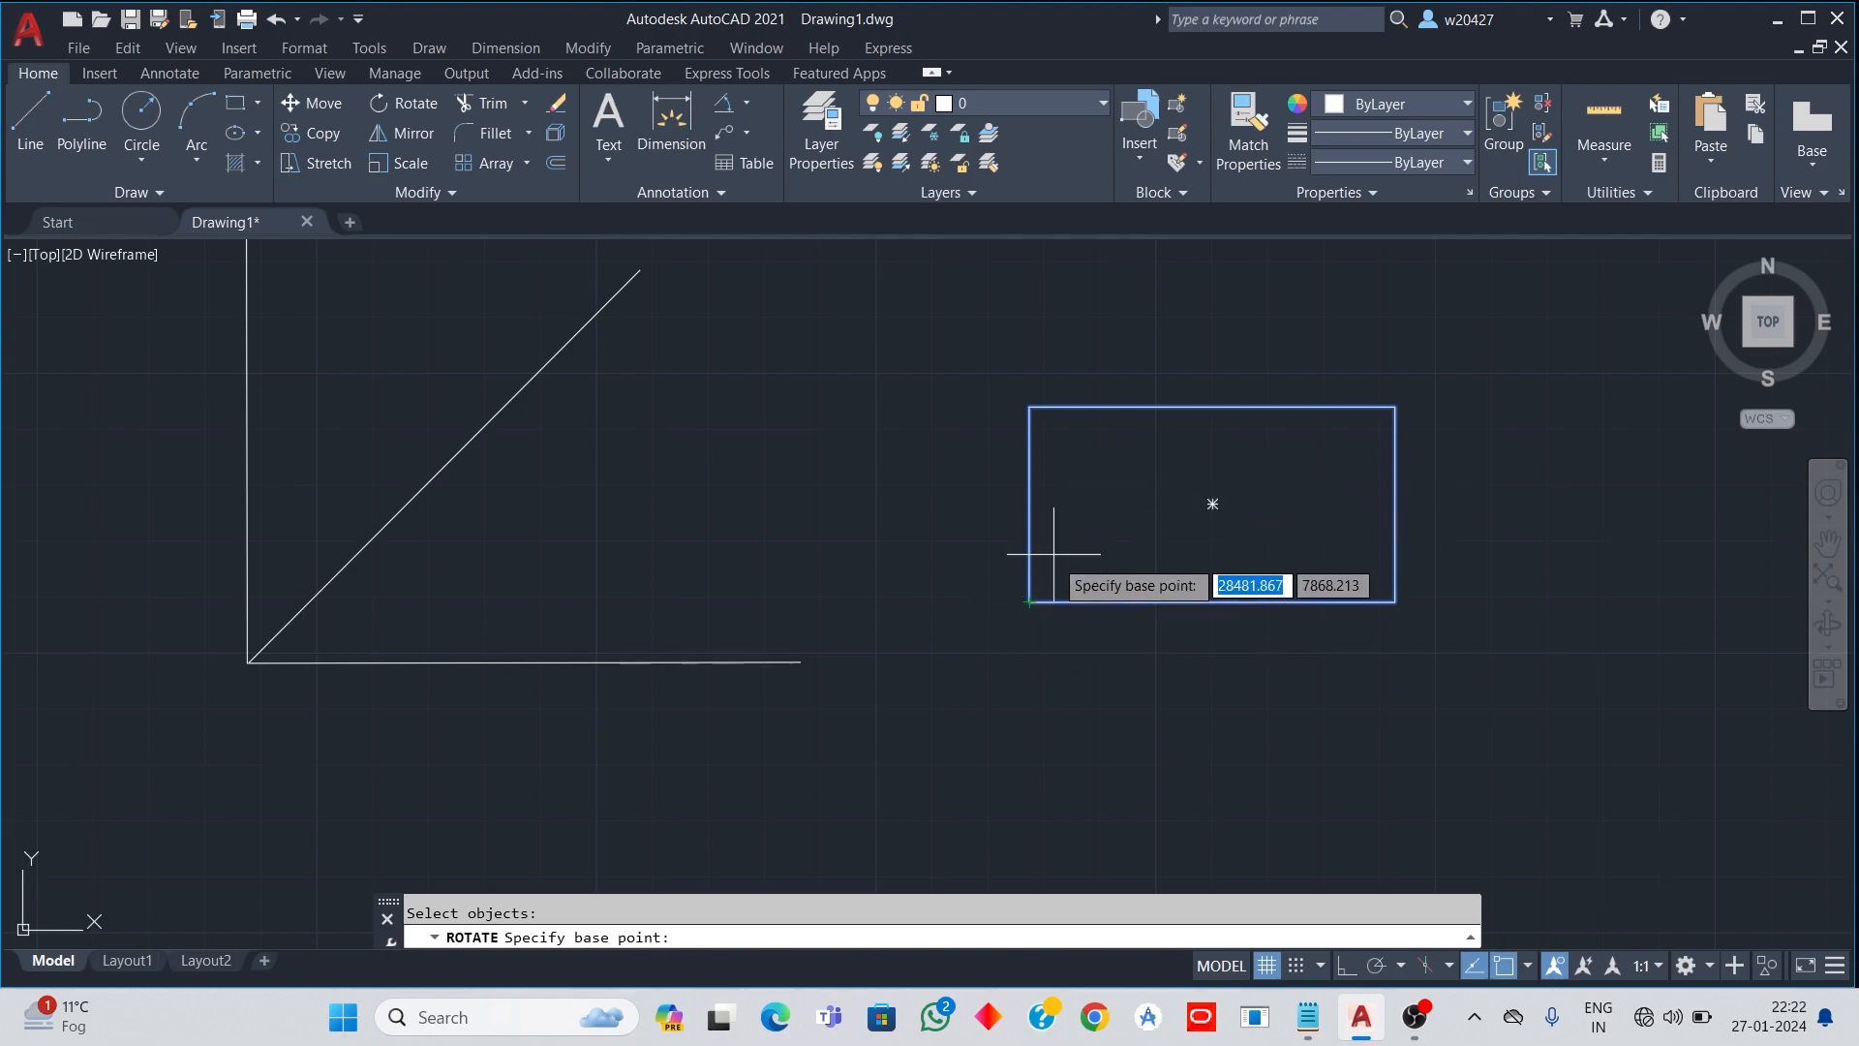
click(1029, 601)
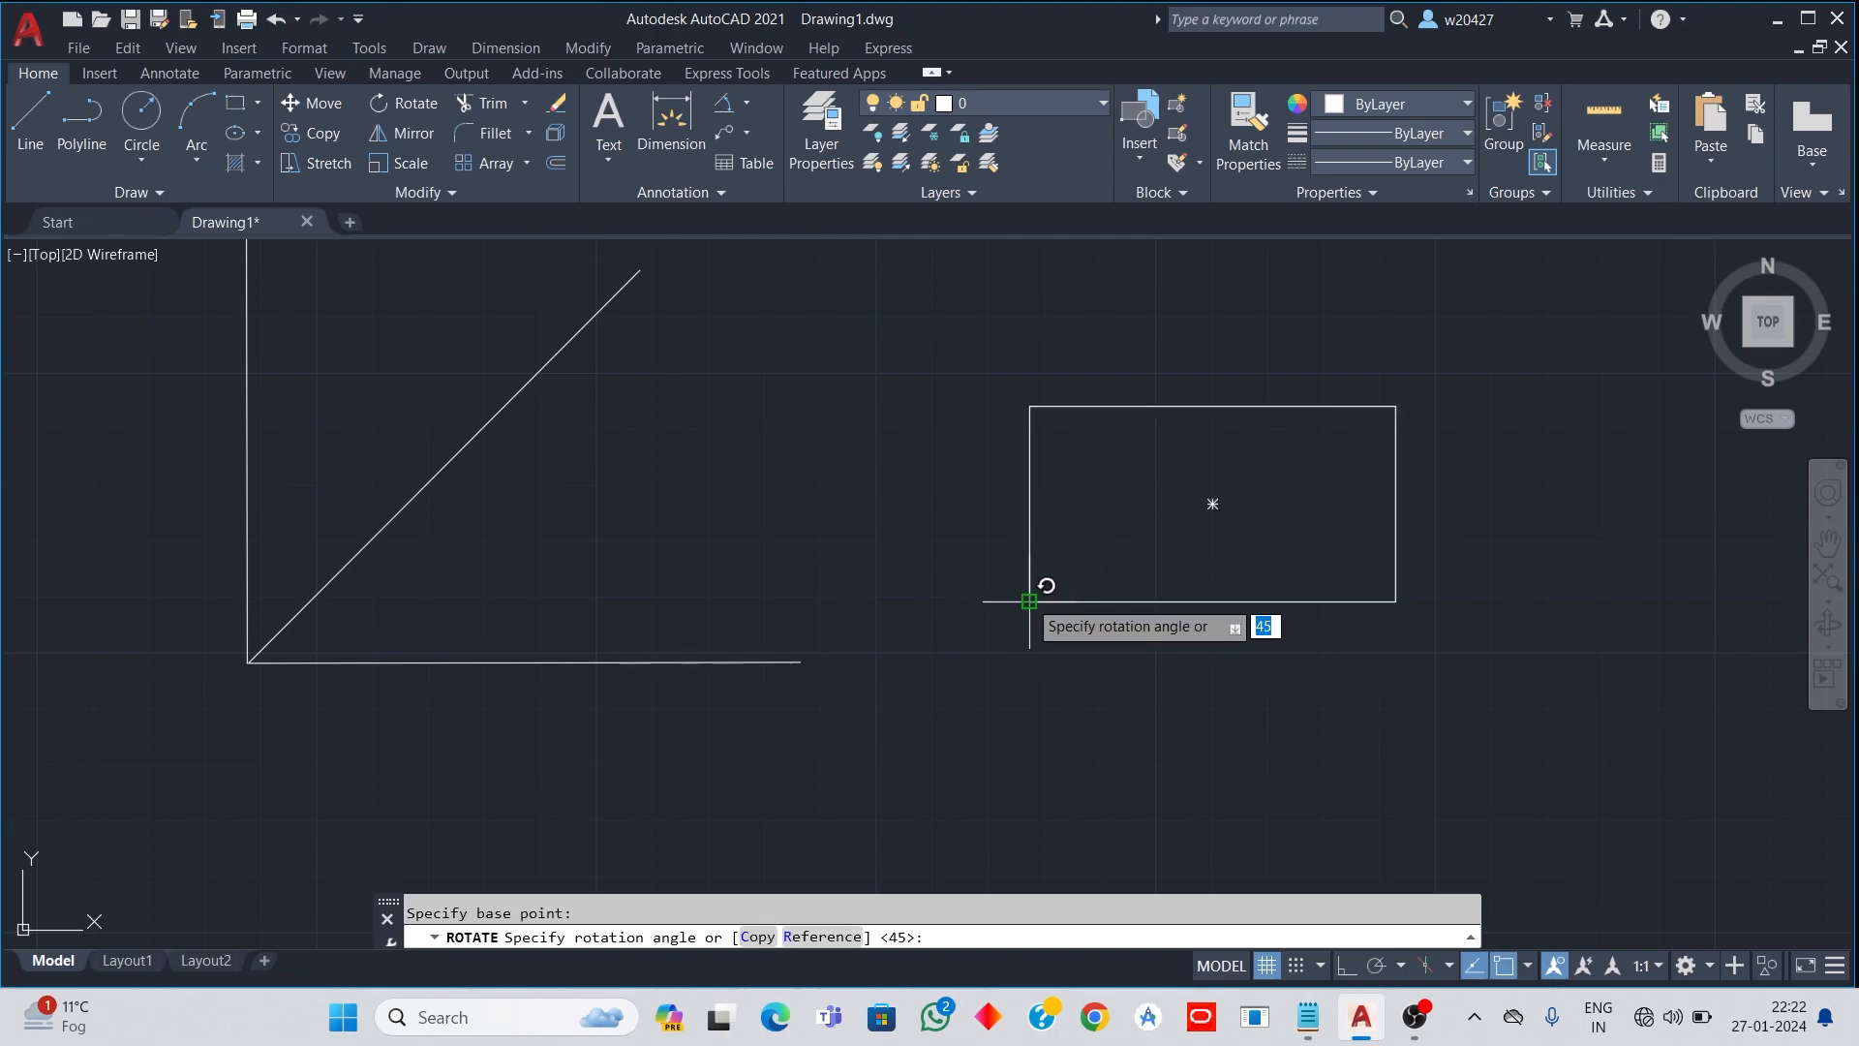
text(90)
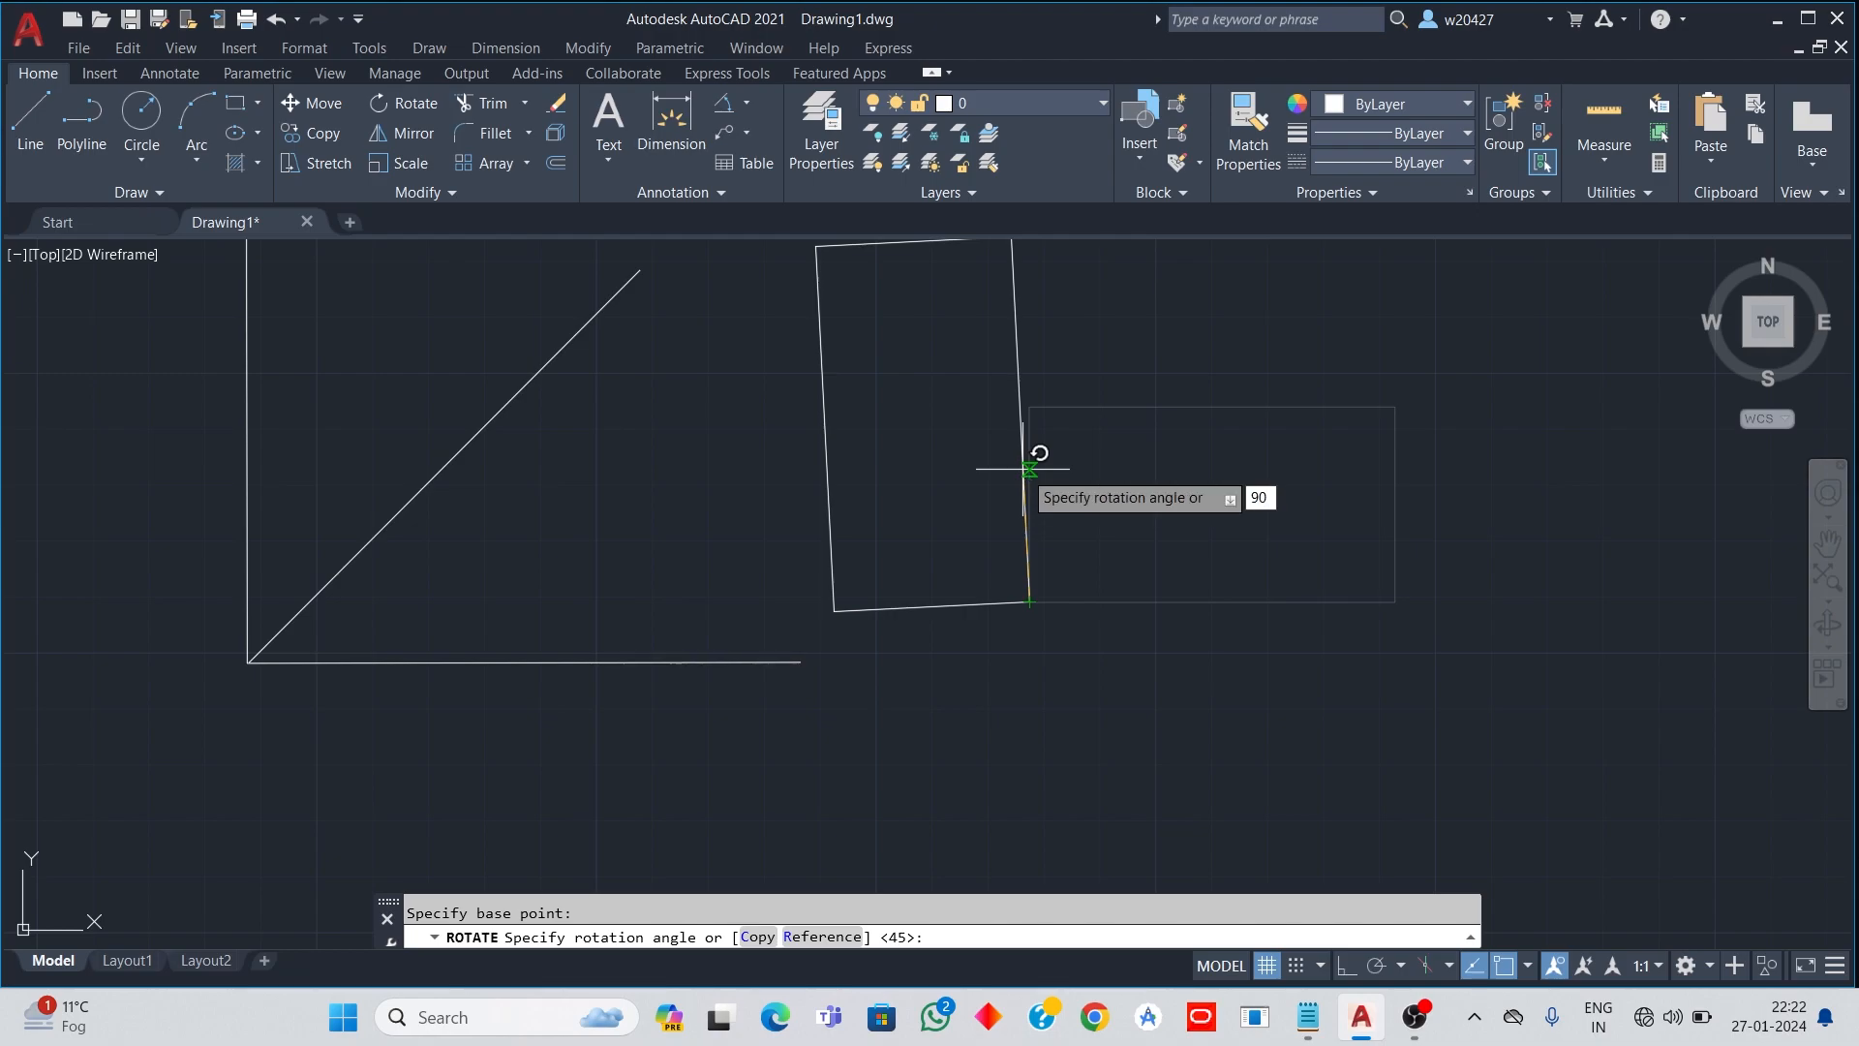
key(Return)
Step: Draw a horizontal rectangle about 112 by 56 units in the empty area to the right of the upright rectangle
scroll(979, 361, down, 2)
scroll(954, 320, down, 2)
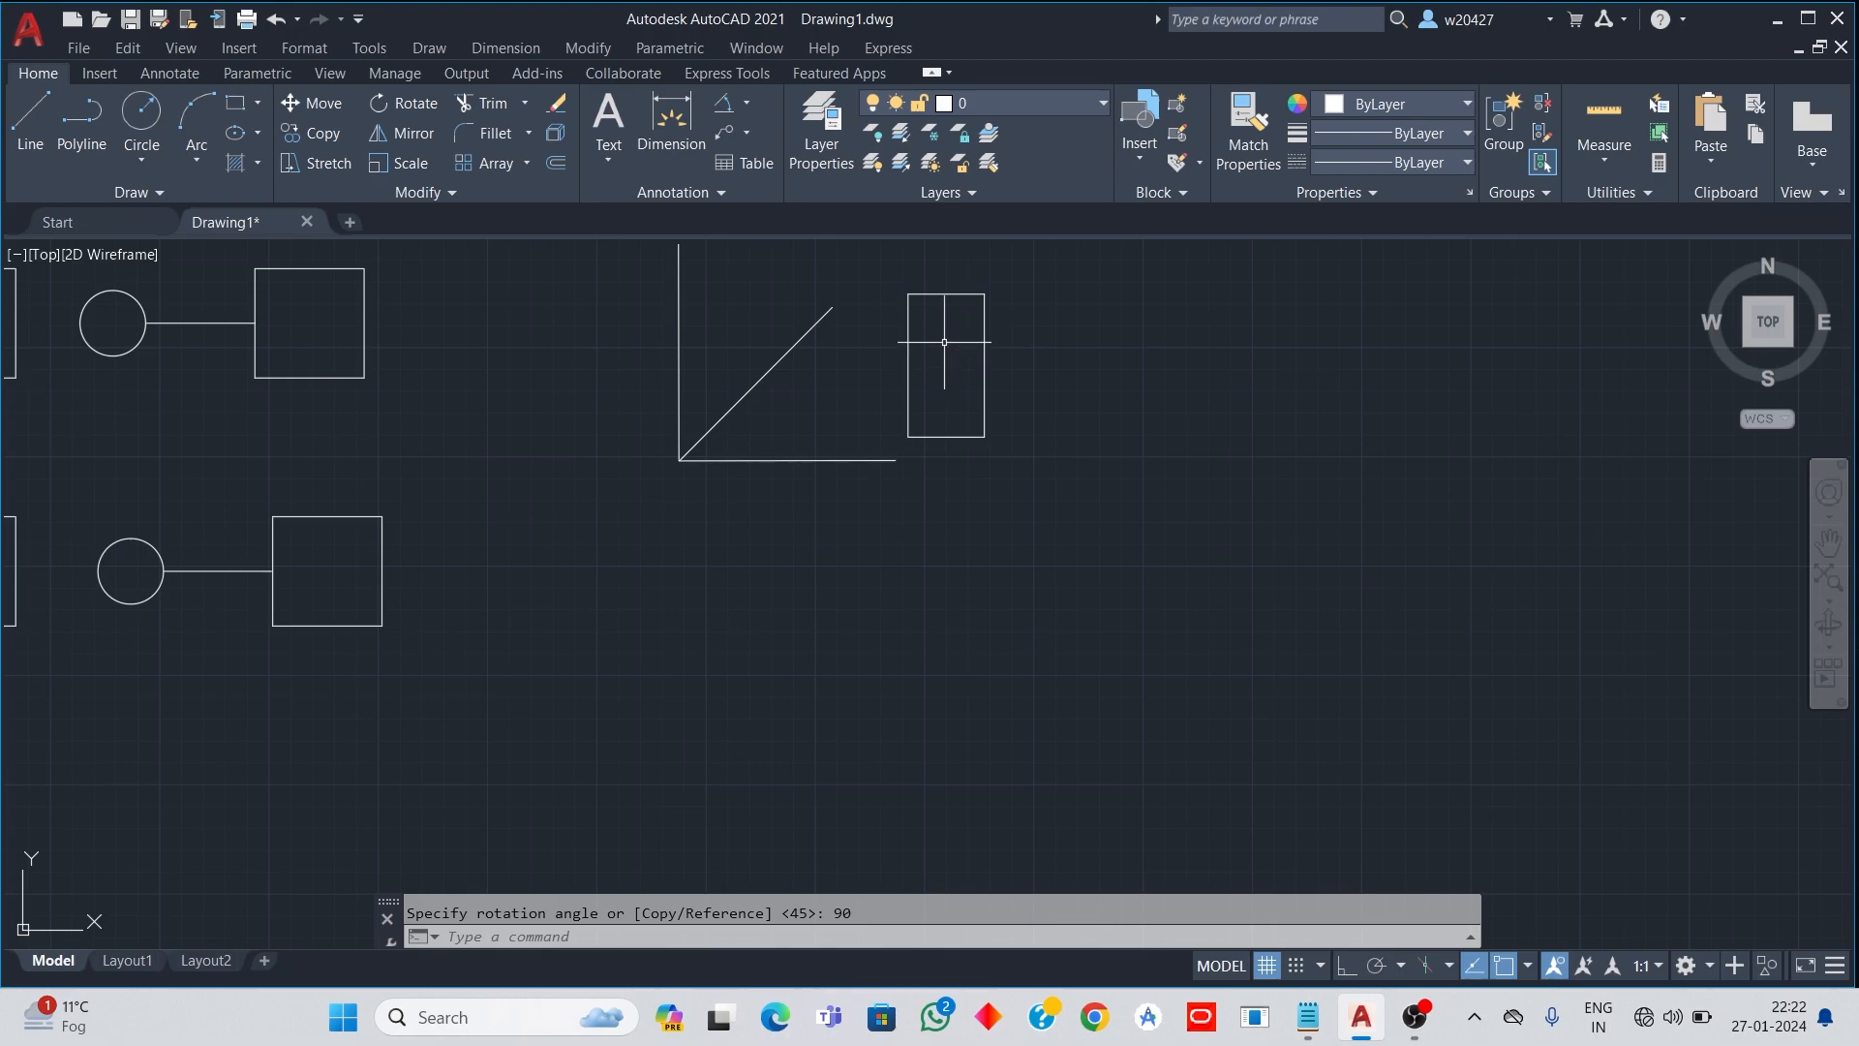
click(1830, 544)
mouse_move(1253, 475)
mouse_down()
mouse_move(817, 556)
mouse_move(786, 593)
mouse_up()
drag(1008, 523, 966, 525)
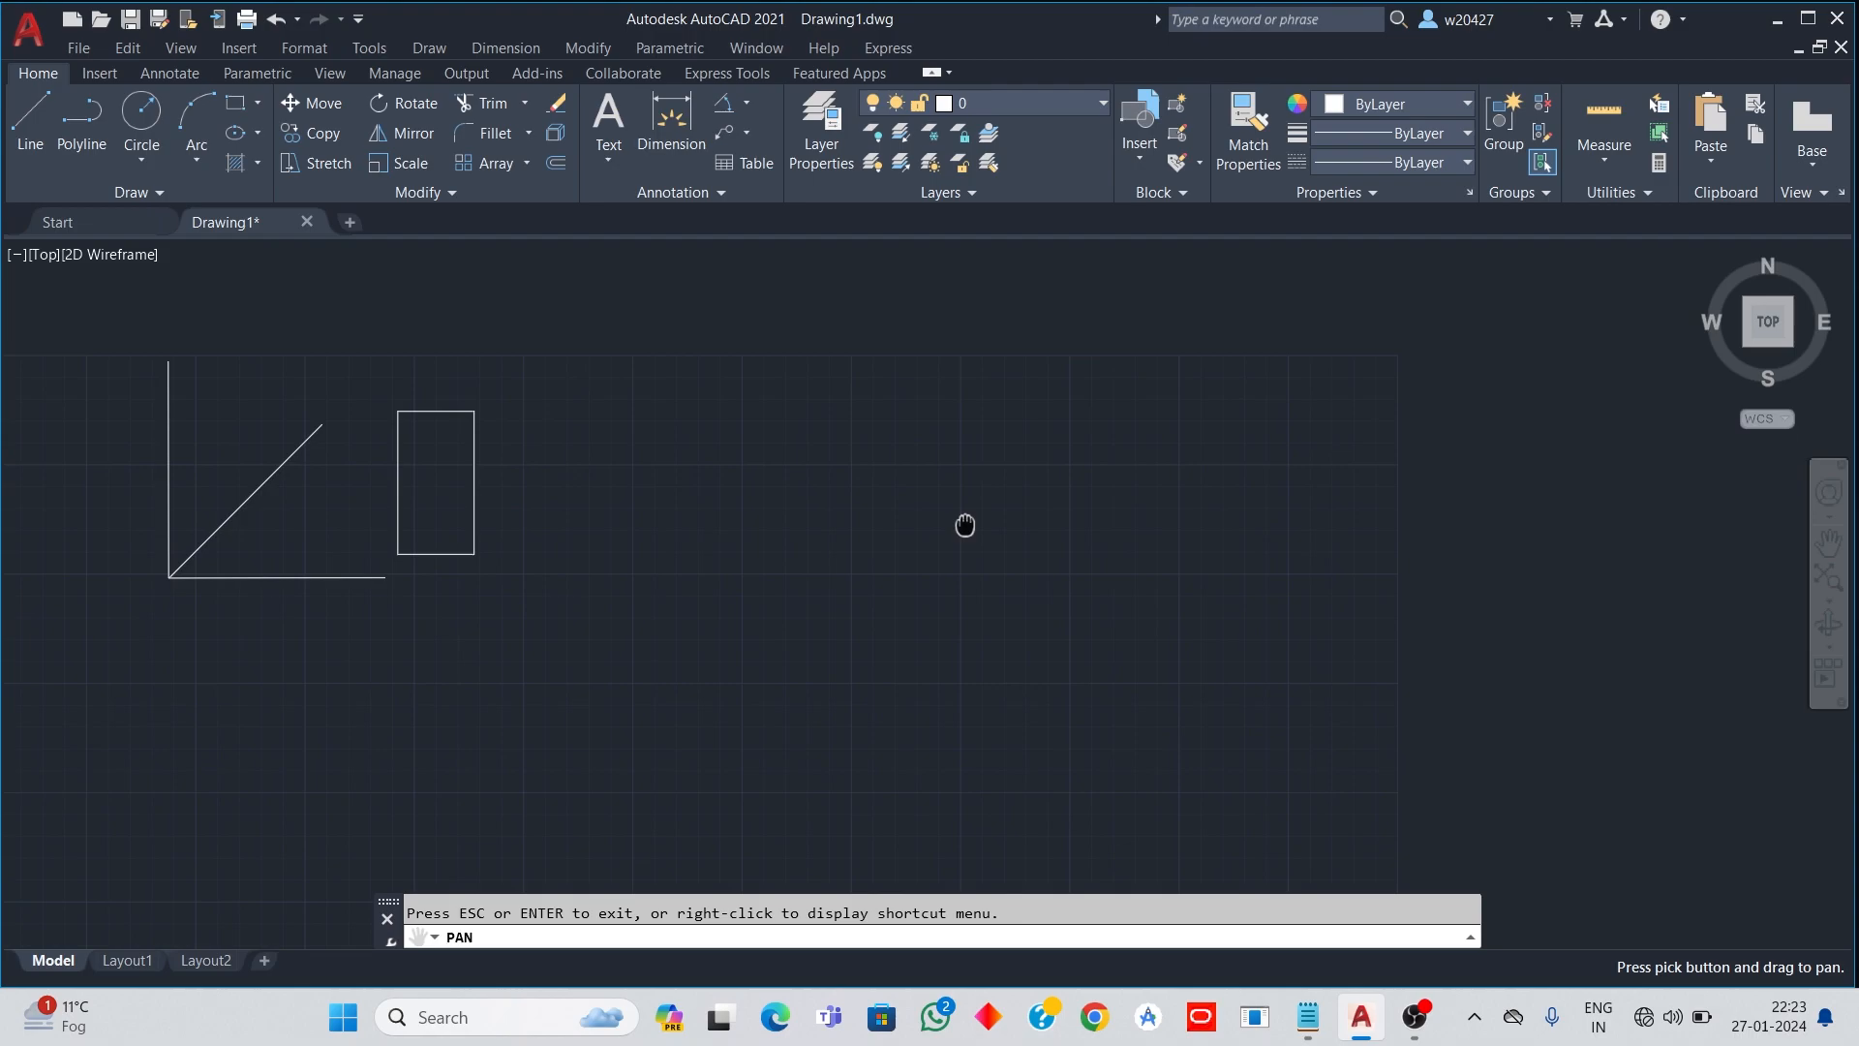
drag(28, 367, 124, 383)
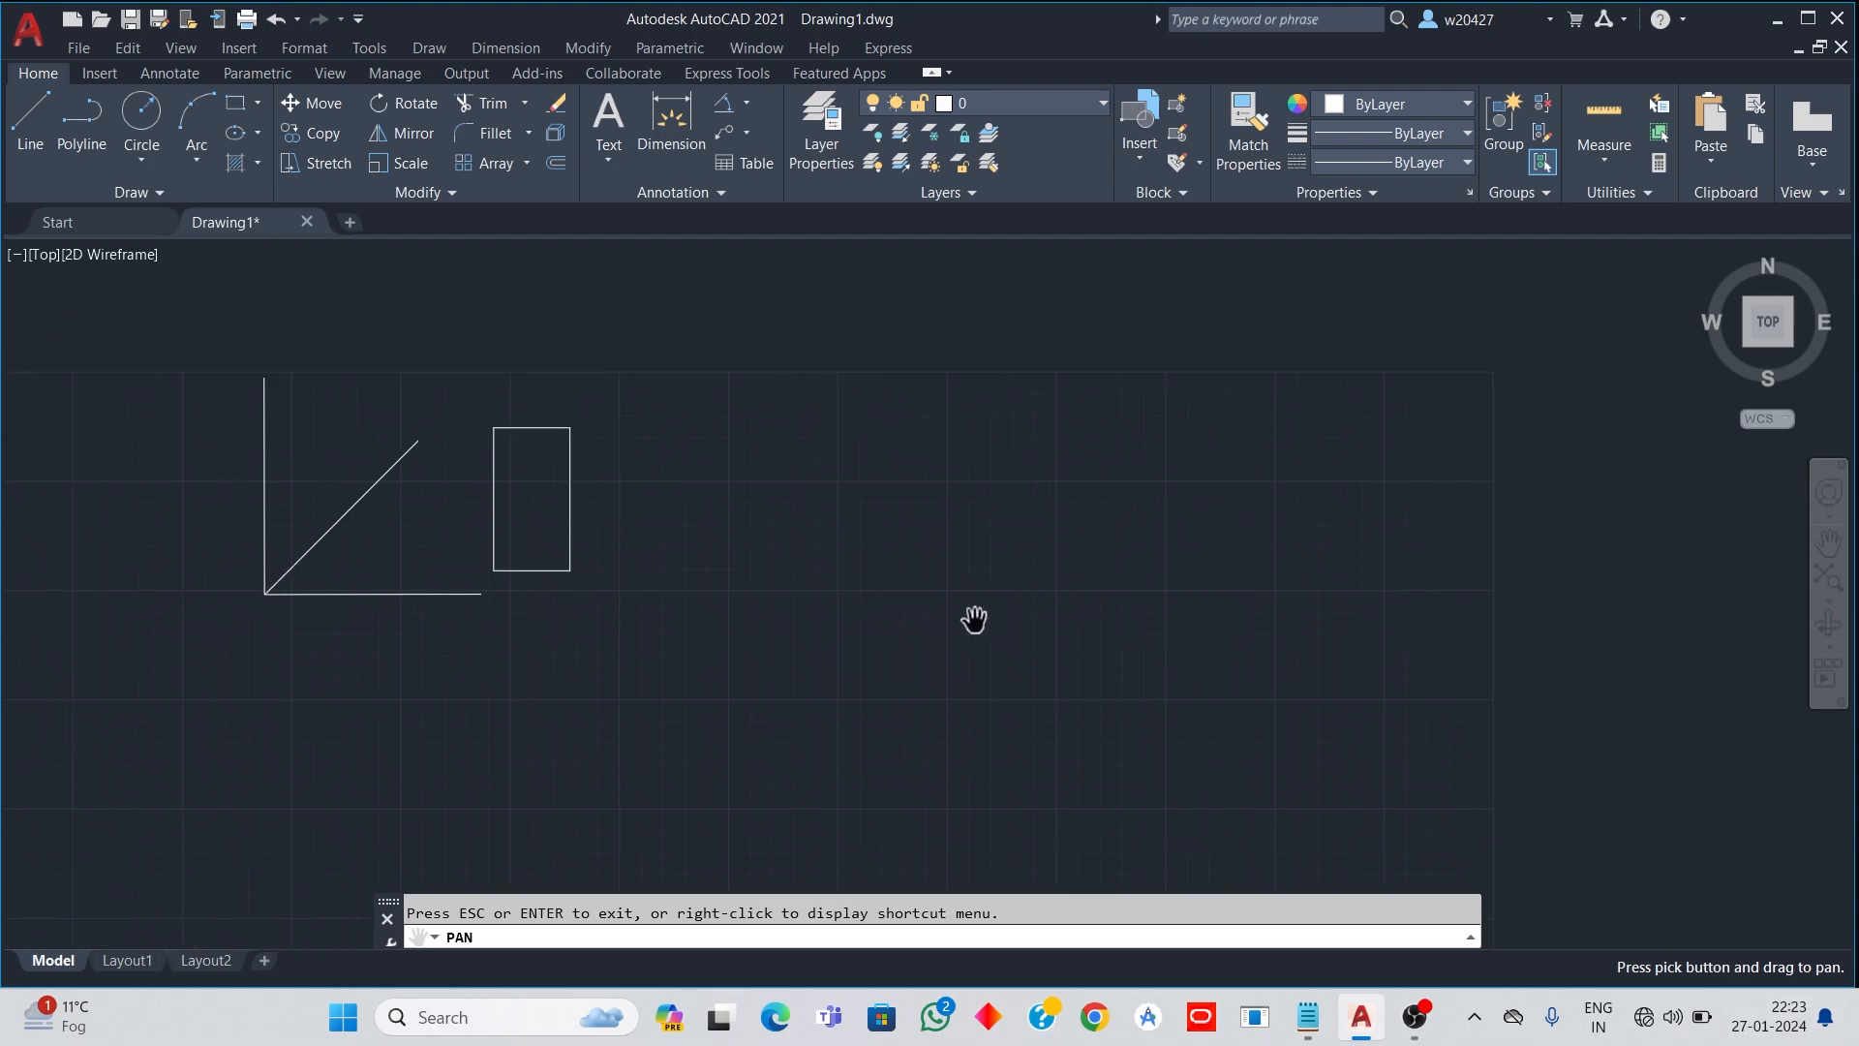
click(259, 102)
click(281, 144)
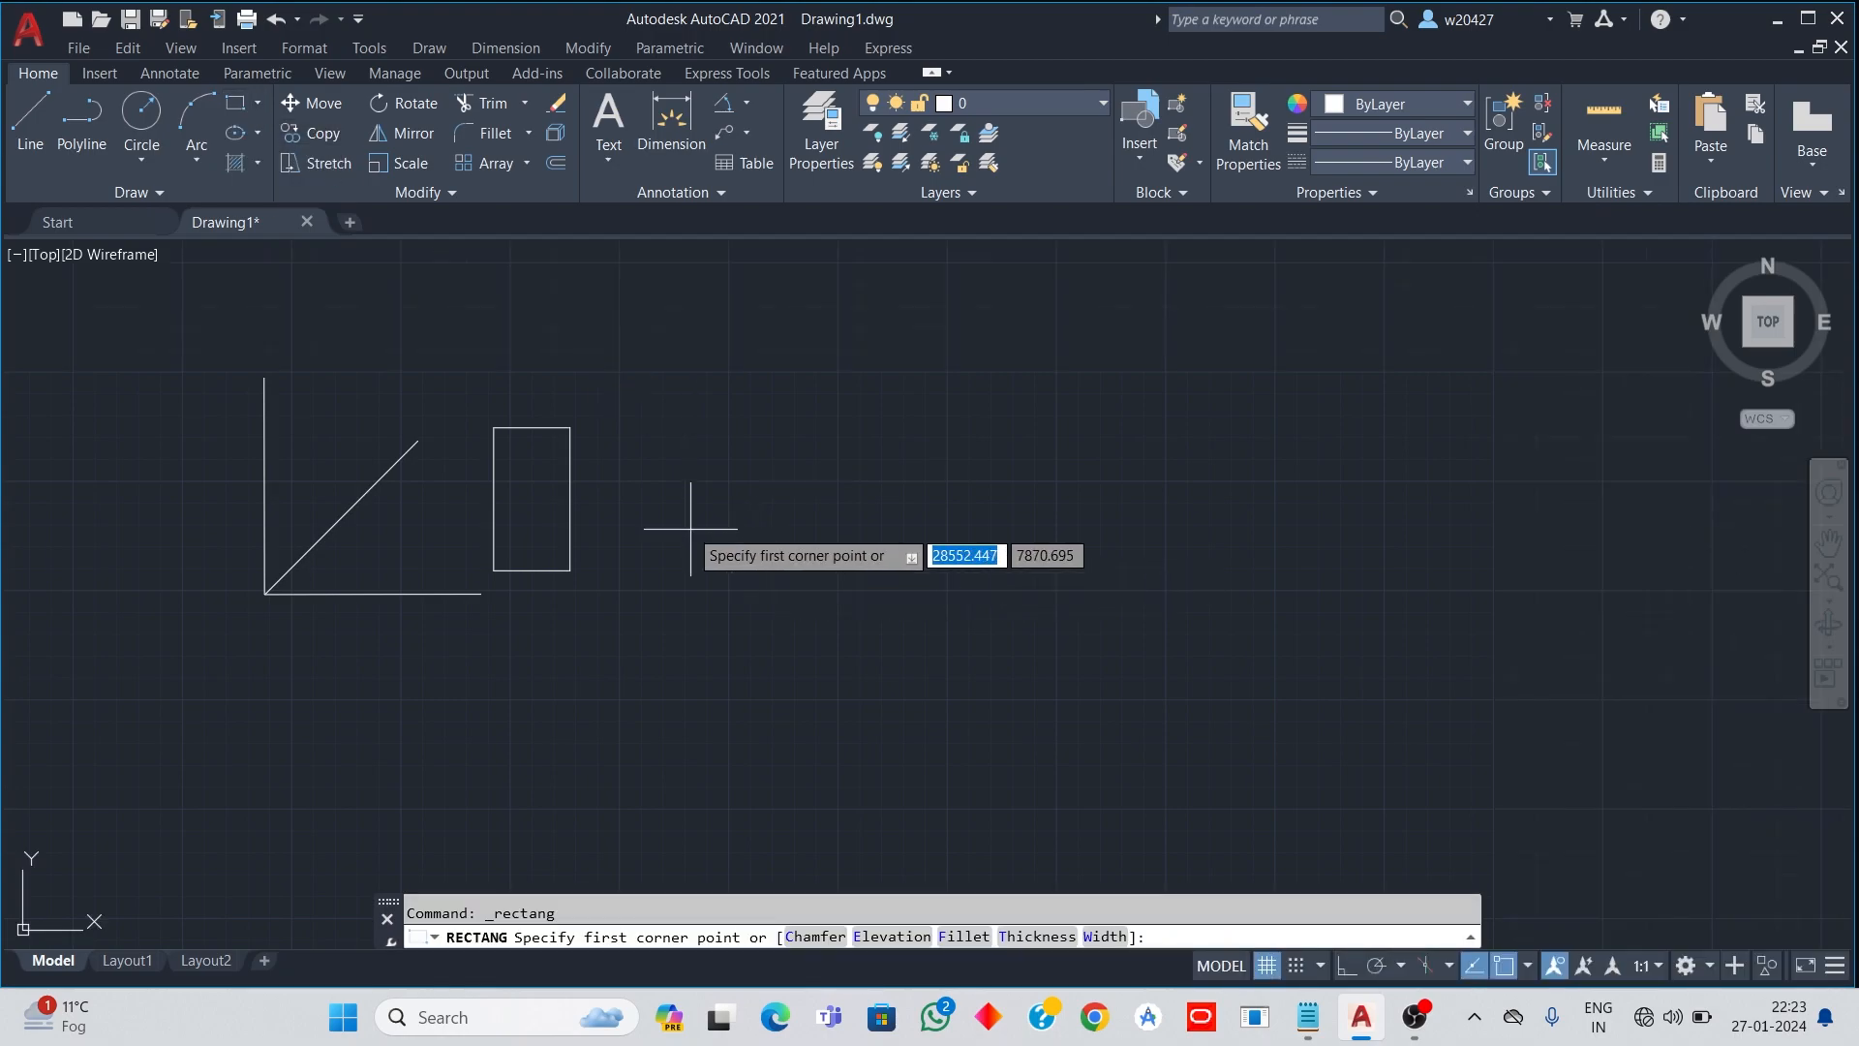
click(790, 495)
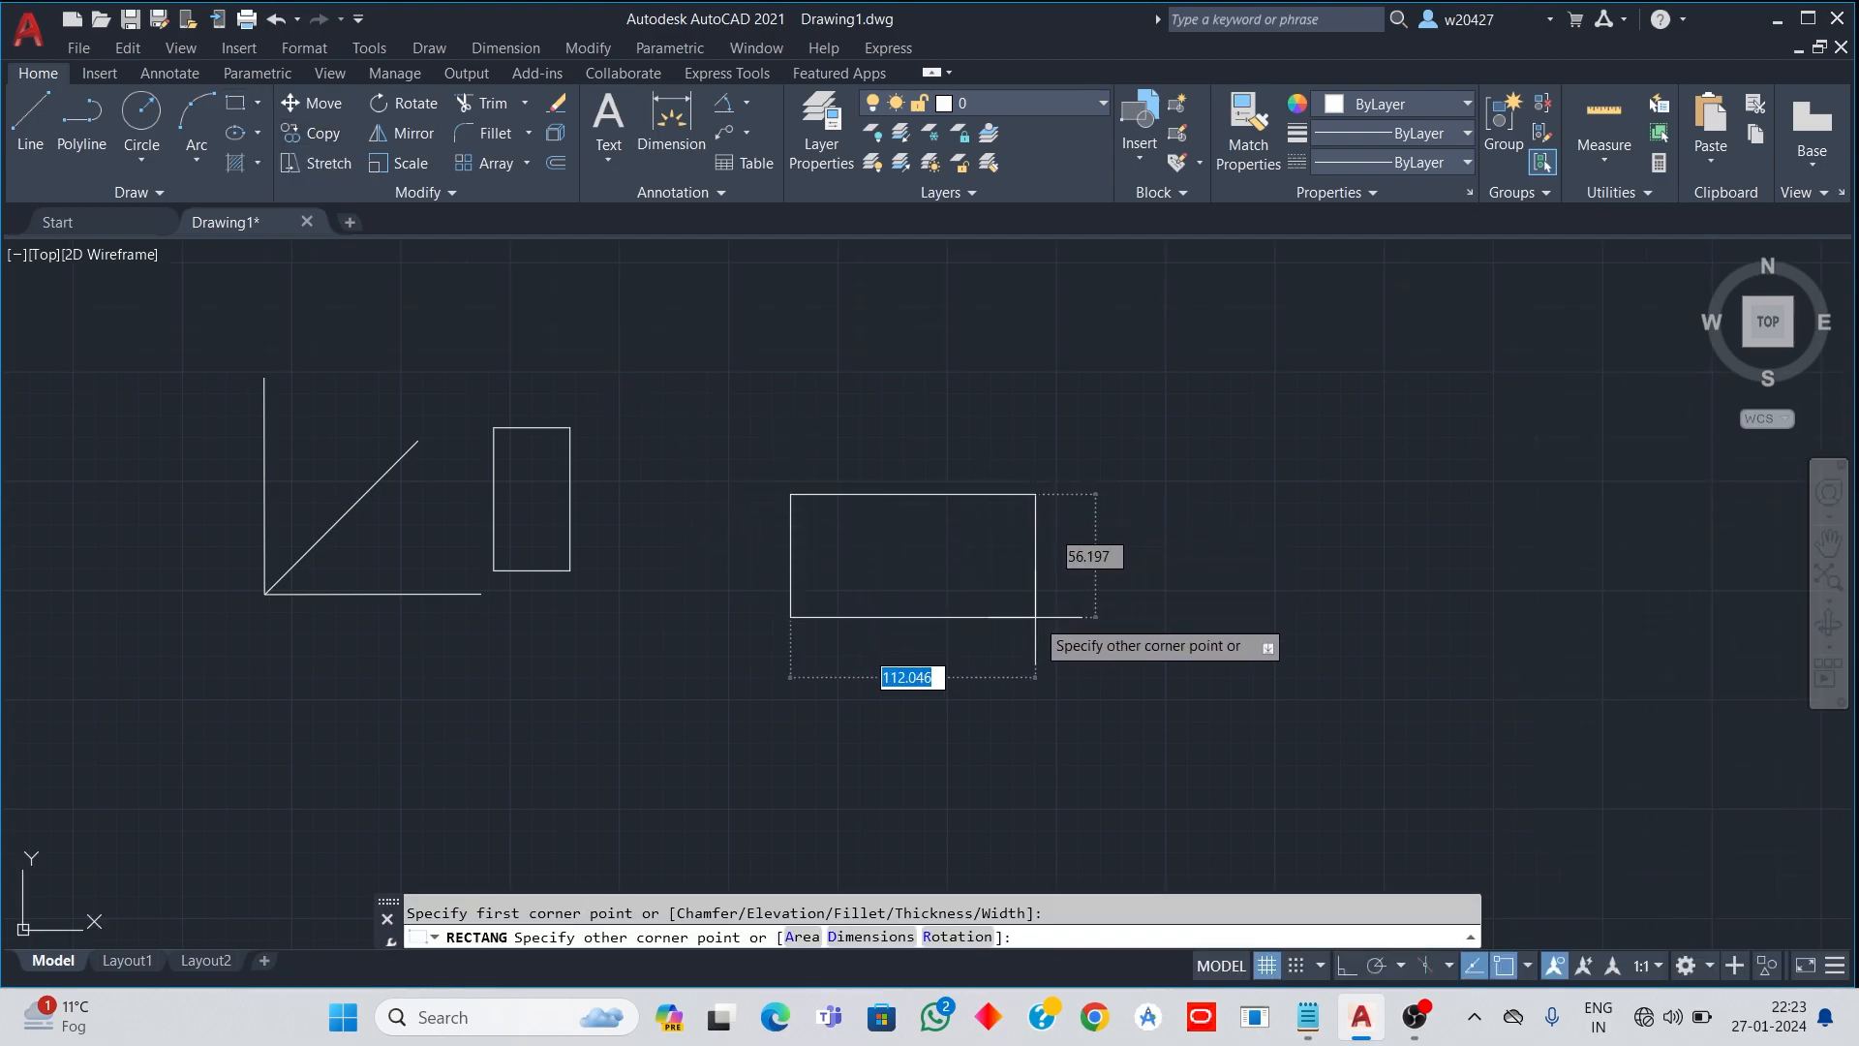
click(1035, 617)
click(761, 430)
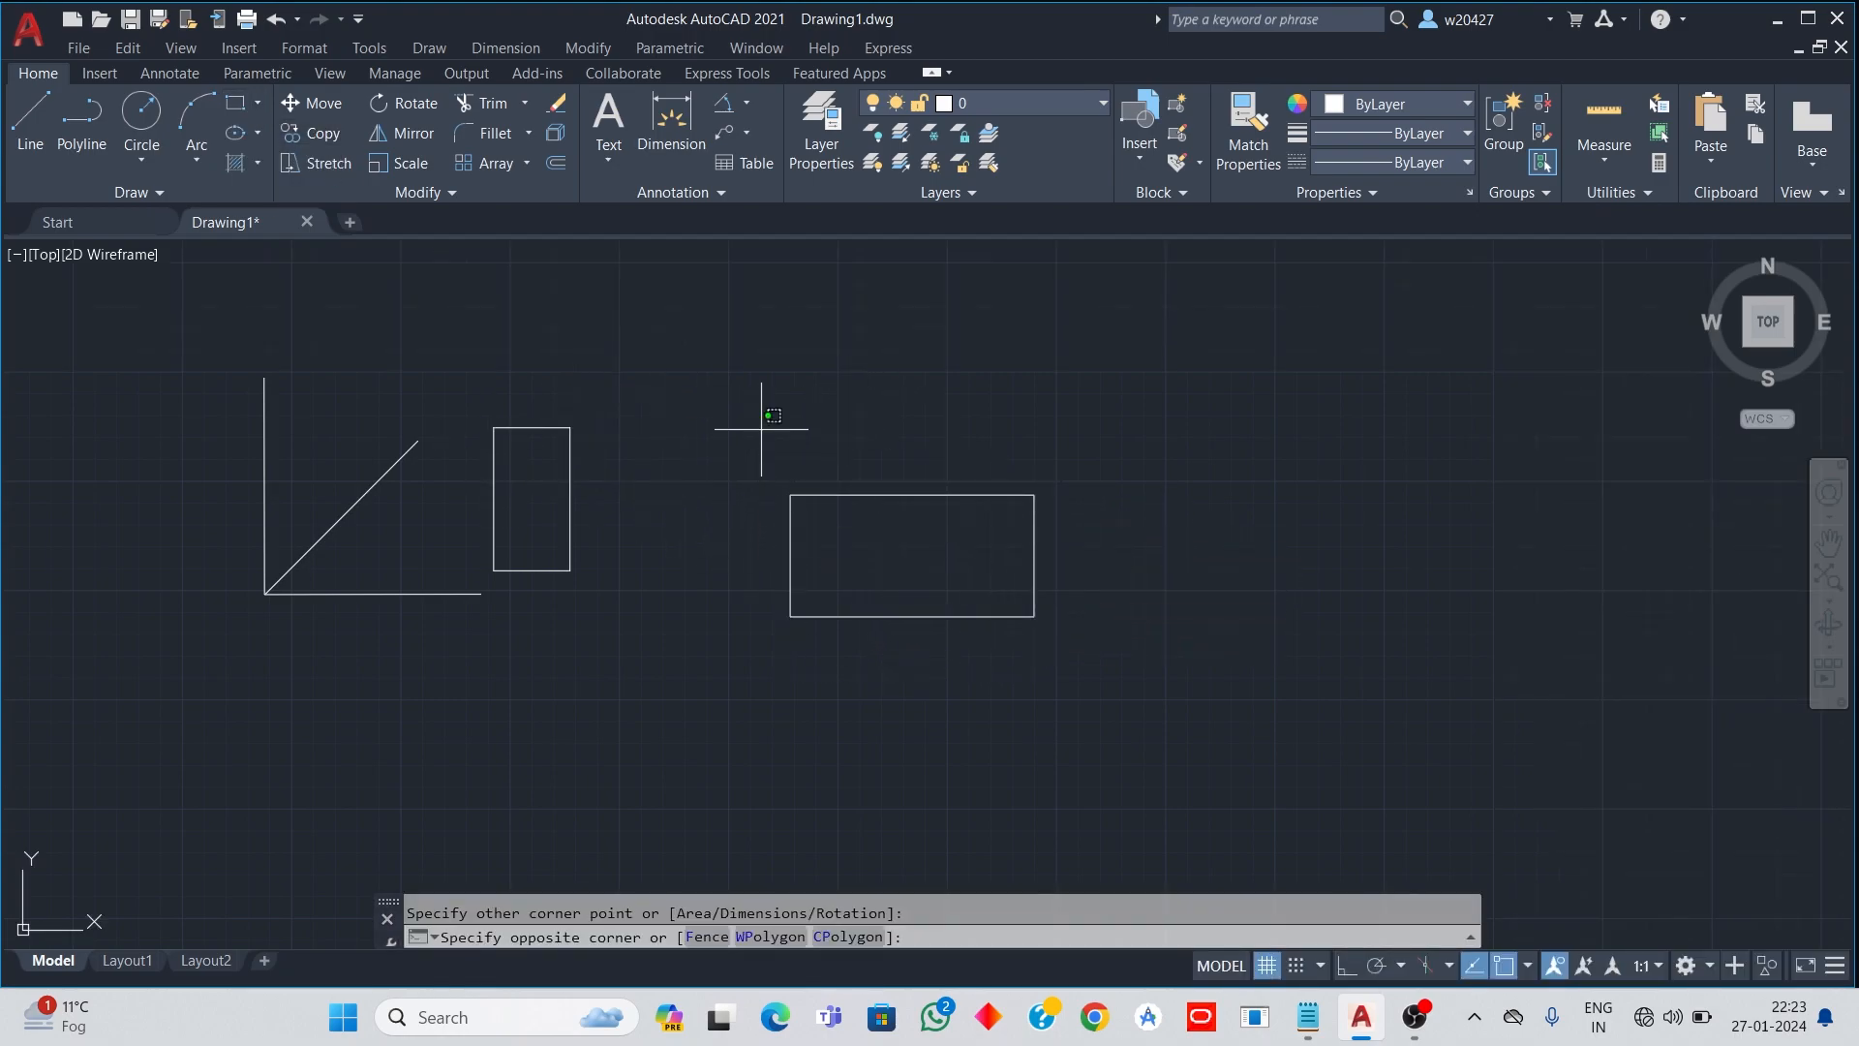
click(1033, 485)
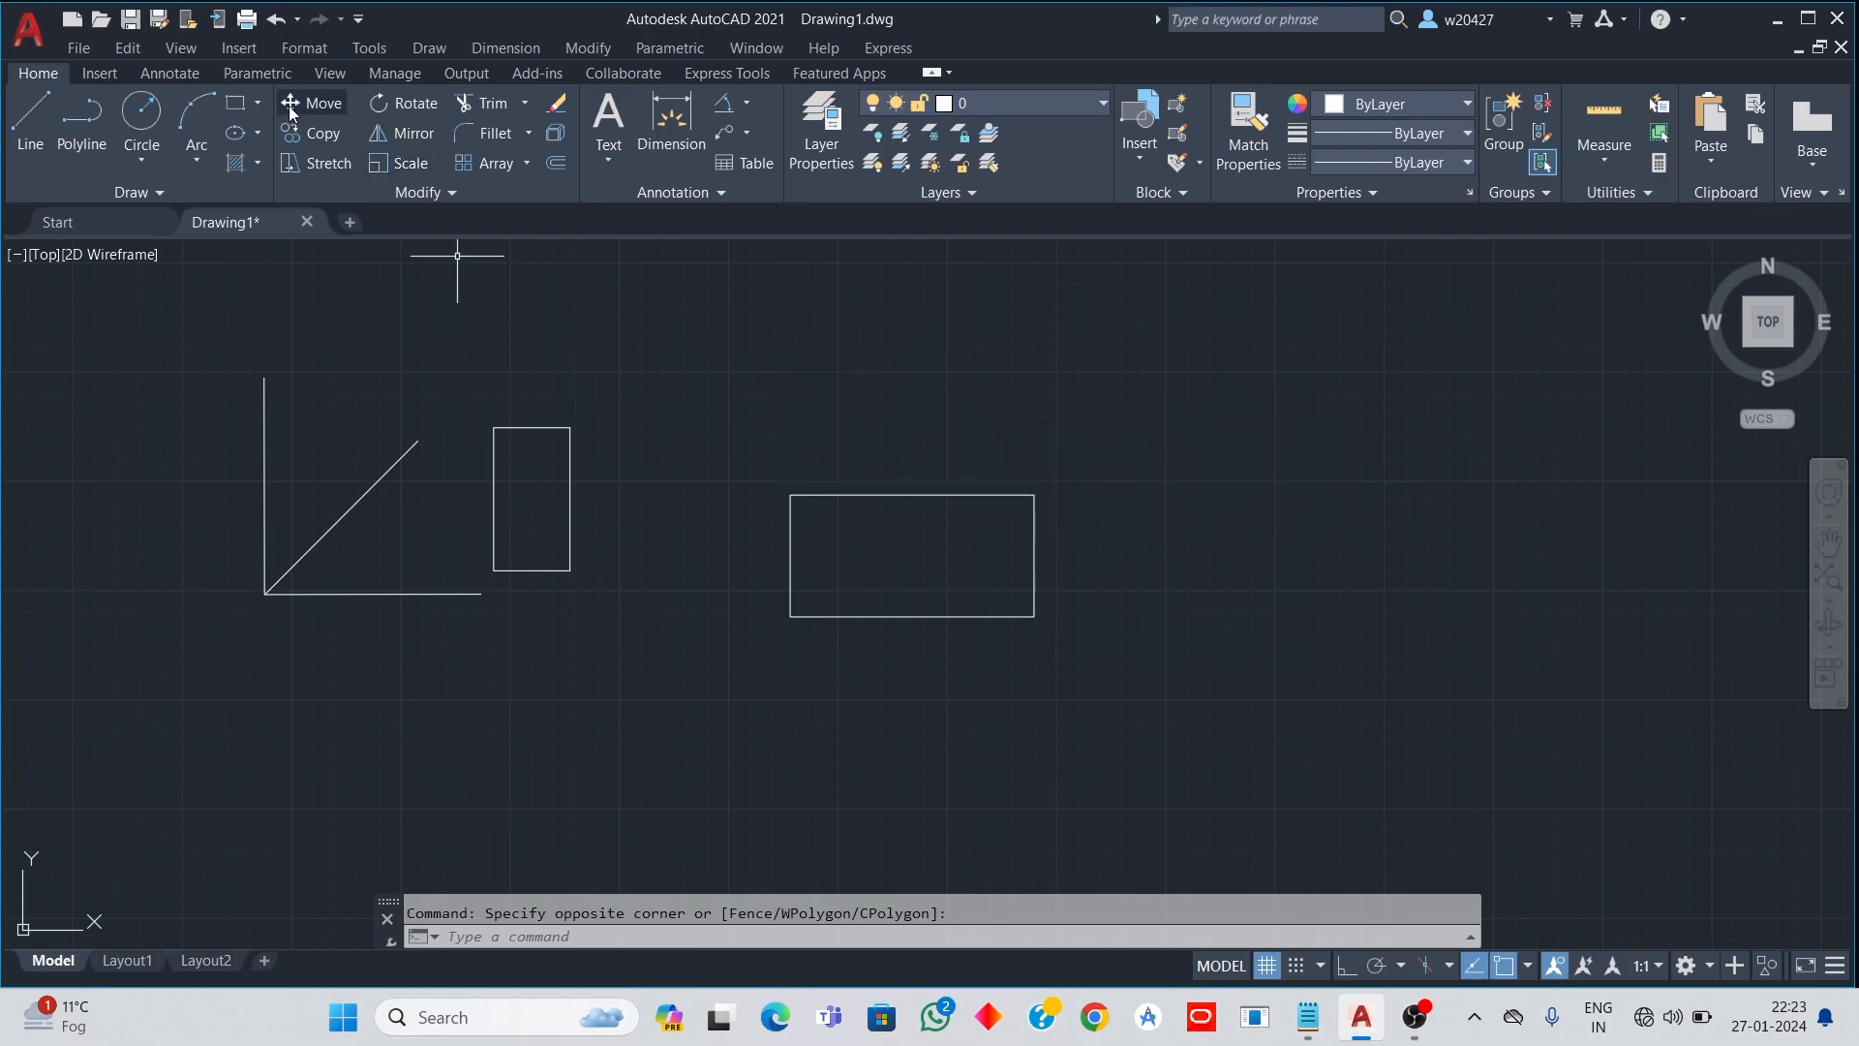
Step: Copy the new horizontal rectangle from its lower-right corner to a spot about 212 units to its right
click(329, 135)
click(708, 398)
click(1097, 705)
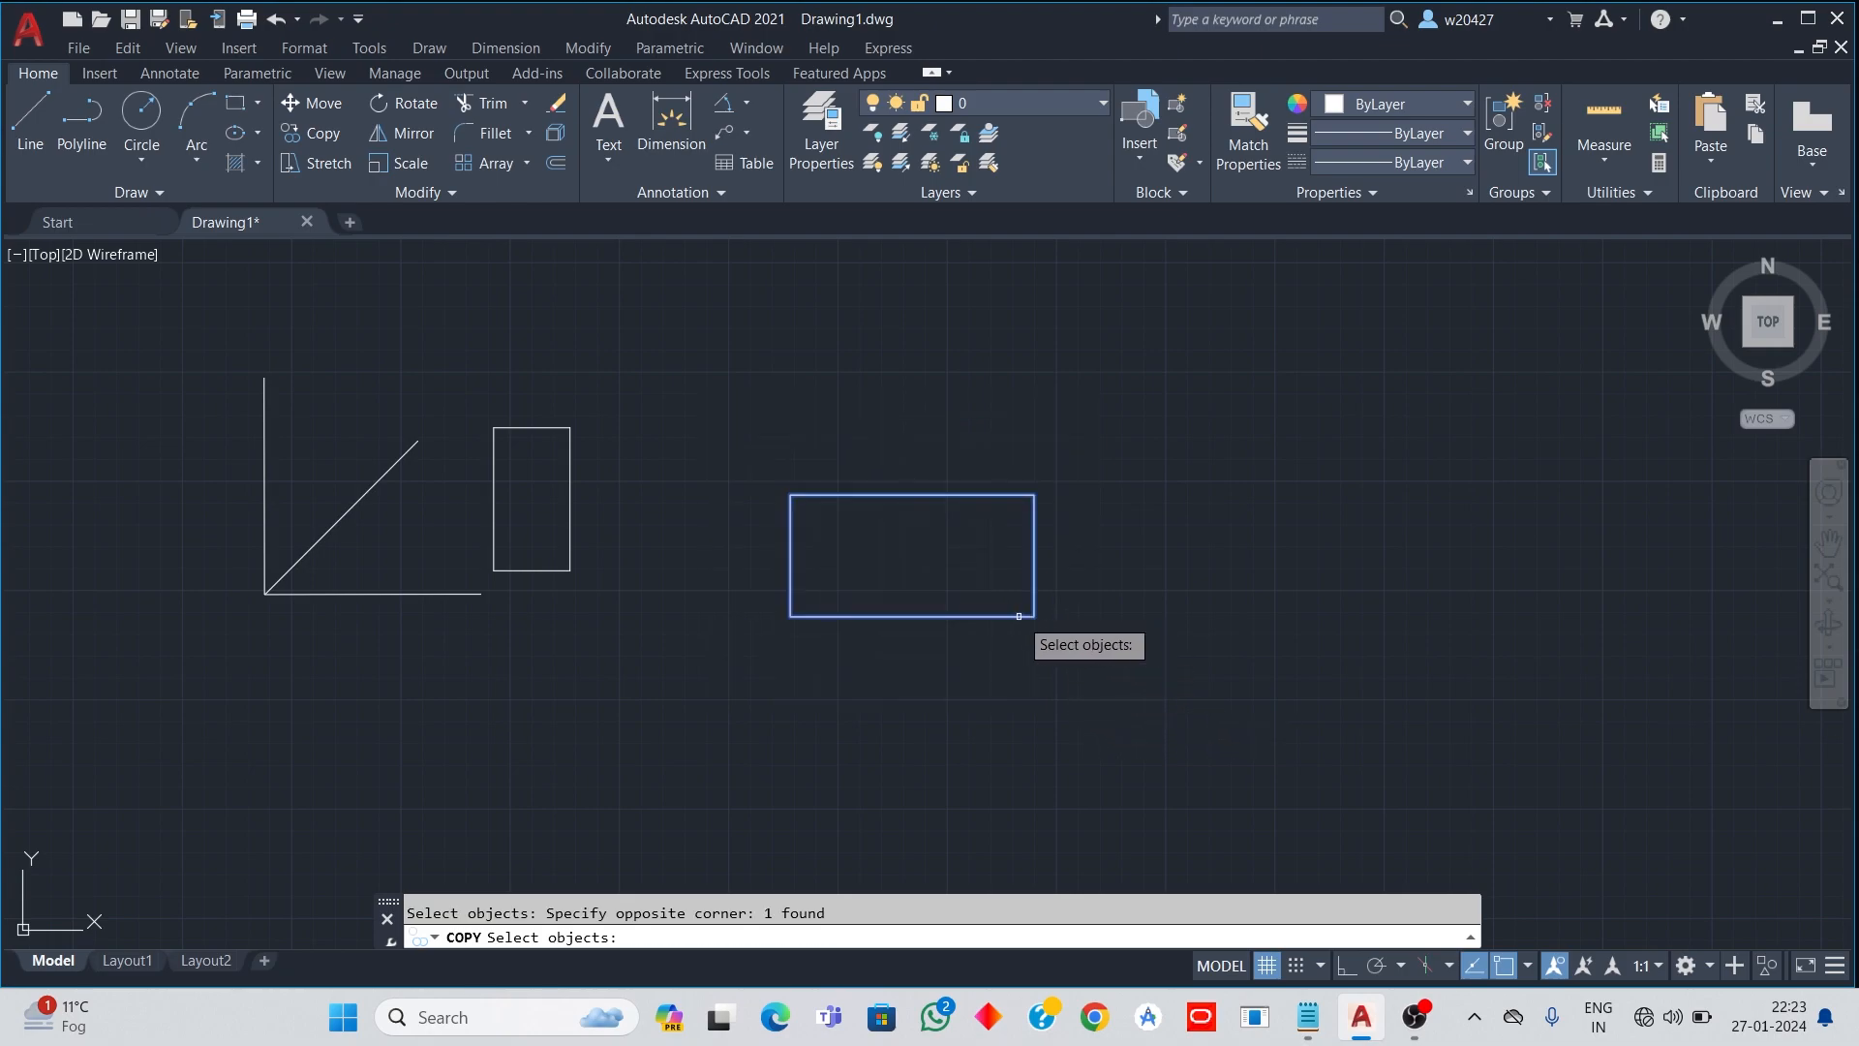
key(Return)
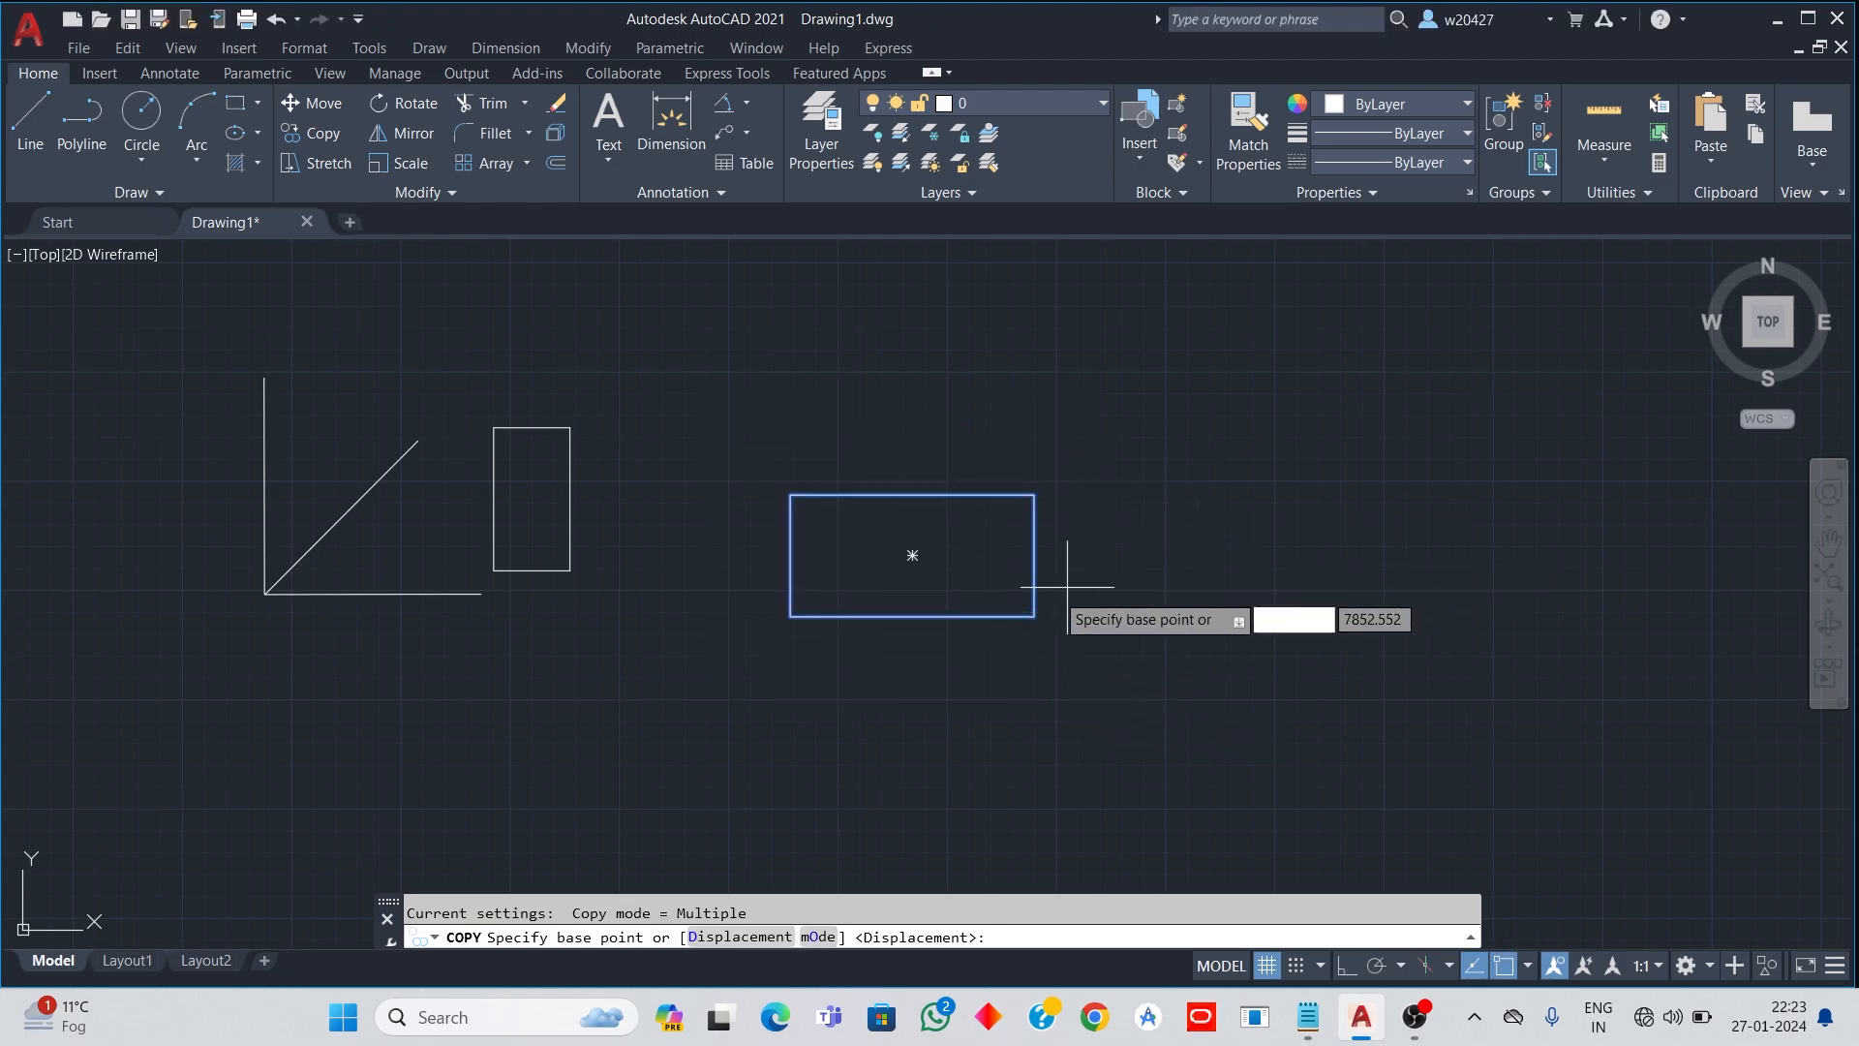
click(1034, 616)
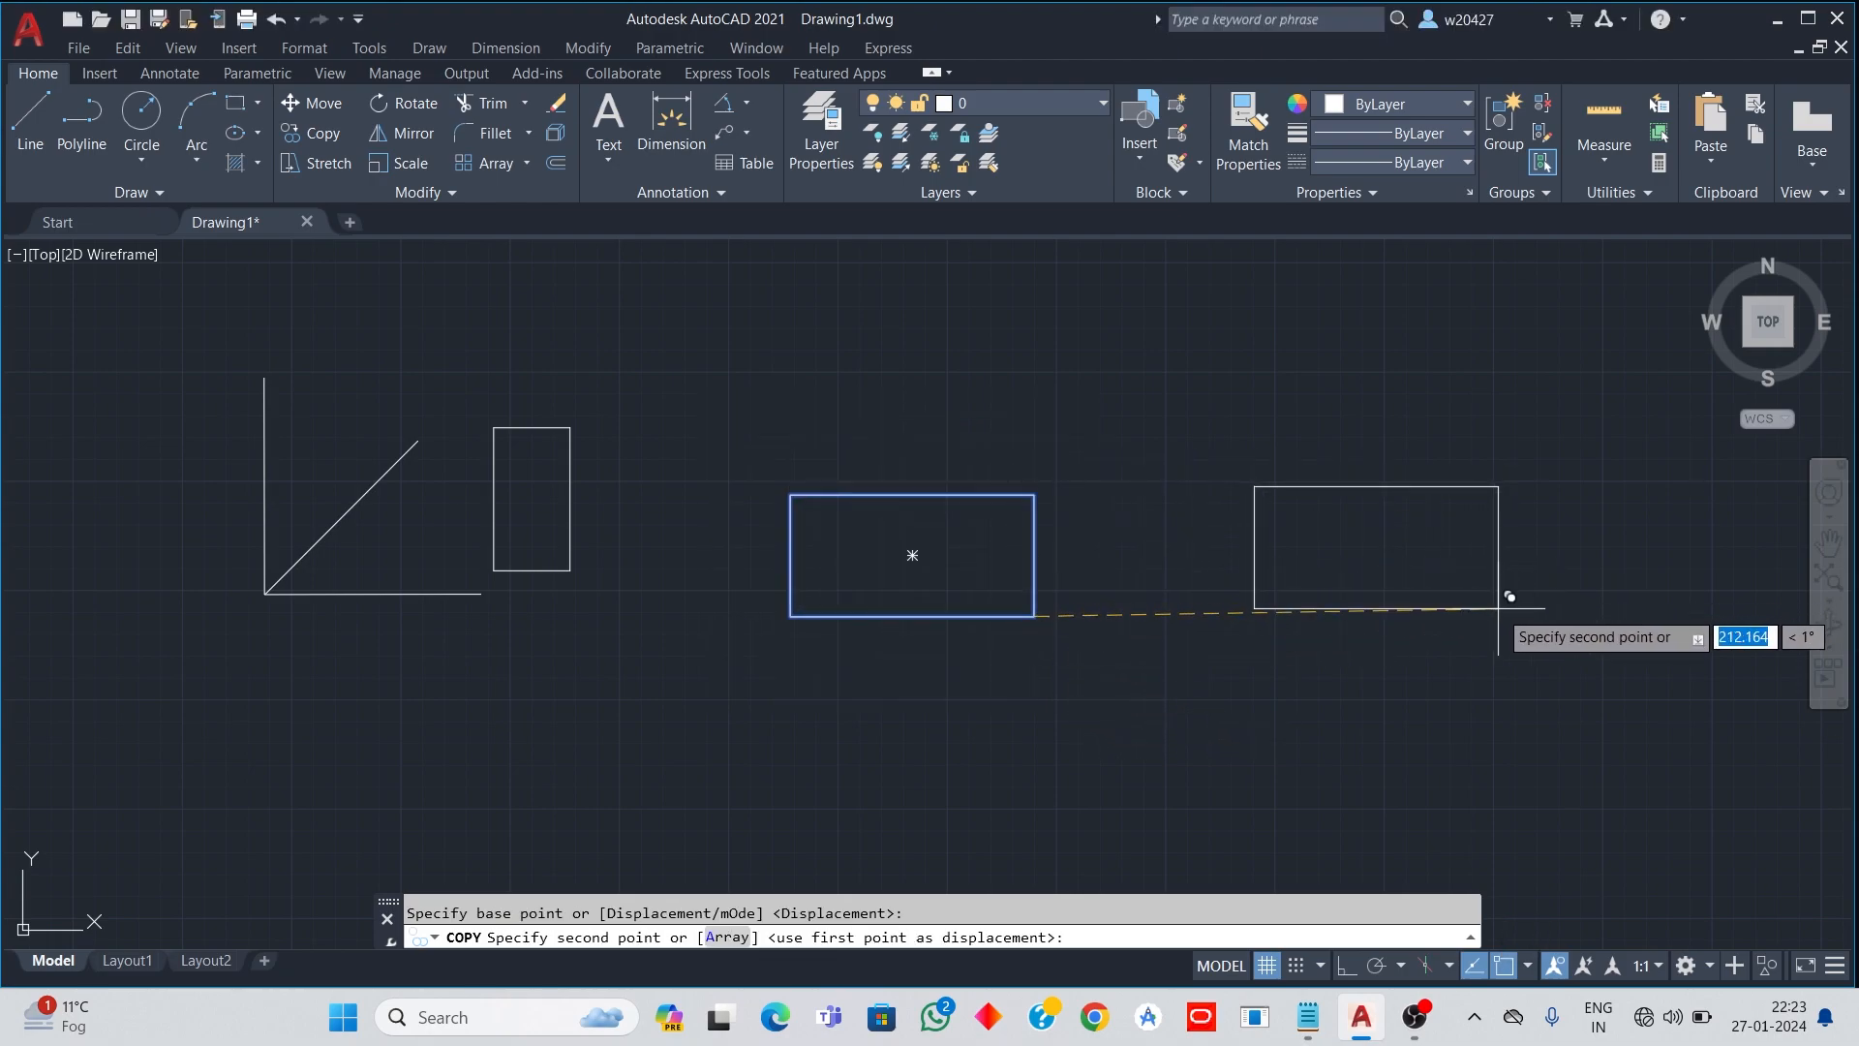
click(1498, 609)
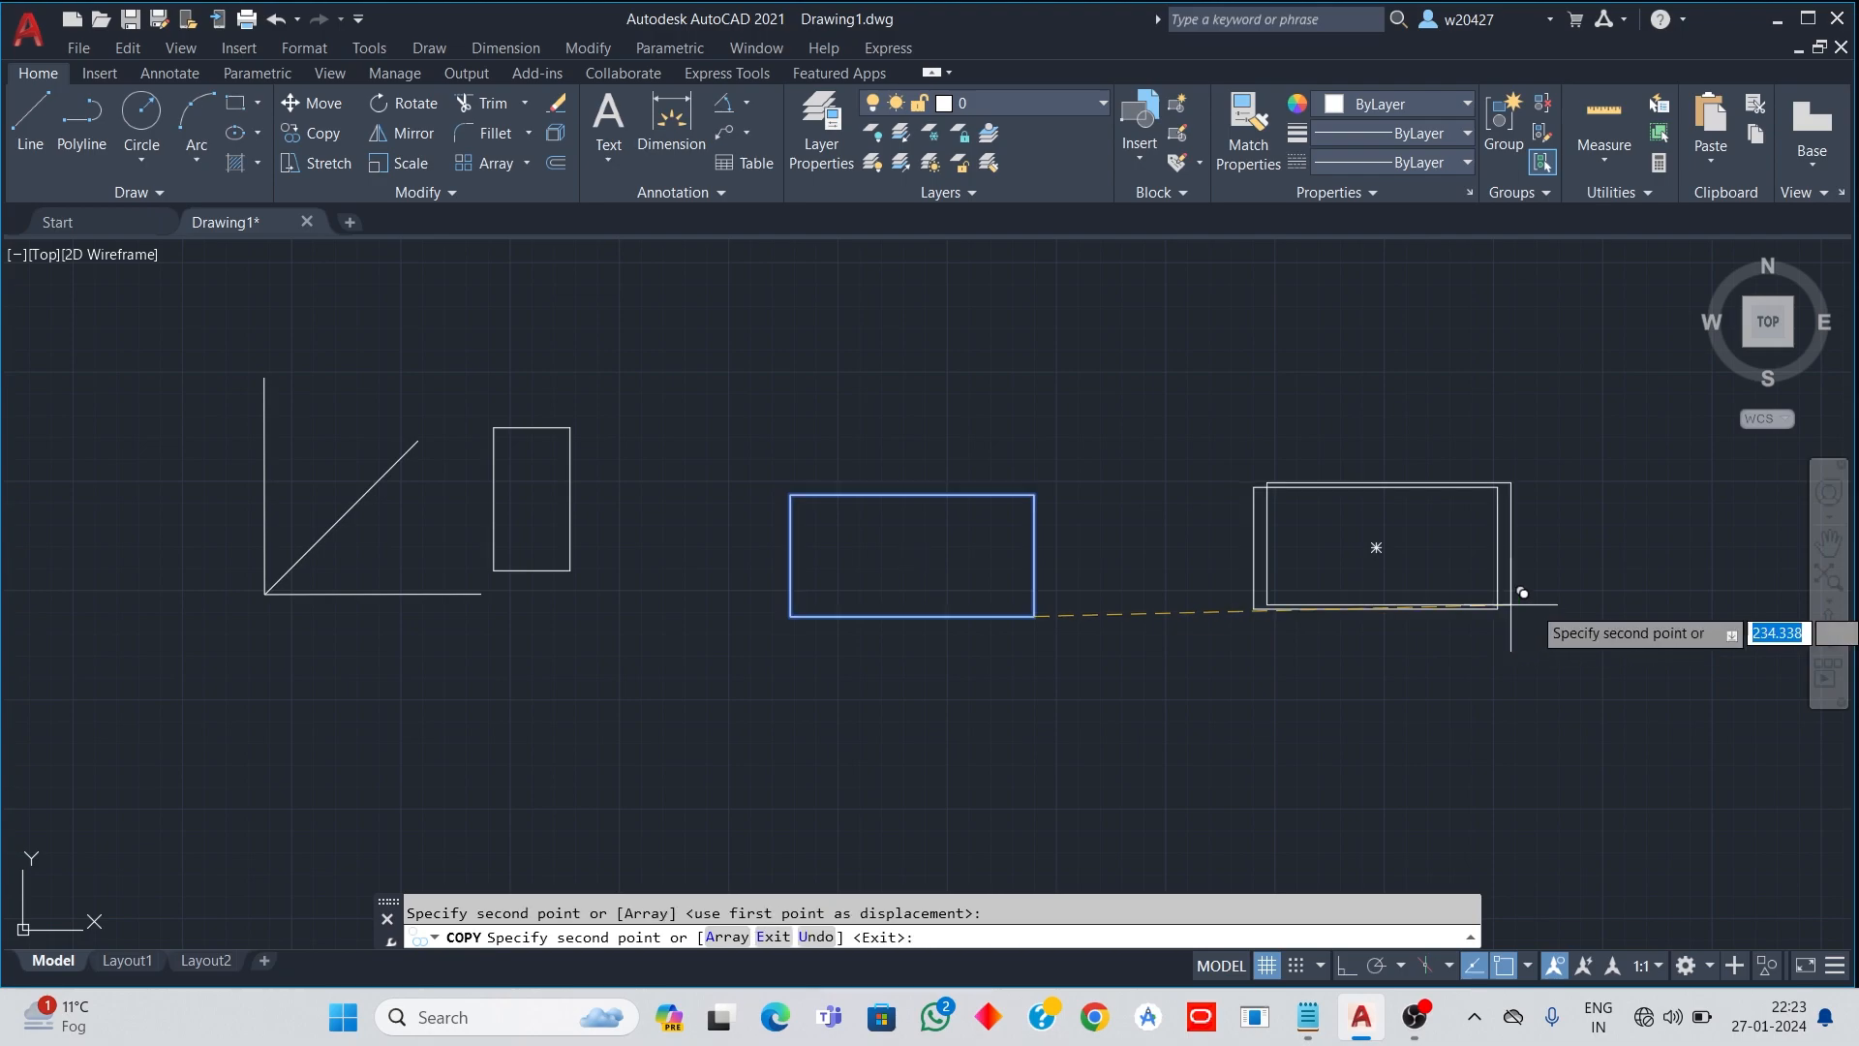
click(1812, 593)
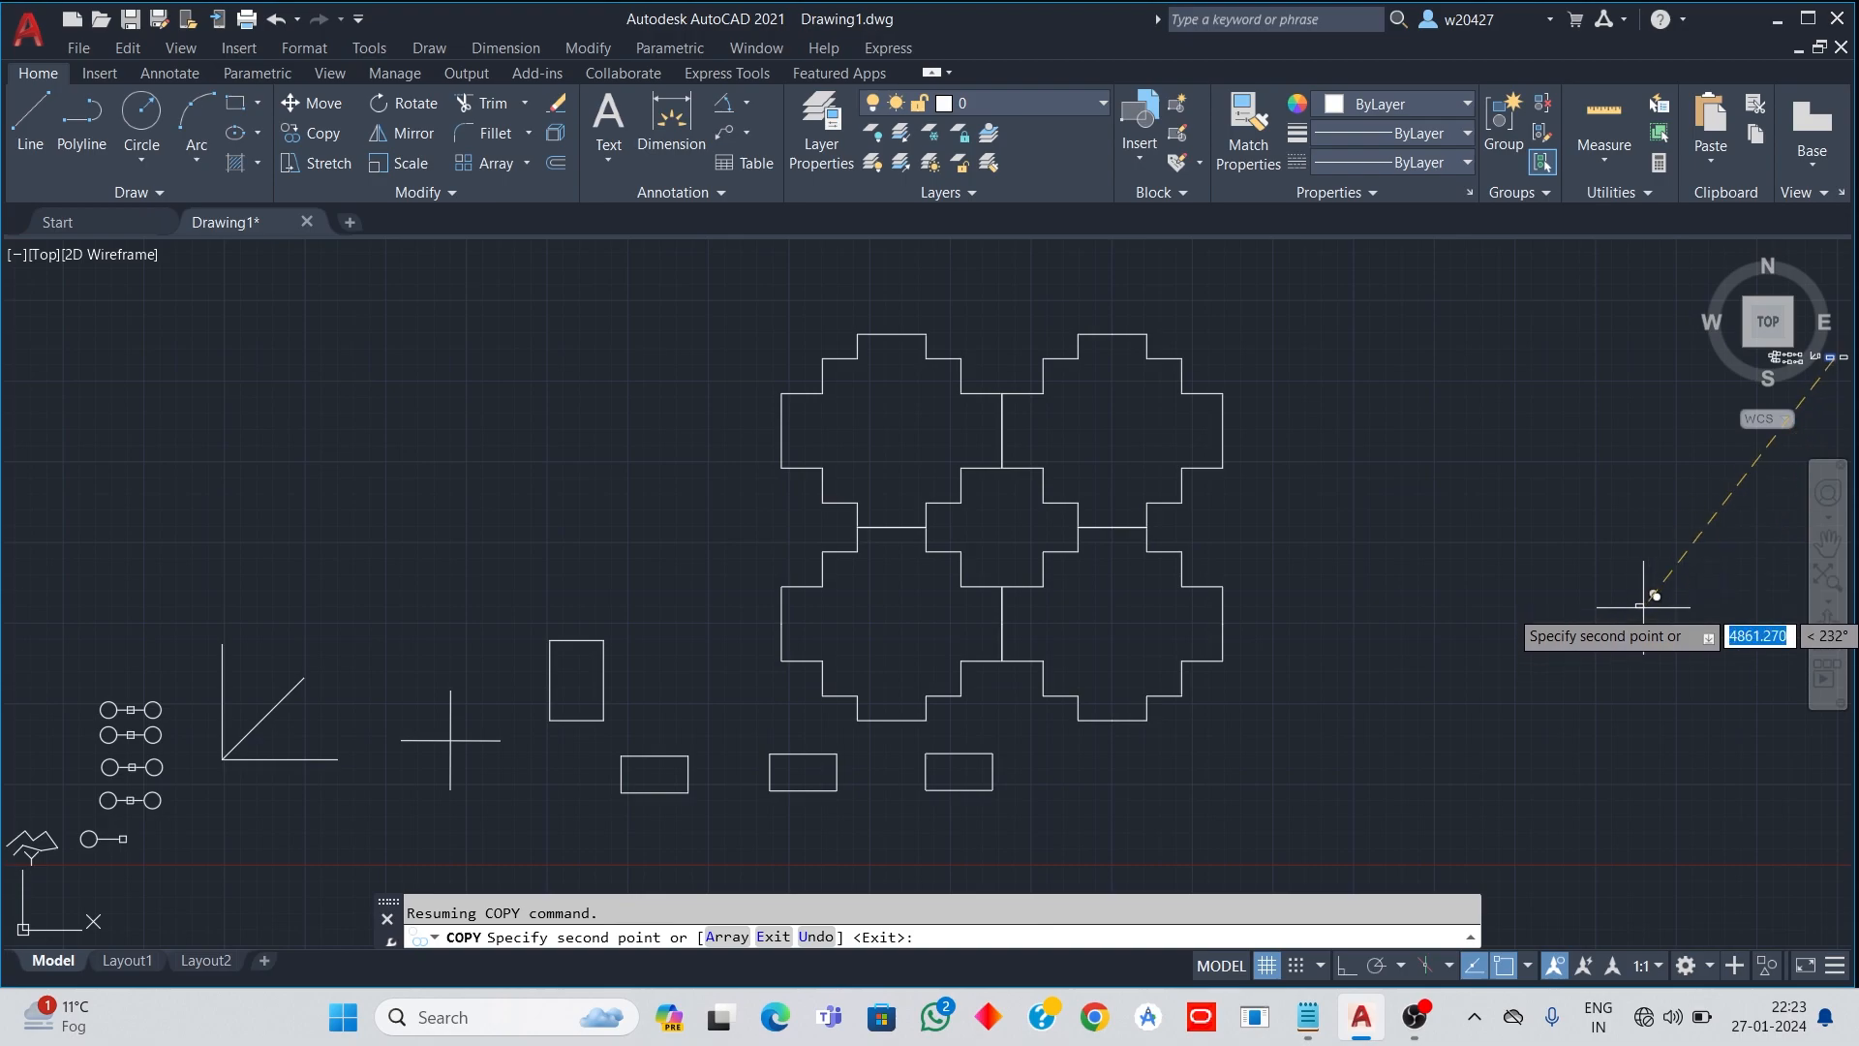
key(Escape)
Step: Locate the two matching horizontal rectangles in the drawing again and bring them into close view
scroll(1552, 623, up, 3)
scroll(1554, 620, down, 5)
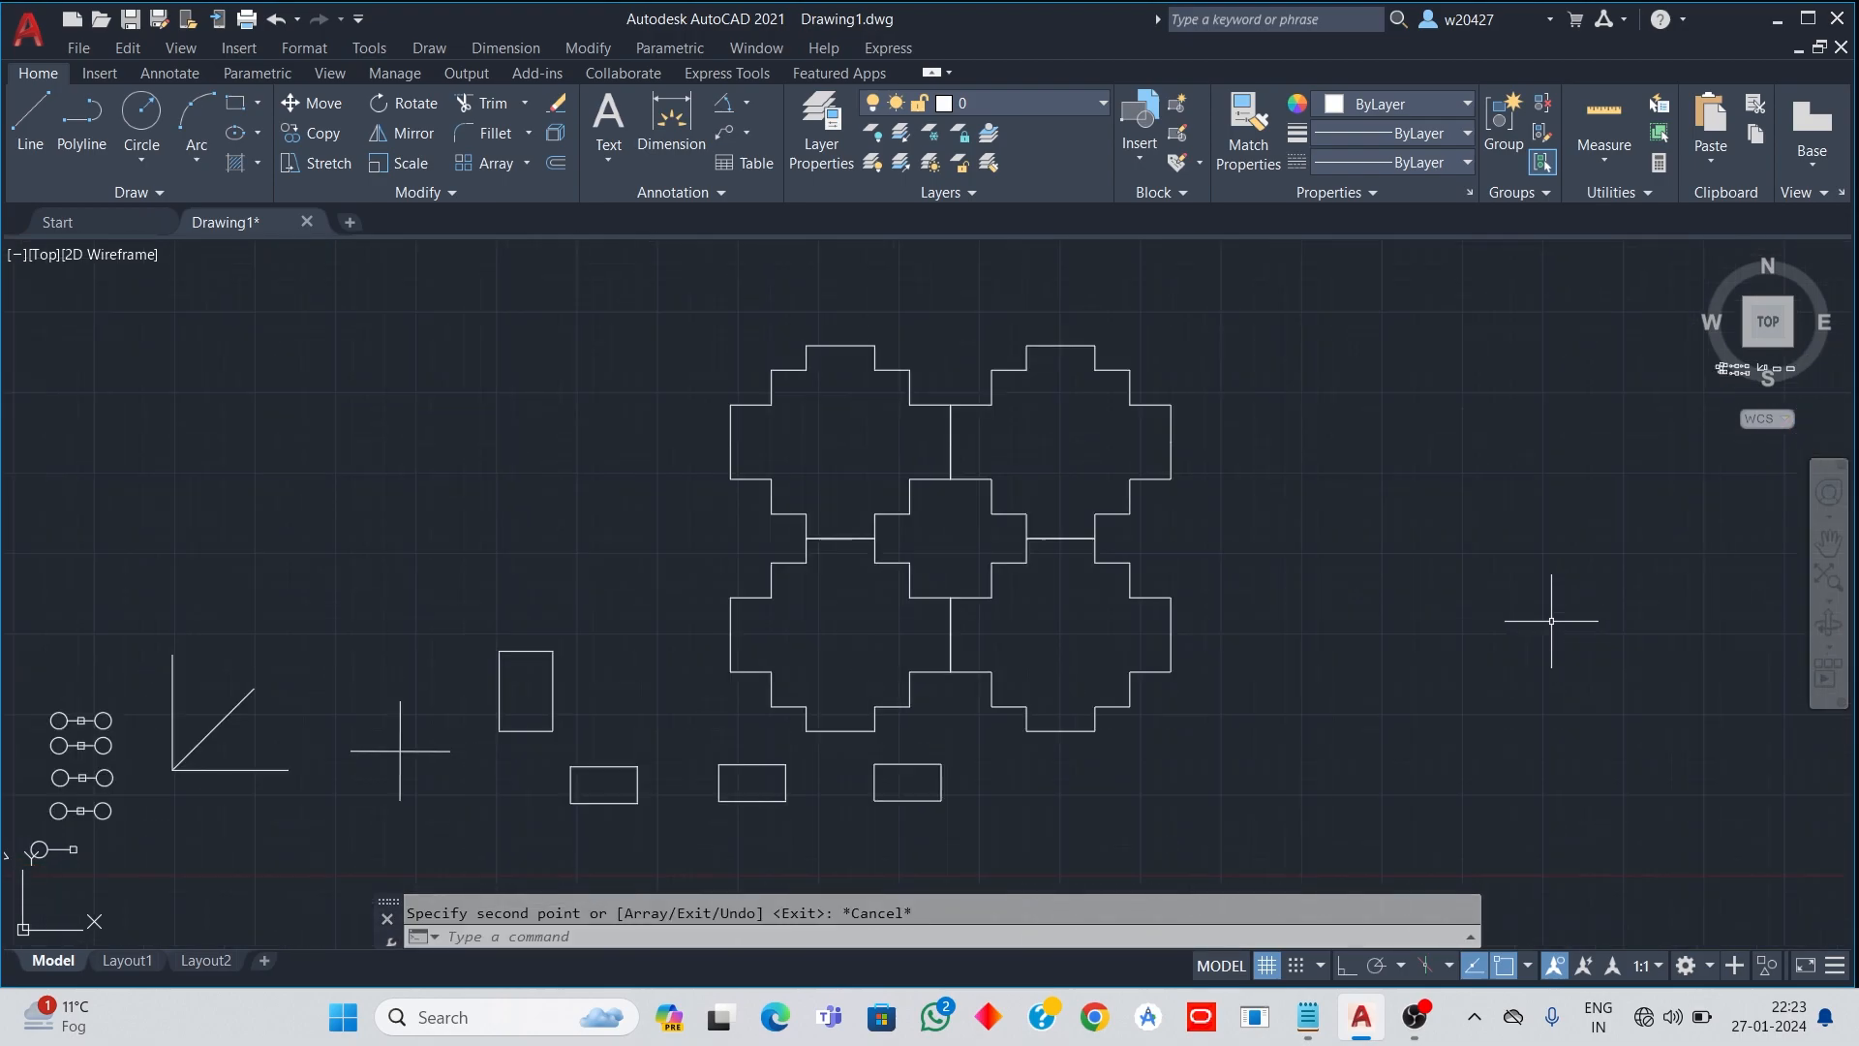
click(1671, 465)
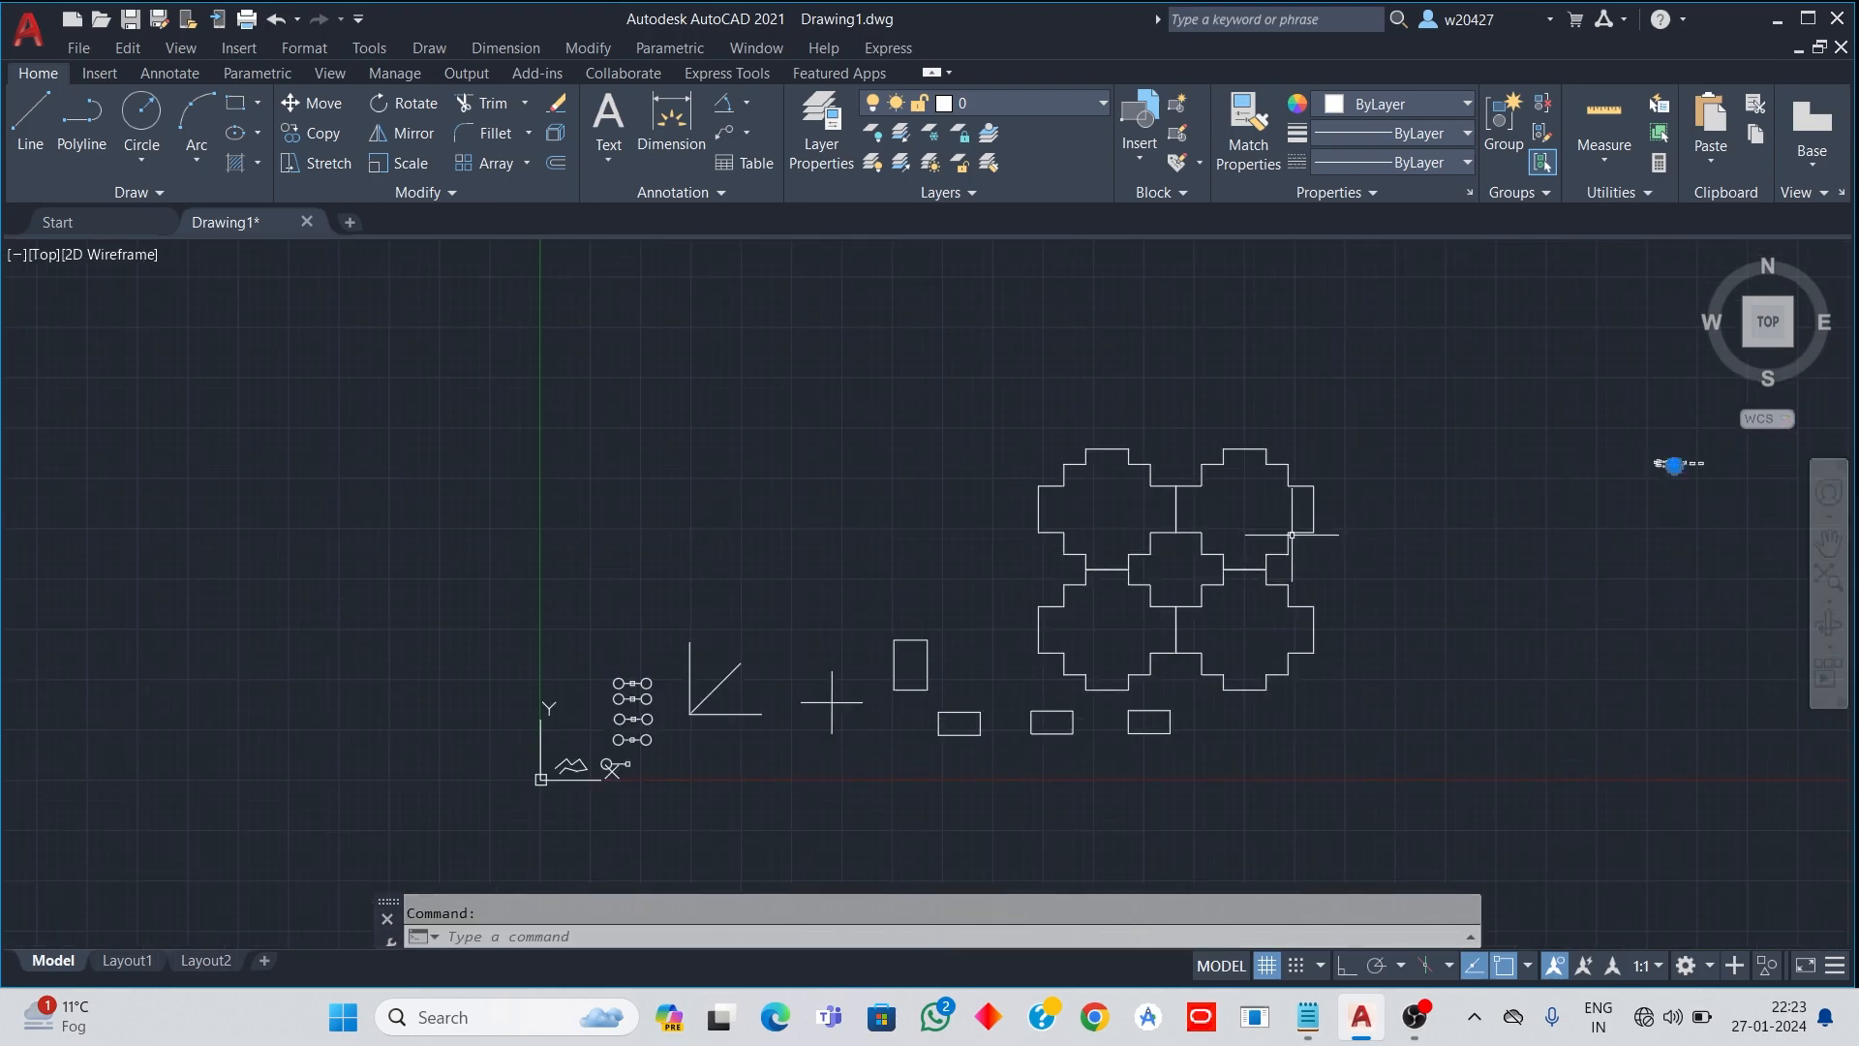
scroll(1637, 494, up, 7)
scroll(1603, 470, down, 2)
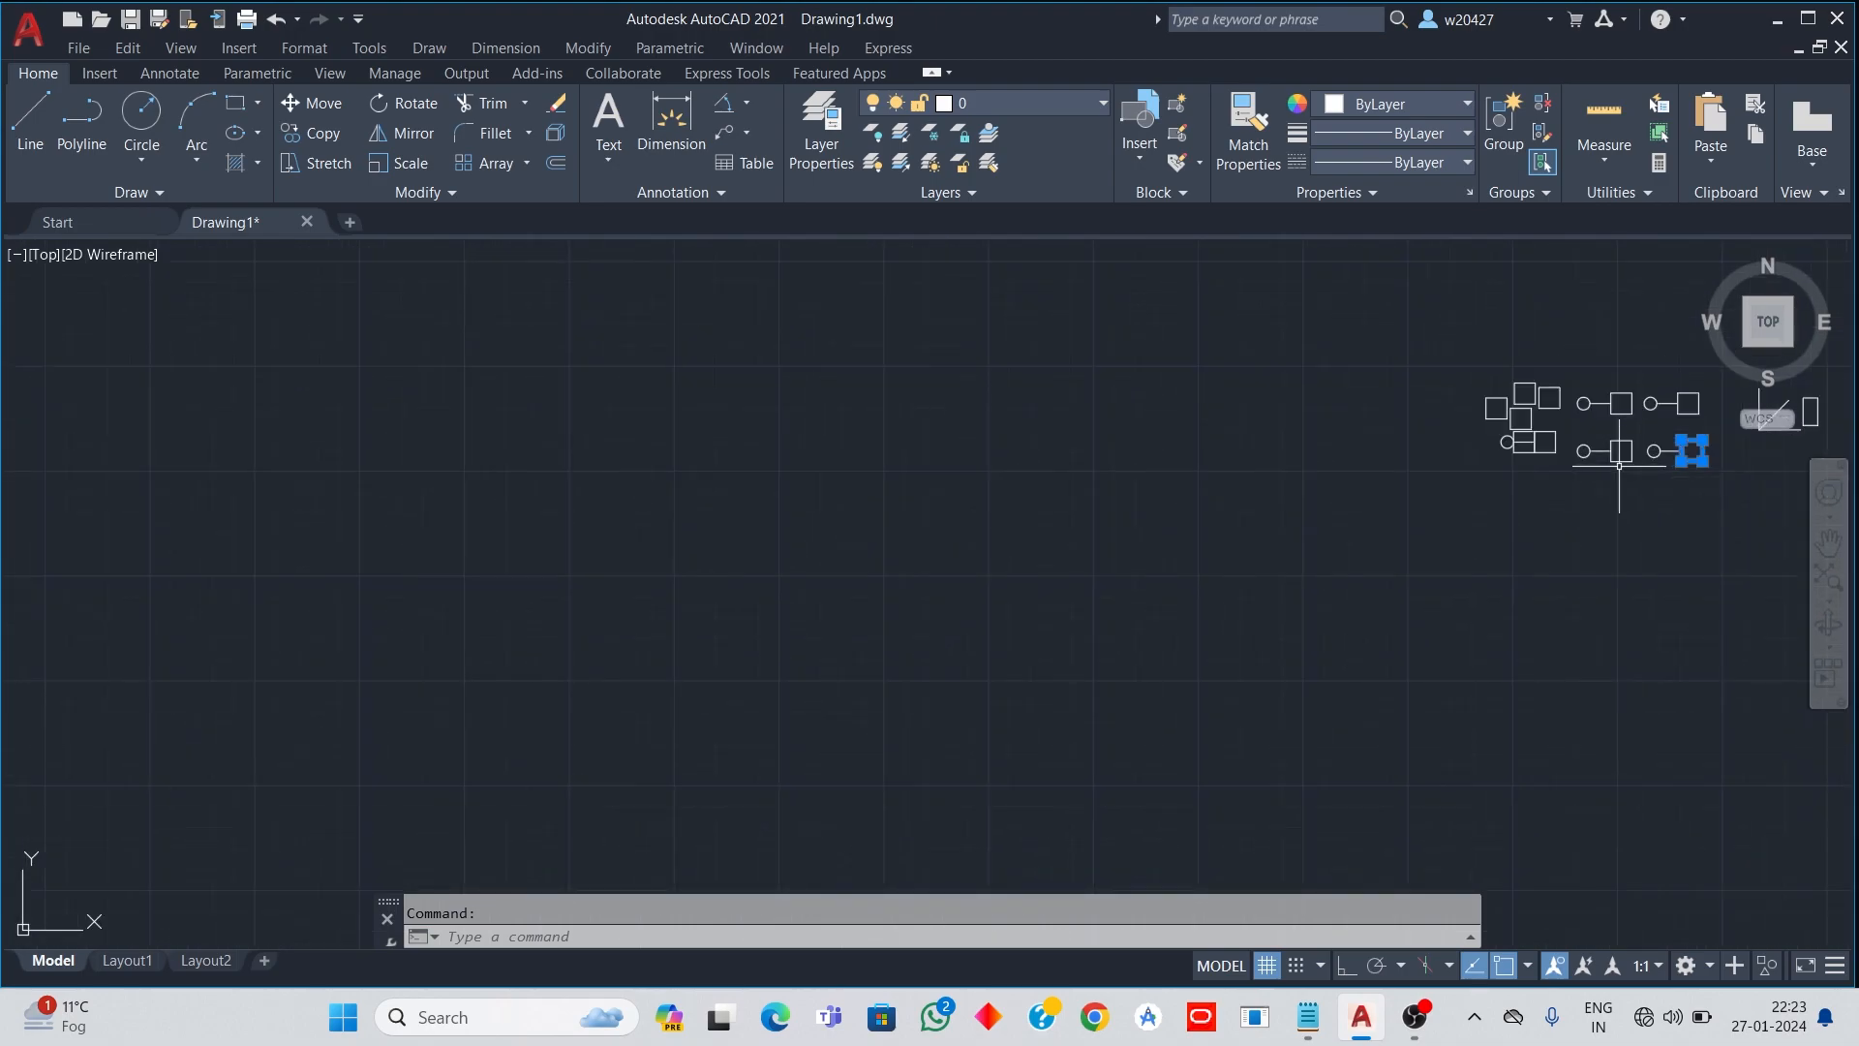
key(Escape)
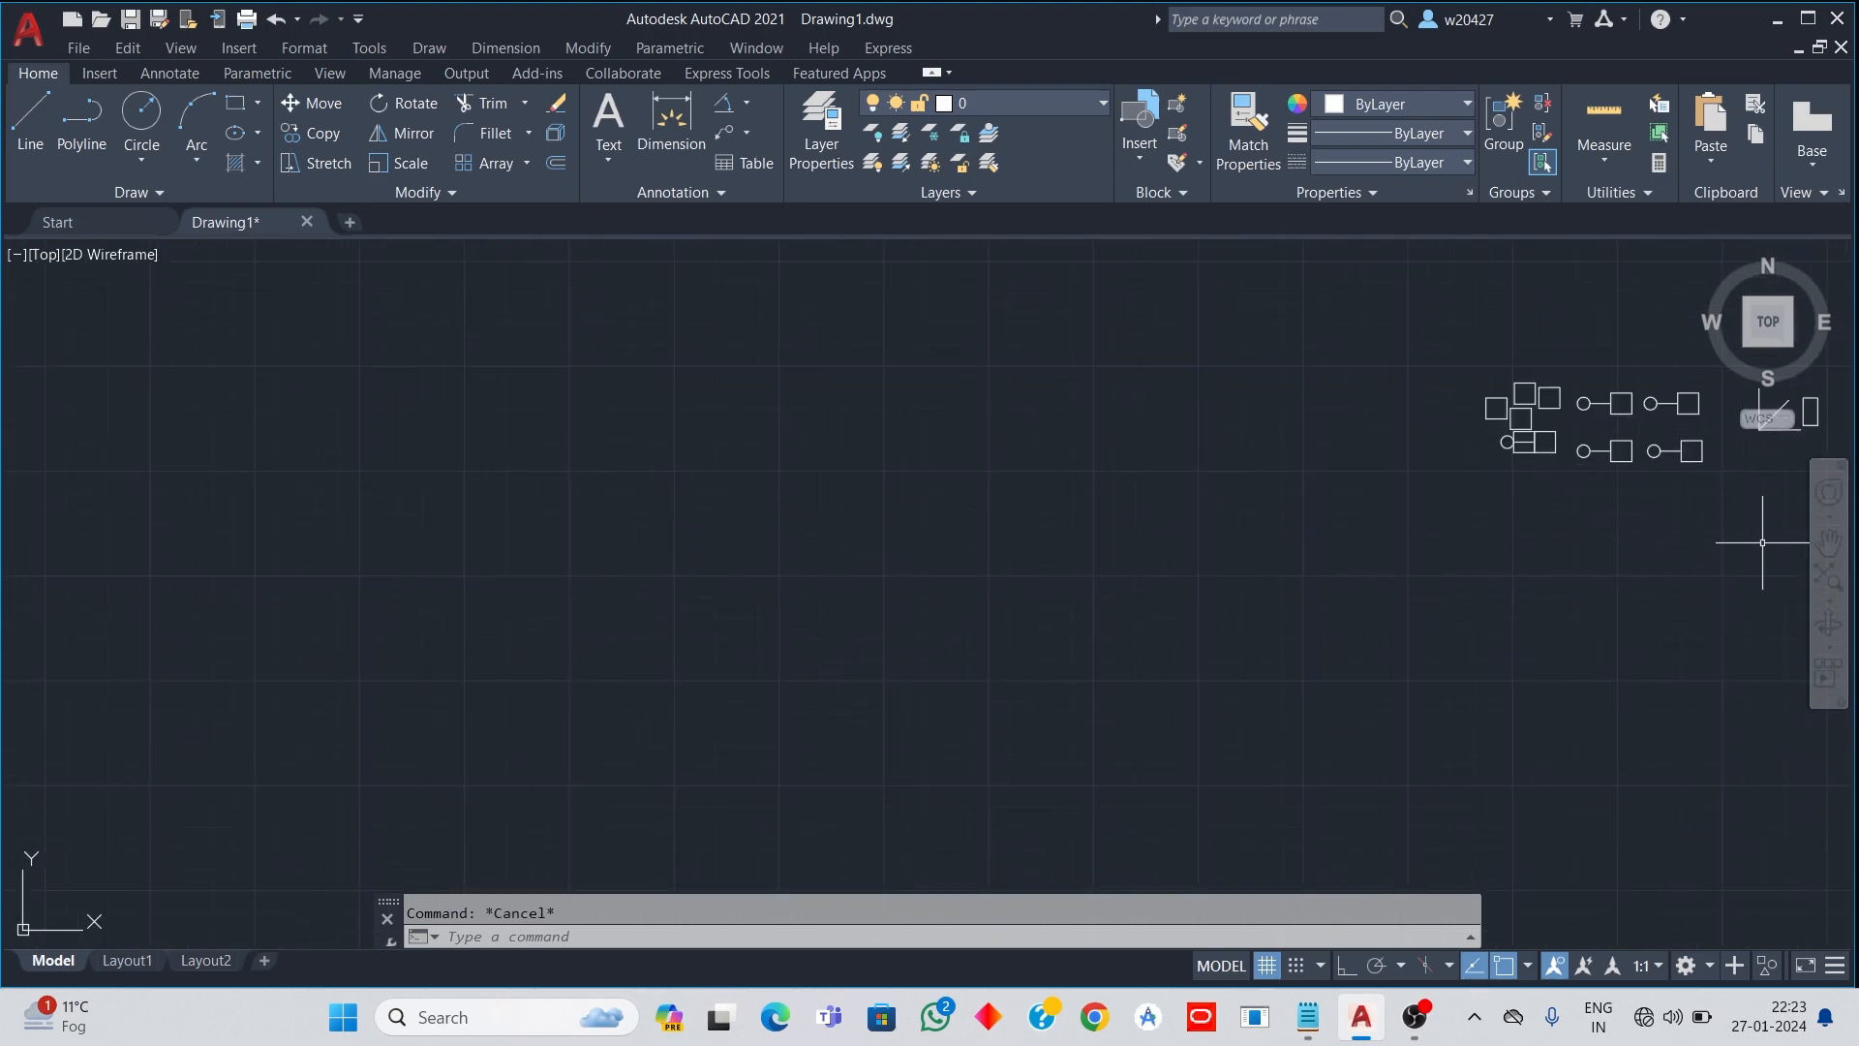
click(1831, 544)
drag(1520, 561, 714, 585)
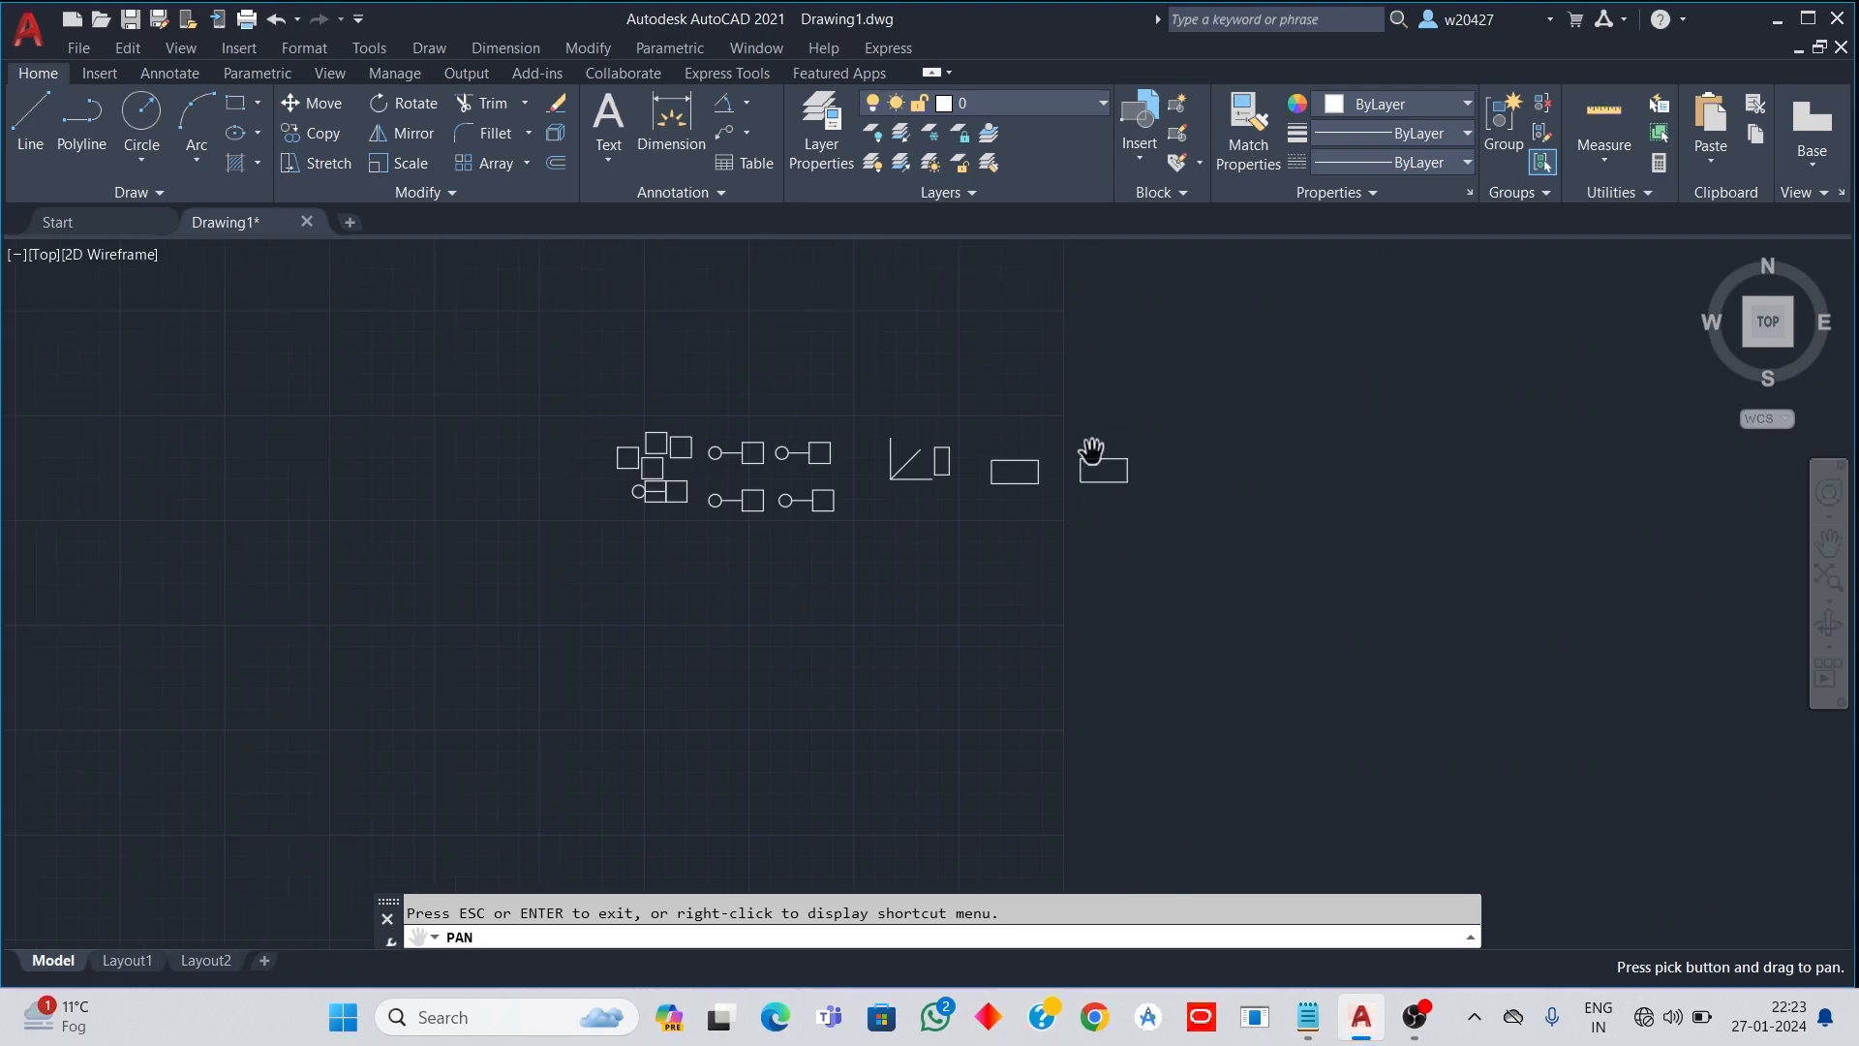
scroll(1086, 456, up, 4)
scroll(1151, 461, up, 2)
scroll(1150, 461, up, 2)
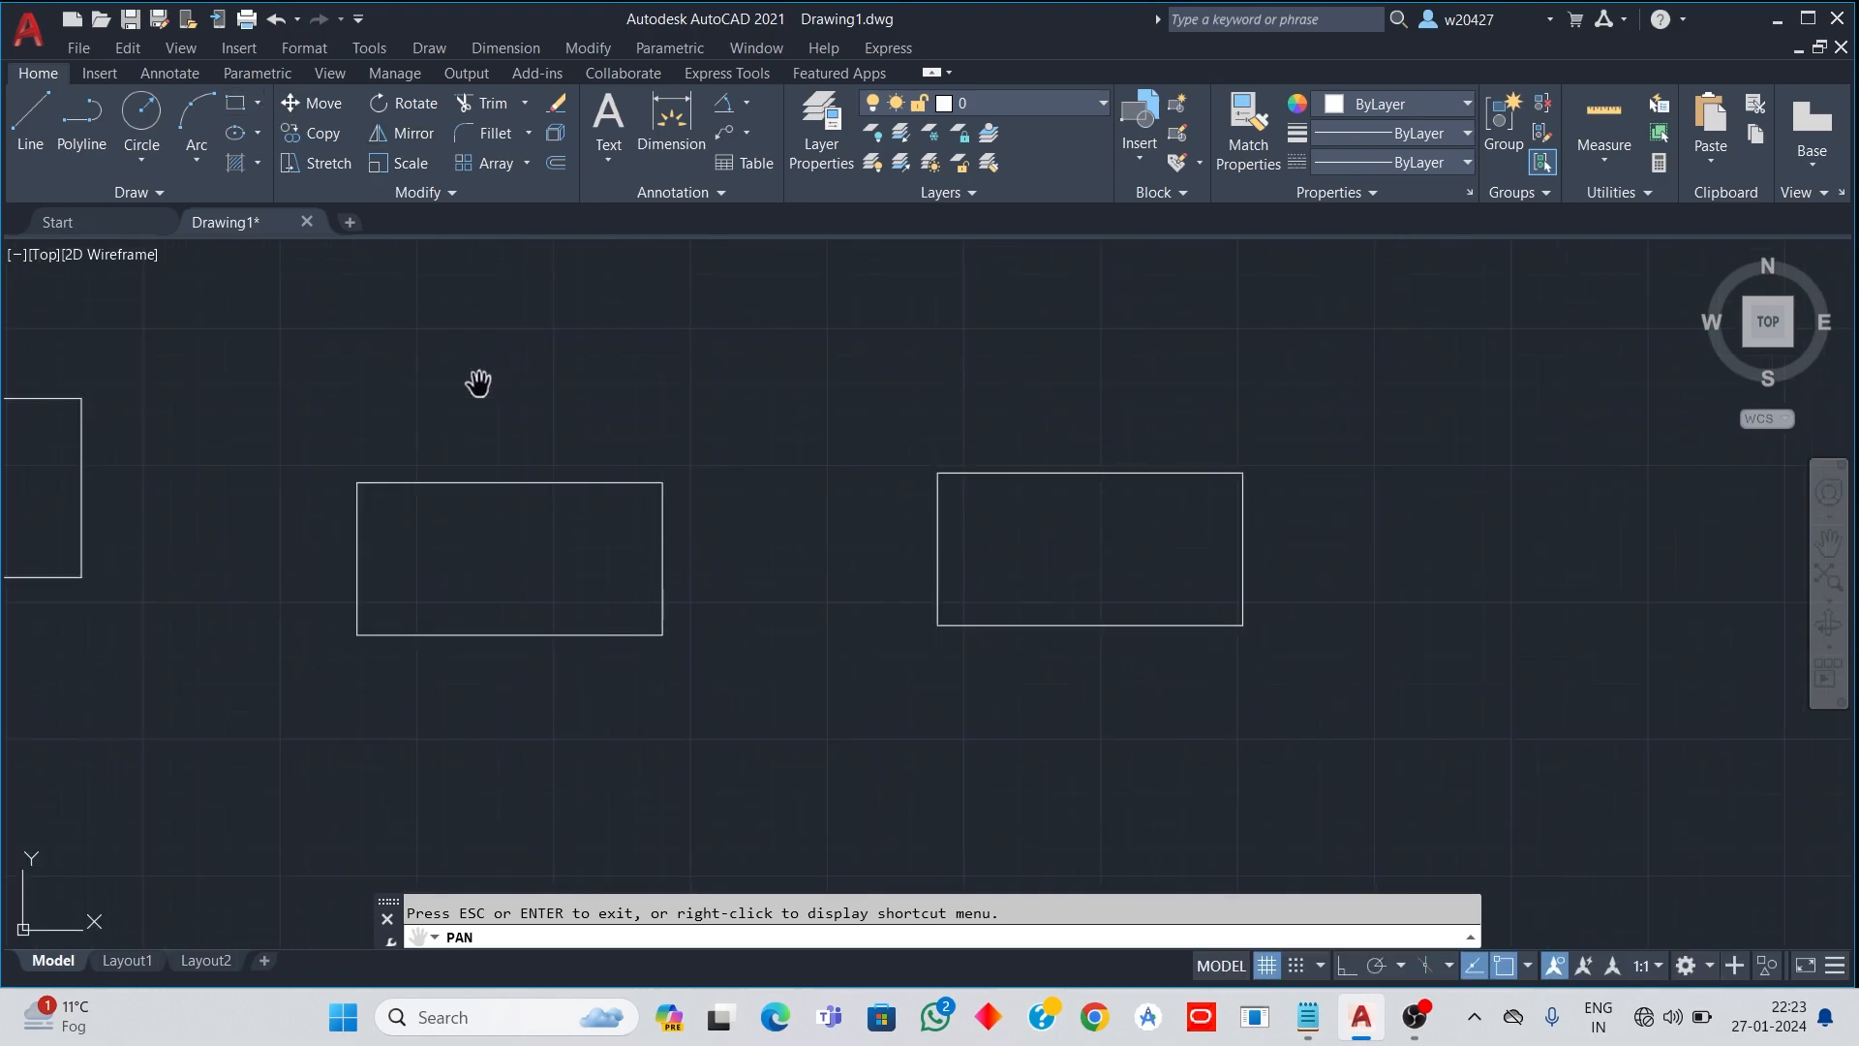
key(Escape)
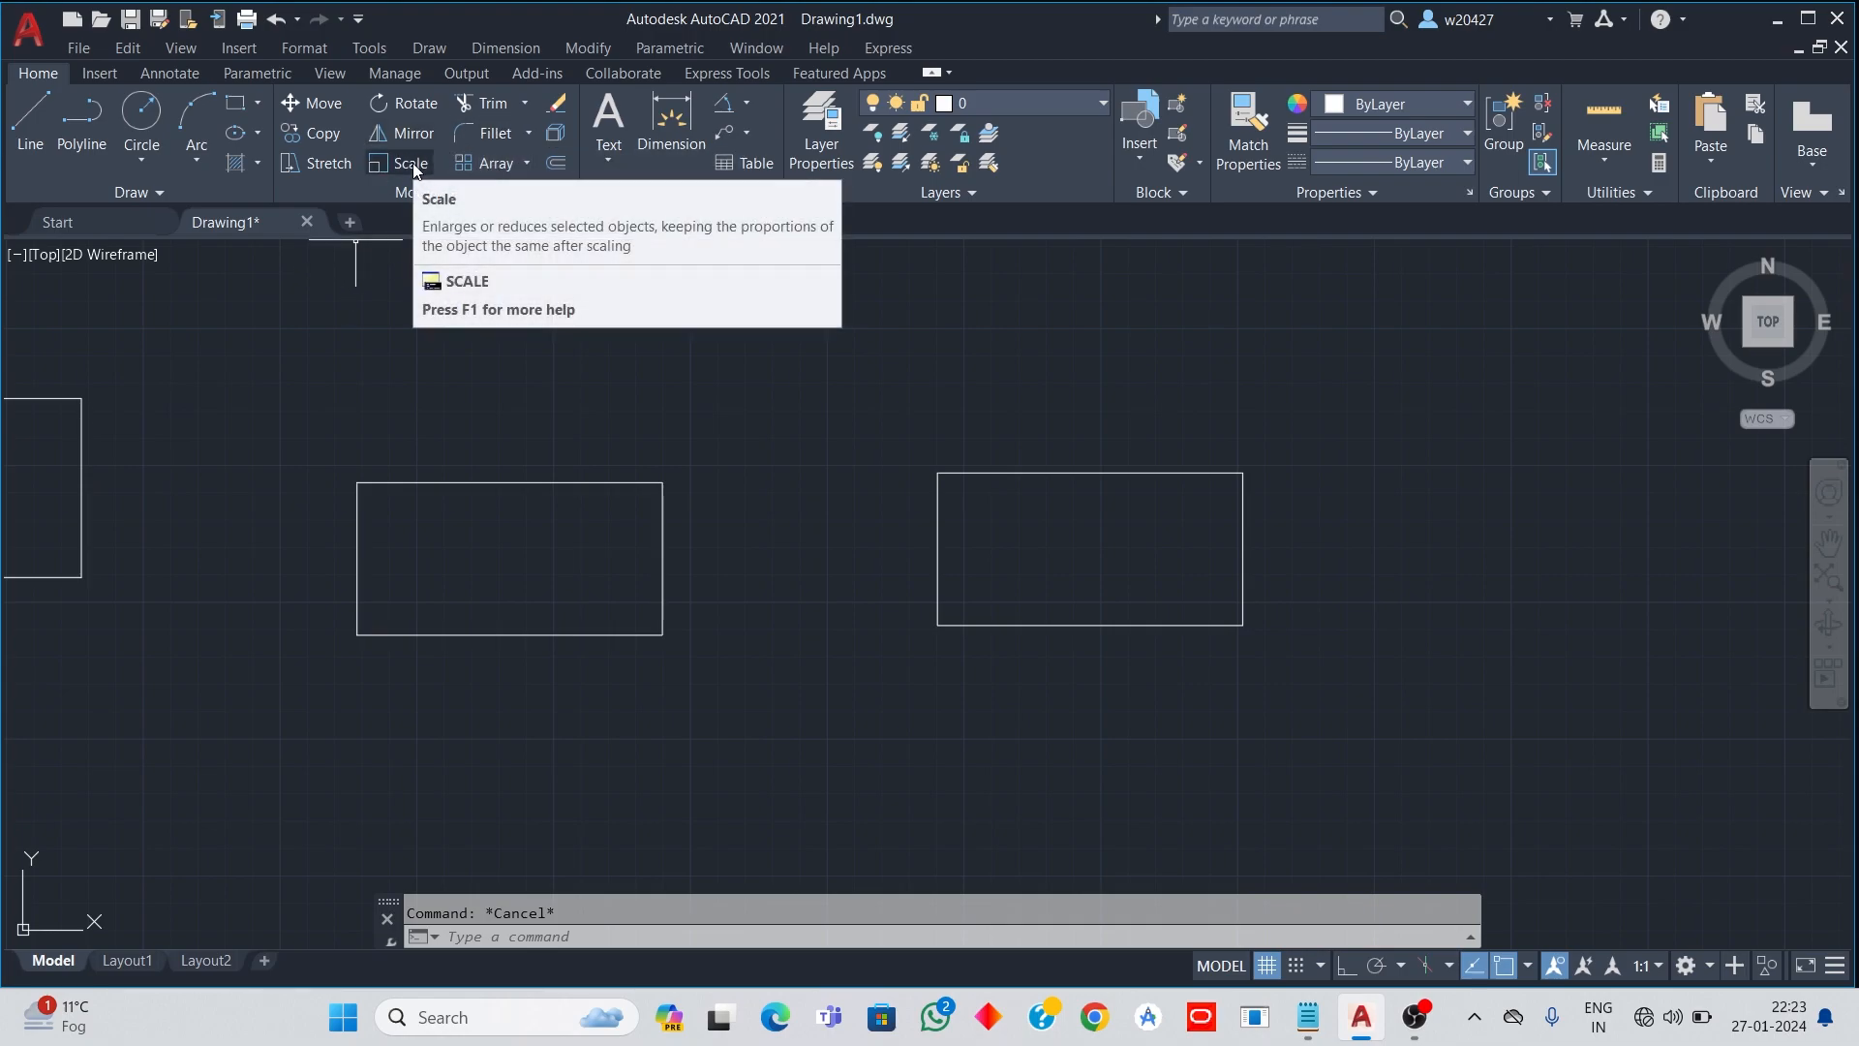
Step: Scale the left one of the two horizontal rectangles by a factor of .5 about its lower-left corner
click(587, 49)
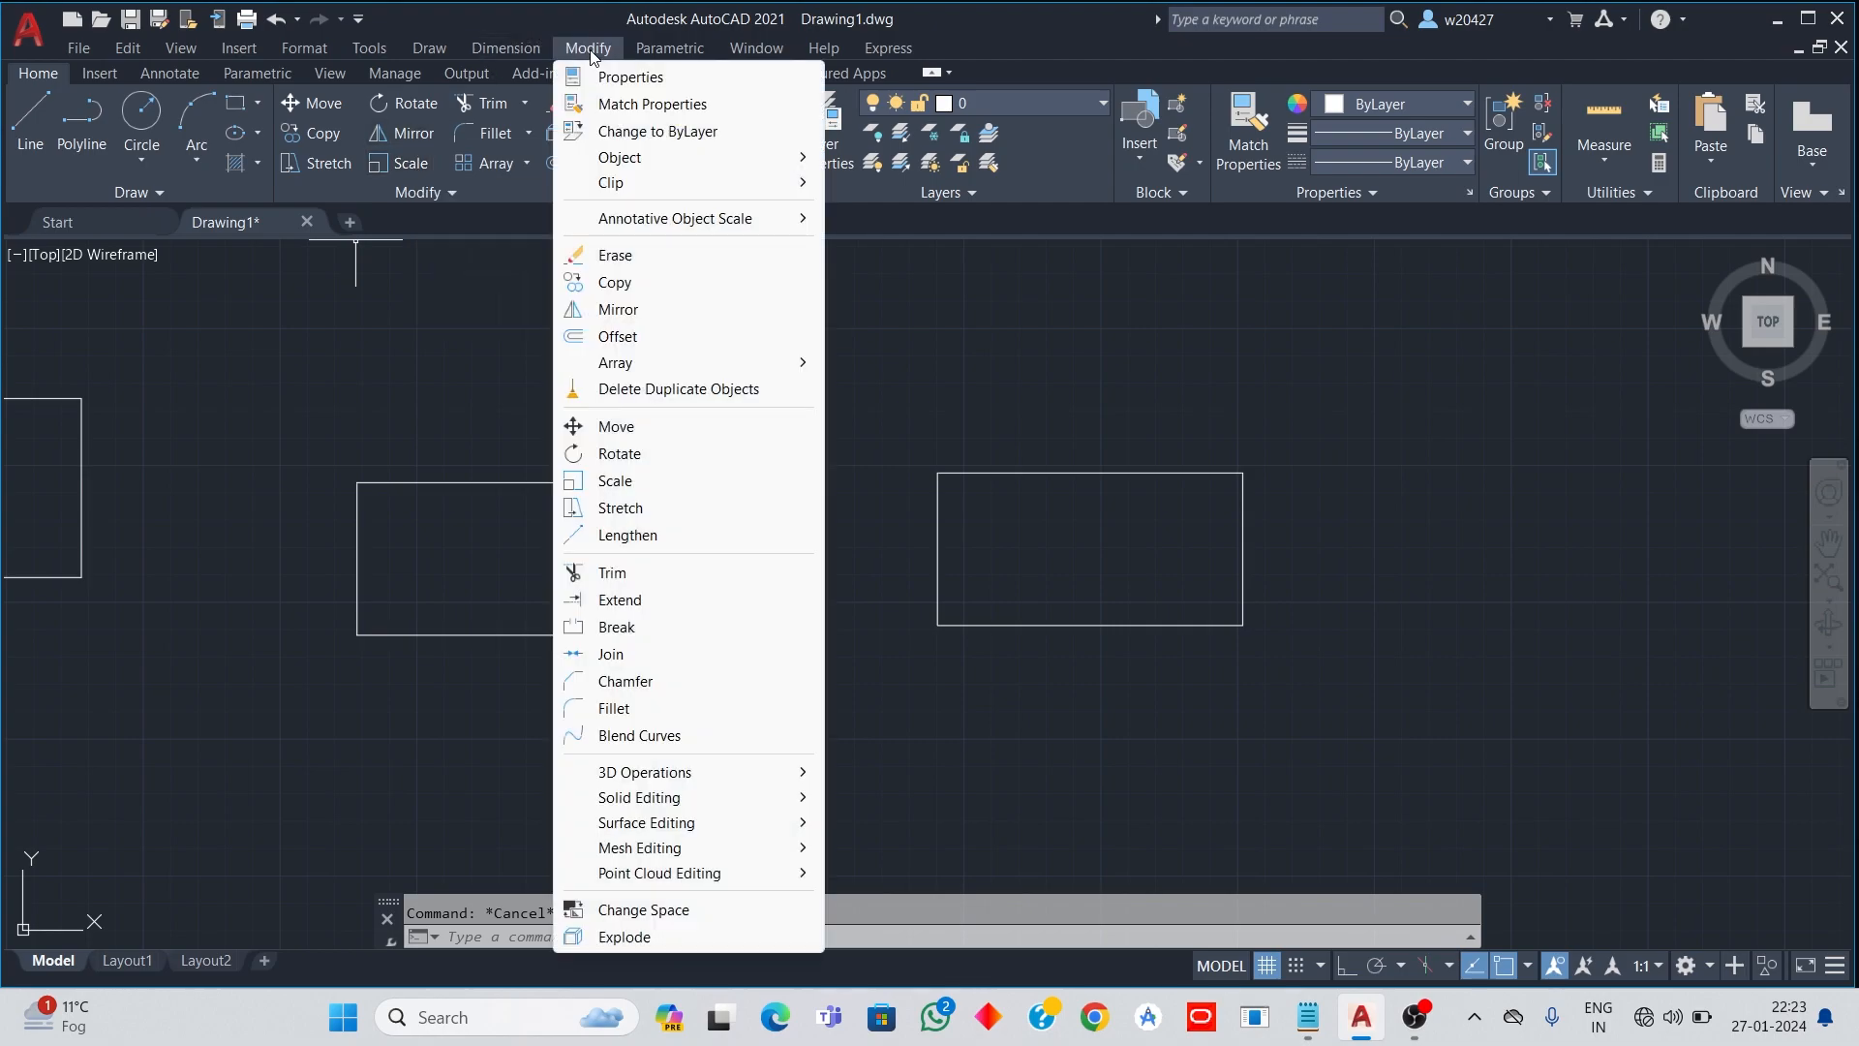
click(619, 482)
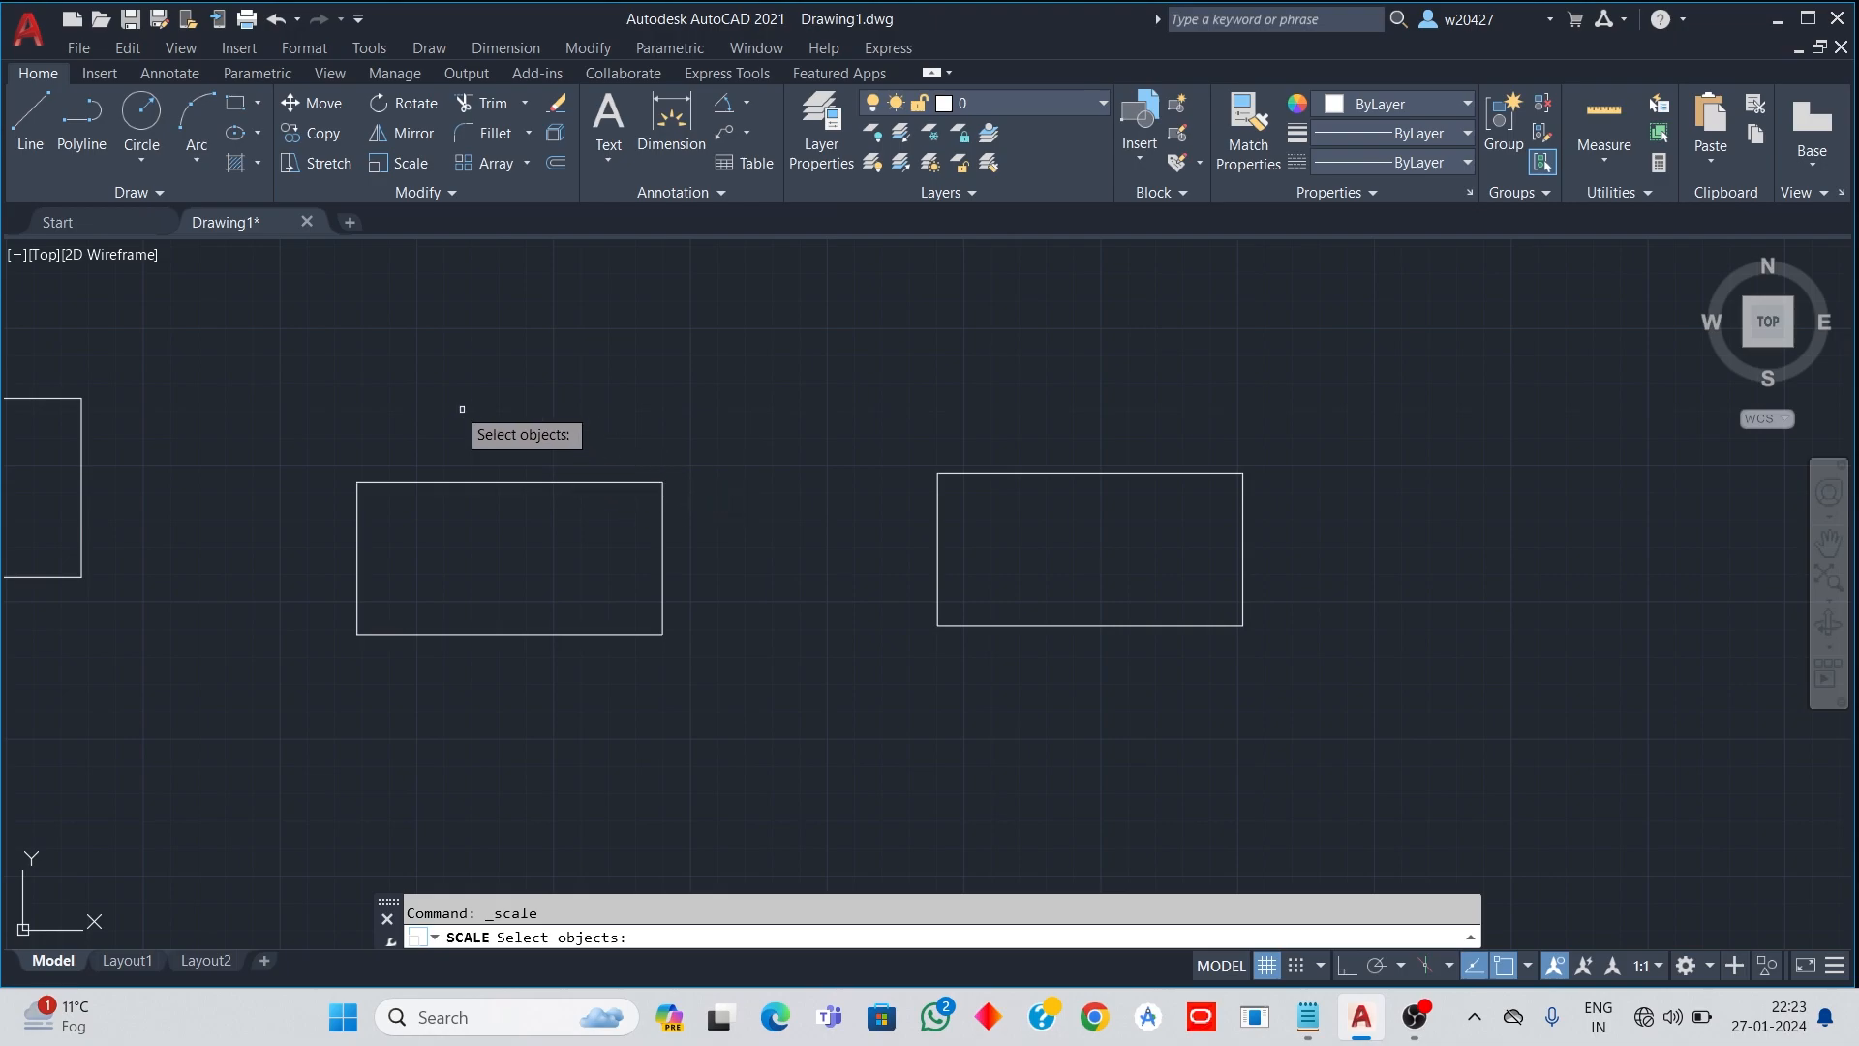
click(298, 421)
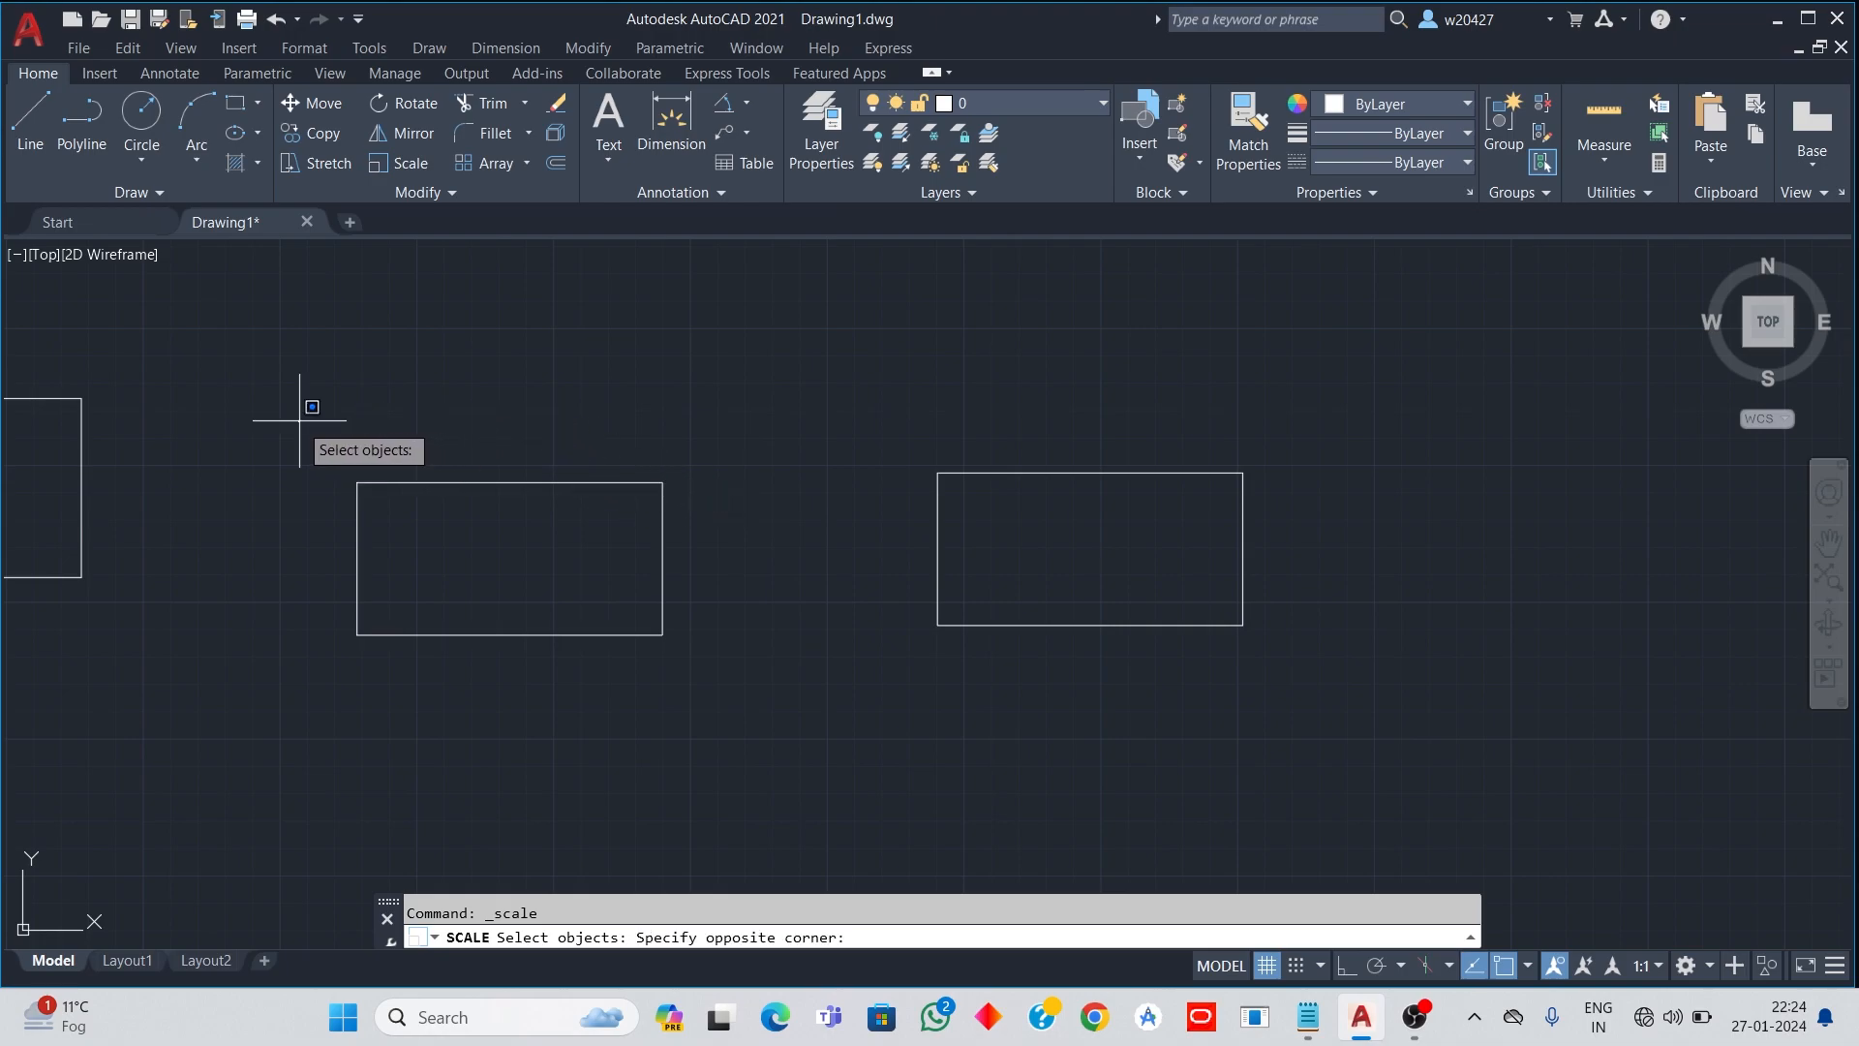
click(739, 718)
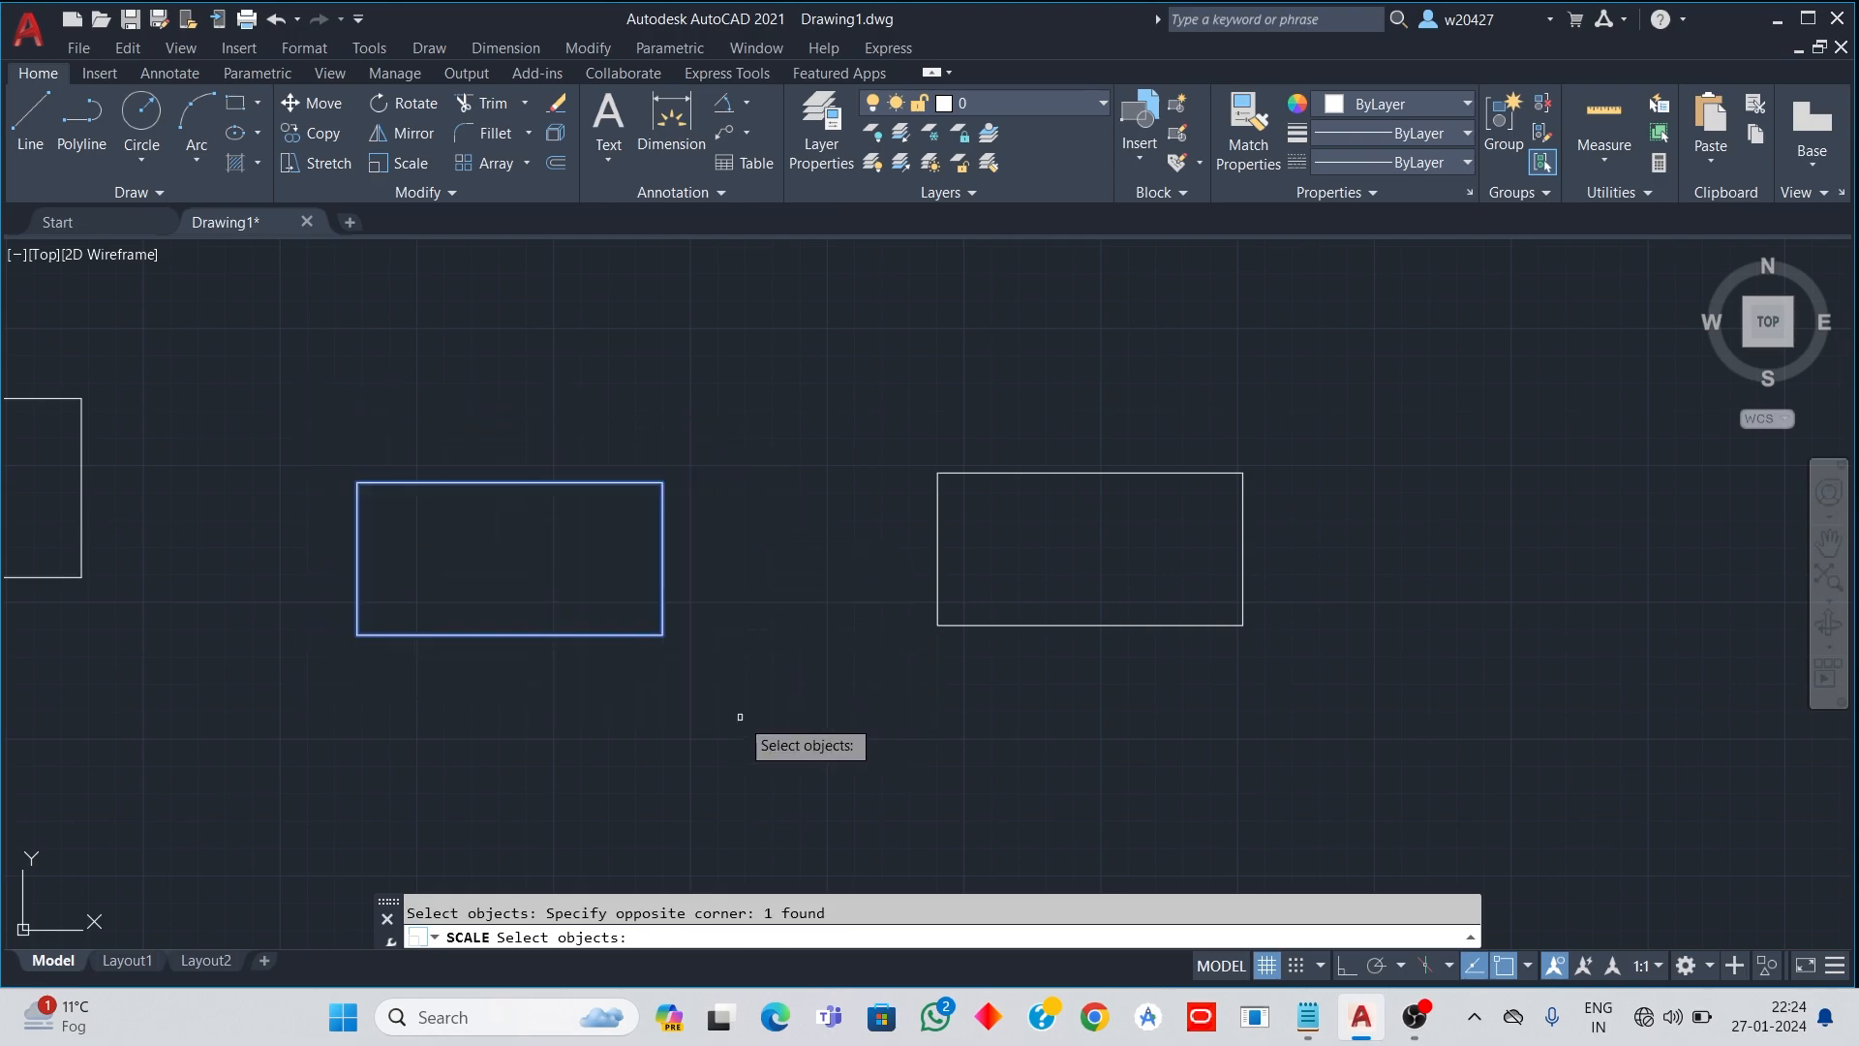
key(Return)
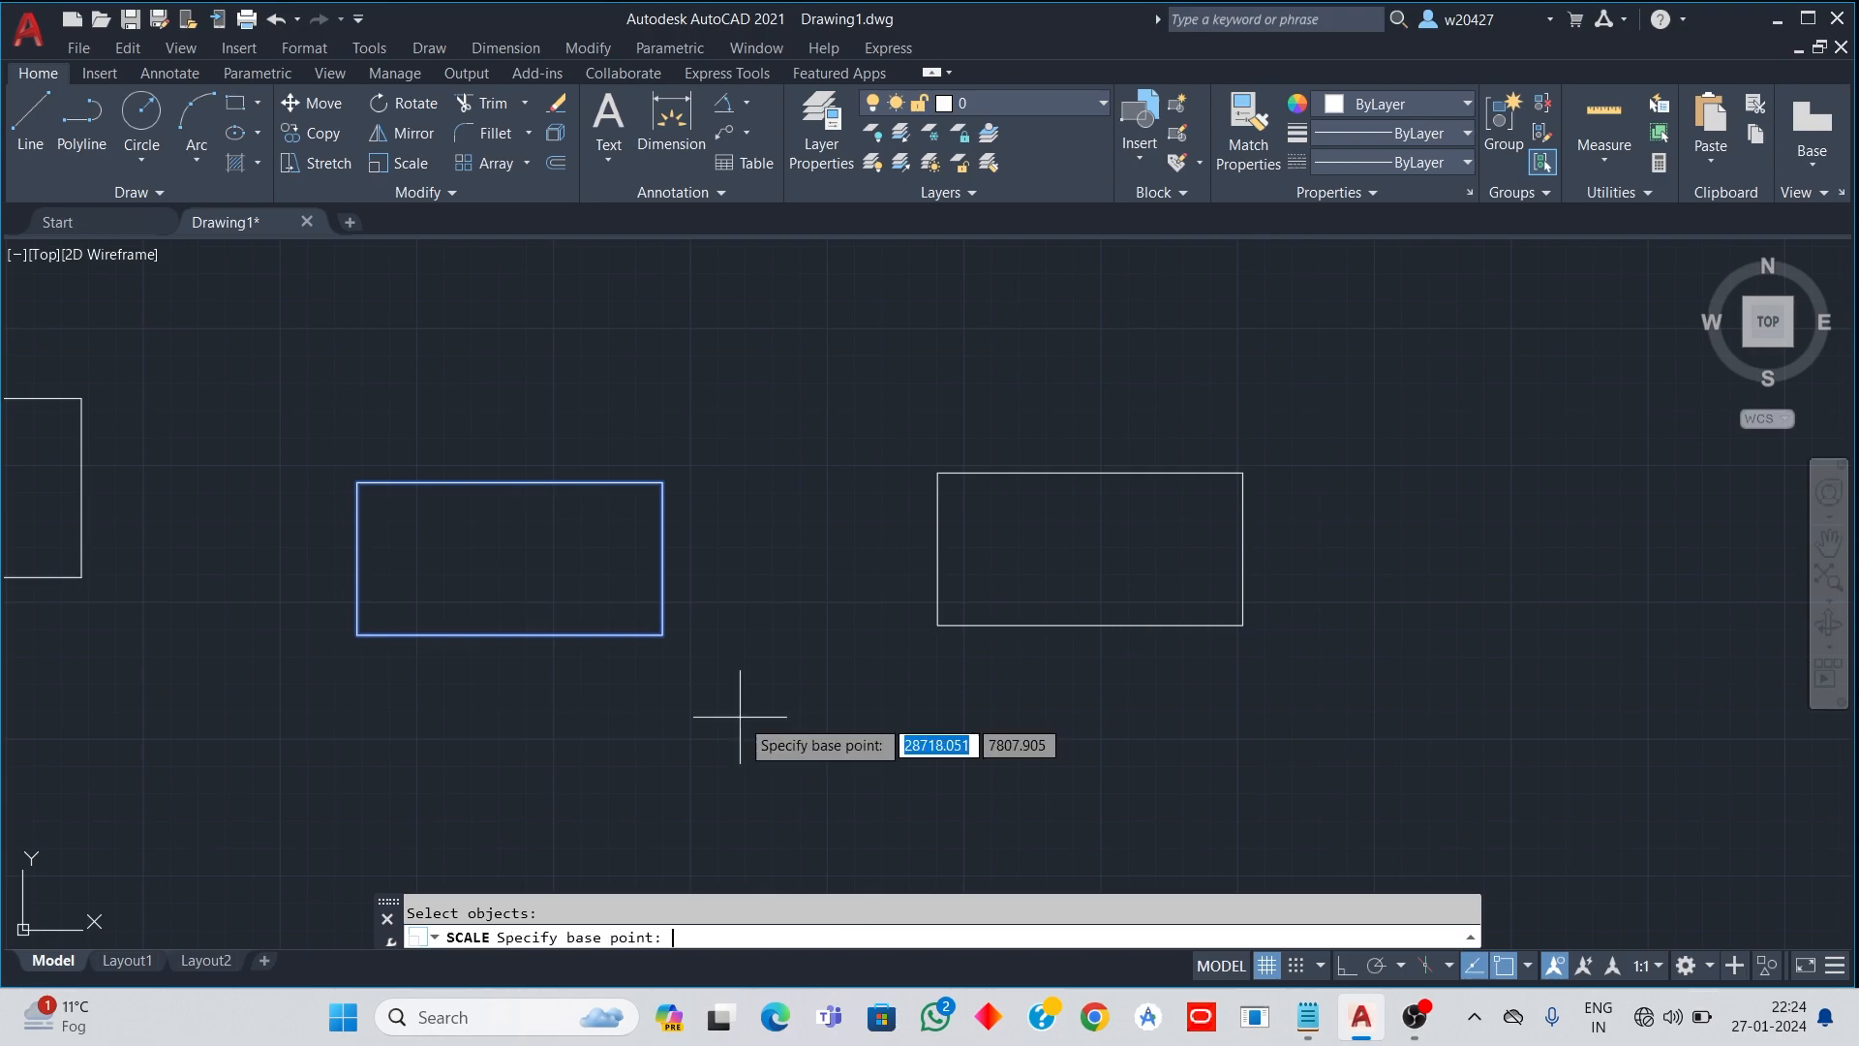
click(357, 634)
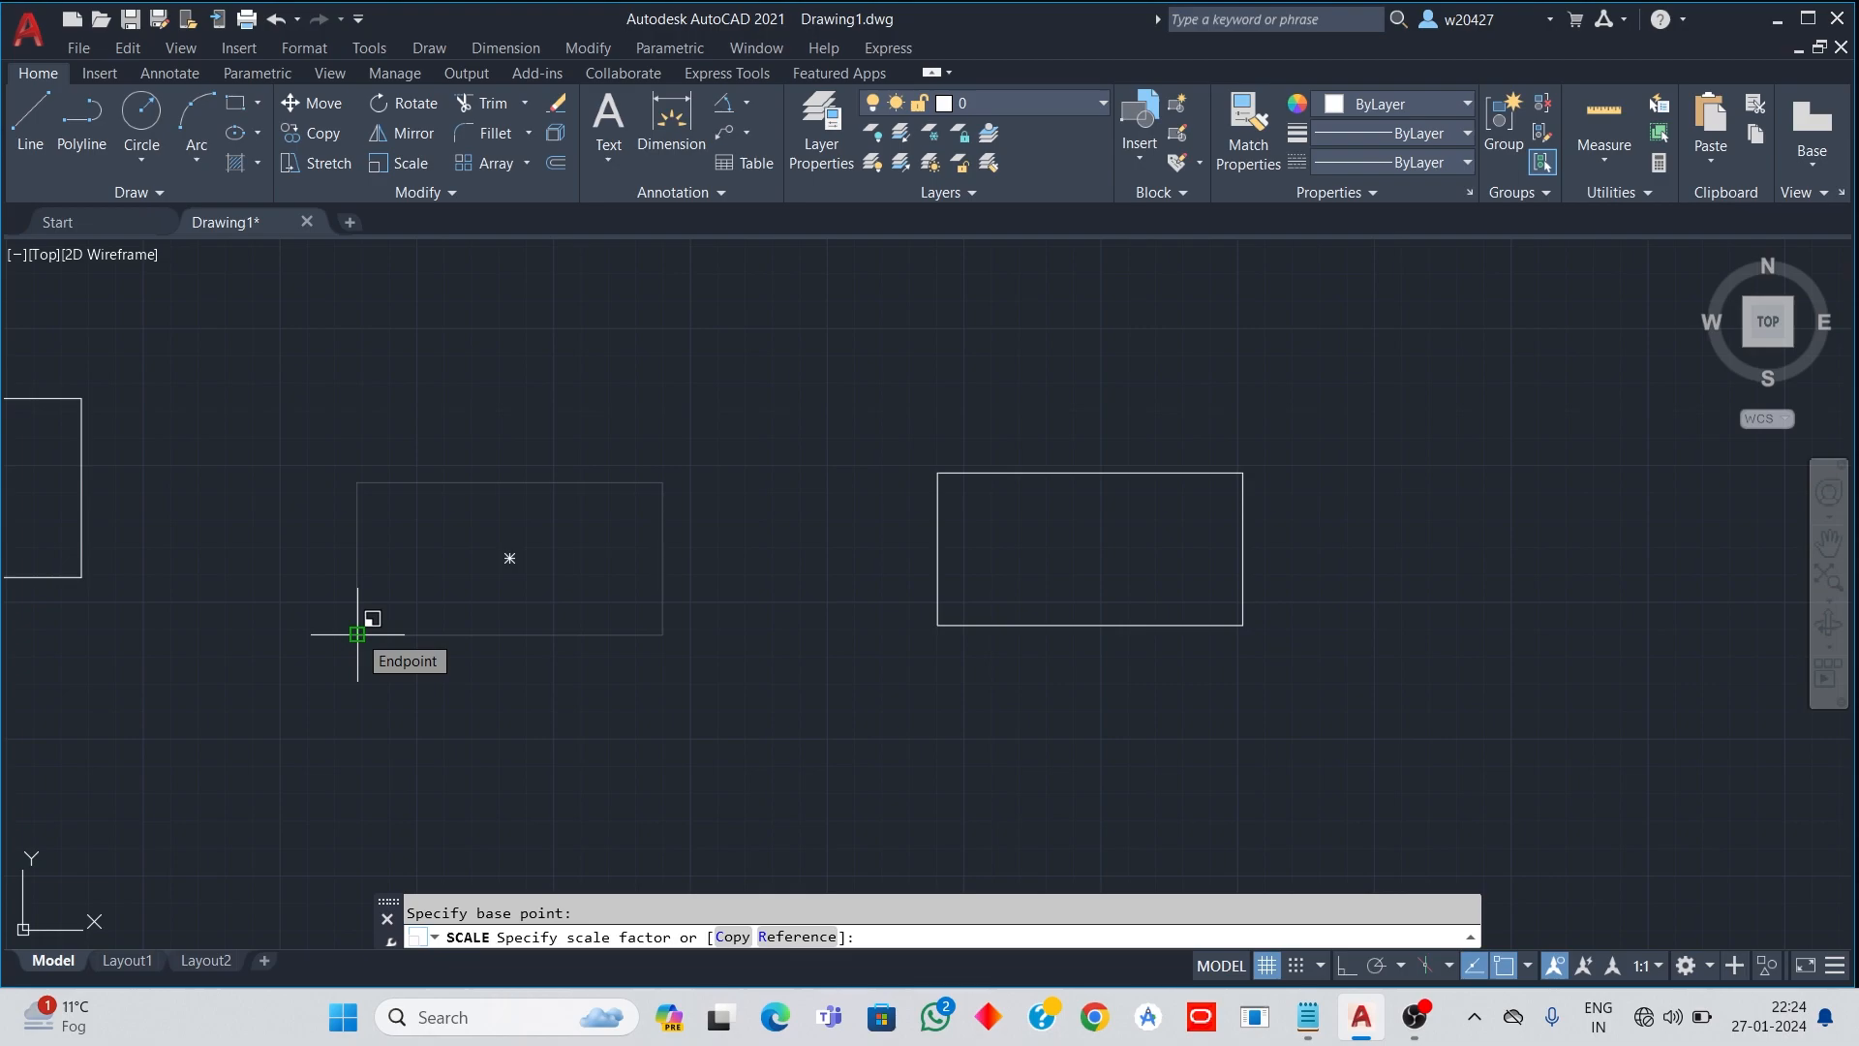
text(.5)
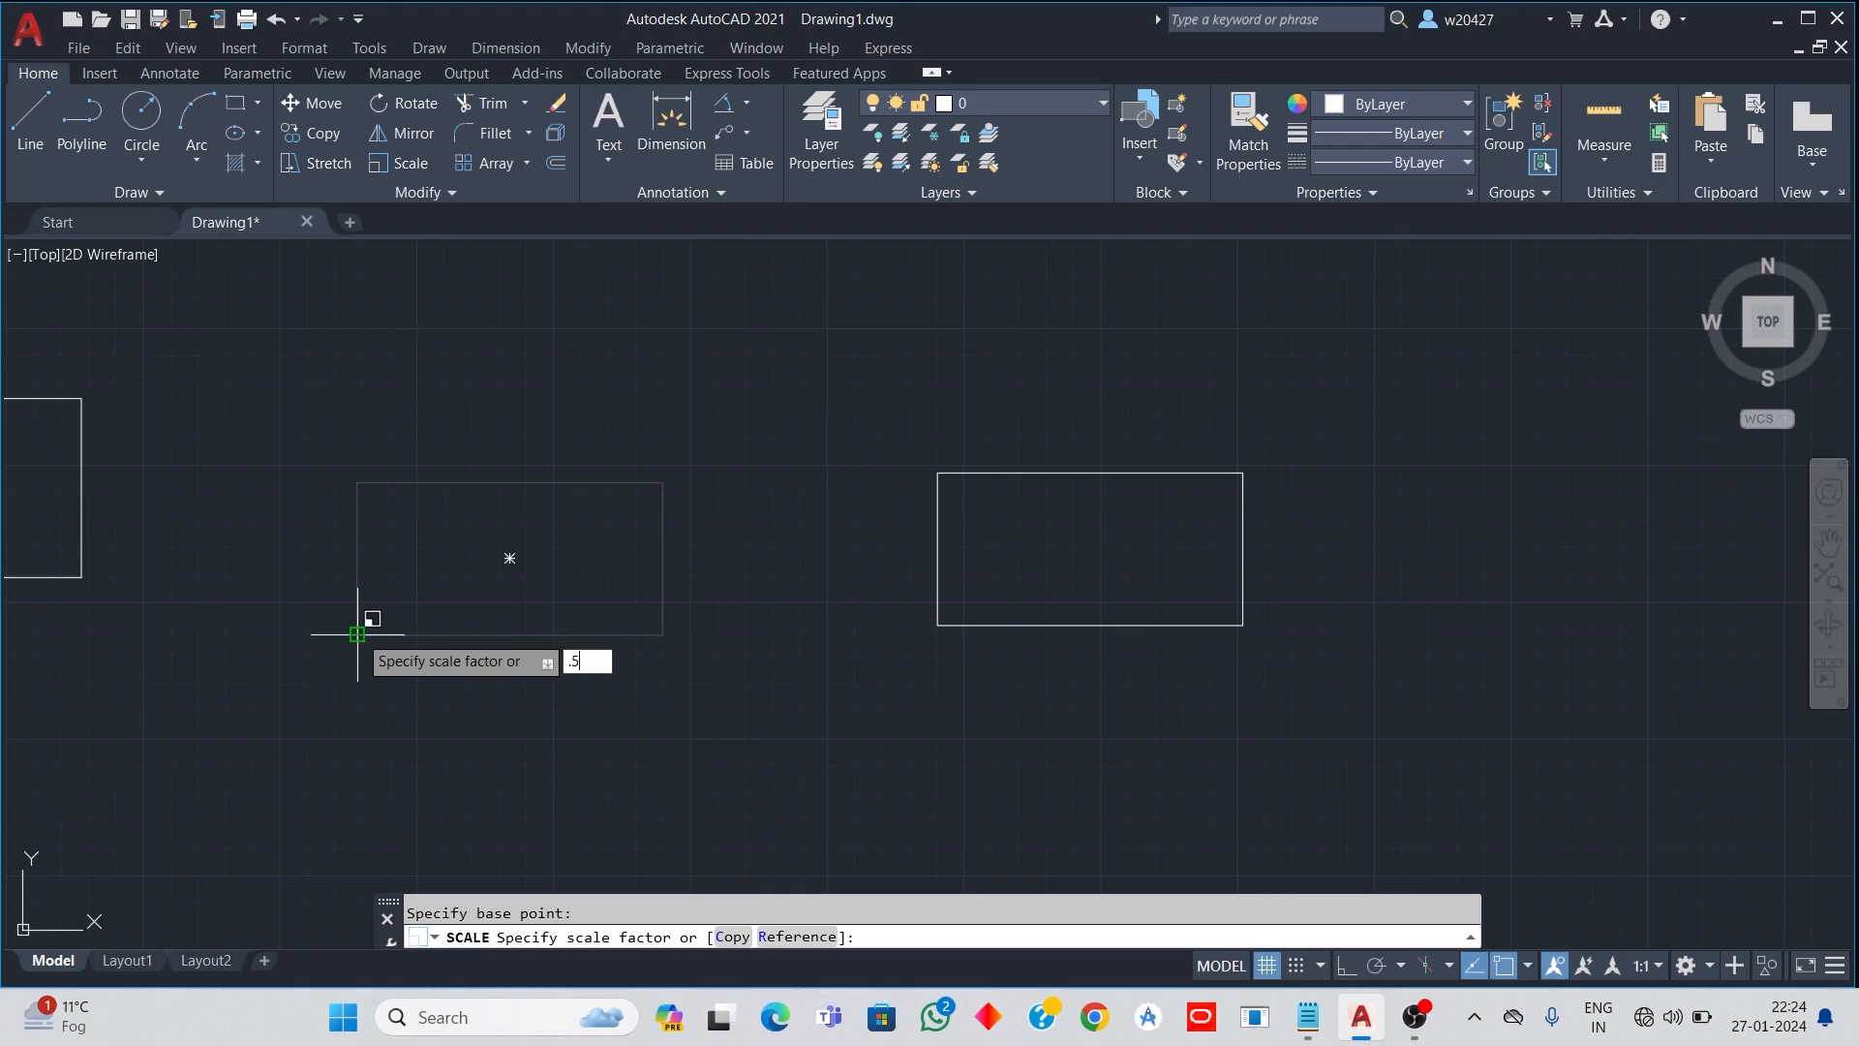
key(Return)
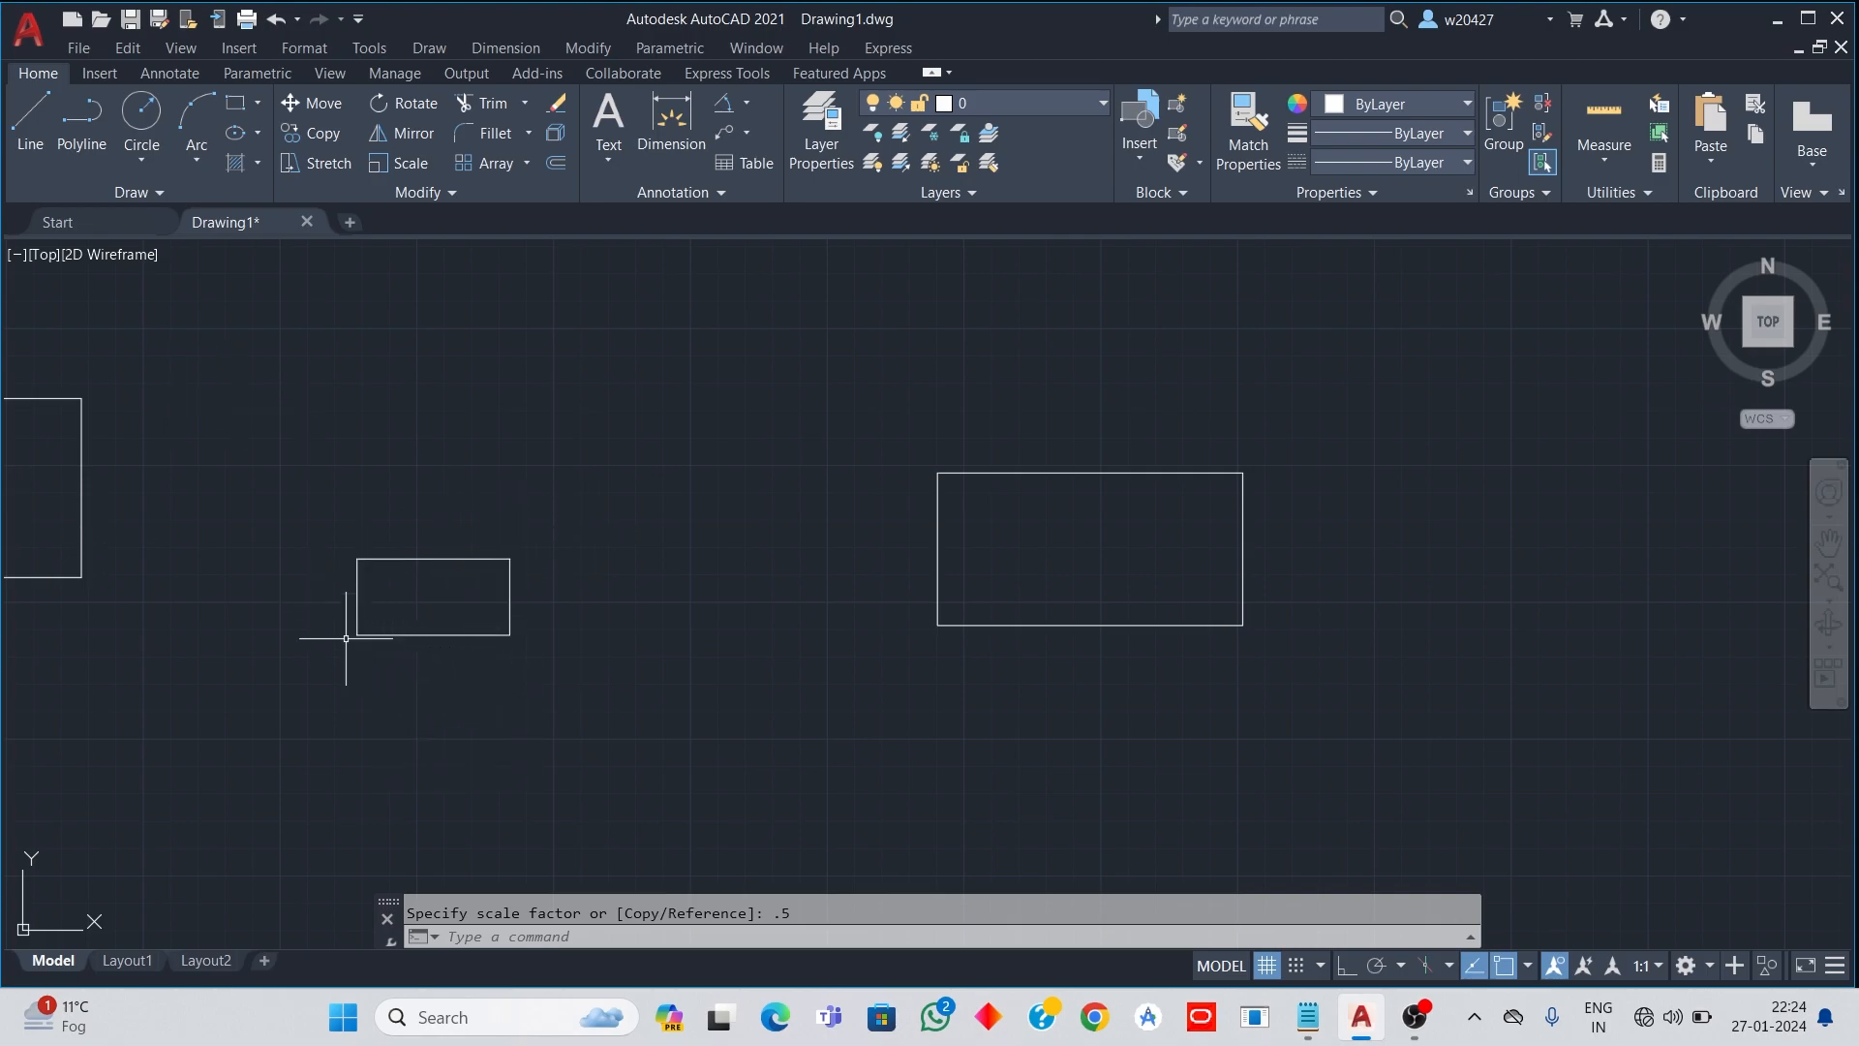
click(303, 526)
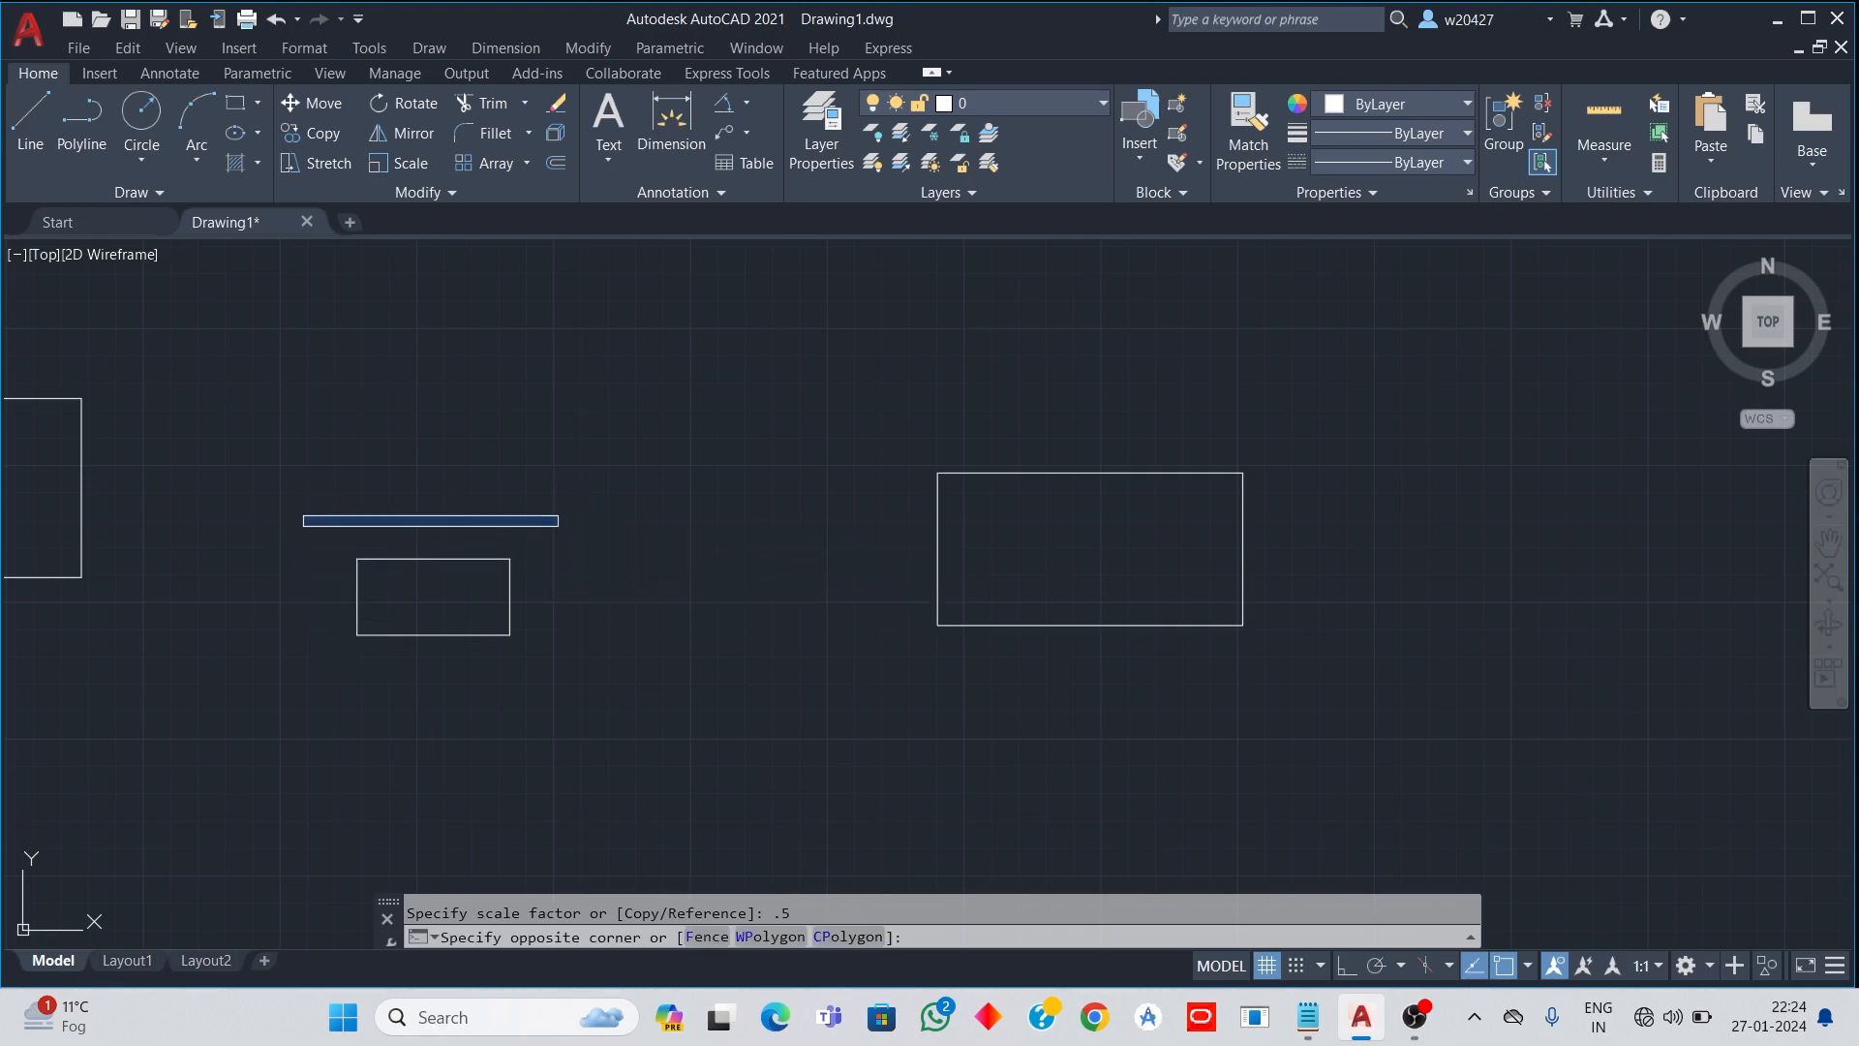
click(565, 520)
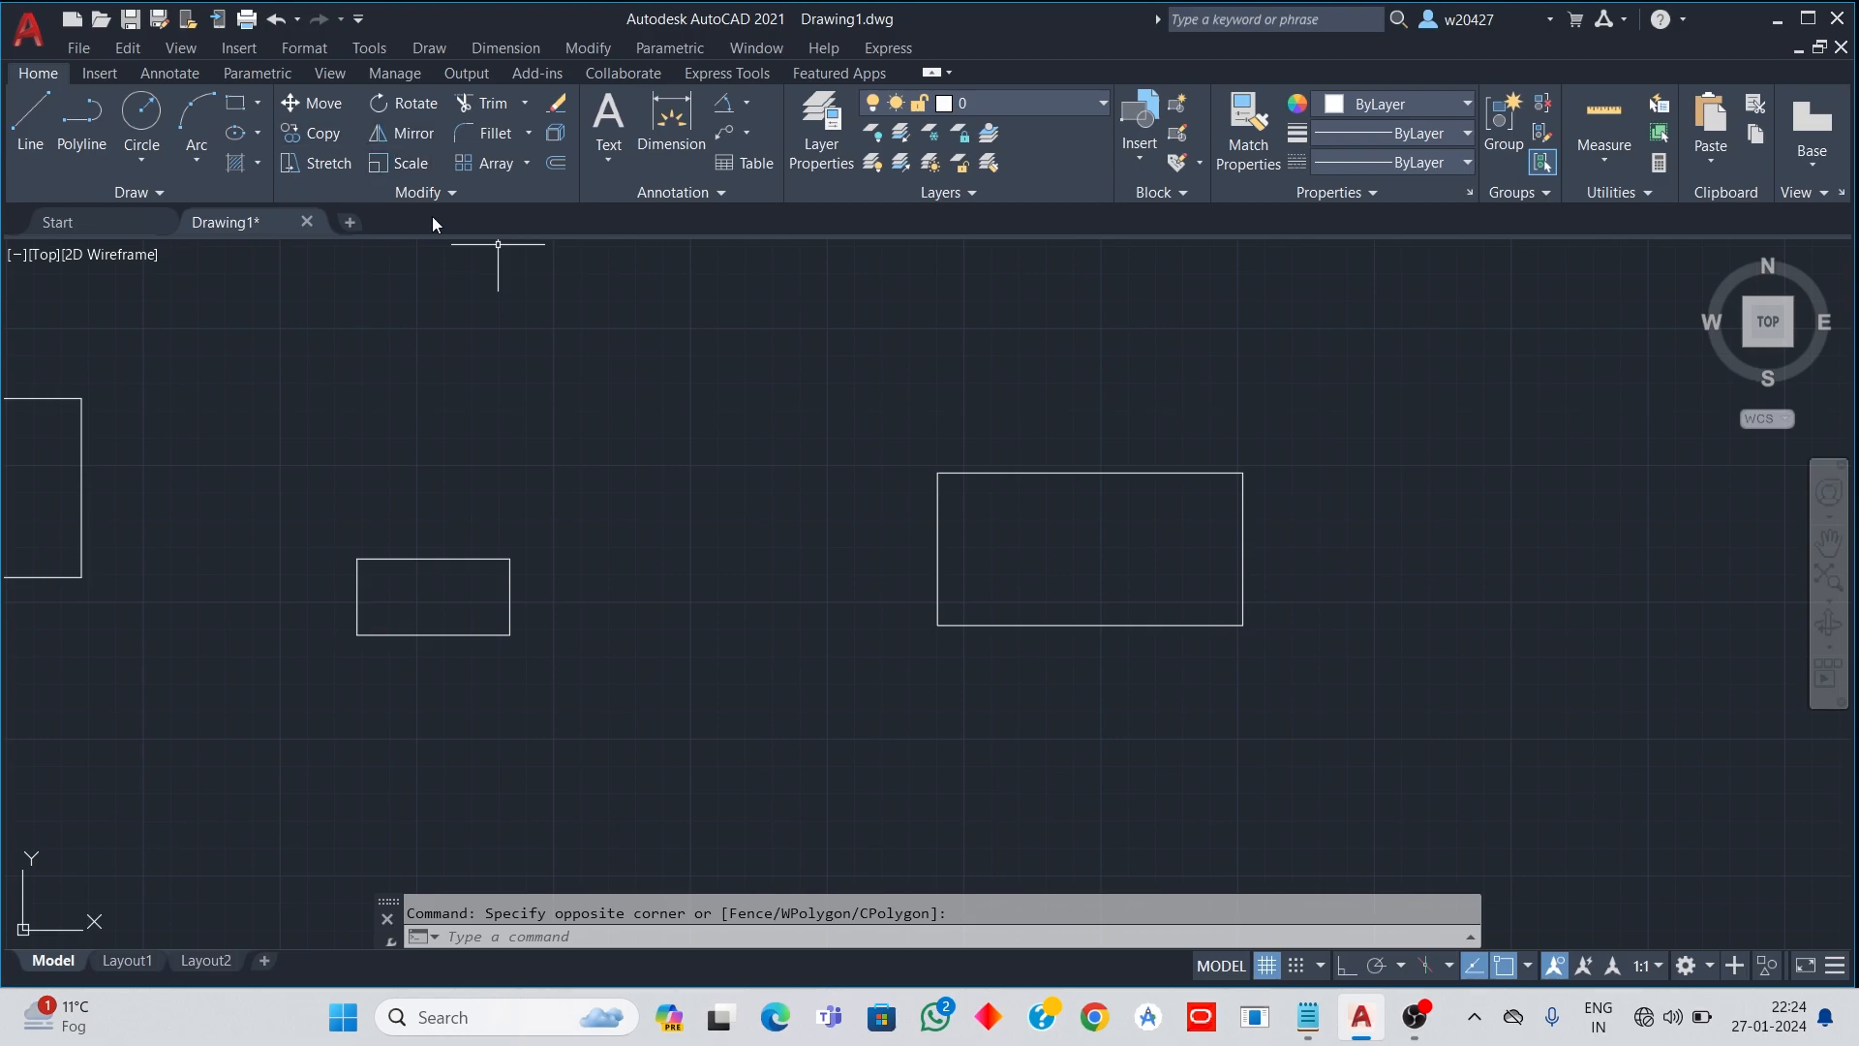
Step: Scale the small horizontal rectangle by a factor of 2 about its lower-left corner
text(S)
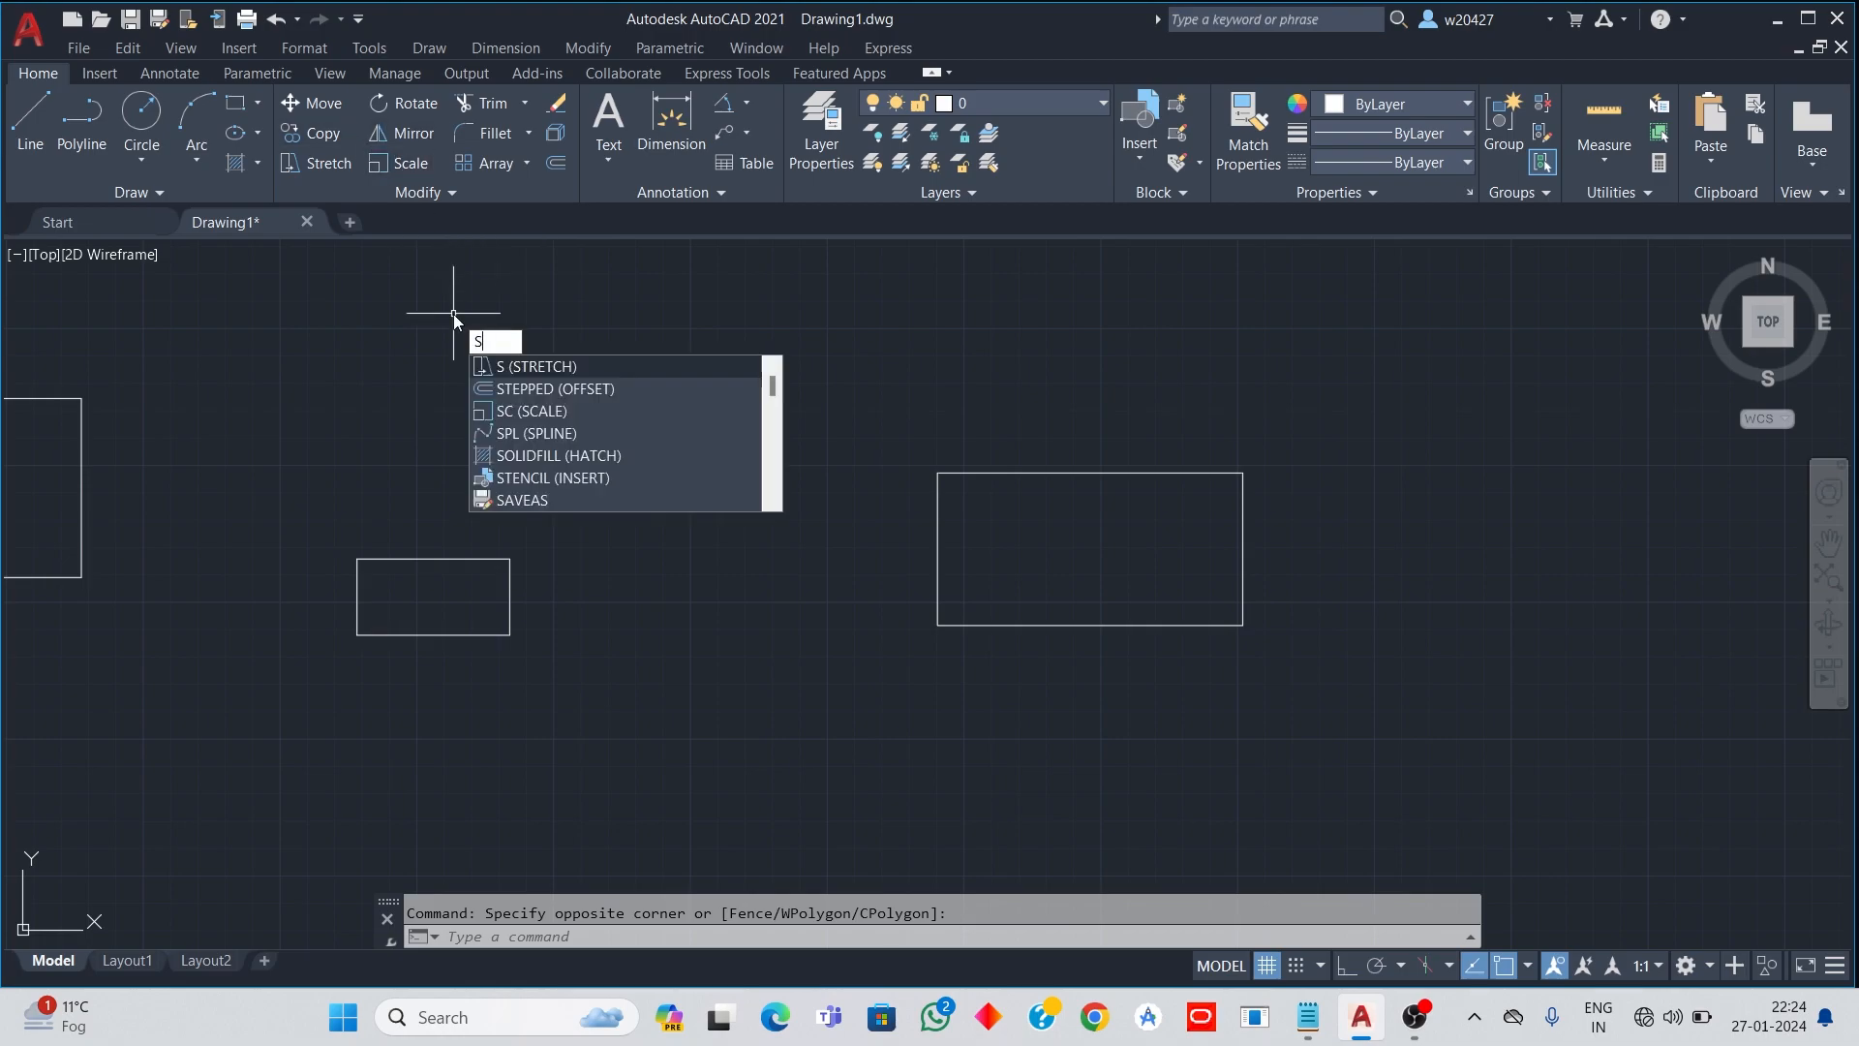
text(C)
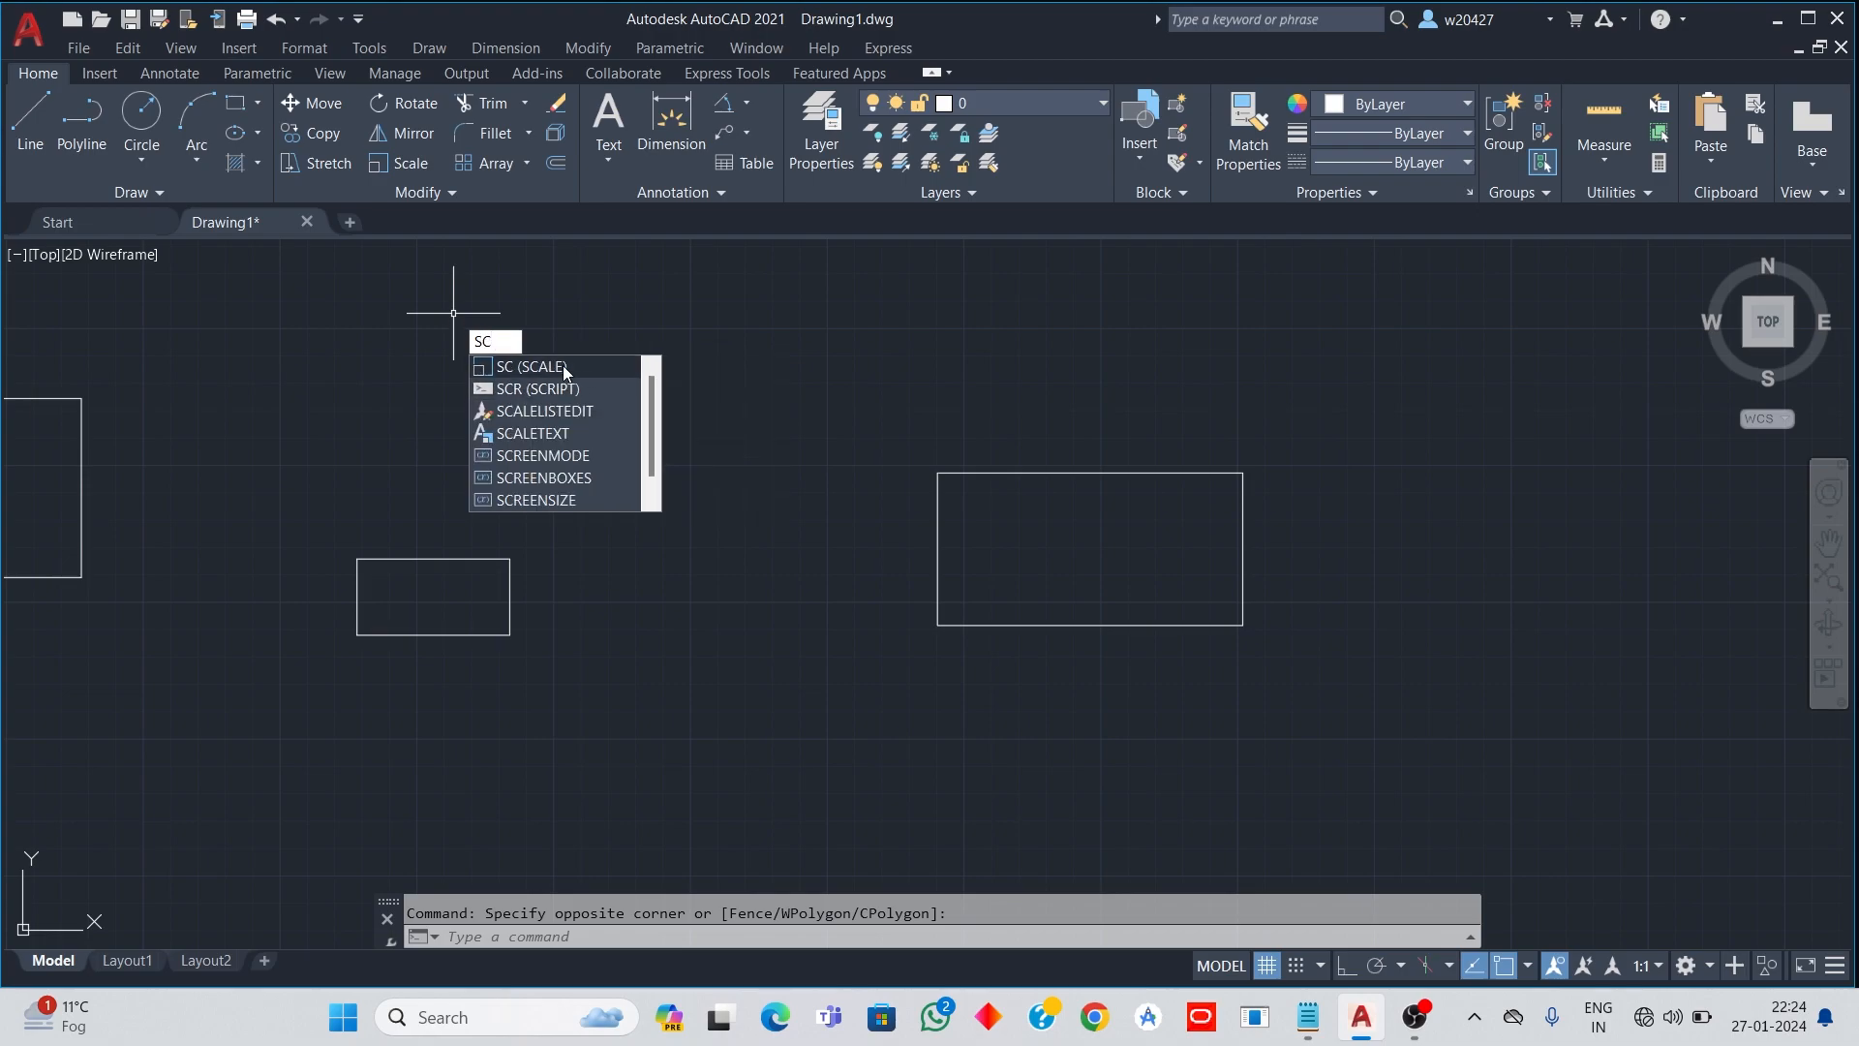
click(563, 369)
click(297, 518)
click(650, 692)
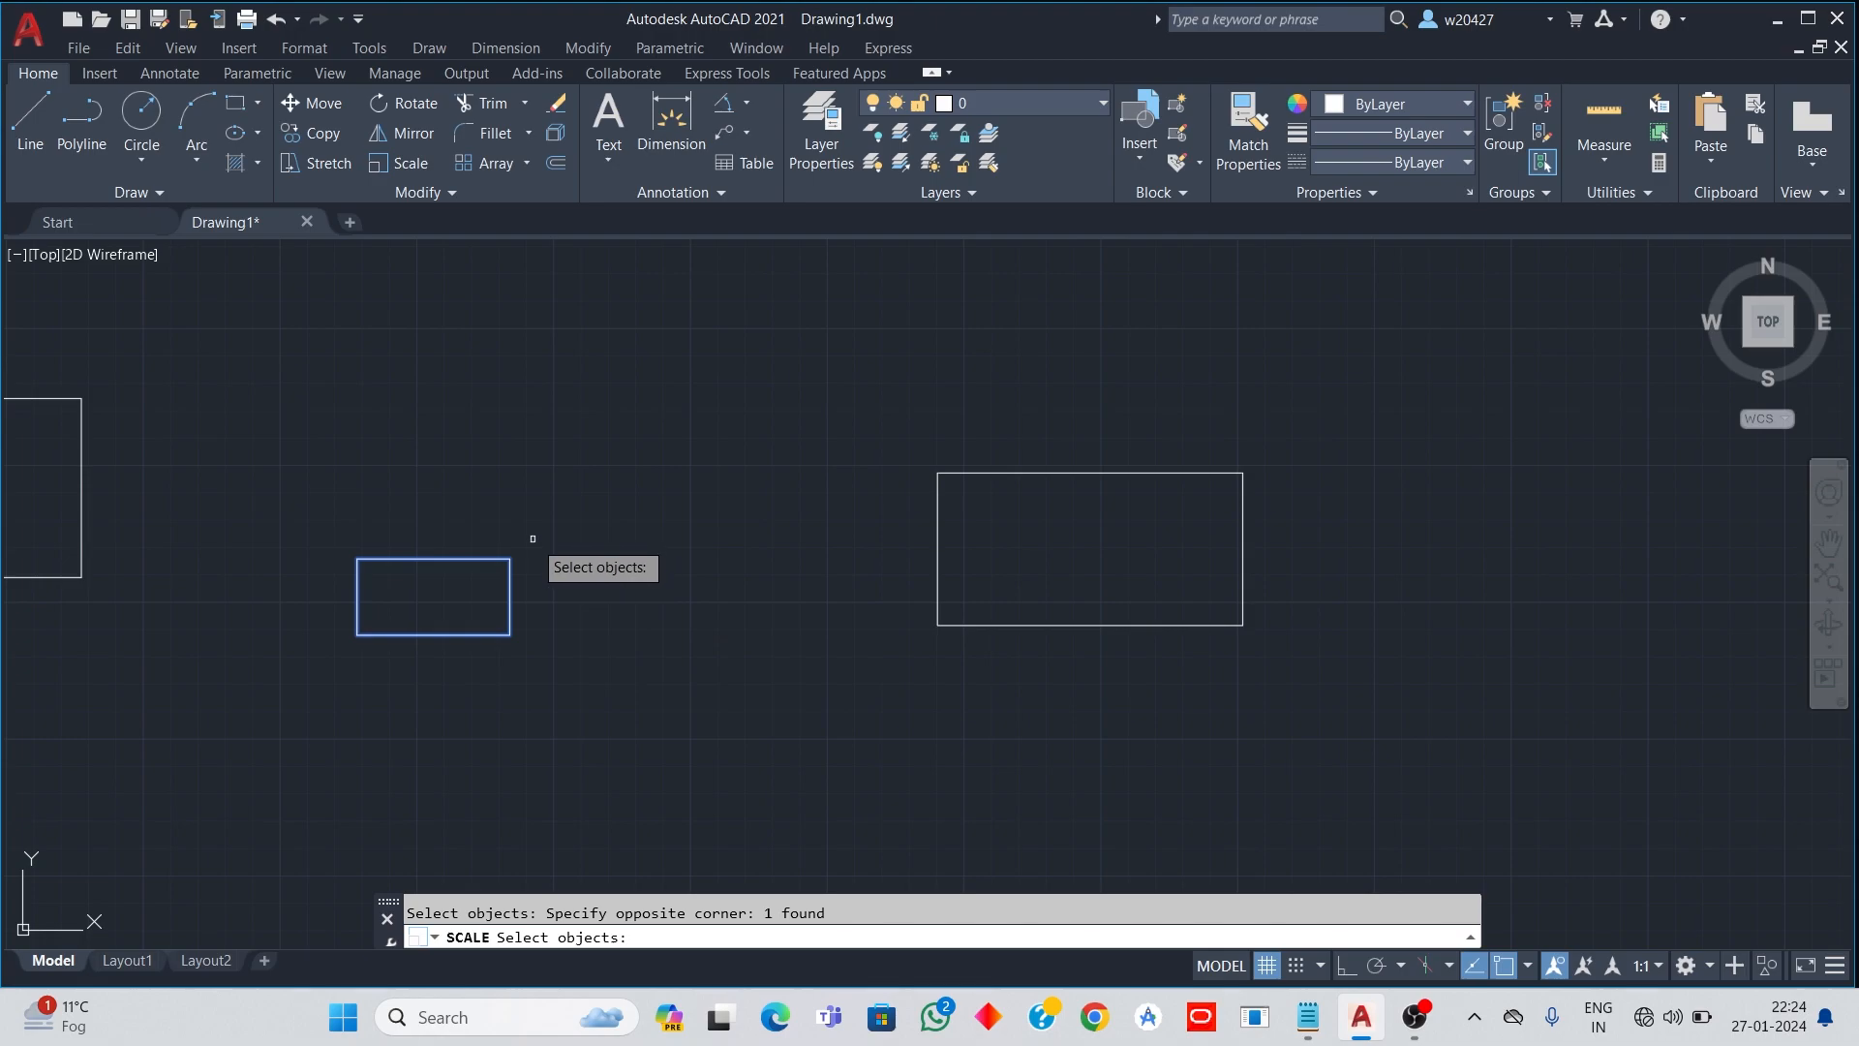
key(Return)
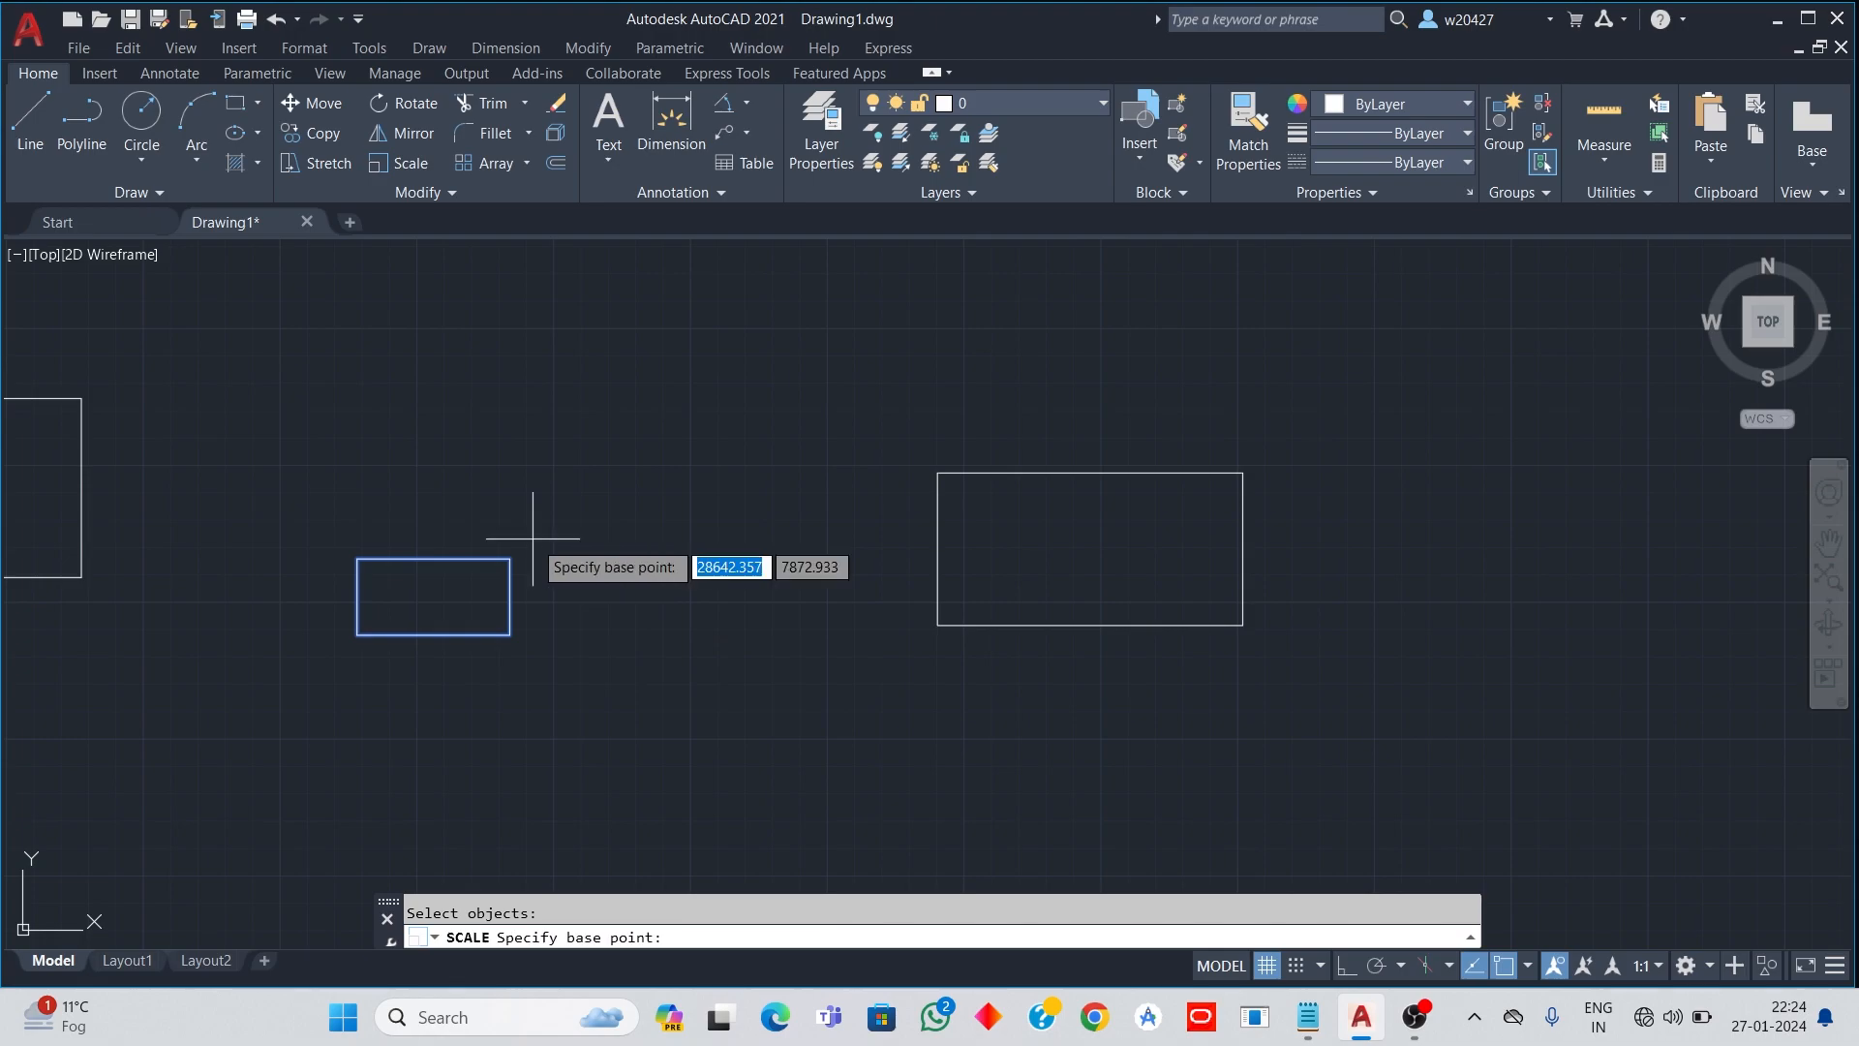
click(357, 634)
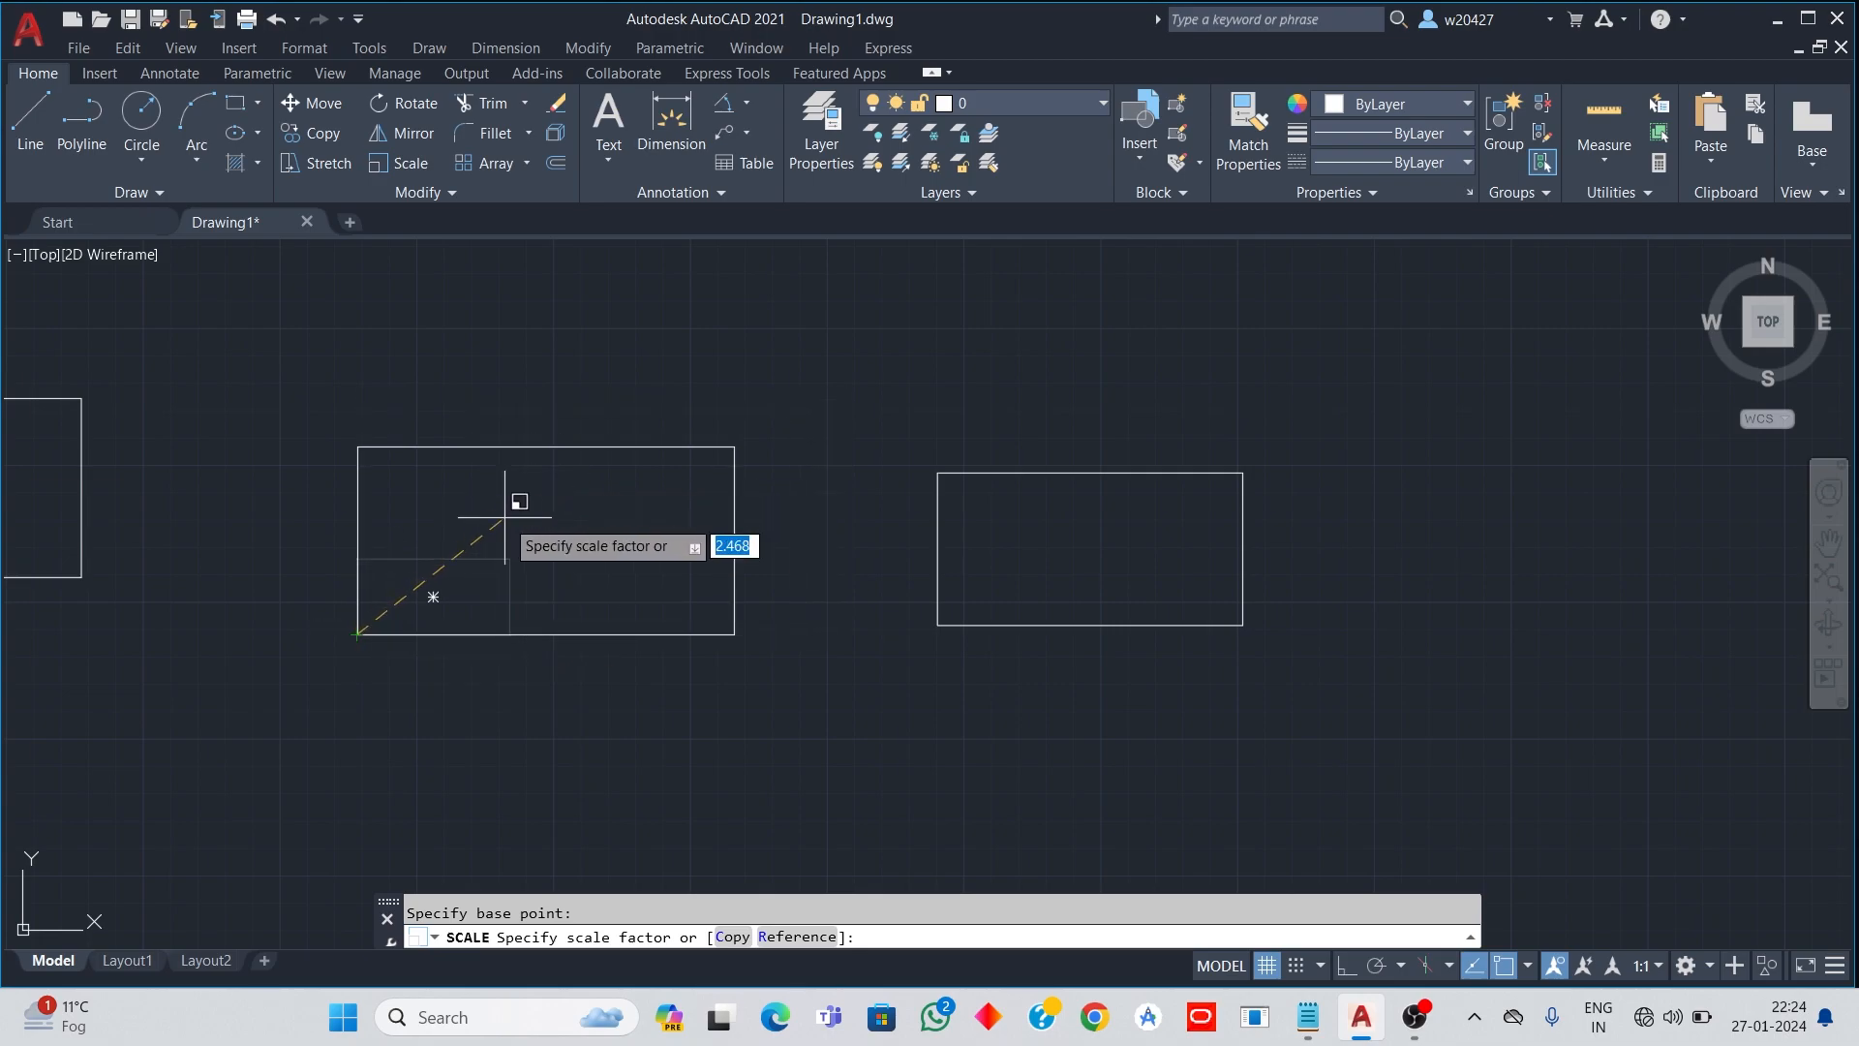
text(2)
key(Return)
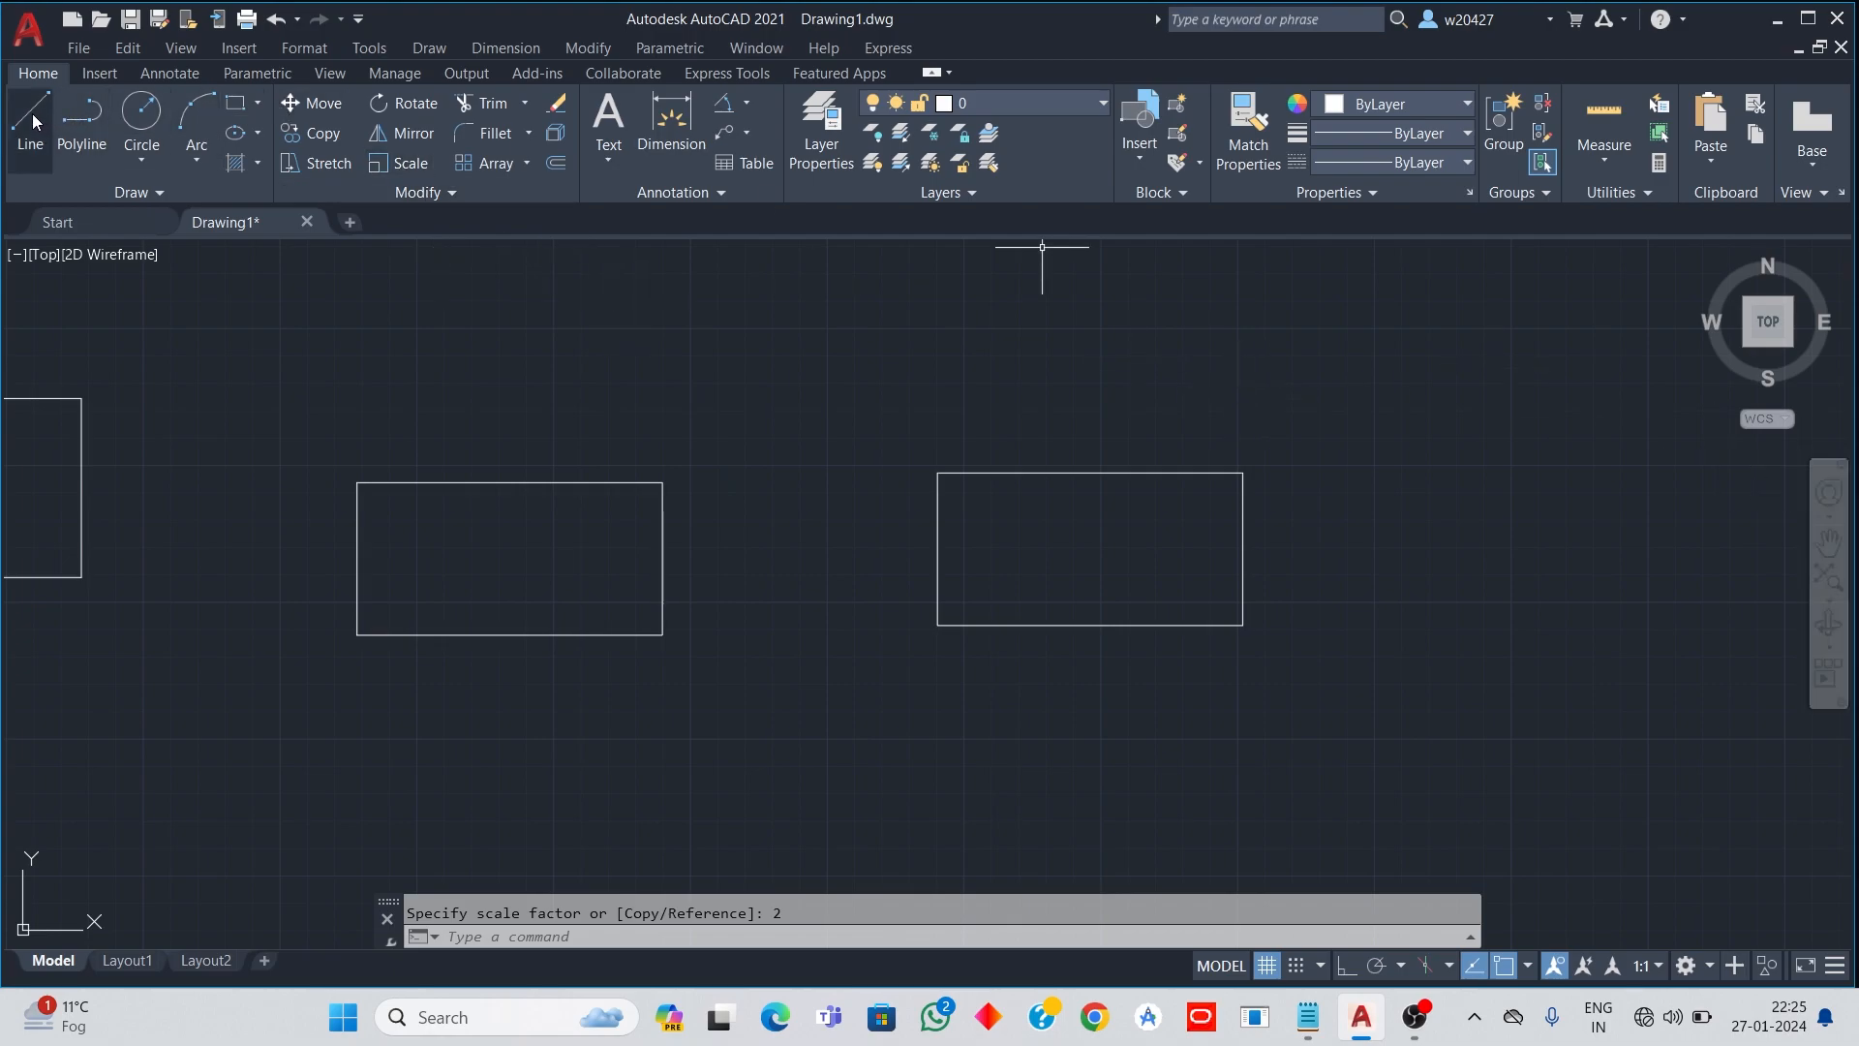
Step: Draw a single horizontal line in the empty area to the right of the rectangles, with Ortho mode switched on
click(1829, 542)
drag(1614, 581, 530, 640)
scroll(530, 639, up, 2)
scroll(893, 622, down, 1)
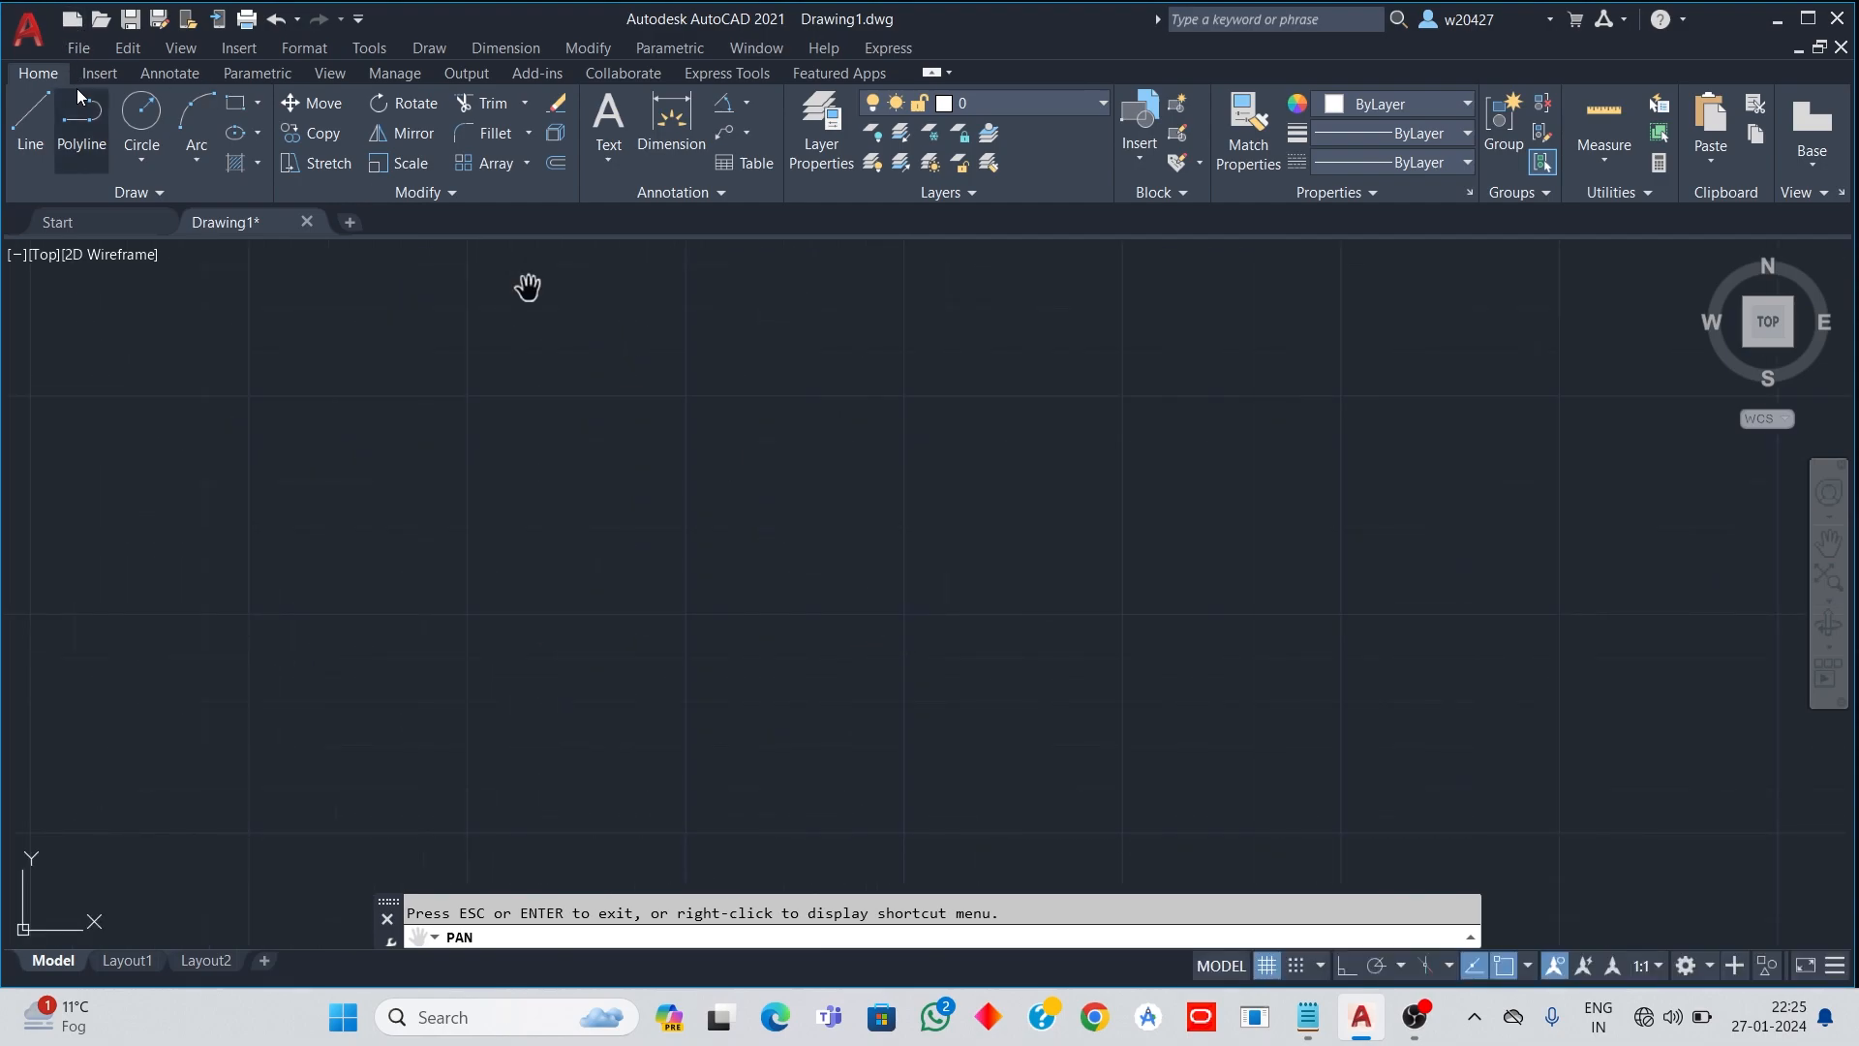
key(Escape)
click(30, 118)
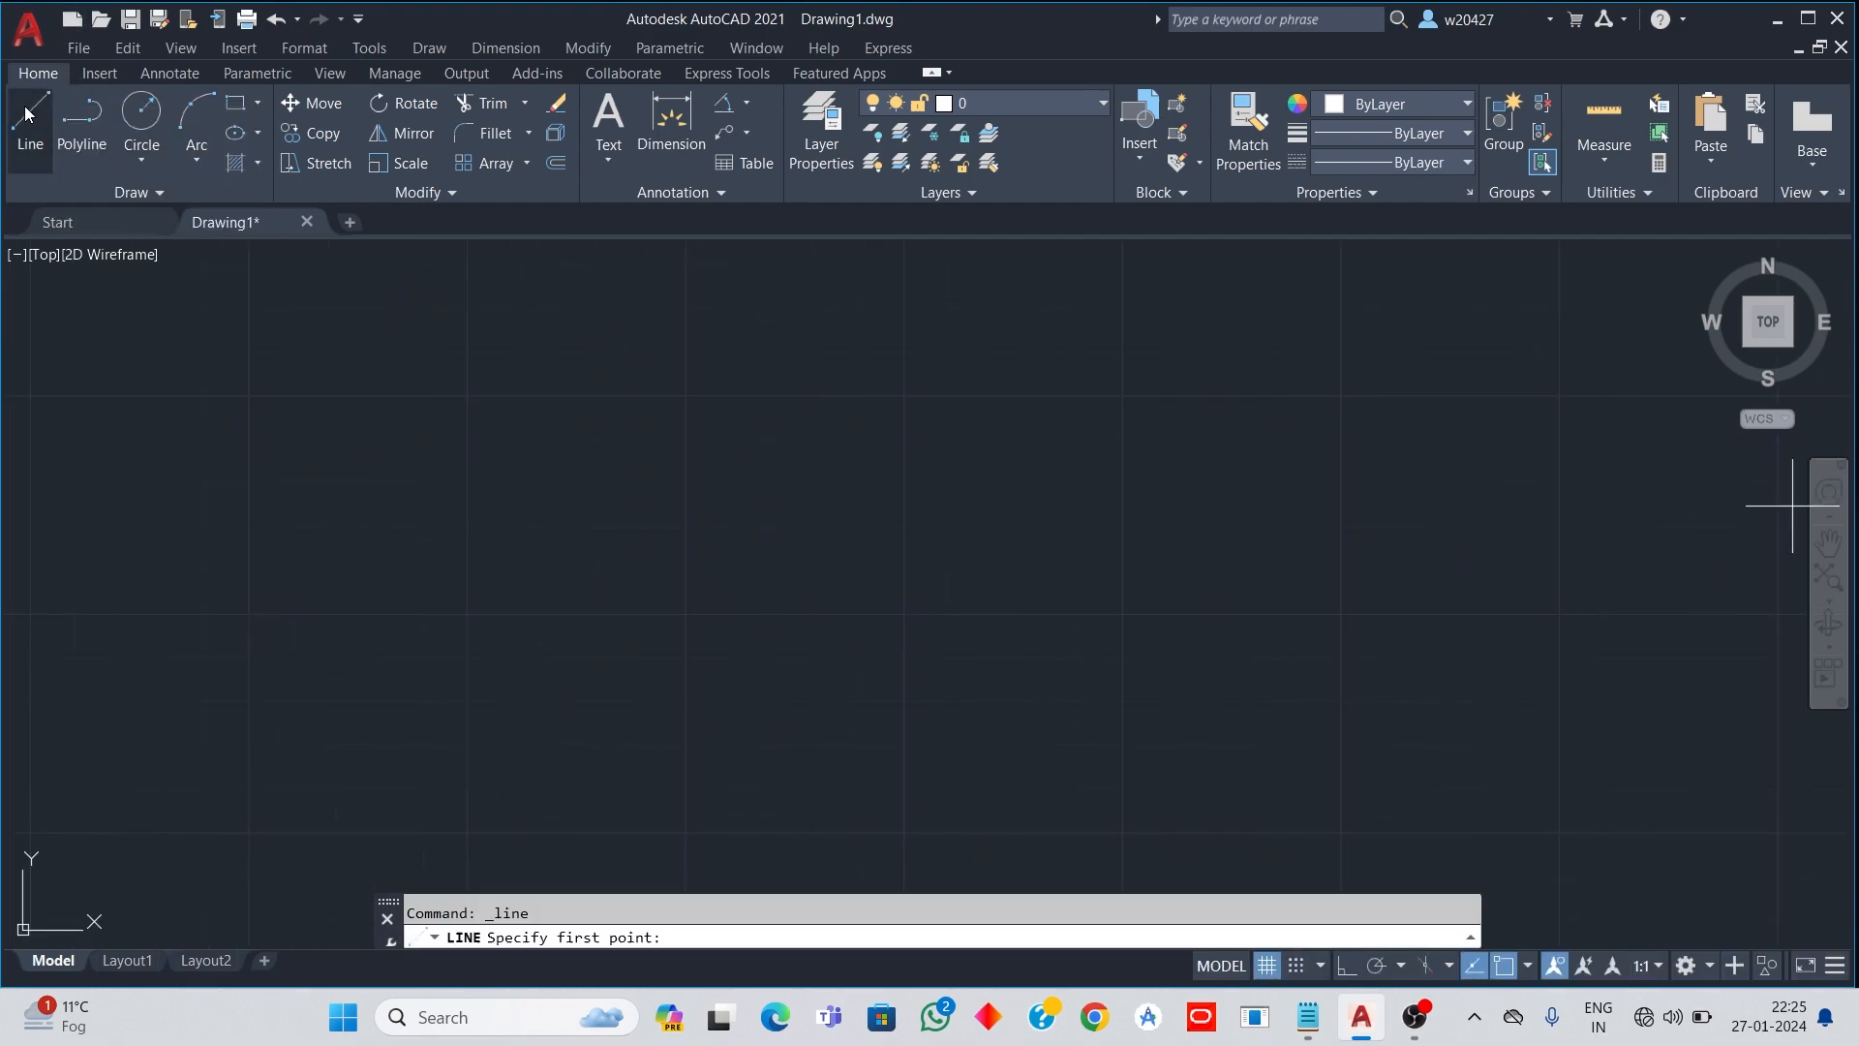
click(502, 644)
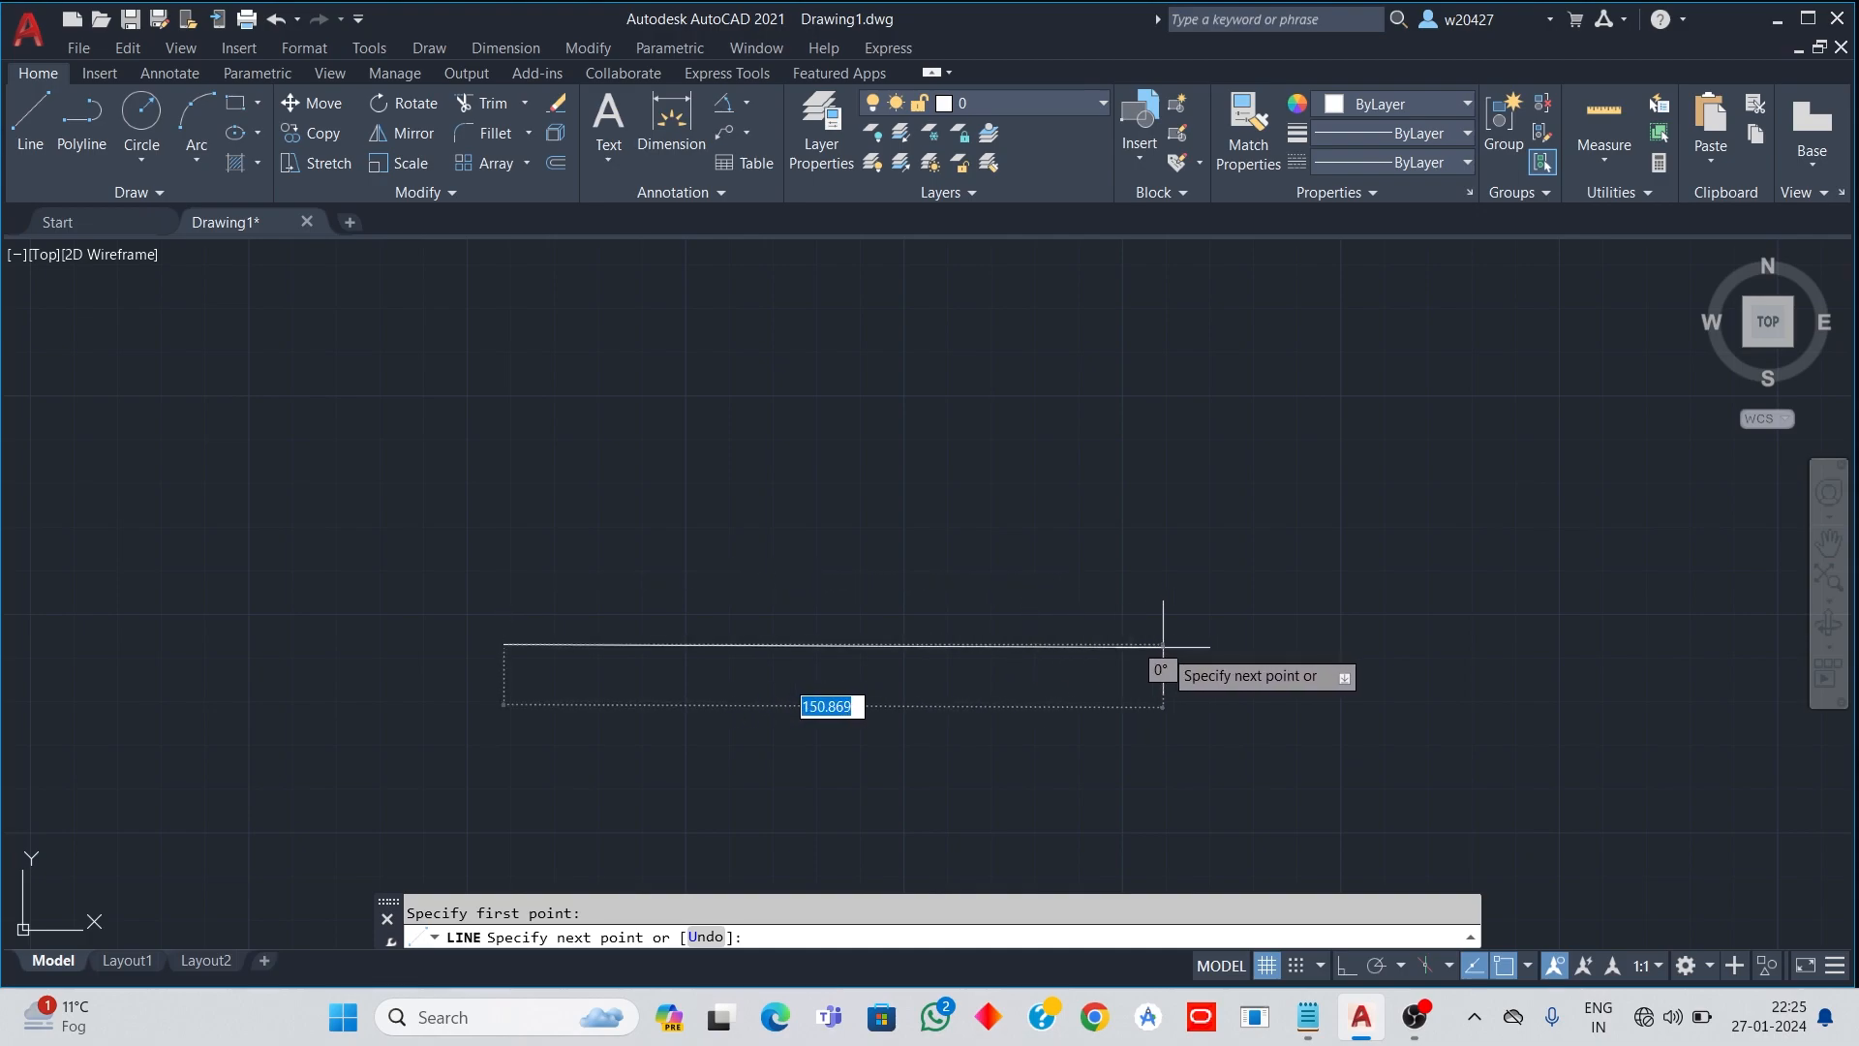
click(1345, 966)
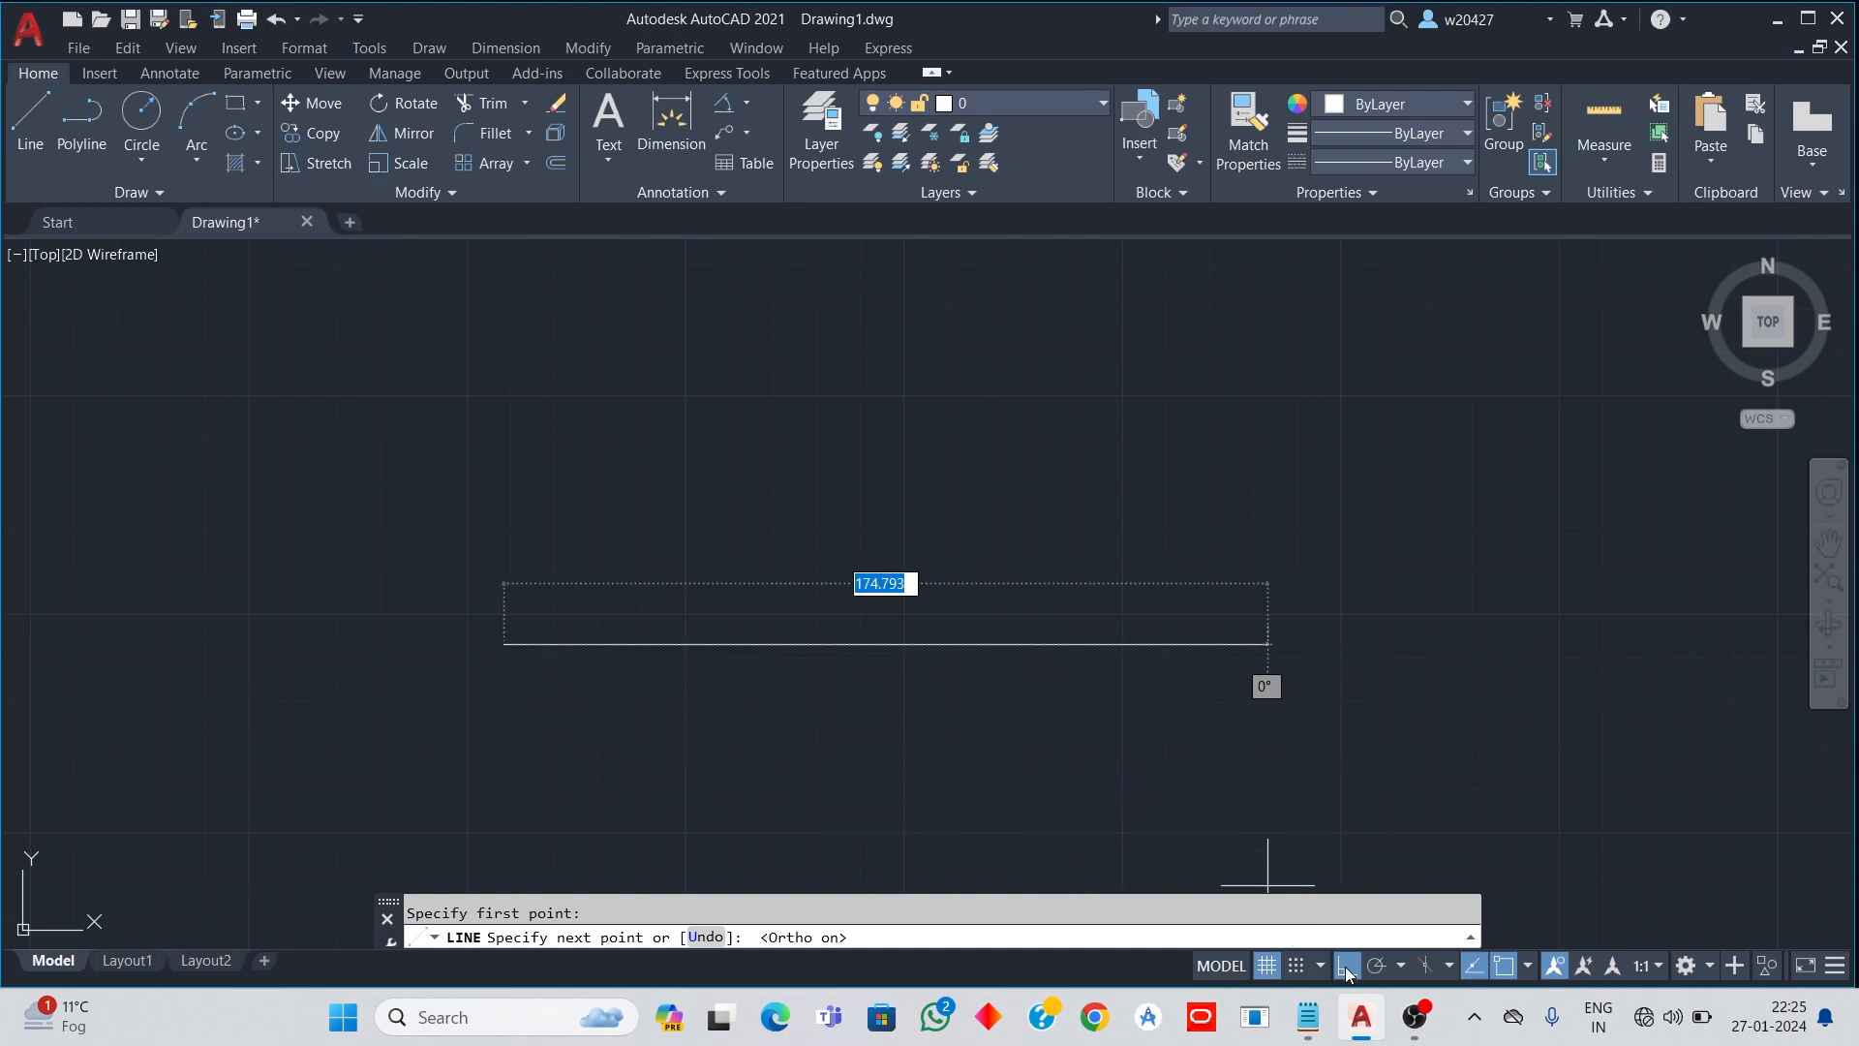
click(1222, 670)
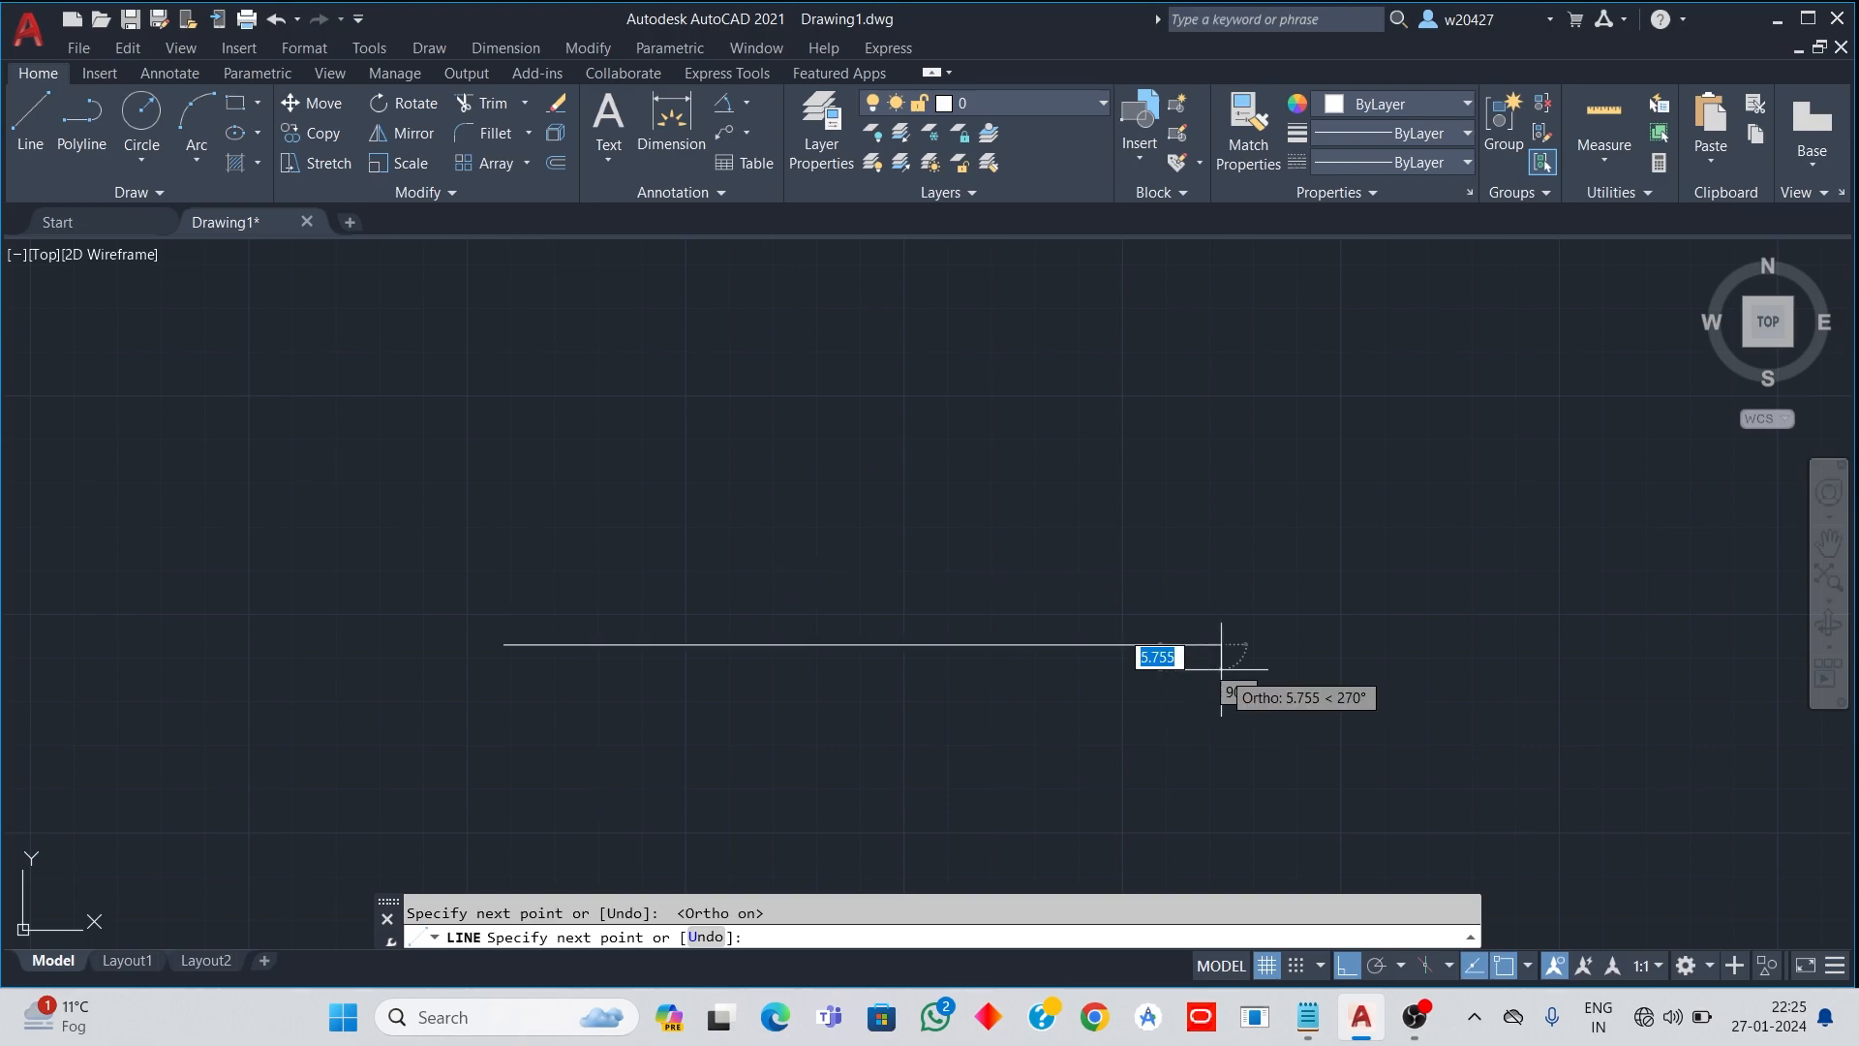
key(Return)
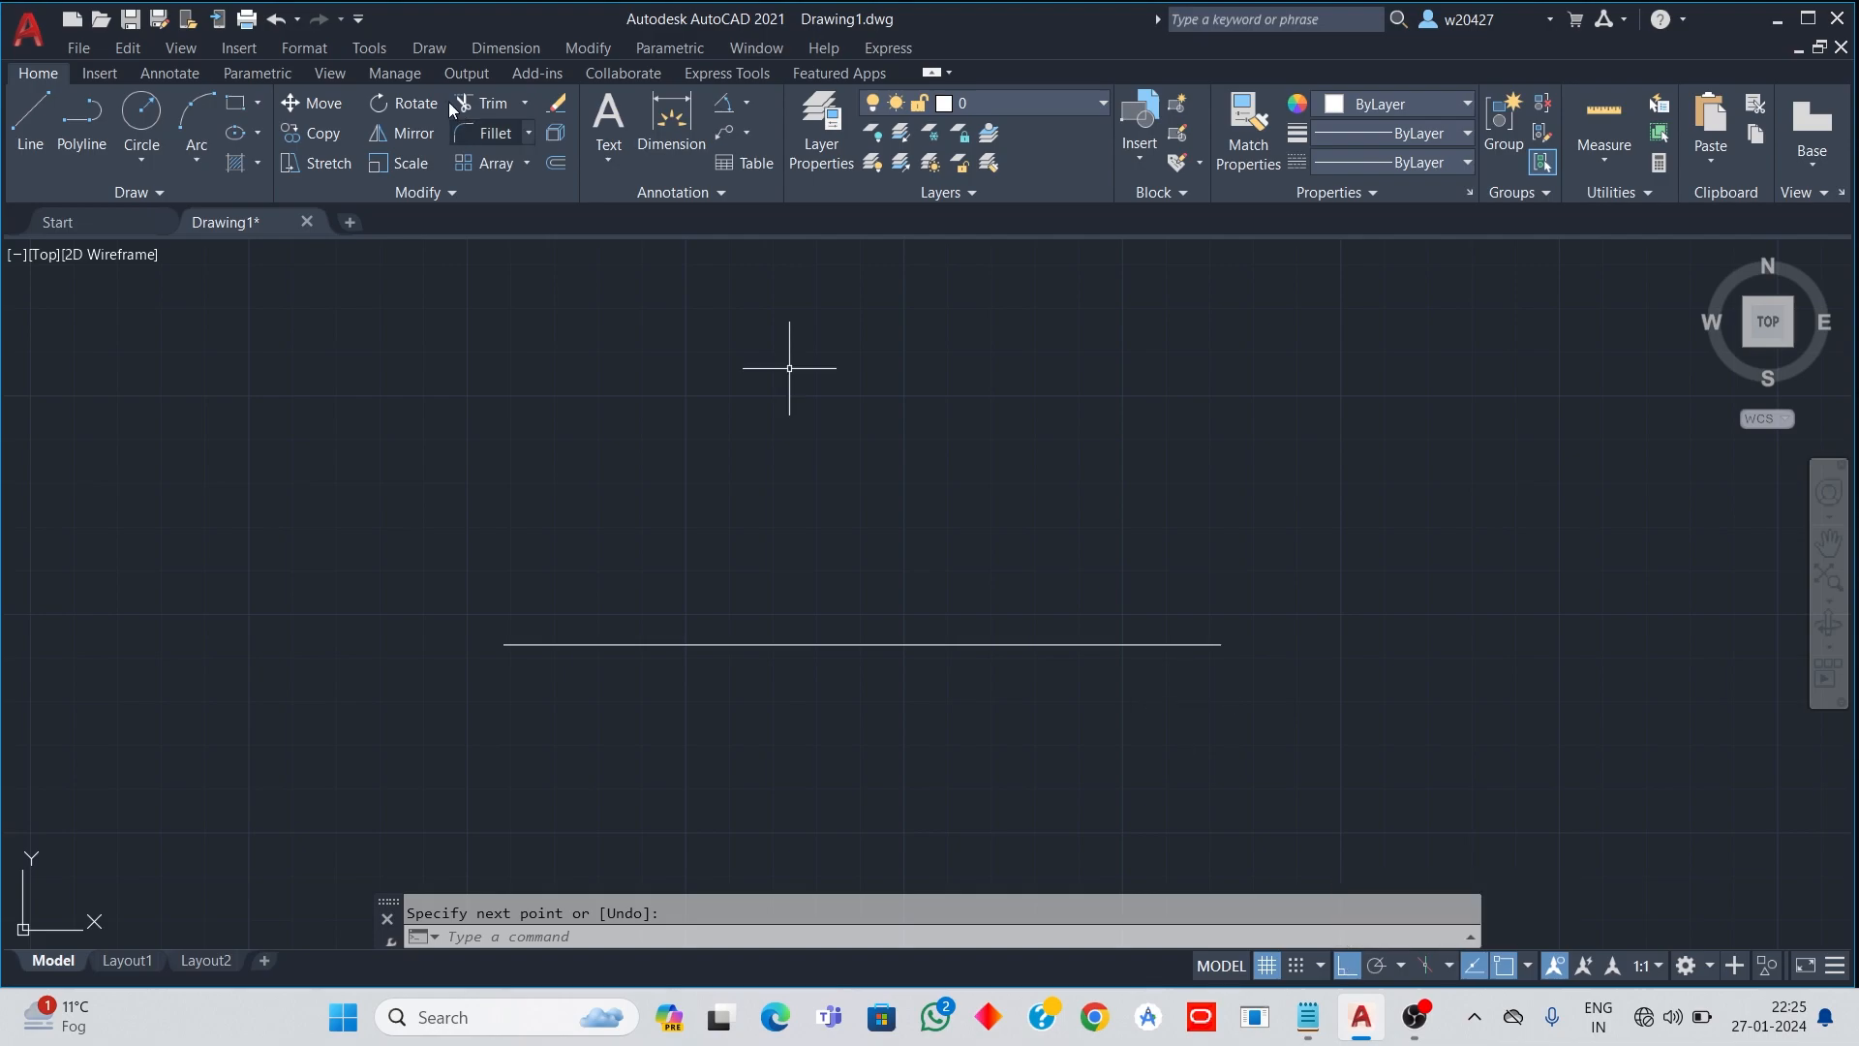
Step: Switch Ortho mode off and rotate a copy of the horizontal line by 90 degrees about its midpoint
click(29, 107)
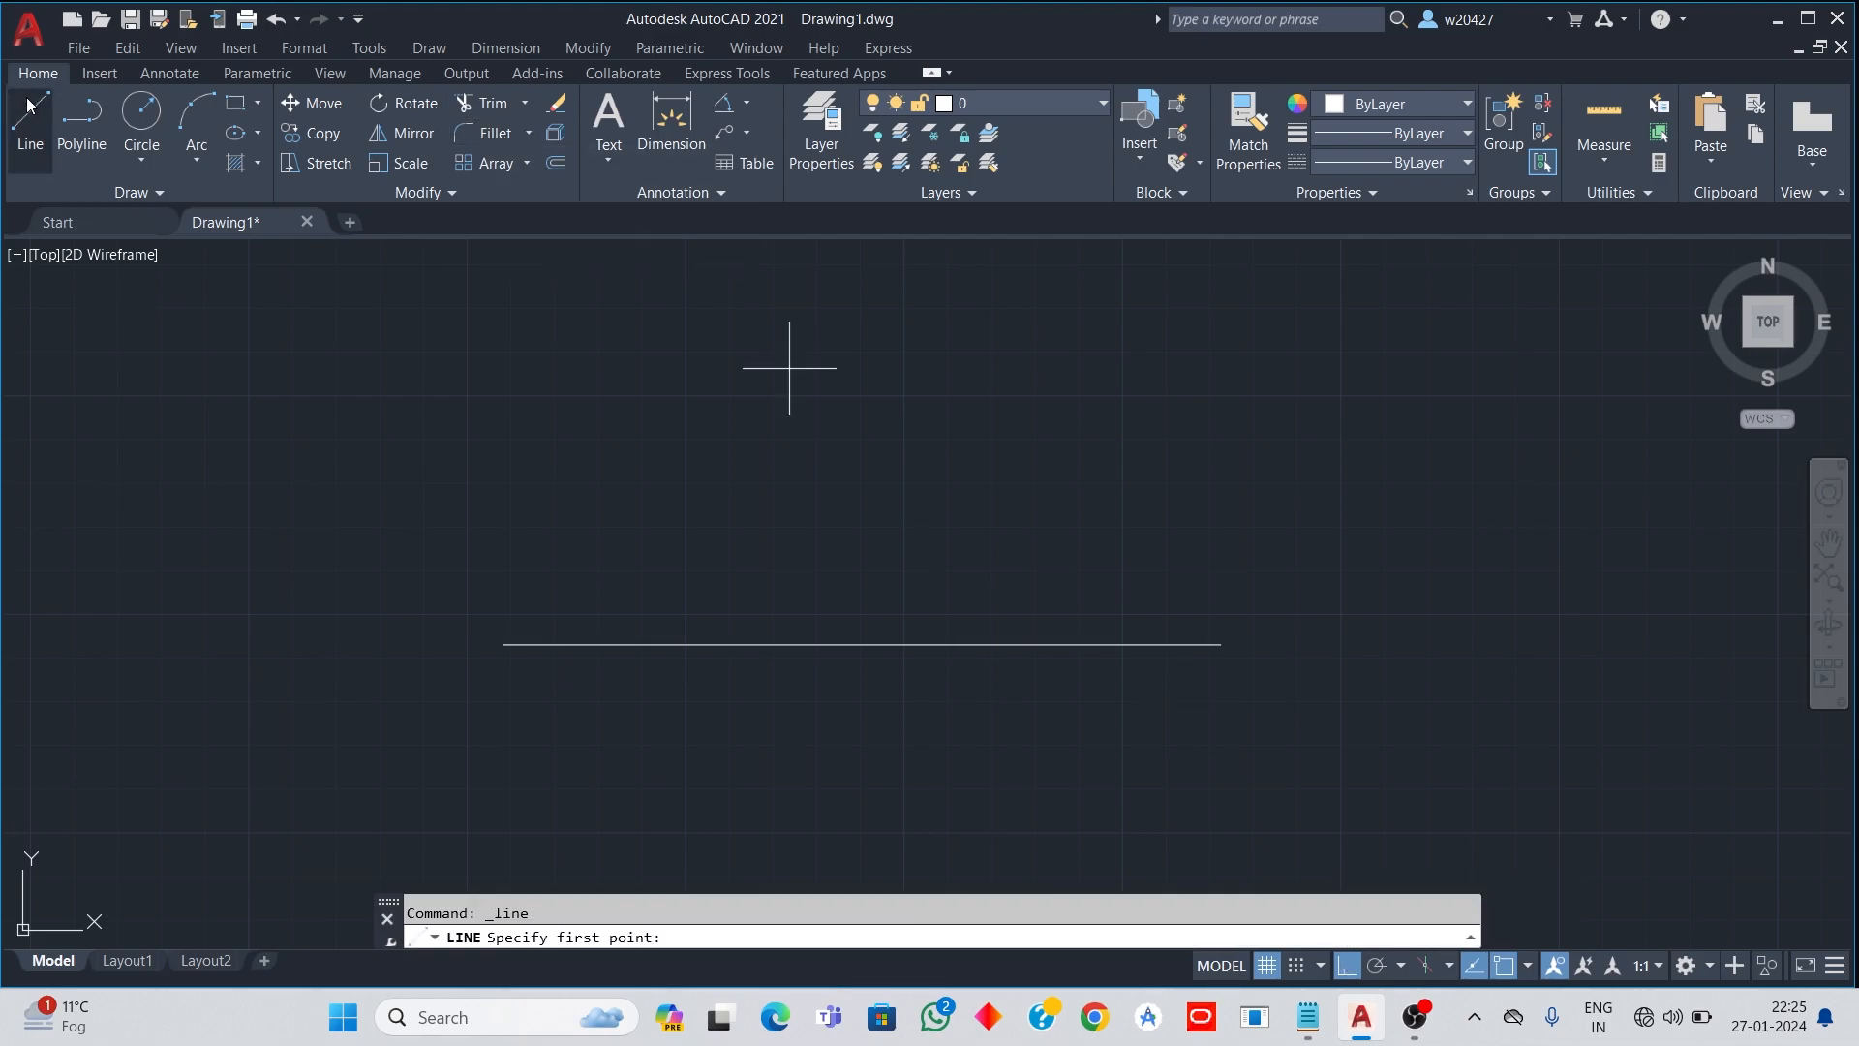
key(Escape)
click(1348, 965)
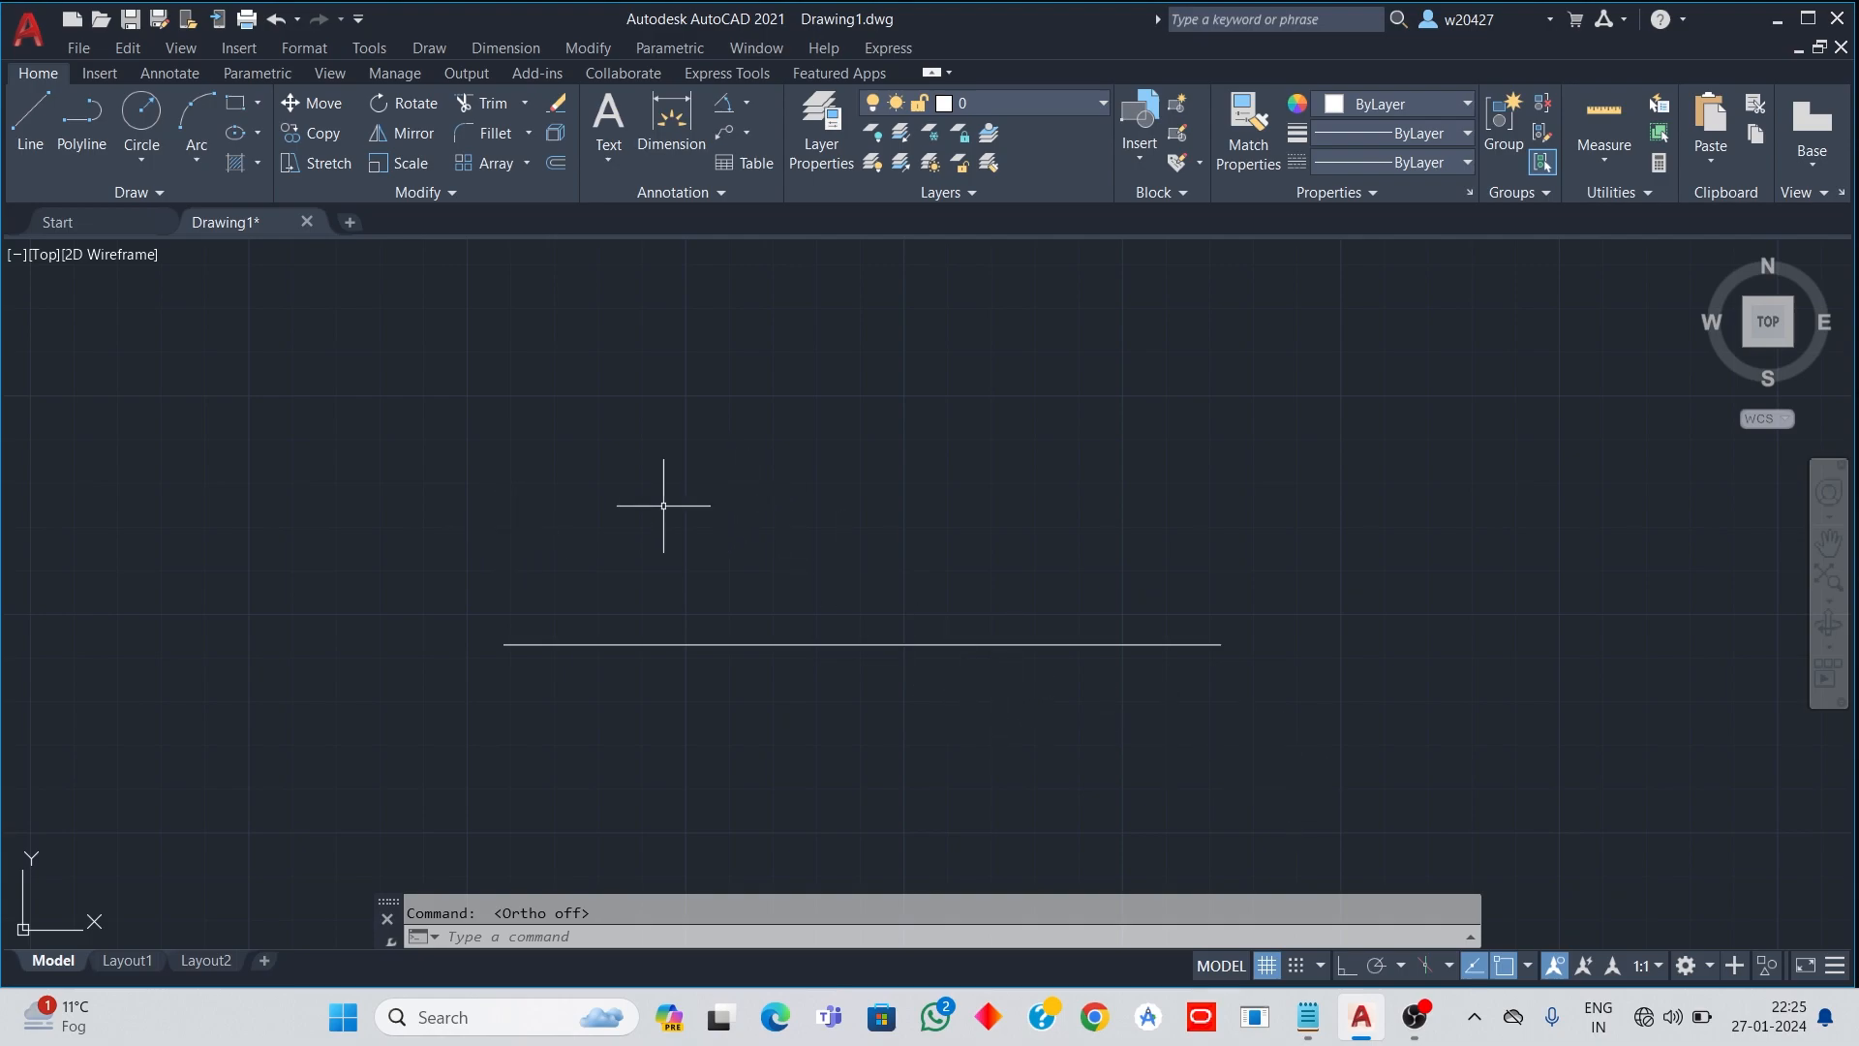
click(404, 101)
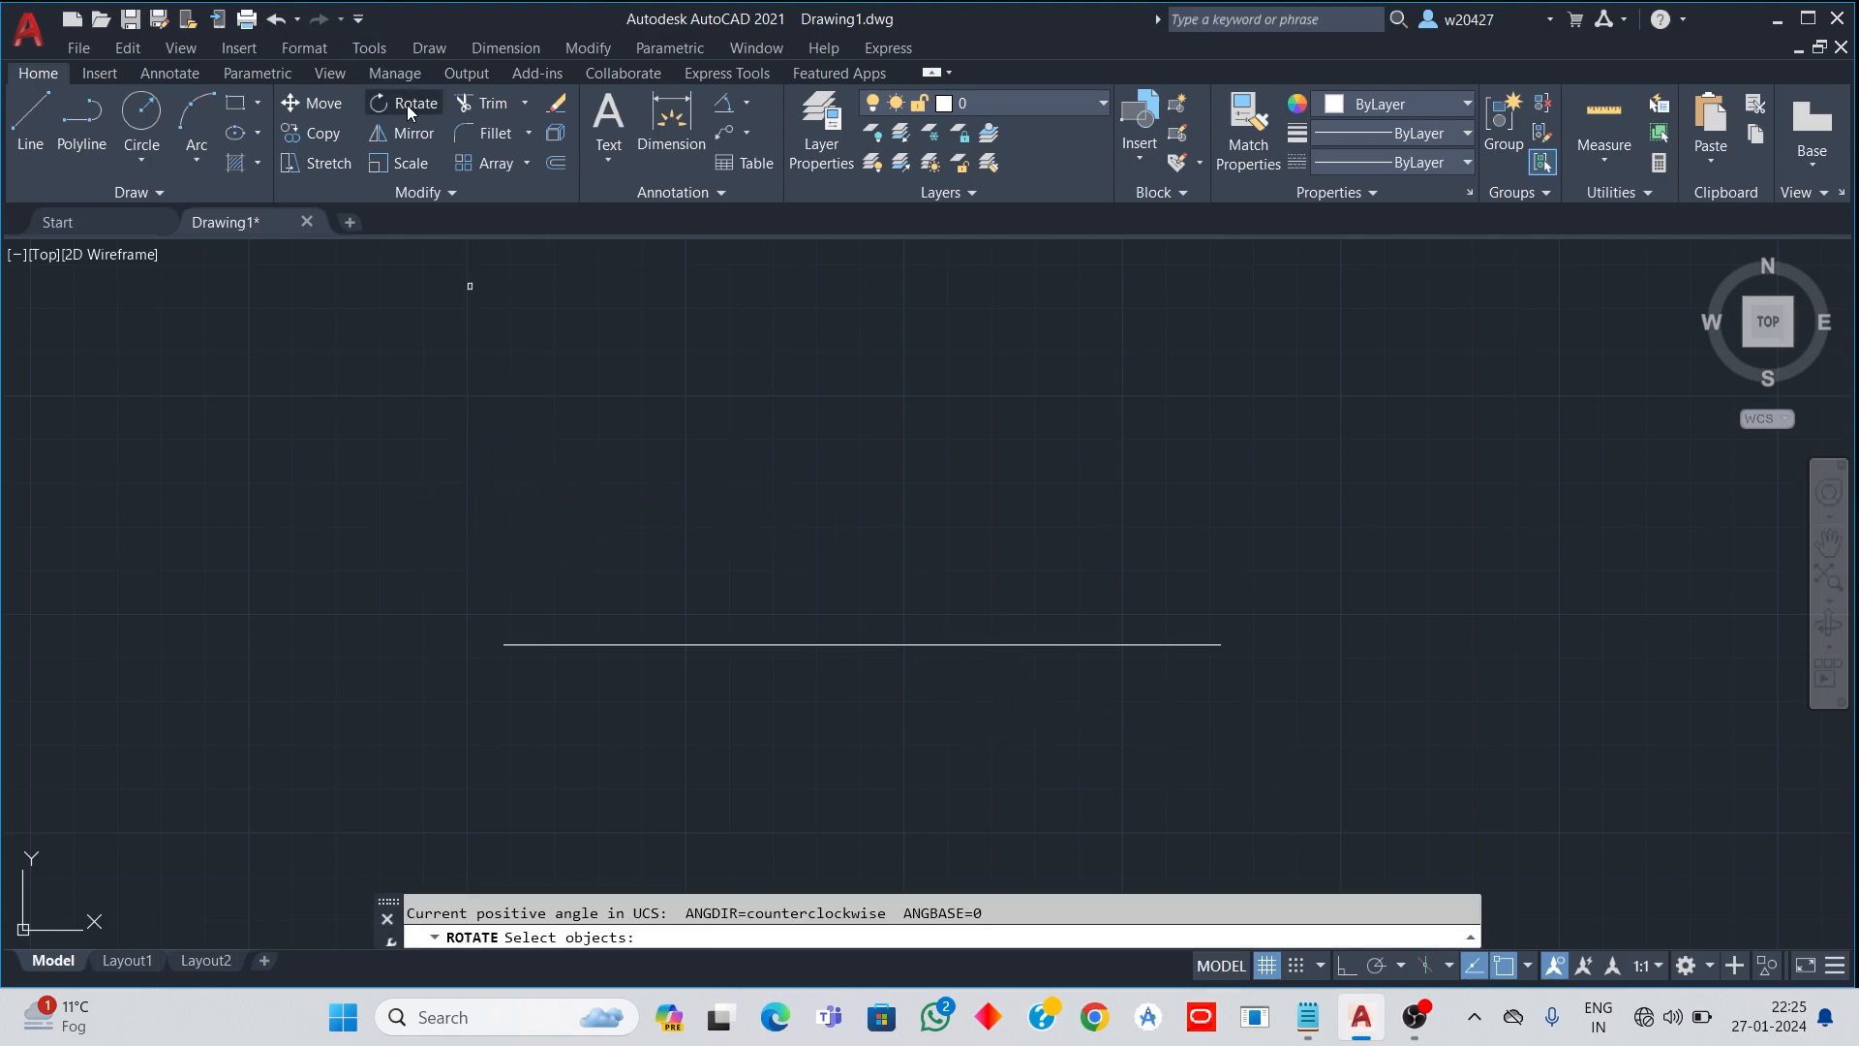
click(871, 644)
key(Return)
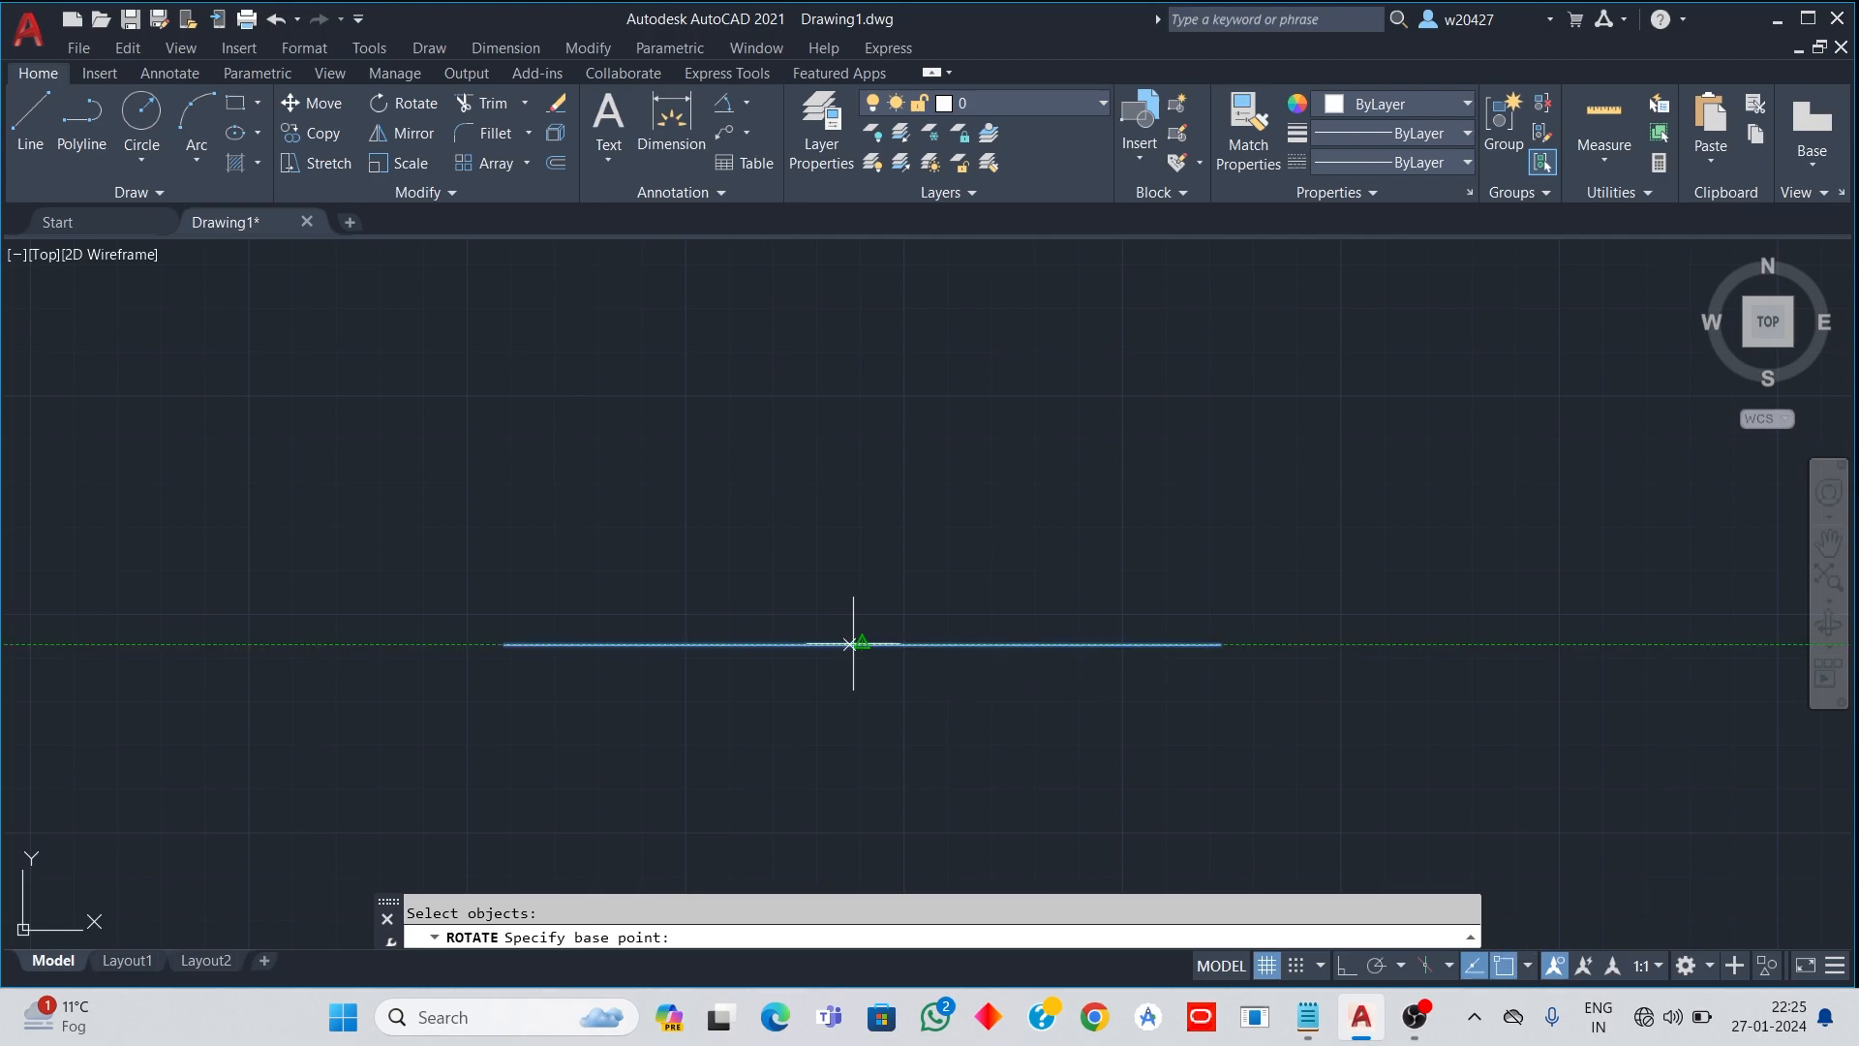
click(862, 644)
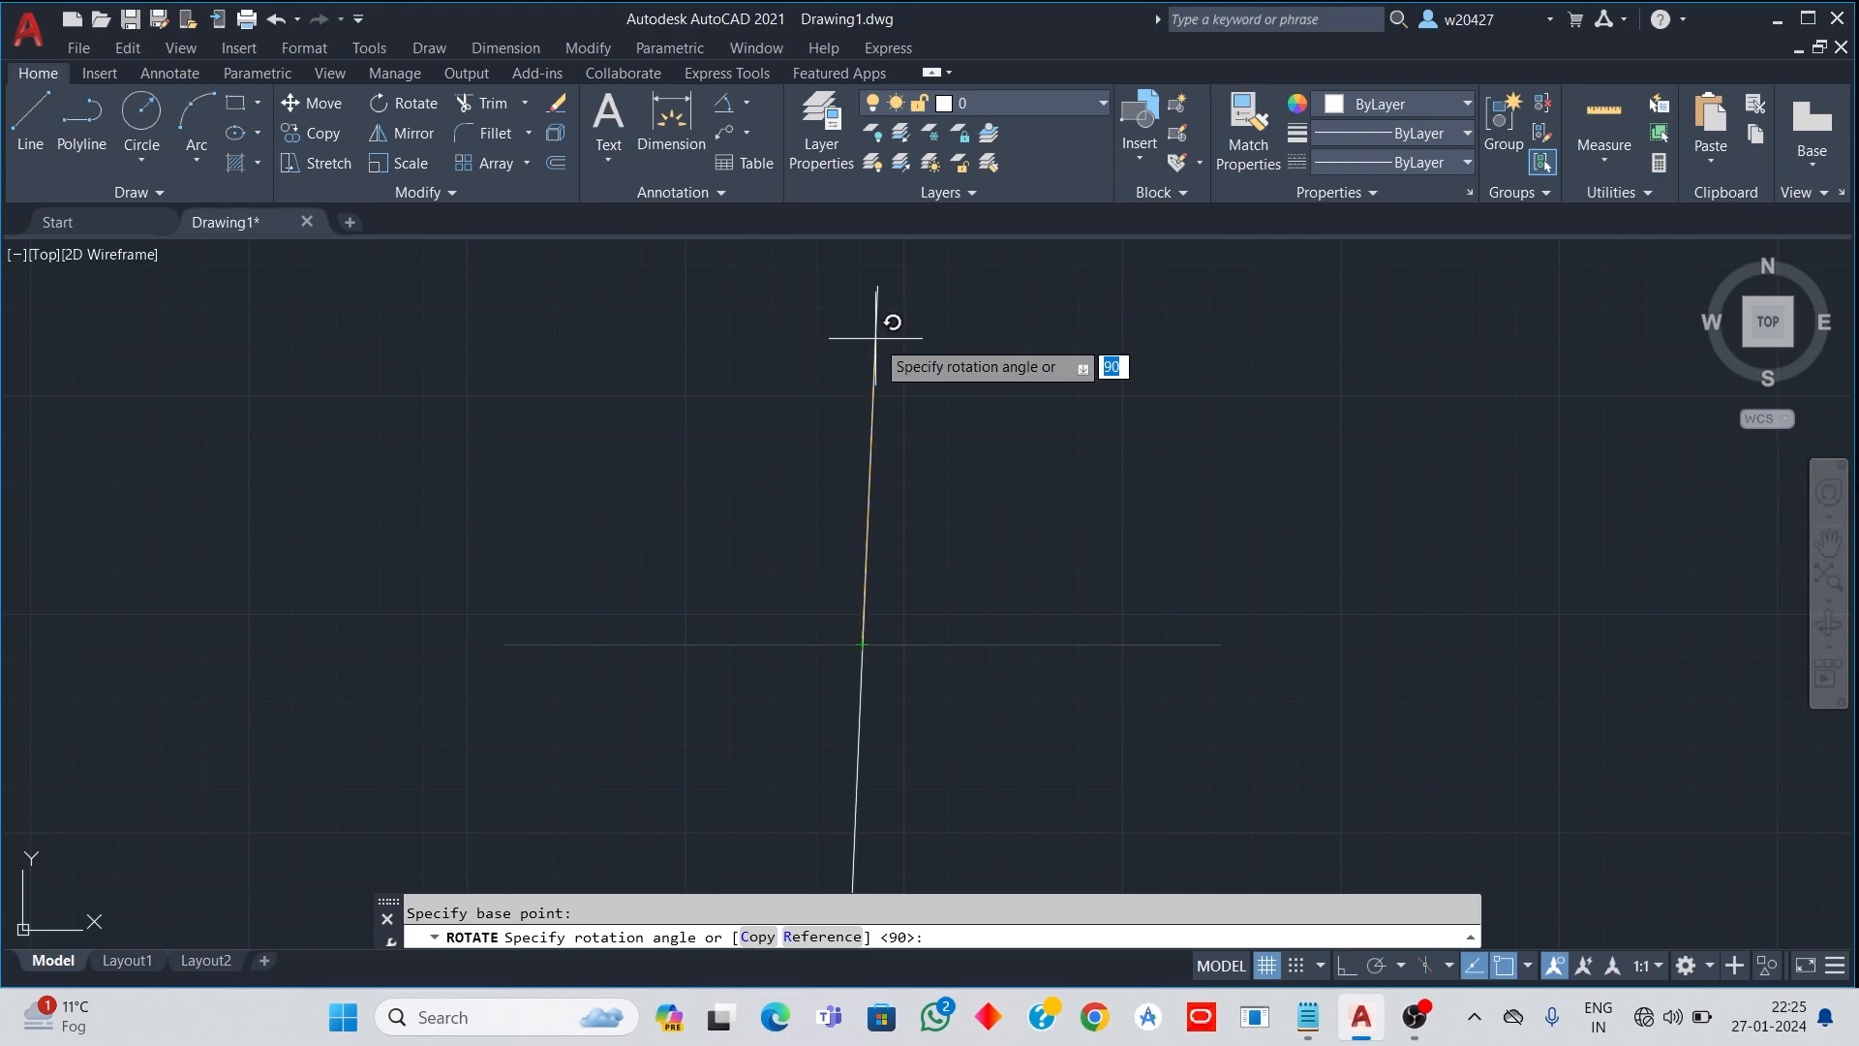
text(C)
key(Return)
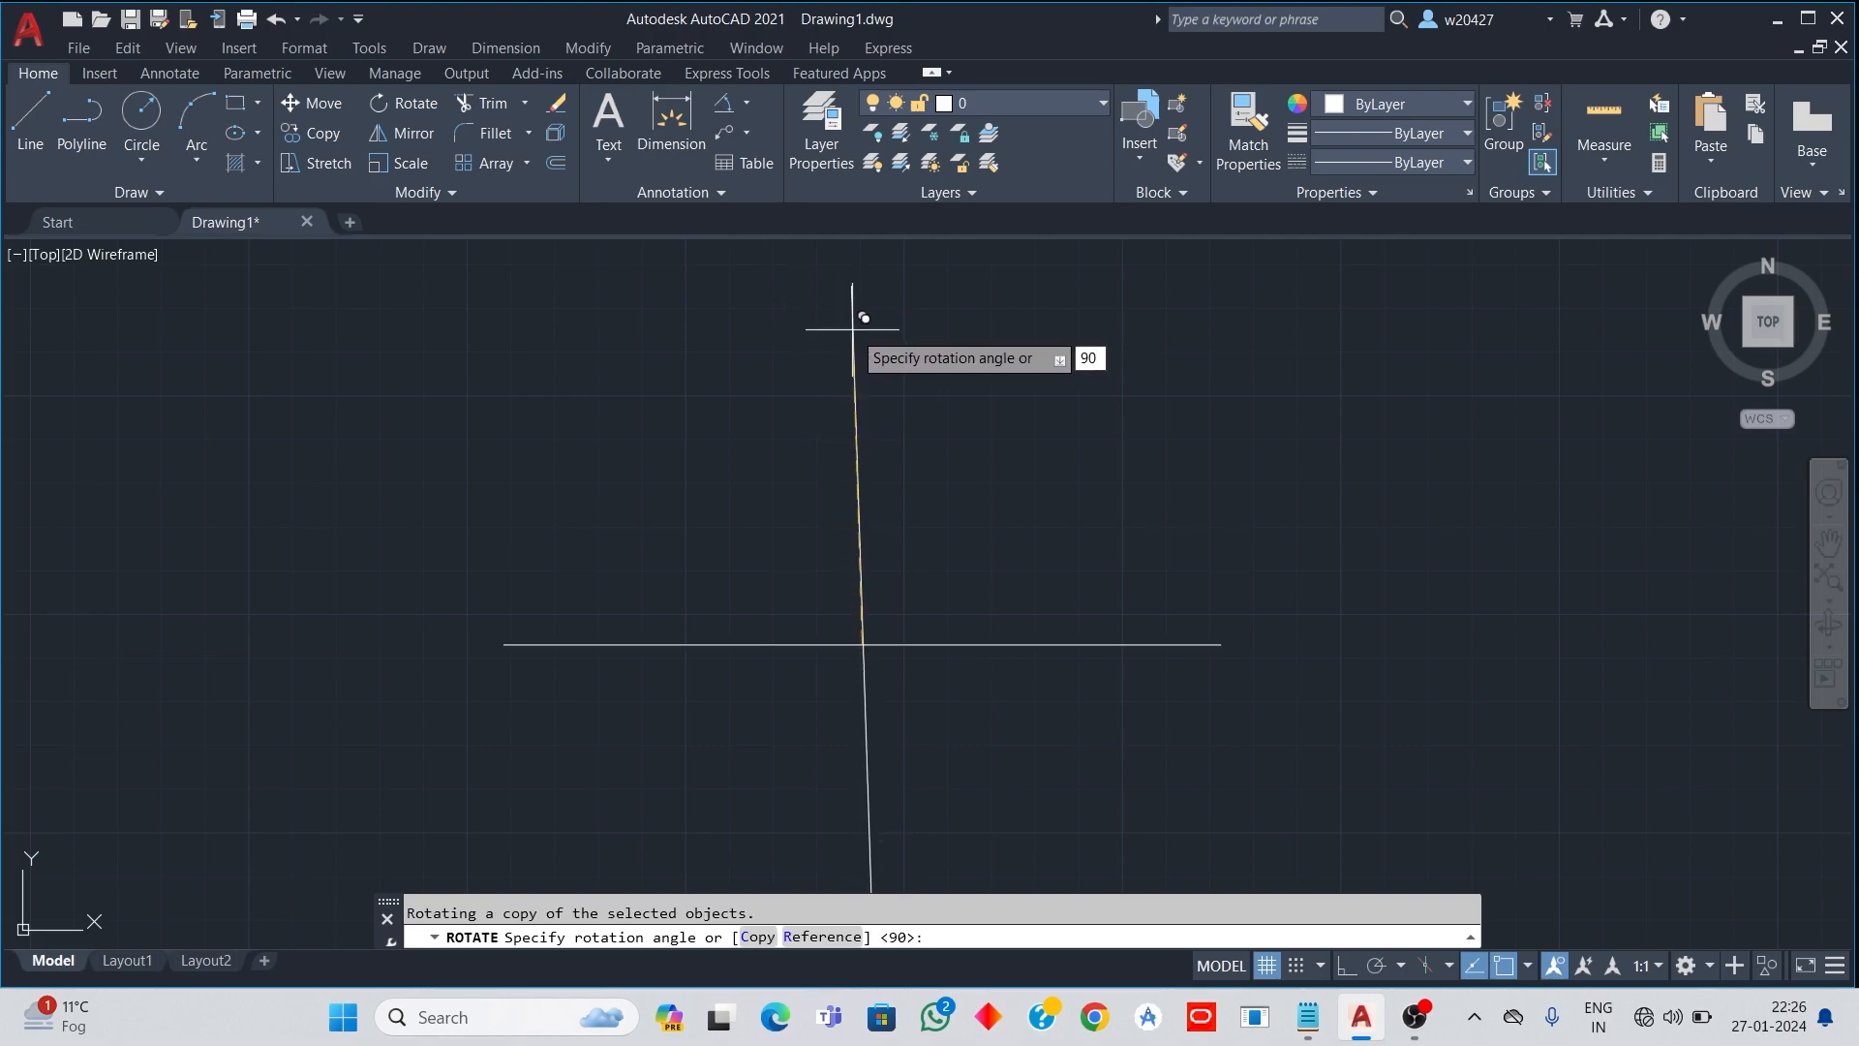
text(90)
key(Return)
Step: Scale both lines of the cross by a factor of .5 about their intersection point
scroll(808, 440, down, 2)
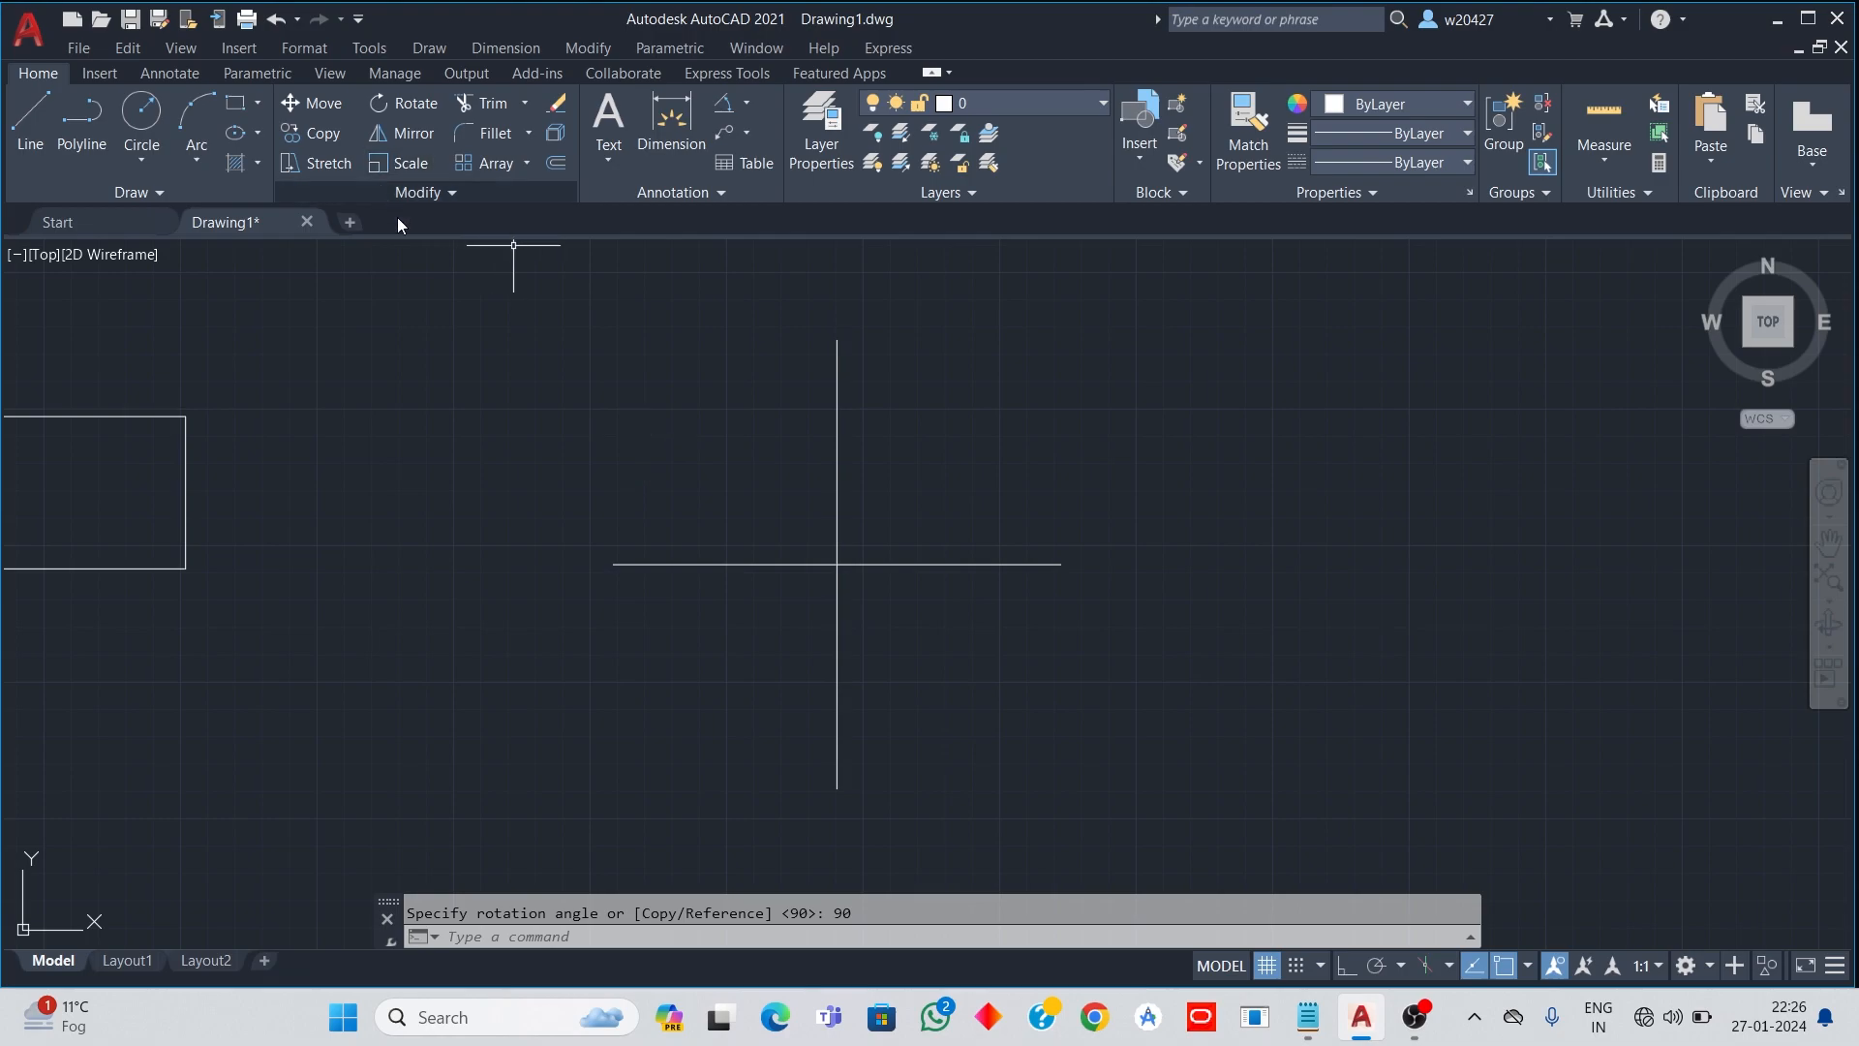
click(403, 162)
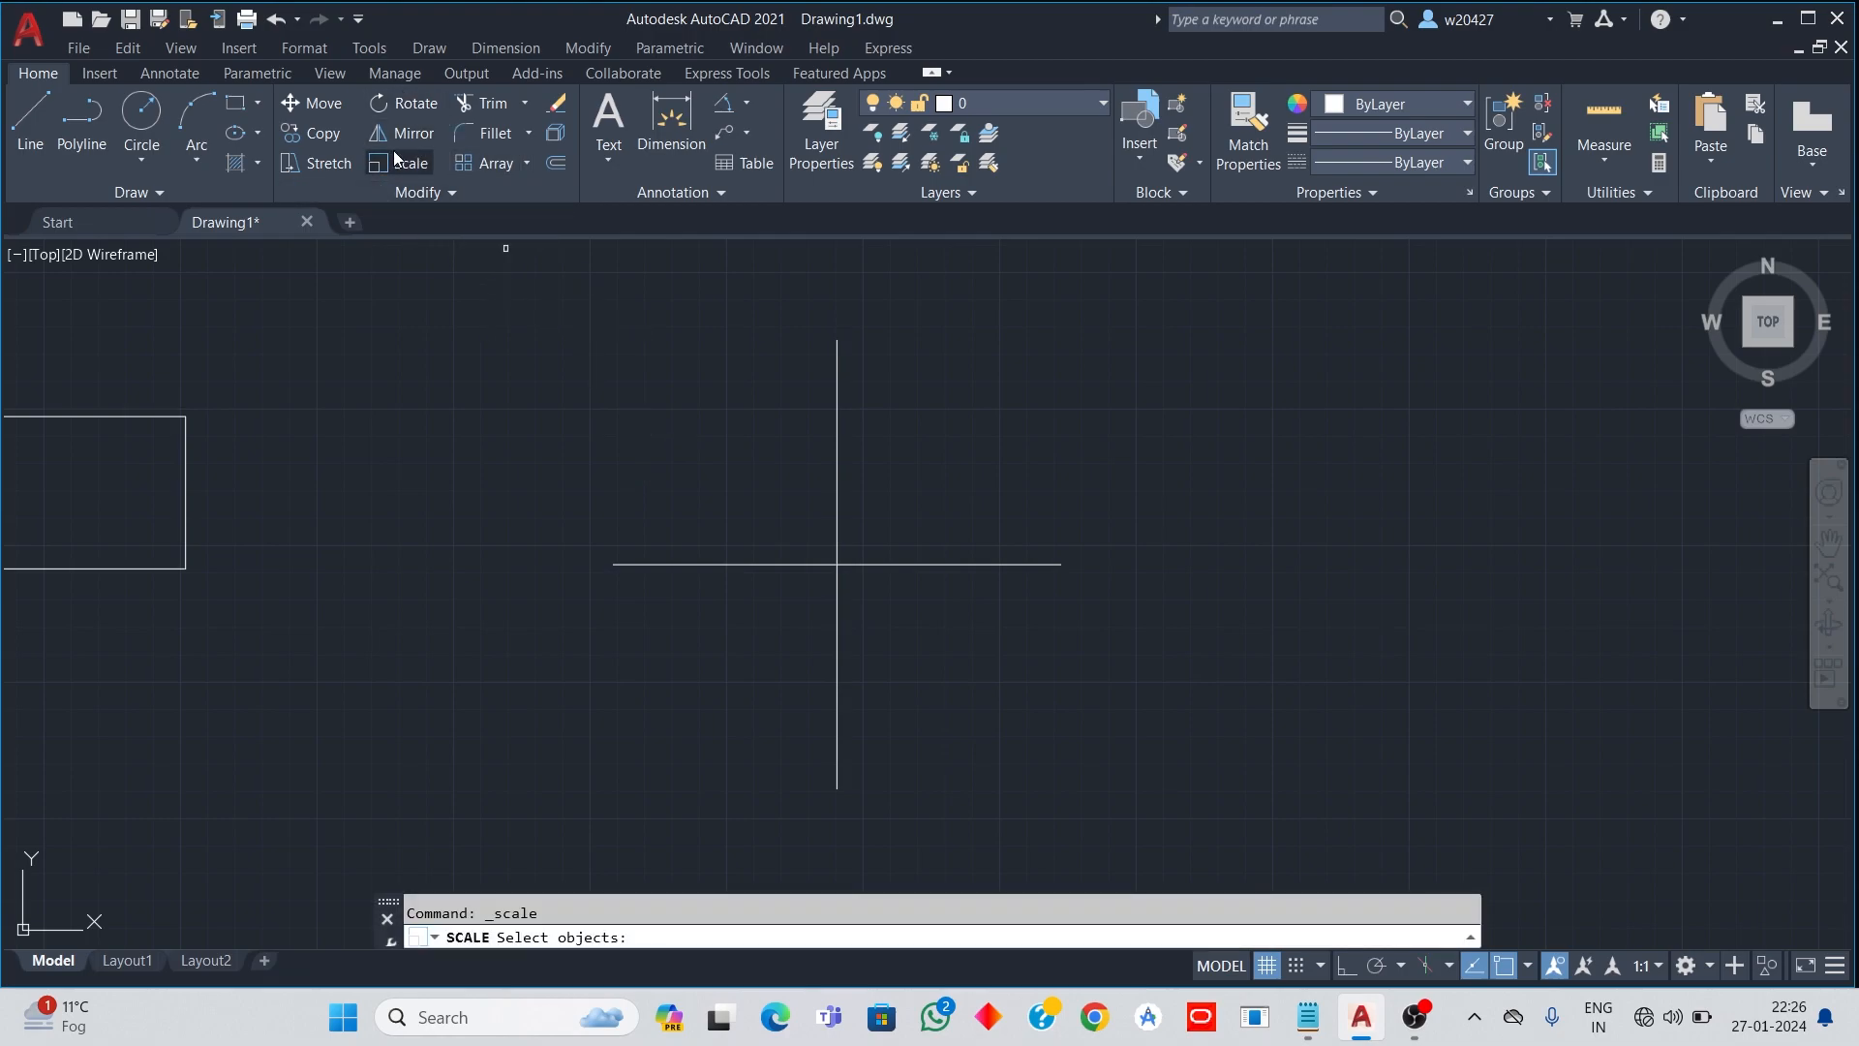
click(566, 276)
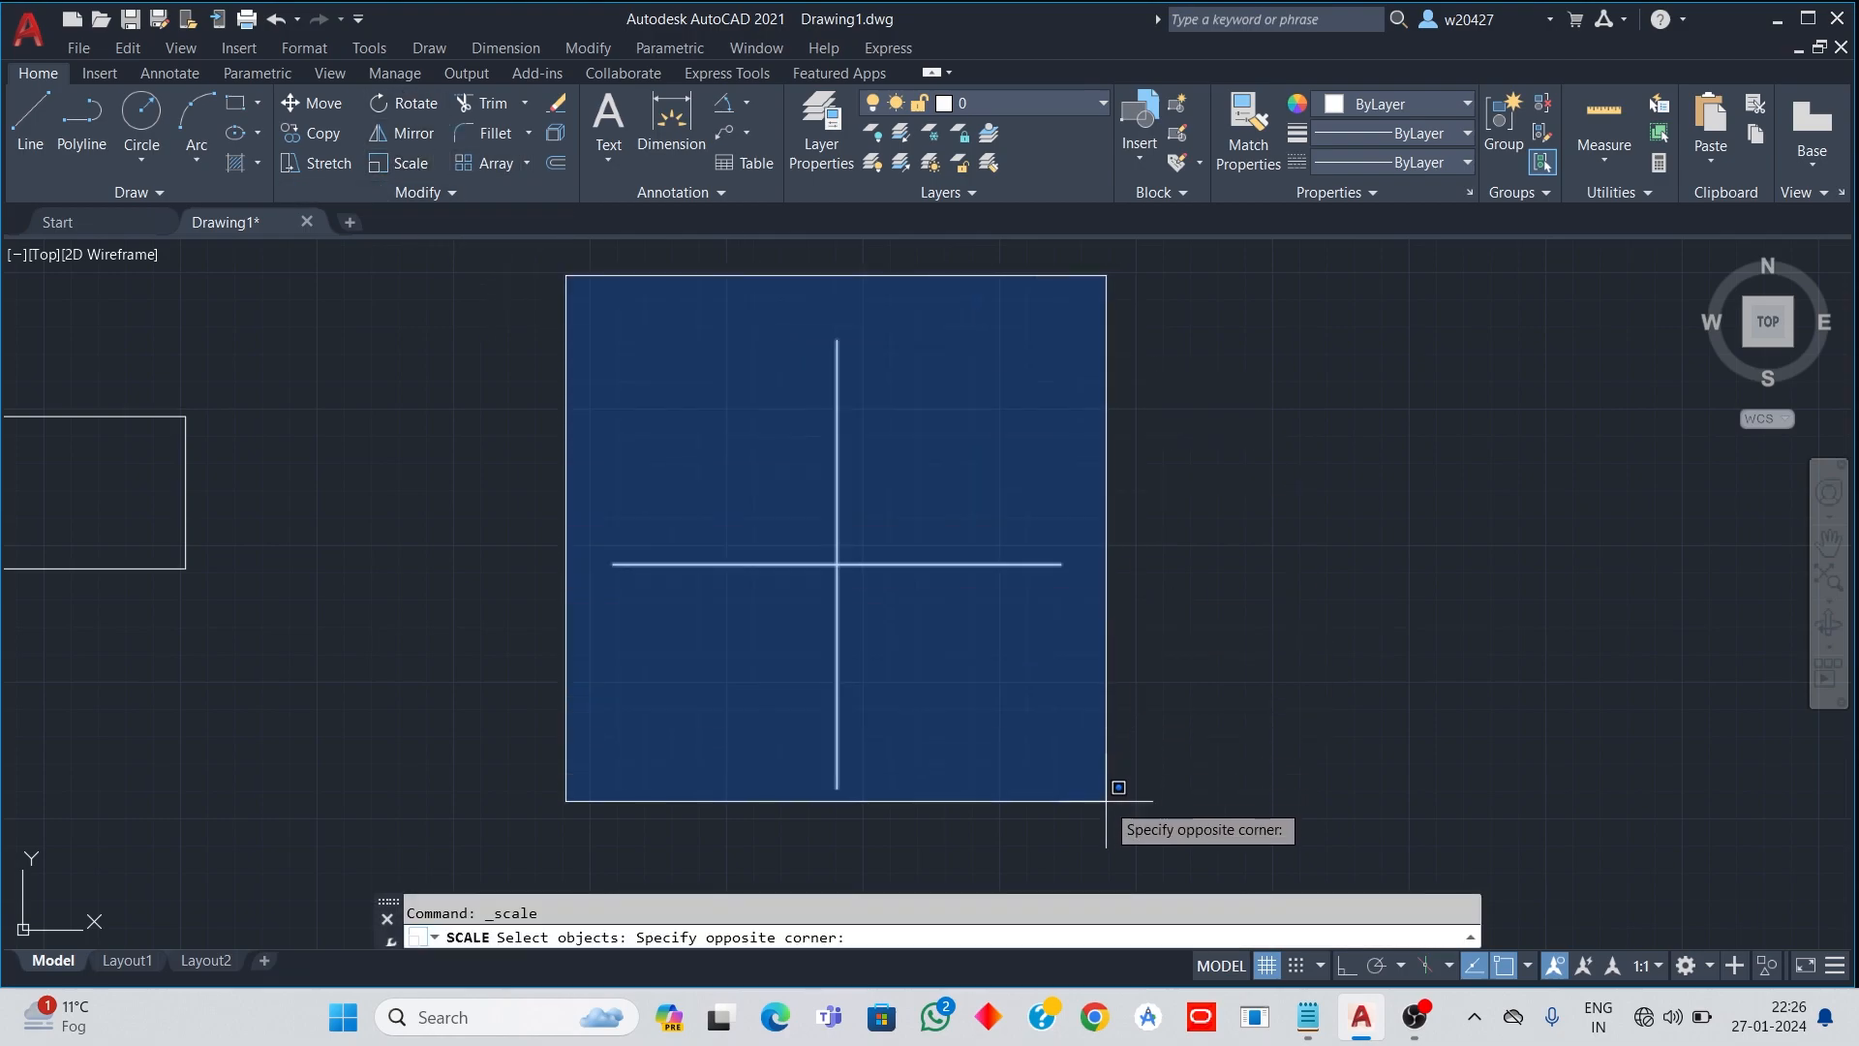
click(1156, 826)
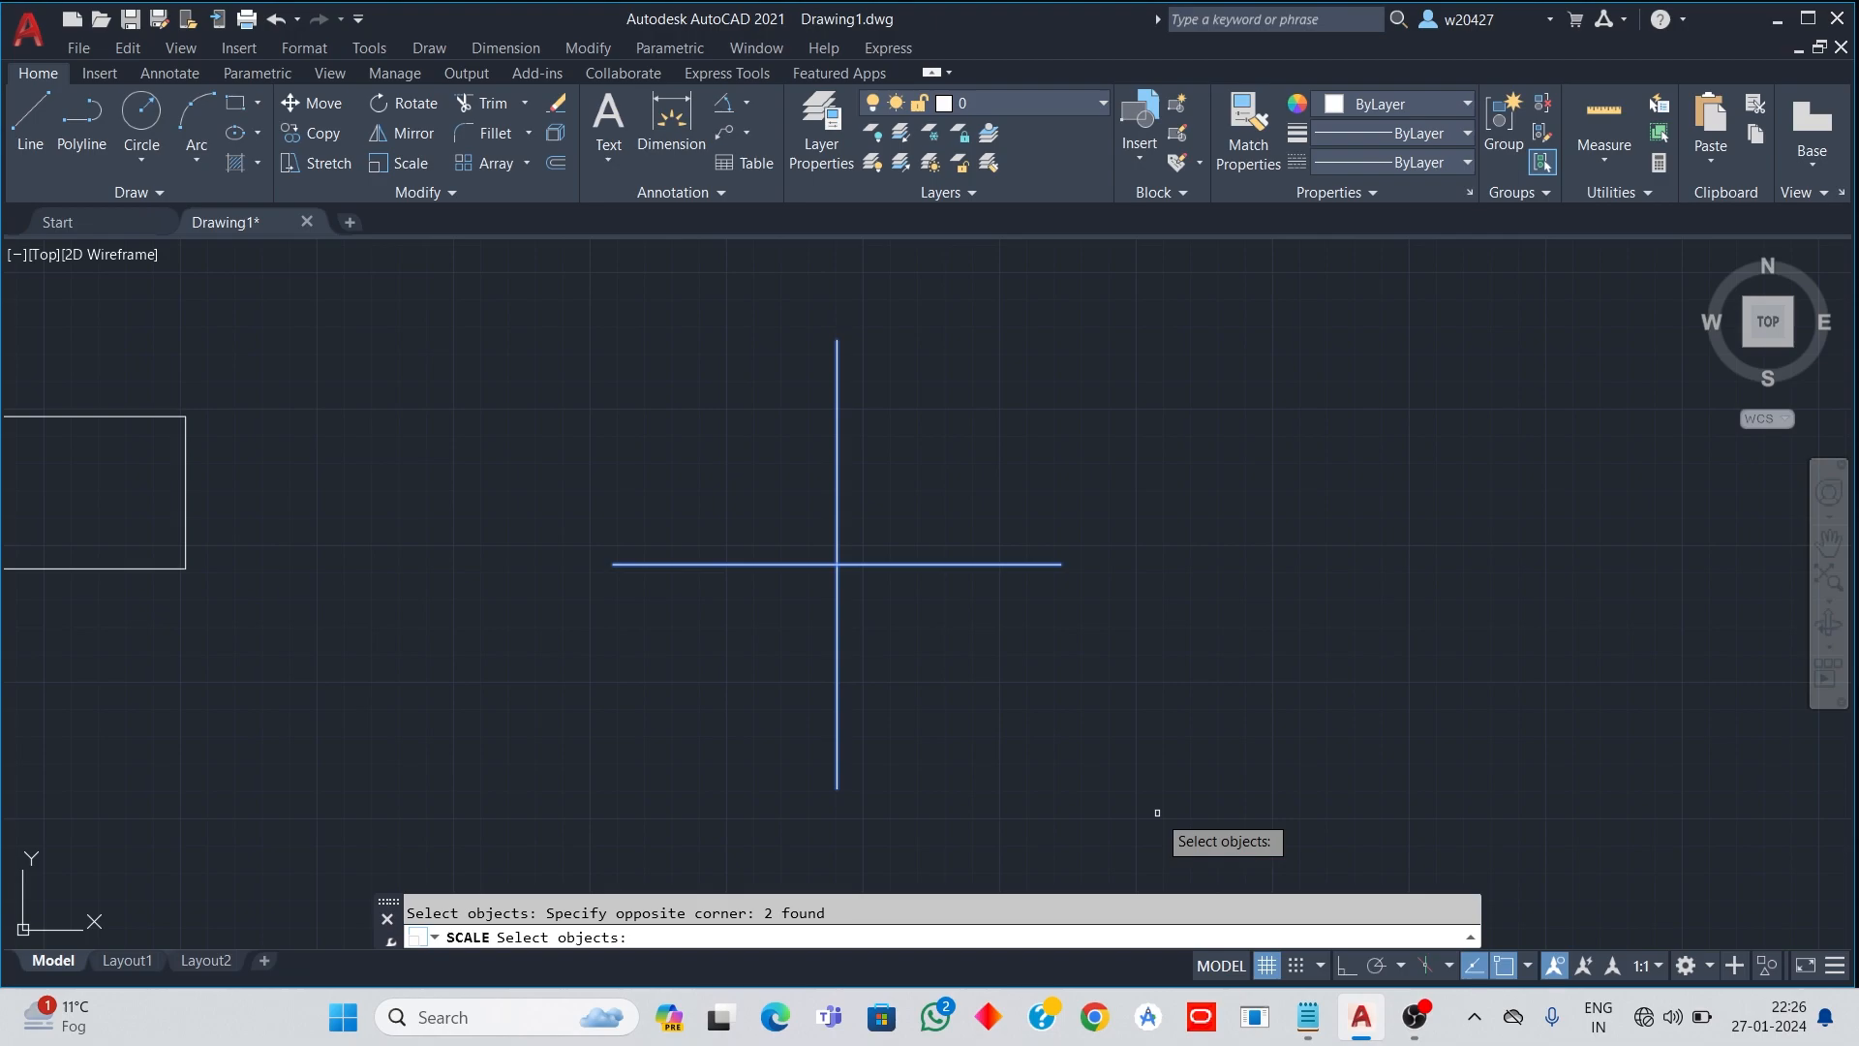
key(Return)
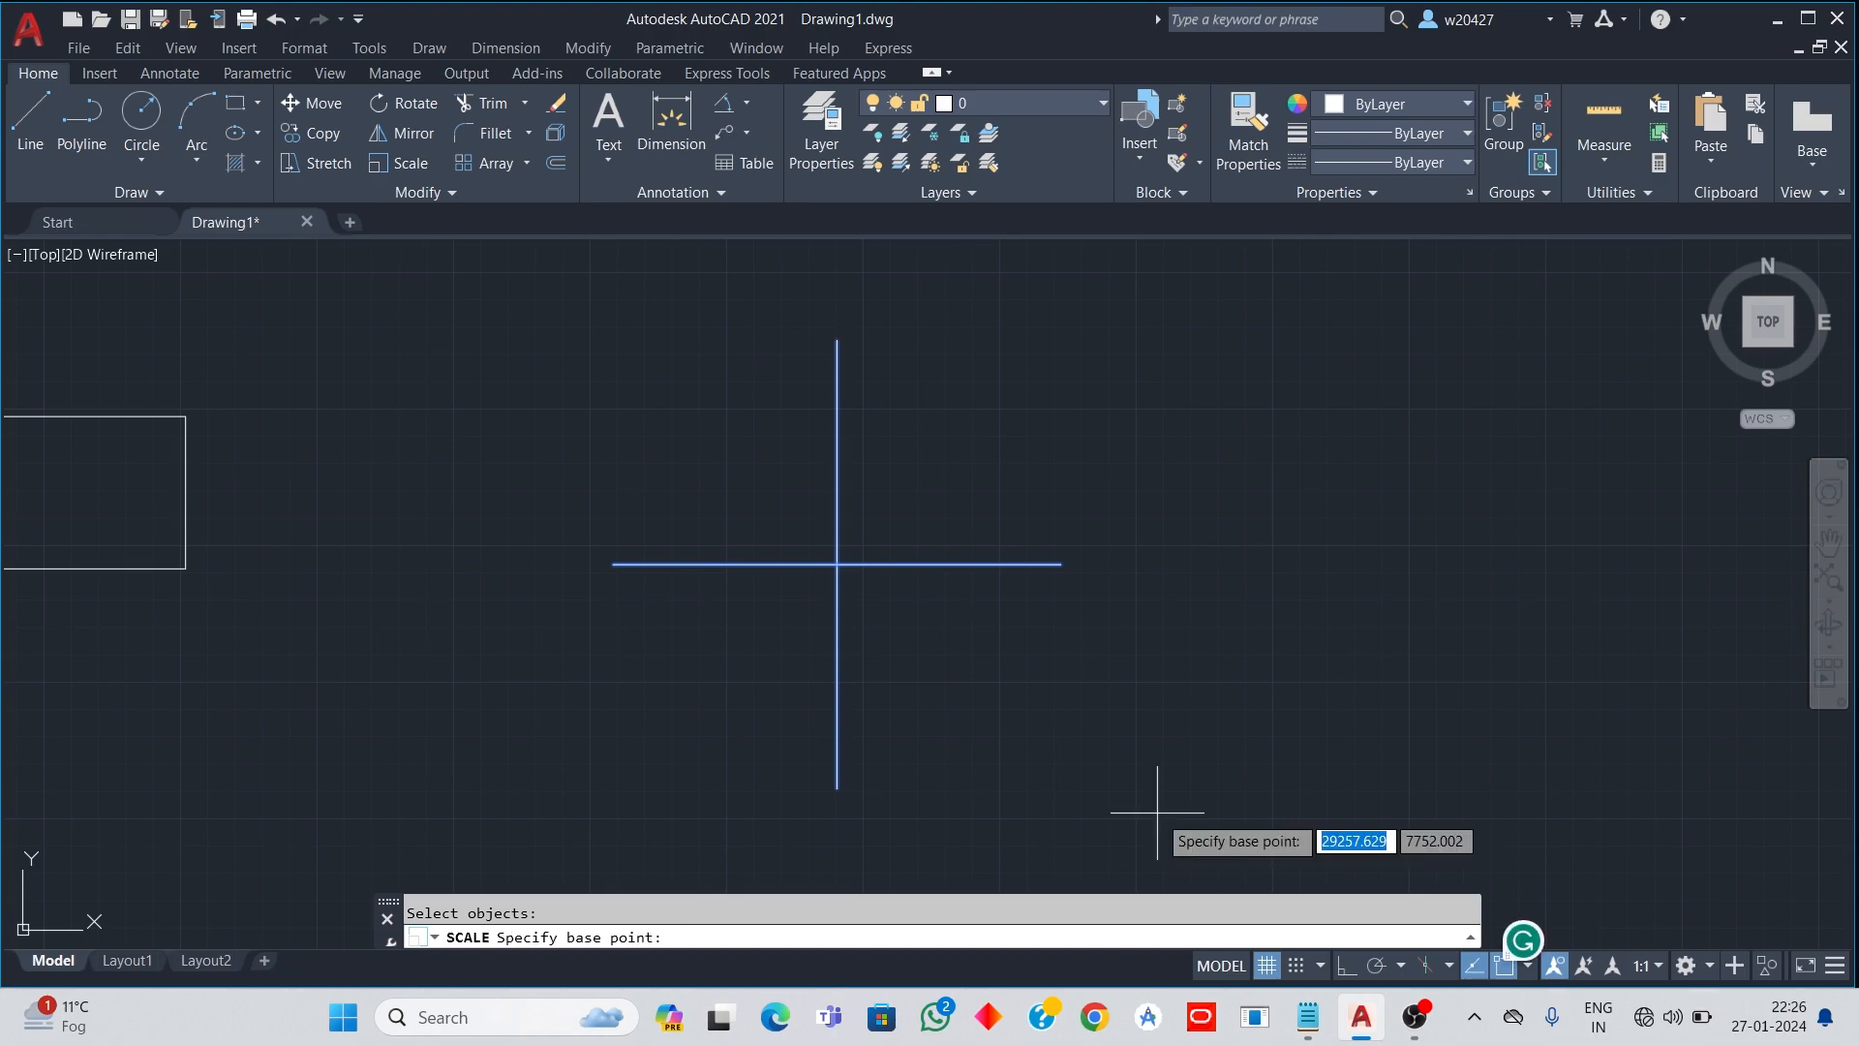
click(836, 563)
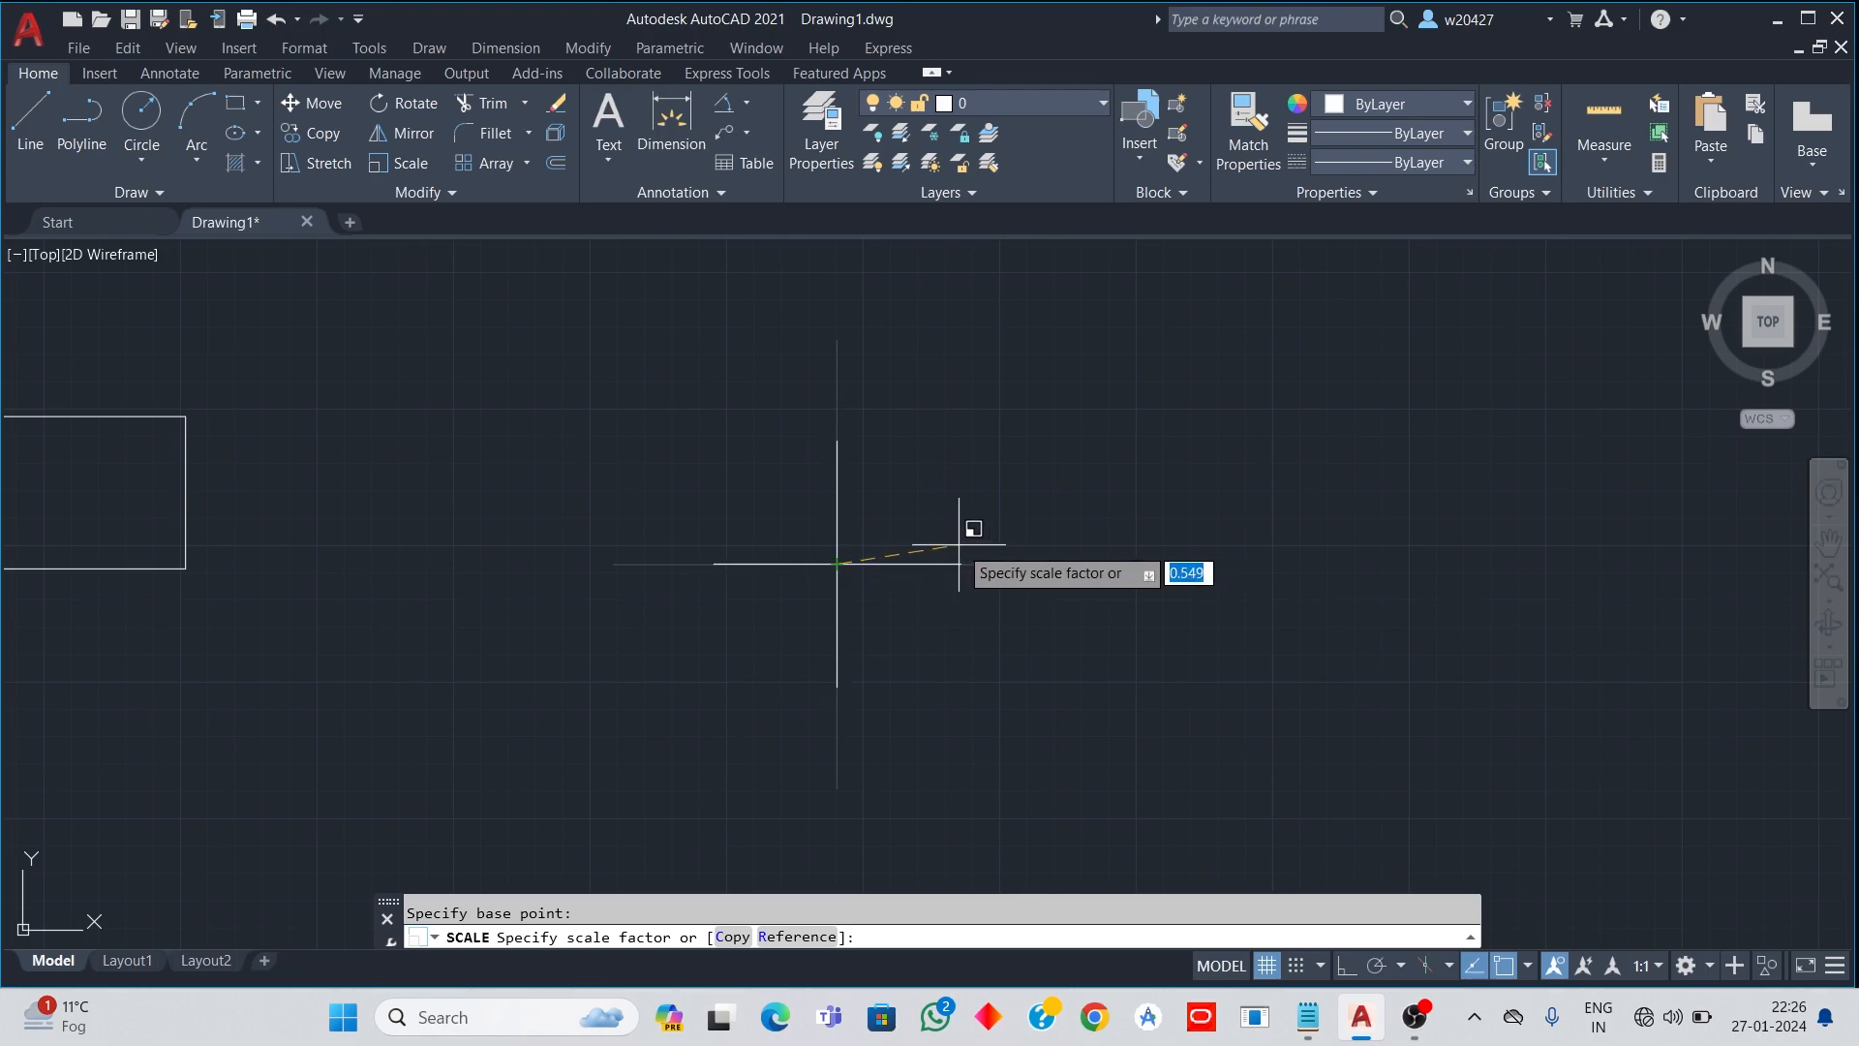
text(.5)
key(Return)
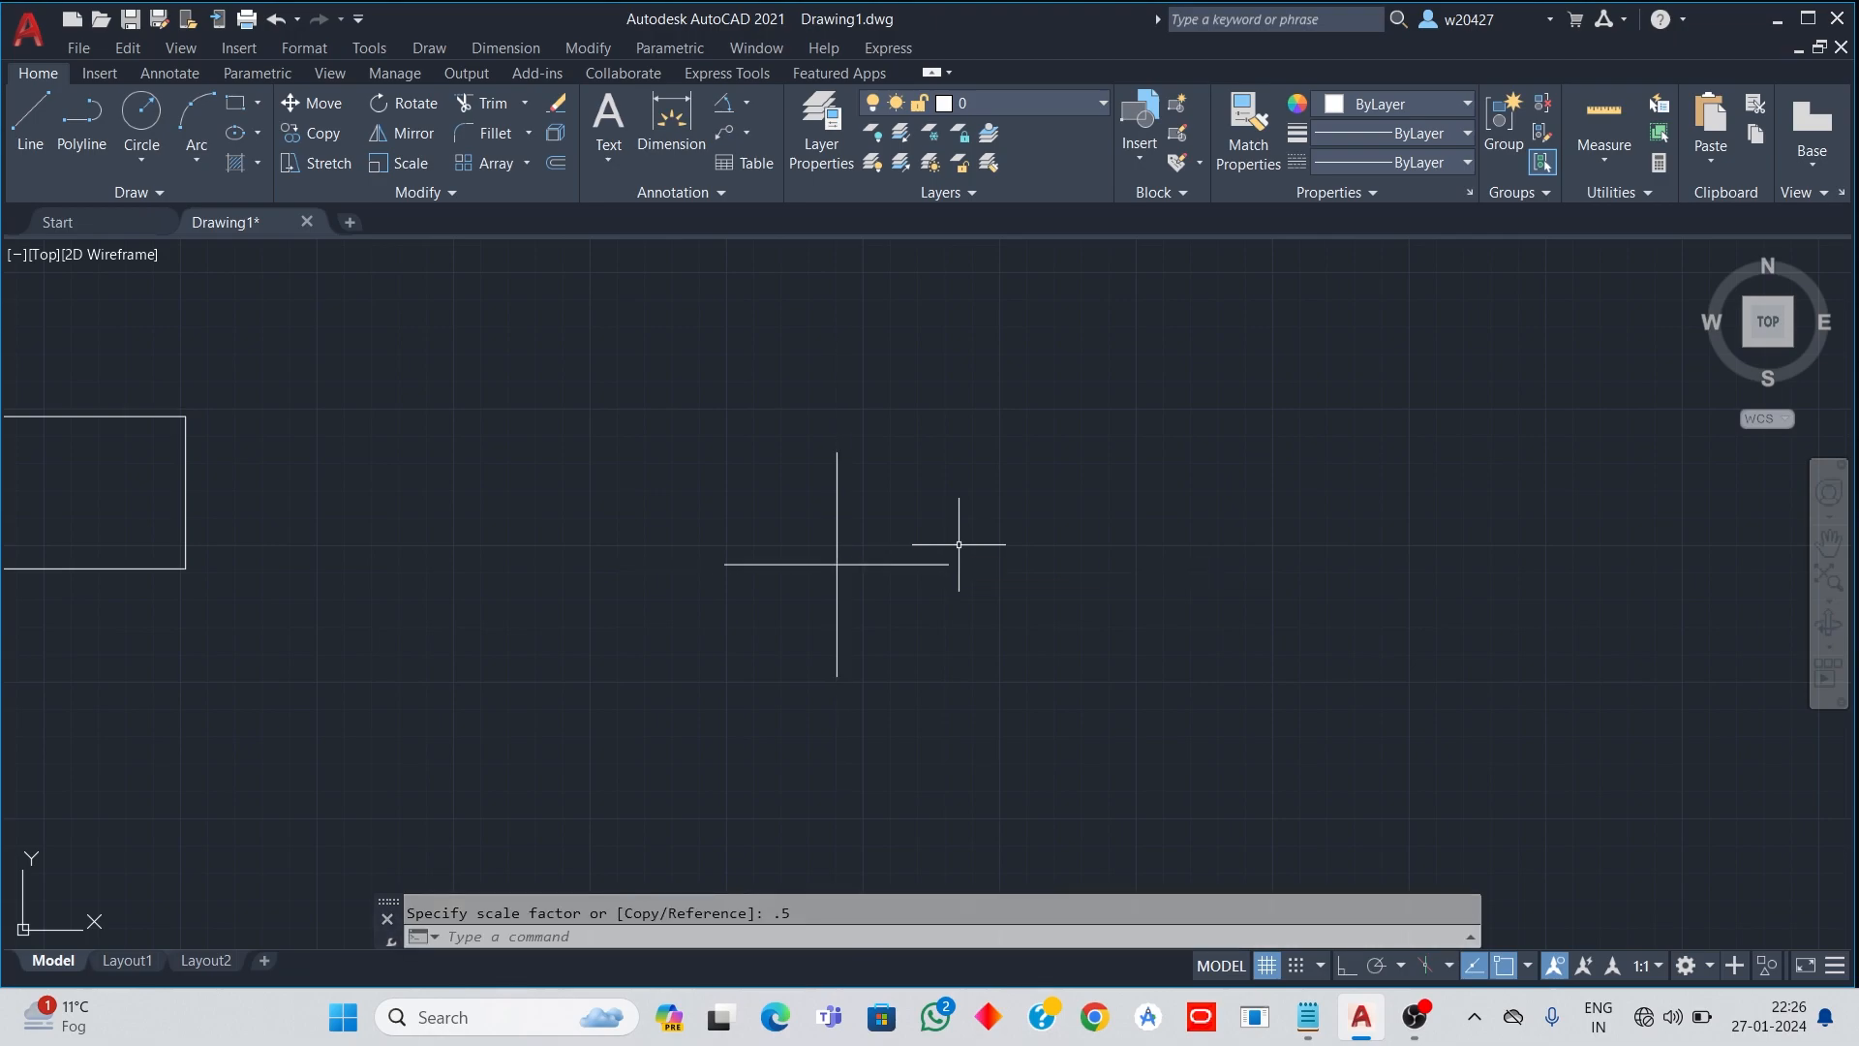
Step: Draw a three-step staircase of six connected lines rising leftward in the empty area beyond the cross, with the lowest tread about 46 units long
click(1829, 540)
mouse_move(1315, 588)
mouse_down()
mouse_move(760, 635)
mouse_move(500, 594)
mouse_up()
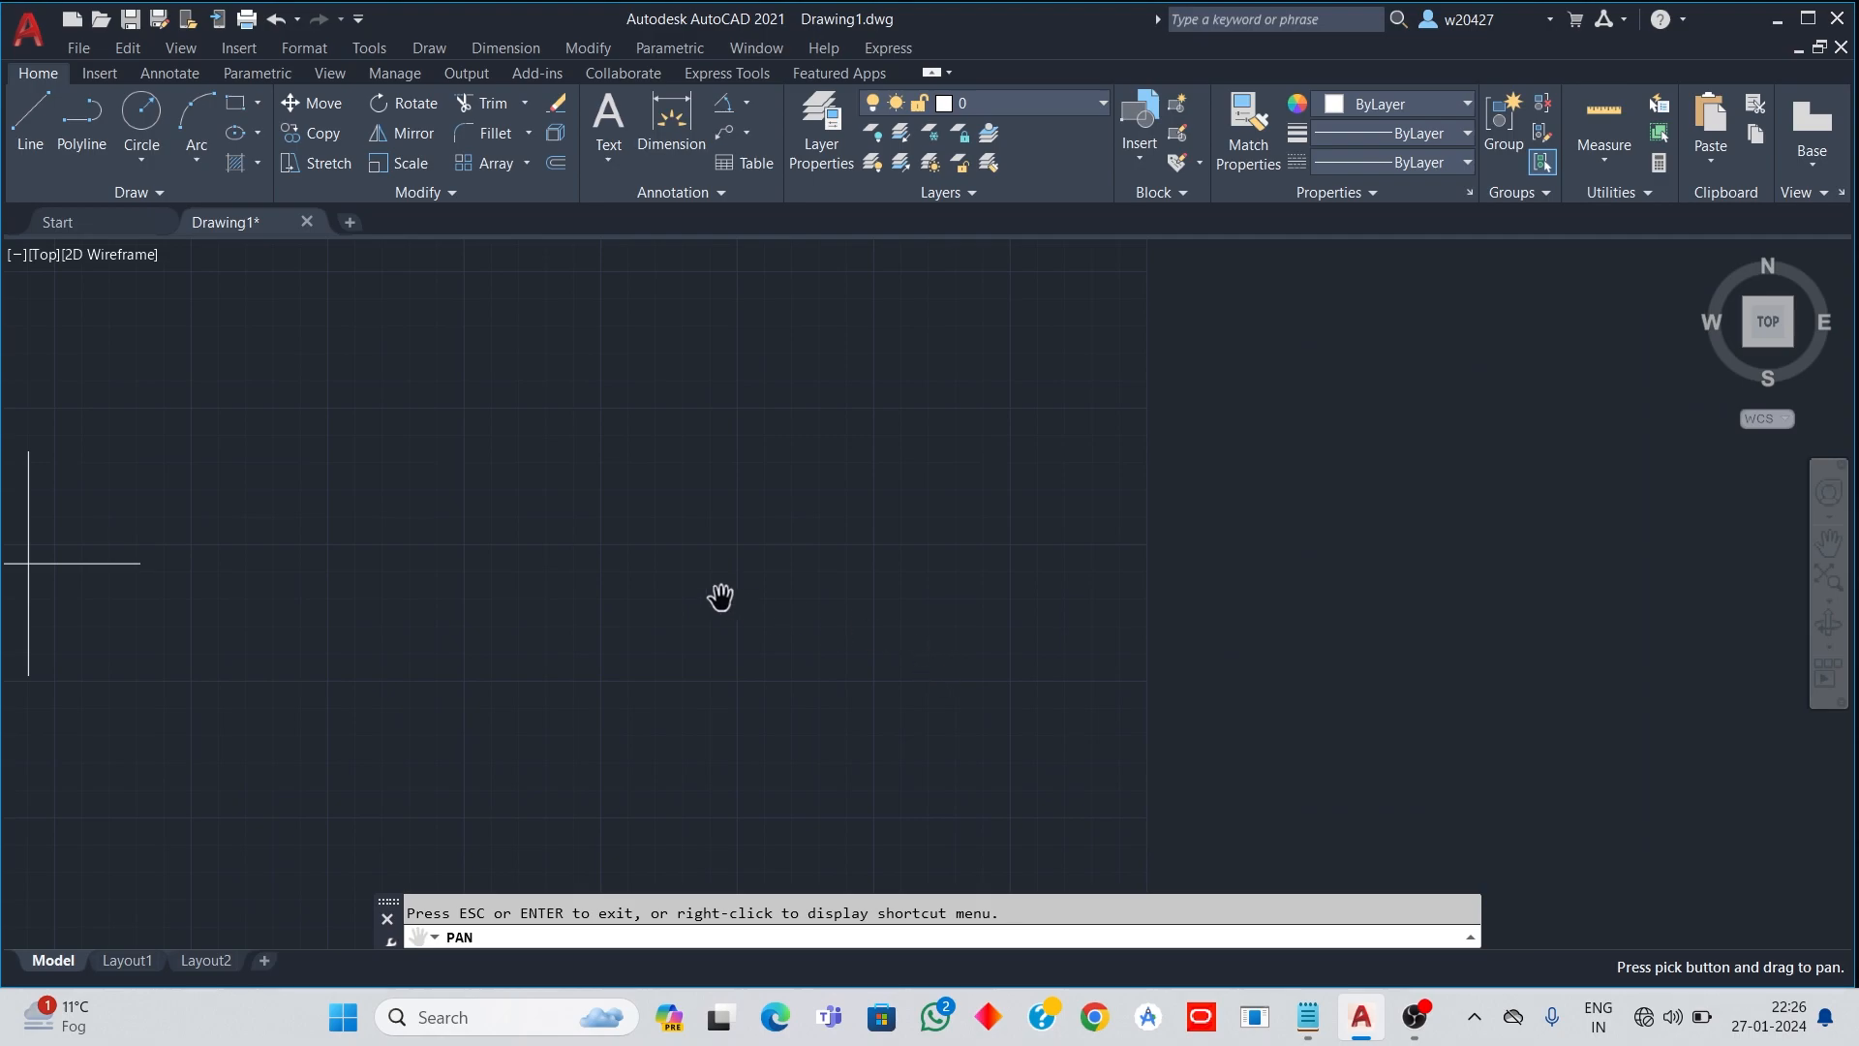
scroll(694, 582, up, 2)
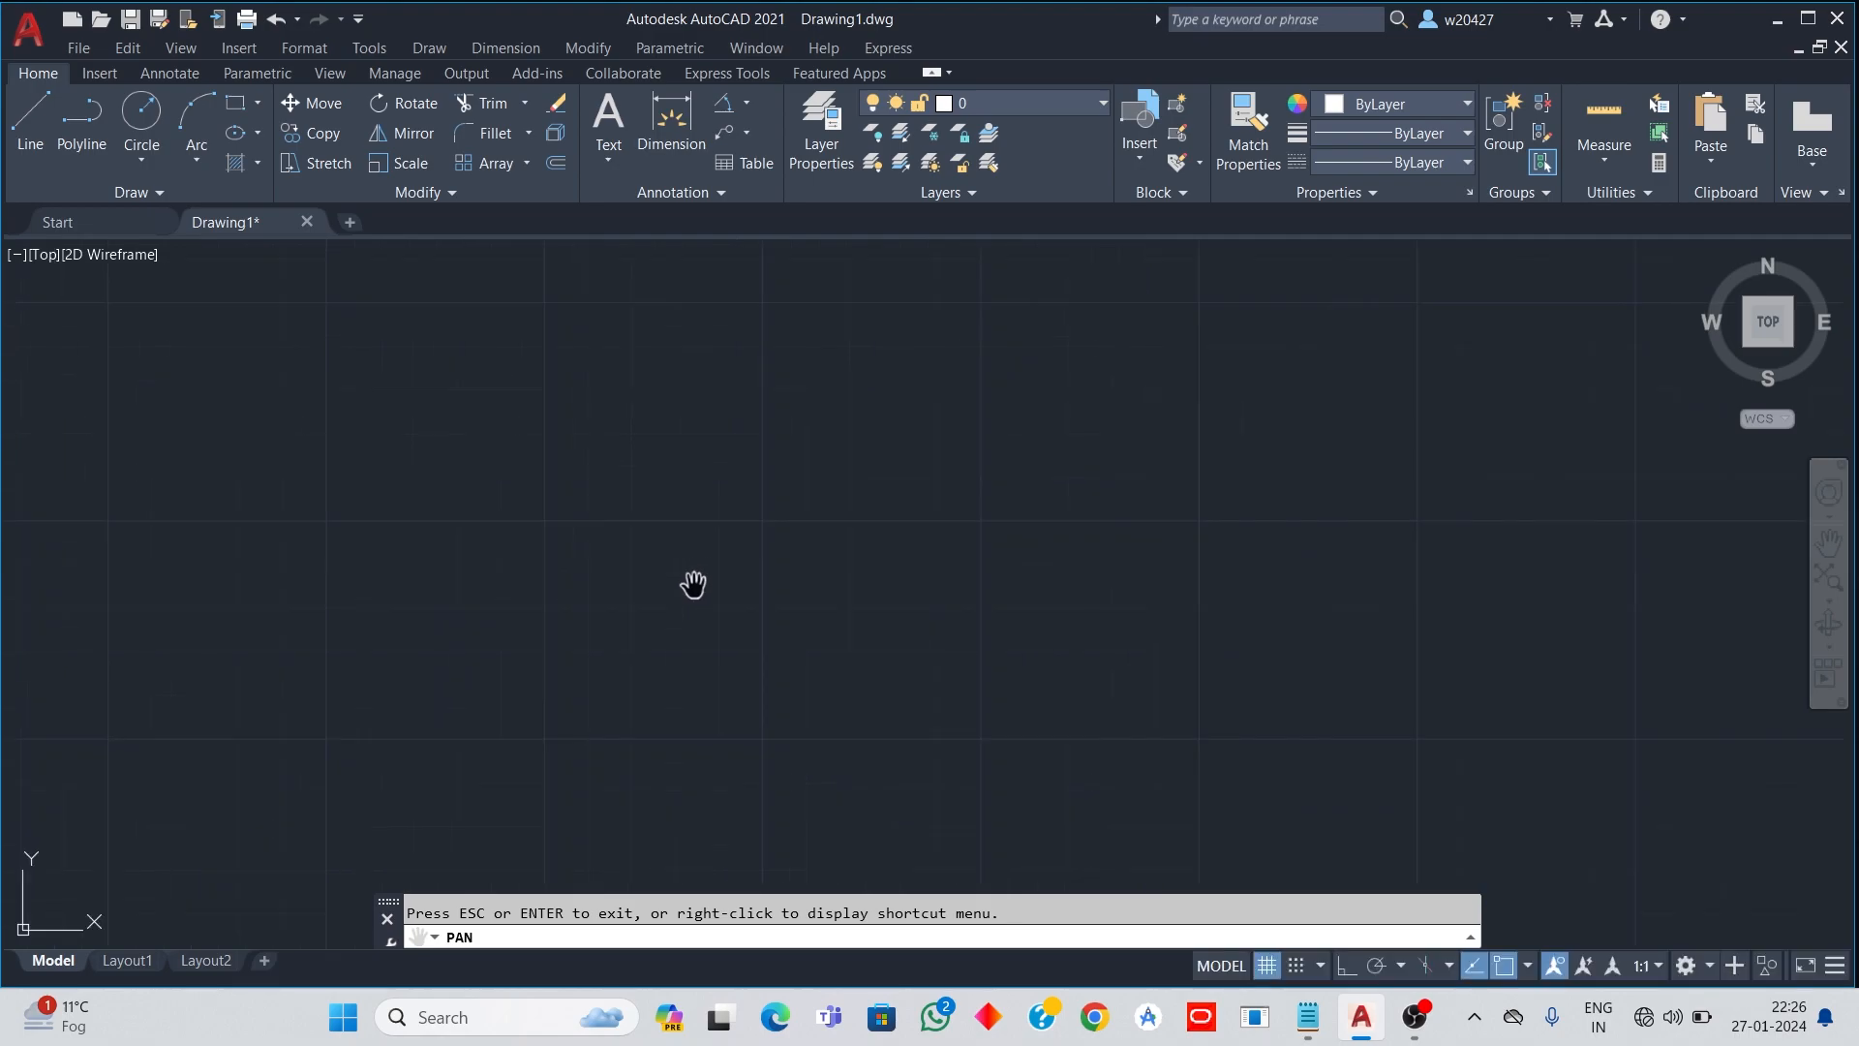
click(26, 126)
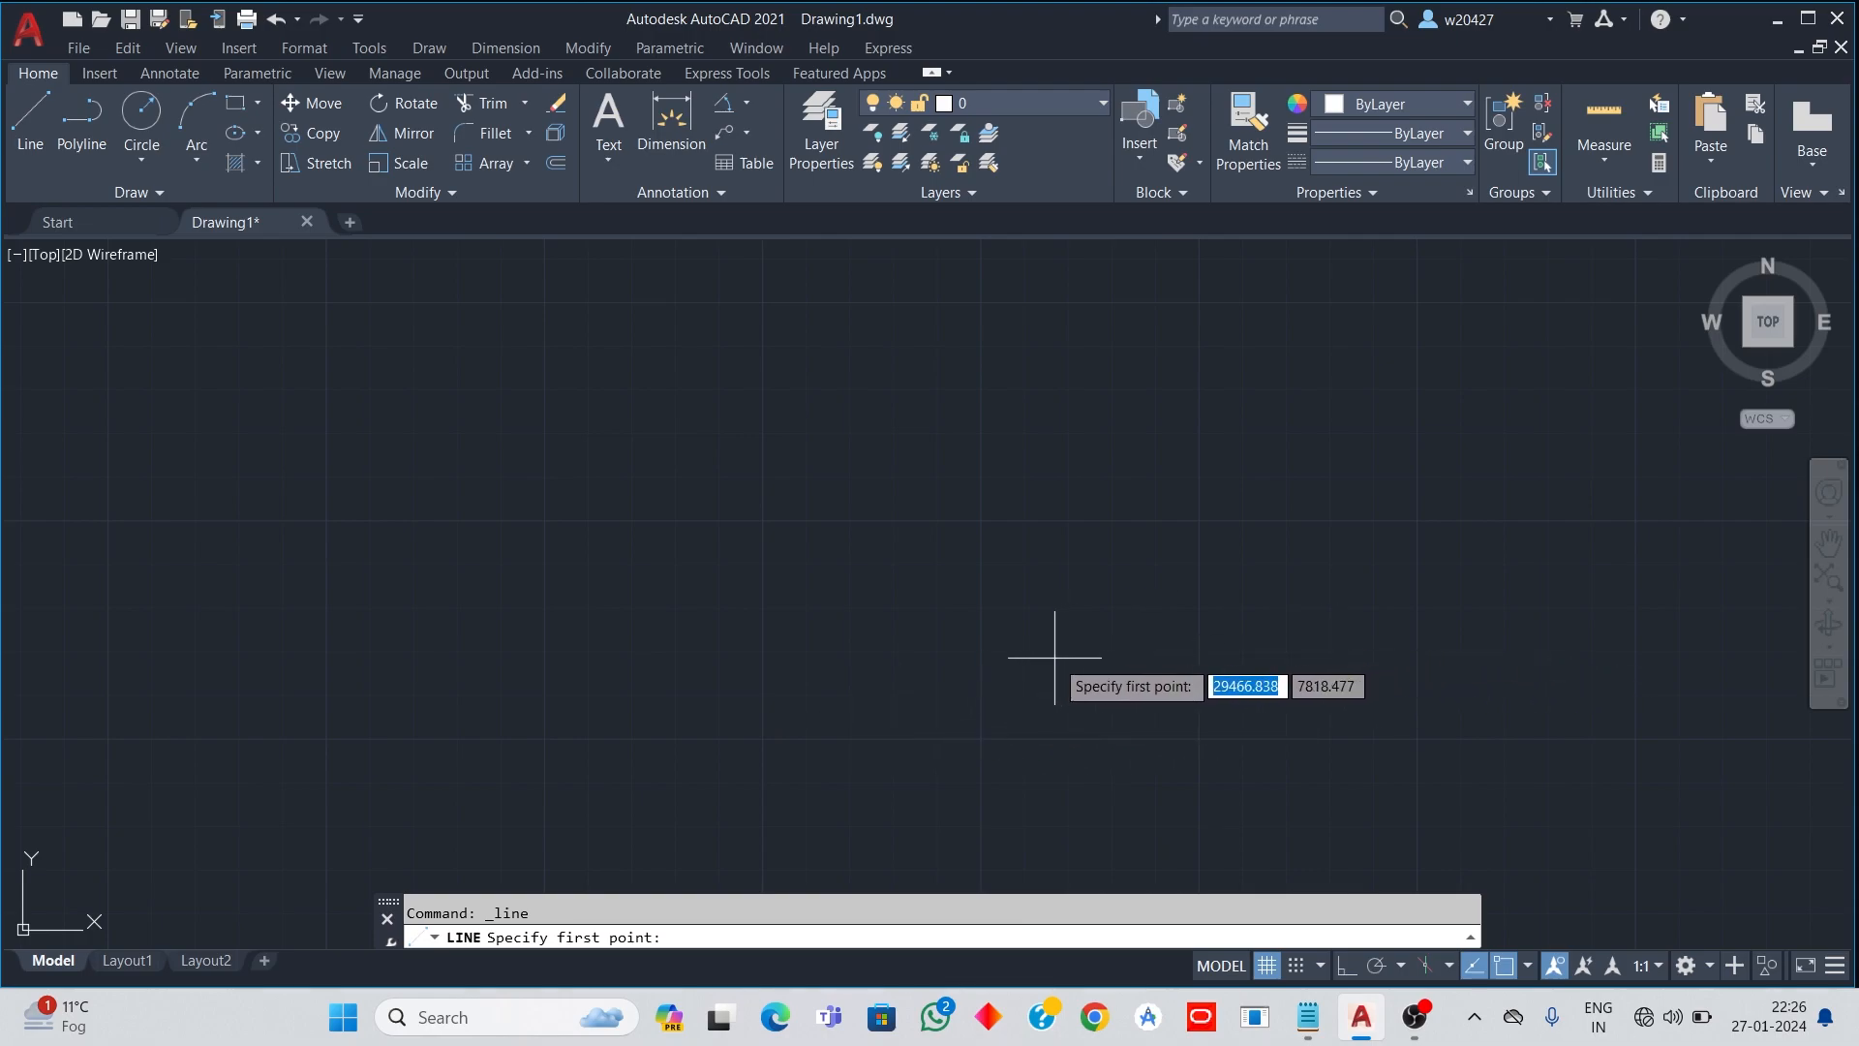
click(1120, 686)
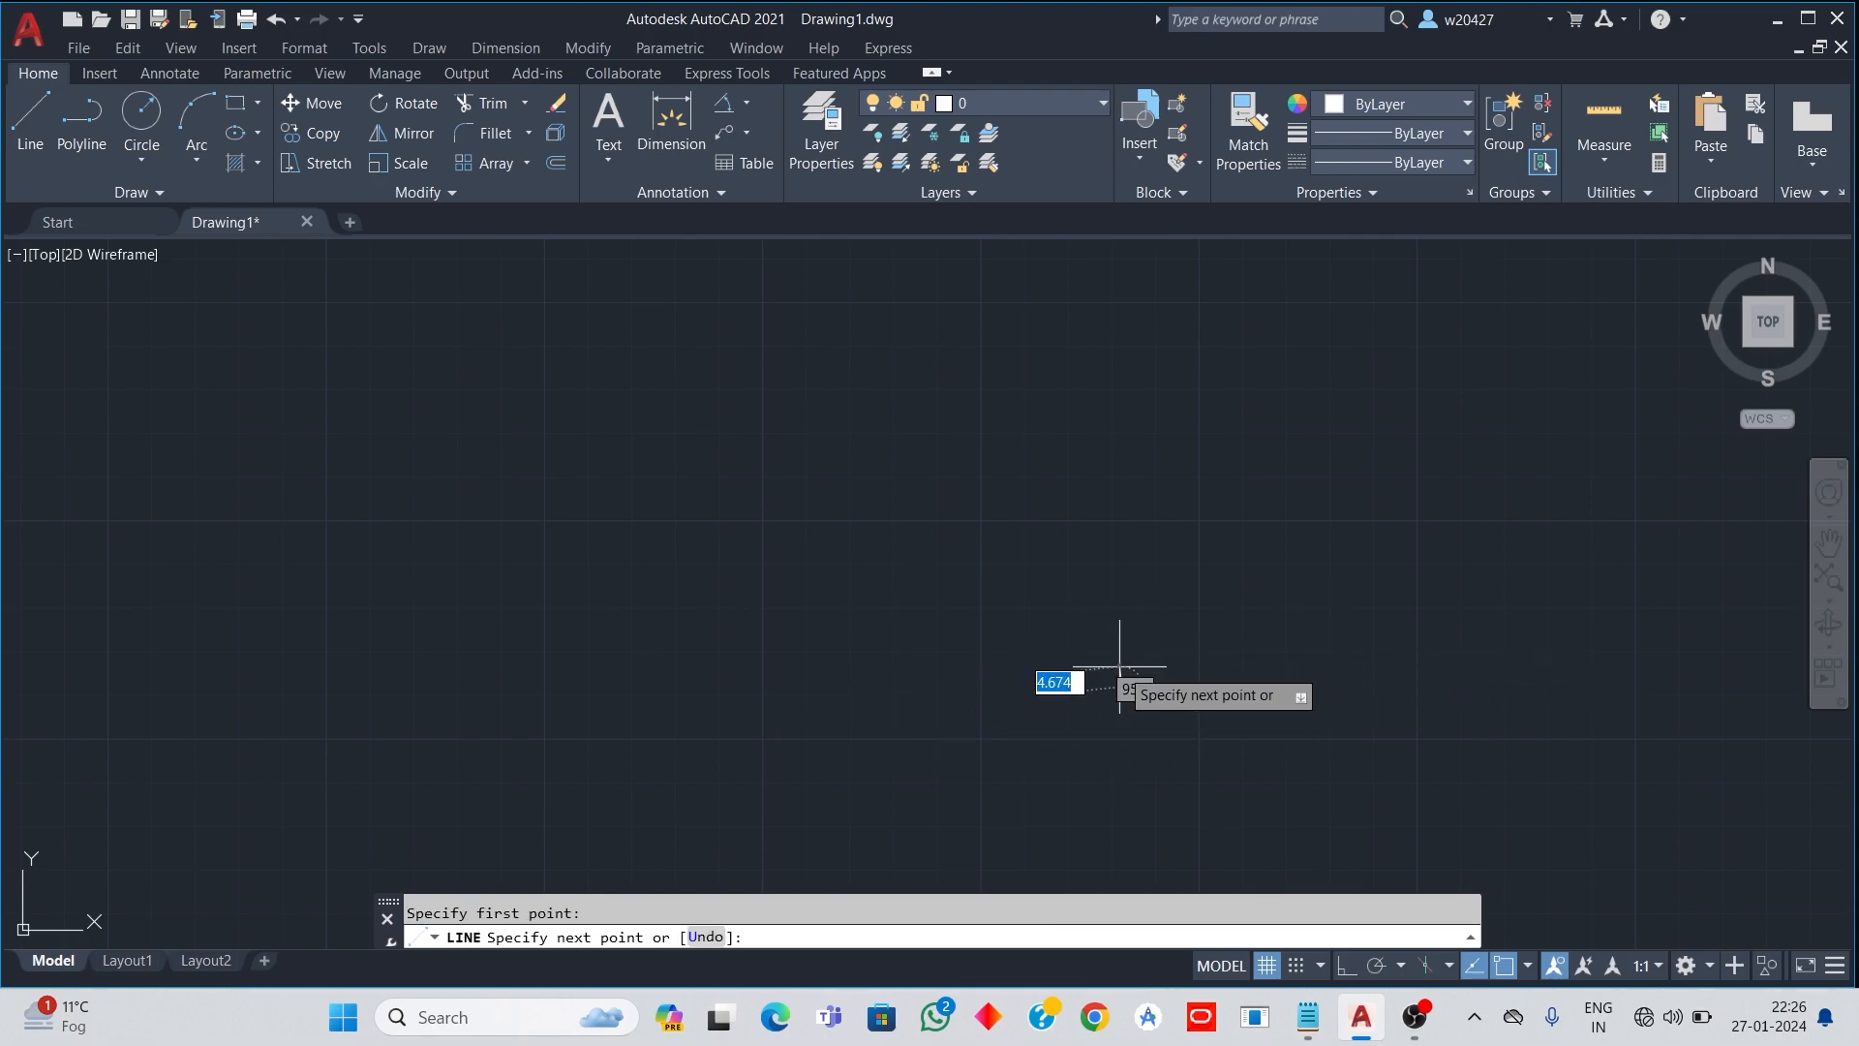
click(1121, 578)
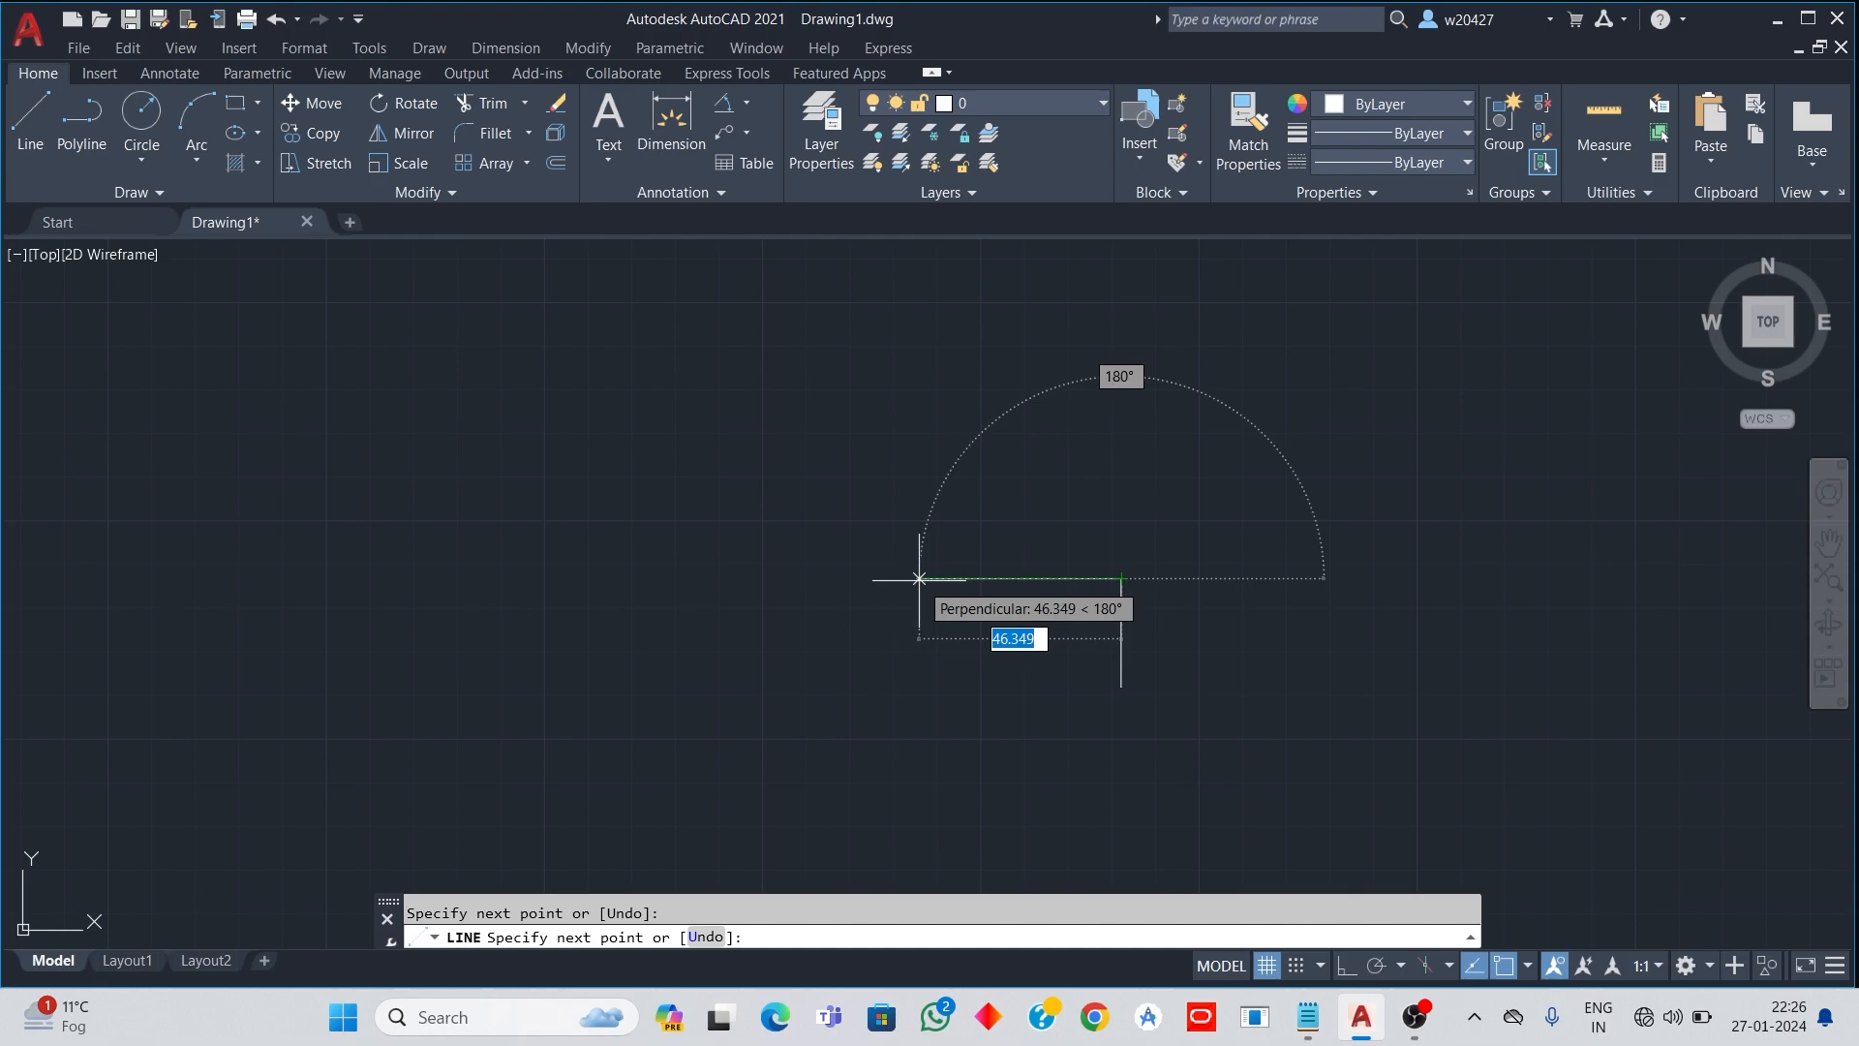
click(921, 578)
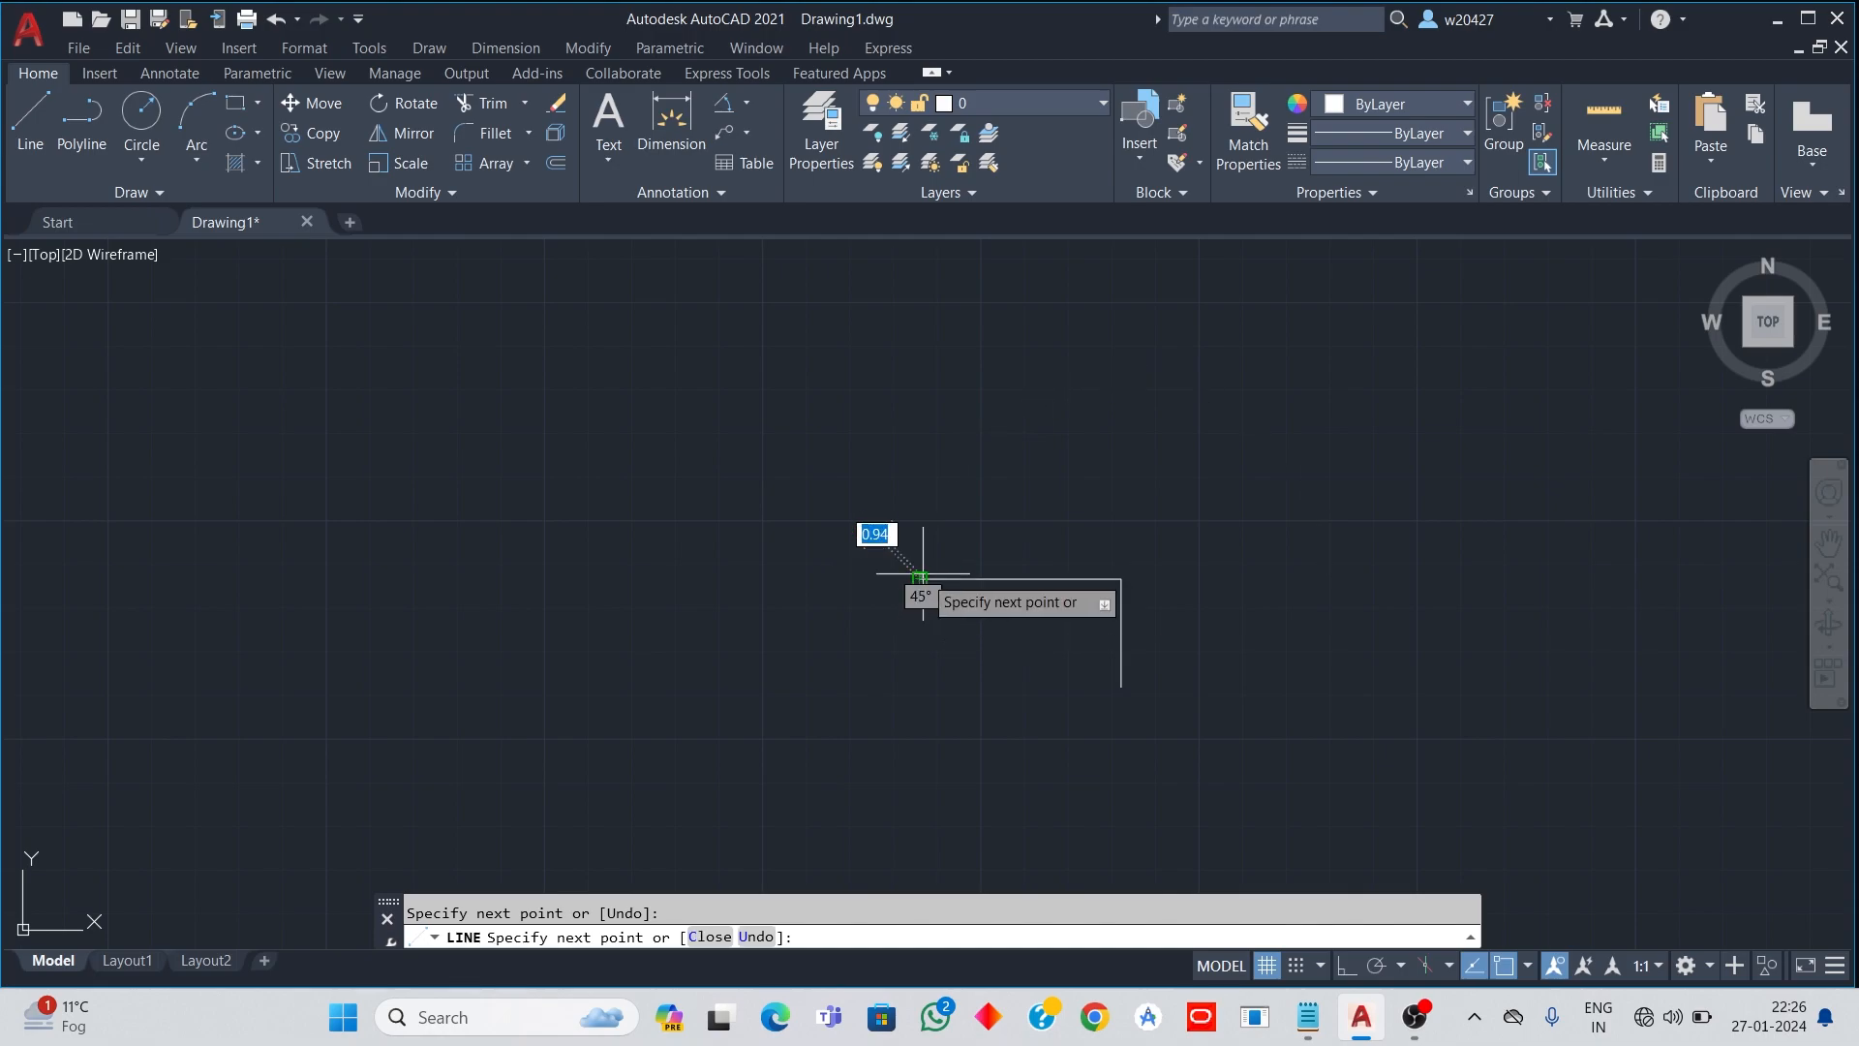
click(918, 499)
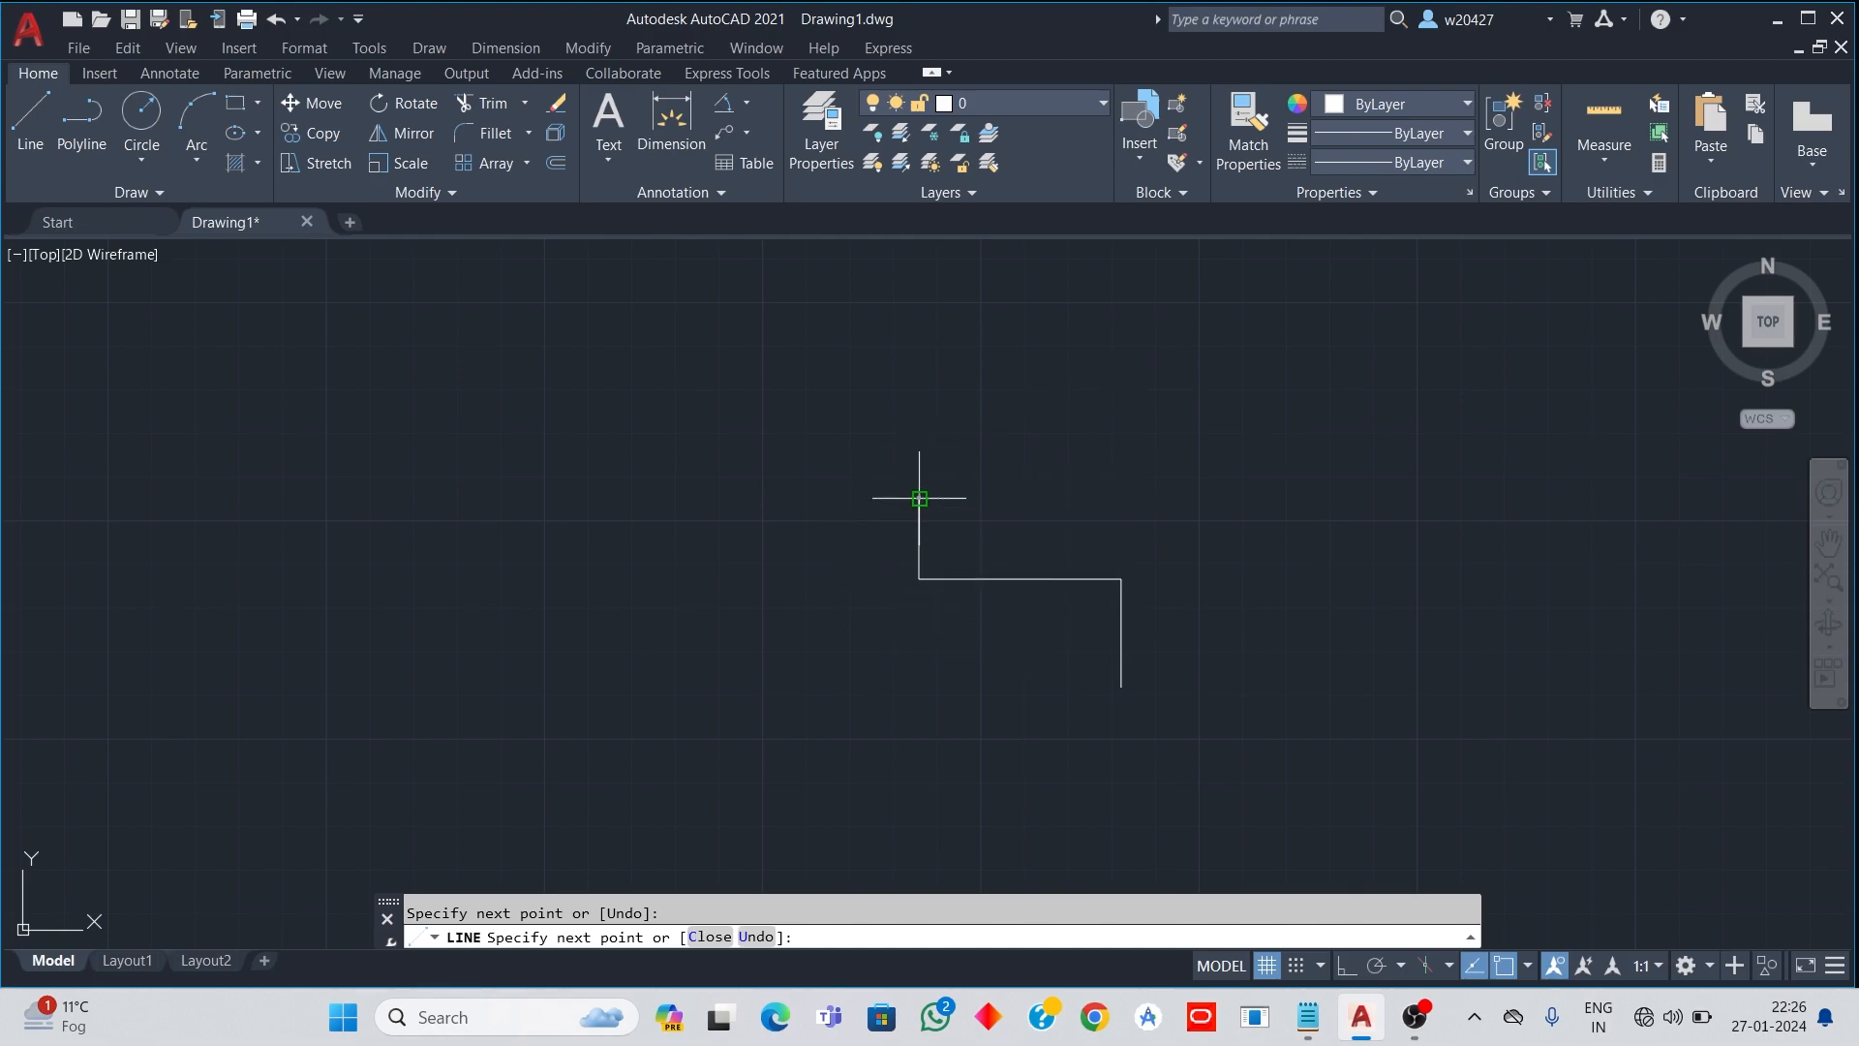
click(736, 498)
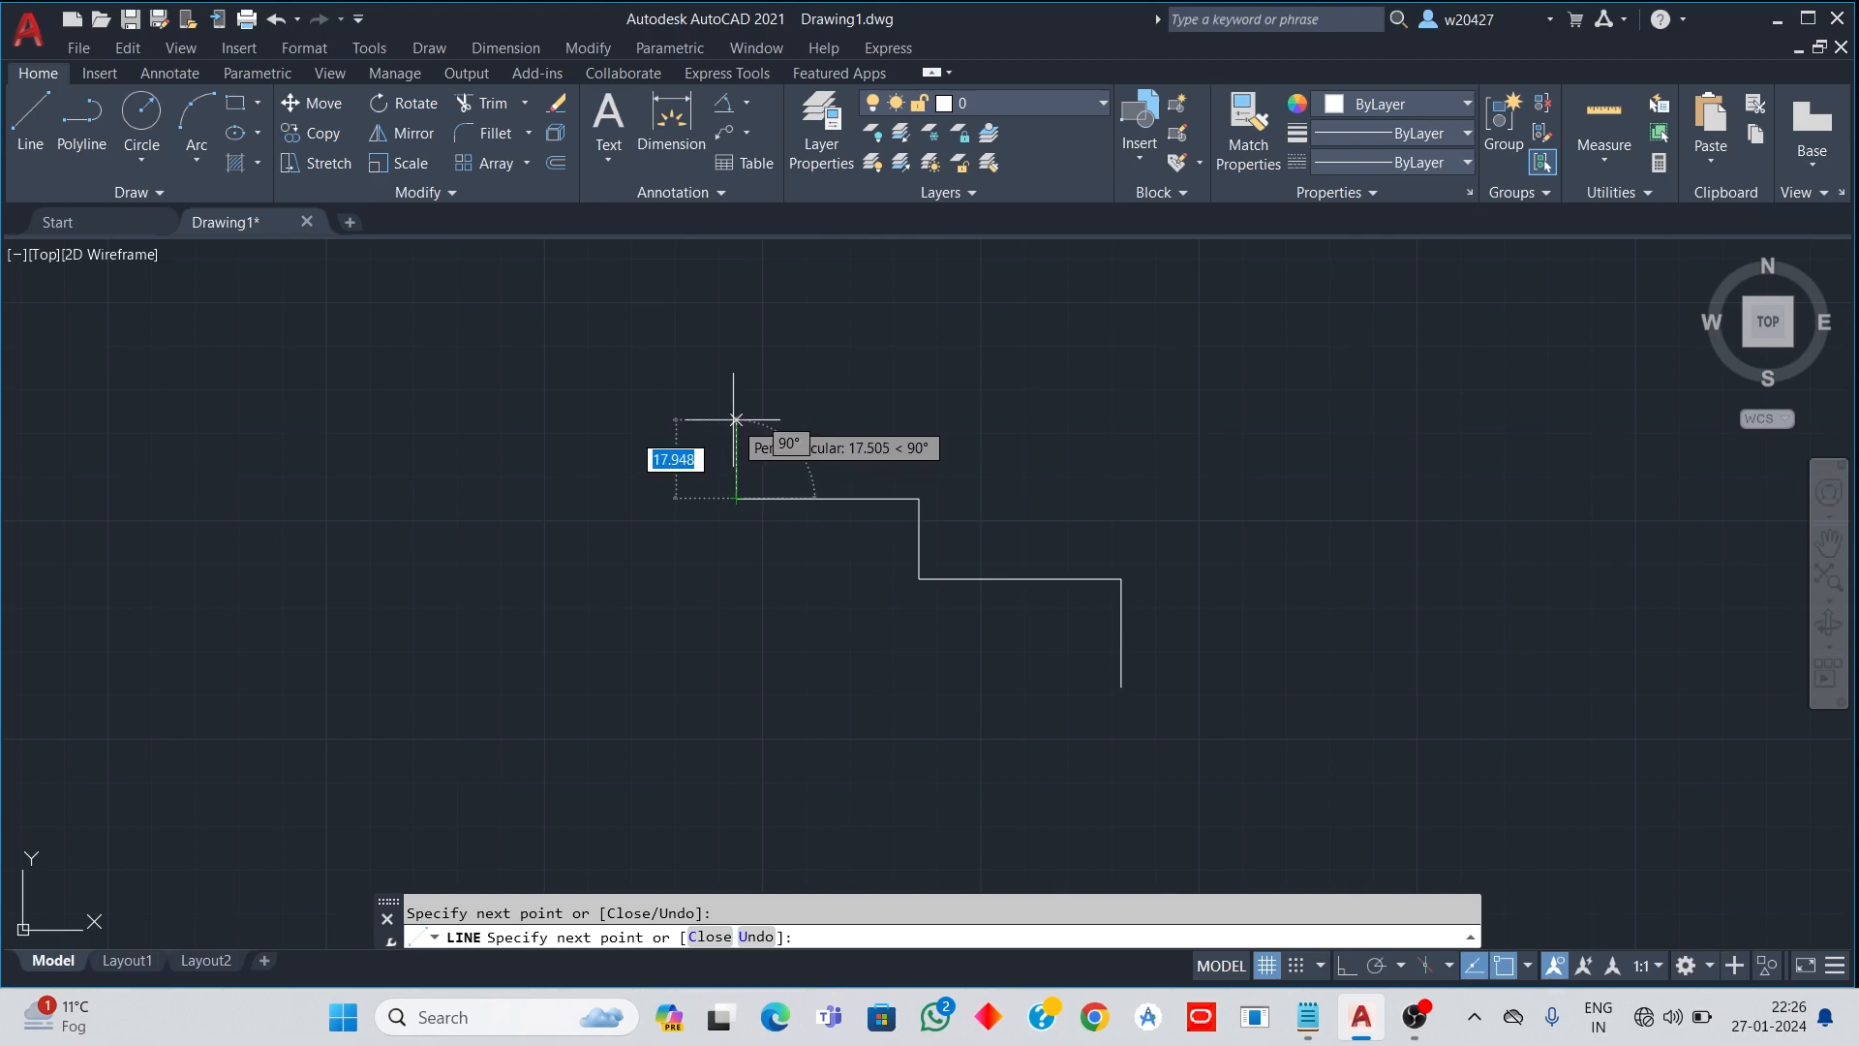
click(736, 419)
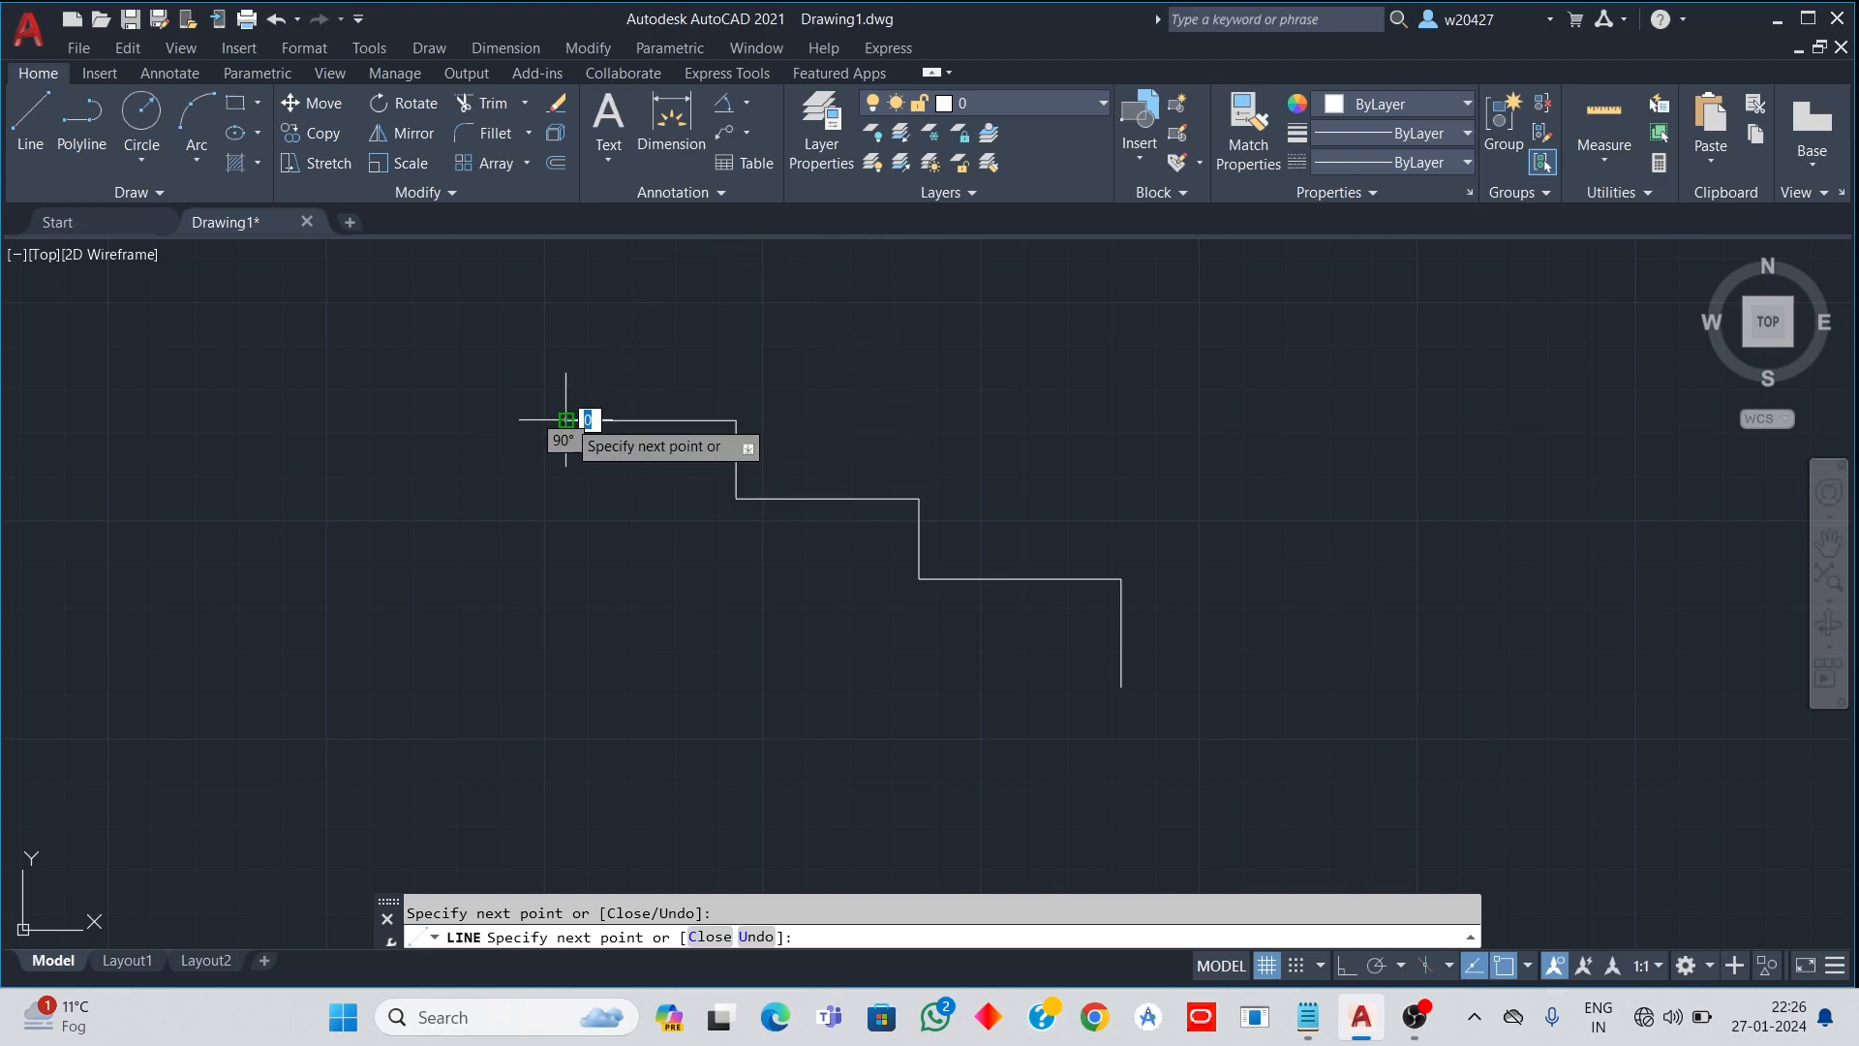
click(587, 412)
key(Return)
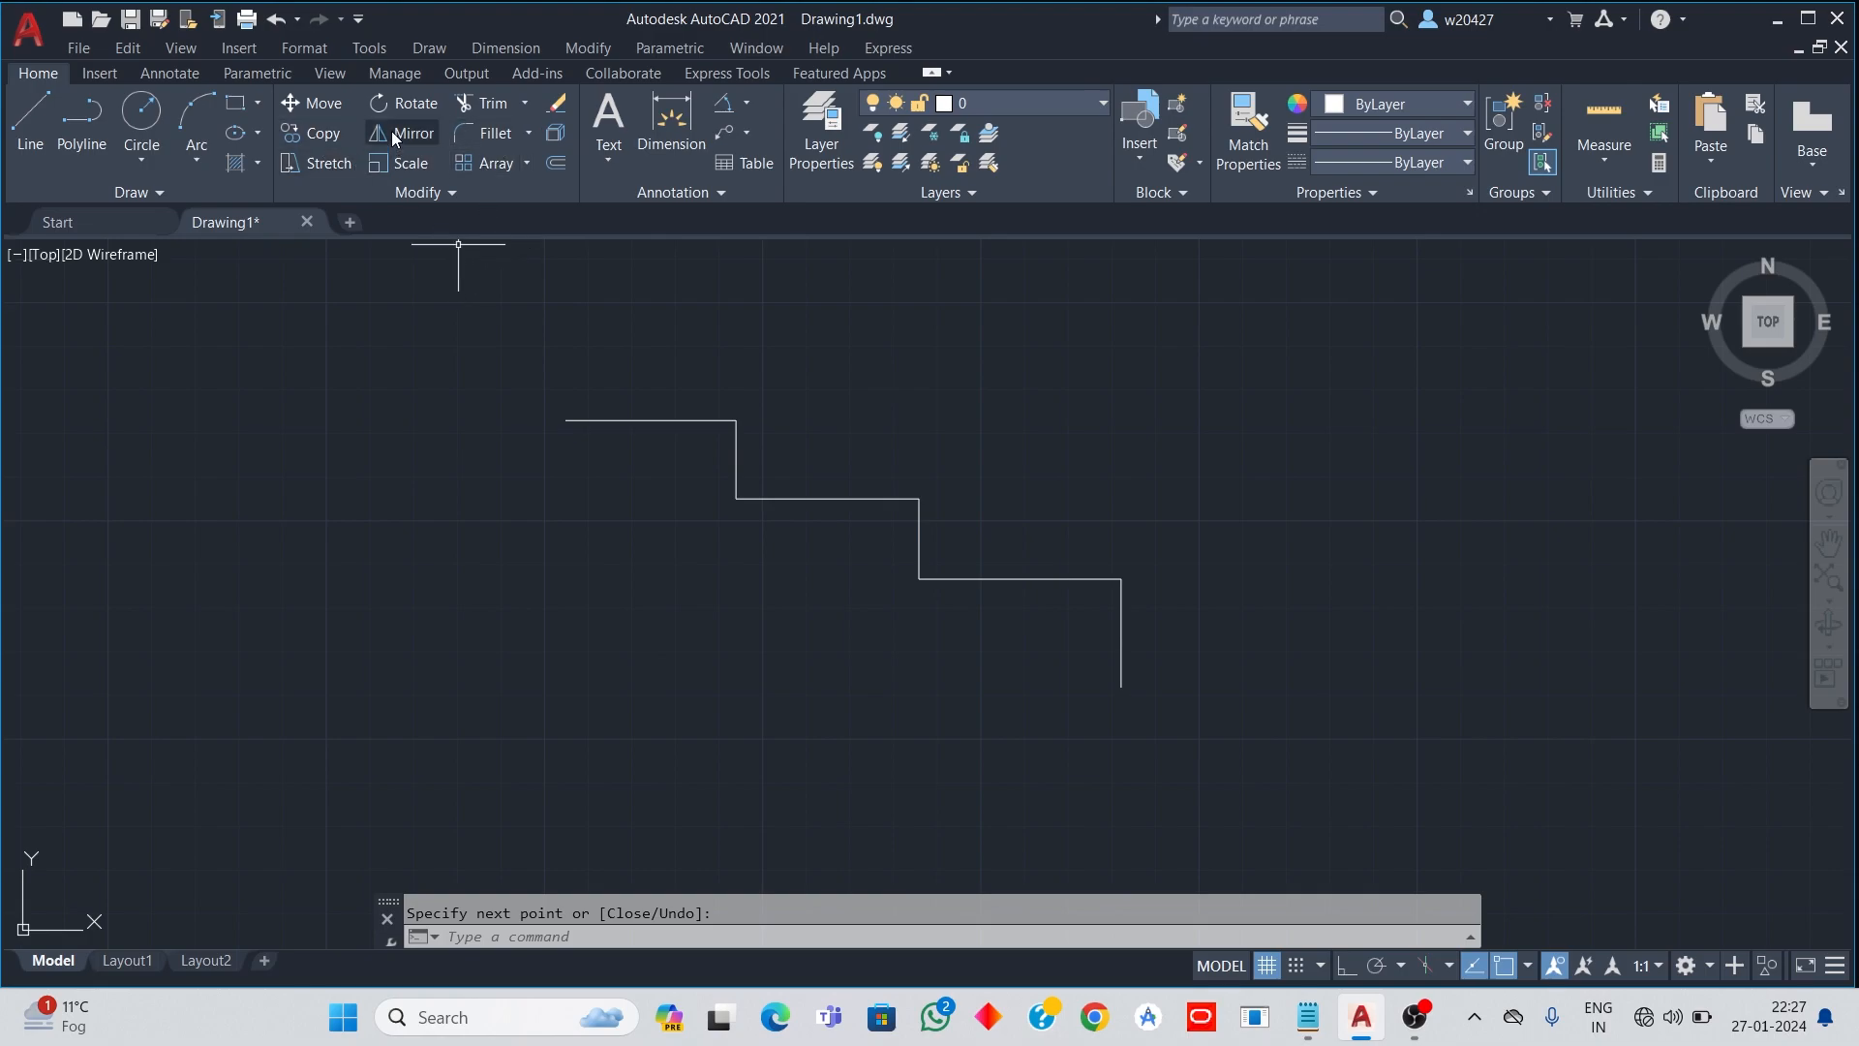
Step: Mirror the six staircase lines about a vertical line through the staircase's upper free end, keeping the source objects
click(581, 48)
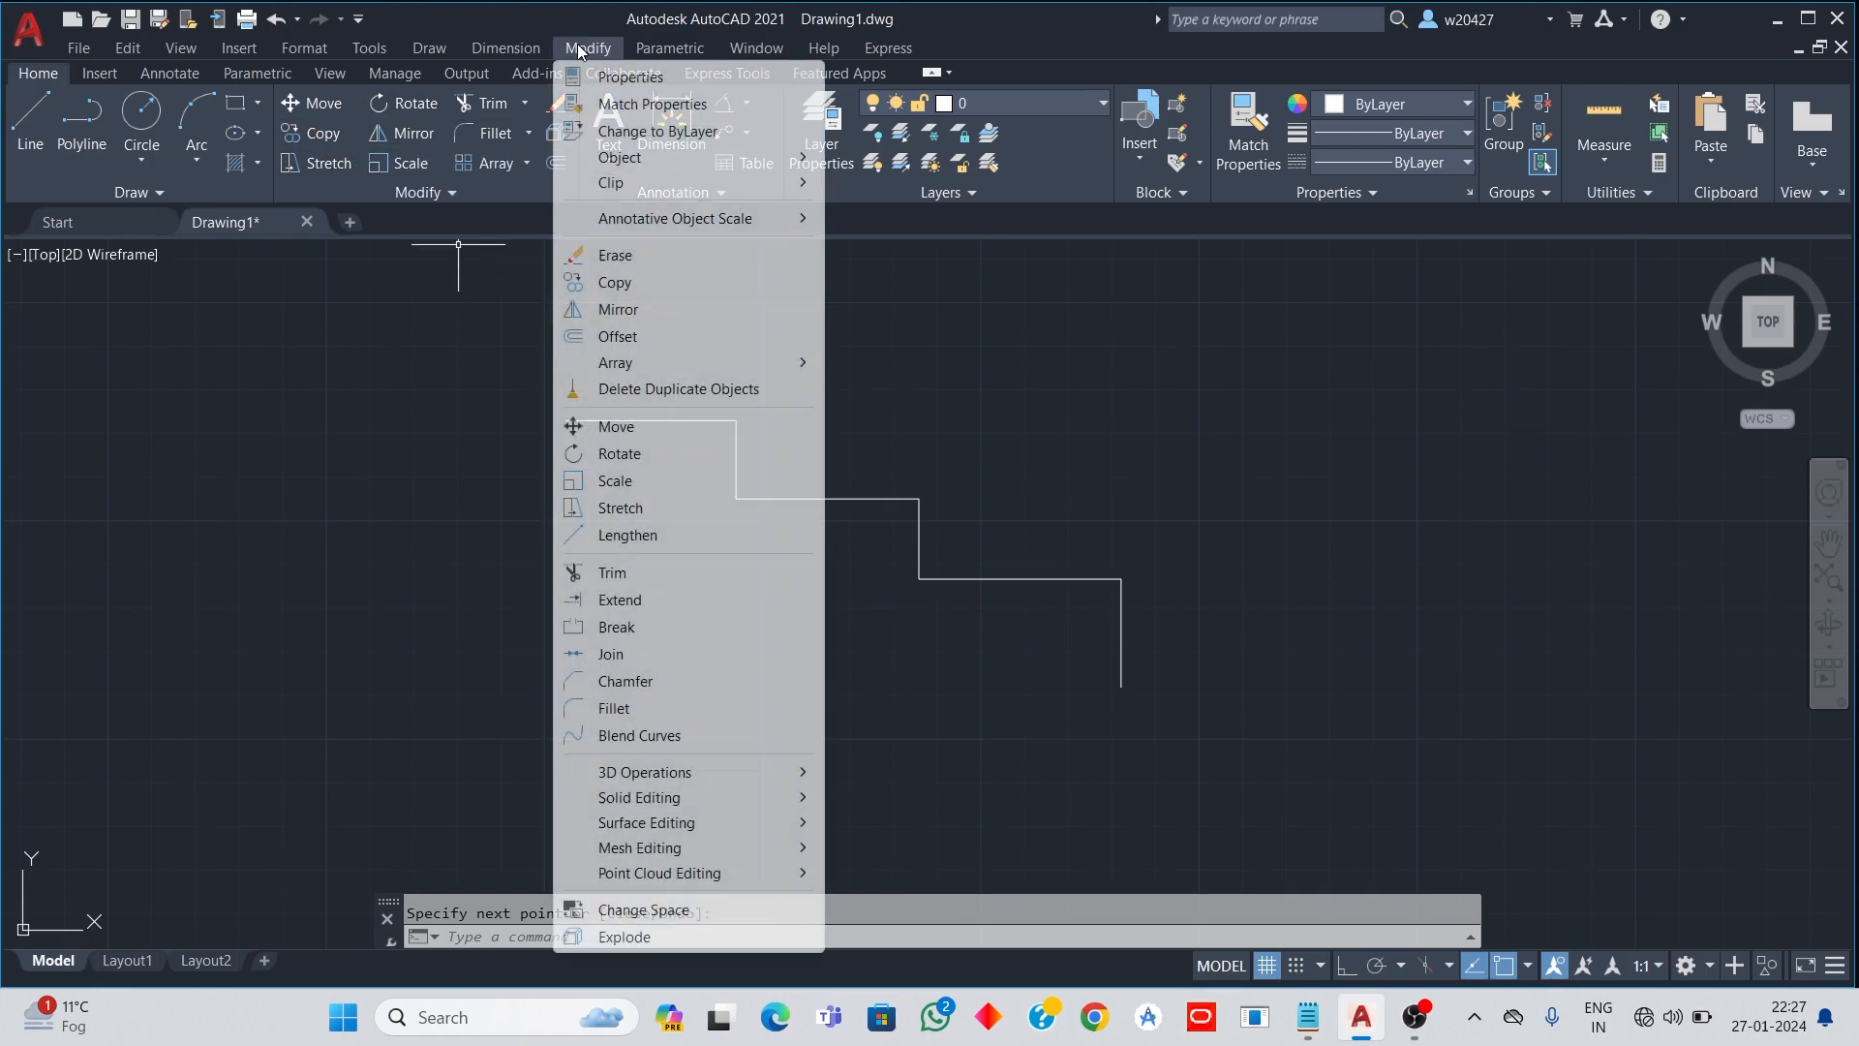
click(642, 309)
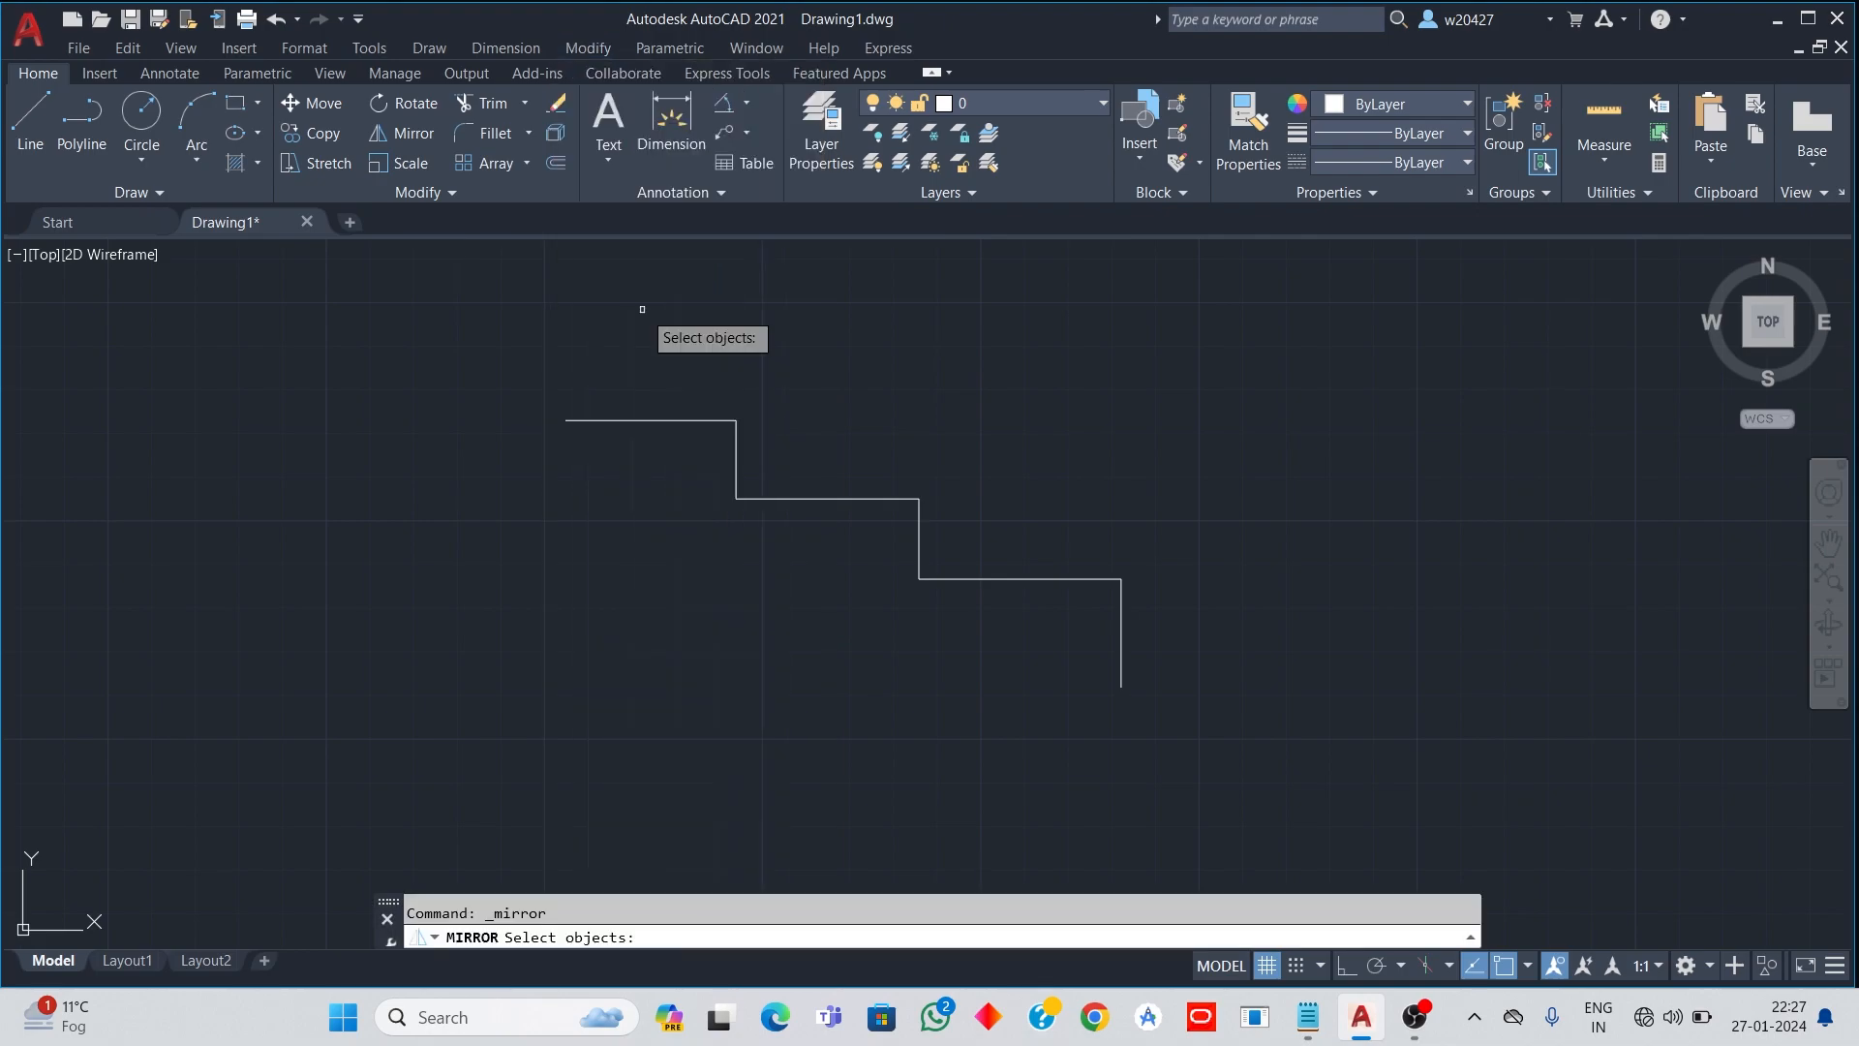
click(526, 311)
click(1392, 763)
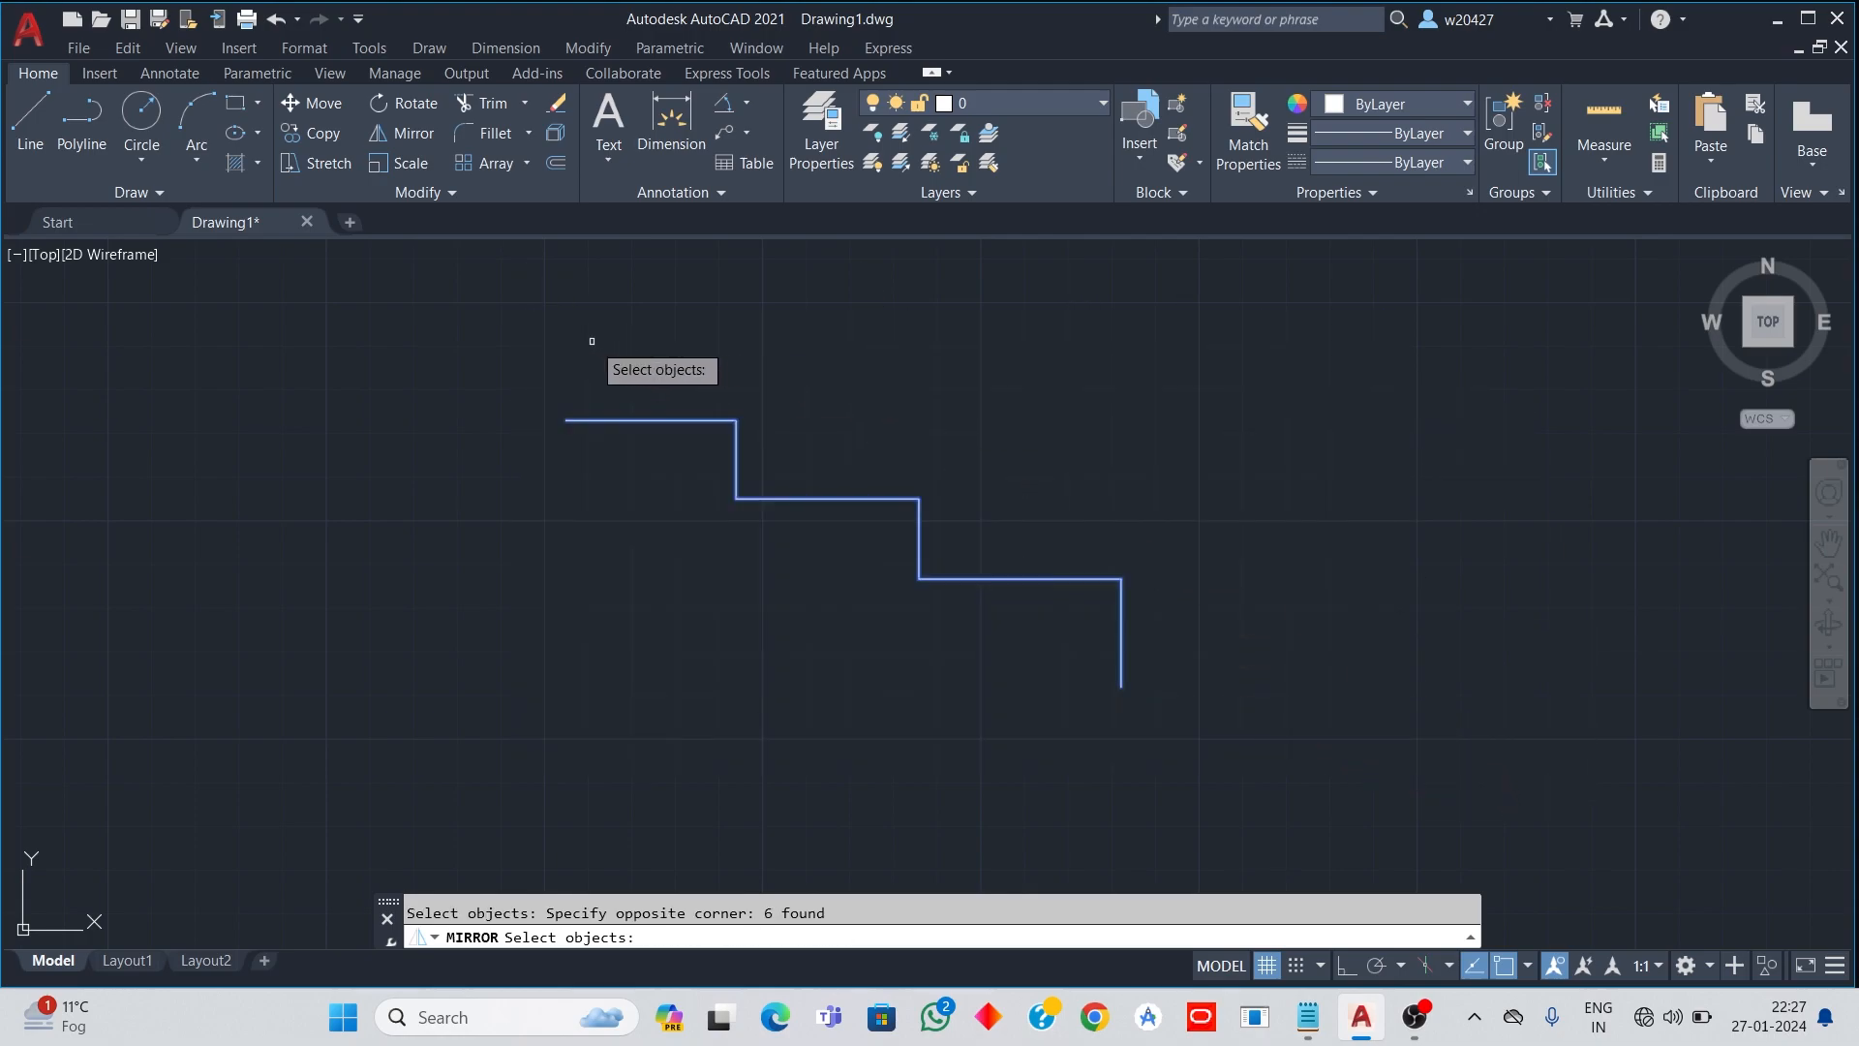
key(Return)
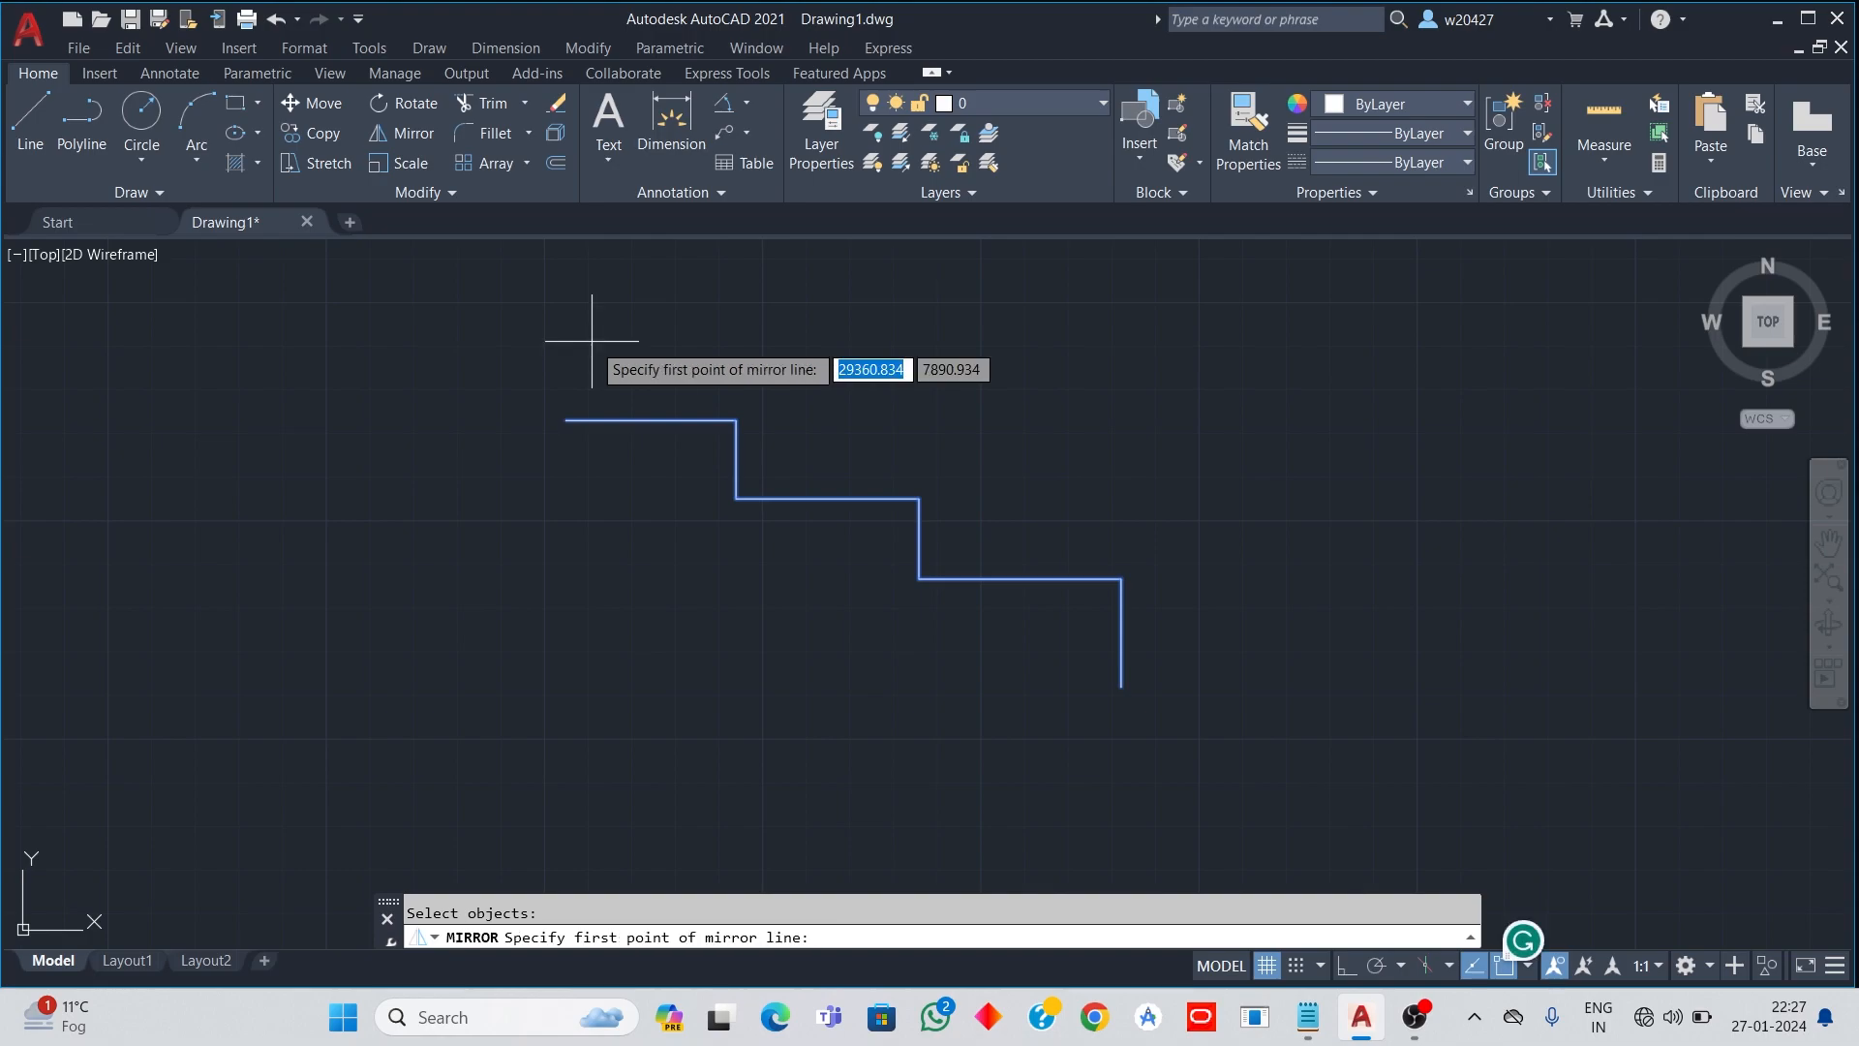
click(566, 420)
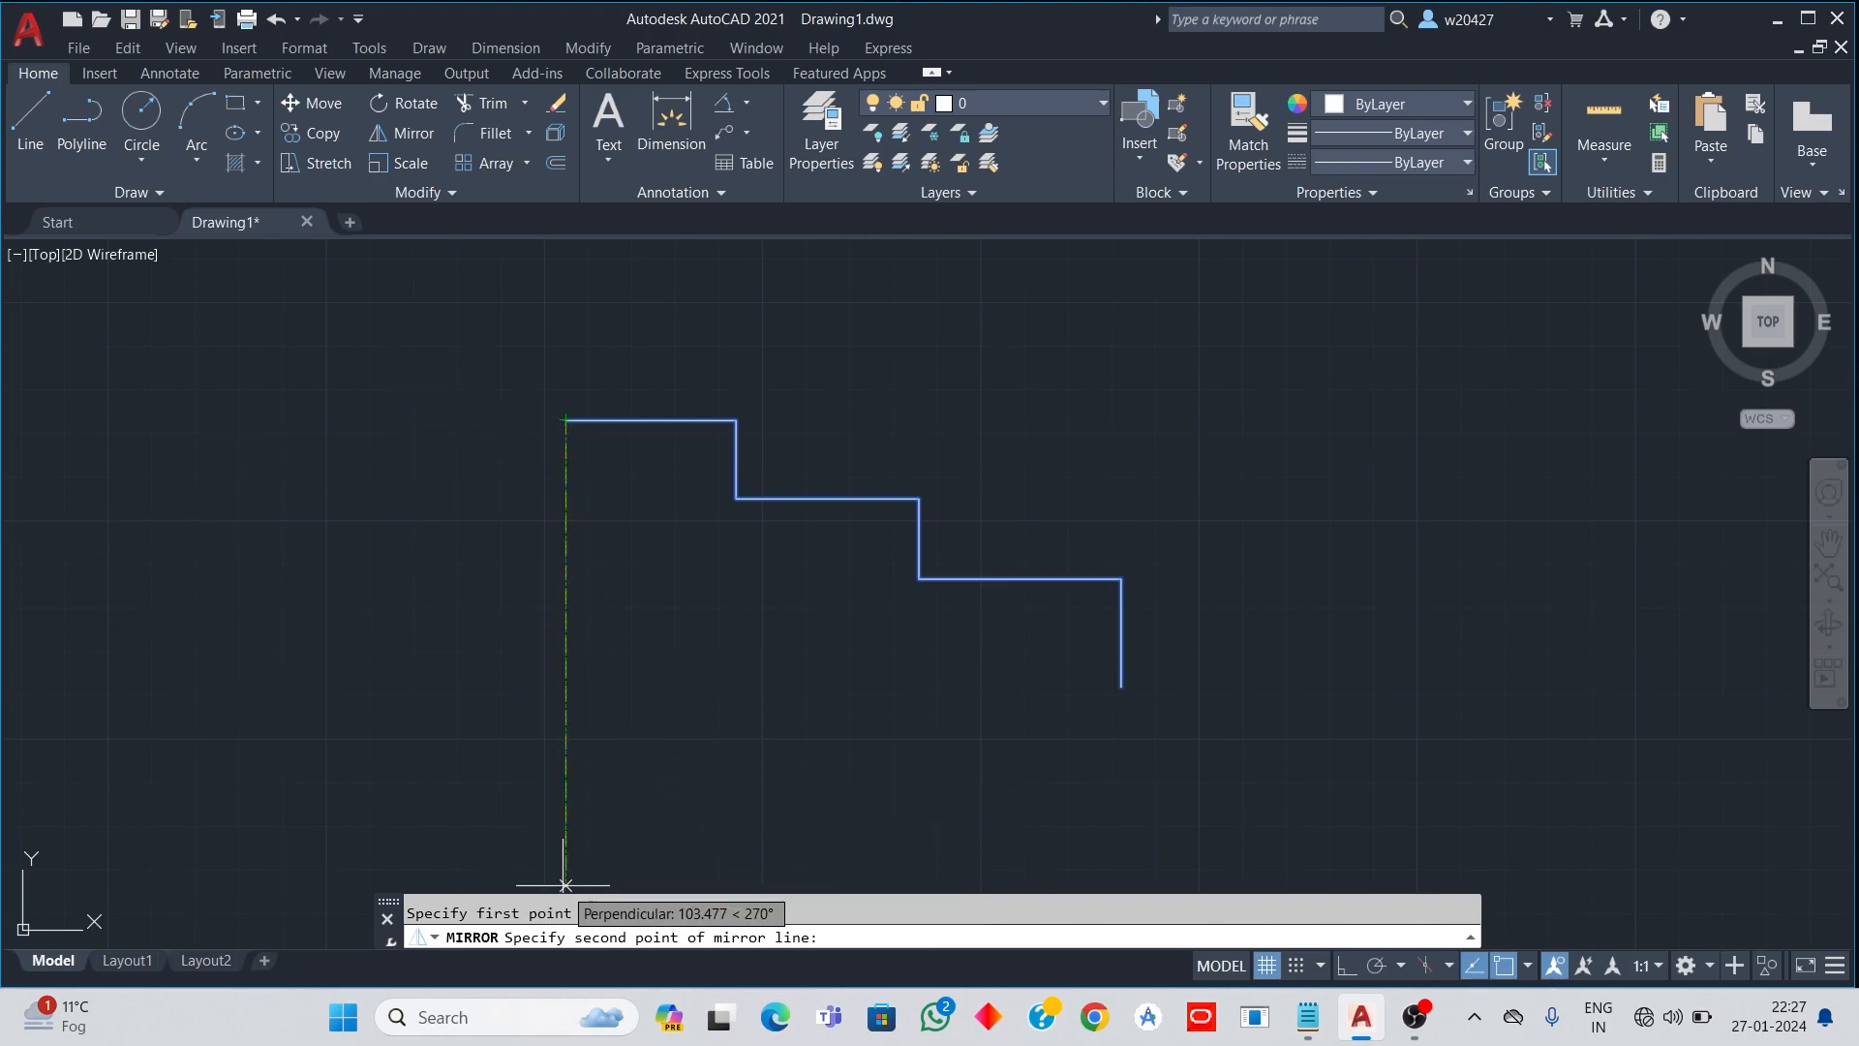
click(566, 884)
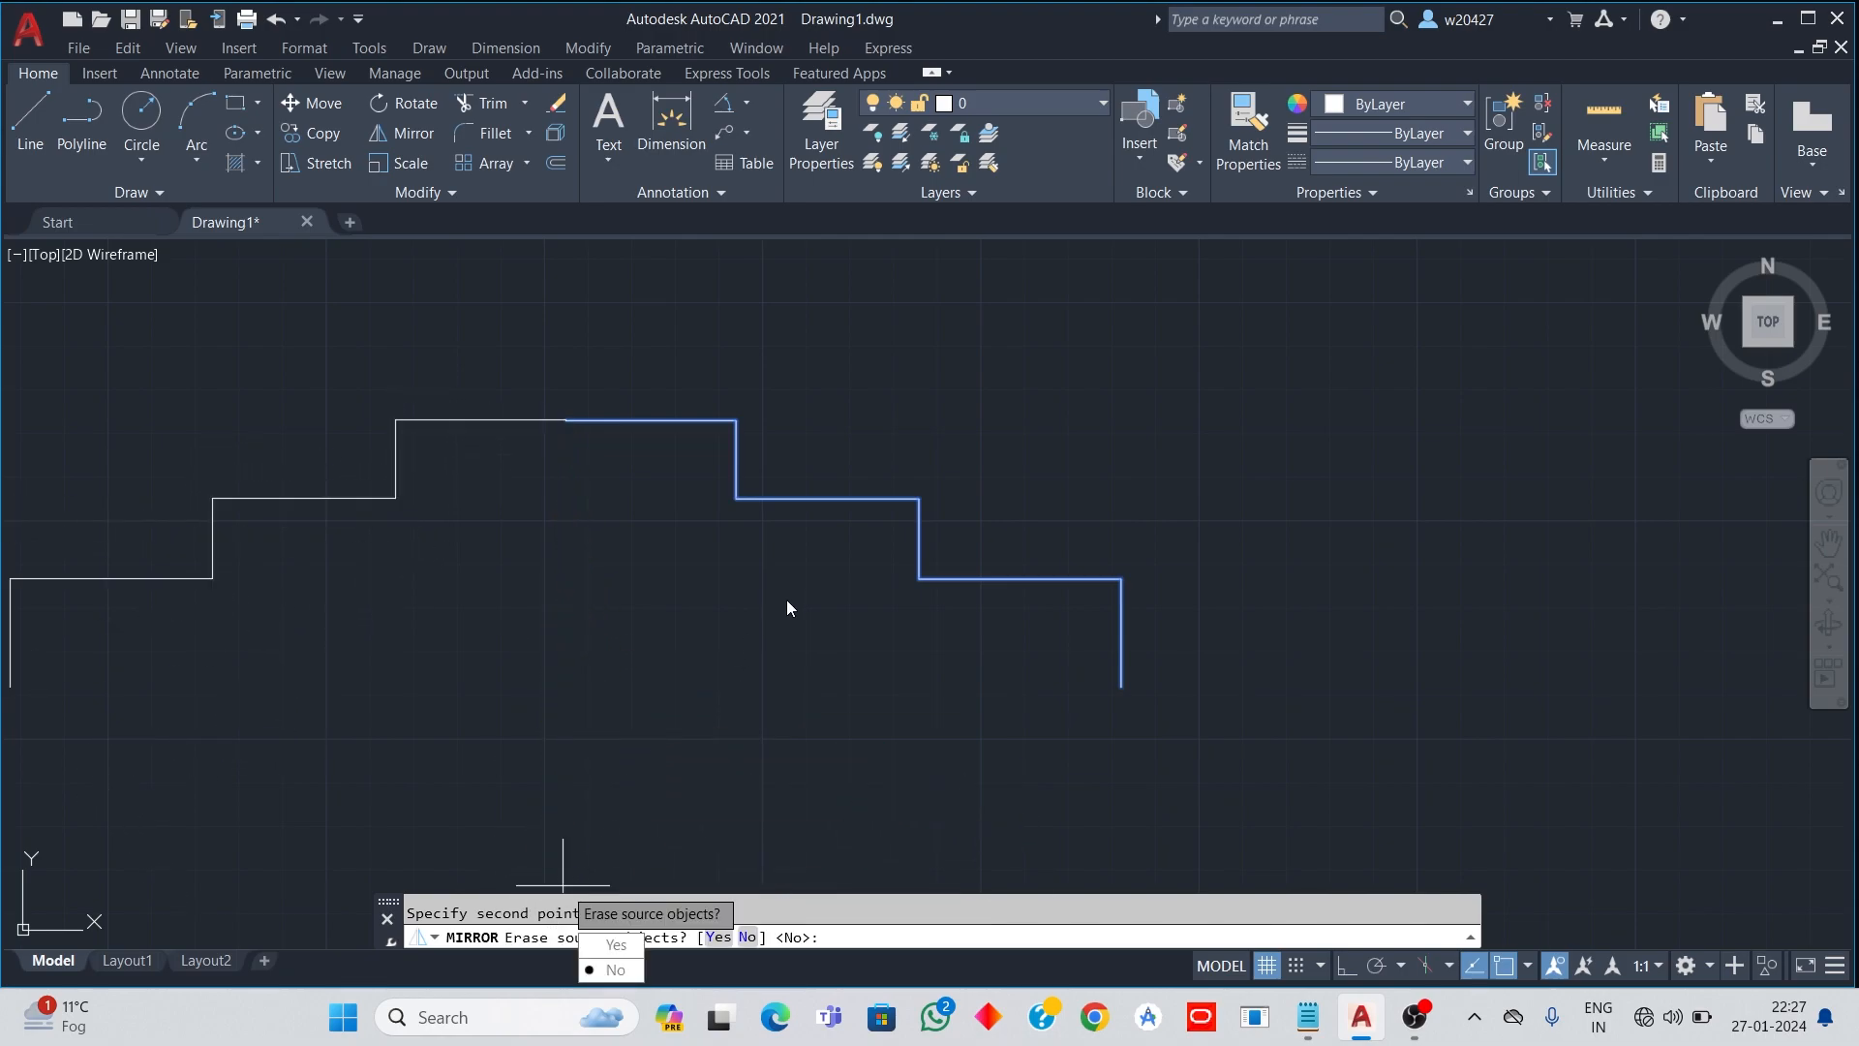
scroll(788, 606, down, 3)
scroll(706, 650, up, 2)
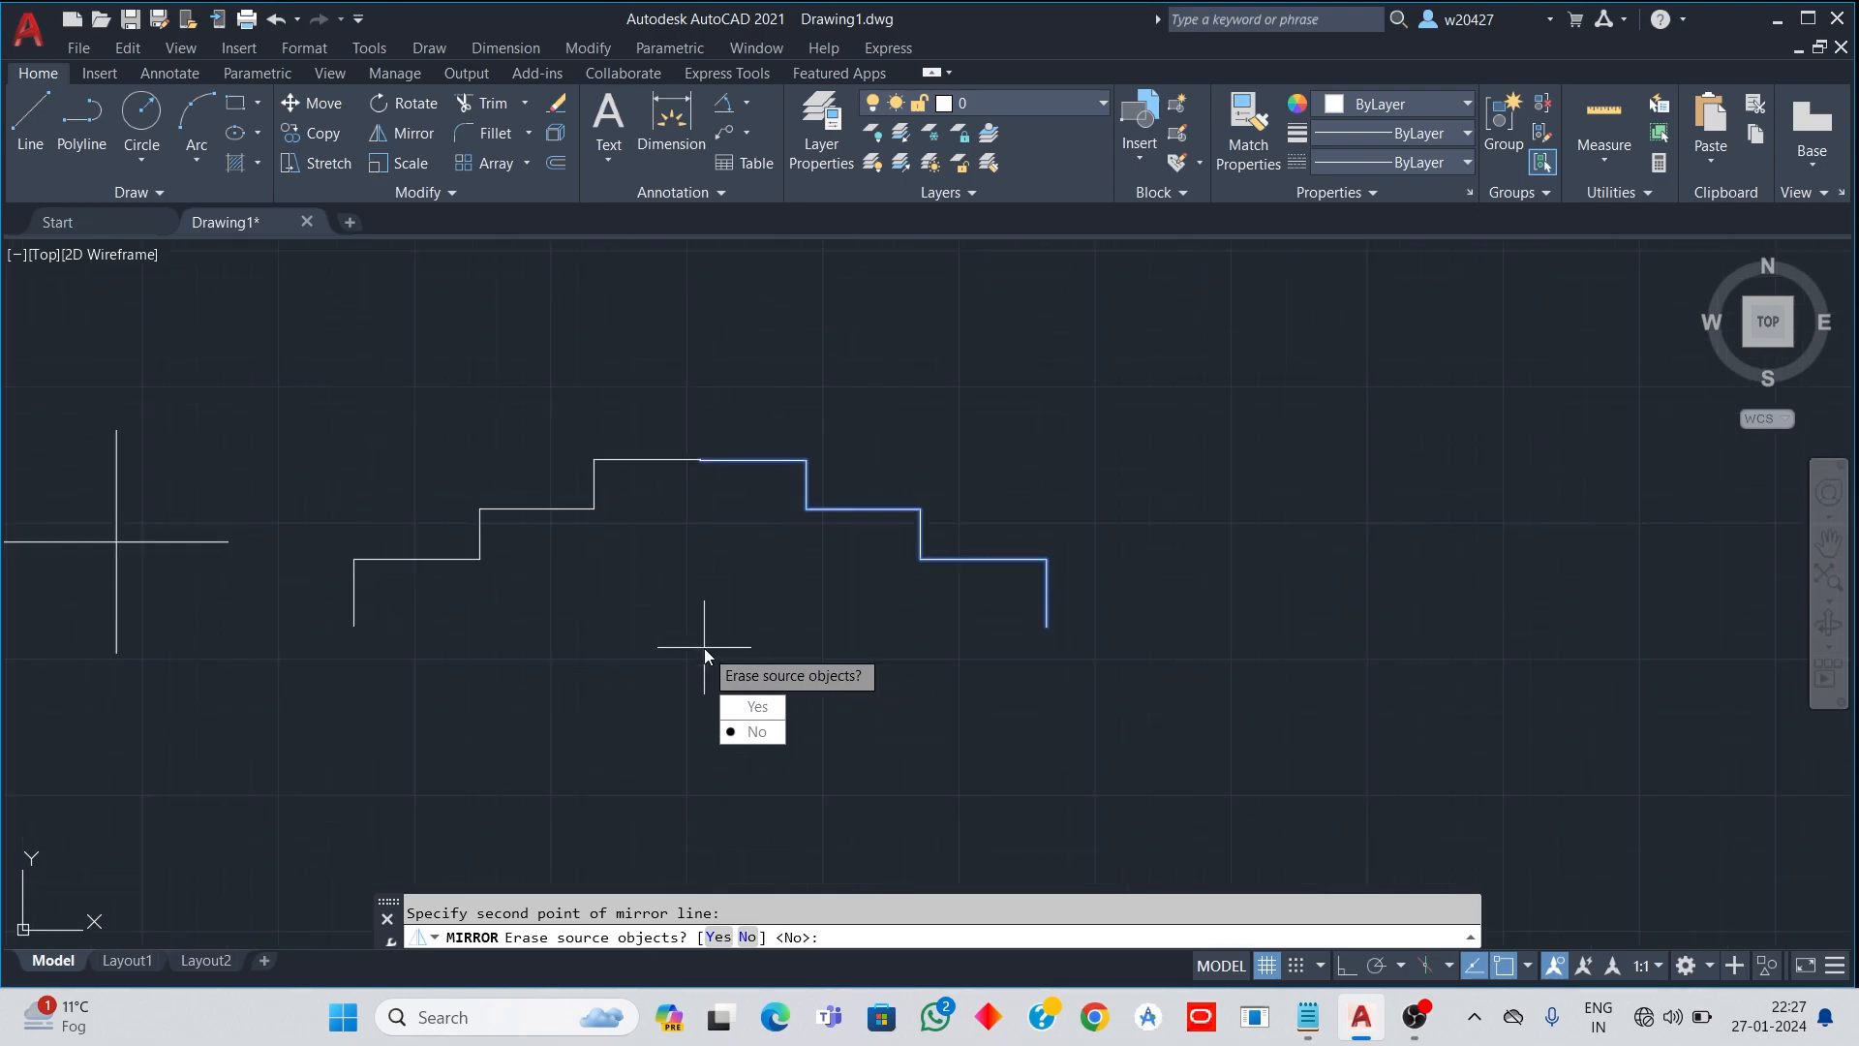
click(759, 733)
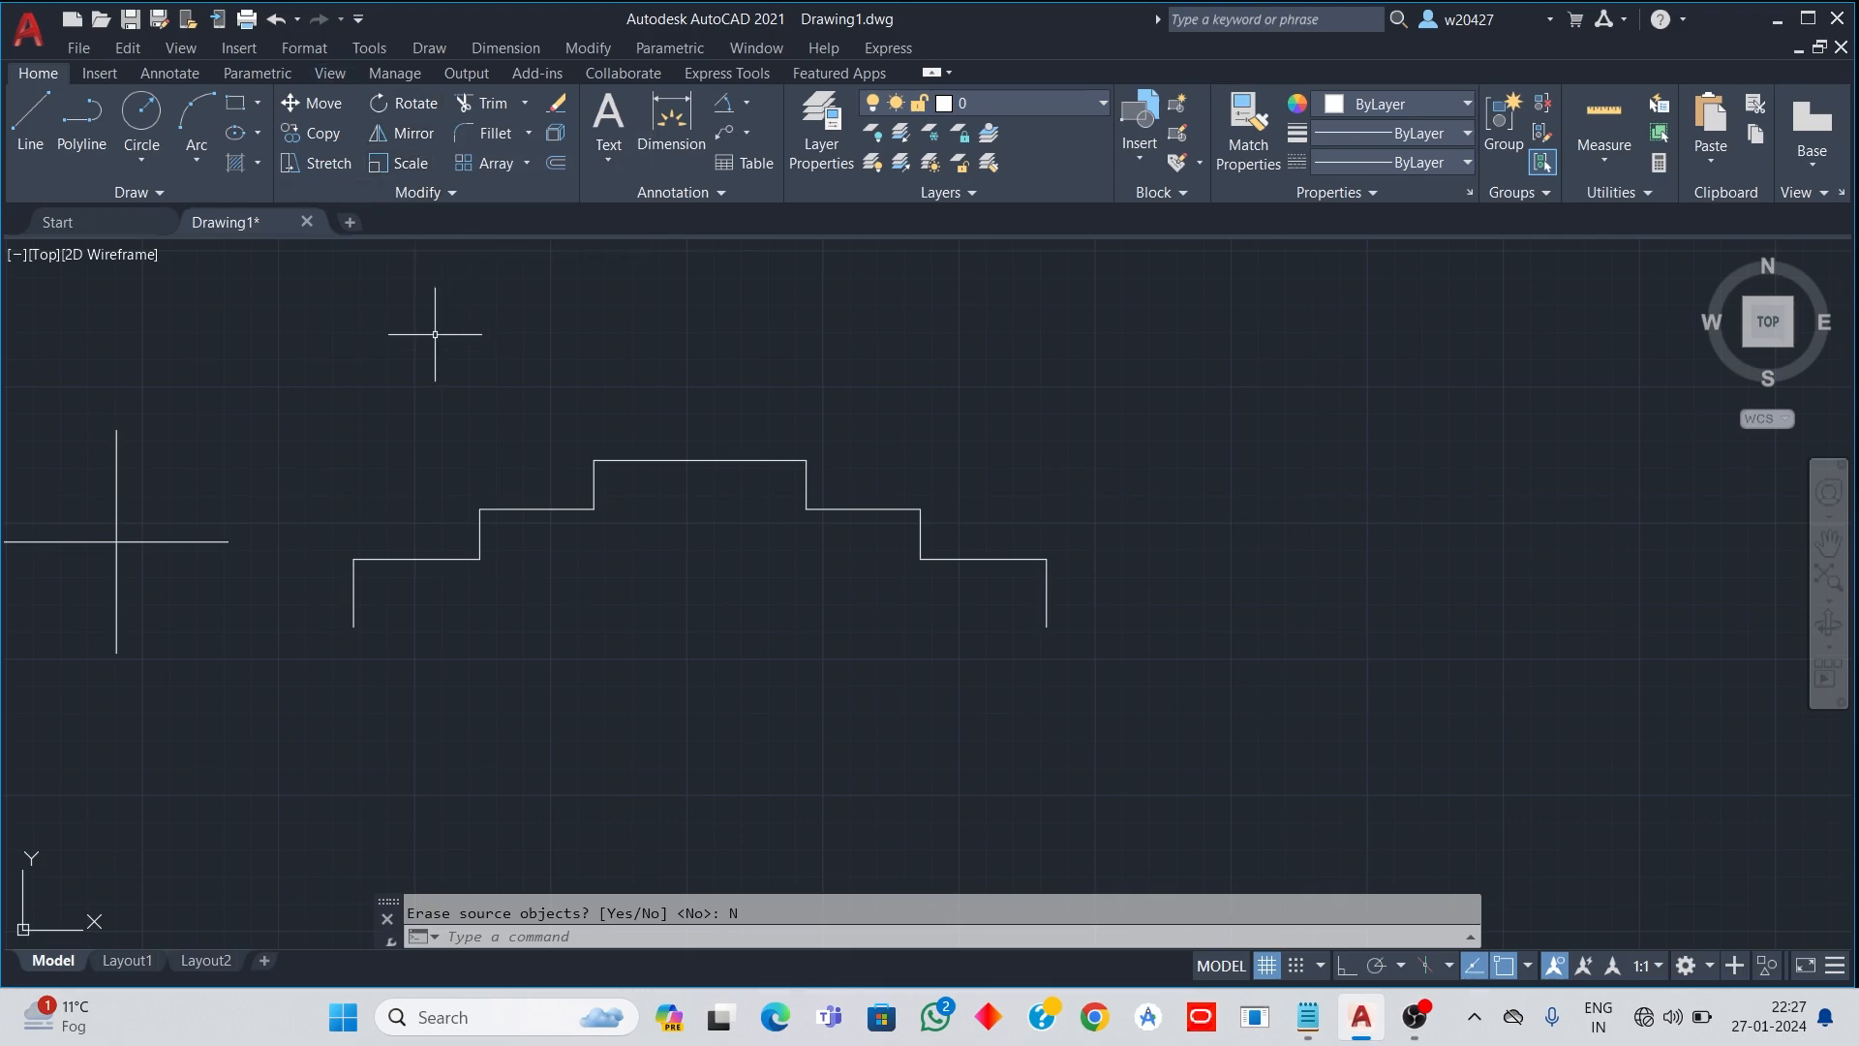
Step: Try mirroring the stepped outline about a horizontal line through its lower ends with the source objects erased, and undo that mirror
text(MI)
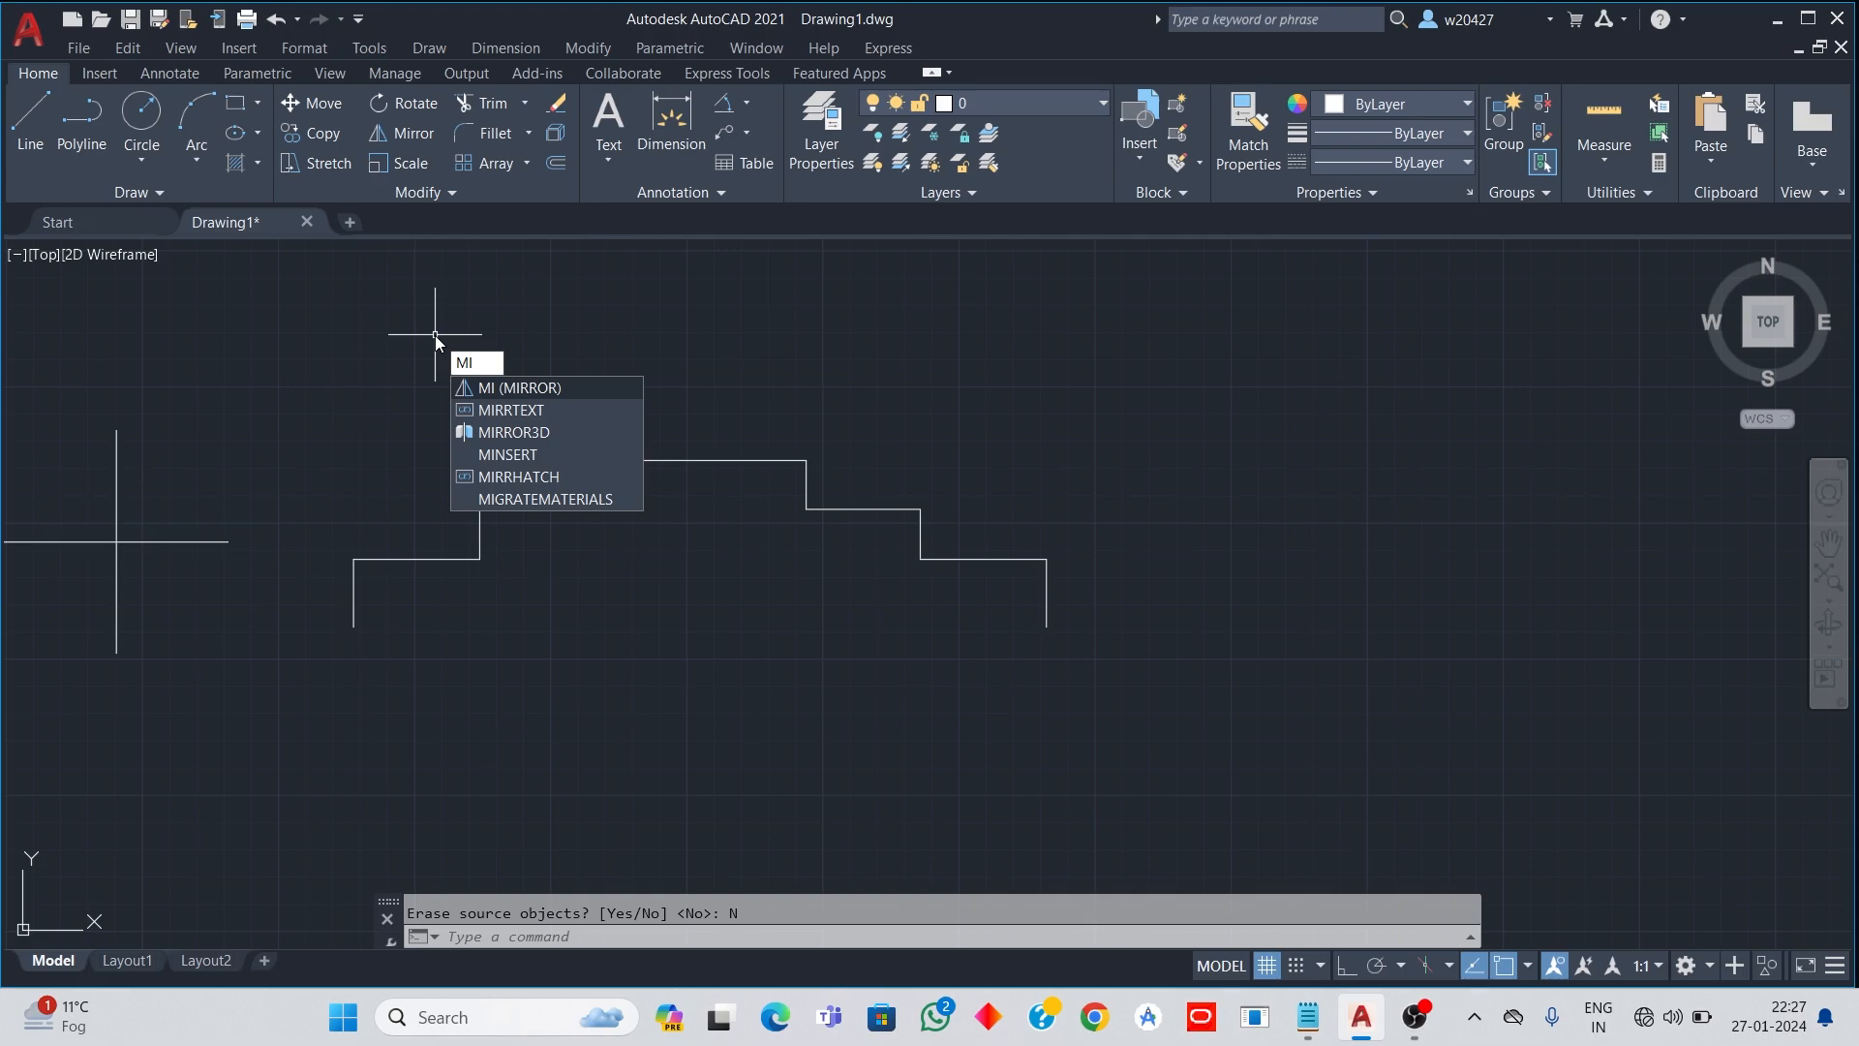
key(Return)
click(307, 382)
click(1212, 705)
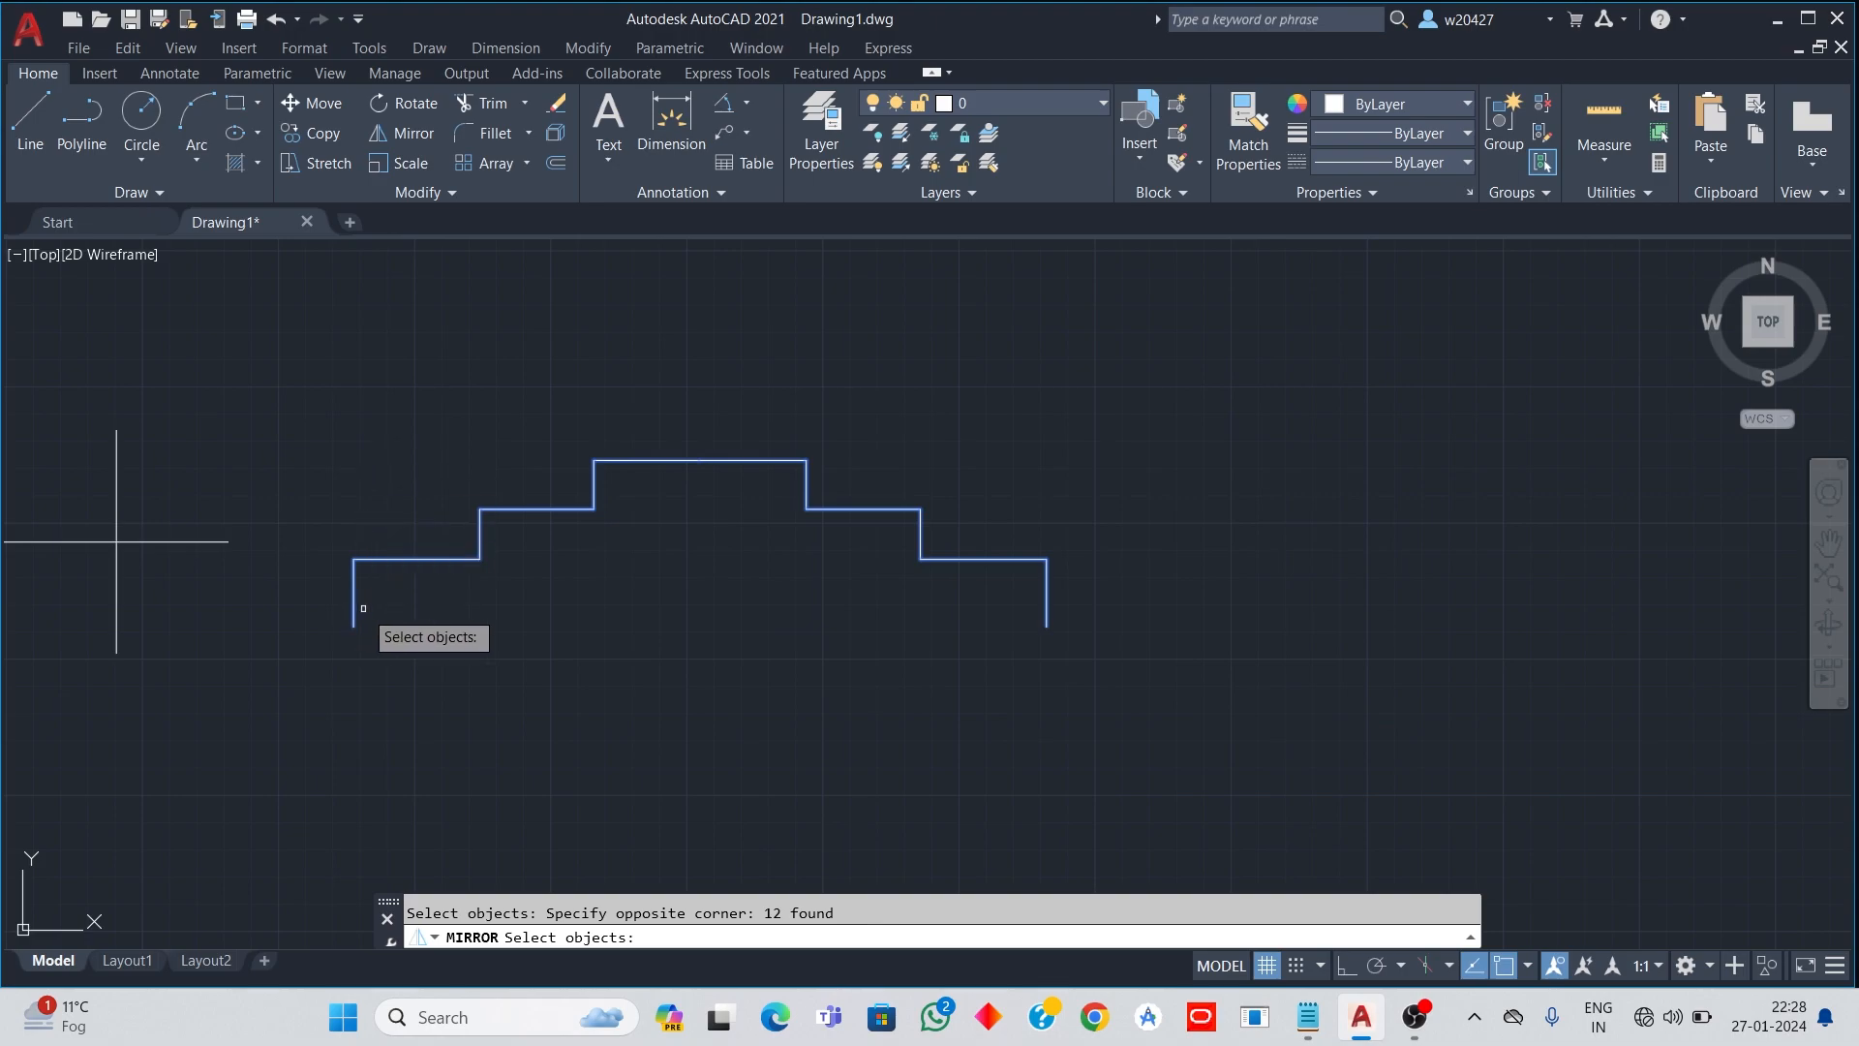
key(Return)
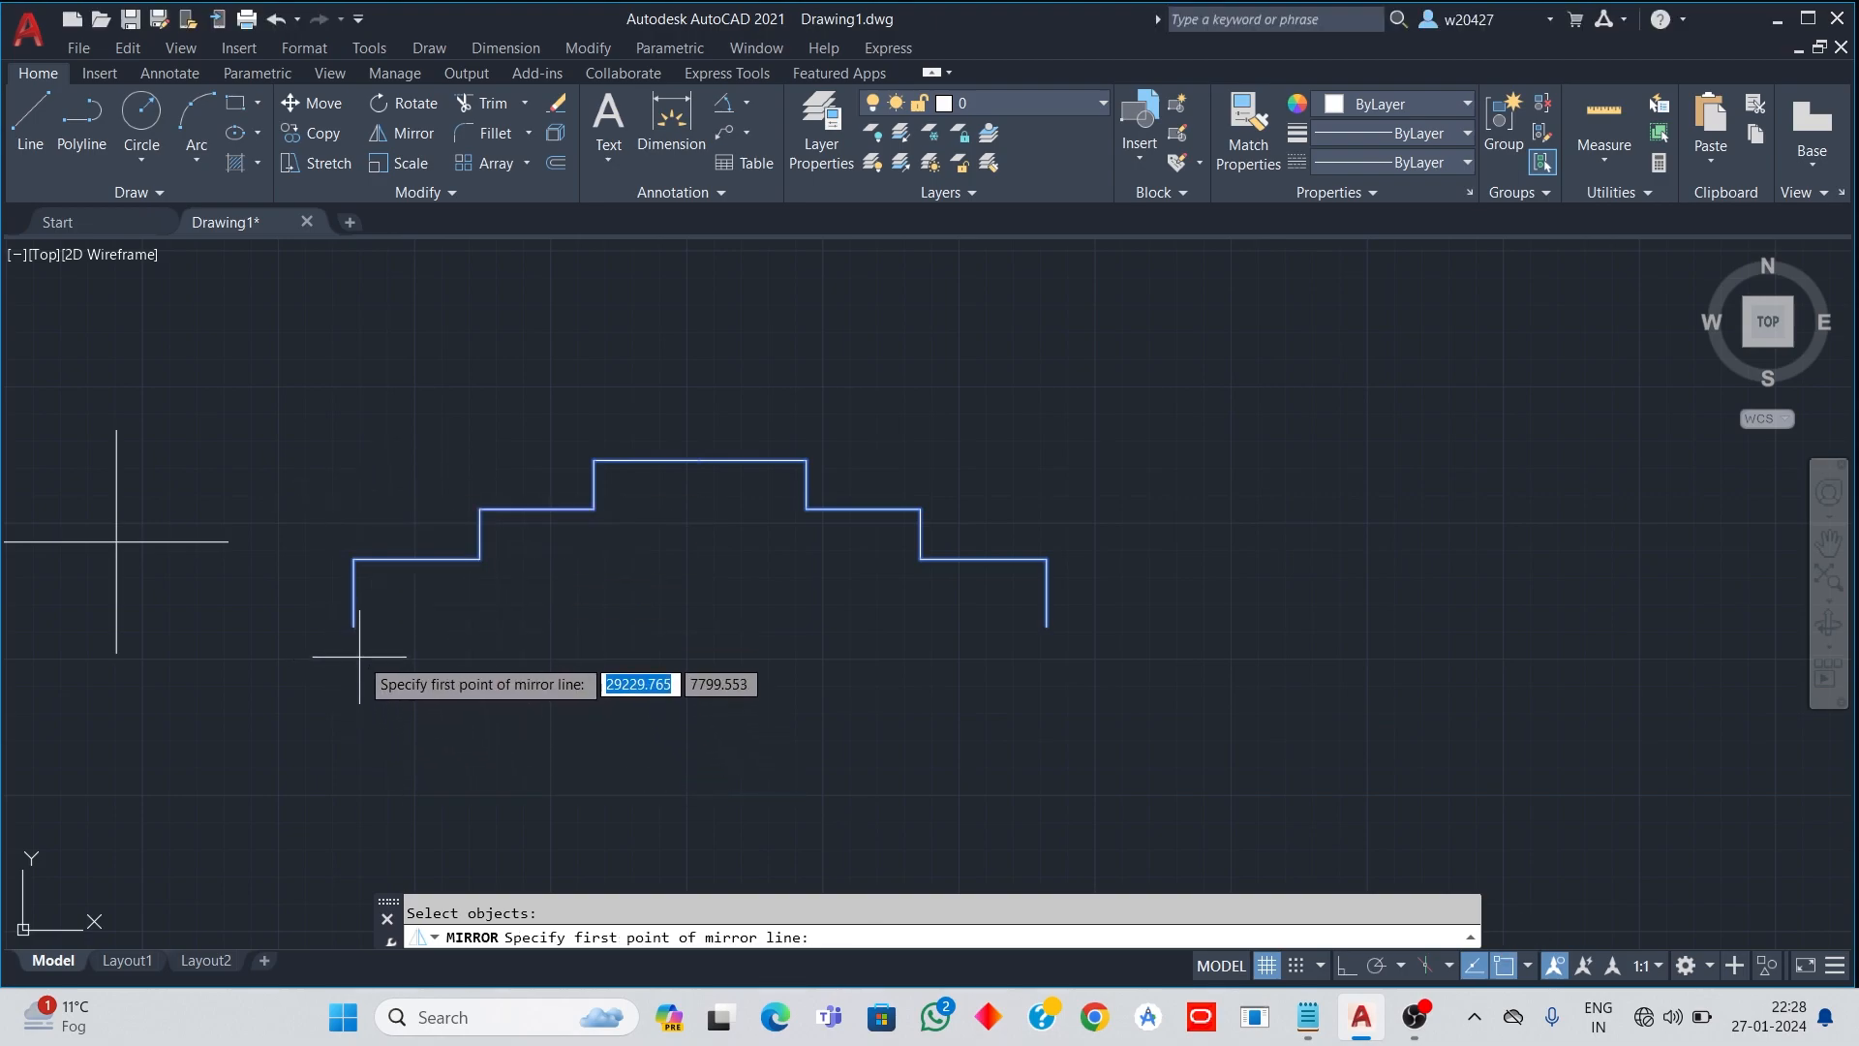
click(353, 626)
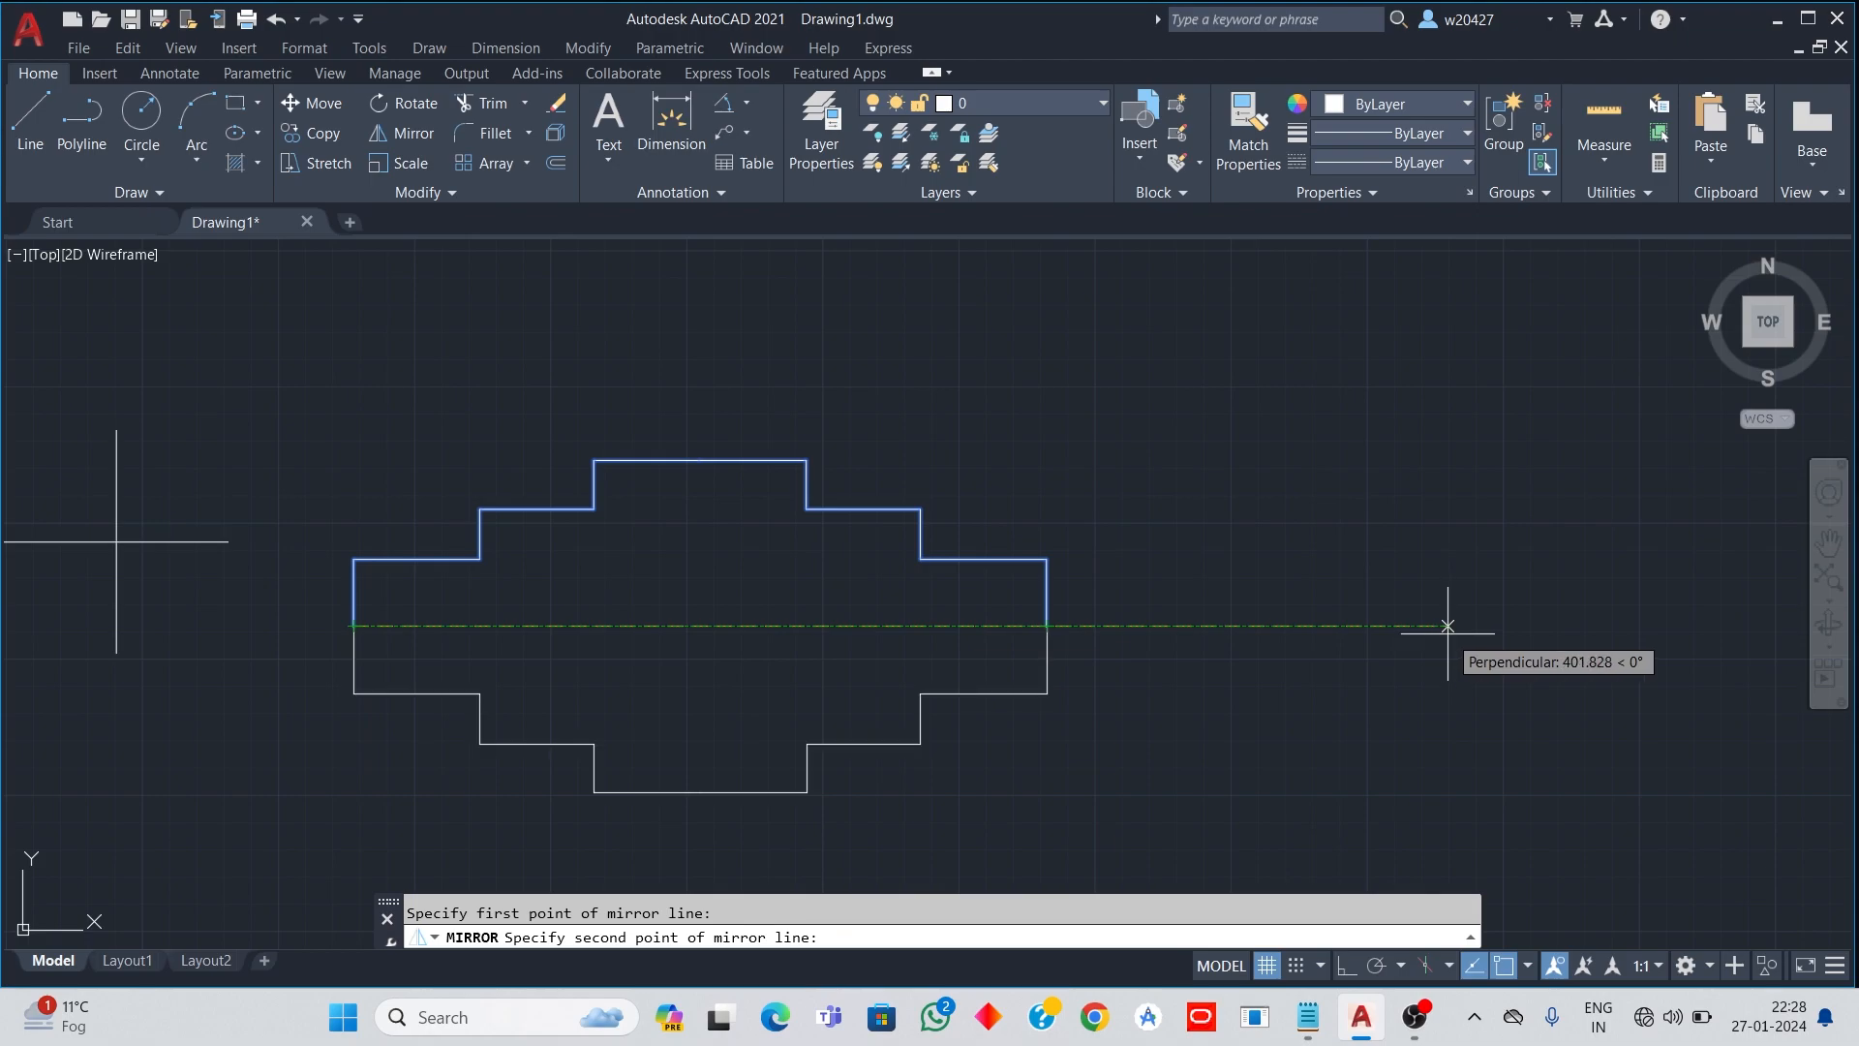
click(1447, 627)
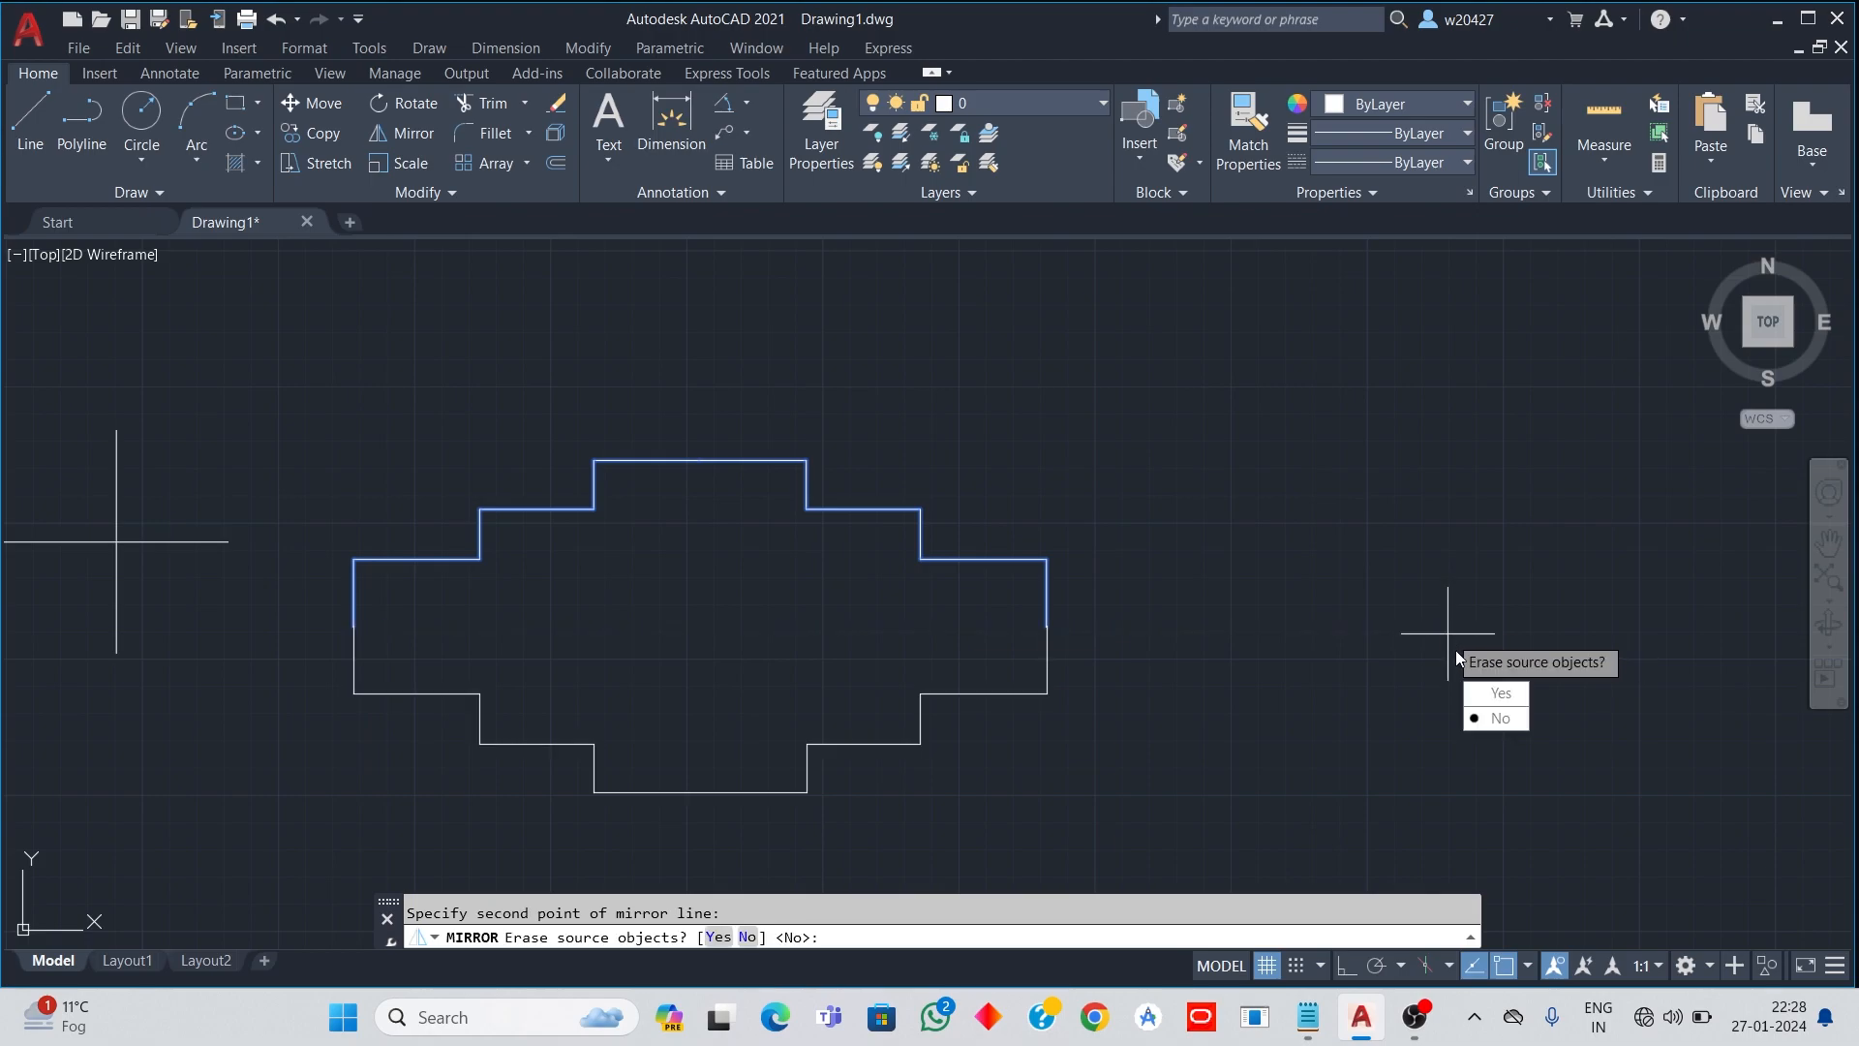
click(1497, 694)
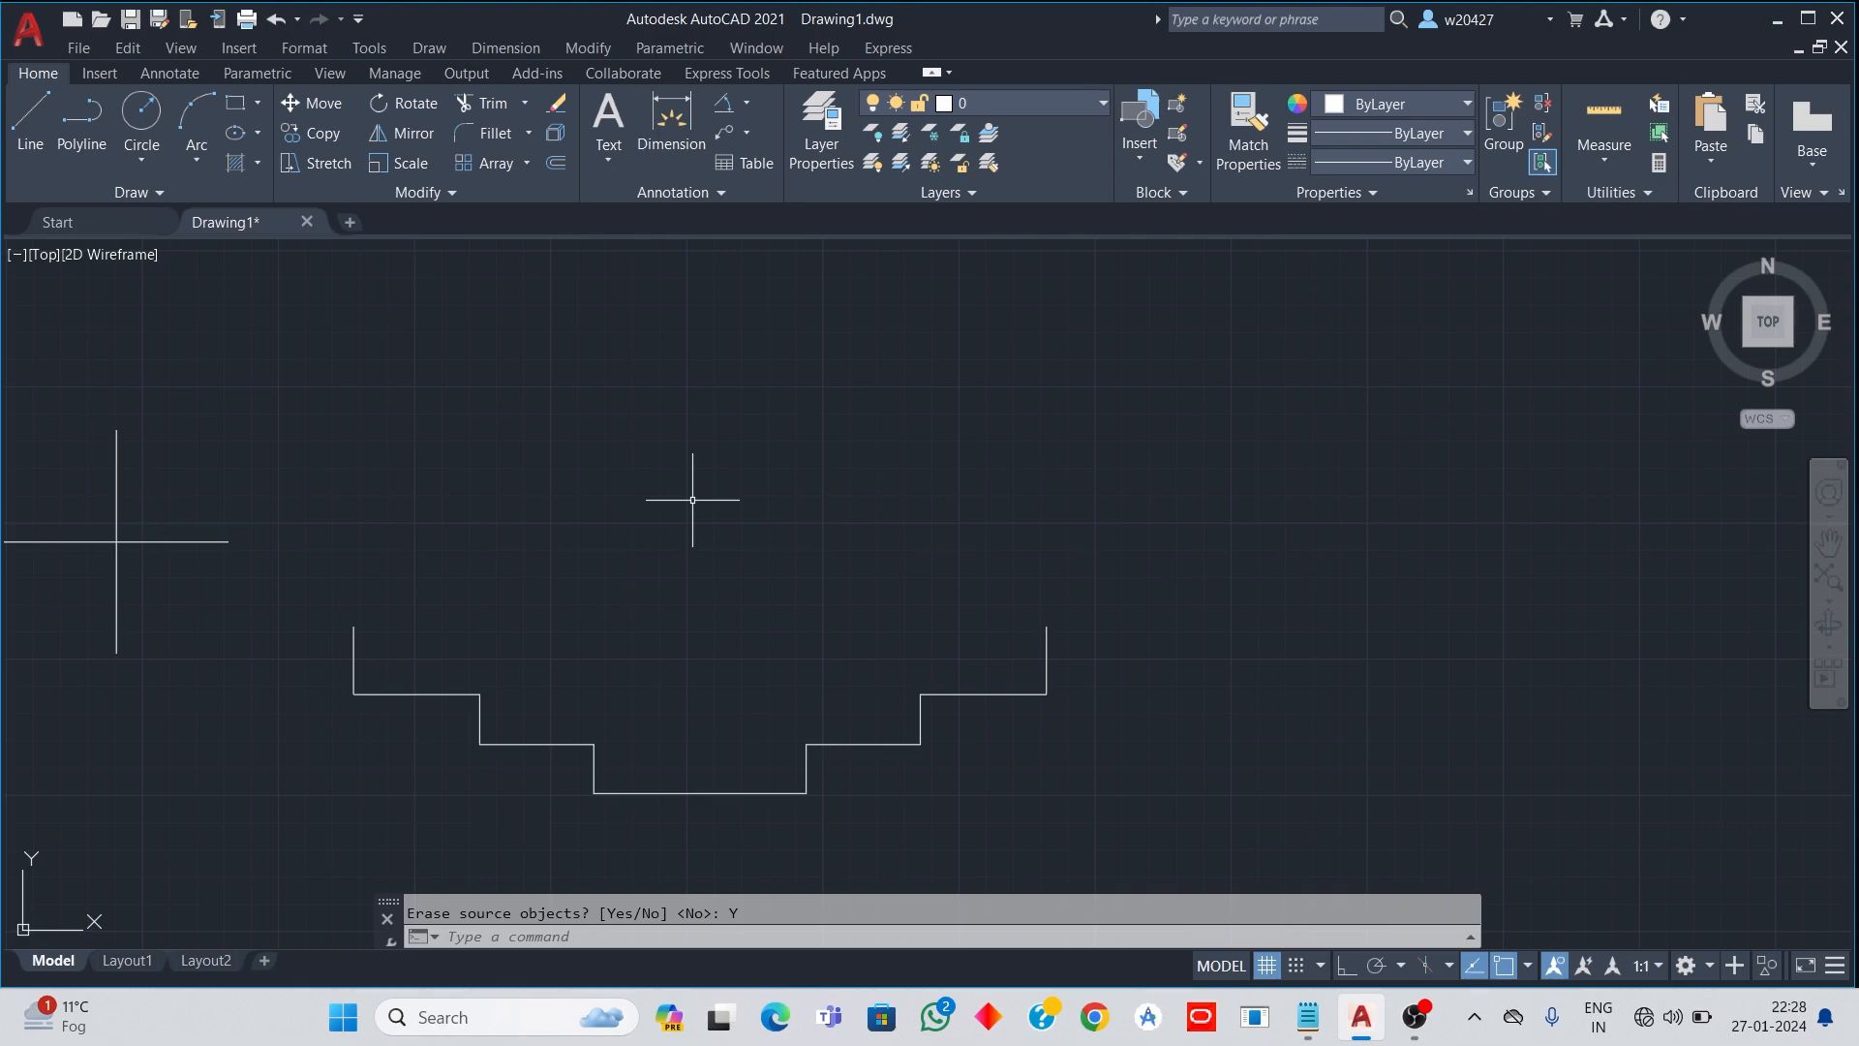
key(ctrl+z)
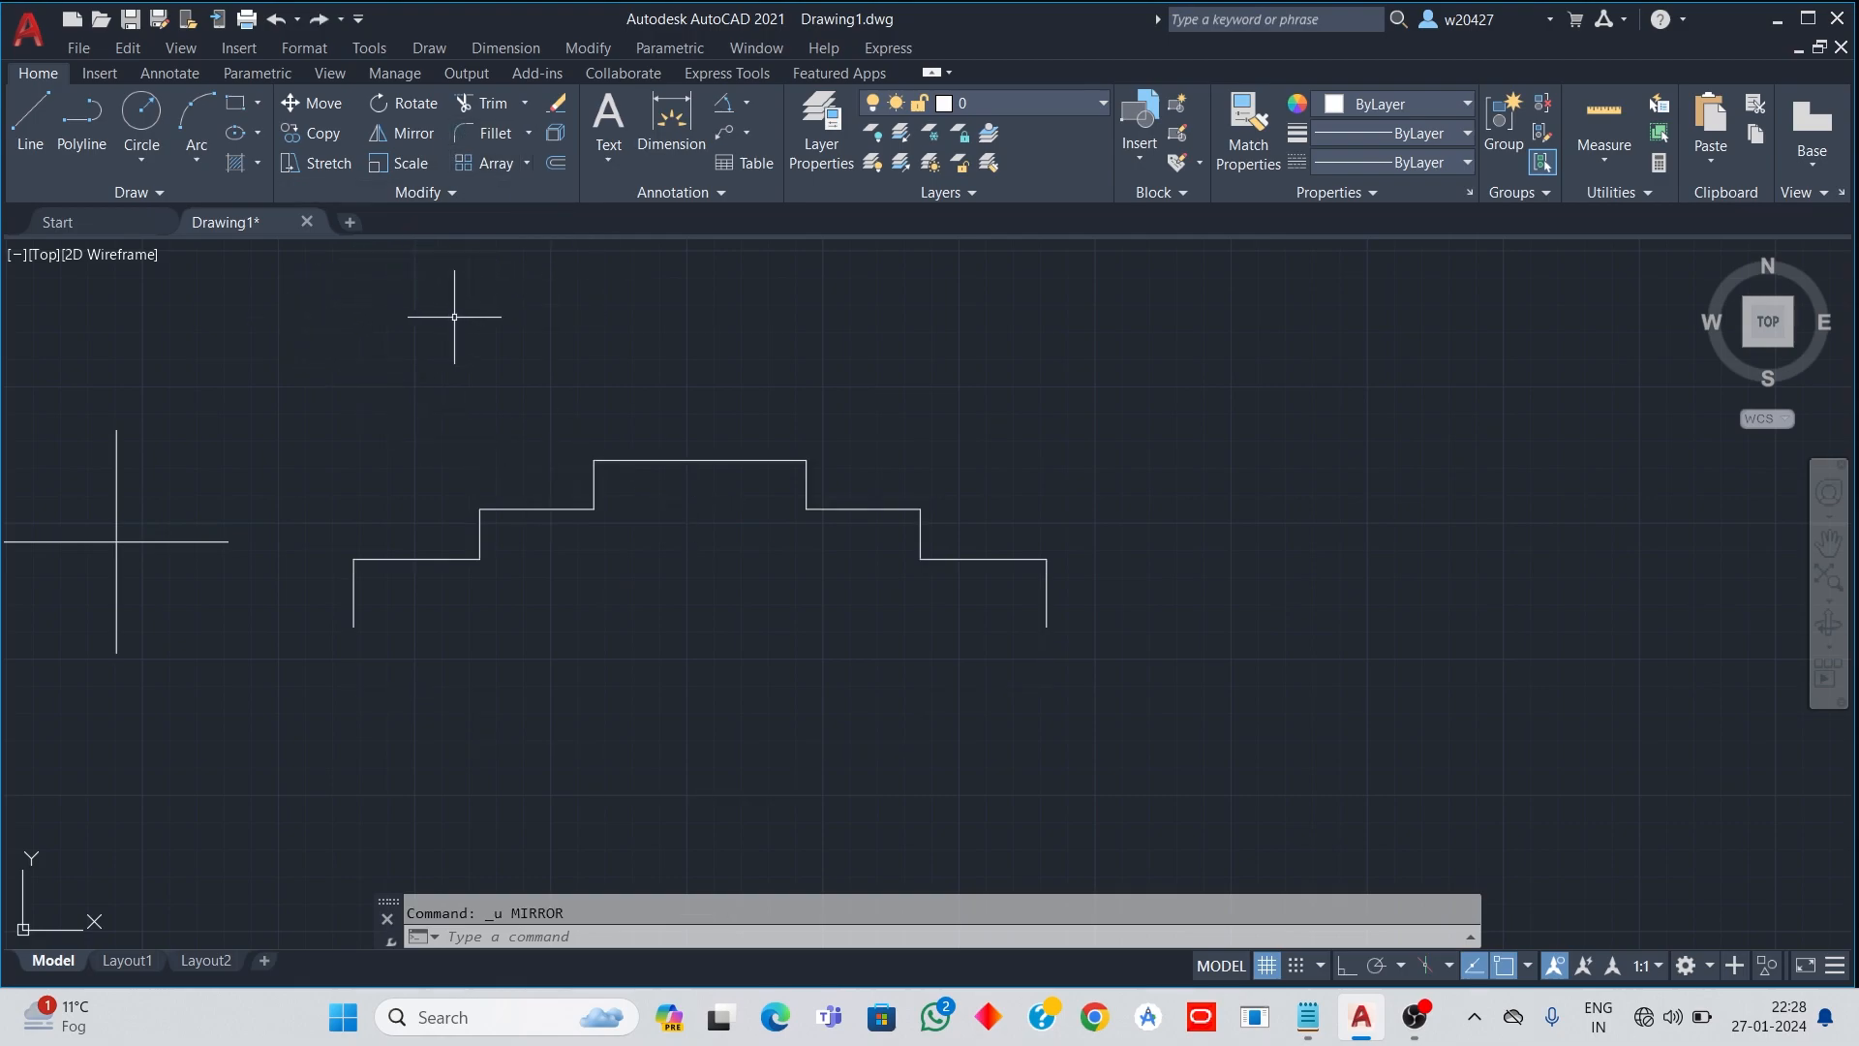
Step: Mirror the stepped outline downward about a horizontal line through its lower ends, keeping the source objects to close the shape
click(407, 134)
click(322, 293)
click(1270, 815)
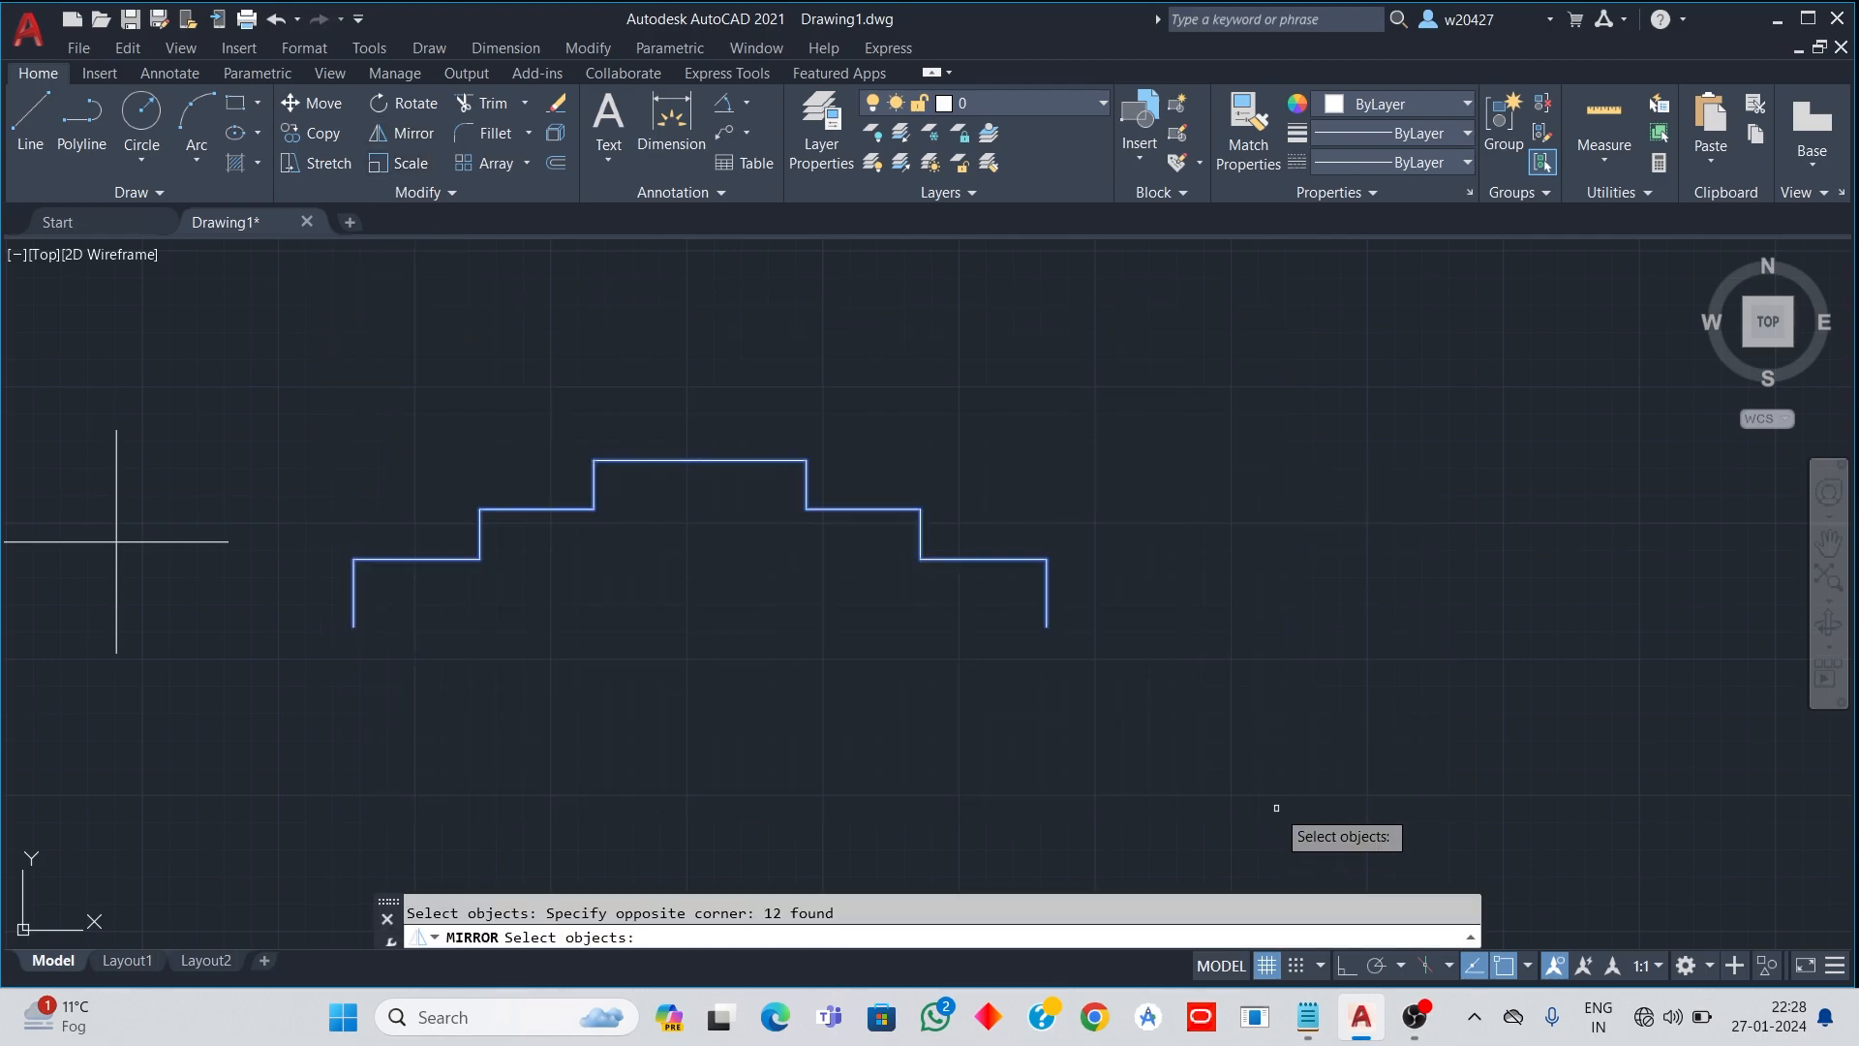
key(Return)
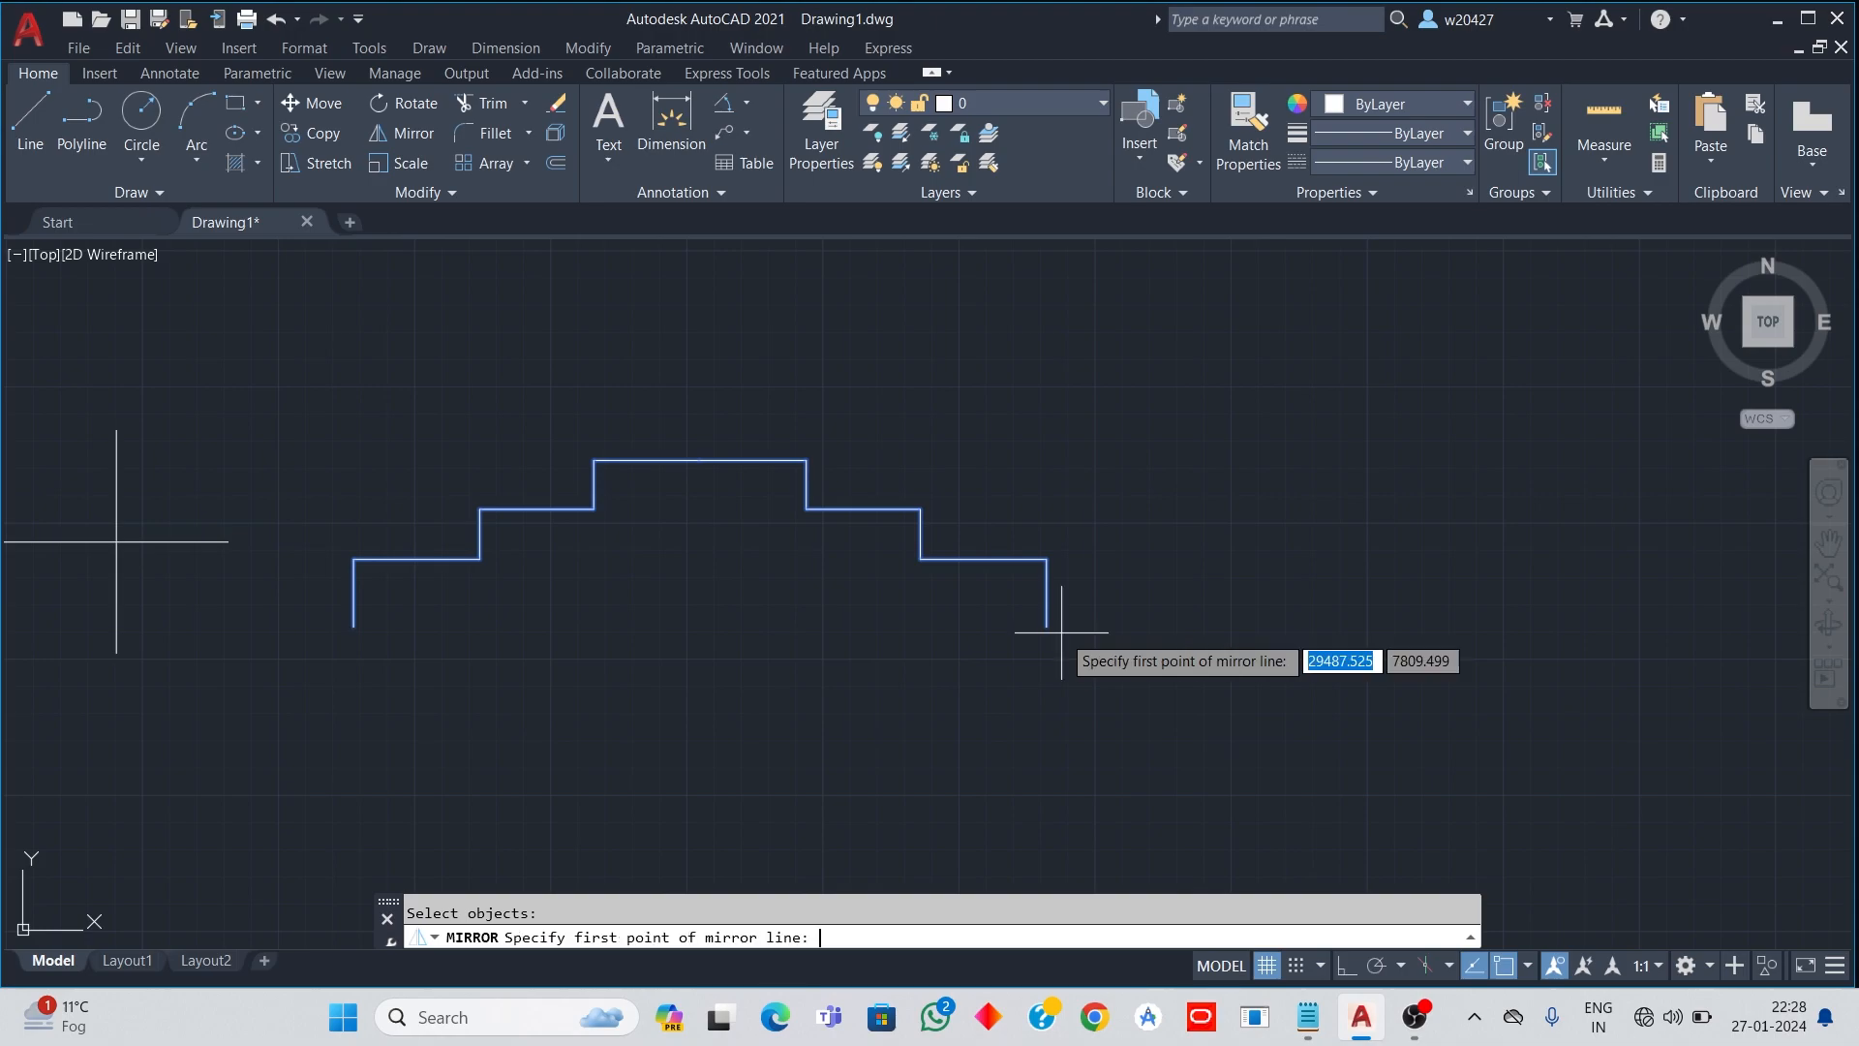
click(353, 626)
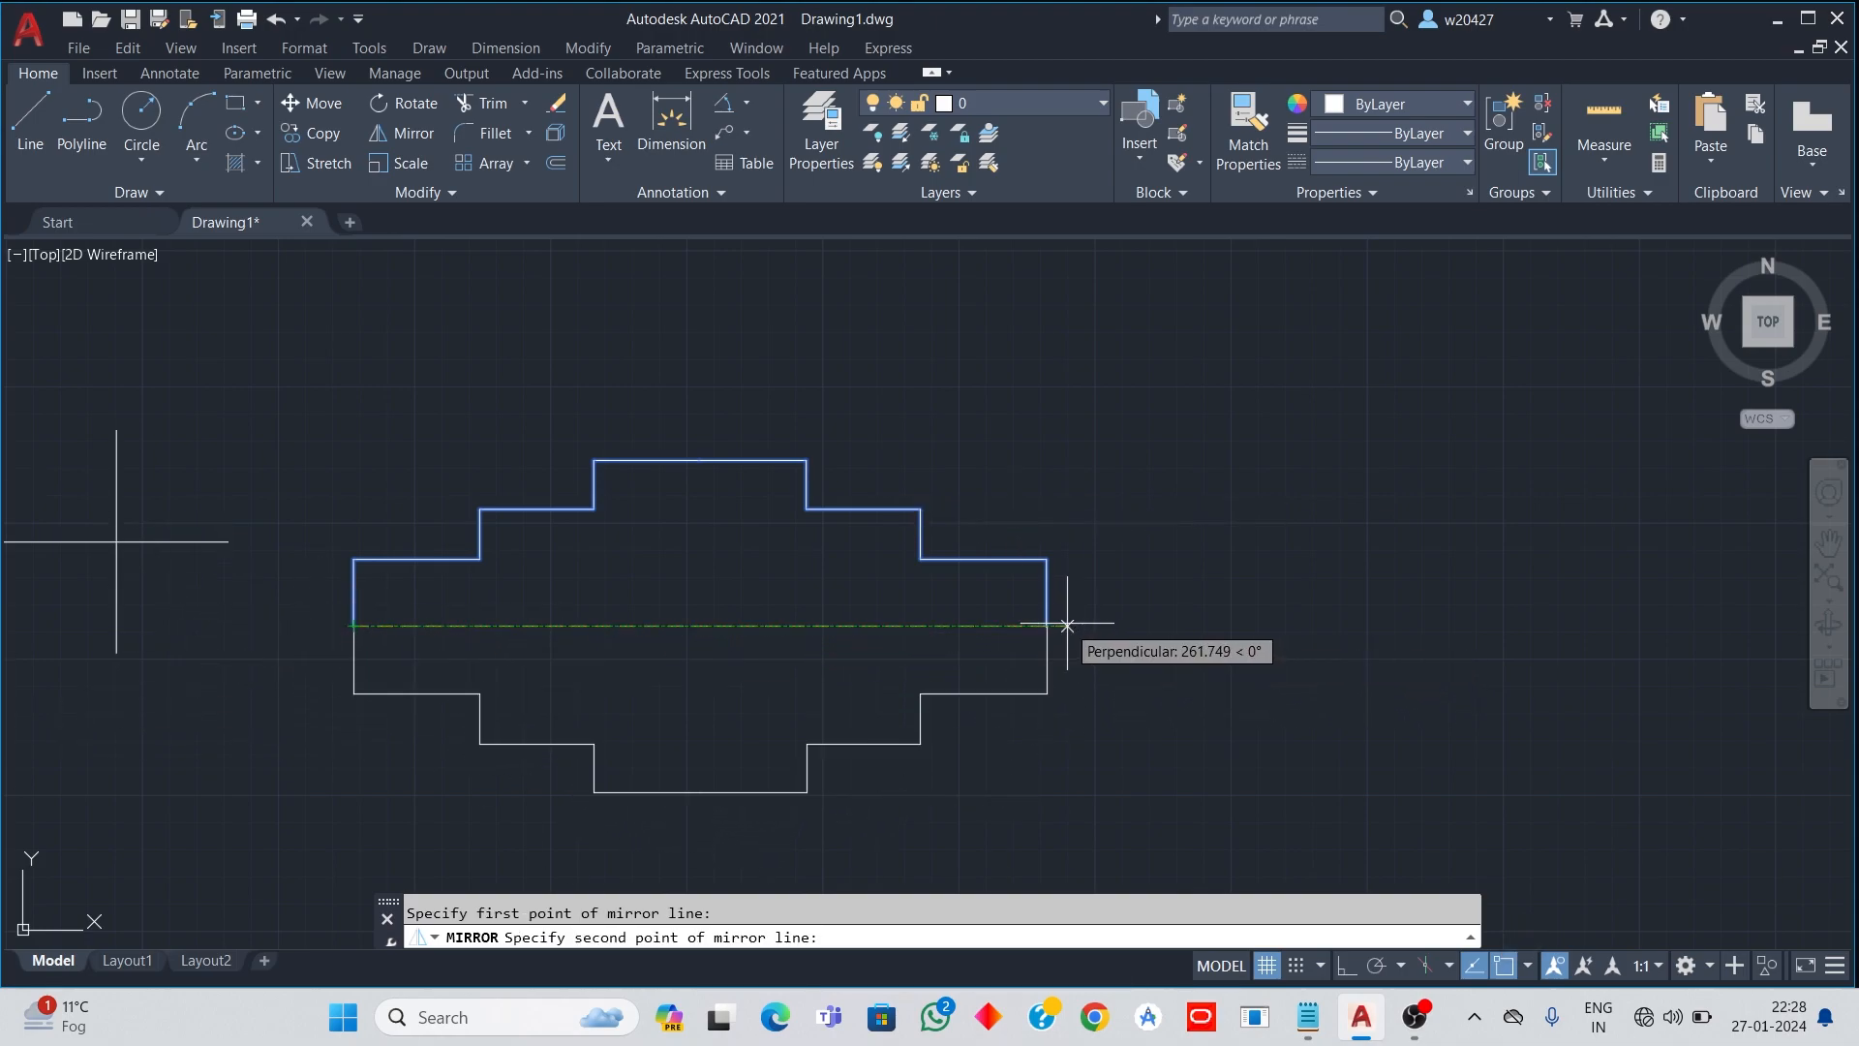
click(1123, 623)
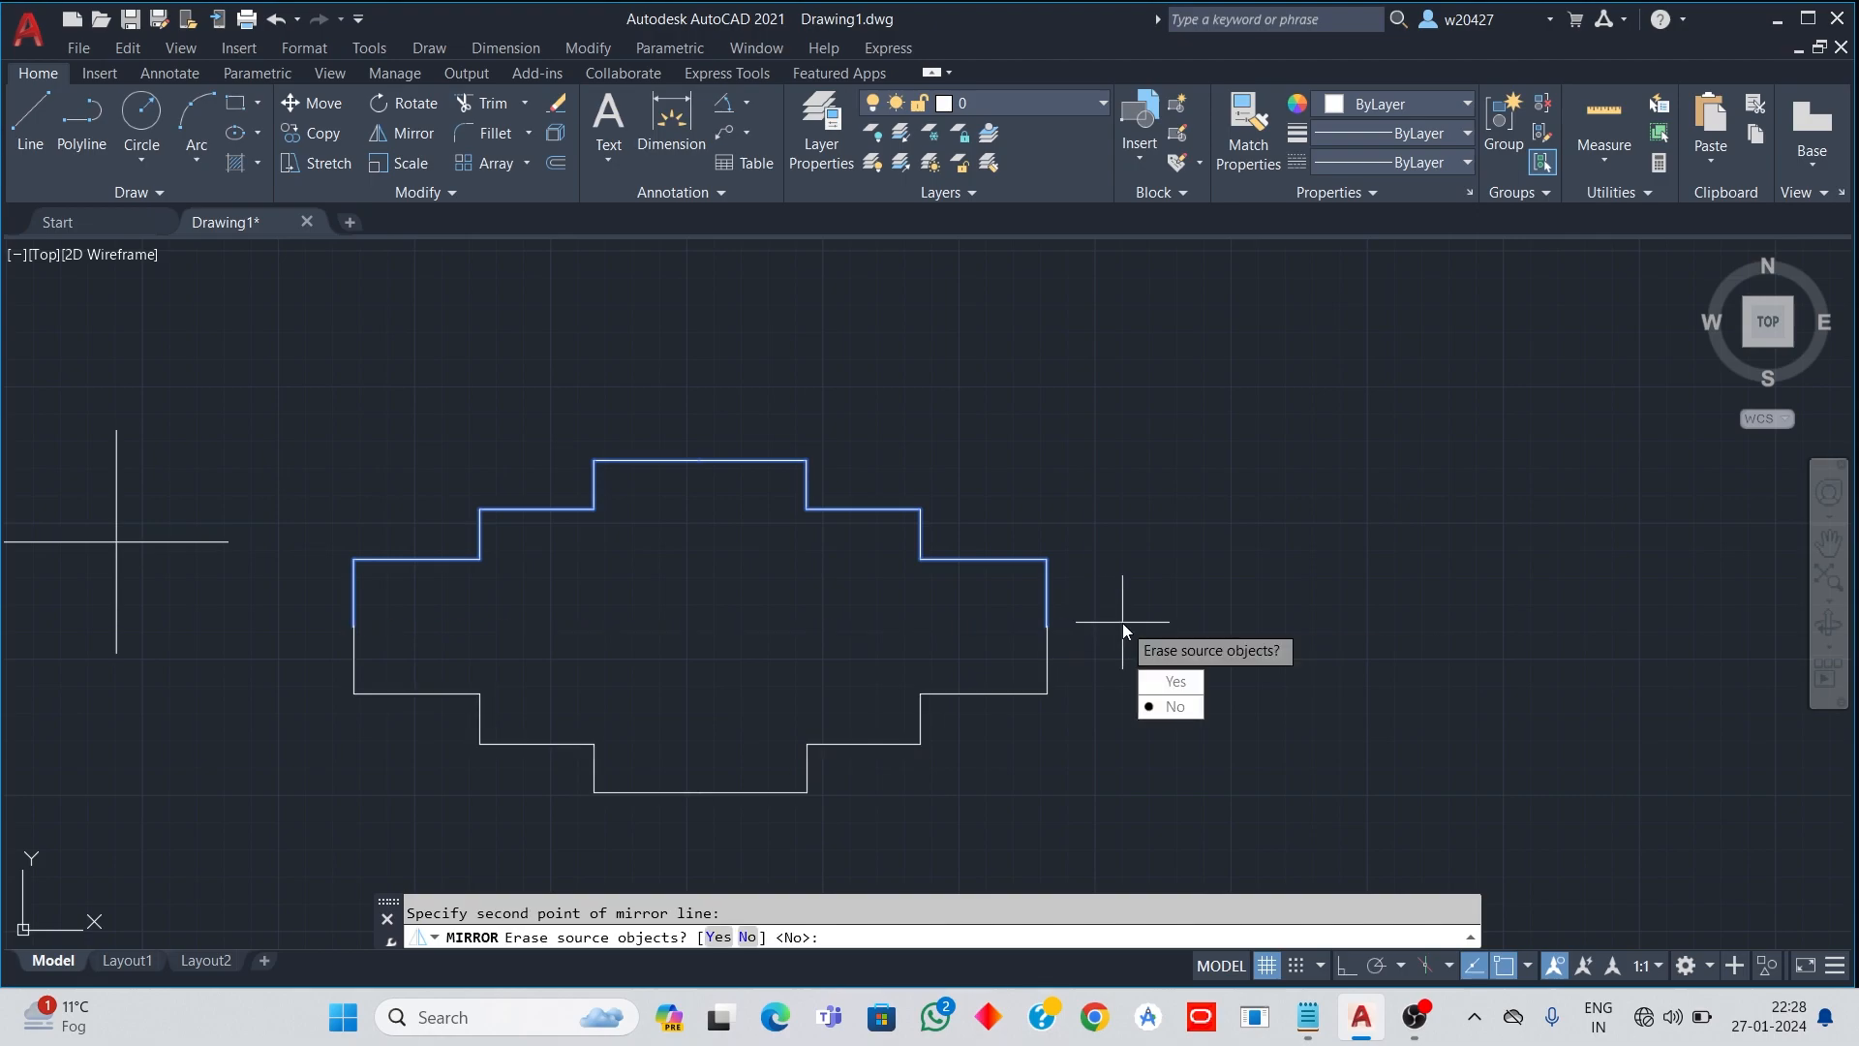
click(1171, 705)
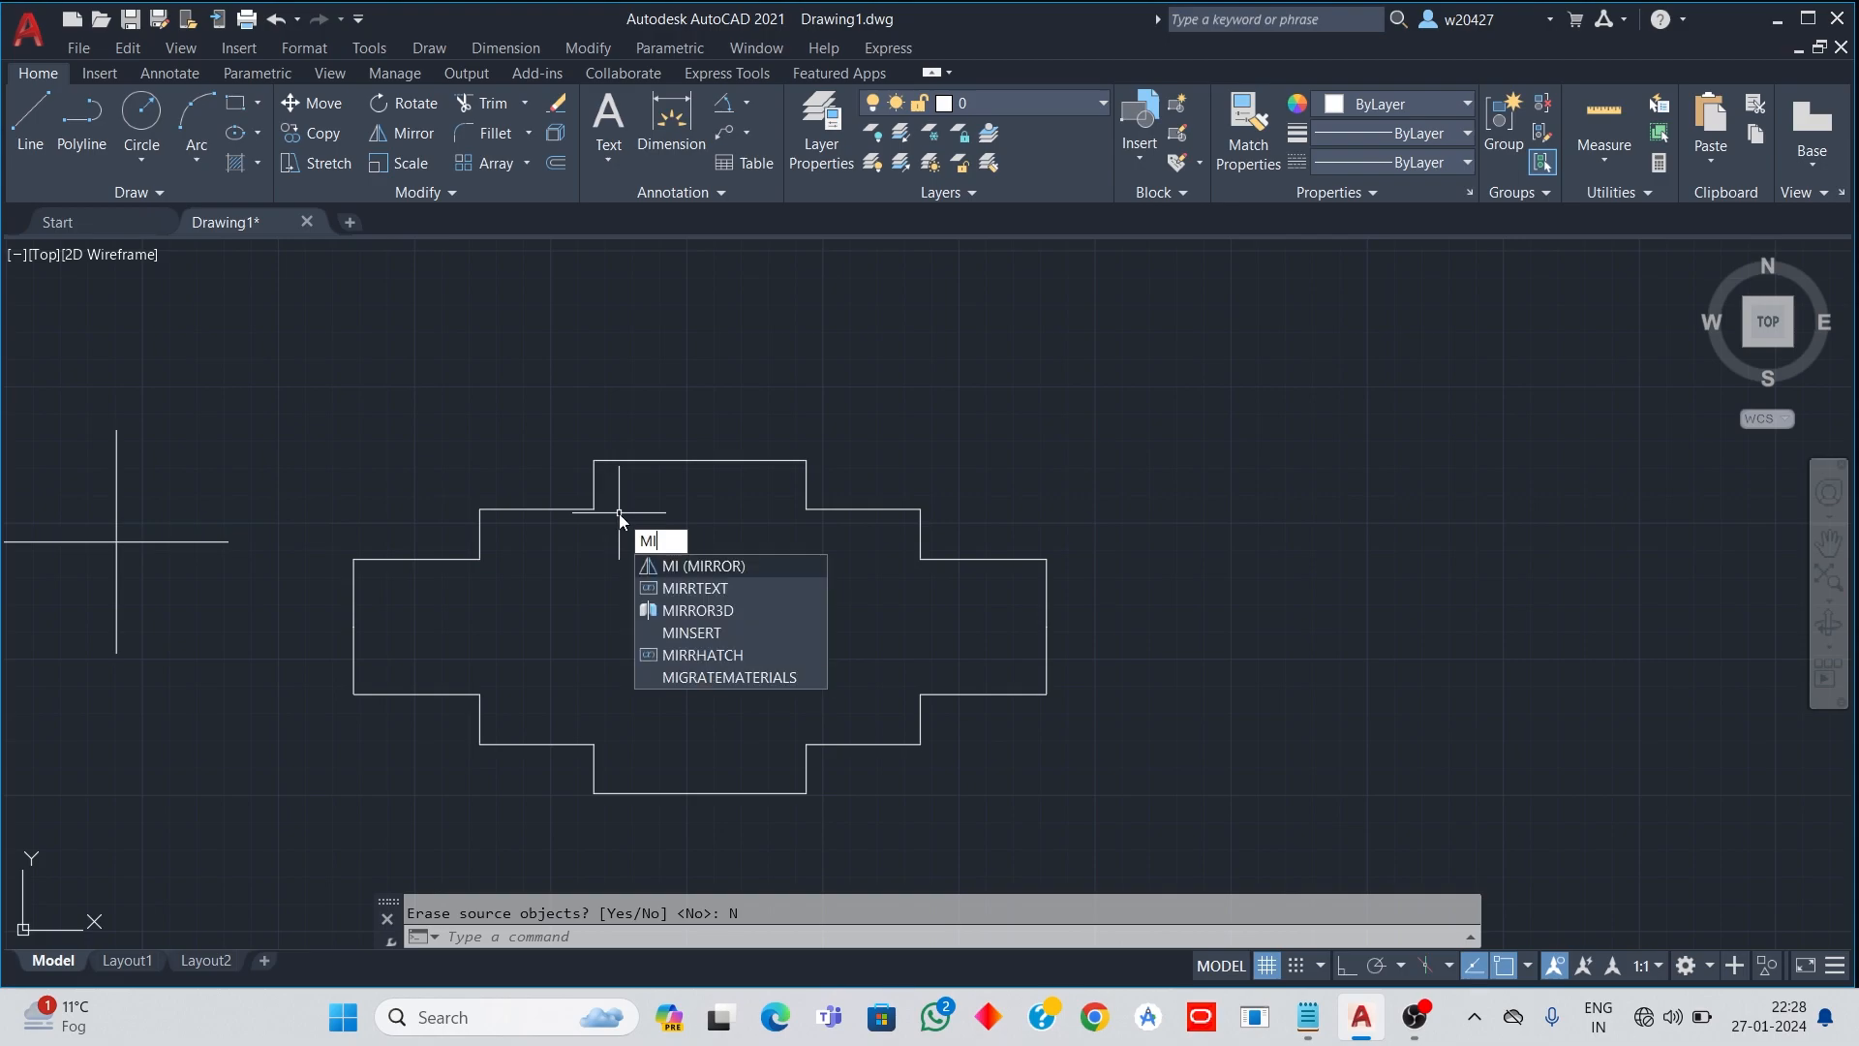
Step: Mirror the whole closed stepped shape about its right vertical edge, keeping the source objects
key(Return)
click(278, 345)
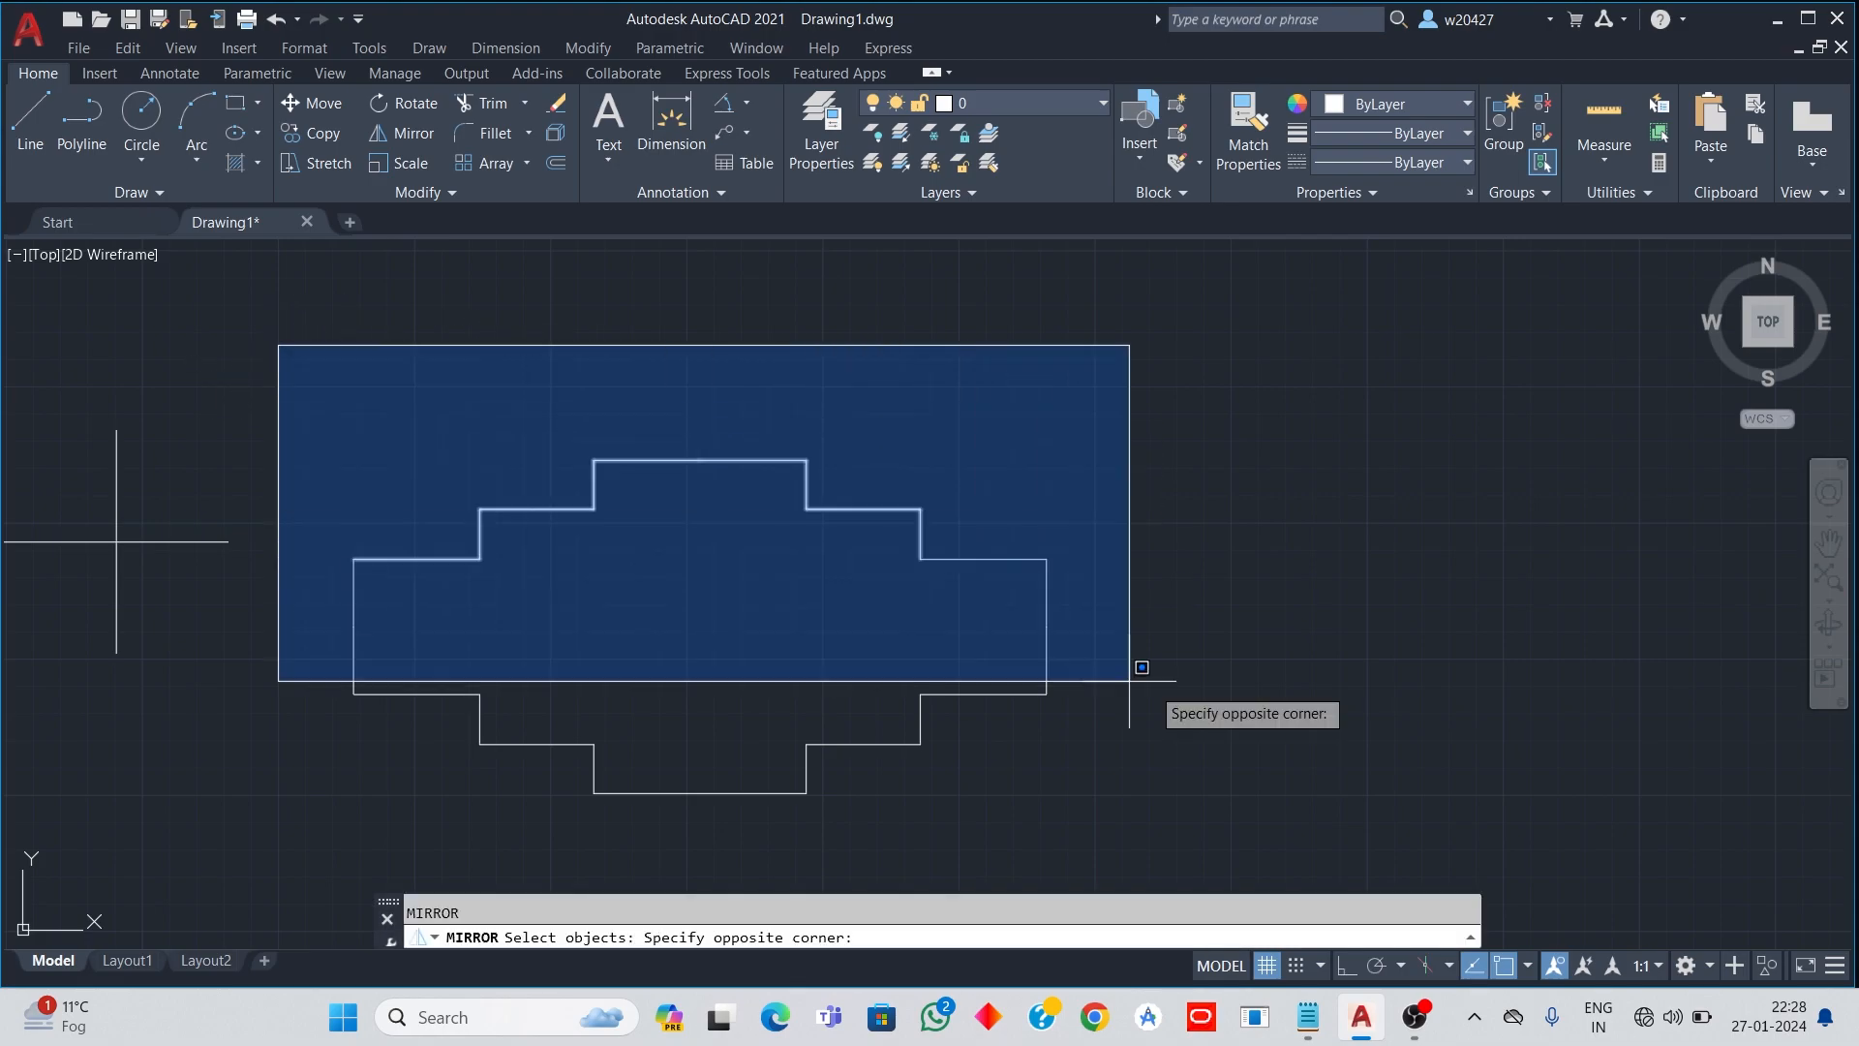
click(1132, 822)
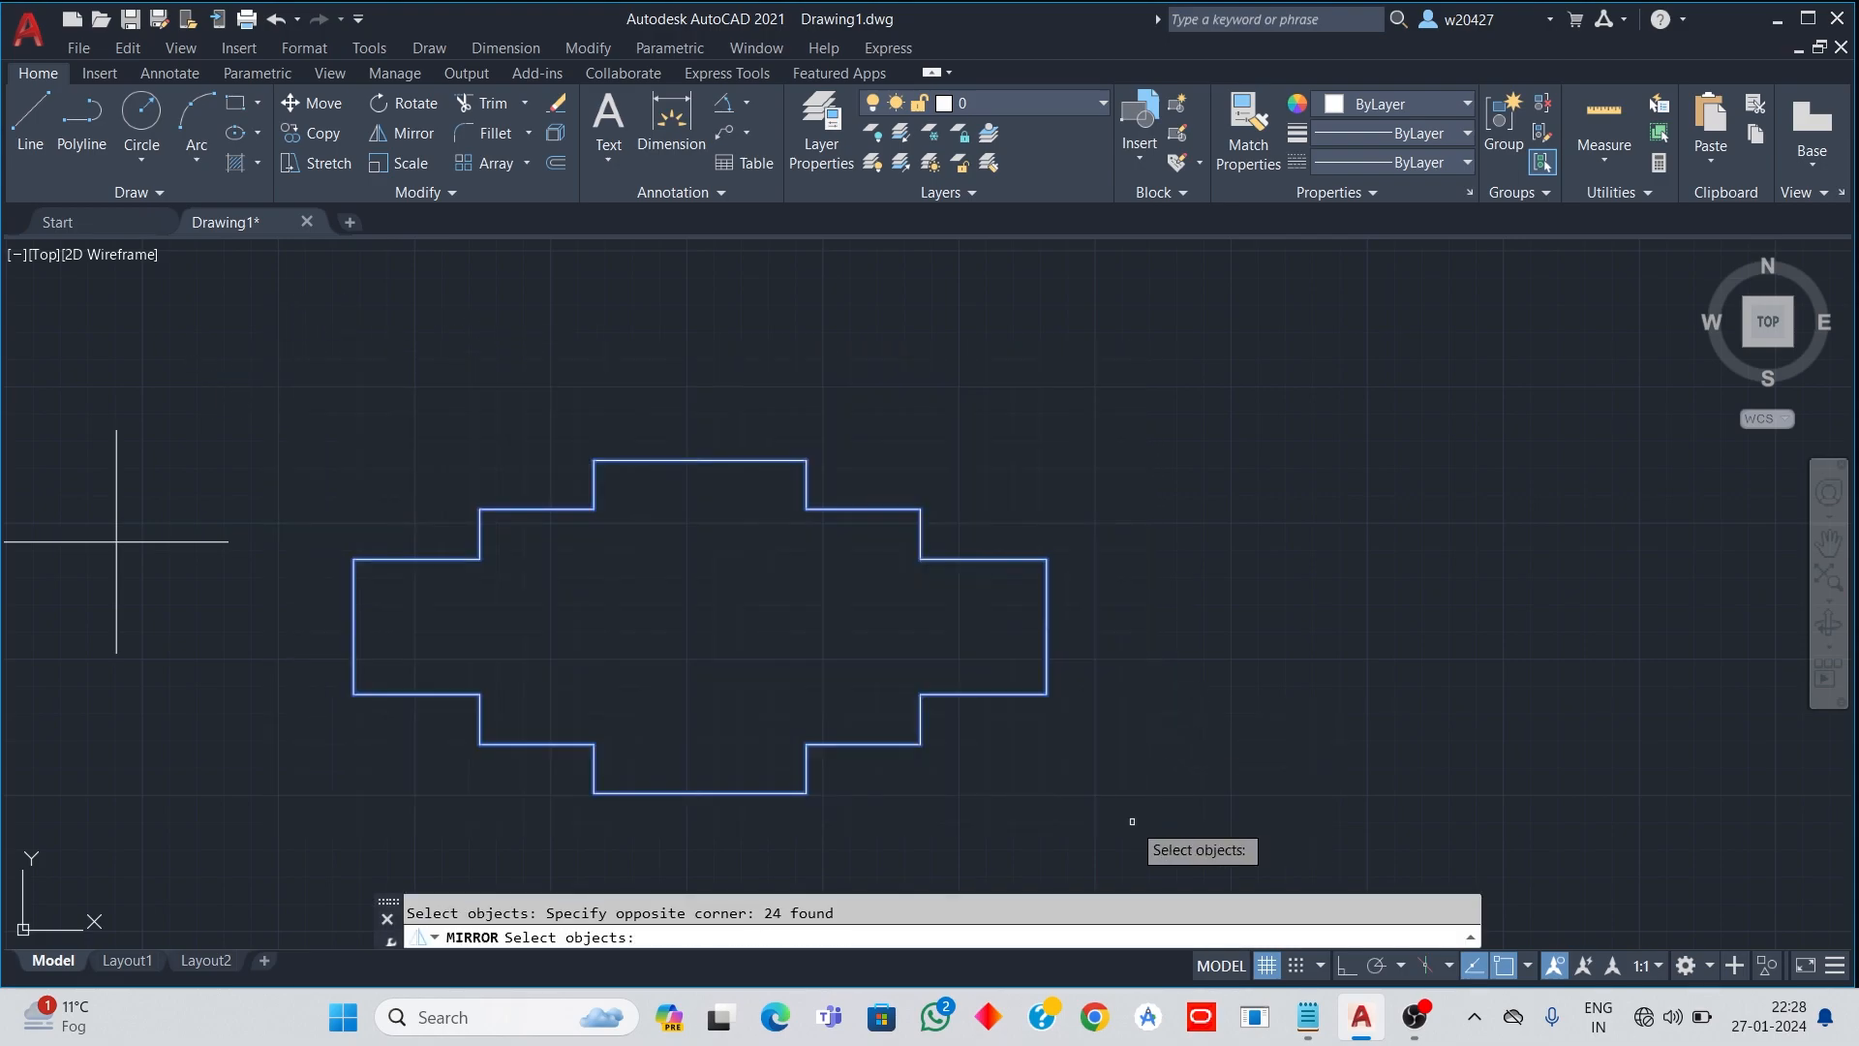
key(Return)
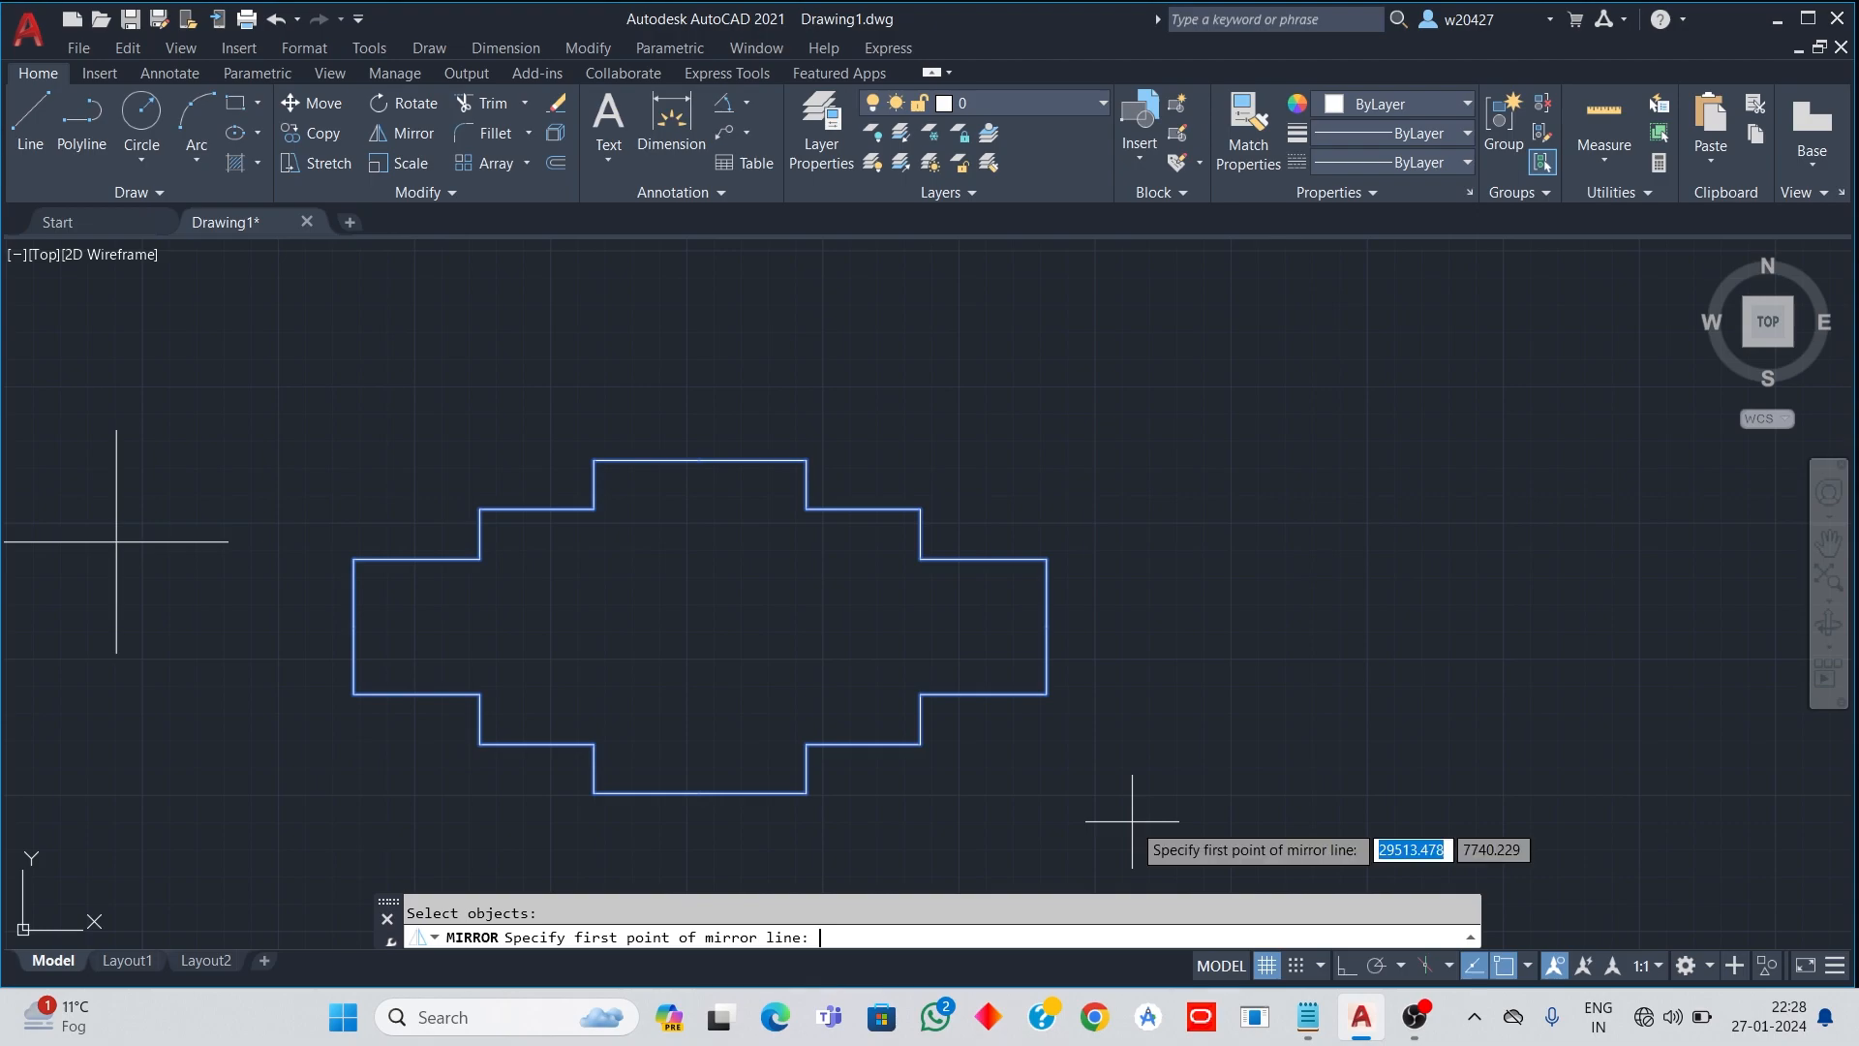
click(1047, 558)
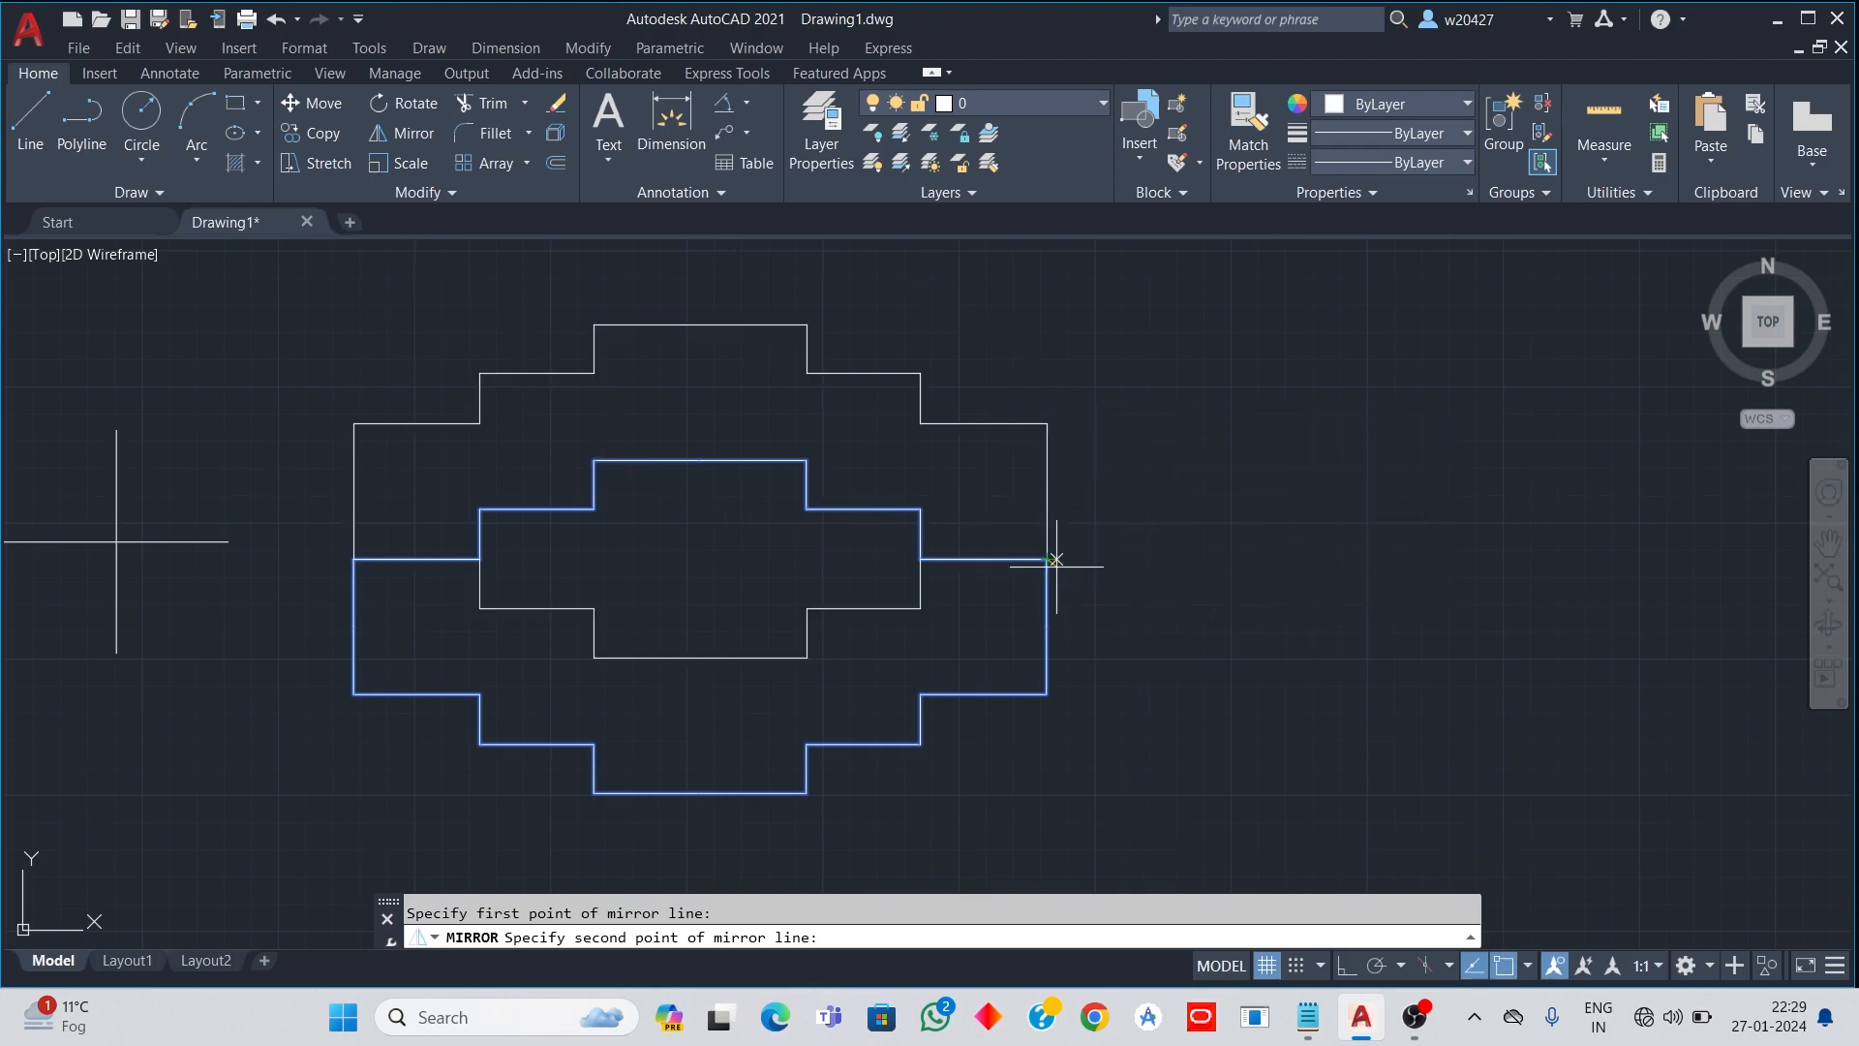
click(1046, 856)
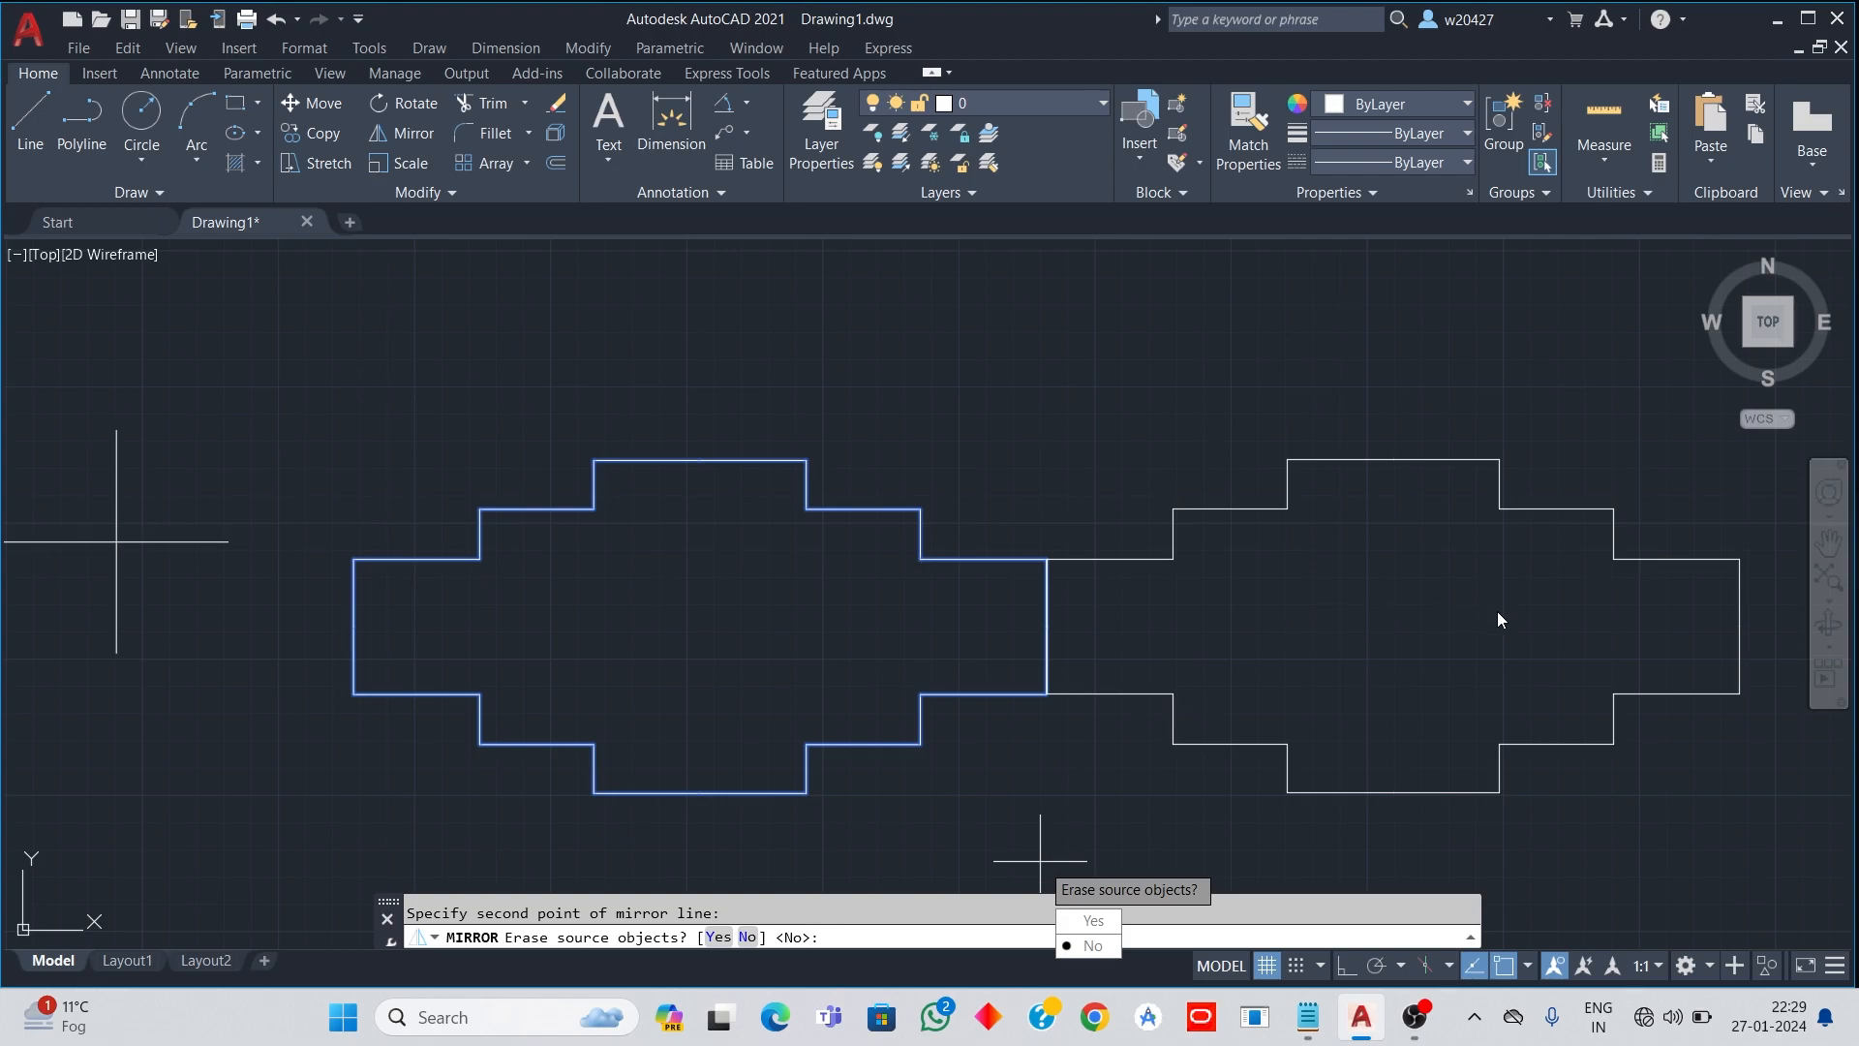
click(1092, 946)
Step: Mirror the rectangle nearest the cross about a nearly horizontal freehand line below it, keeping the source rectangle
scroll(1402, 427, down, 2)
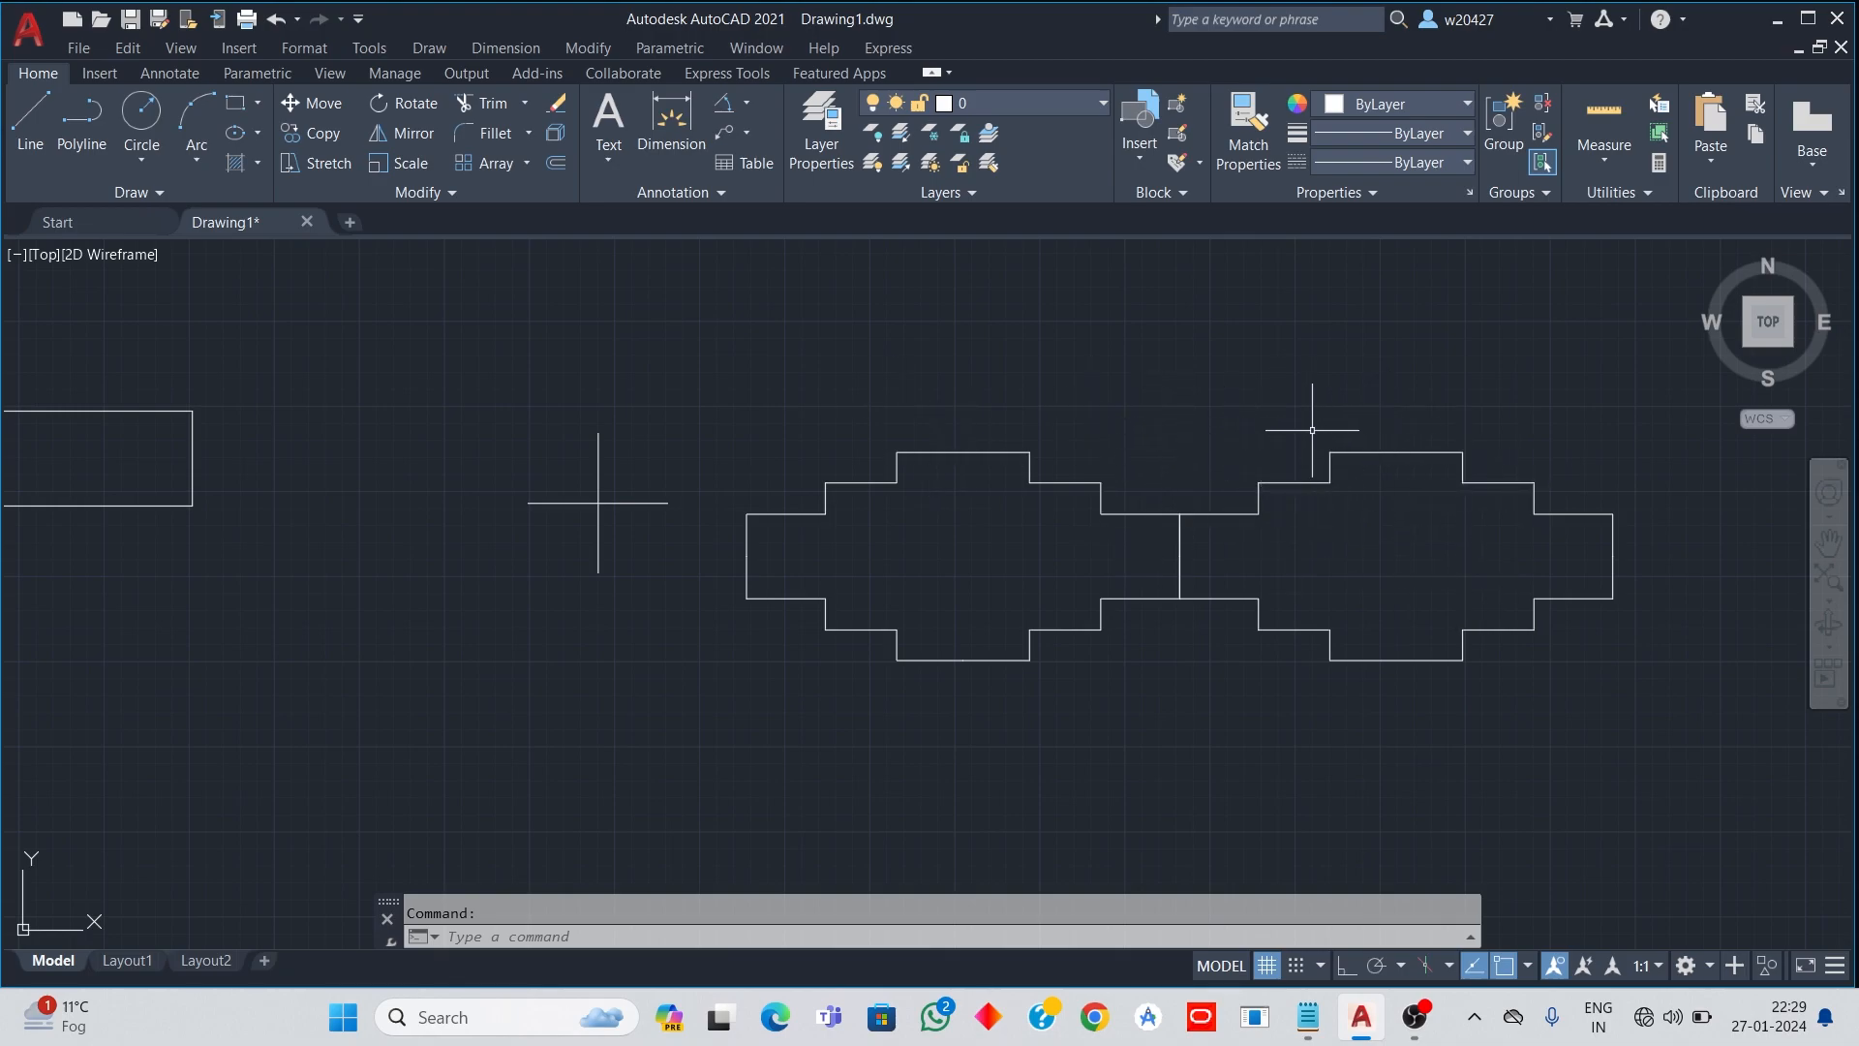
scroll(990, 349, down, 2)
scroll(379, 383, up, 2)
scroll(397, 384, up, 2)
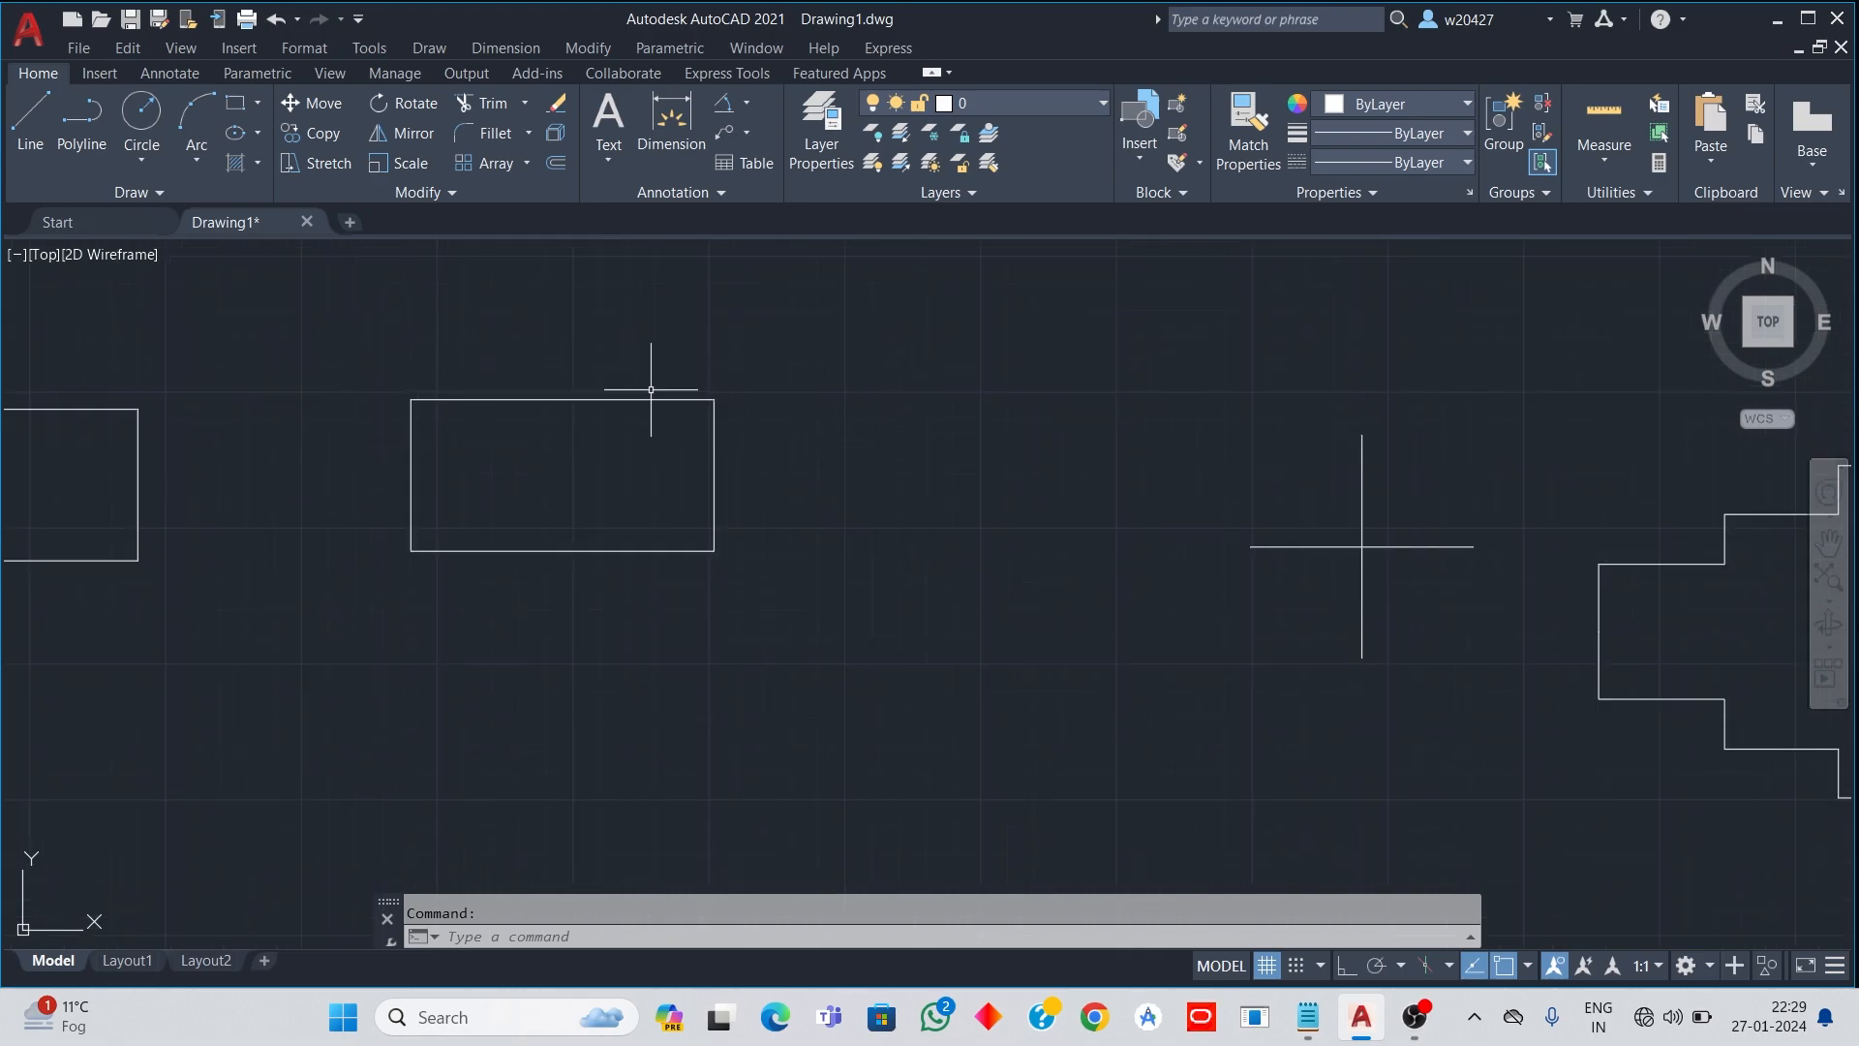
click(413, 134)
click(356, 347)
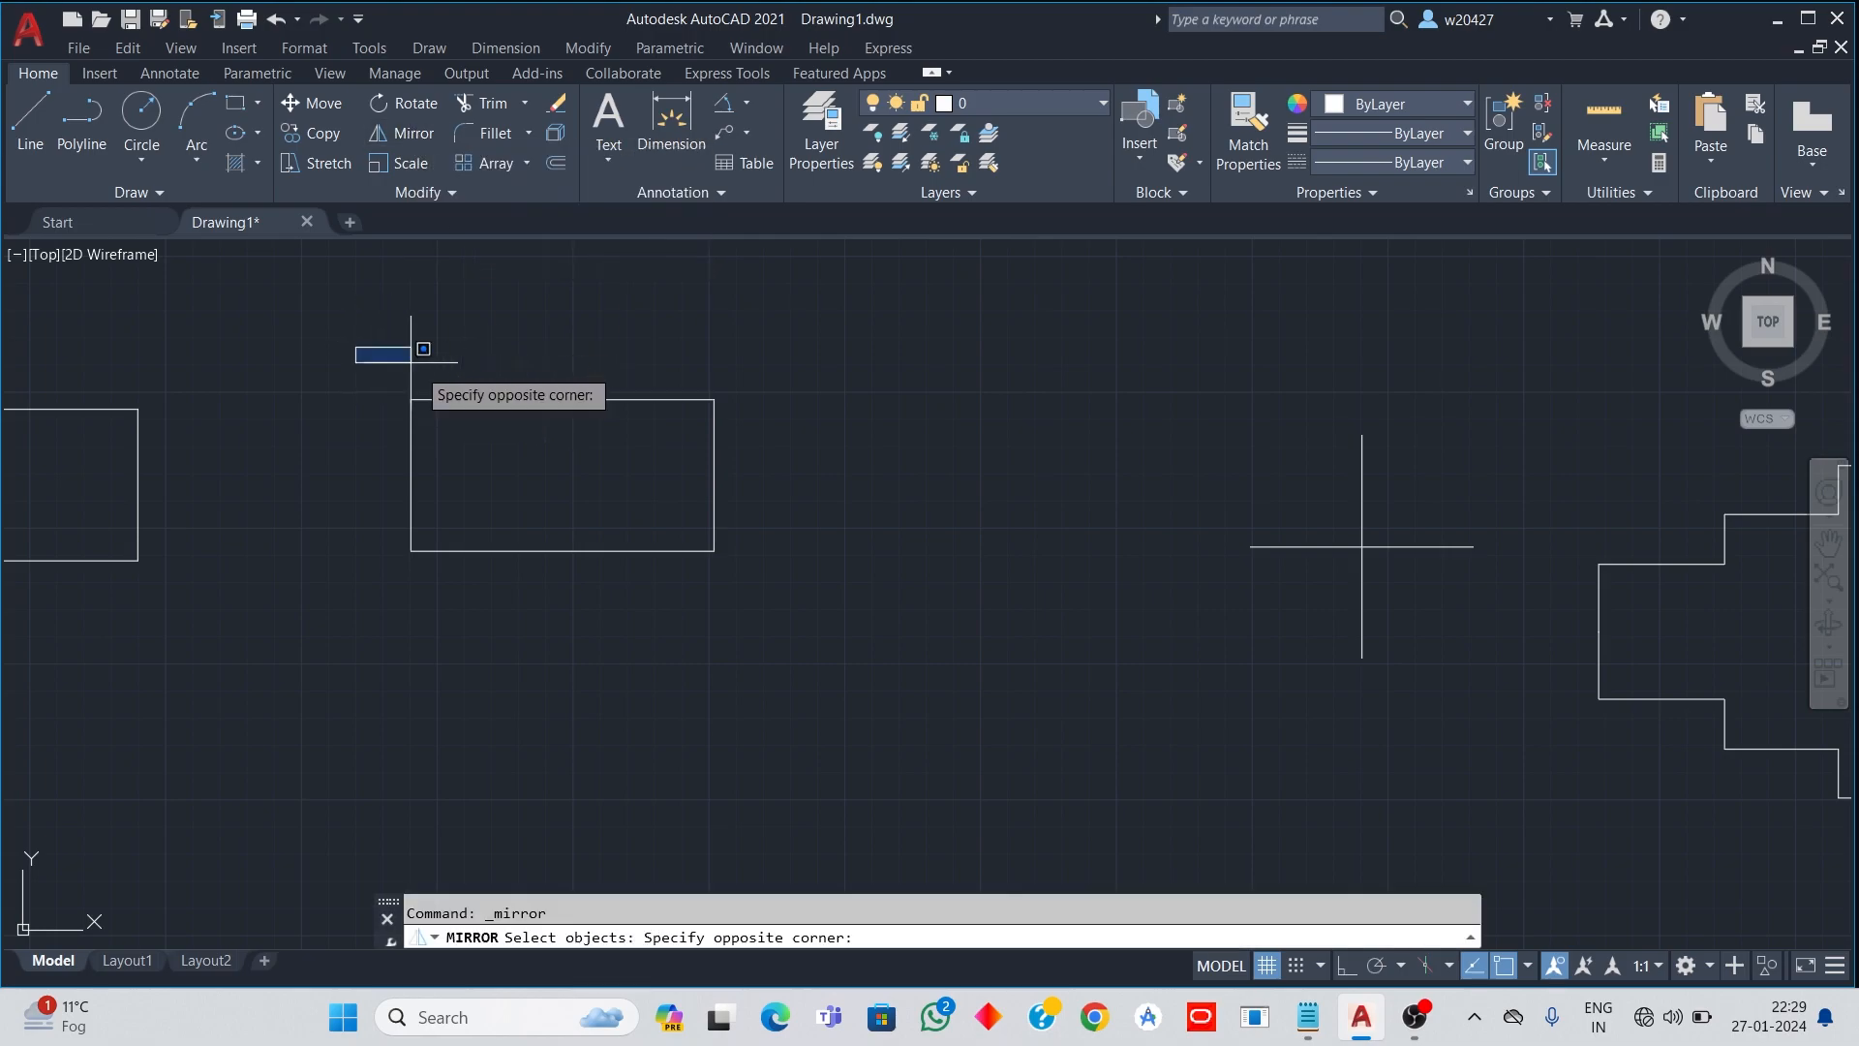
click(848, 618)
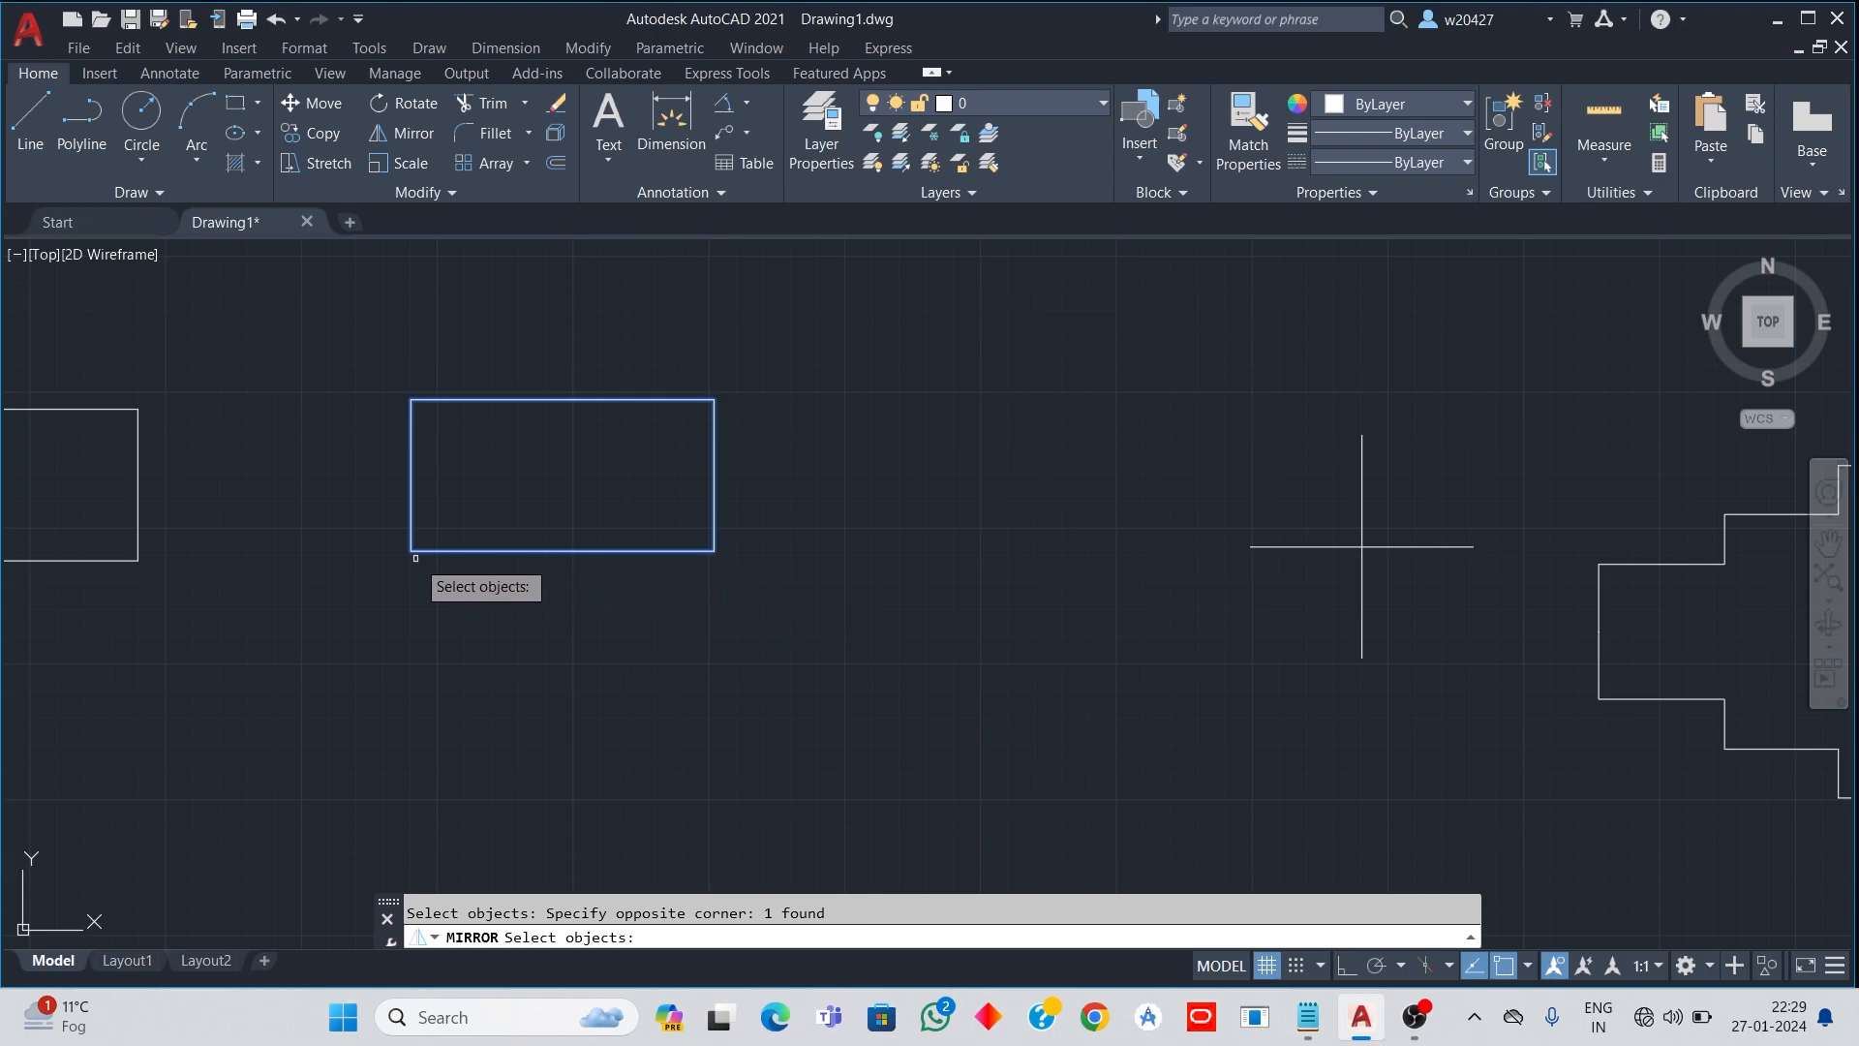
key(Return)
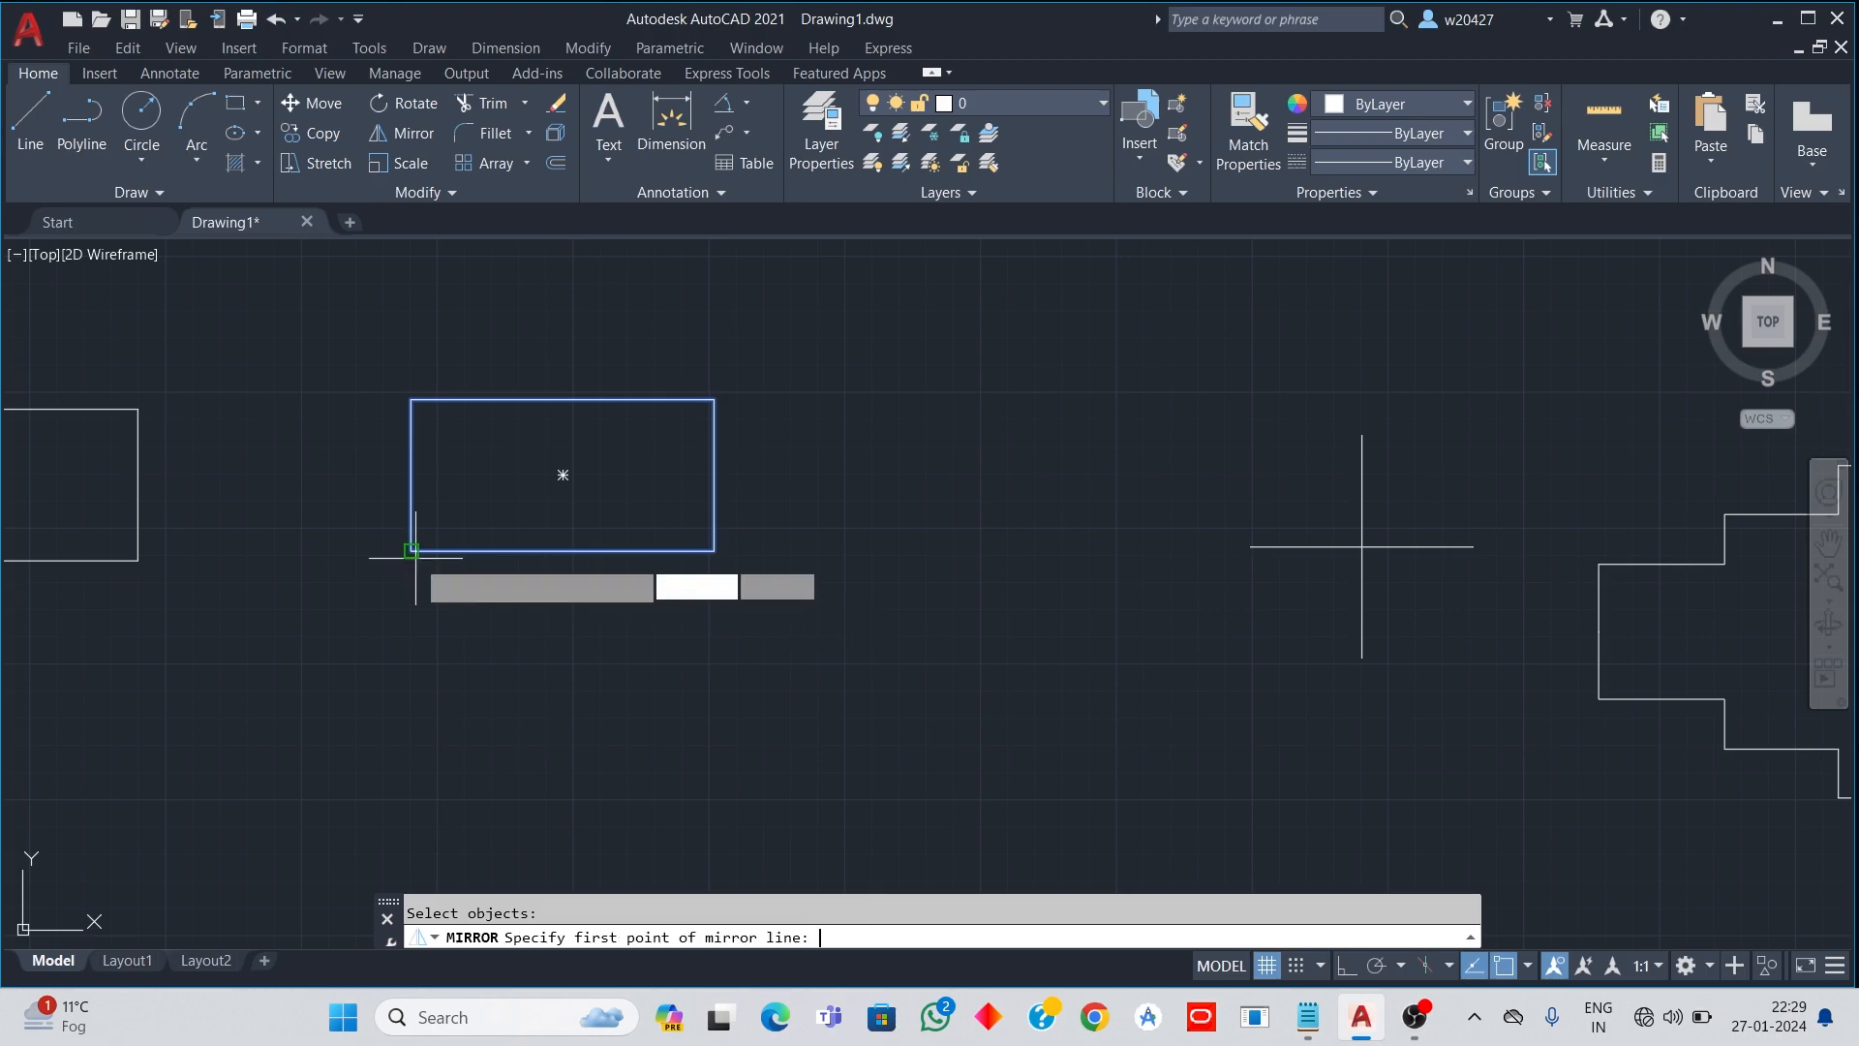
scroll(456, 759, down, 3)
scroll(469, 760, up, 3)
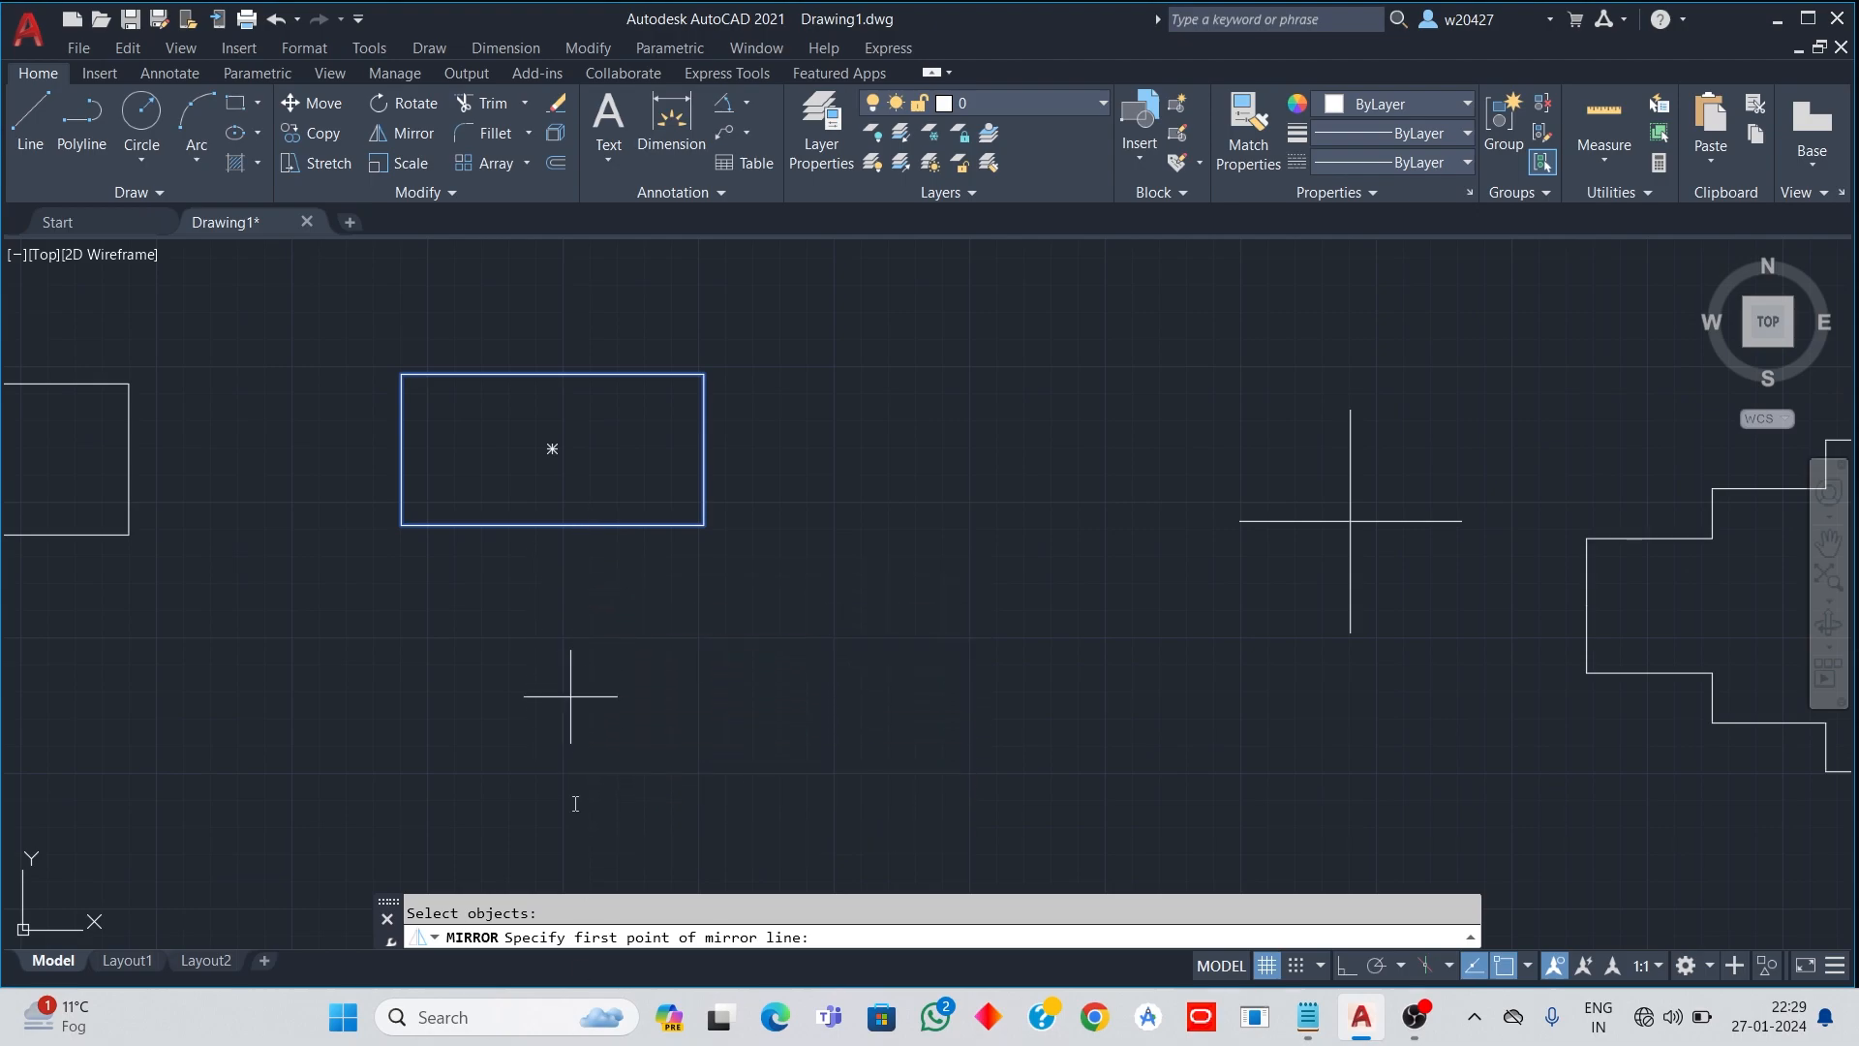
click(564, 778)
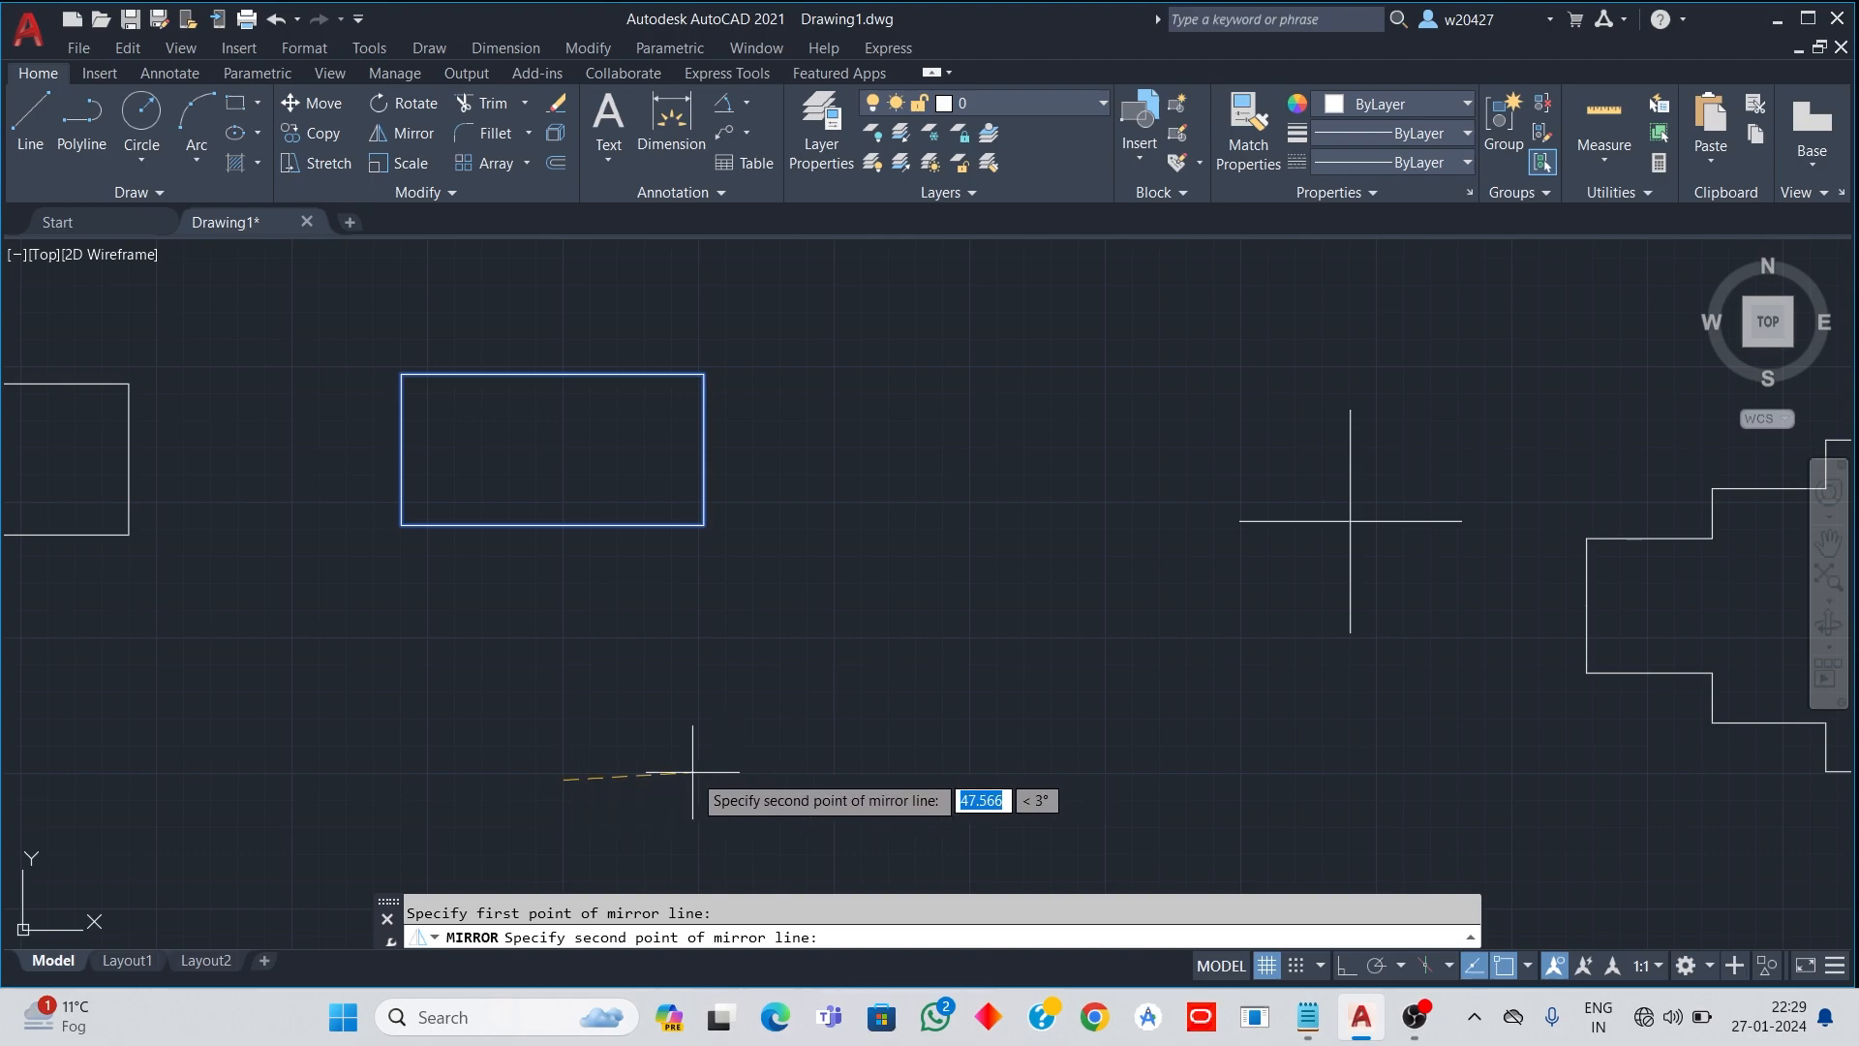
key(Return)
scroll(677, 746, down, 4)
scroll(676, 746, down, 2)
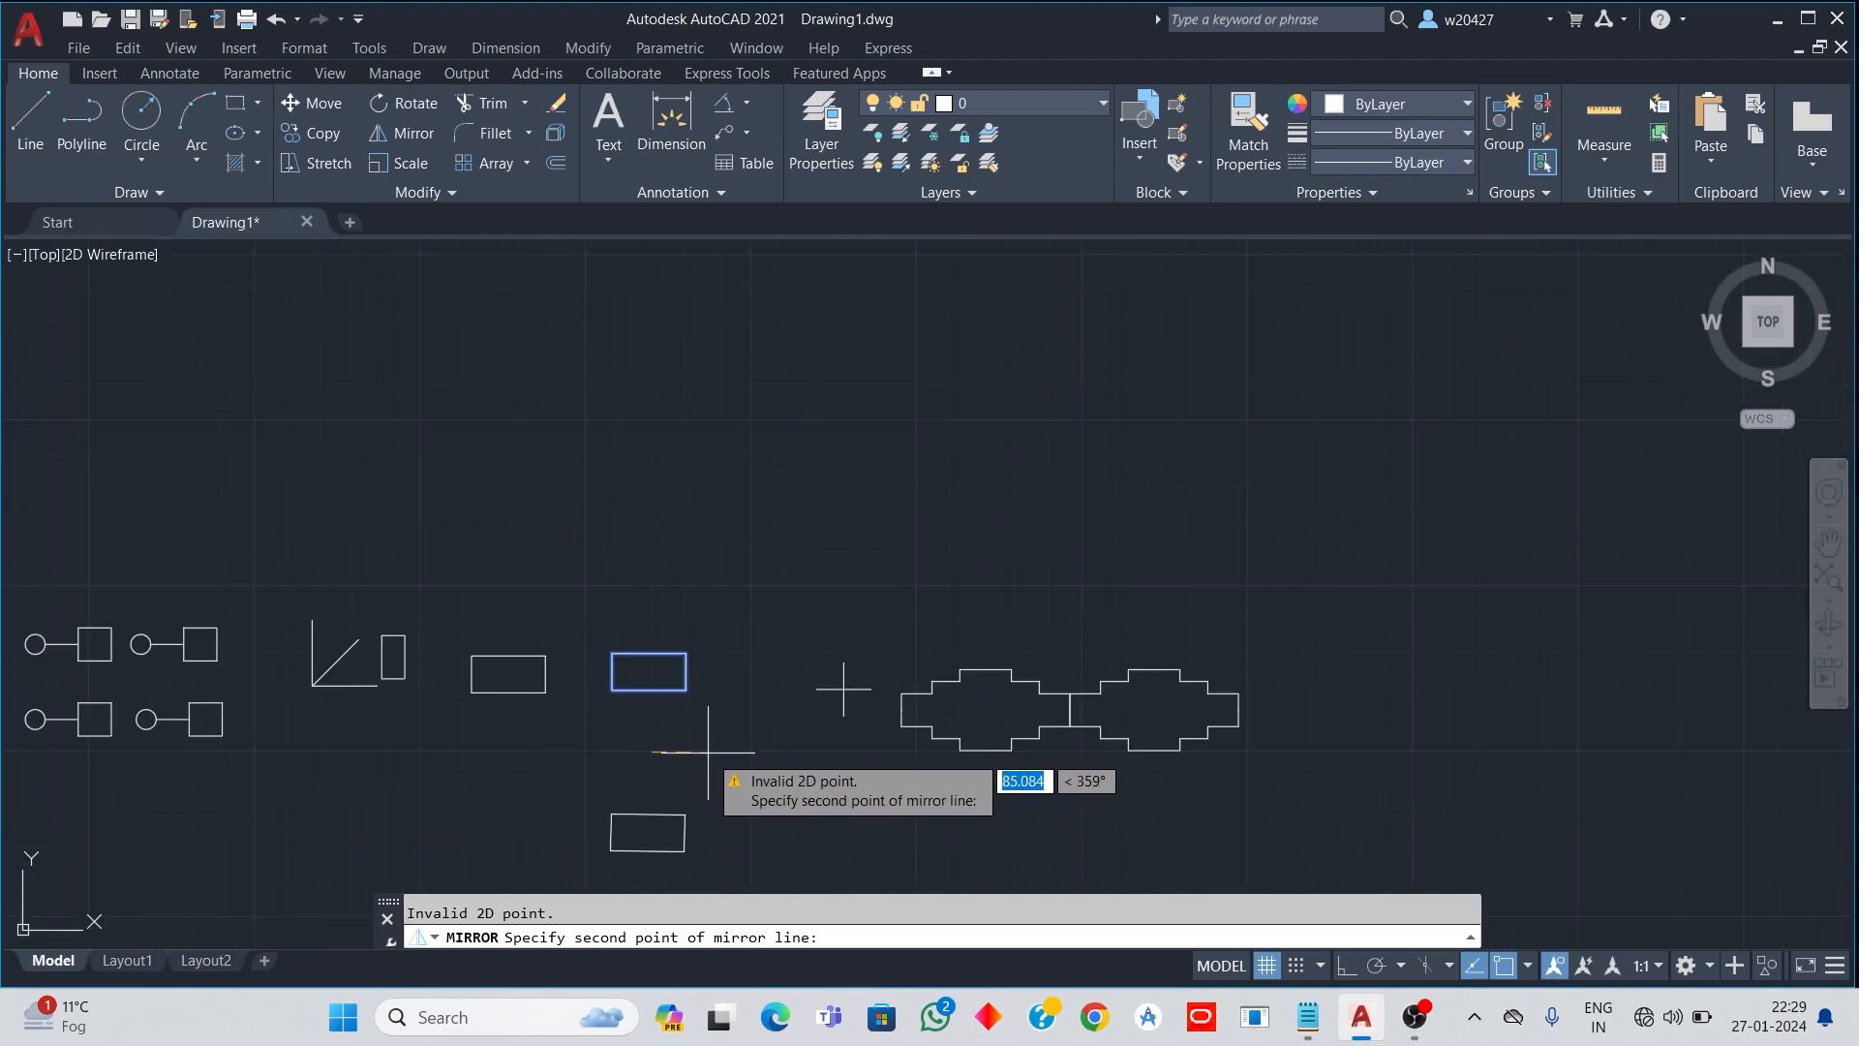
click(699, 752)
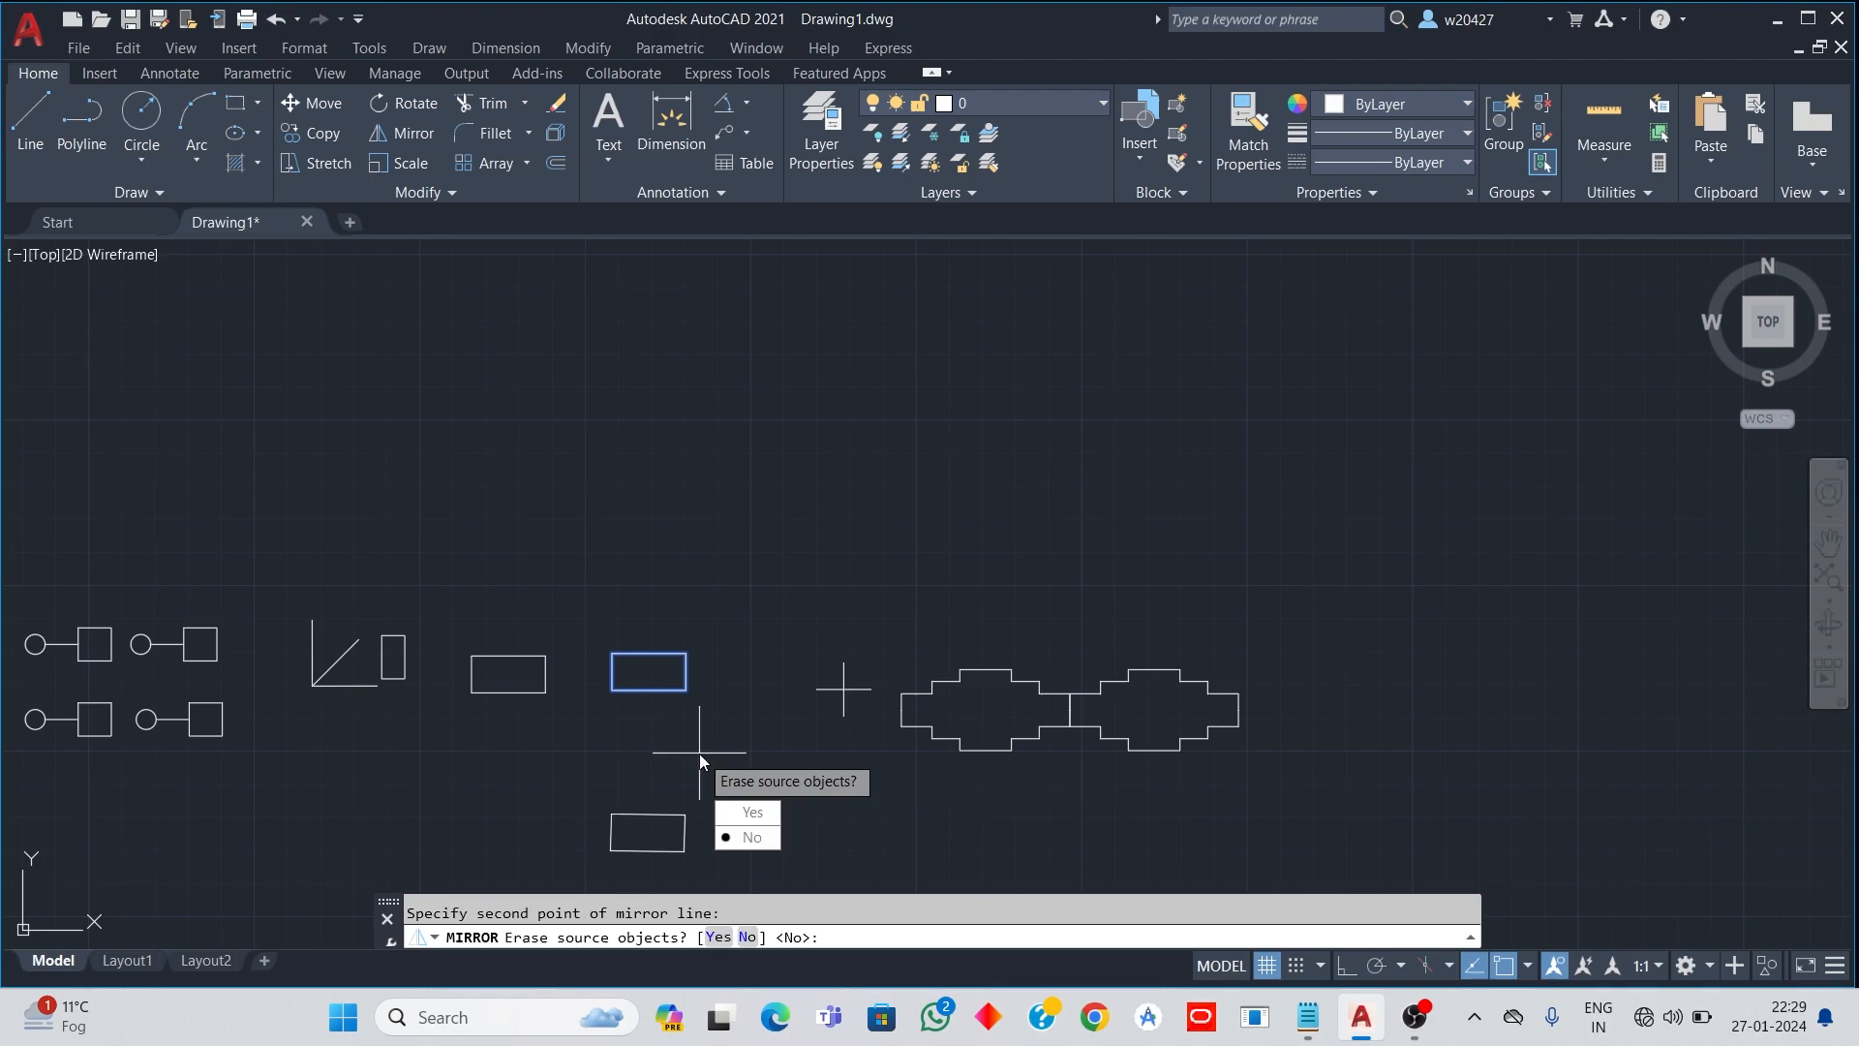
click(752, 837)
scroll(664, 755, up, 2)
scroll(682, 761, down, 2)
scroll(682, 761, up, 4)
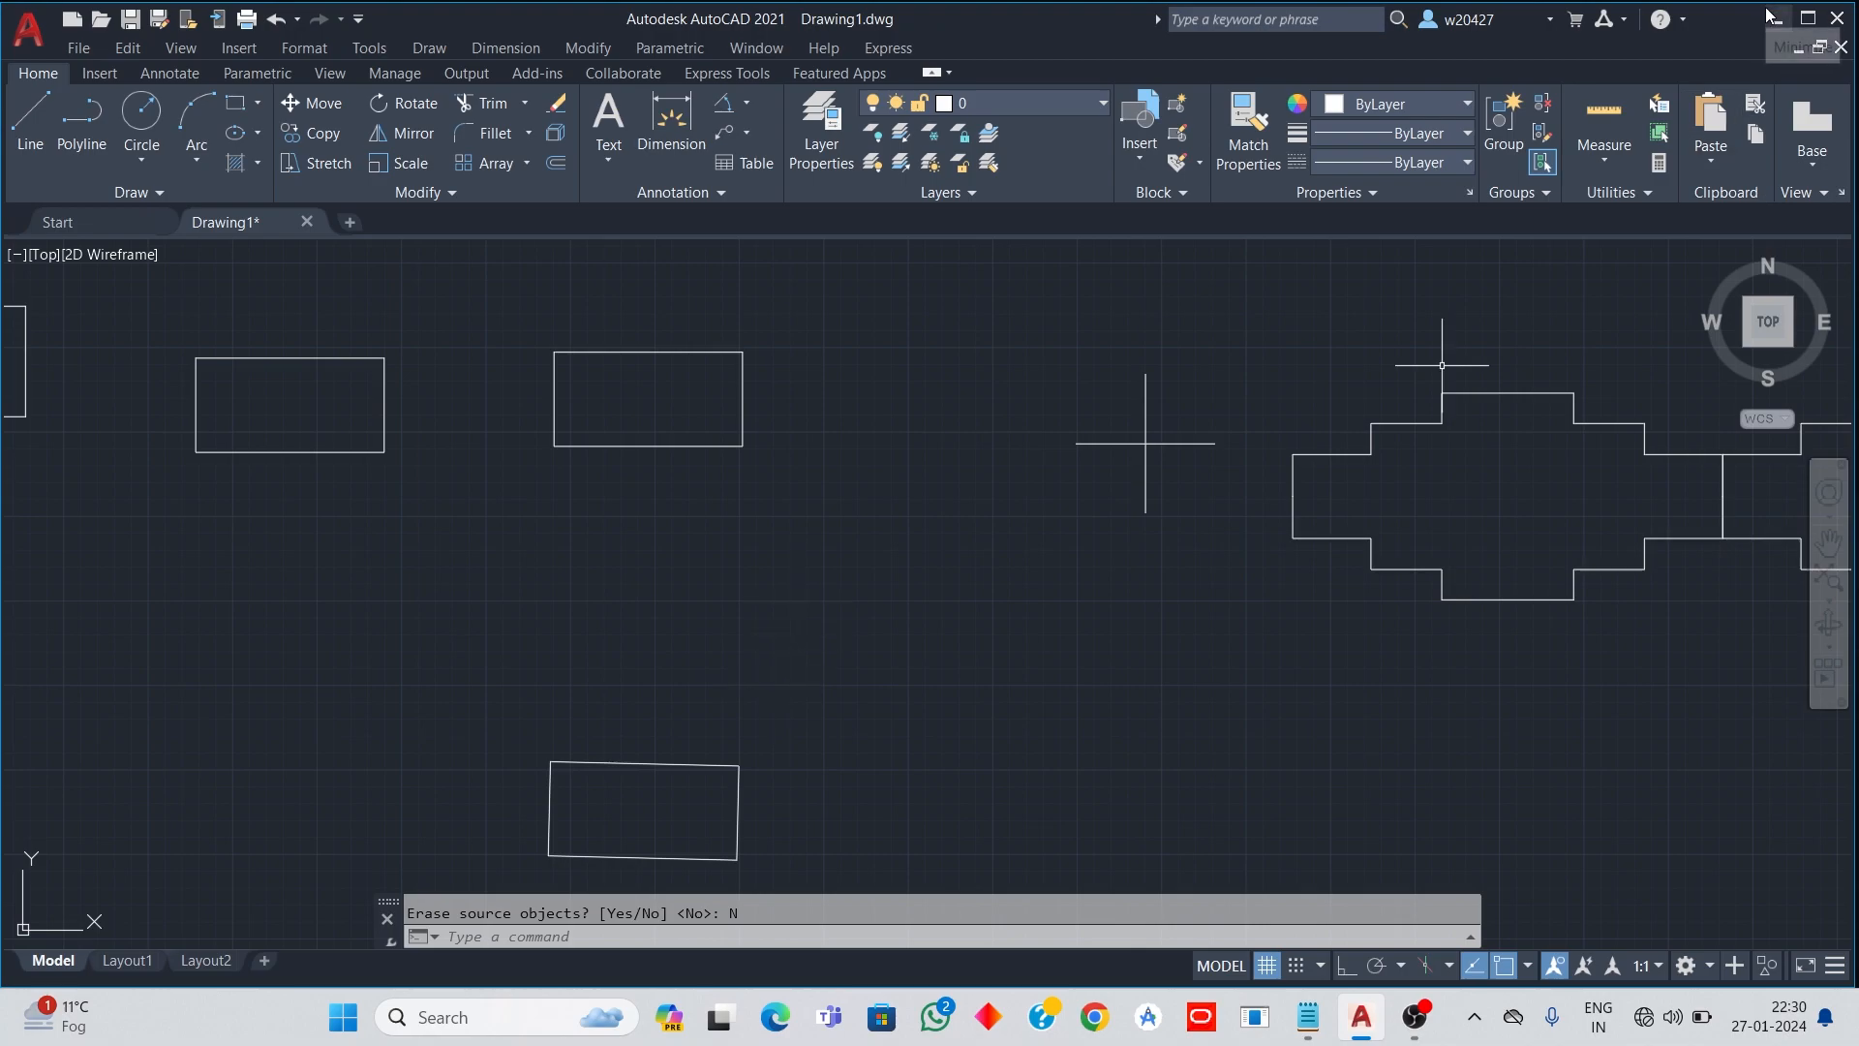
Step: Save the drawing in the Documents folder under the file name mo and close AutoCAD
click(66, 50)
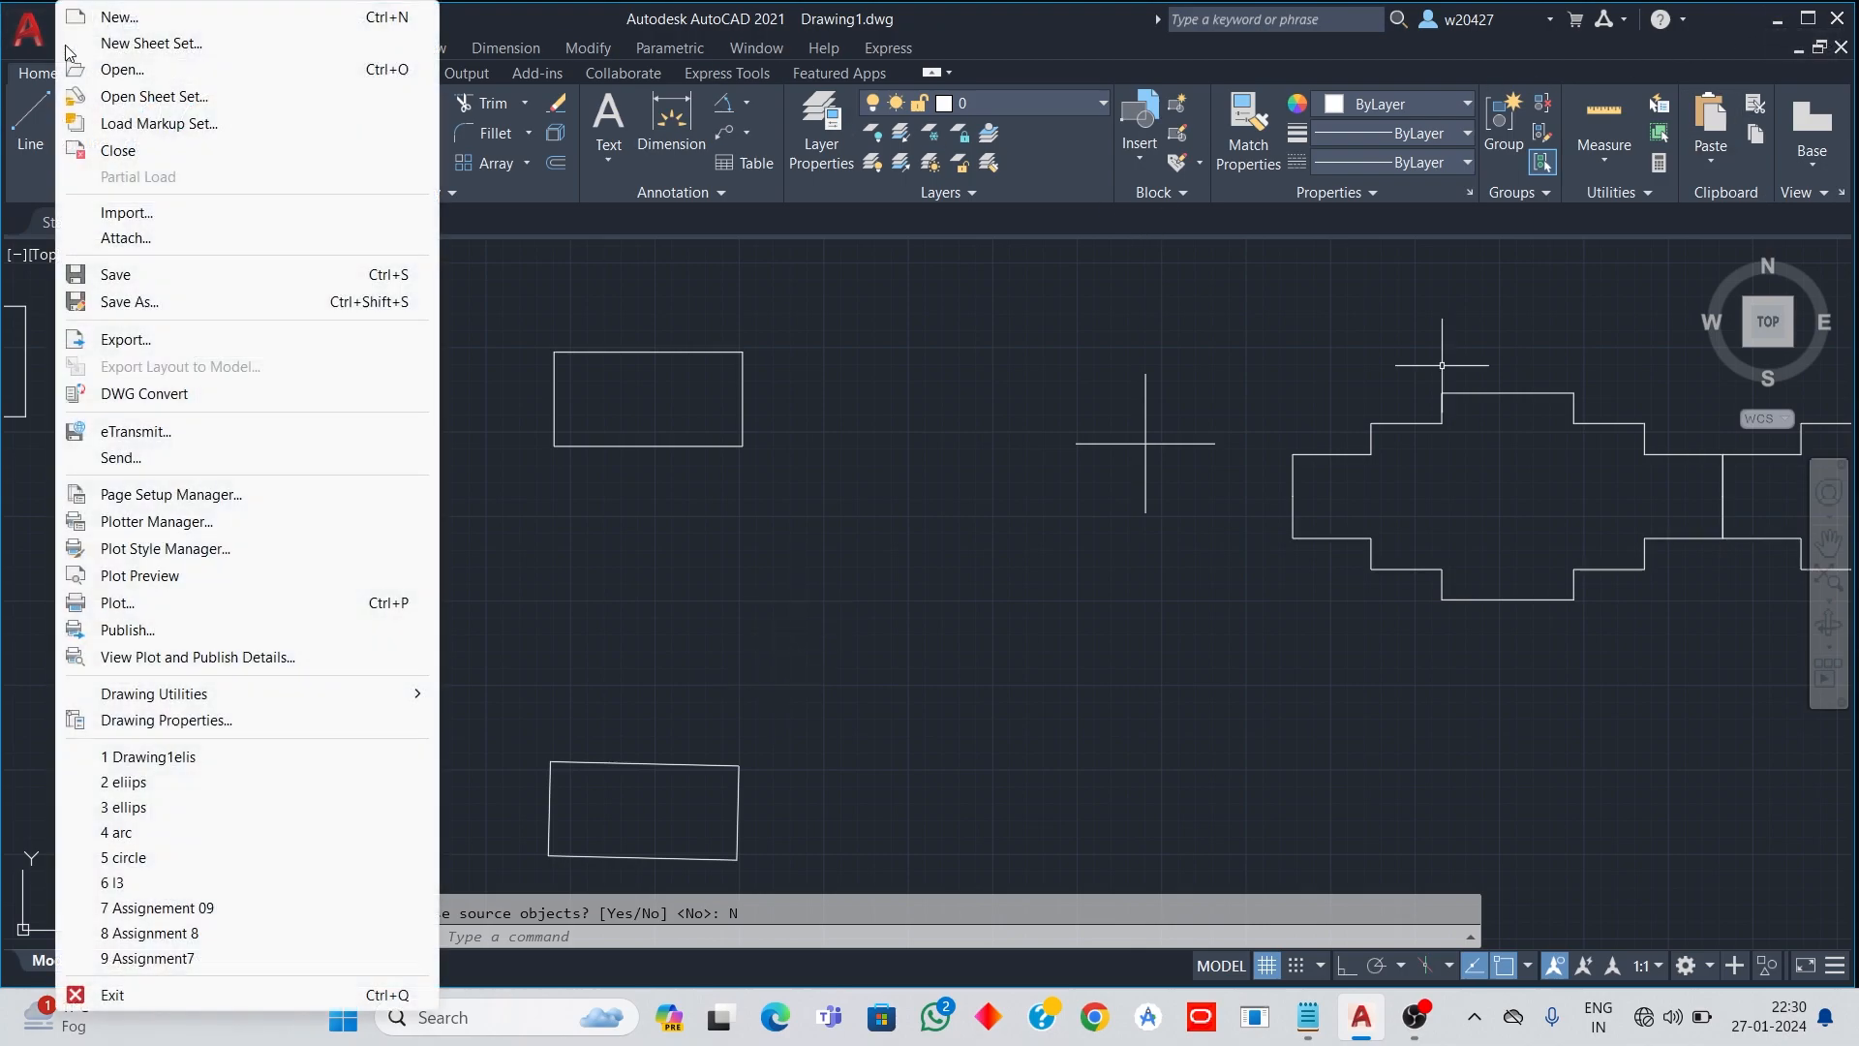
click(124, 277)
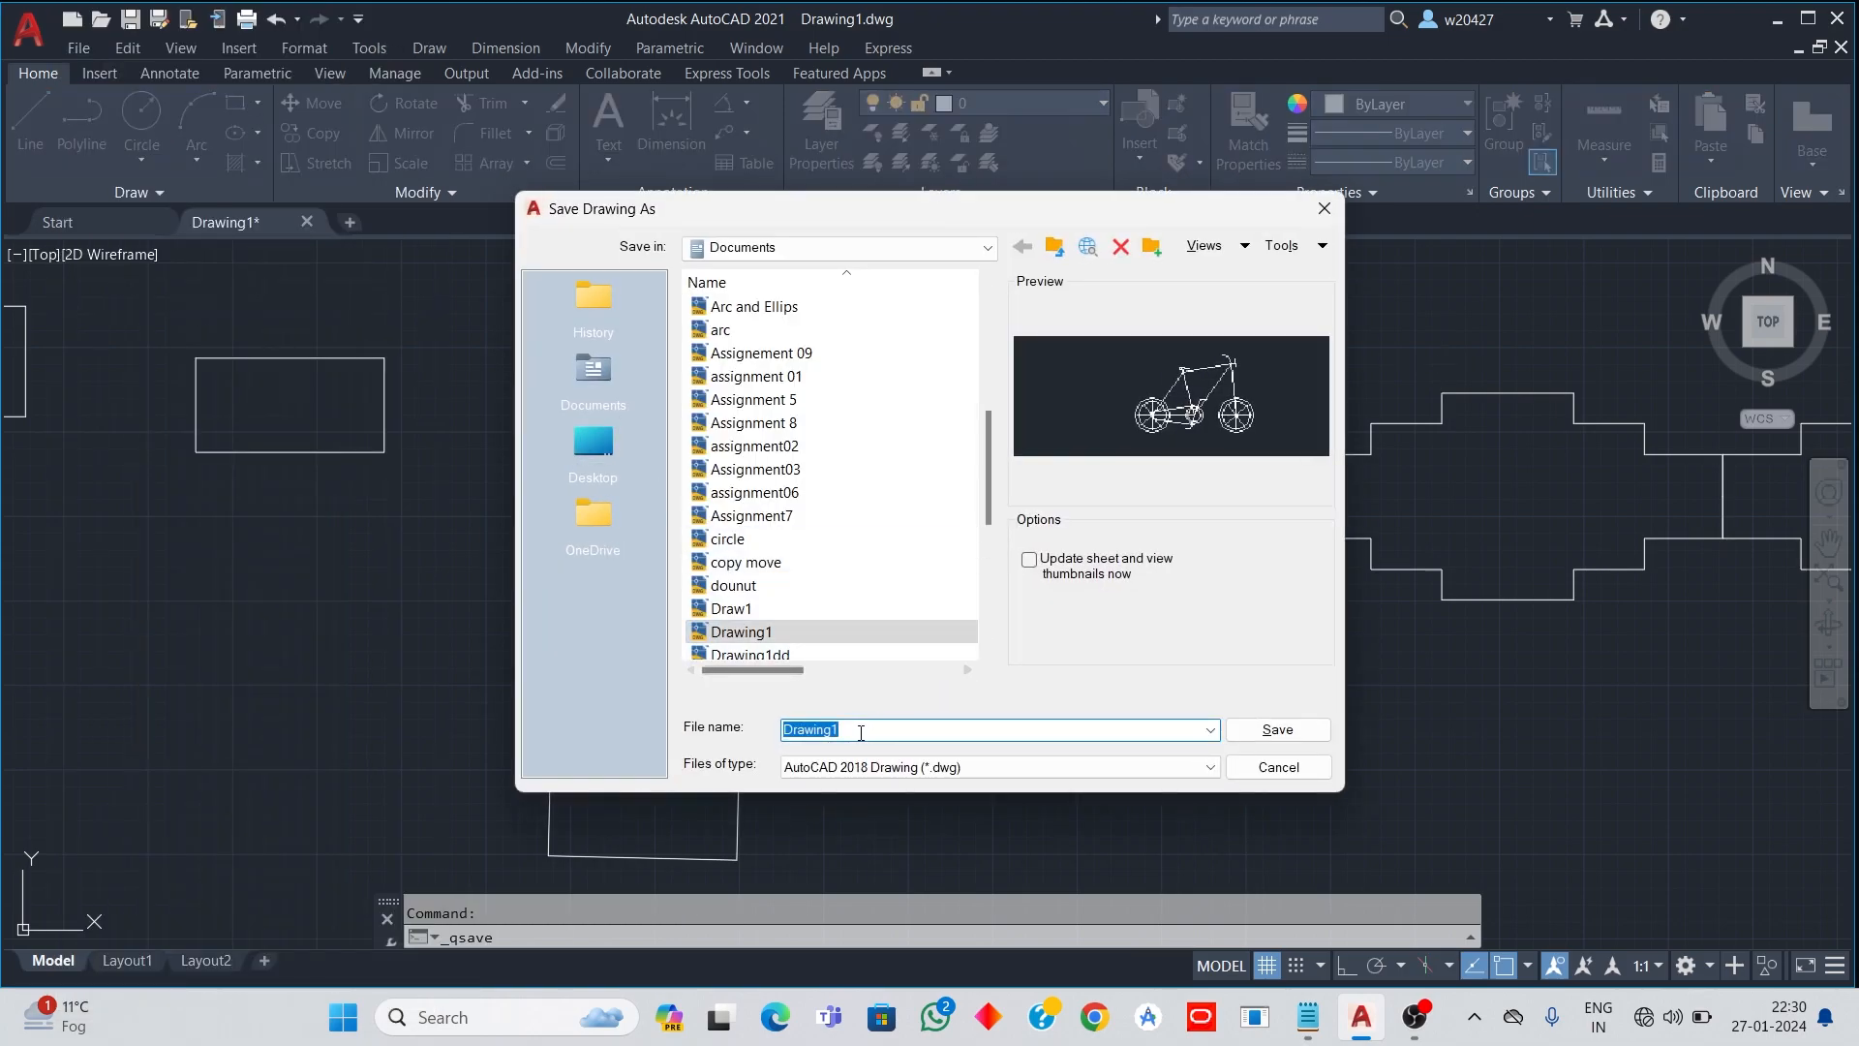
key(BackSpace)
key(BackSpace)
key(BackSpace)
key(BackSpace)
key(BackSpace)
key(BackSpace)
key(BackSpace)
key(BackSpace)
text(mo)
click(1296, 736)
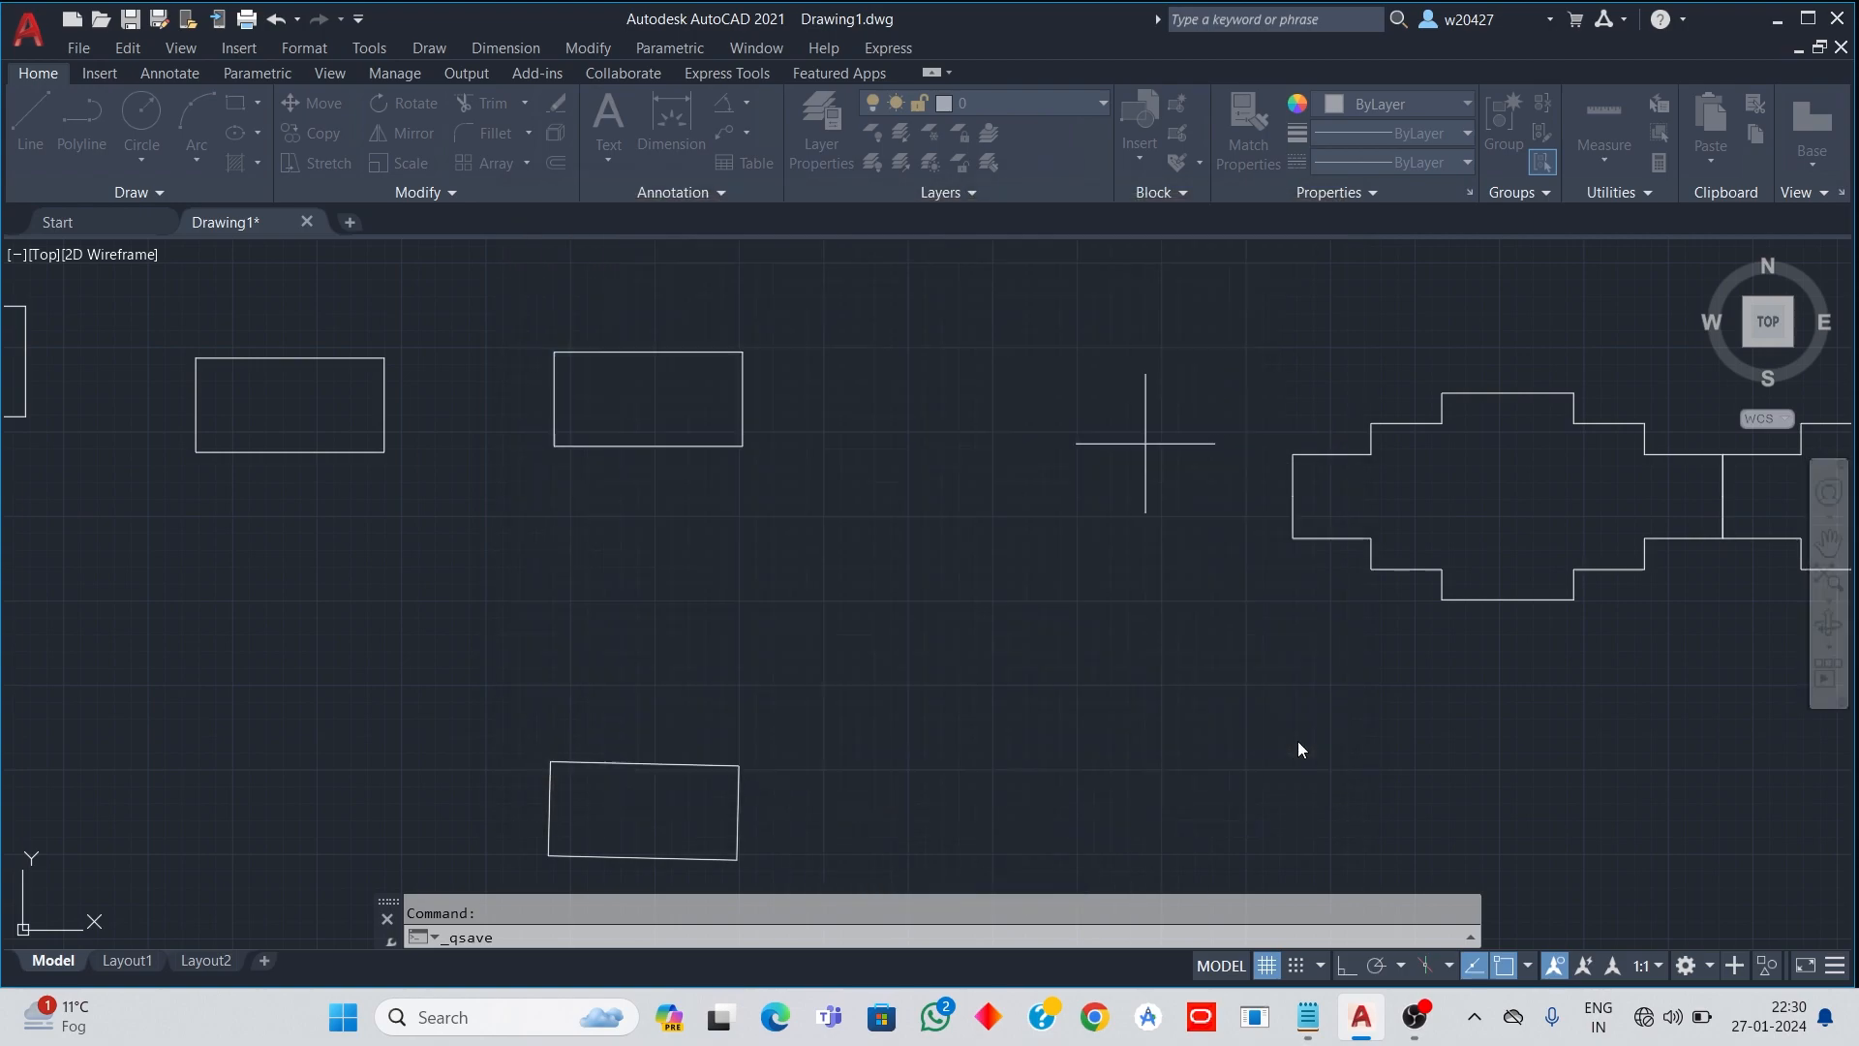
click(1837, 22)
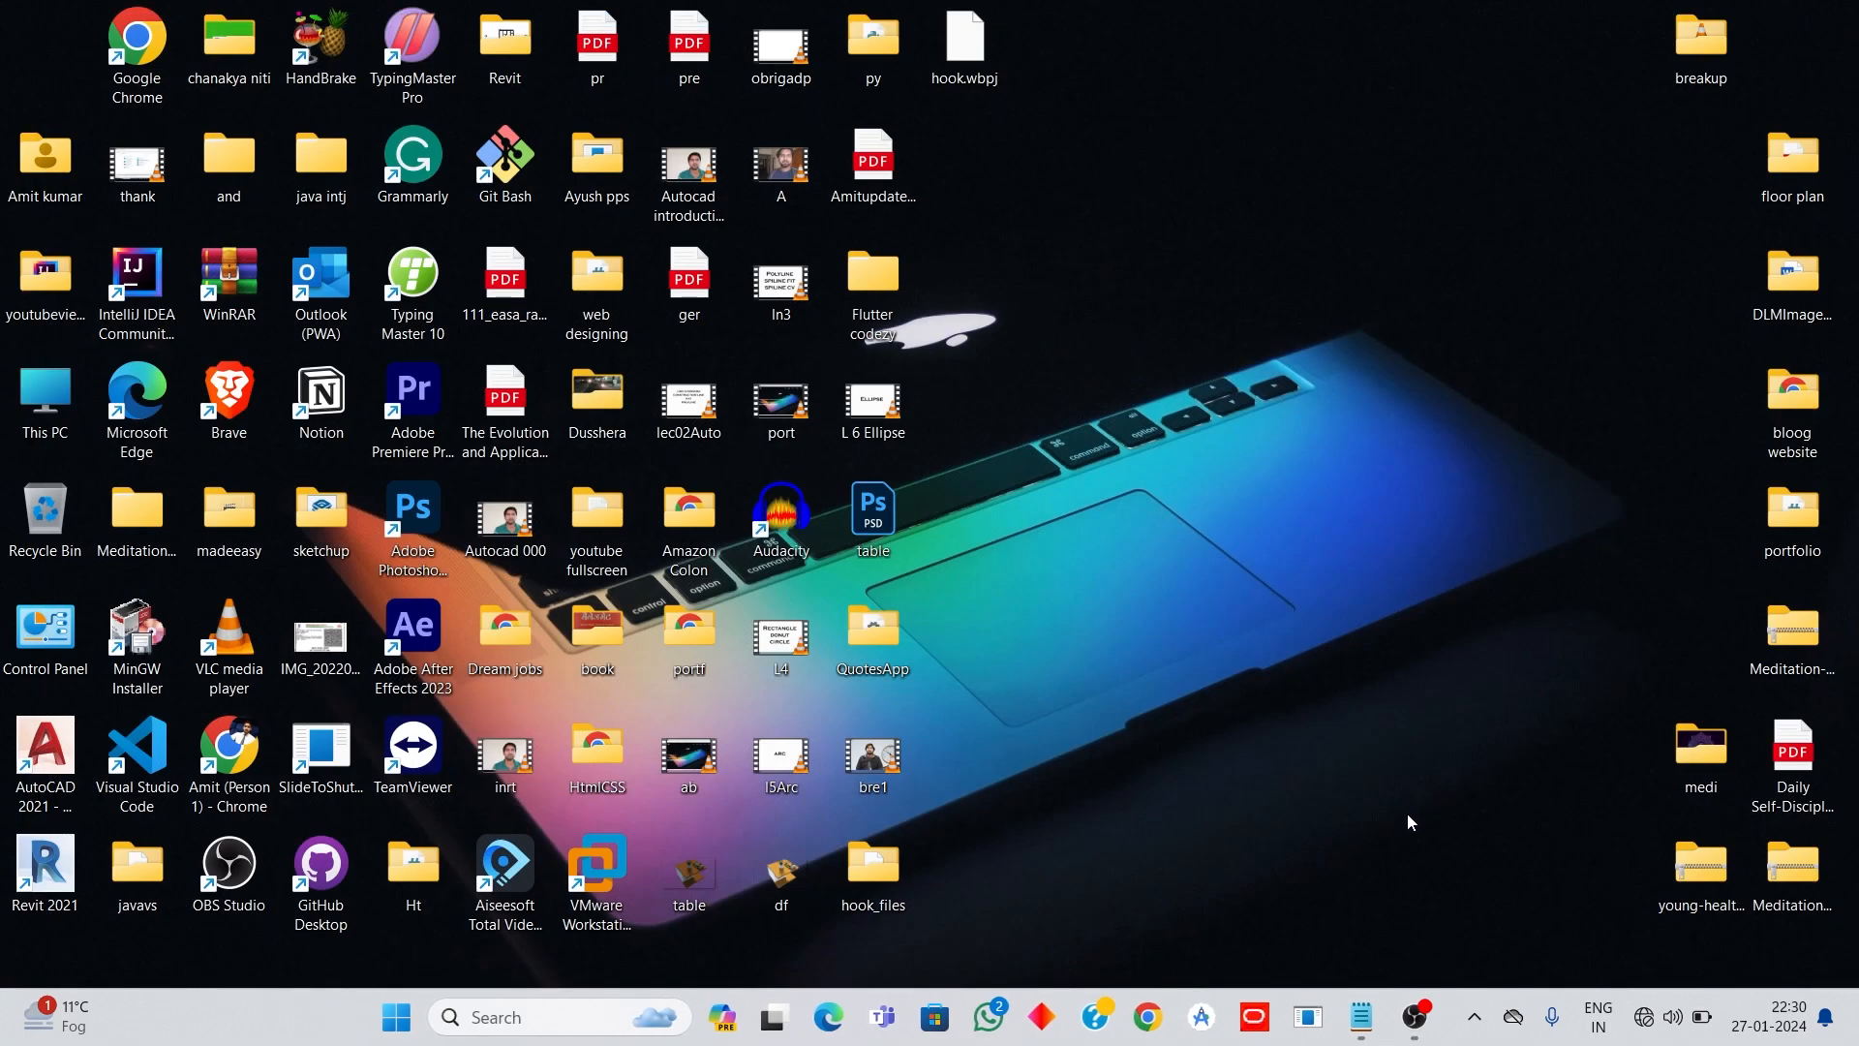
mouse_move(1424, 1023)
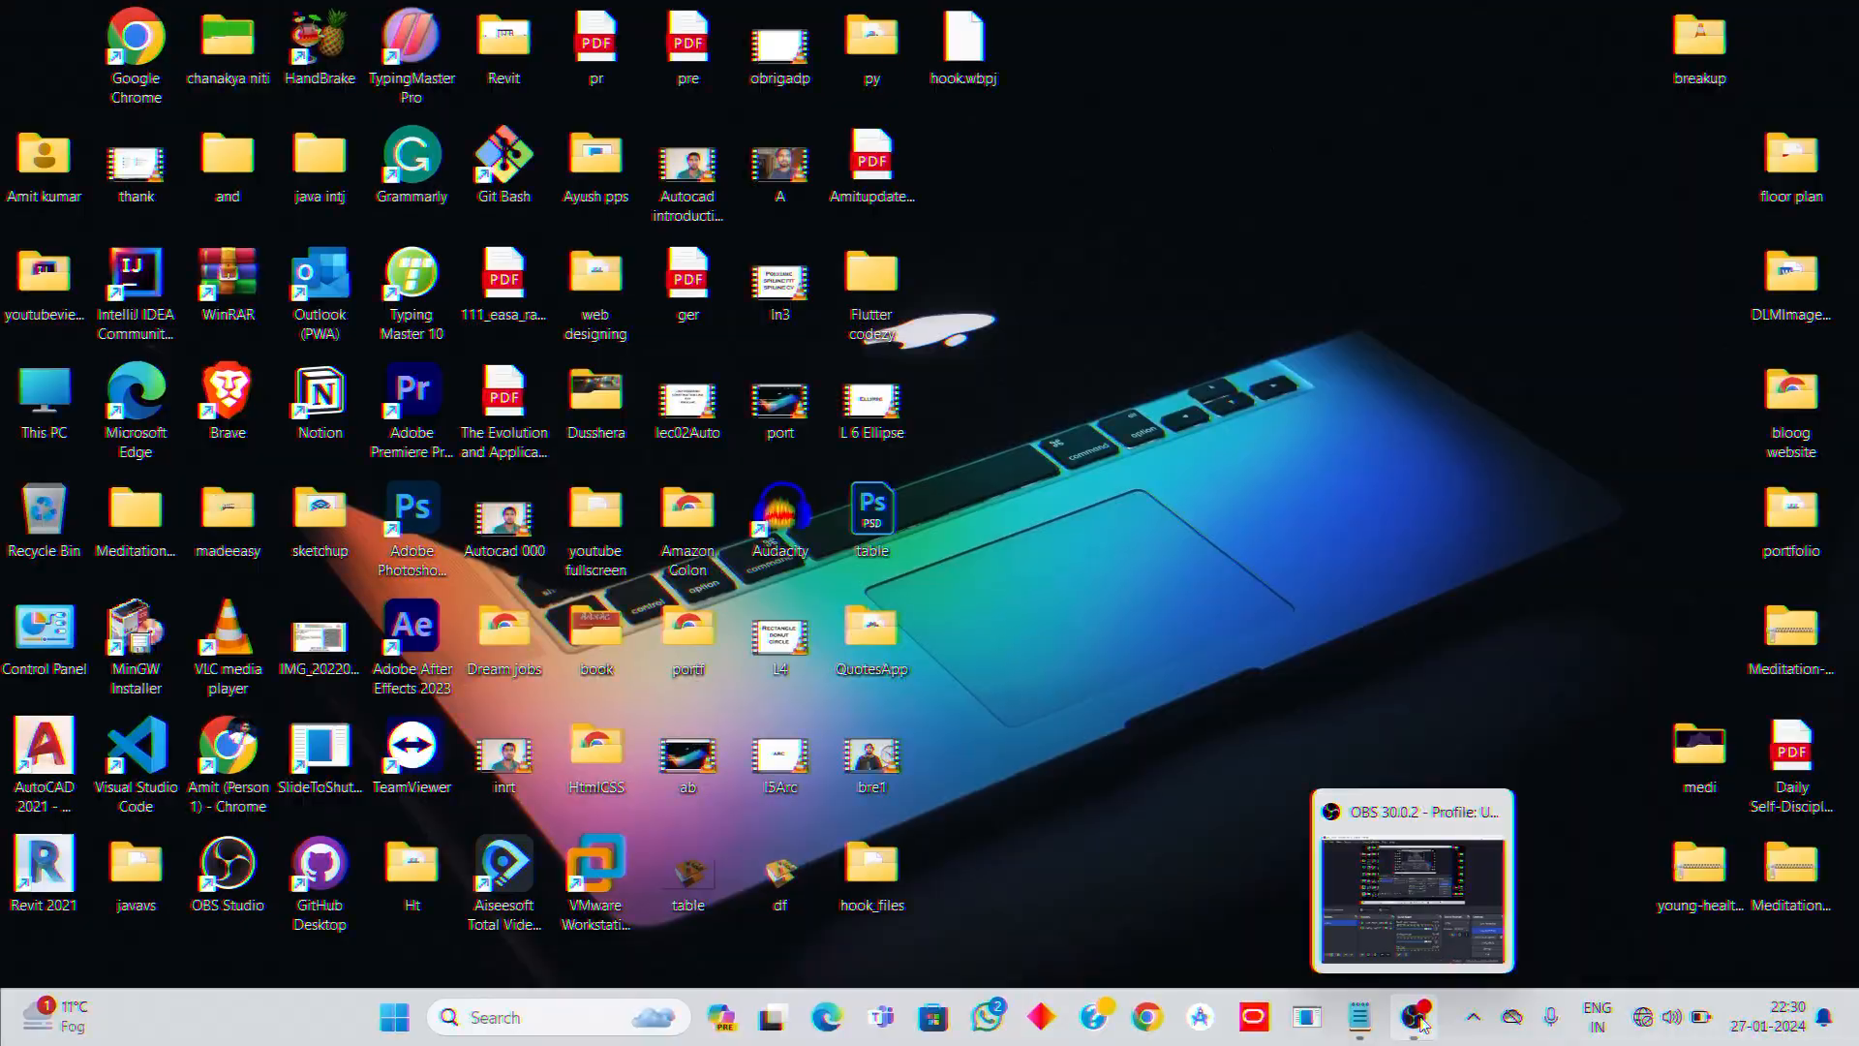